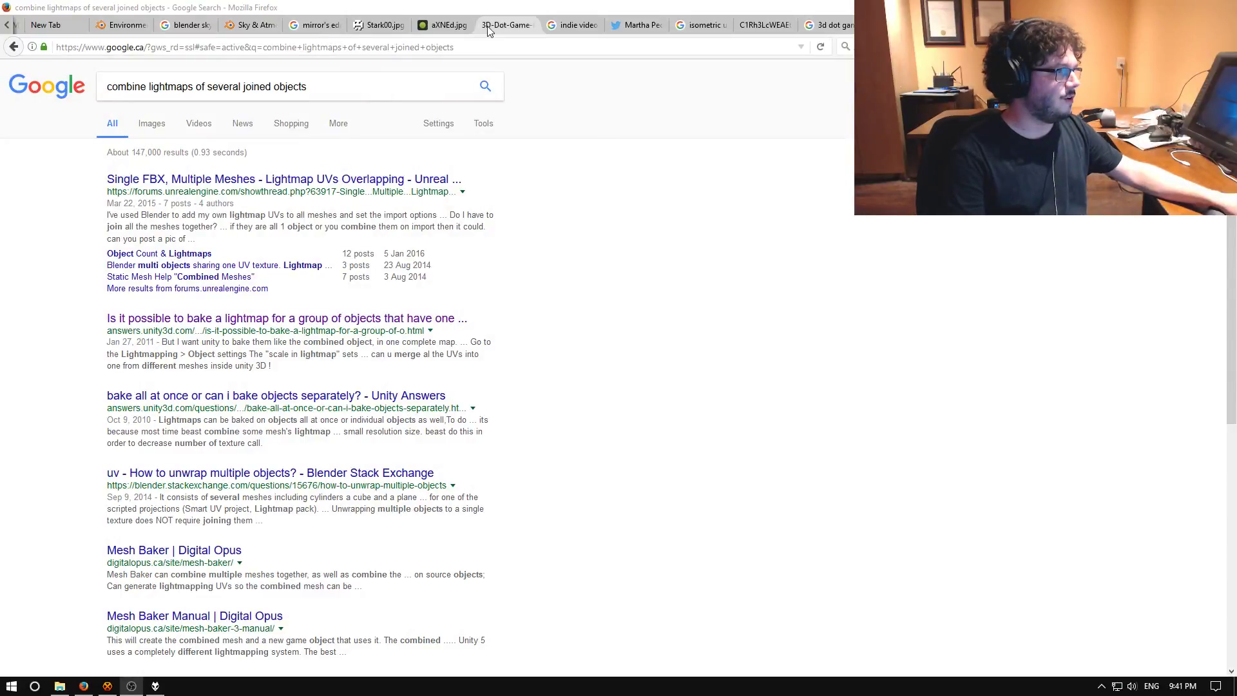
- Flip between the aXNEd, Stark00 and 3D-Dot-Game-Heroes reference tabs, ending on aXNEd.jpg
{"action": "left_click", "coordinate": [443, 24]}
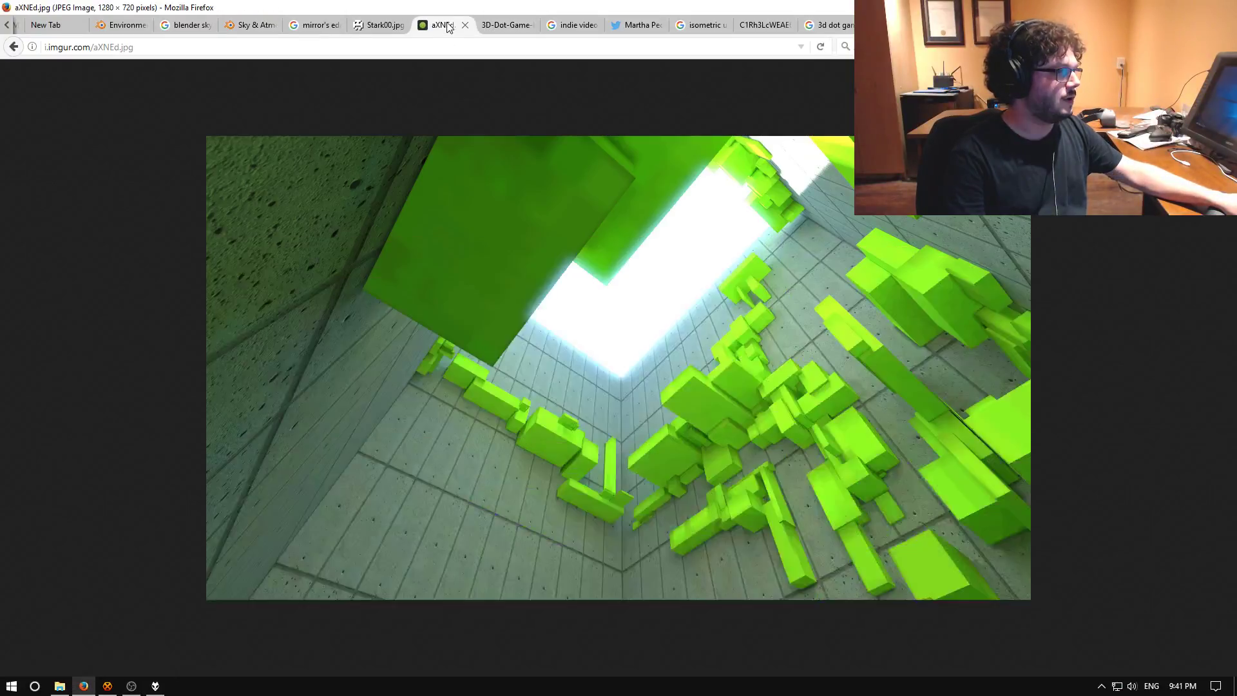
{"action": "left_click", "coordinate": [384, 25]}
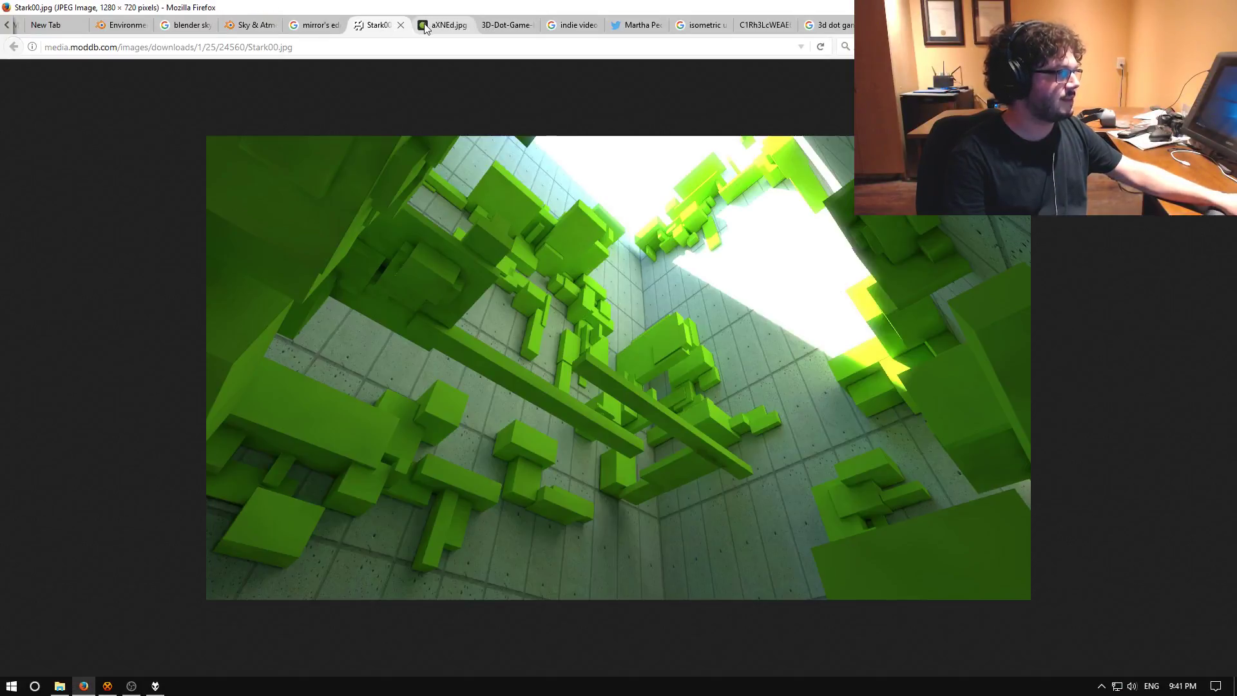
{"action": "left_click", "coordinate": [425, 26]}
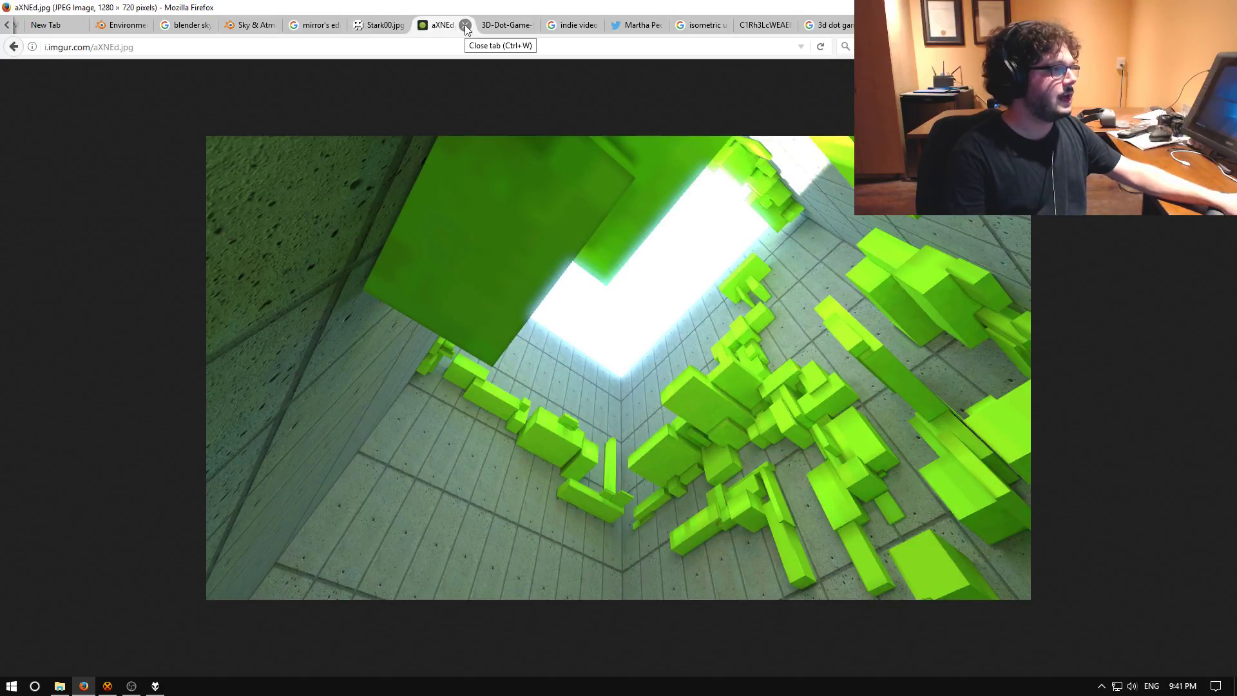
{"action": "left_click", "coordinate": [506, 25]}
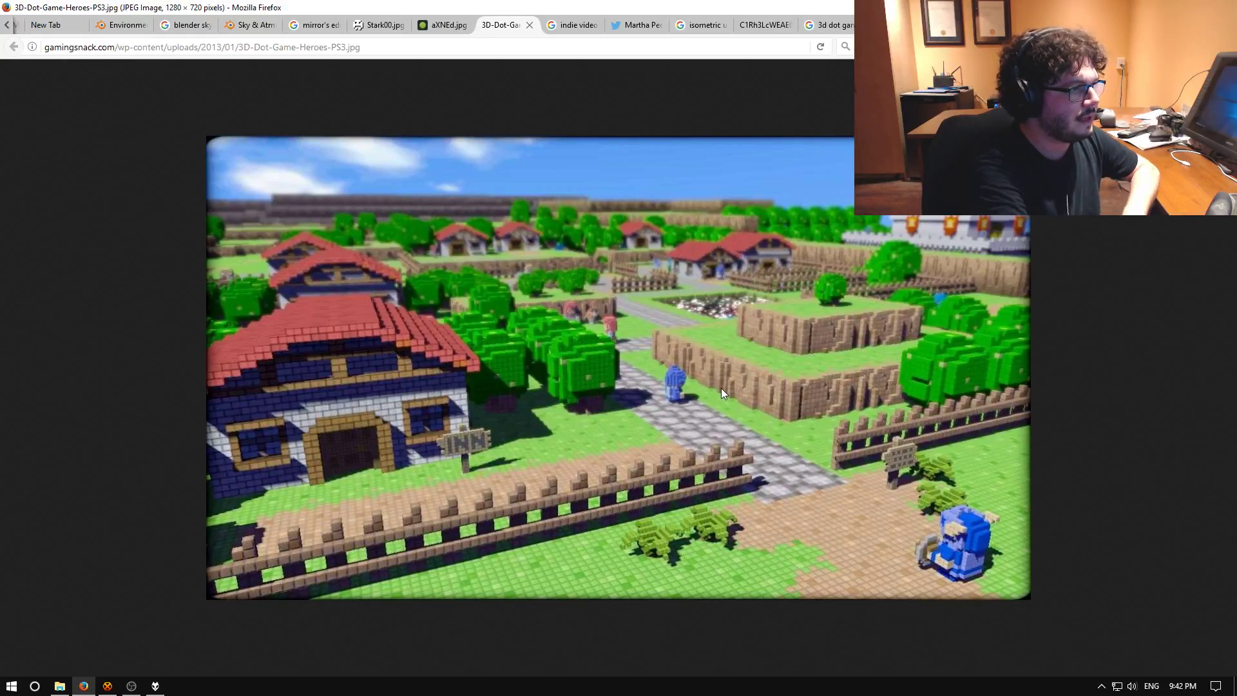
{"action": "left_click", "coordinate": [444, 26]}
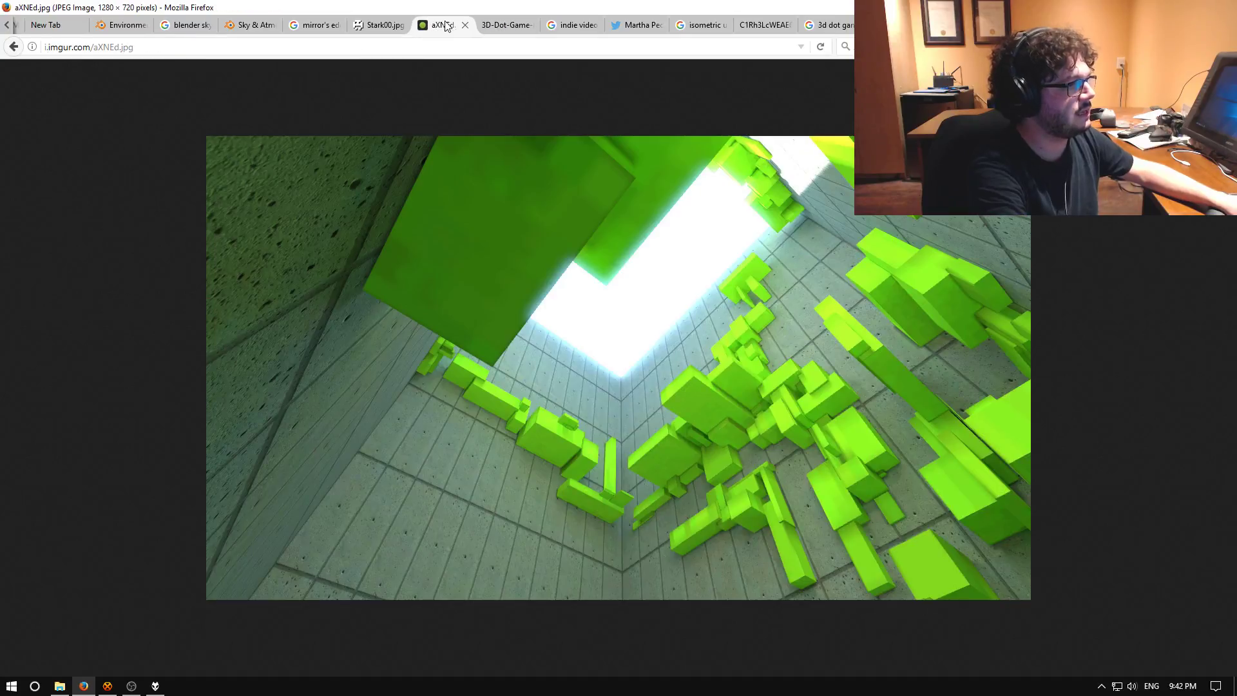
{"action": "left_click", "coordinate": [381, 26]}
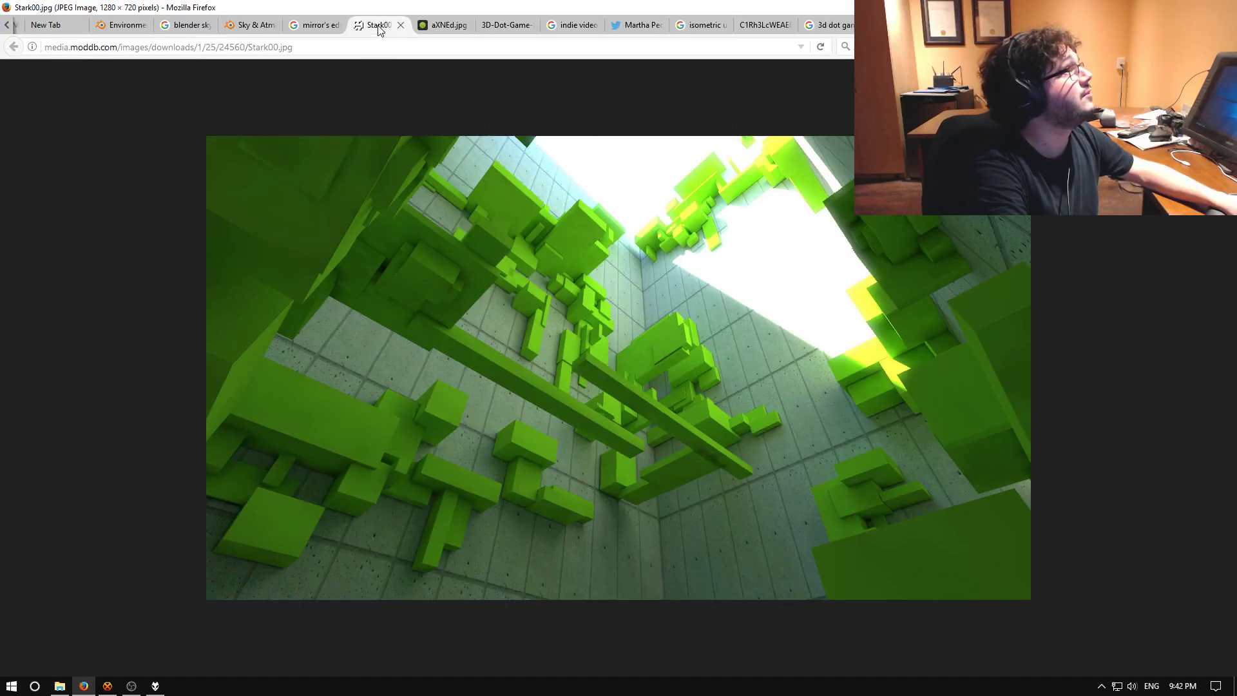
{"action": "left_click", "coordinate": [436, 27]}
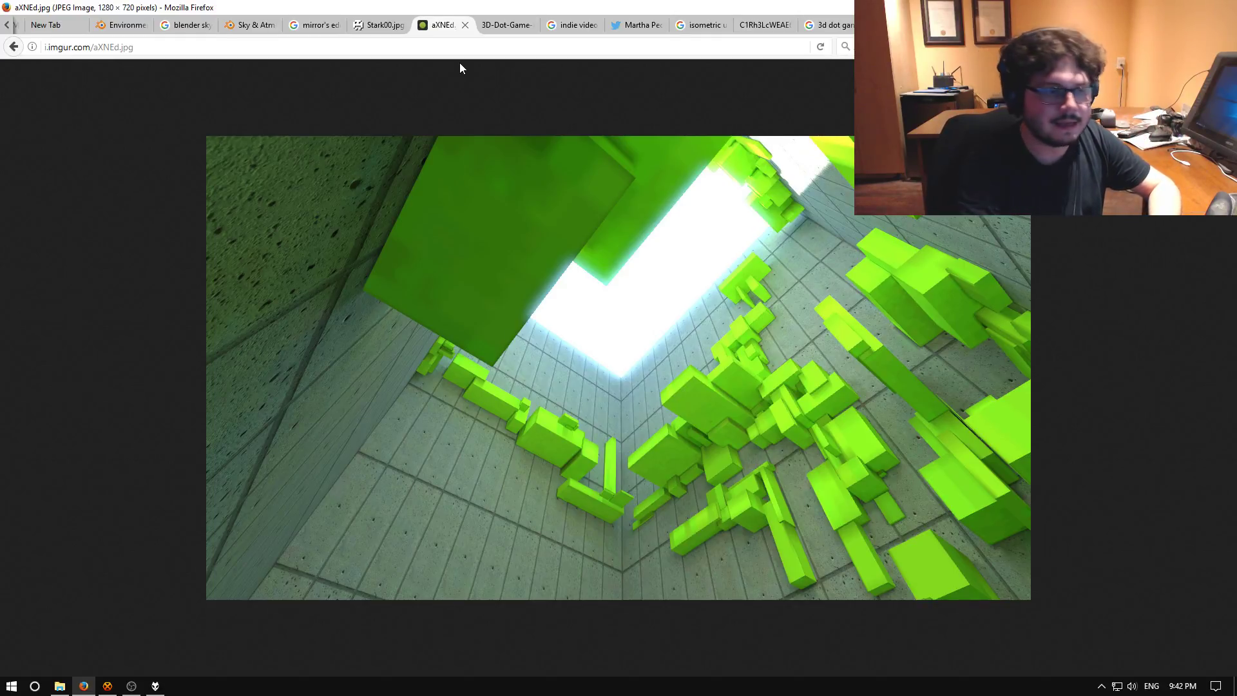
- Lower the volume, view the 3D-Dot-Game-Heroes tab, then minimize Firefox to reveal Blender
{"action": "key", "text": "XF86AudioLowerVolume"}
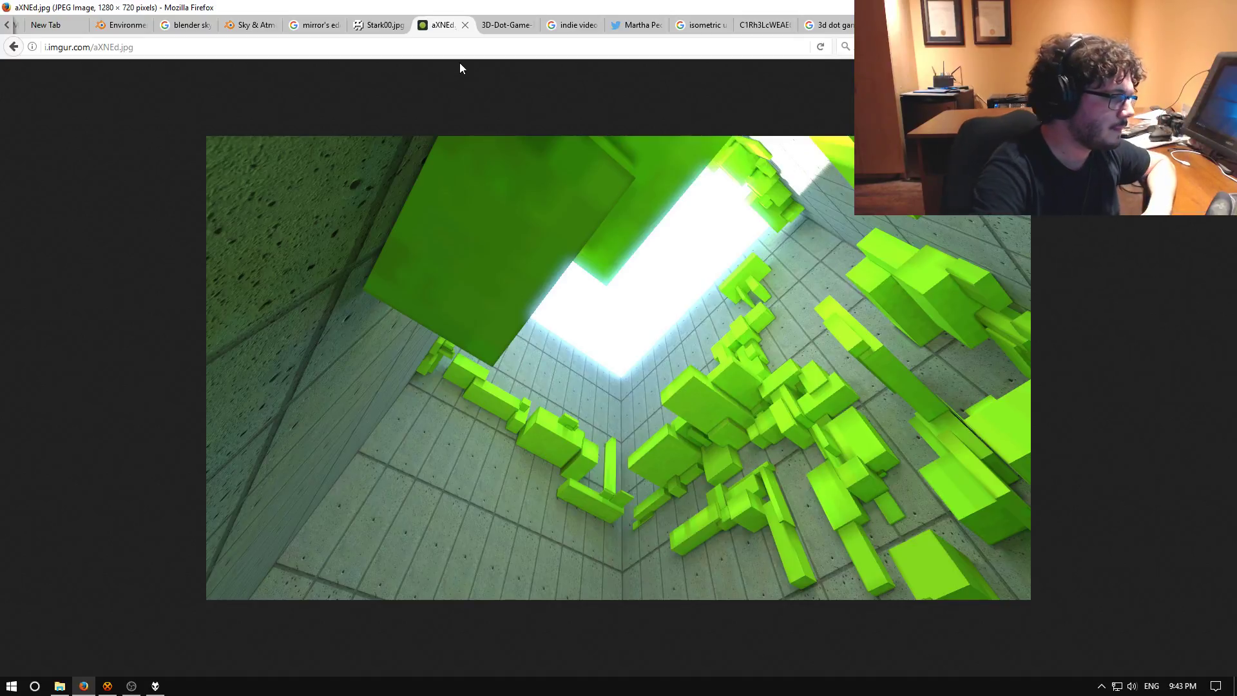
{"action": "left_click", "coordinate": [497, 31]}
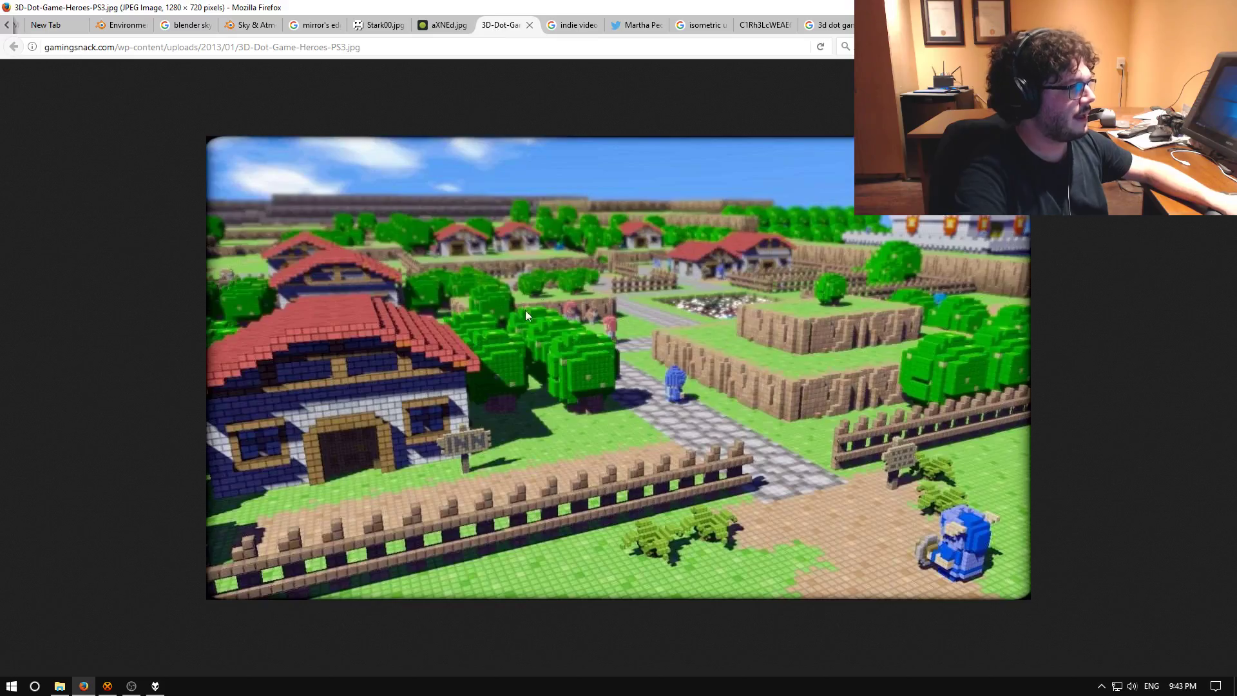
{"action": "left_click", "coordinate": [889, 25]}
{"action": "key", "text": "super+d"}
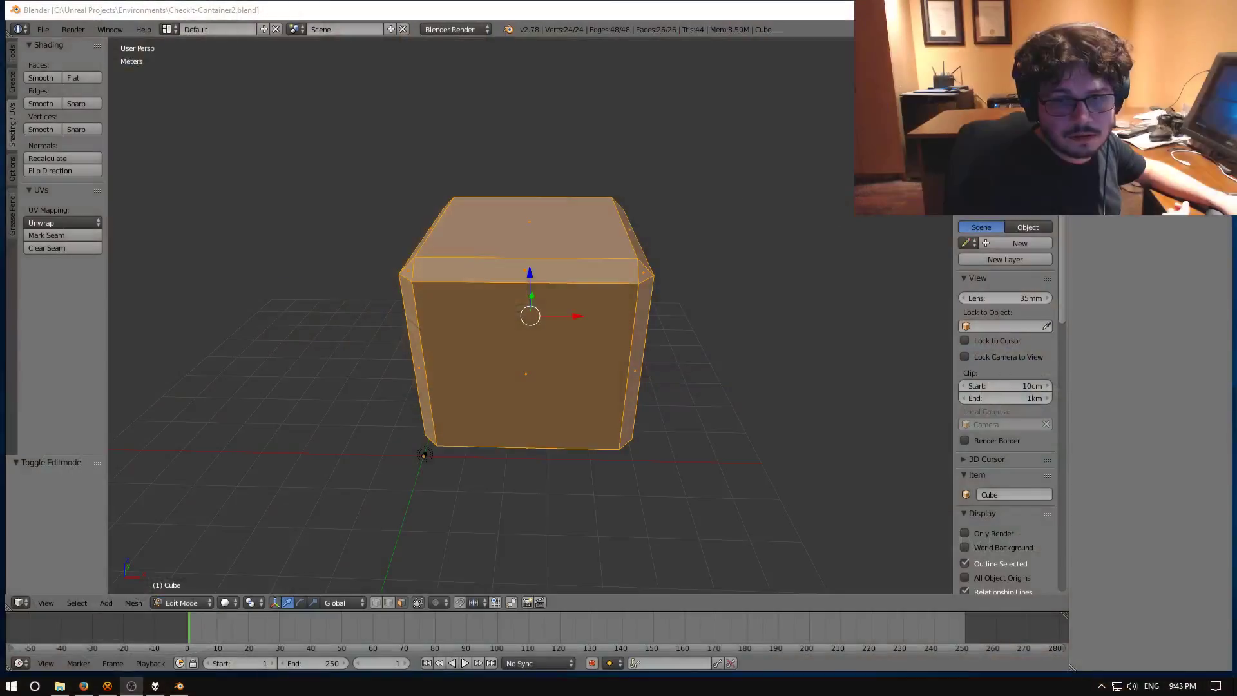
- Orbit and zoom around the current beveled cube above the grid
{"action": "middle_click_drag", "start_coordinate": [482, 385], "coordinate": [822, 400]}
{"action": "scroll", "coordinate": [718, 397], "scroll_direction": "up", "scroll_amount": 3}
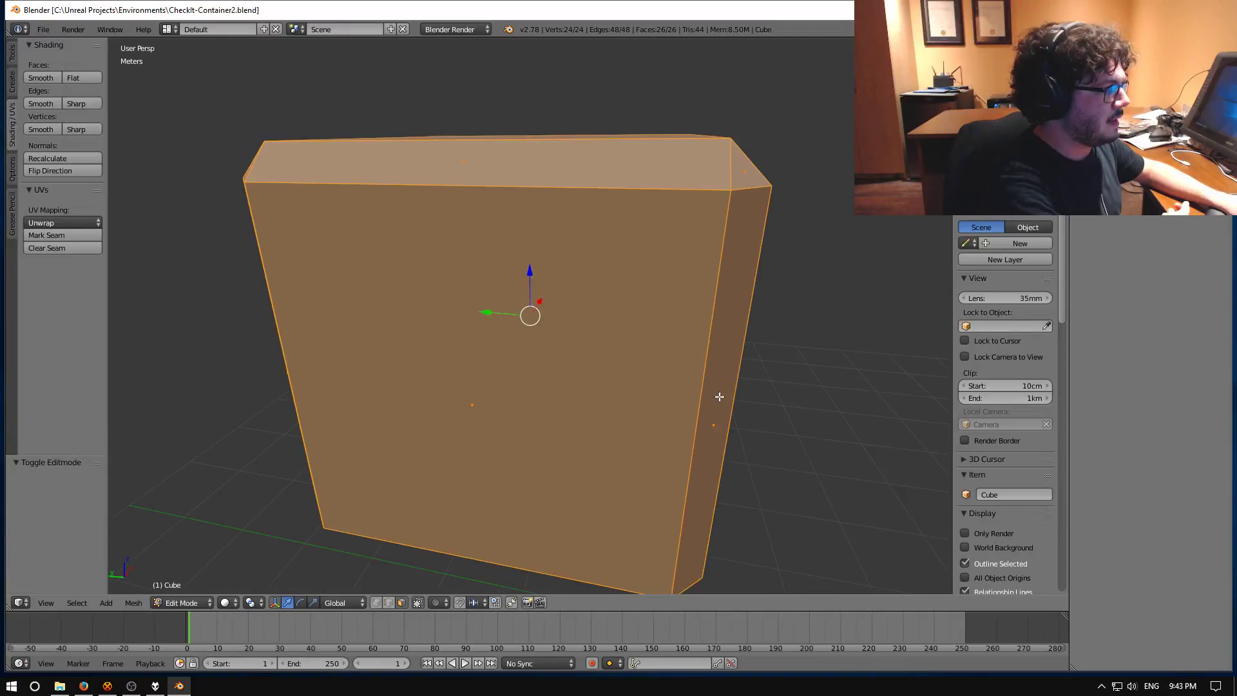
{"action": "scroll", "coordinate": [717, 400], "scroll_direction": "down", "scroll_amount": 5}
{"action": "middle_click_drag", "start_coordinate": [718, 400], "coordinate": [612, 423]}
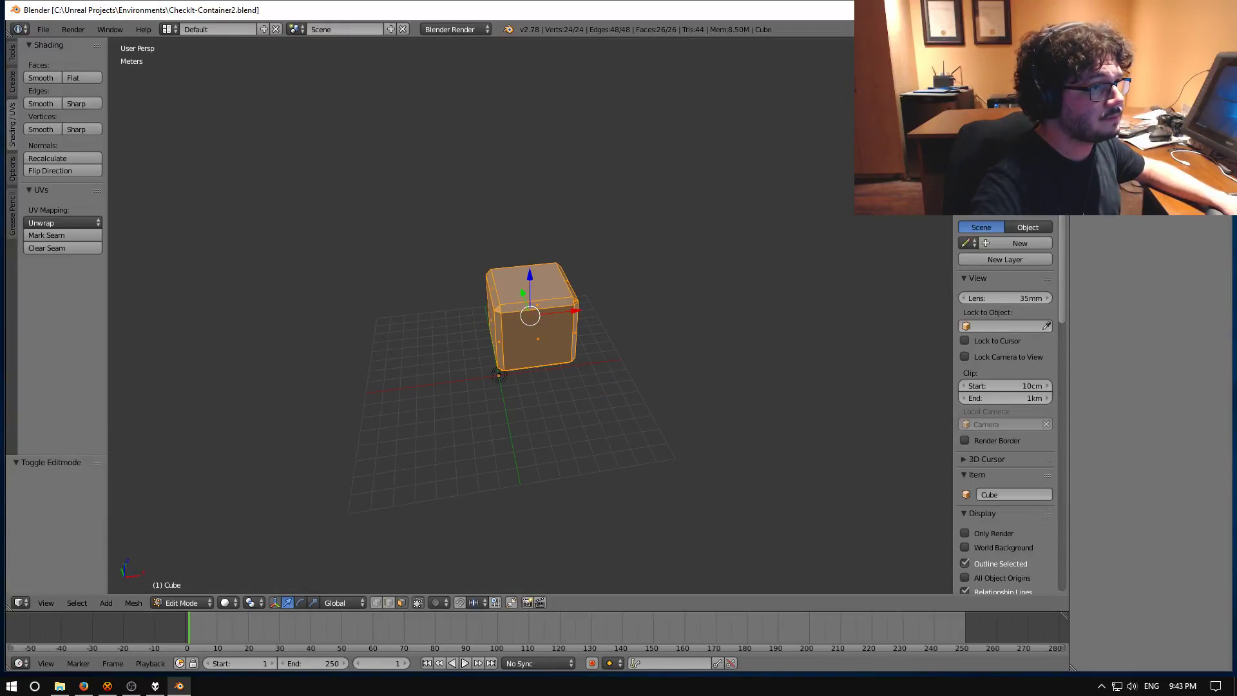
- Open CheckIt-Container2test.blend through File > Open and orbit the four-cube row
{"action": "left_click", "coordinate": [19, 29]}
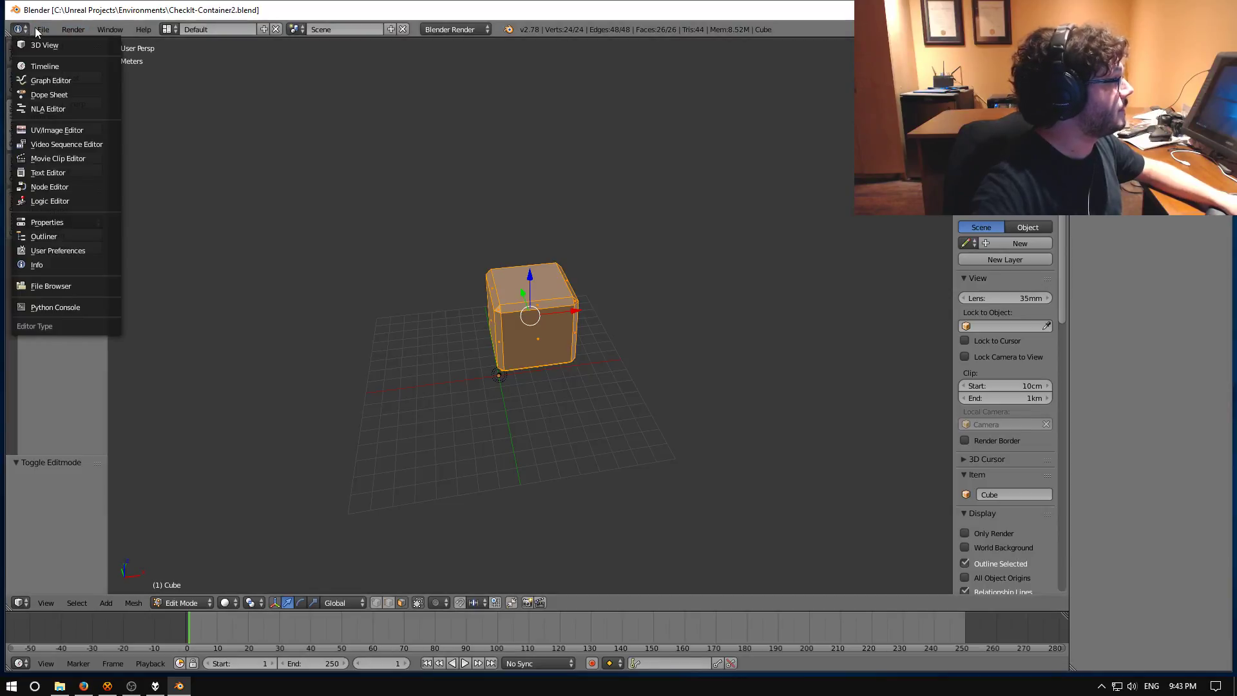
{"action": "left_click", "coordinate": [43, 29]}
{"action": "left_click", "coordinate": [69, 58]}
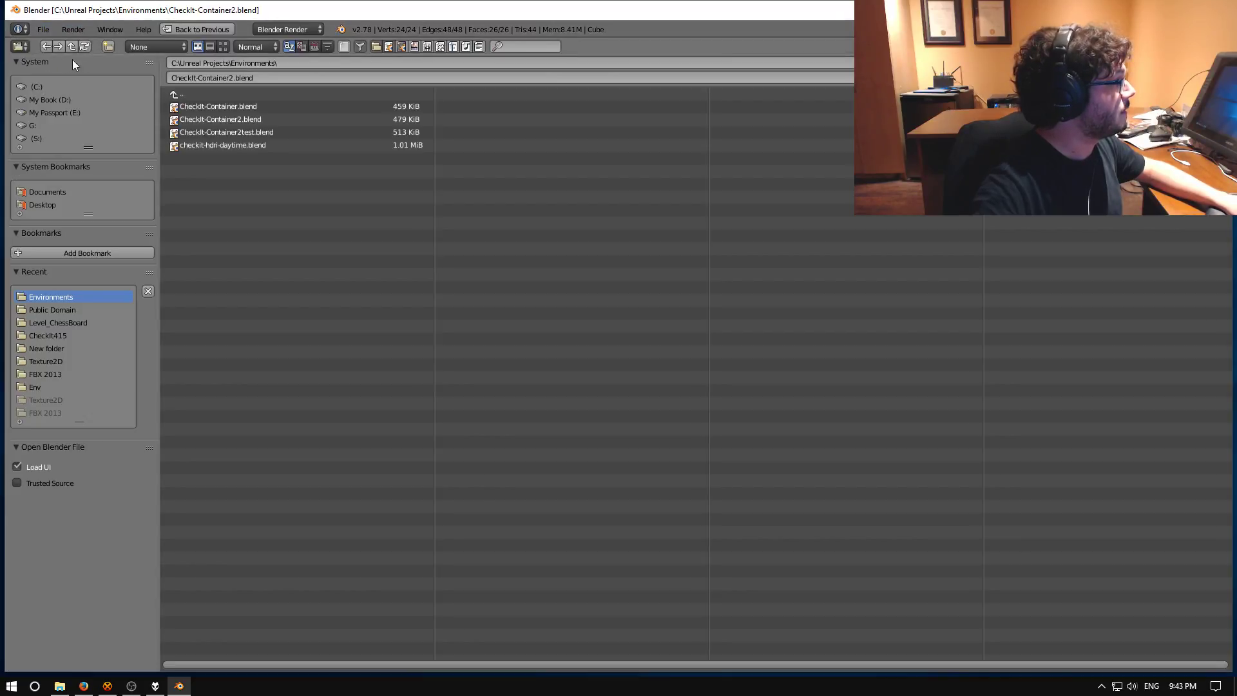
{"action": "double_click", "coordinate": [219, 133]}
{"action": "middle_click_drag", "start_coordinate": [229, 142], "coordinate": [341, 278]}
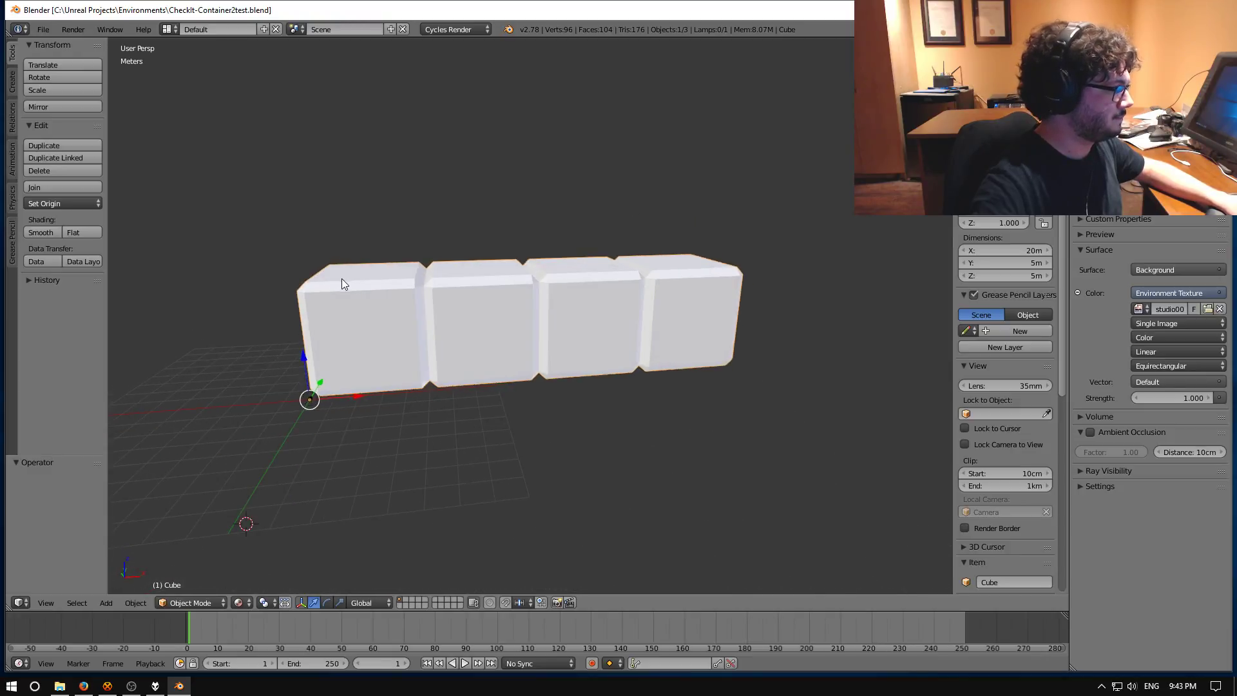
- Preview the four-cube row in Rendered shading, then return to Solid shading
{"action": "left_click", "coordinate": [239, 602]}
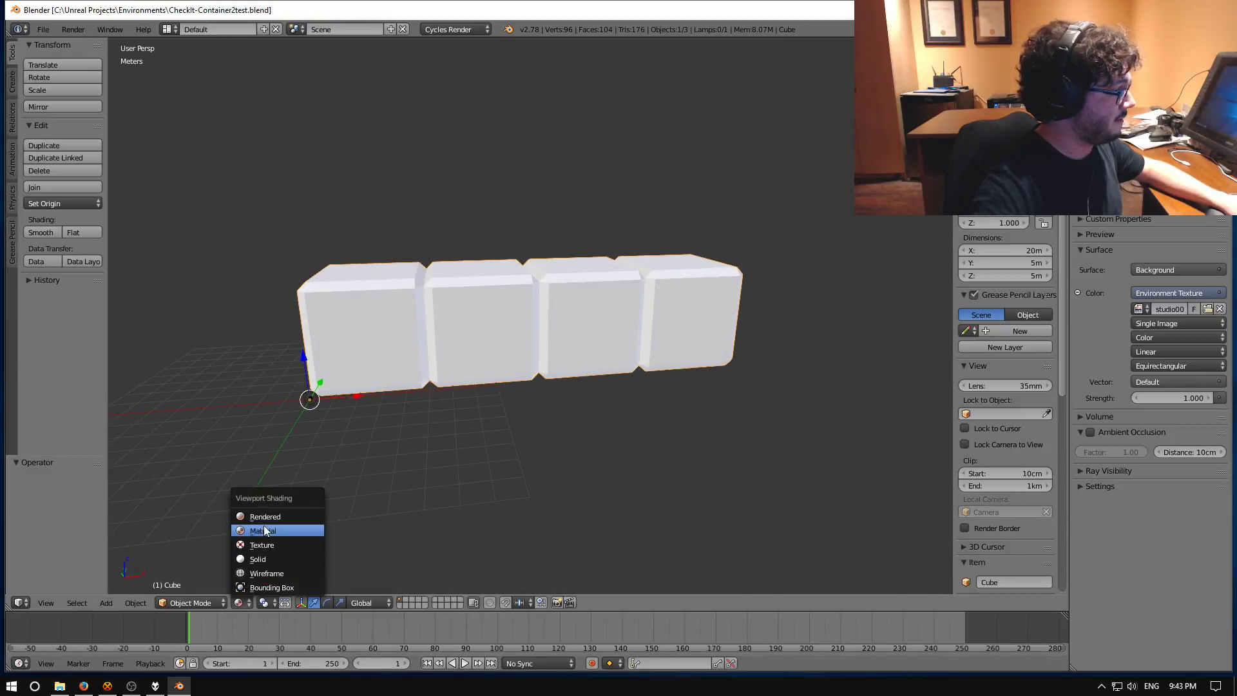
{"action": "left_click", "coordinate": [264, 523]}
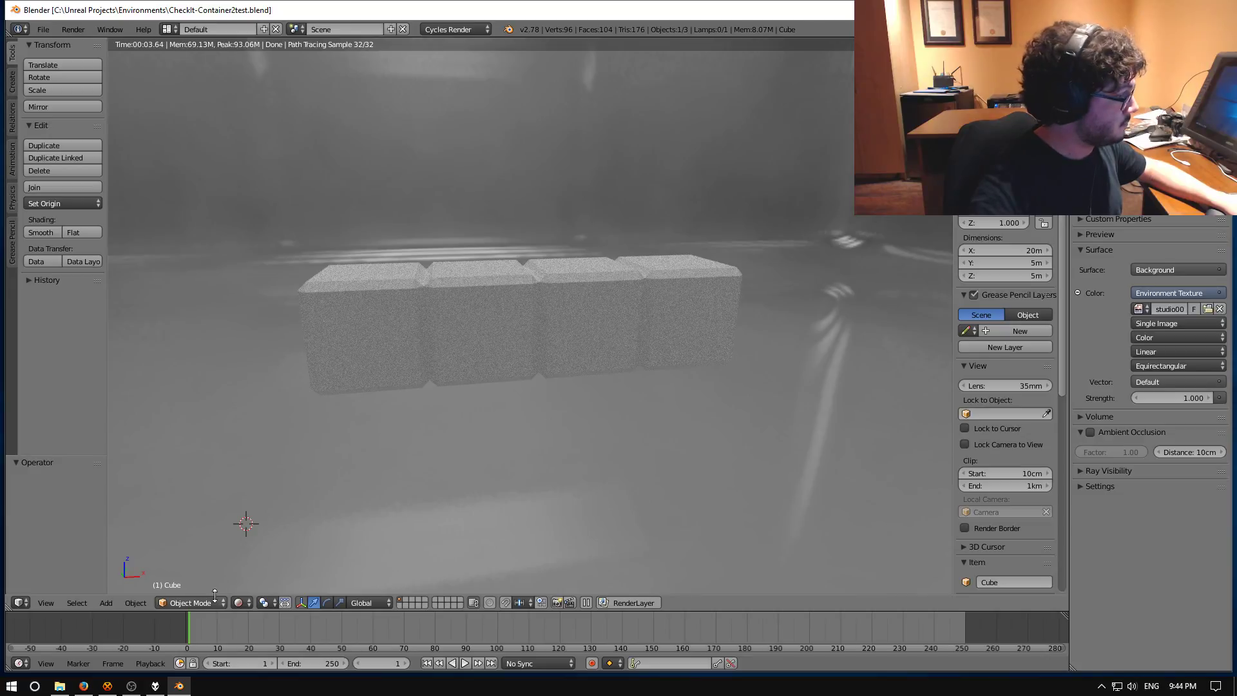
{"action": "left_click", "coordinate": [242, 605]}
{"action": "left_click", "coordinate": [257, 528]}
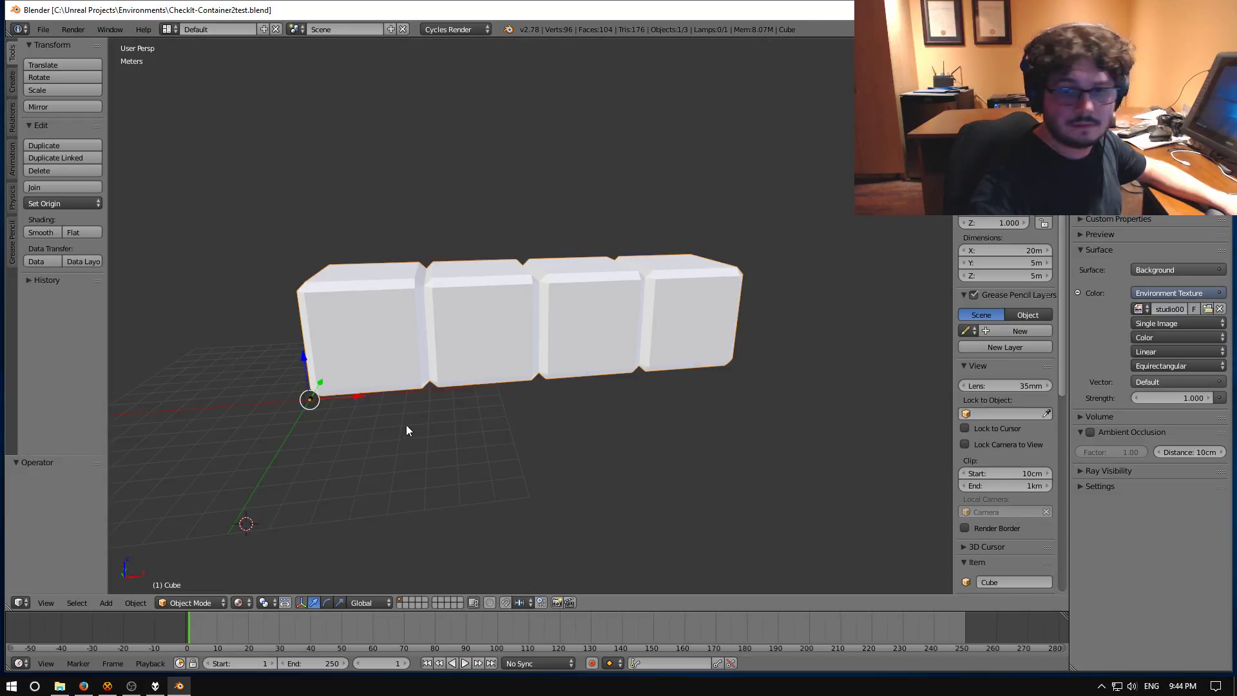
- Orbit around the cube row and delete it, leaving an empty scene
{"action": "mouse_move", "coordinate": [406, 424]}
{"action": "middle_mouse_down"}
{"action": "mouse_move", "coordinate": [419, 429]}
{"action": "mouse_move", "coordinate": [387, 423]}
{"action": "mouse_move", "coordinate": [428, 362]}
{"action": "mouse_move", "coordinate": [477, 376]}
{"action": "mouse_move", "coordinate": [405, 411]}
{"action": "middle_mouse_up"}
{"action": "scroll", "coordinate": [478, 381], "scroll_direction": "up", "scroll_amount": 4}
{"action": "scroll", "coordinate": [475, 384], "scroll_direction": "down", "scroll_amount": 4}
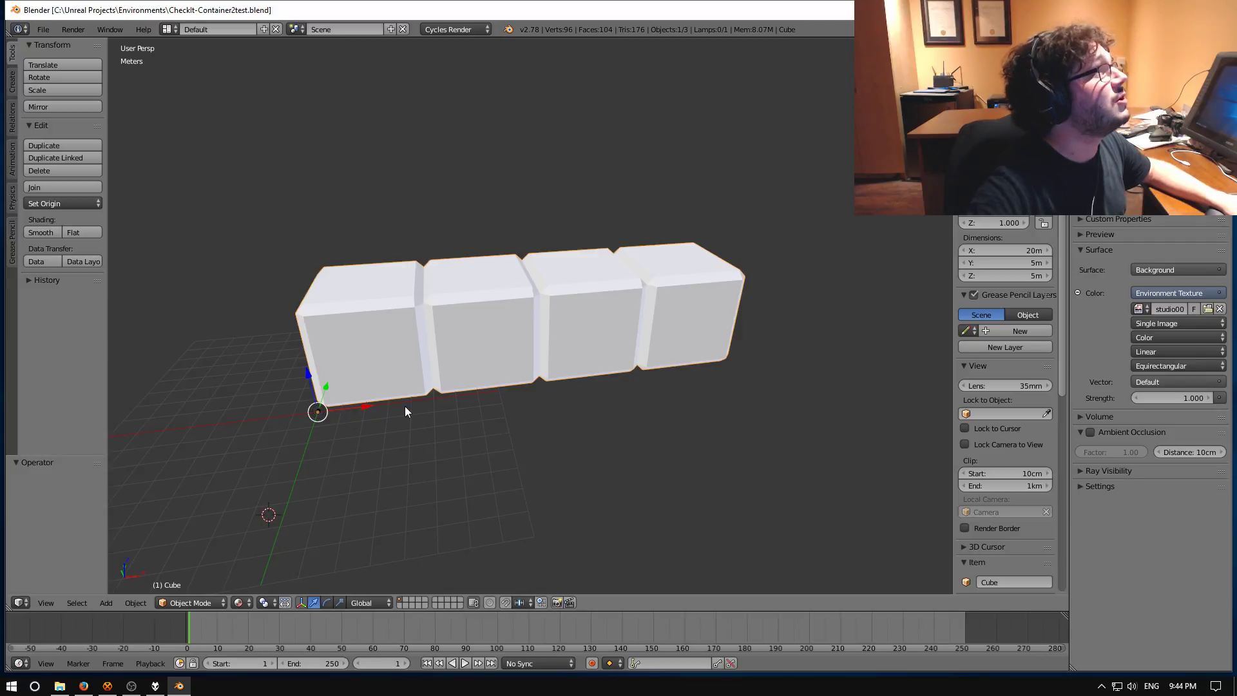
{"action": "middle_click_drag", "start_coordinate": [337, 354], "coordinate": [416, 317]}
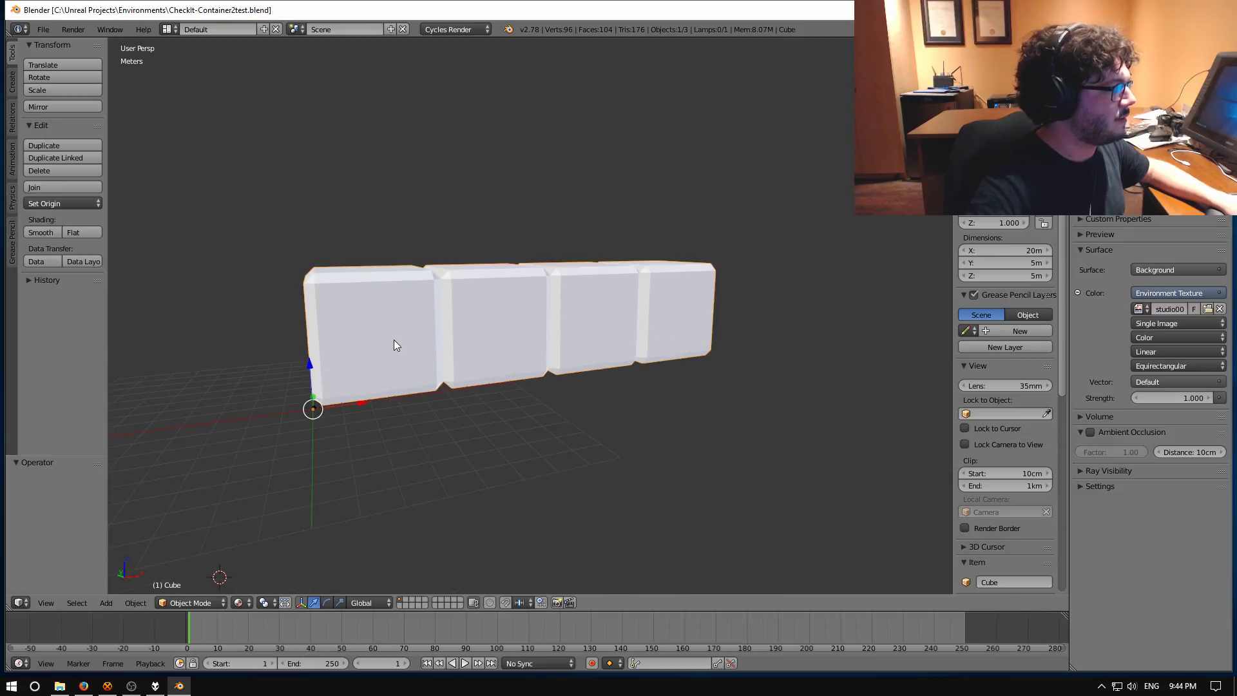
{"action": "middle_click_drag", "start_coordinate": [536, 333], "coordinate": [477, 378]}
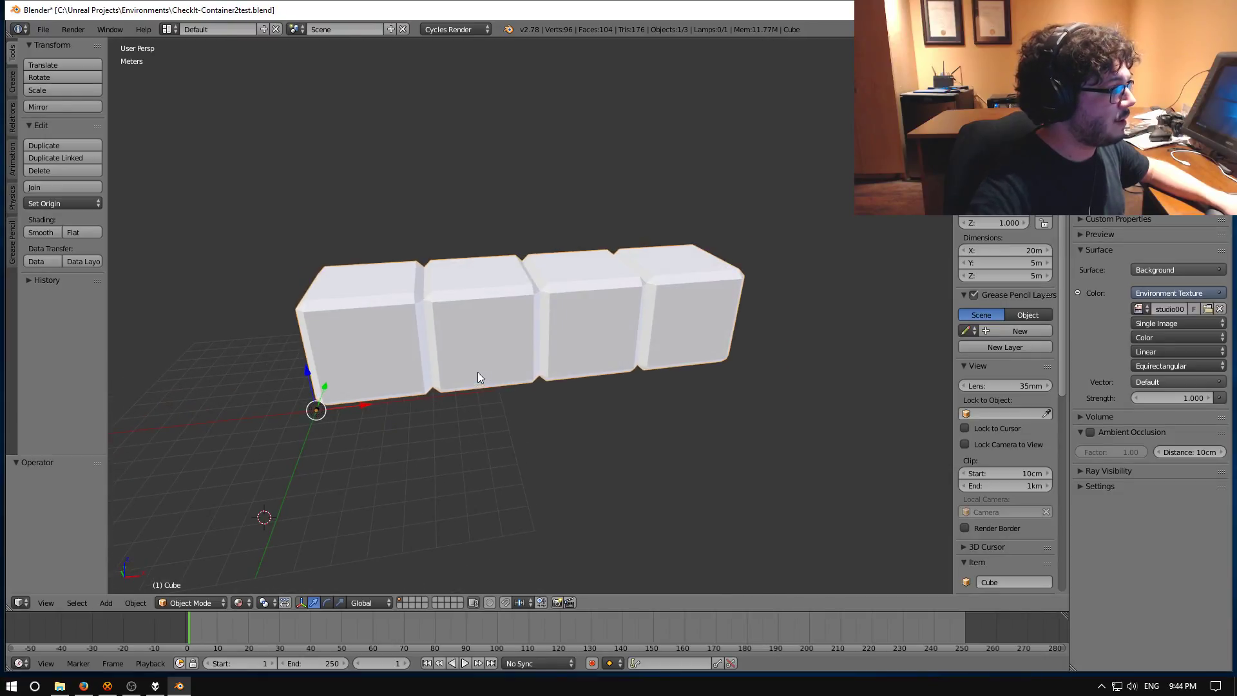
{"action": "key", "text": "x"}
{"action": "left_click", "coordinate": [393, 390]}
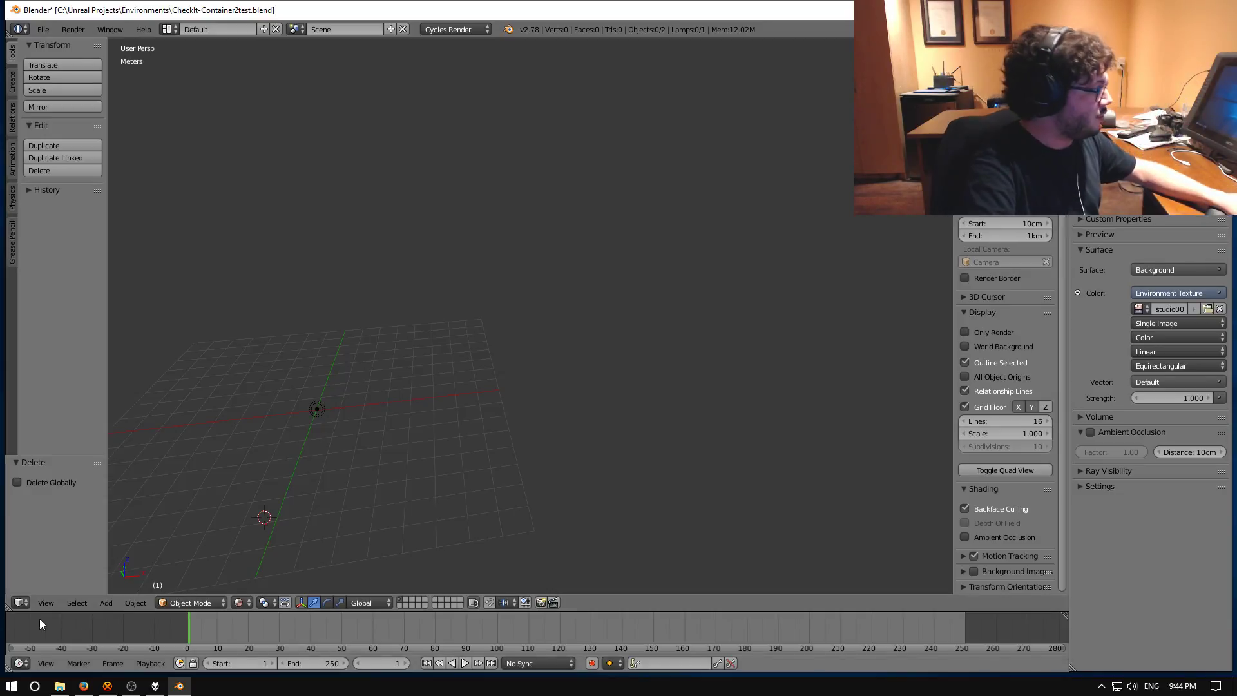
- Add a new cube mesh at the world origin
{"action": "left_click", "coordinate": [107, 603]}
{"action": "mouse_move", "coordinate": [128, 581]}
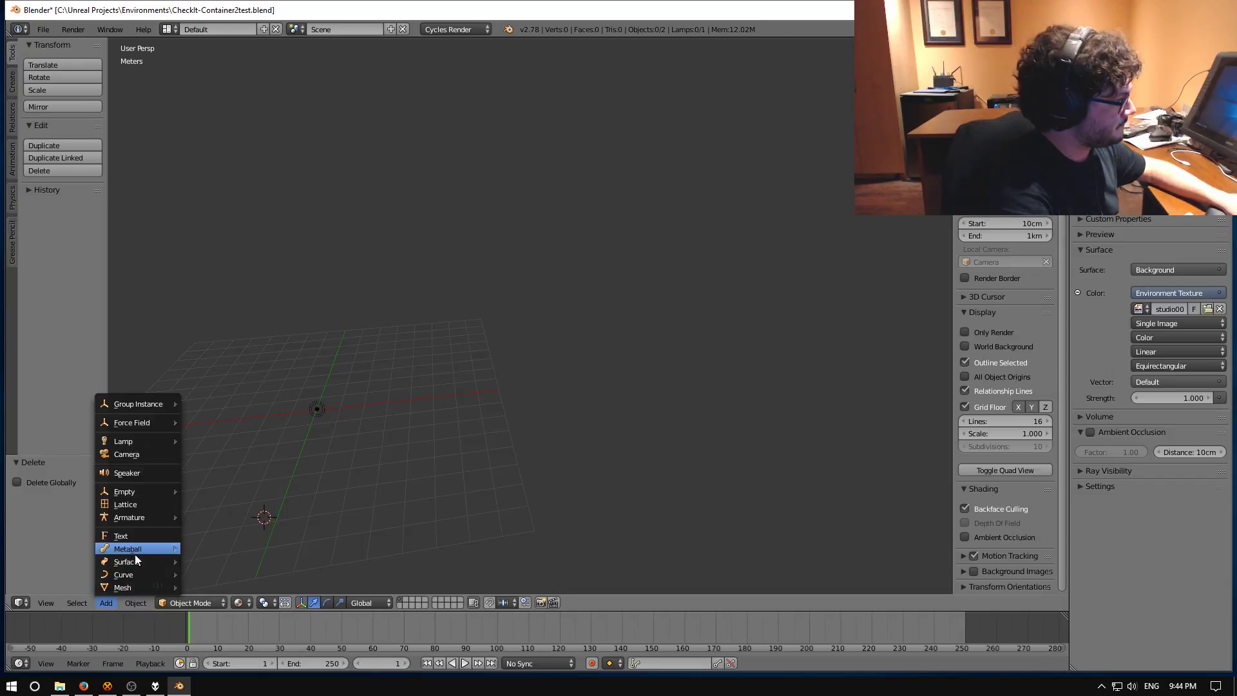
{"action": "mouse_move", "coordinate": [132, 584]}
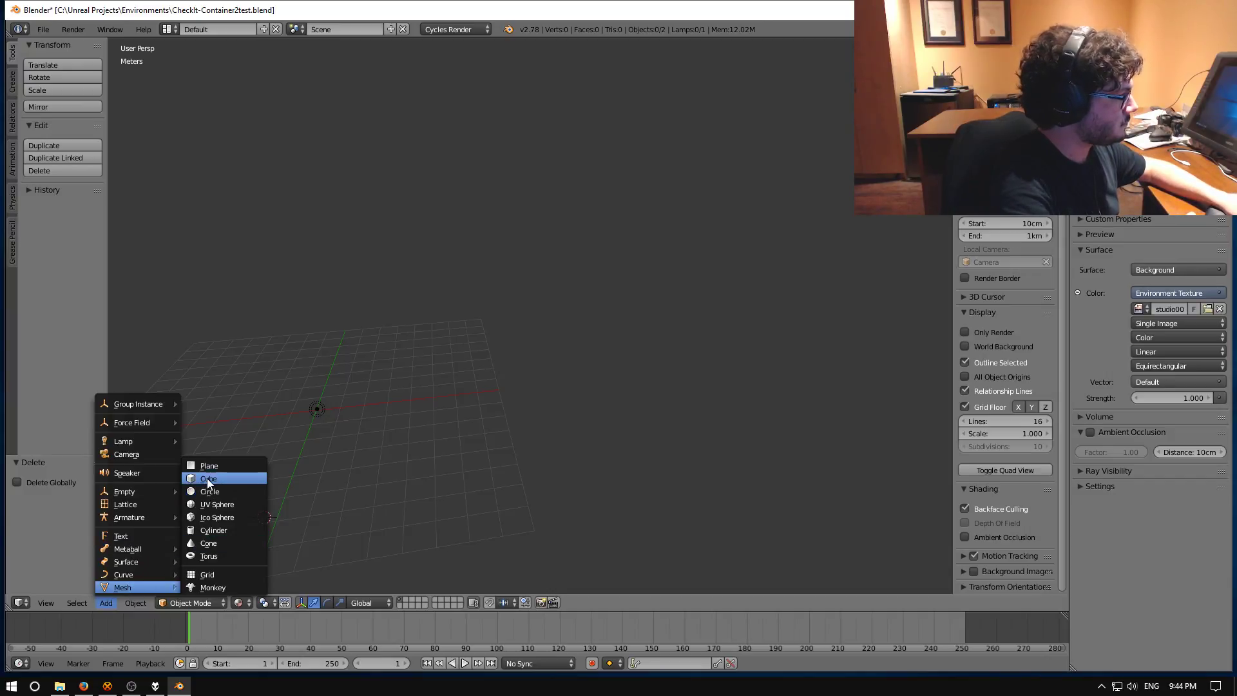
{"action": "left_click", "coordinate": [249, 474]}
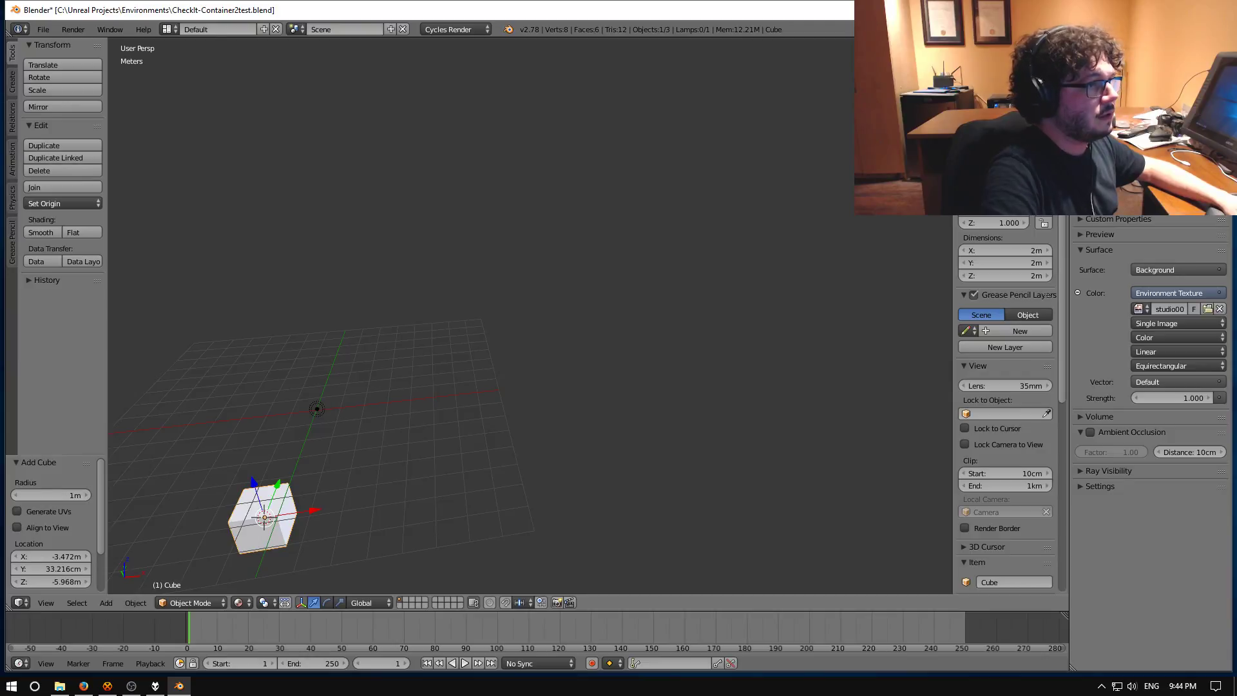
{"action": "key", "text": "g"}
{"action": "key", "text": "alt+g"}
- Set the cube's dimensions to 10 m on X, Y and Z
{"action": "left_click", "coordinate": [1027, 250]}
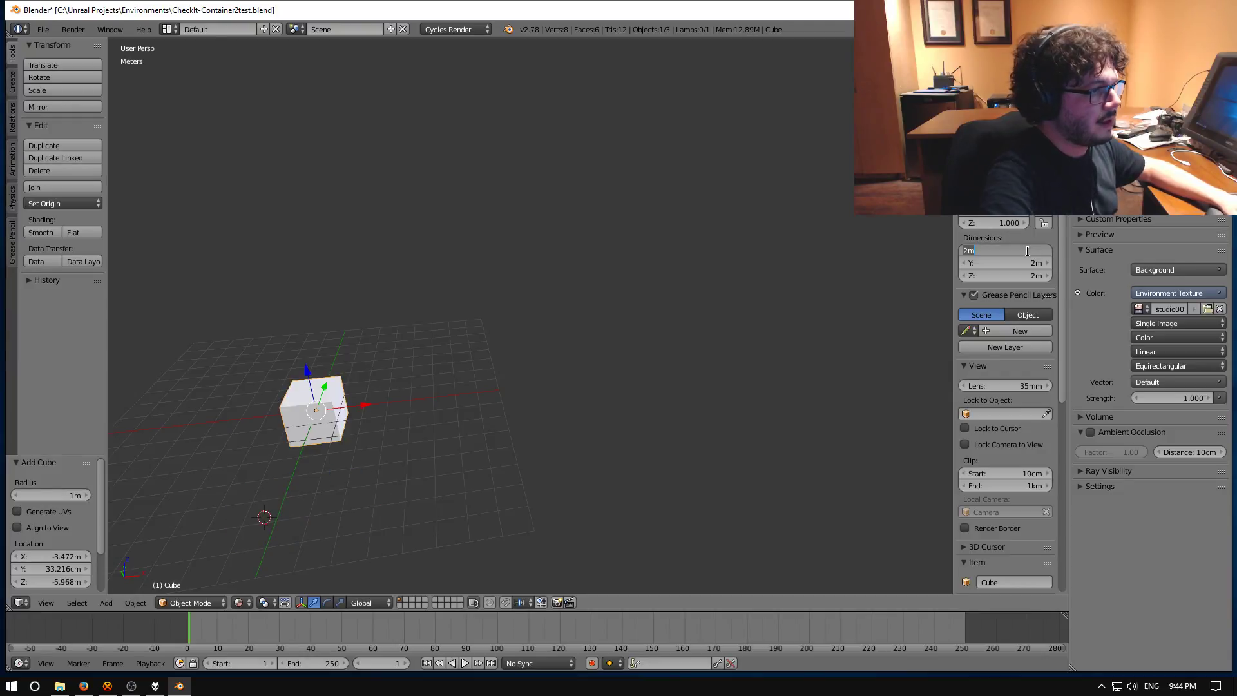
{"action": "type", "text": "10"}
{"action": "key", "text": "Tab"}
{"action": "type", "text": "10"}
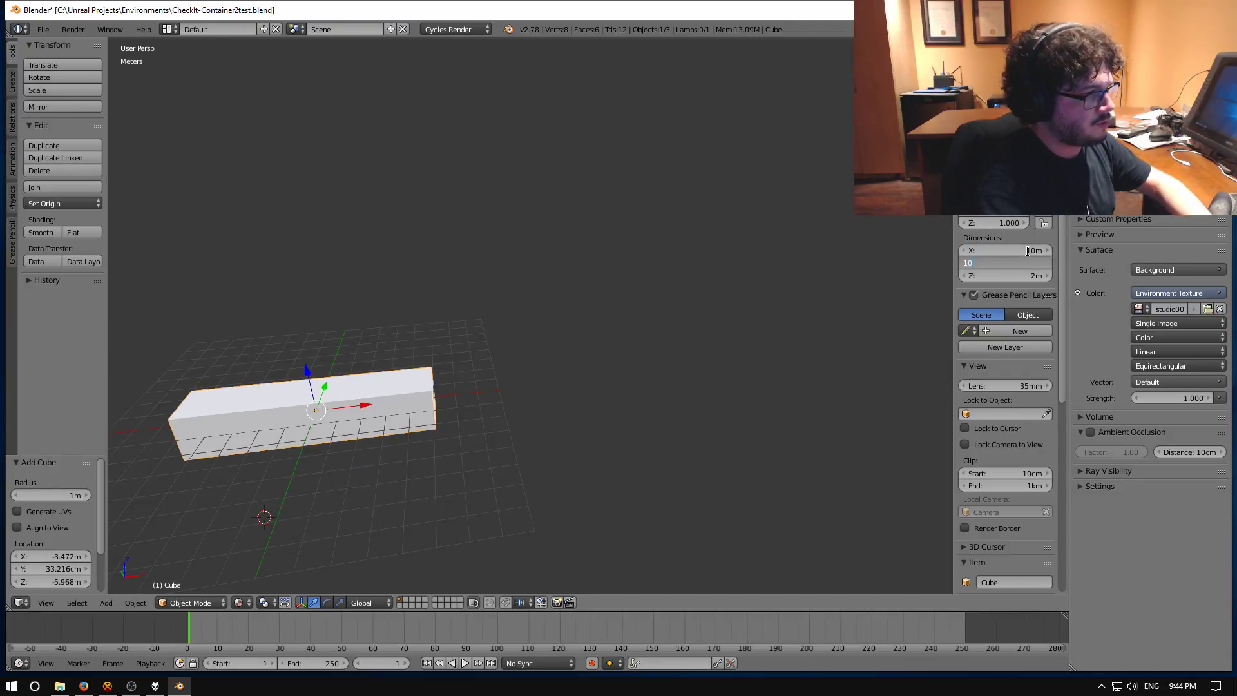
{"action": "key", "text": "Tab"}
{"action": "type", "text": "10"}
{"action": "key", "text": "Return"}
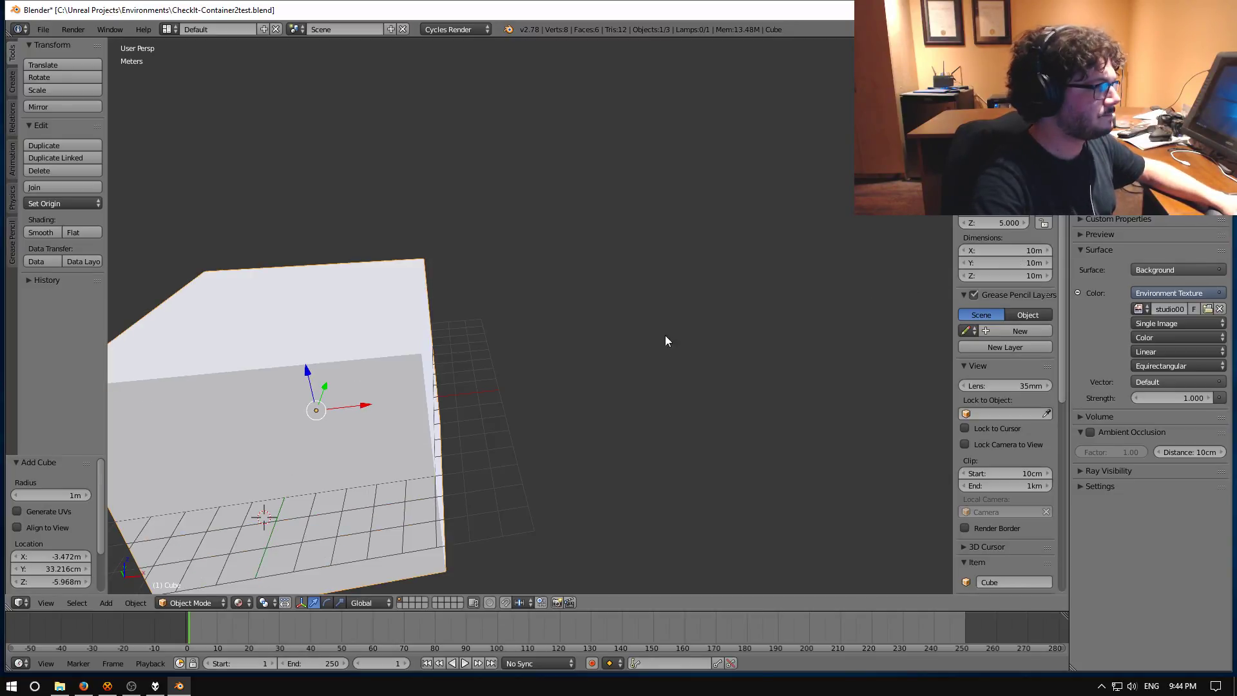
- Raise the 10 m cube so it sits above the grid
{"action": "scroll", "coordinate": [631, 334], "scroll_direction": "down", "scroll_amount": 5}
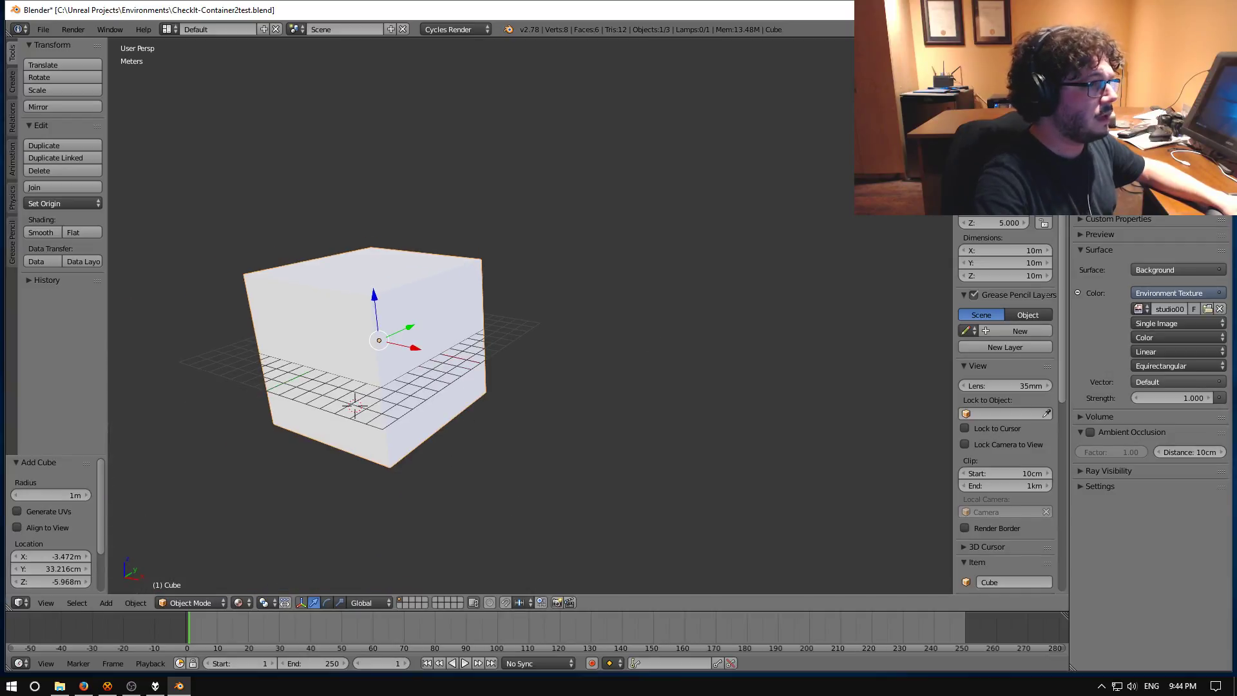
{"action": "middle_click_drag", "start_coordinate": [603, 326], "coordinate": [451, 232]}
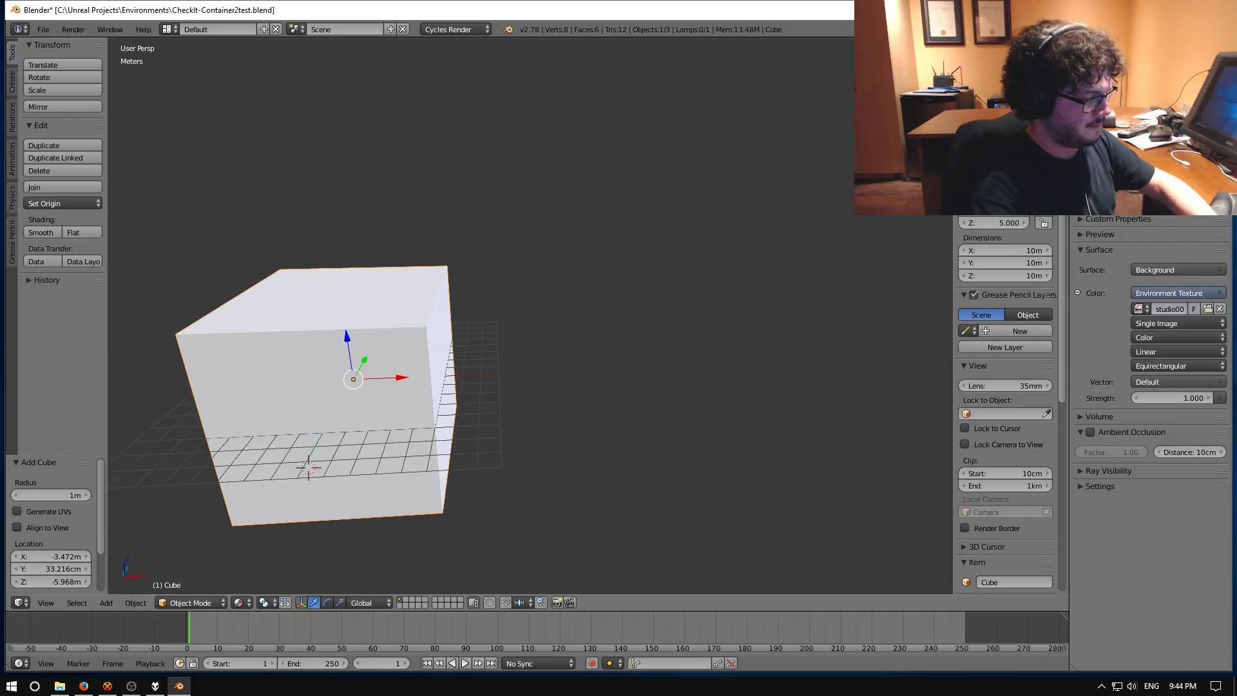
{"action": "key", "text": "g"}
{"action": "left_click", "coordinate": [354, 378]}
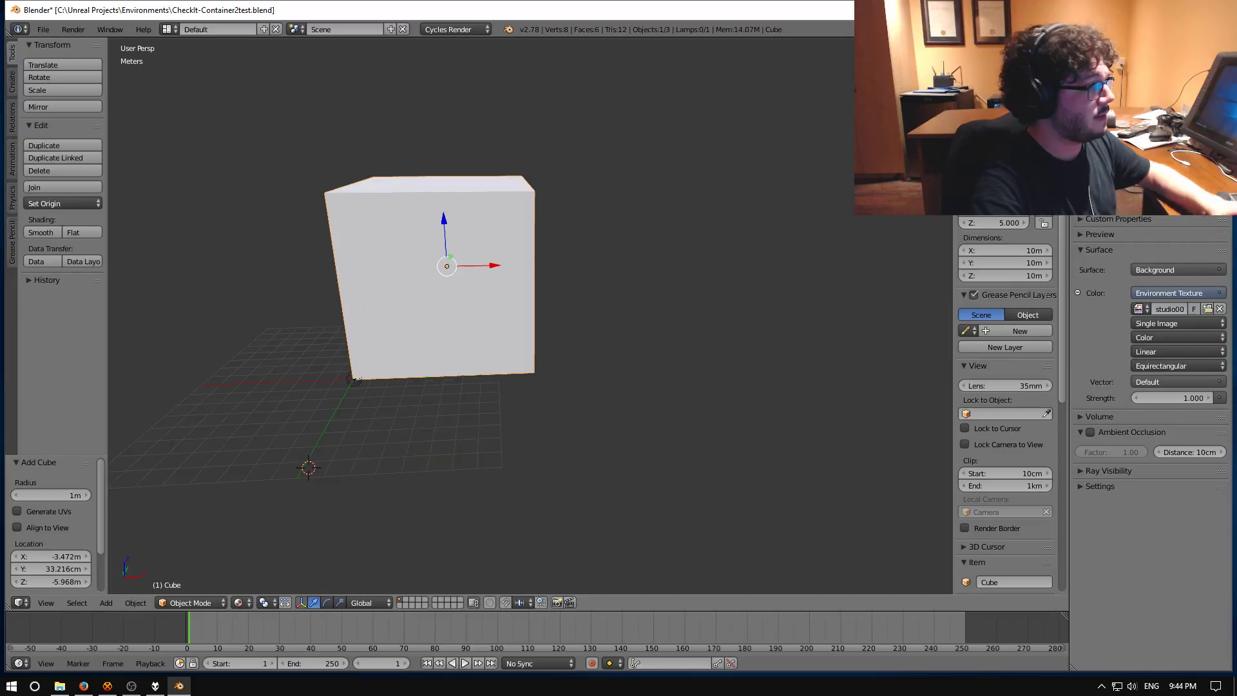
{"action": "middle_click_drag", "start_coordinate": [399, 303], "coordinate": [431, 313]}
{"action": "scroll", "coordinate": [431, 313], "scroll_direction": "up", "scroll_amount": 4}
{"action": "scroll", "coordinate": [397, 537], "scroll_direction": "up", "scroll_amount": 3}
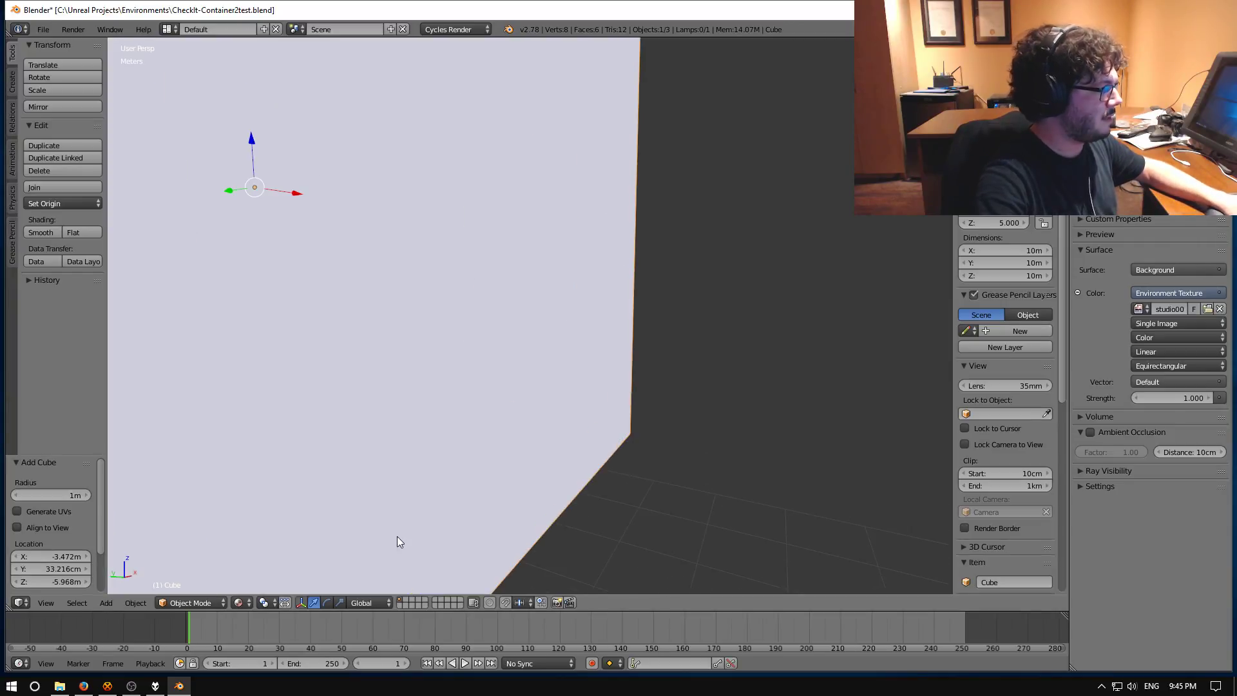
{"action": "scroll", "coordinate": [407, 490], "scroll_direction": "down", "scroll_amount": 2}
{"action": "middle_click_drag", "start_coordinate": [516, 478], "coordinate": [554, 386]}
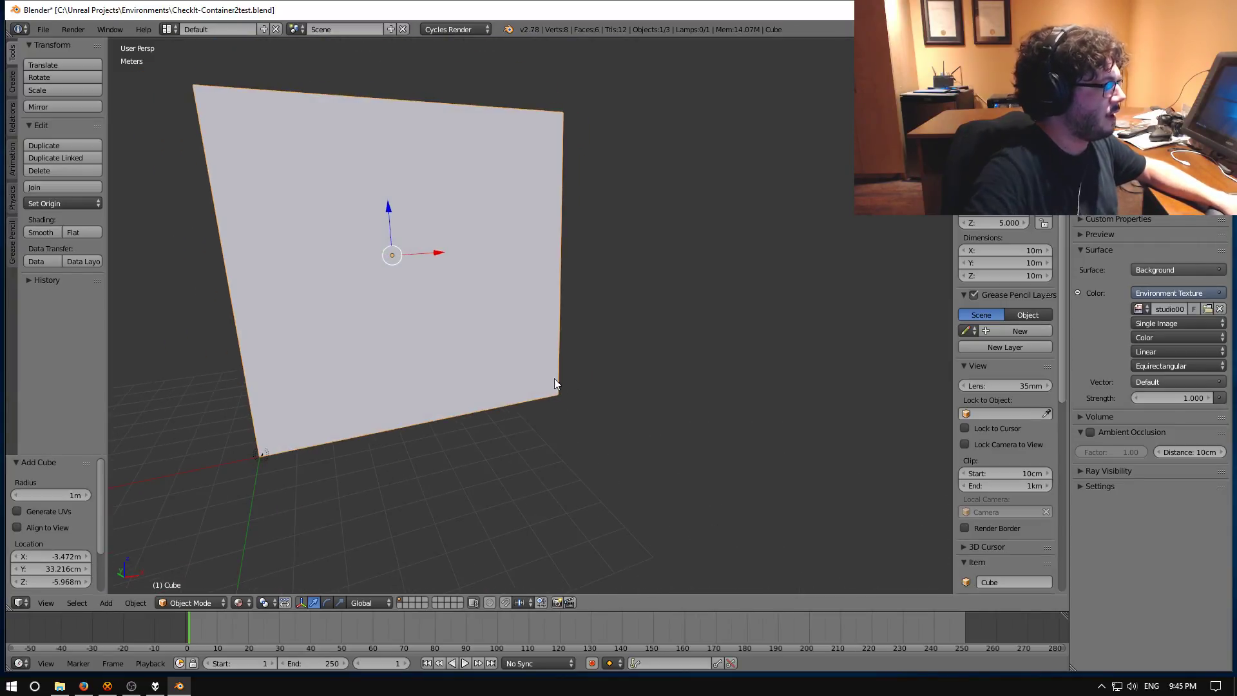
- Apply the cube's location, then its rotation and scale
{"action": "key", "text": "ctrl+a"}
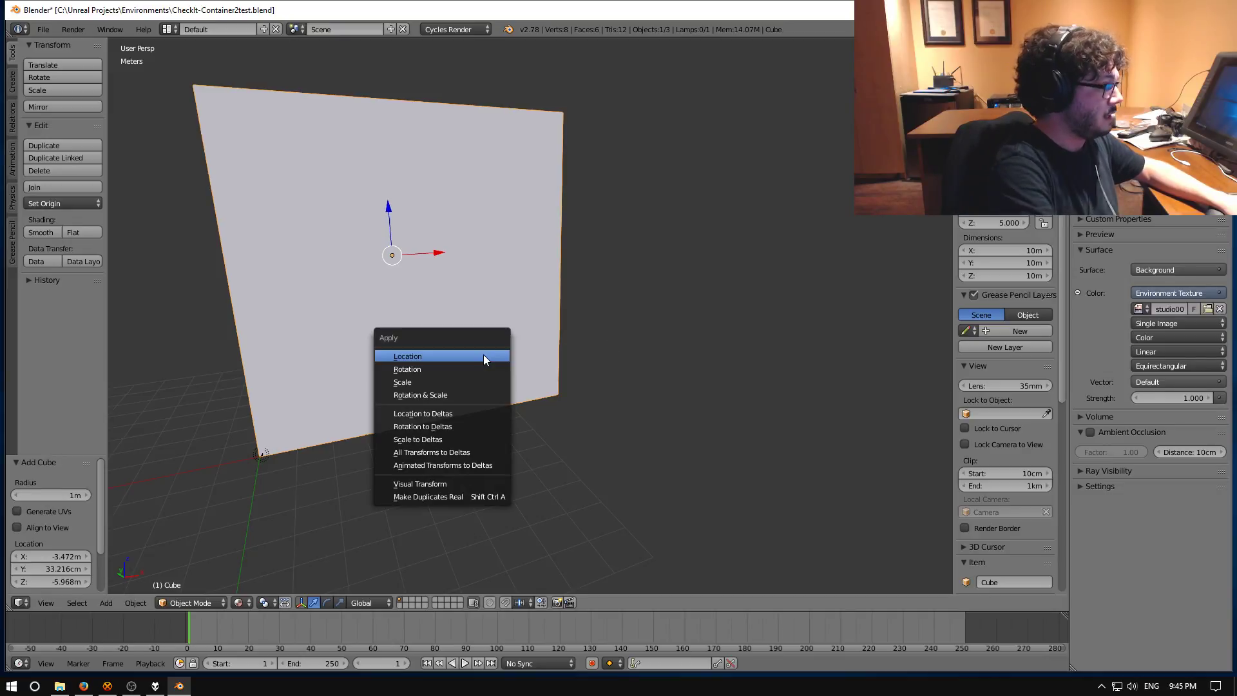
{"action": "left_click", "coordinate": [478, 355]}
{"action": "key", "text": "ctrl+a"}
{"action": "left_click", "coordinate": [423, 403]}
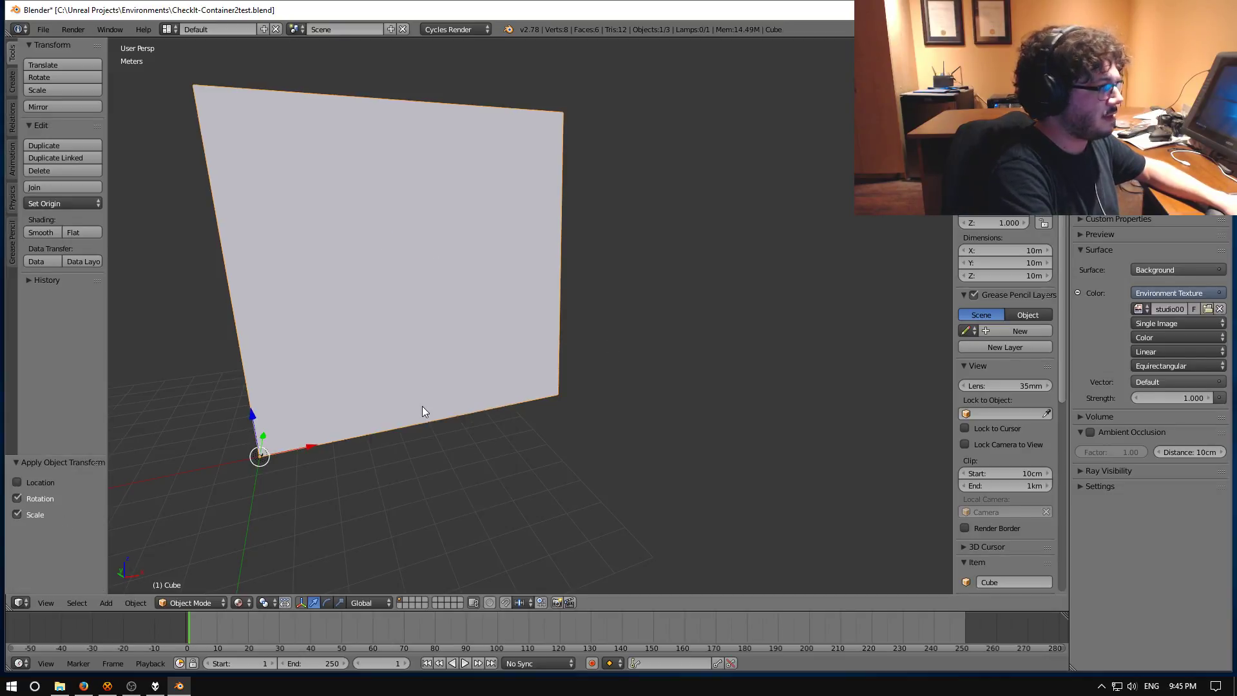
{"action": "middle_click_drag", "start_coordinate": [679, 359], "coordinate": [630, 376]}
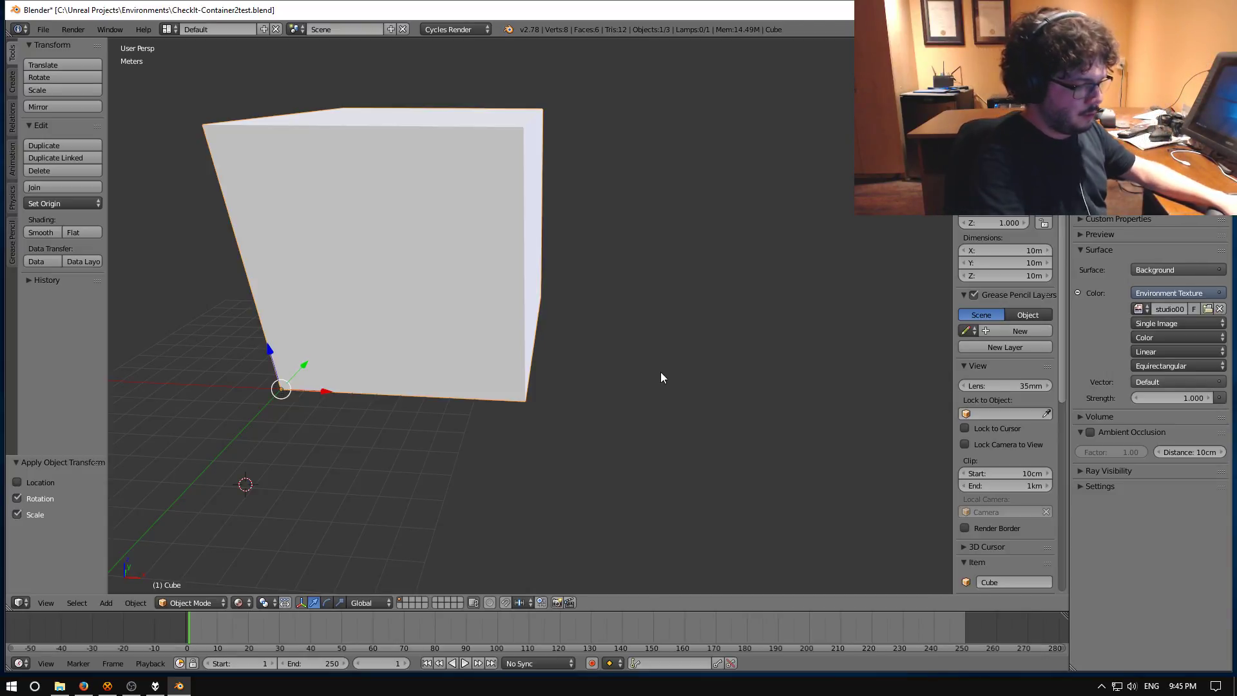
- Enter Edit Mode on the cube and select the whole mesh
{"action": "key", "text": "space"}
{"action": "type", "text": "bevel"}
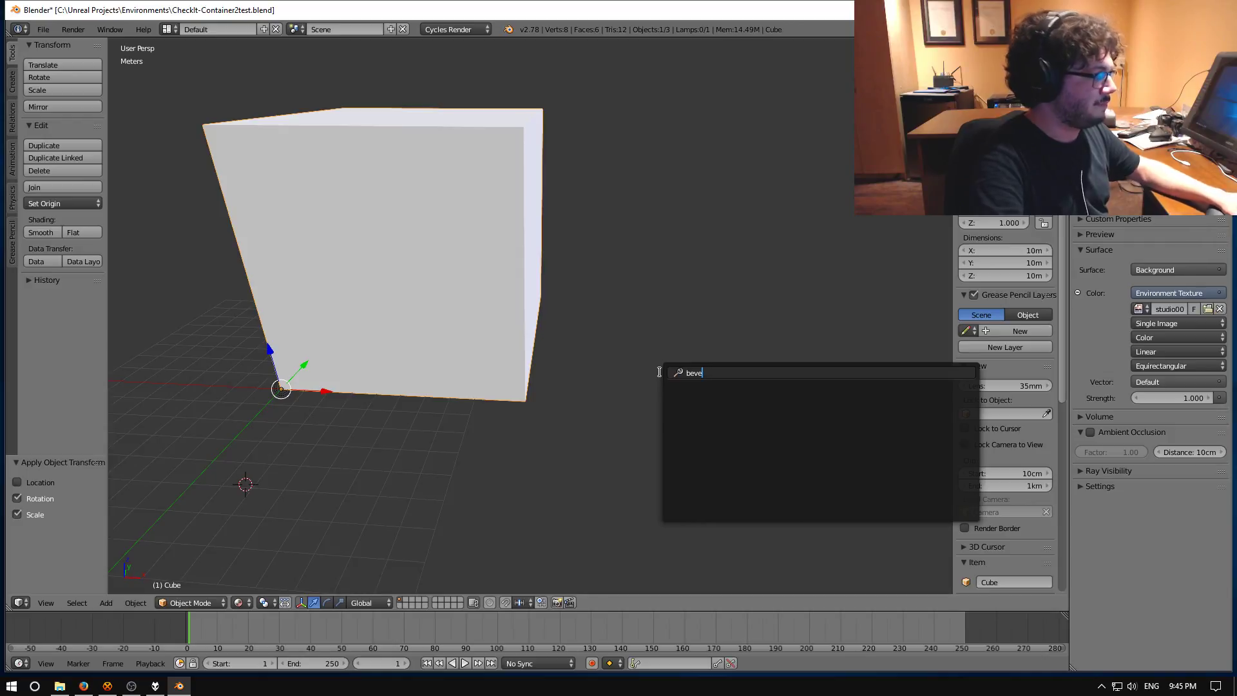
{"action": "key", "text": "Escape"}
{"action": "left_click", "coordinate": [190, 602]}
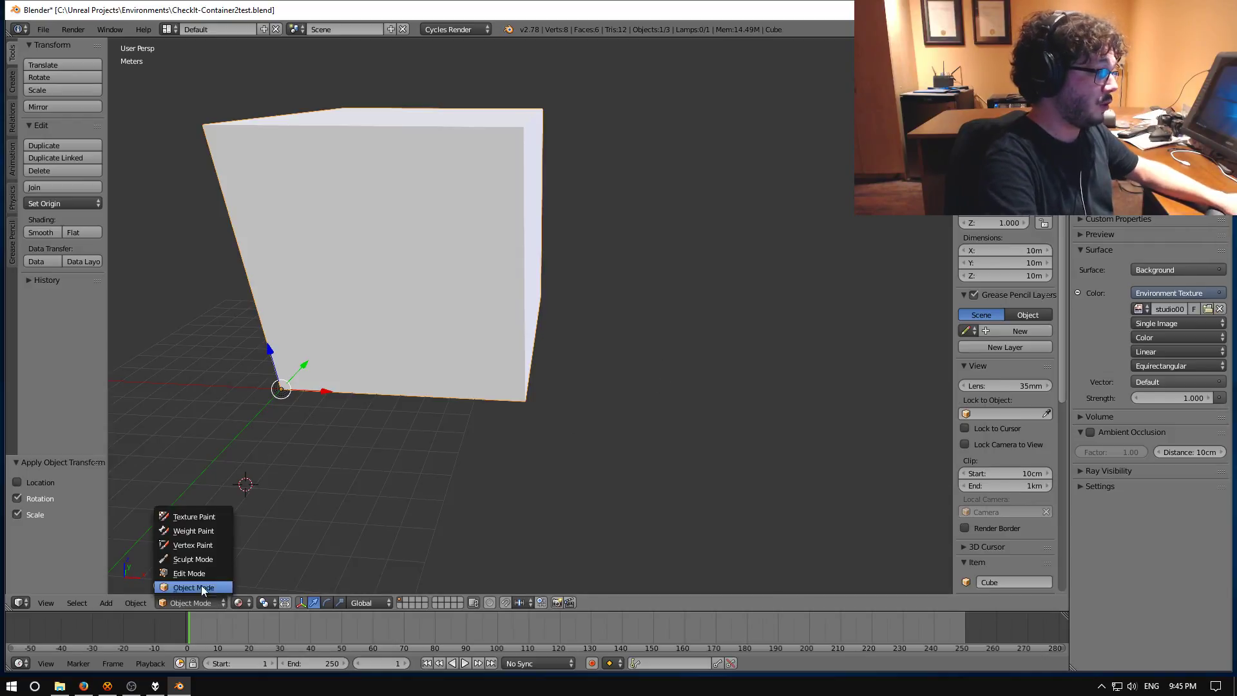
{"action": "left_click", "coordinate": [201, 585]}
{"action": "key", "text": "a"}
{"action": "key", "text": "a"}
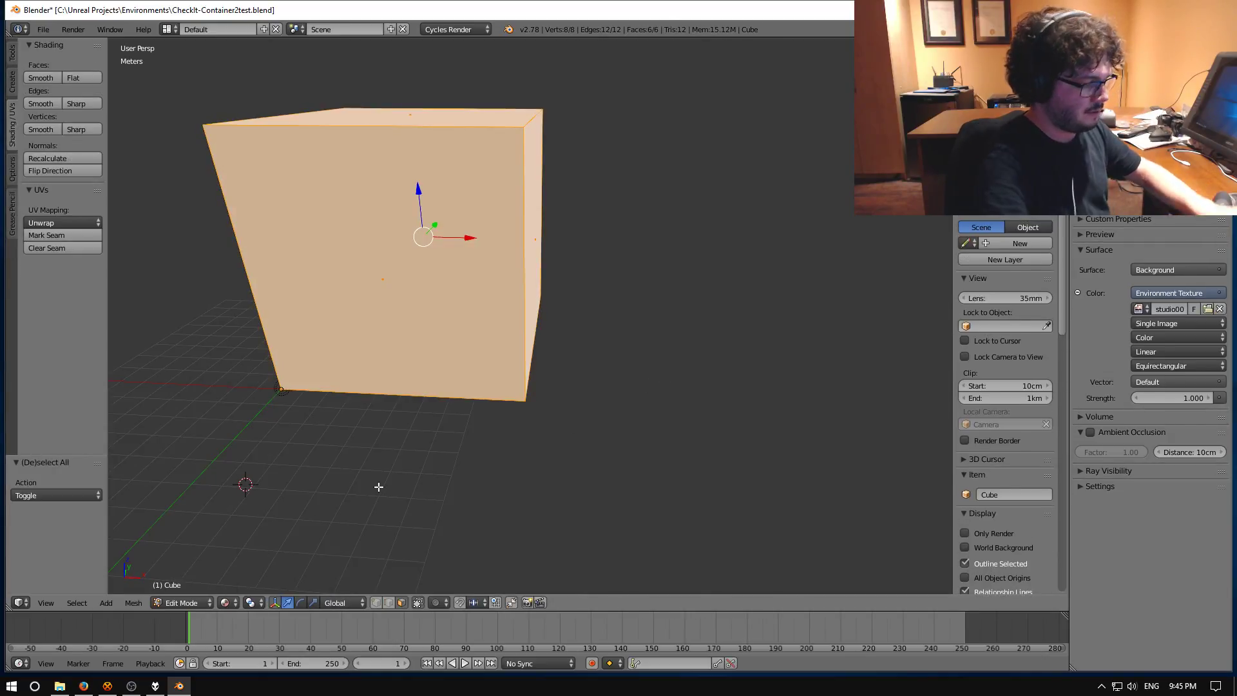
- Bevel all the cube's edges with an amount of 200
{"action": "key", "text": "space"}
{"action": "type", "text": "bevel"}
{"action": "key", "text": "Down"}
{"action": "key", "text": "Return"}
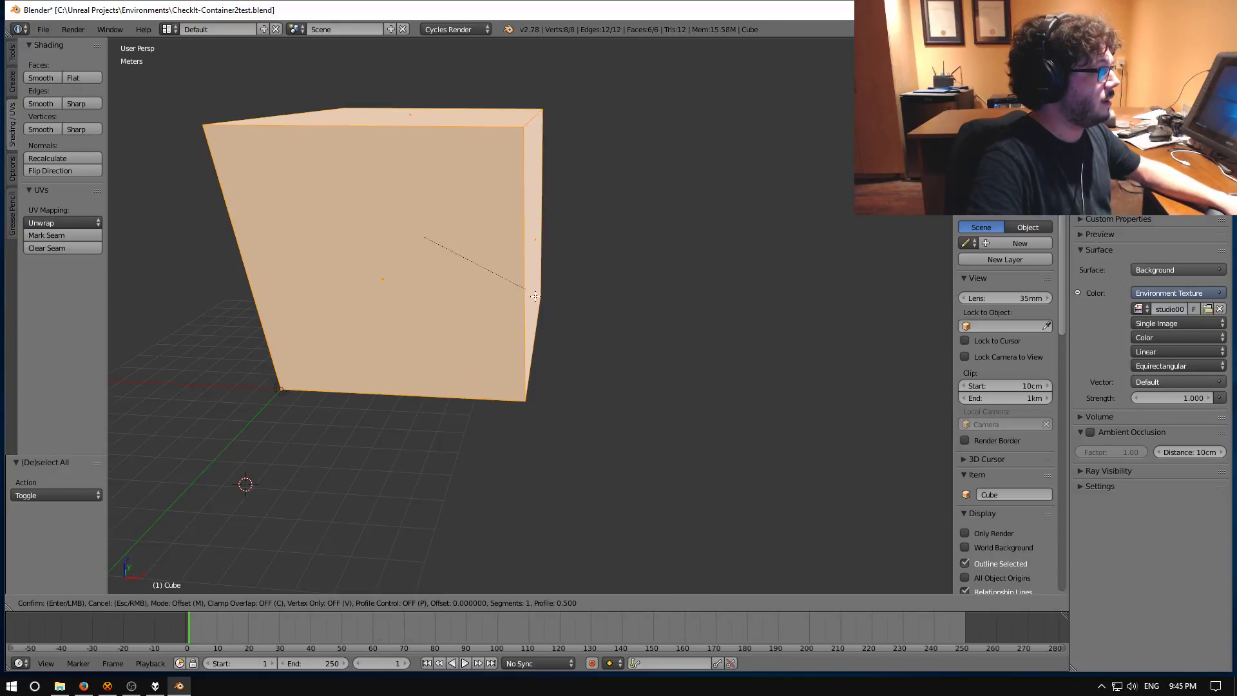
{"action": "left_click", "coordinate": [643, 442]}
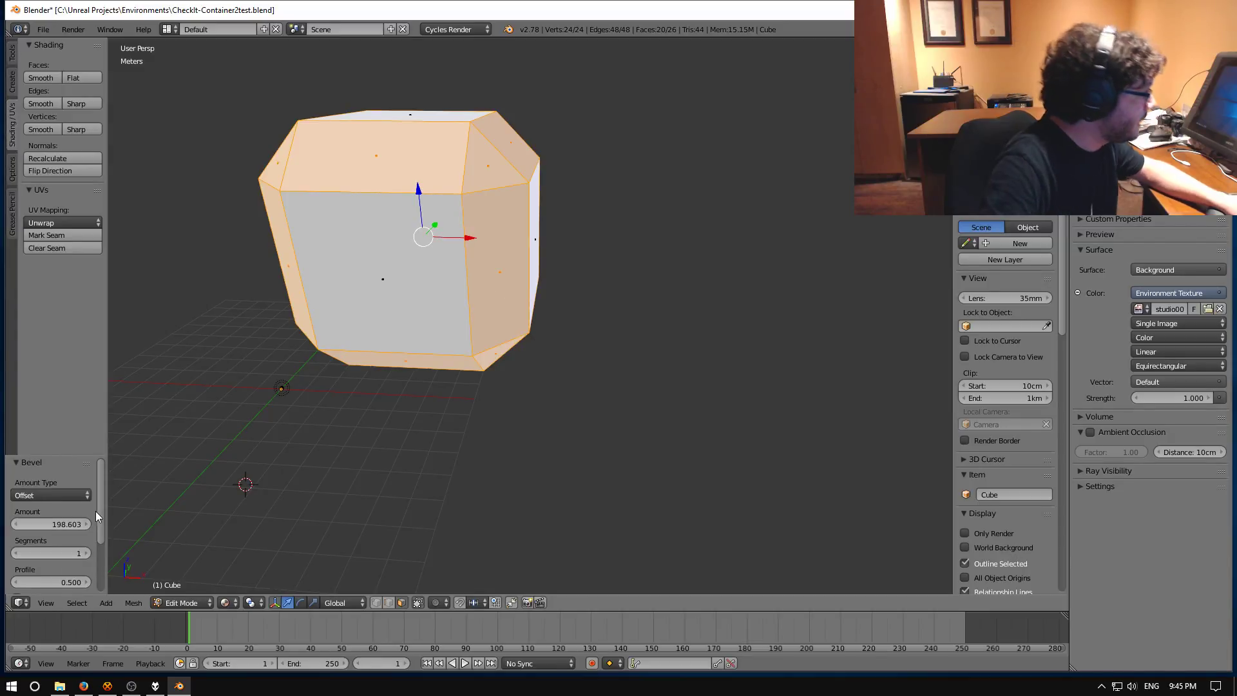
{"action": "scroll", "coordinate": [96, 509], "scroll_direction": "down", "scroll_amount": 2}
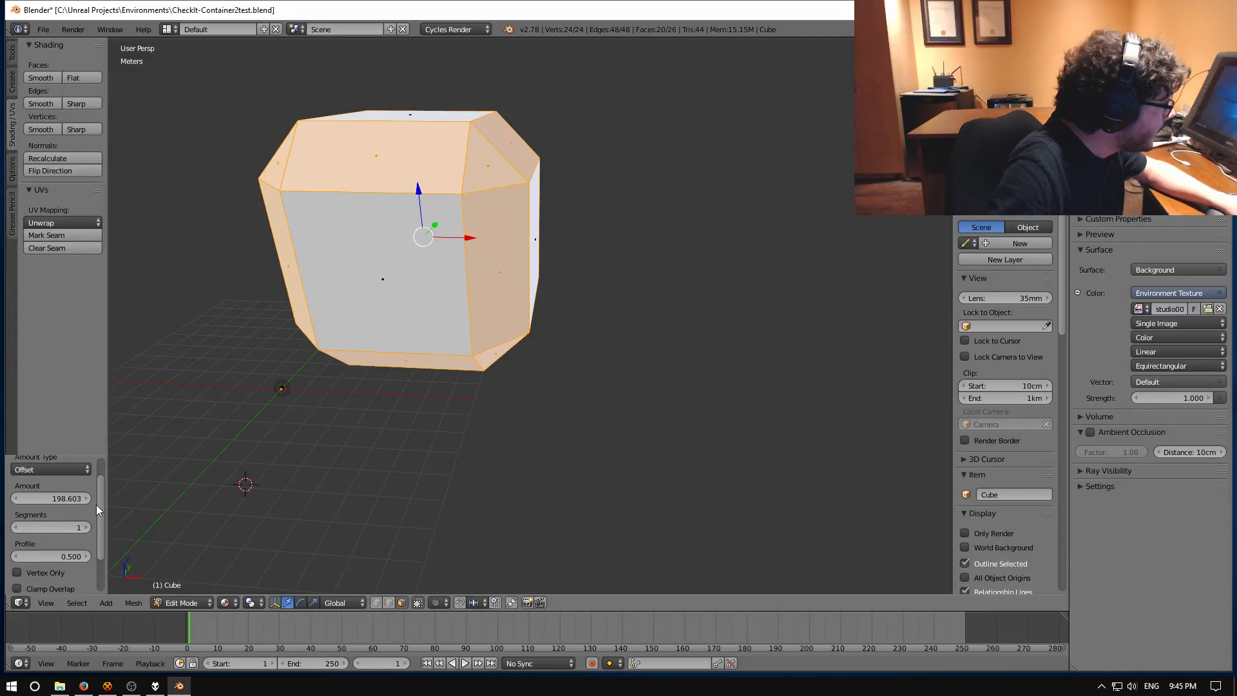
{"action": "left_click", "coordinate": [51, 498]}
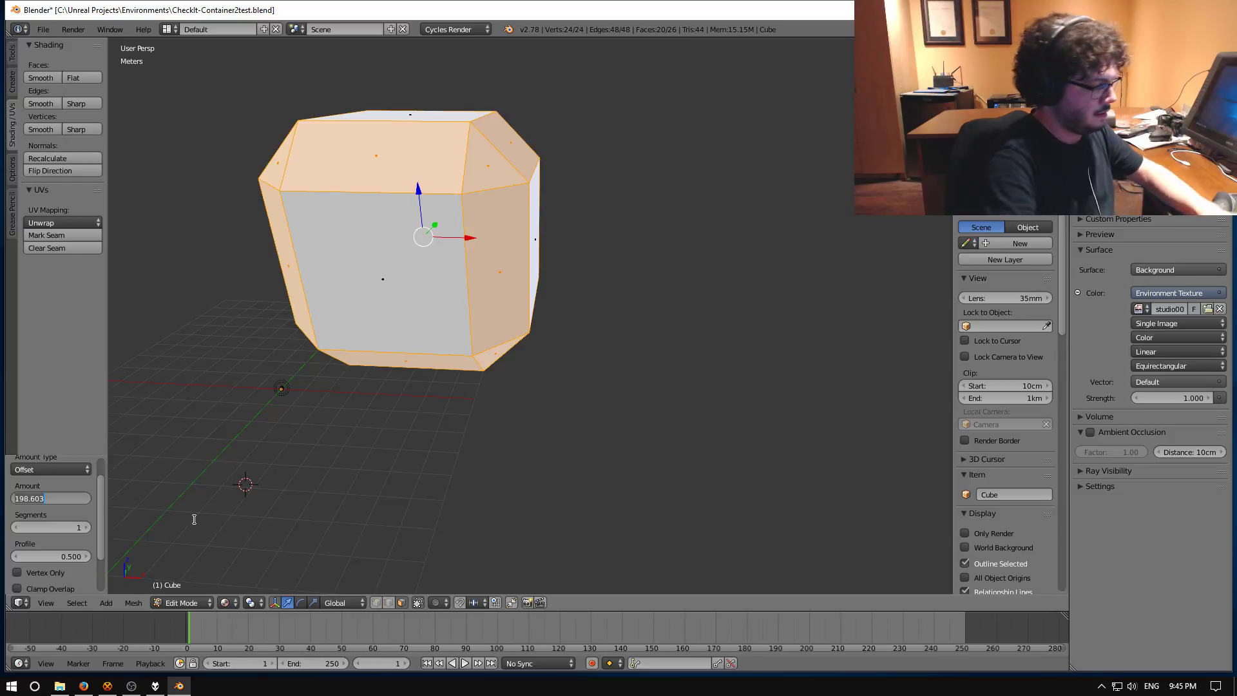
{"action": "type", "text": "200"}
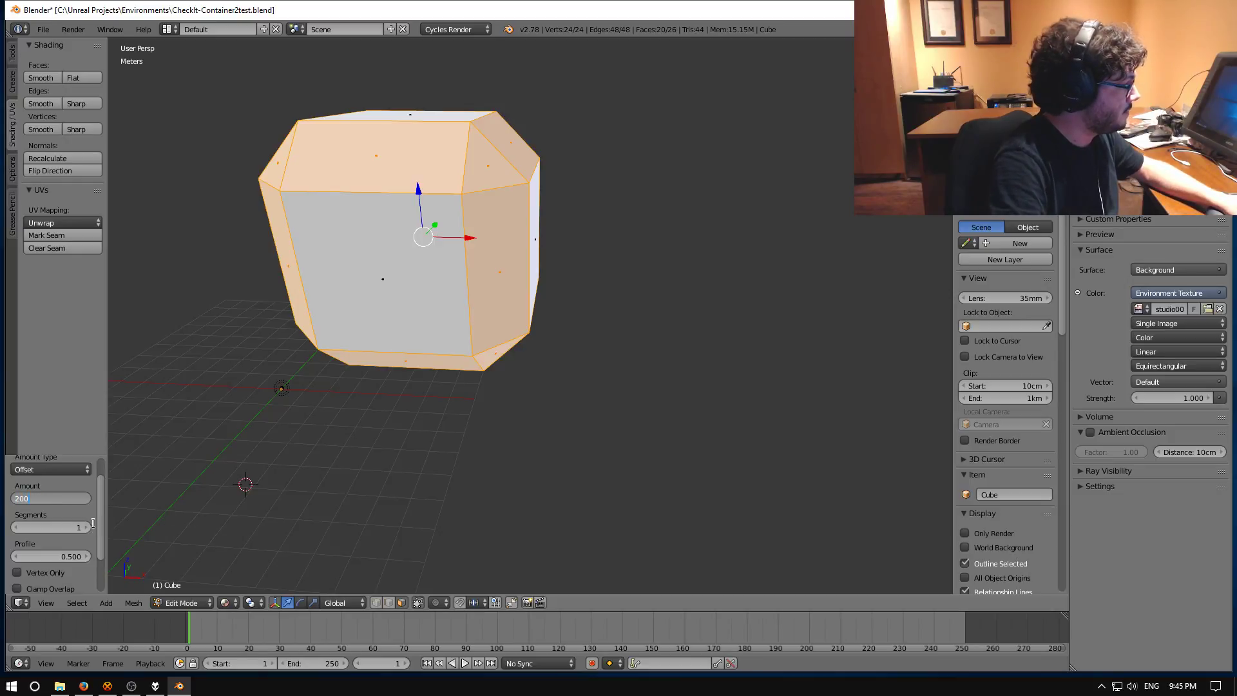
{"action": "key", "text": "Return"}
- Inspect the beveled cube, save over CheckIt-Container2test.blend, and deselect the mesh
{"action": "middle_click_drag", "start_coordinate": [193, 464], "coordinate": [544, 373]}
{"action": "scroll", "coordinate": [329, 379], "scroll_direction": "up", "scroll_amount": 3}
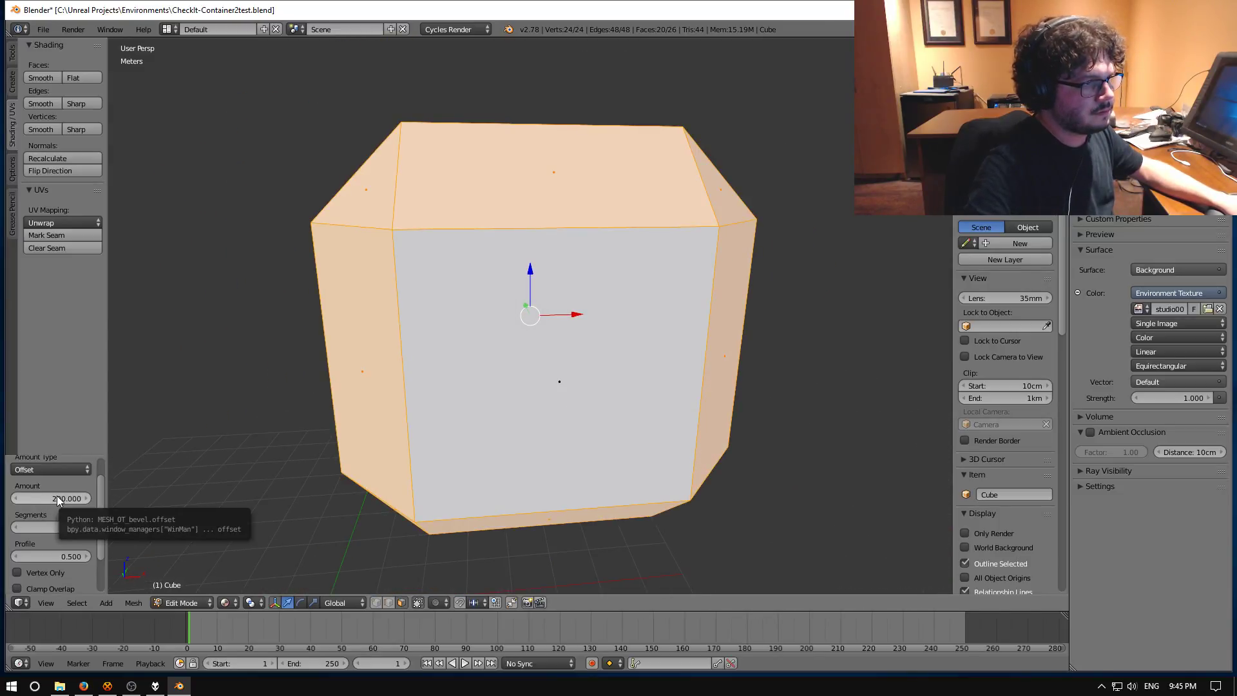
{"action": "scroll", "coordinate": [452, 417], "scroll_direction": "down", "scroll_amount": 3}
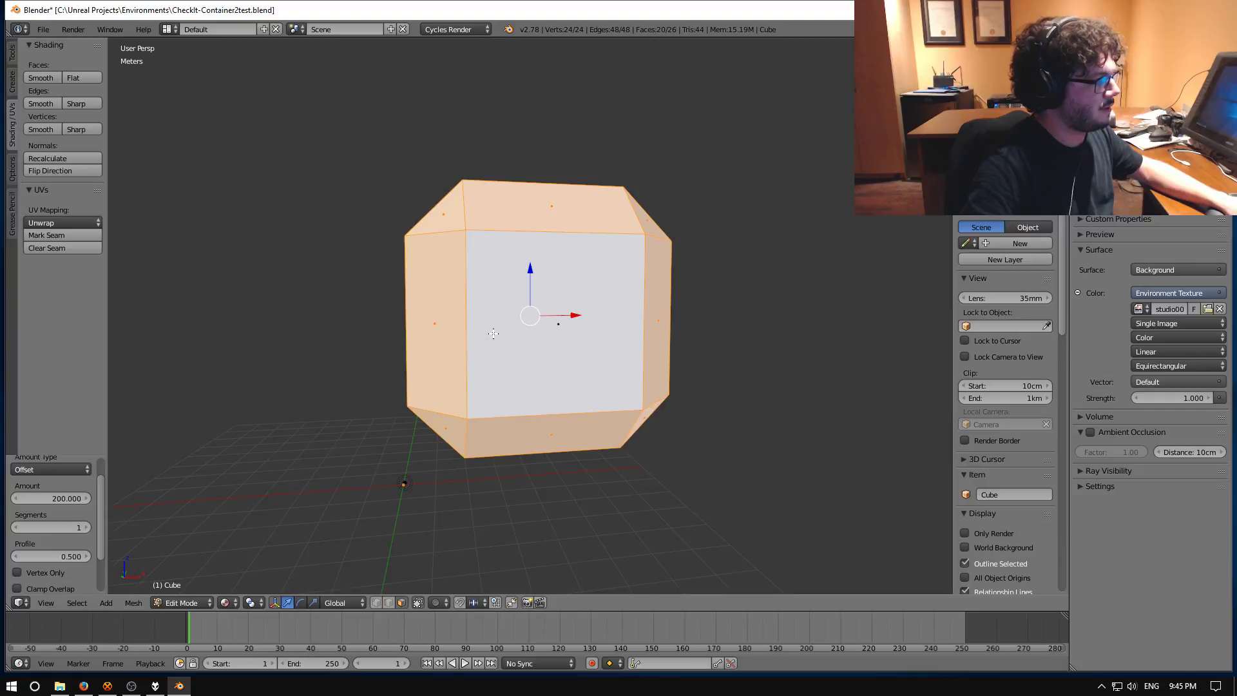
{"action": "middle_click_drag", "start_coordinate": [493, 333], "coordinate": [456, 403]}
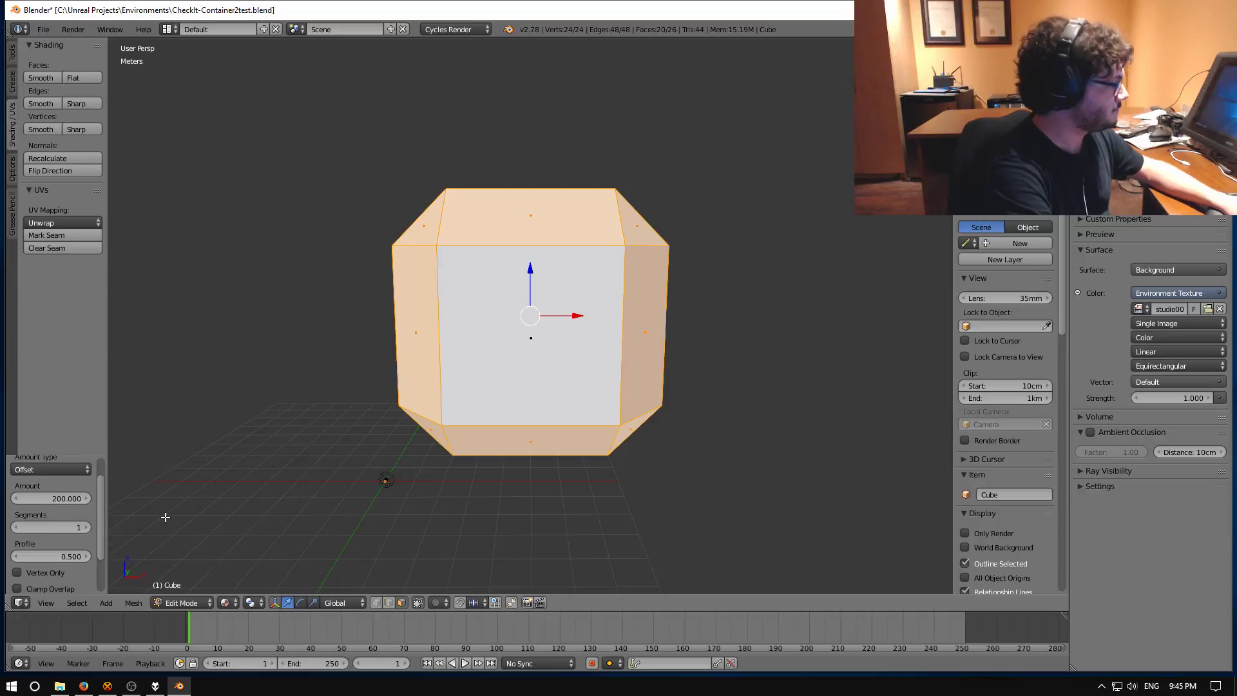
{"action": "middle_click_drag", "start_coordinate": [415, 455], "coordinate": [377, 474]}
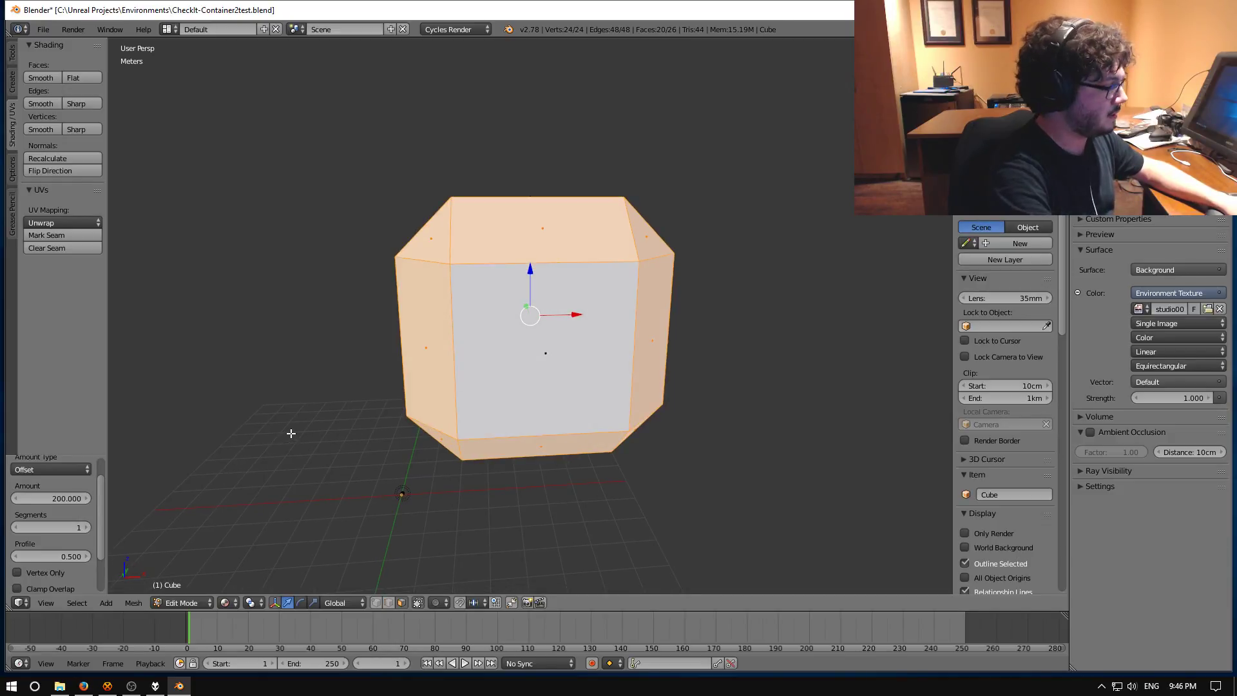
{"action": "middle_click_drag", "start_coordinate": [291, 433], "coordinate": [464, 381]}
{"action": "key", "text": "ctrl+s"}
{"action": "left_click", "coordinate": [314, 429]}
{"action": "key", "text": "a"}
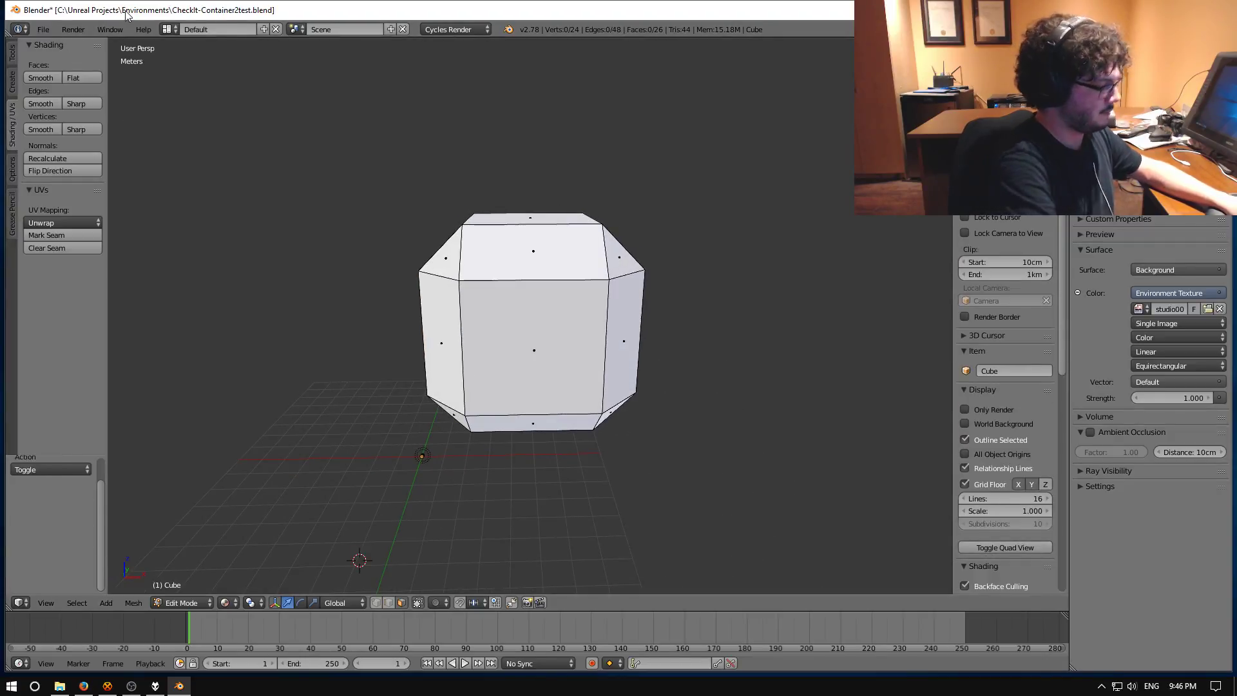
- Resave the file, then Save As CheckIt-Container3-cutface.blend
{"action": "key", "text": "ctrl+s"}
{"action": "left_click", "coordinate": [136, 51]}
{"action": "left_click", "coordinate": [43, 29]}
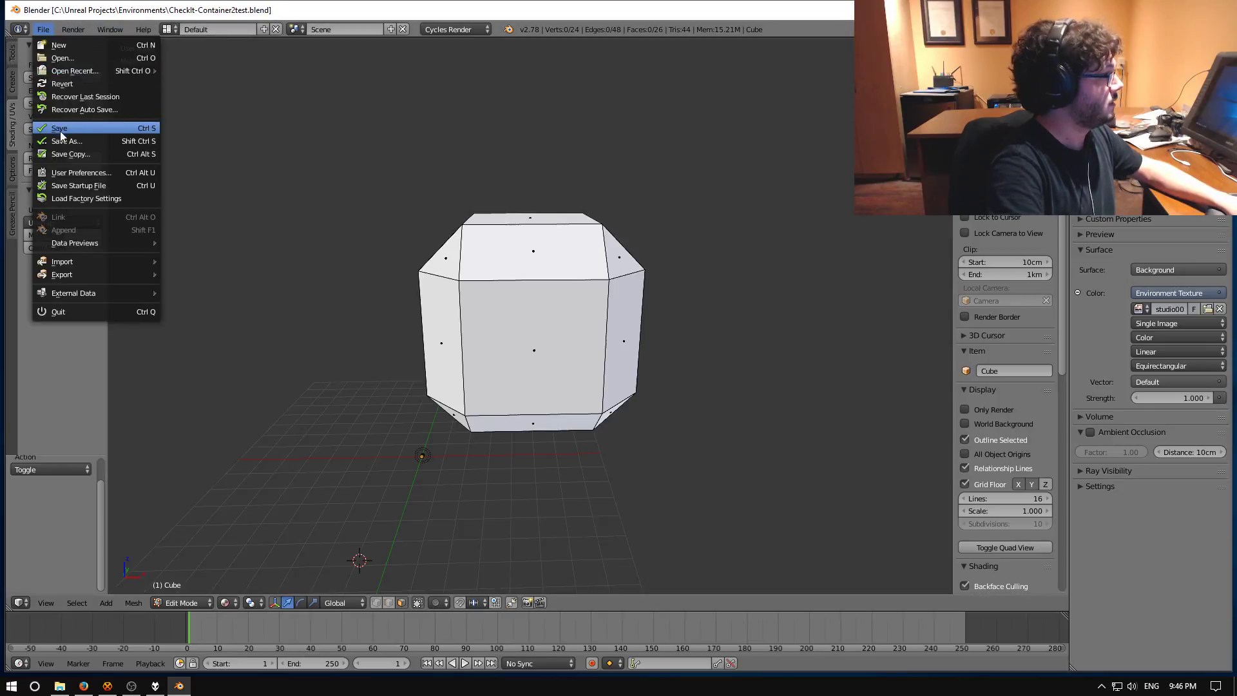
{"action": "left_click", "coordinate": [67, 140]}
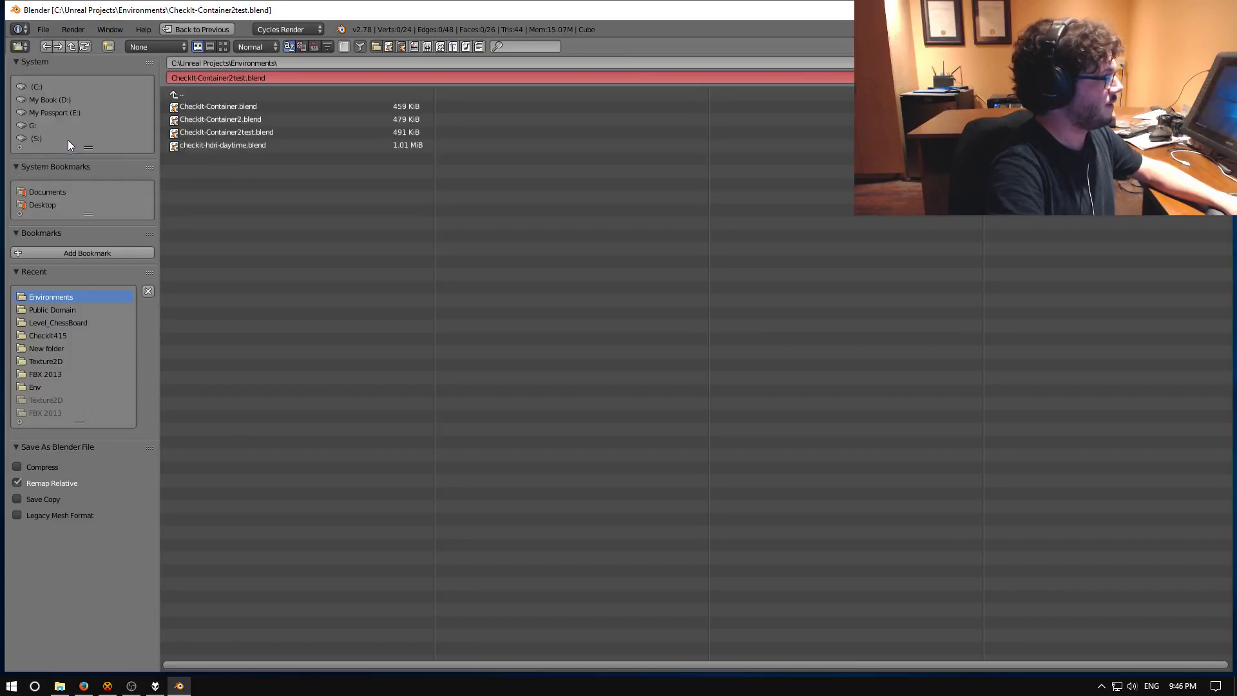
{"action": "left_click", "coordinate": [232, 78]}
{"action": "type", "text": "-cutfac"}
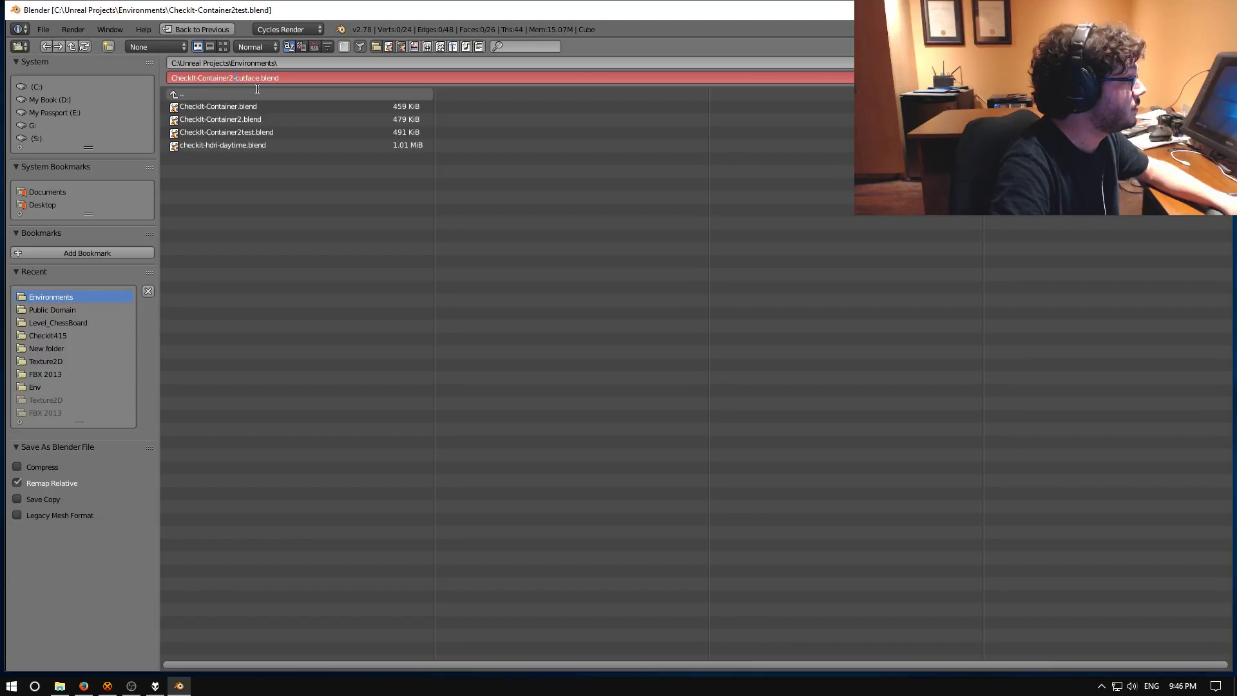
{"action": "key", "text": "Return"}
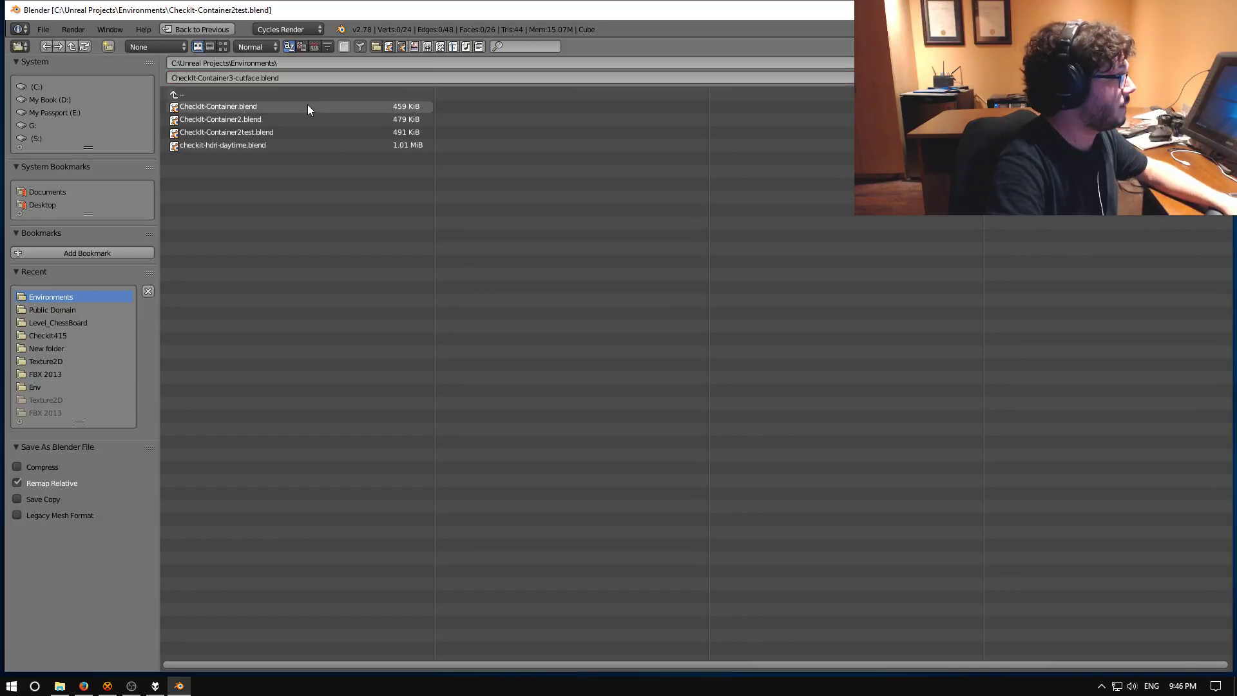
{"action": "key", "text": "Return"}
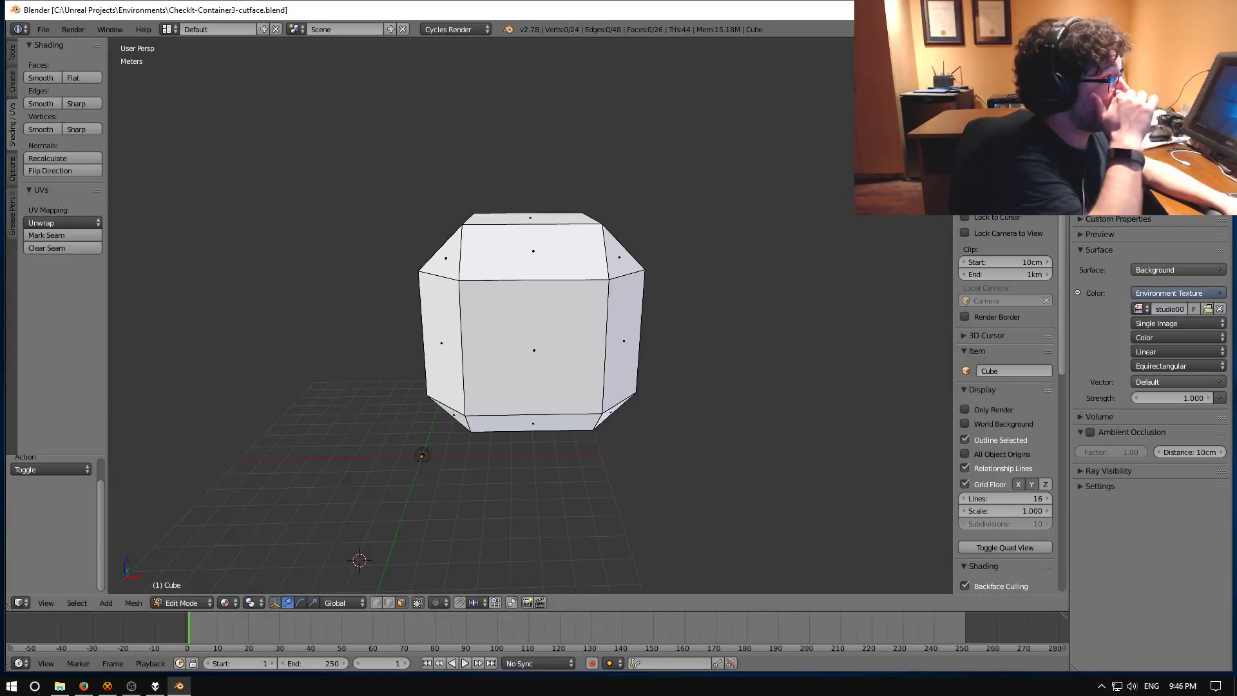
- Box-select and delete the left and front faces, then undo the deletion
{"action": "middle_click_drag", "start_coordinate": [578, 332], "coordinate": [509, 288]}
{"action": "key", "text": "b"}
{"action": "left_click_drag", "start_coordinate": [394, 175], "coordinate": [539, 491]}
{"action": "key", "text": "x"}
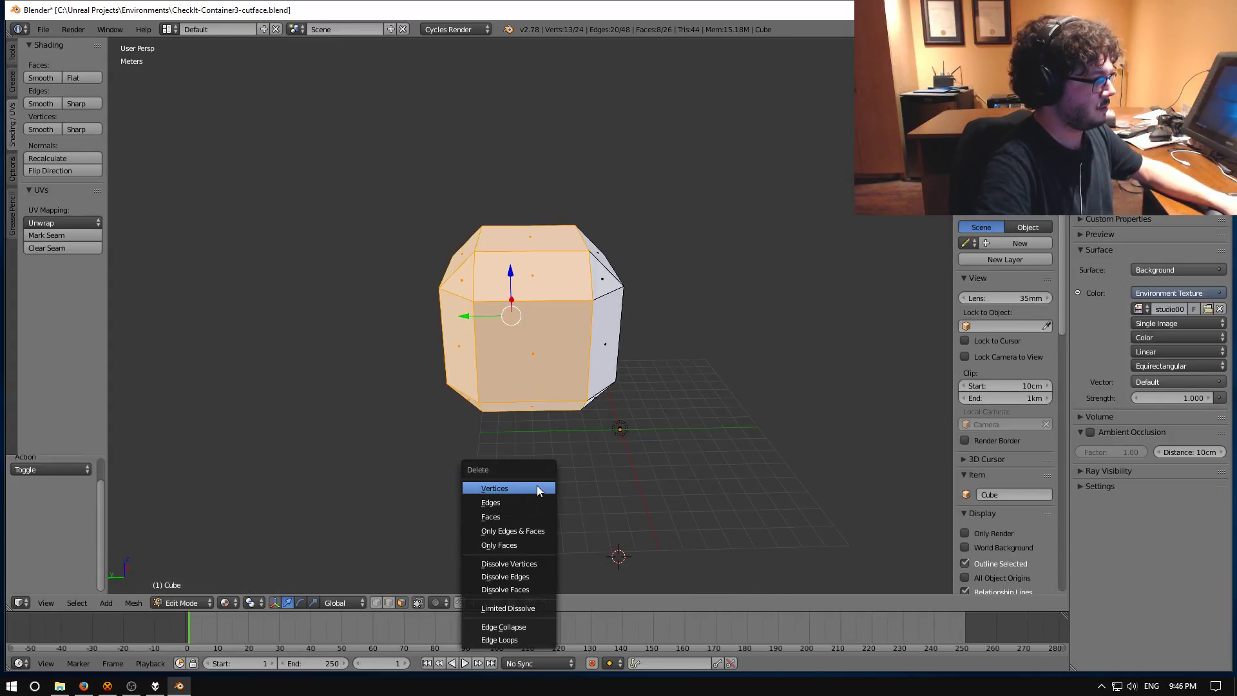
{"action": "left_click", "coordinate": [497, 516]}
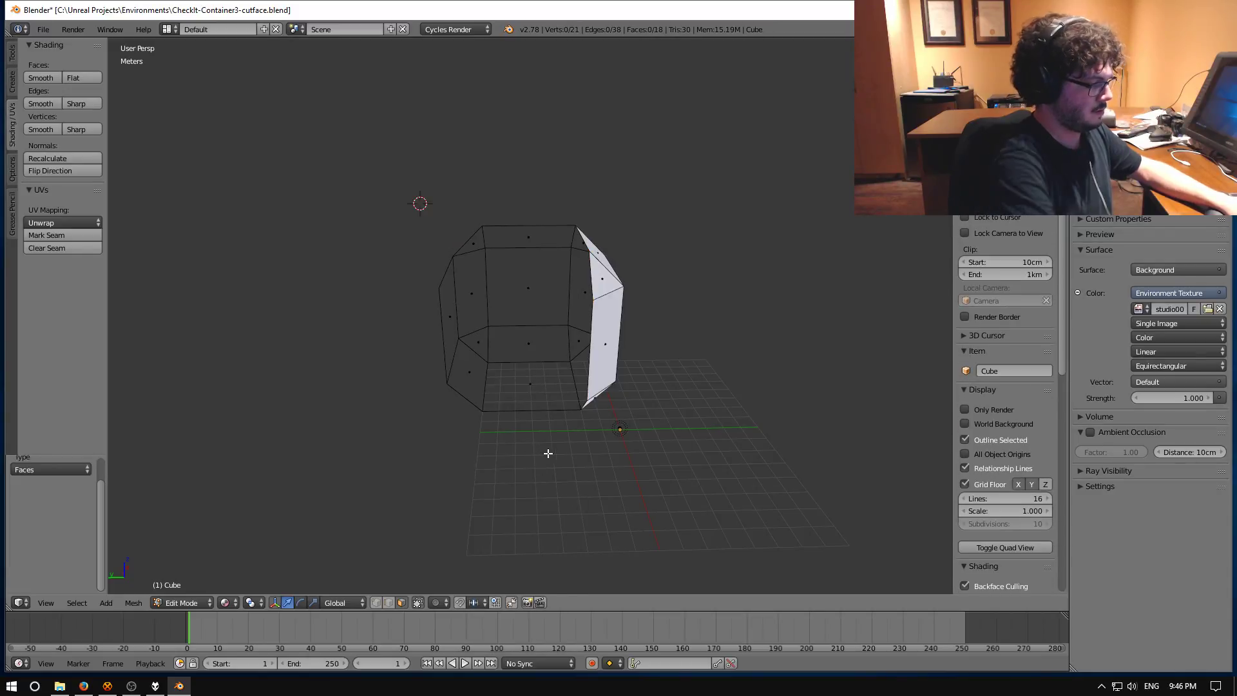
{"action": "key", "text": "ctrl+z"}
- With Limit Selection to Visible off, box-select and delete the front and right faces
{"action": "middle_click_drag", "start_coordinate": [541, 439], "coordinate": [728, 416]}
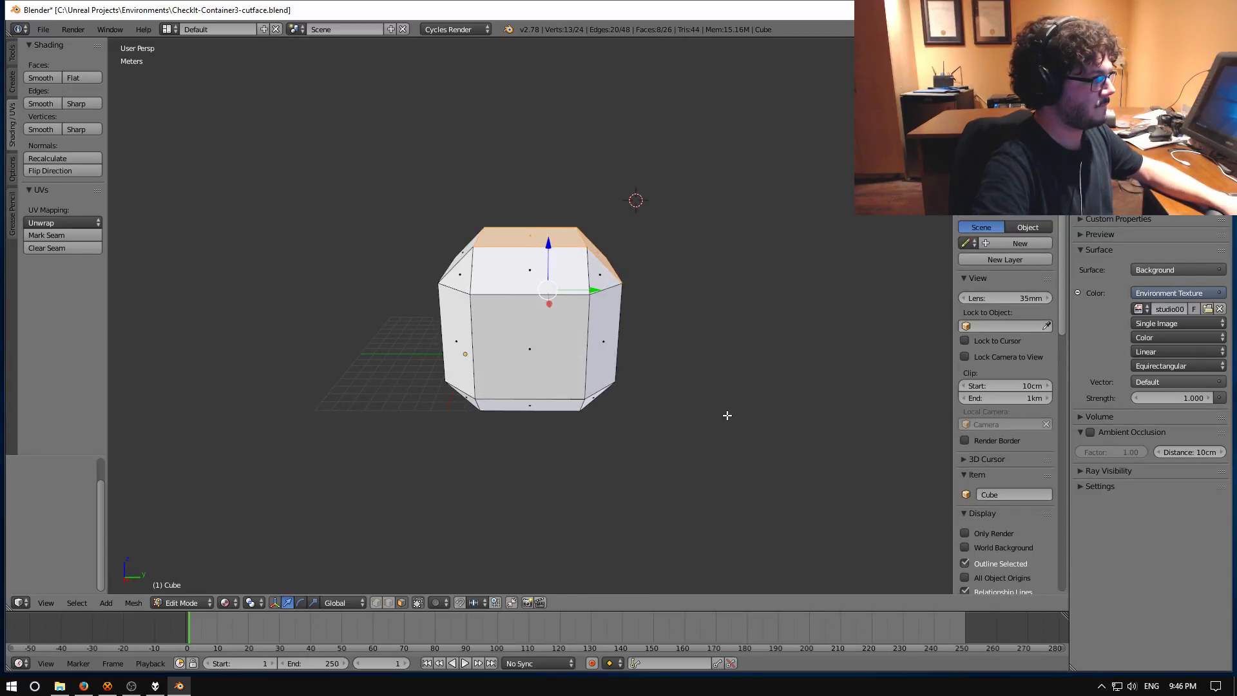
{"action": "left_click", "coordinate": [418, 603]}
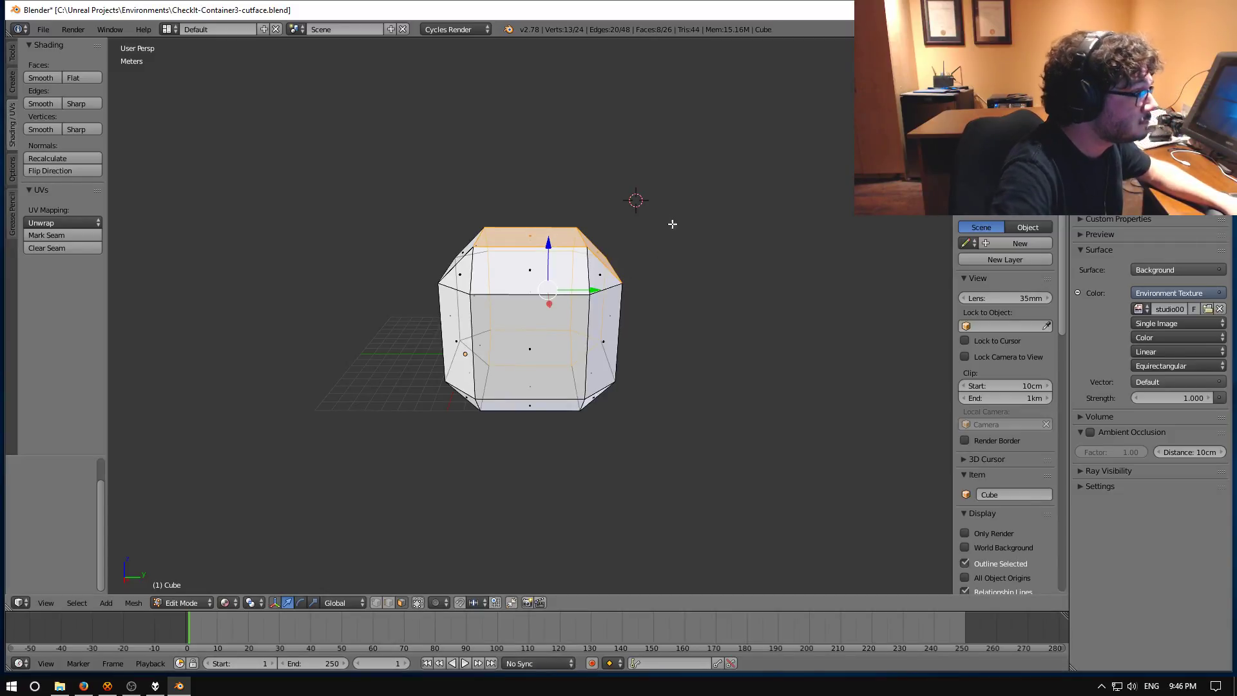
{"action": "left_click_drag", "start_coordinate": [684, 200], "coordinate": [521, 471]}
{"action": "mouse_move", "coordinate": [525, 471]}
{"action": "middle_mouse_down"}
{"action": "mouse_move", "coordinate": [709, 389]}
{"action": "mouse_move", "coordinate": [527, 454]}
{"action": "middle_mouse_up"}
{"action": "key", "text": "x"}
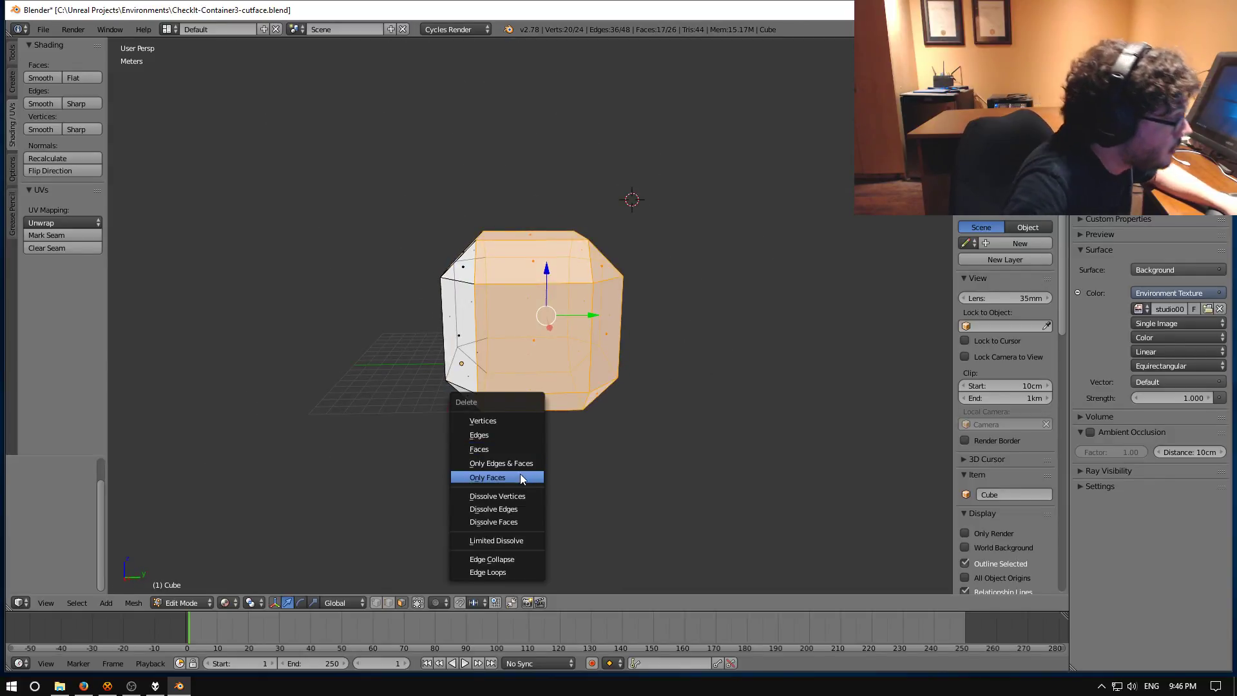
{"action": "left_click", "coordinate": [500, 447]}
{"action": "mouse_move", "coordinate": [500, 448]}
{"action": "middle_mouse_down"}
{"action": "mouse_move", "coordinate": [458, 428]}
{"action": "mouse_move", "coordinate": [323, 428]}
{"action": "mouse_move", "coordinate": [618, 428]}
{"action": "middle_mouse_up"}
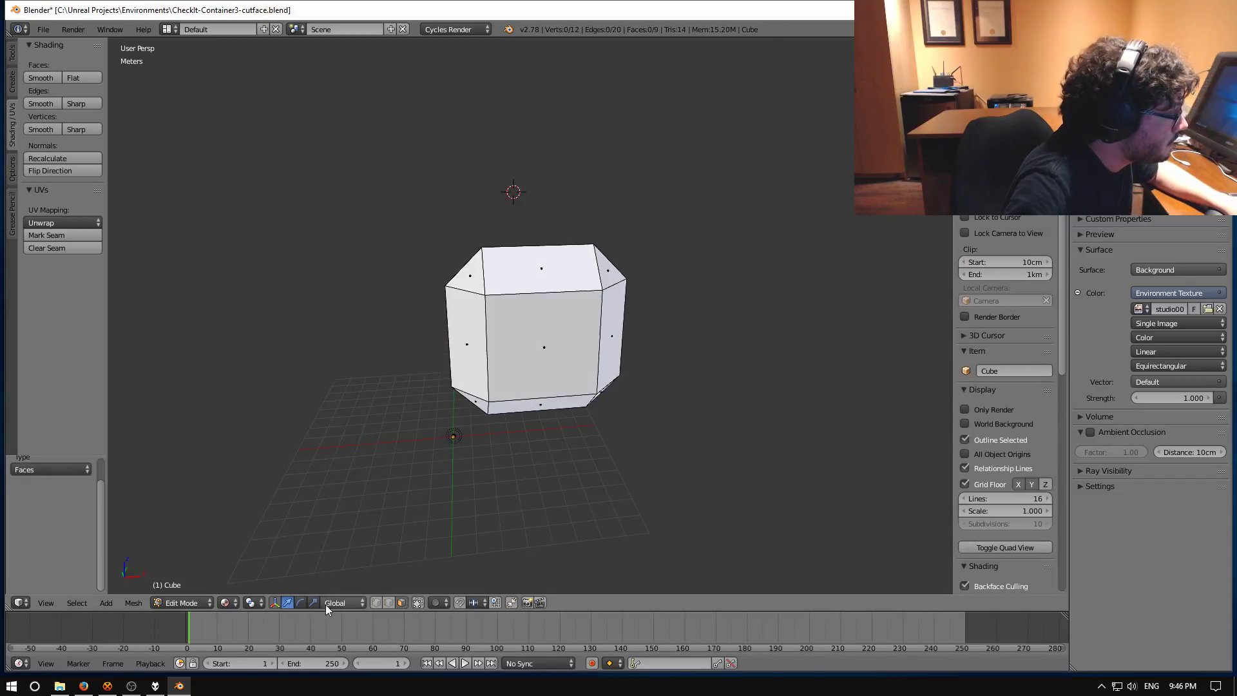
{"action": "left_click", "coordinate": [197, 601]}
- Switch to Object Mode and back into Edit Mode, orbiting to view the cut corner
{"action": "left_click", "coordinate": [195, 588]}
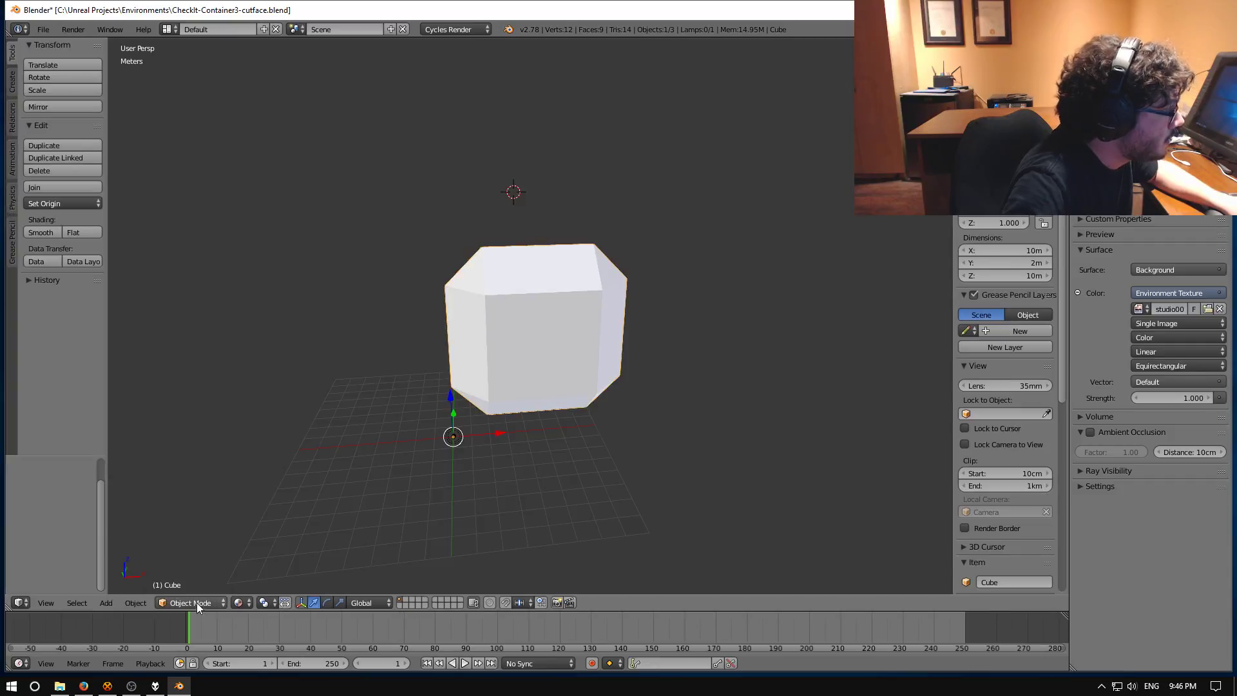
{"action": "left_click", "coordinate": [196, 603]}
{"action": "left_click", "coordinate": [186, 573]}
{"action": "middle_click_drag", "start_coordinate": [464, 490], "coordinate": [722, 466]}
{"action": "scroll", "coordinate": [607, 445], "scroll_direction": "up", "scroll_amount": 5}
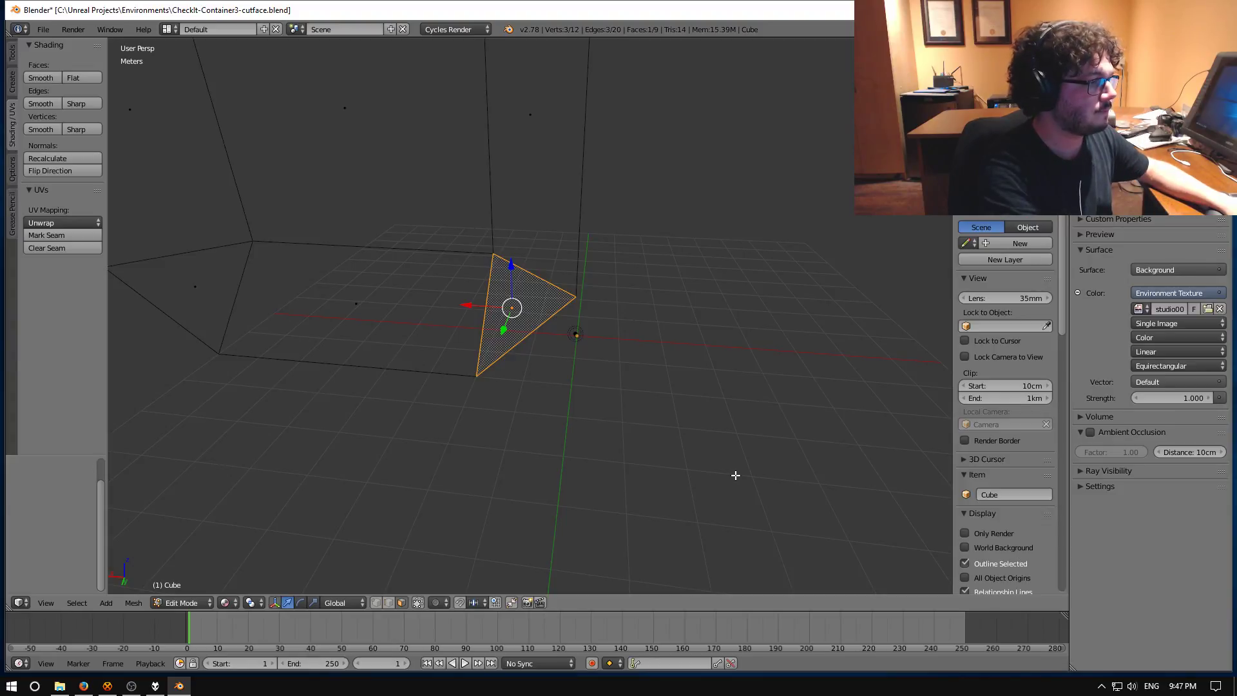
{"action": "middle_click_drag", "start_coordinate": [749, 469], "coordinate": [485, 420]}
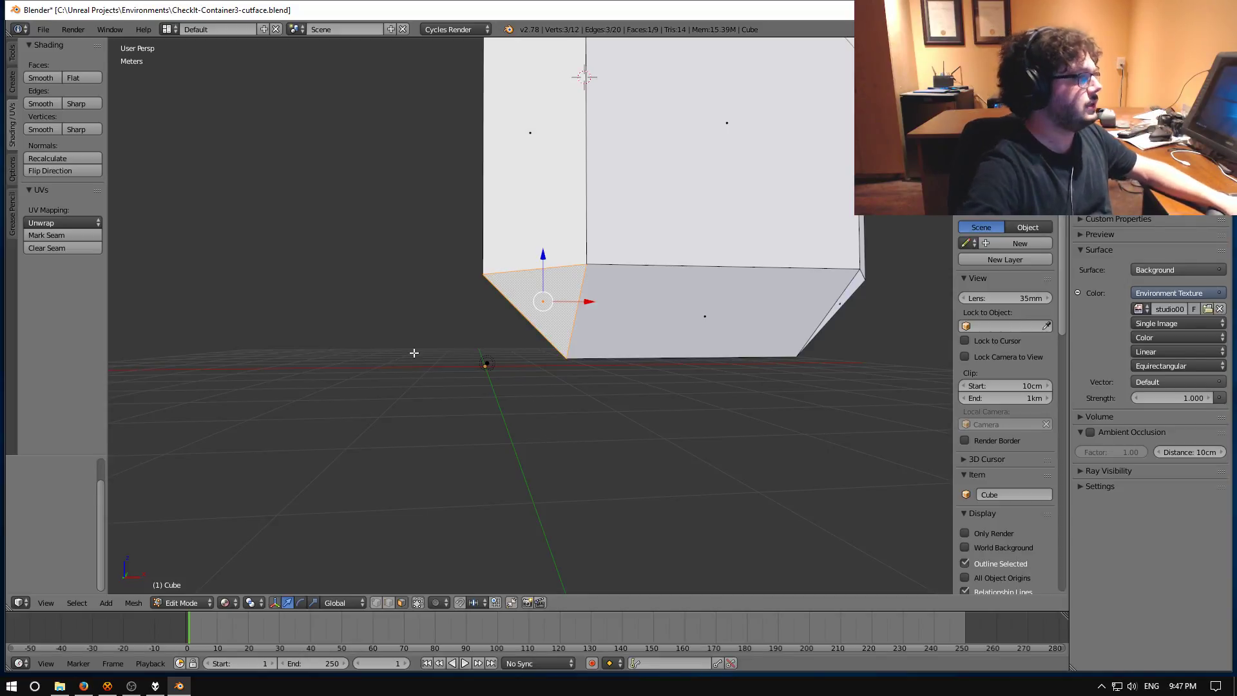
{"action": "middle_click_drag", "start_coordinate": [413, 353], "coordinate": [528, 284]}
{"action": "scroll", "coordinate": [443, 472], "scroll_direction": "up", "scroll_amount": 2}
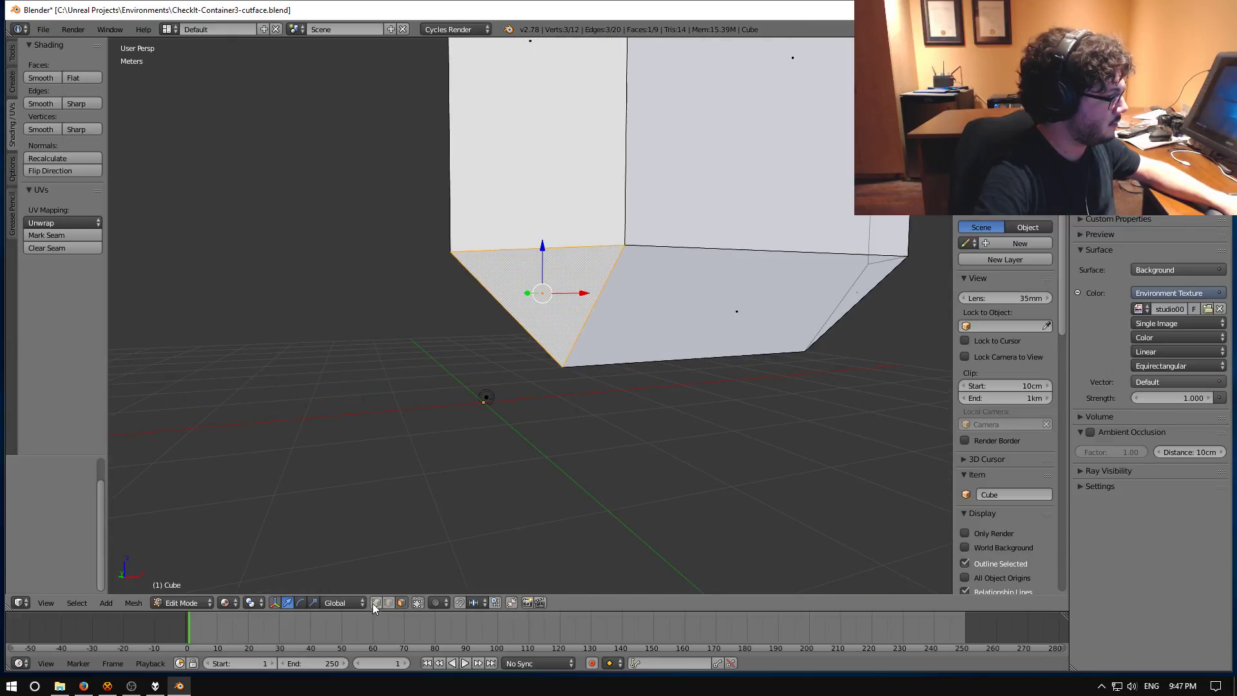
- In edge select mode, select the four edges around the cut bottom corner face
{"action": "left_click", "coordinate": [389, 602]}
{"action": "left_click", "coordinate": [507, 308]}
{"action": "middle_click_drag", "start_coordinate": [508, 308], "coordinate": [538, 175]}
{"action": "left_click", "coordinate": [839, 310], "text": "ctrl+alt"}
{"action": "scroll", "coordinate": [737, 362], "scroll_direction": "down", "scroll_amount": 3}
{"action": "left_click", "coordinate": [527, 178], "text": "shift"}
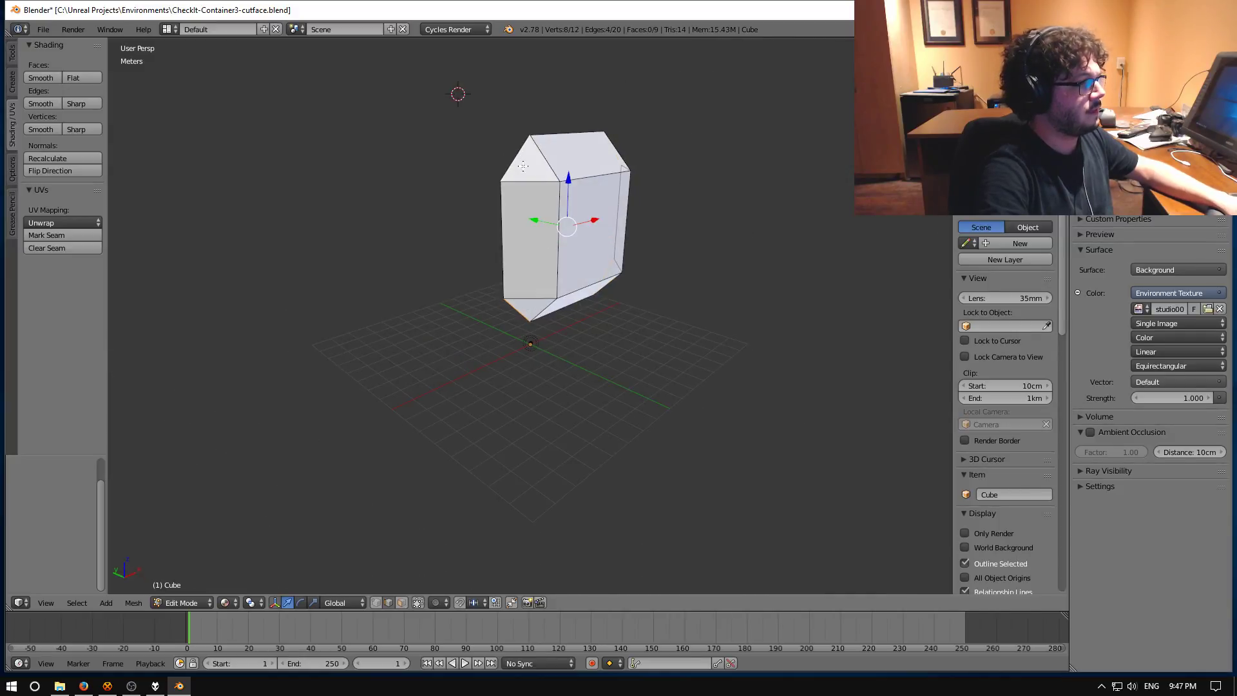
- Subdivide the four selected edges via the command search
{"action": "key", "text": "space"}
{"action": "type", "text": "Bevesubd"}
{"action": "key", "text": "Down"}
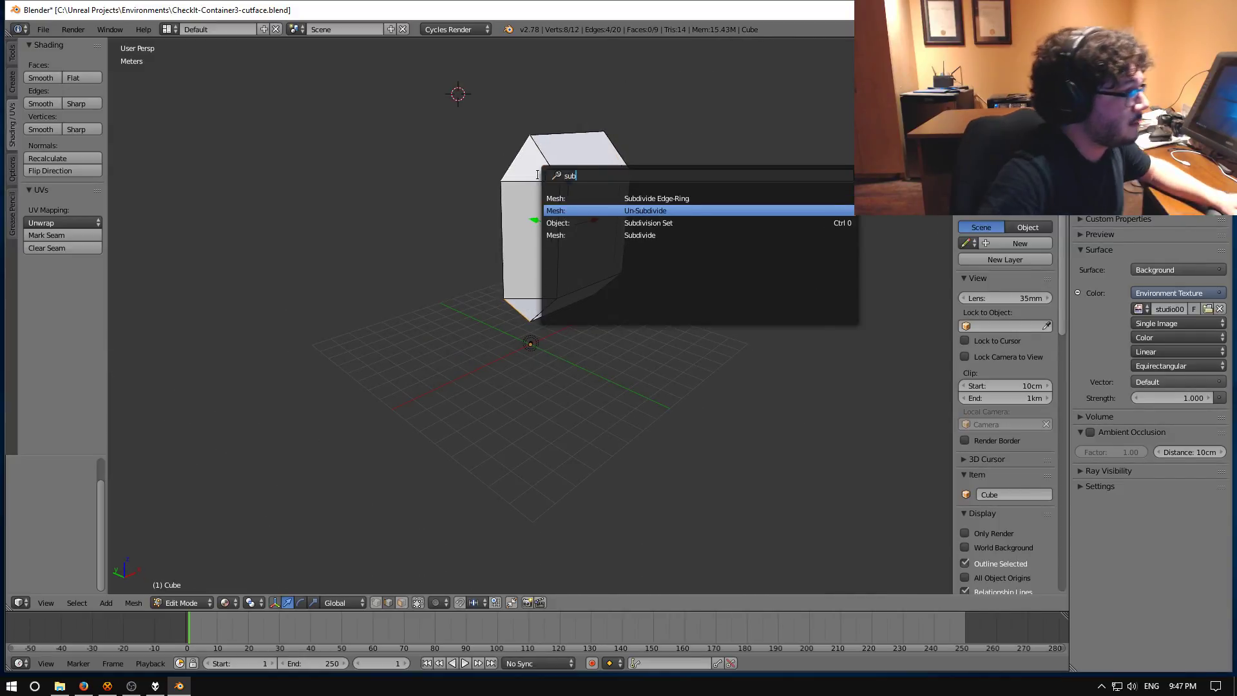
{"action": "key", "text": "Down"}
{"action": "key", "text": "Down"}
{"action": "key", "text": "Return"}
{"action": "scroll", "coordinate": [485, 334], "scroll_direction": "up", "scroll_amount": 8}
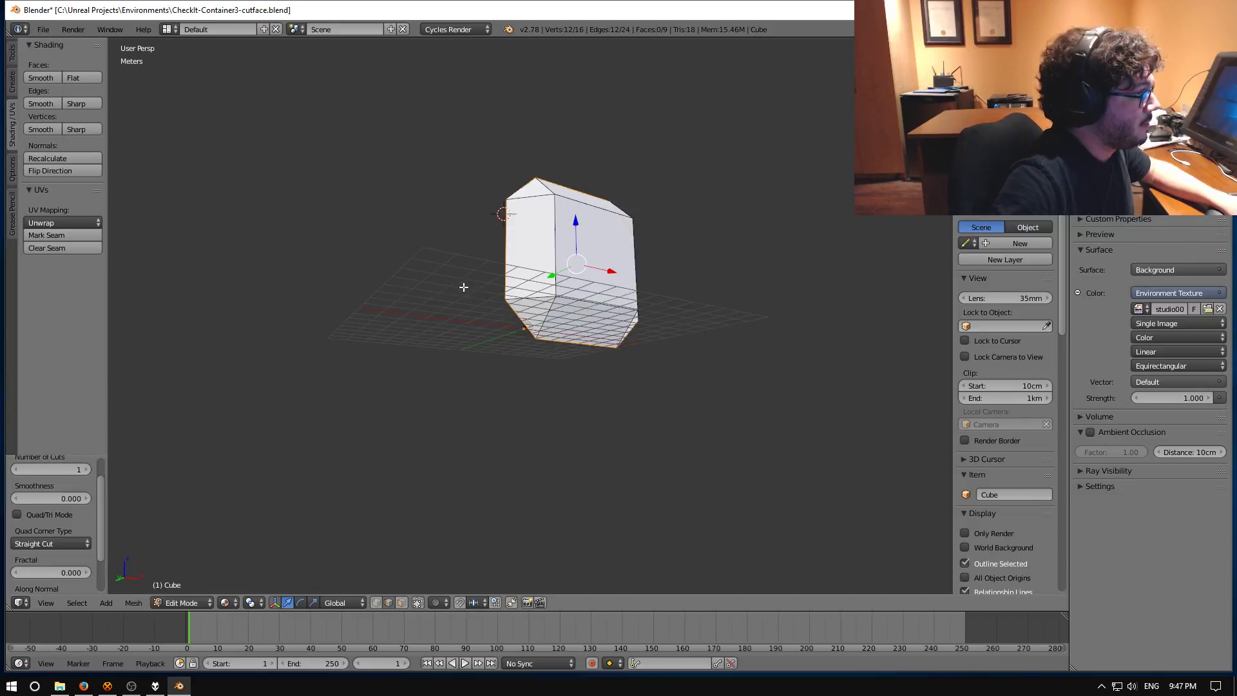
- In vertex mode, try moving a corner vertex toward the floor, then undo it
{"action": "left_click", "coordinate": [379, 602]}
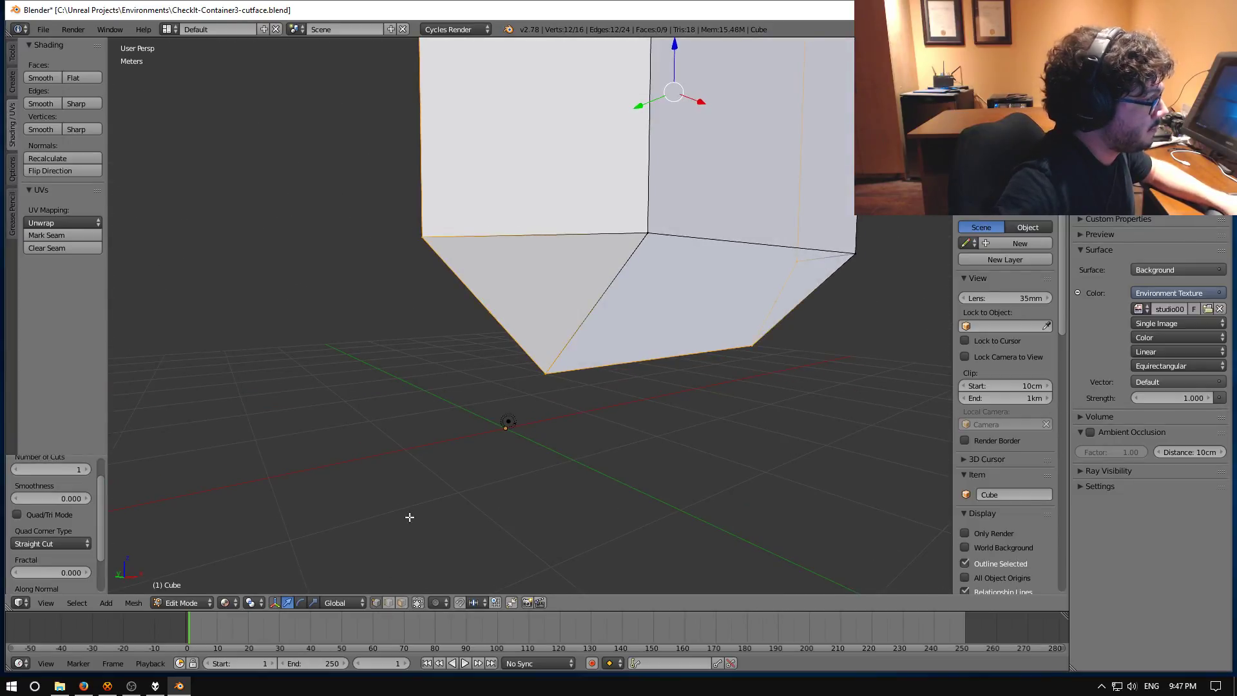
{"action": "right_click", "coordinate": [480, 308]}
{"action": "middle_click_drag", "start_coordinate": [480, 308], "coordinate": [612, 340]}
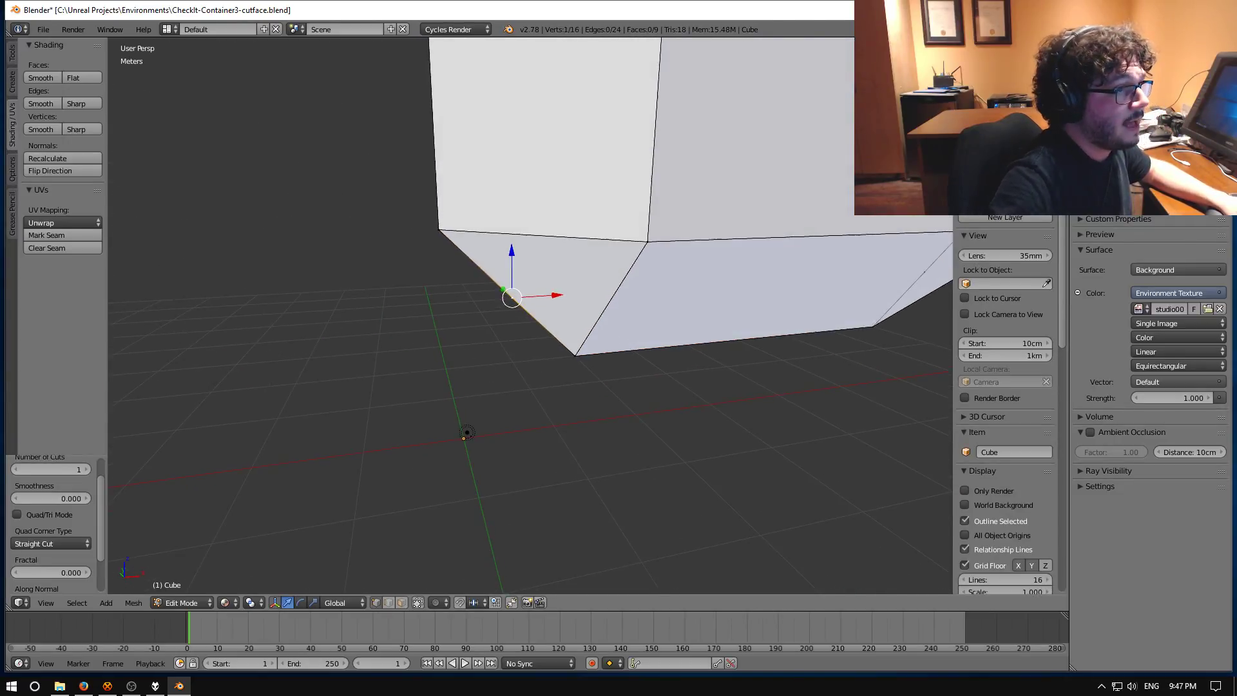
{"action": "left_click_drag", "start_coordinate": [512, 297], "coordinate": [461, 433]}
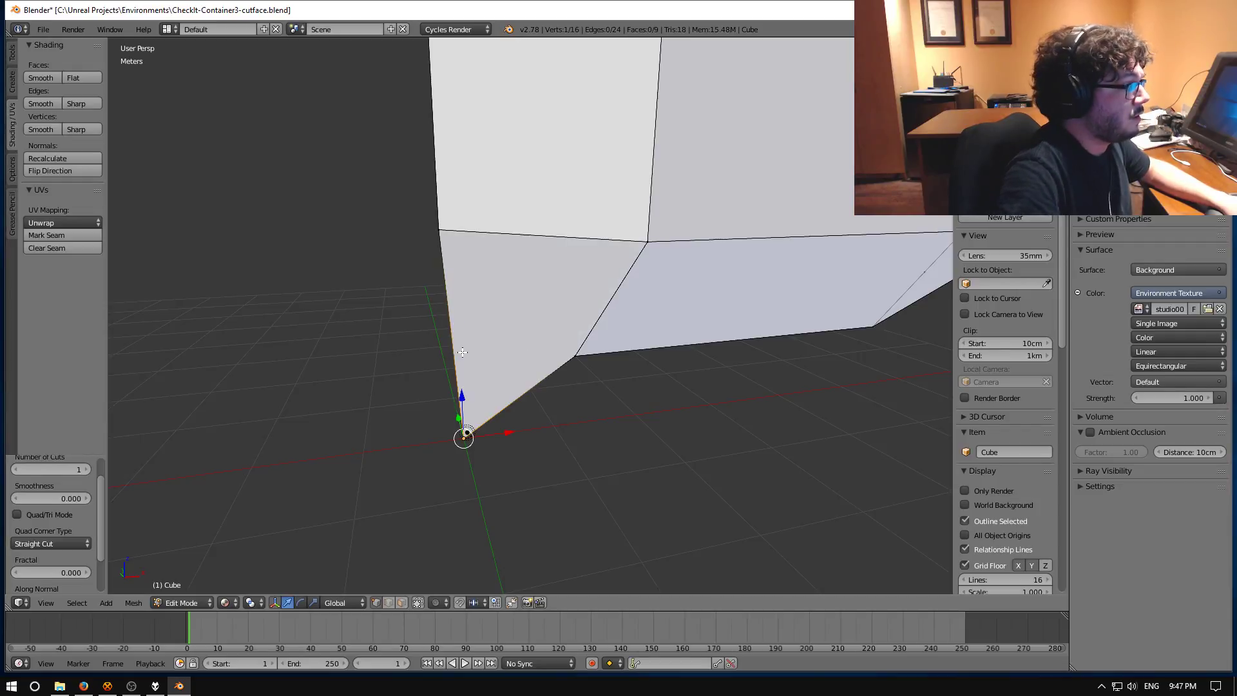
{"action": "middle_click_drag", "start_coordinate": [461, 434], "coordinate": [616, 362]}
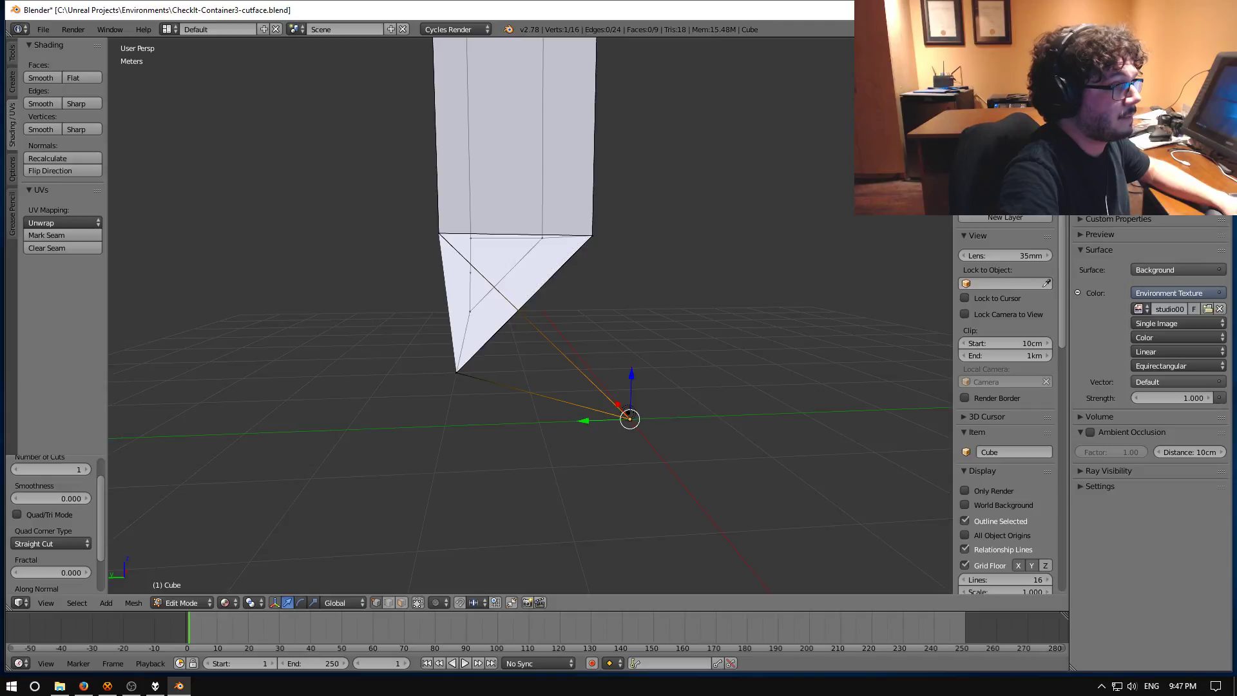
{"action": "left_click_drag", "start_coordinate": [630, 419], "coordinate": [801, 413]}
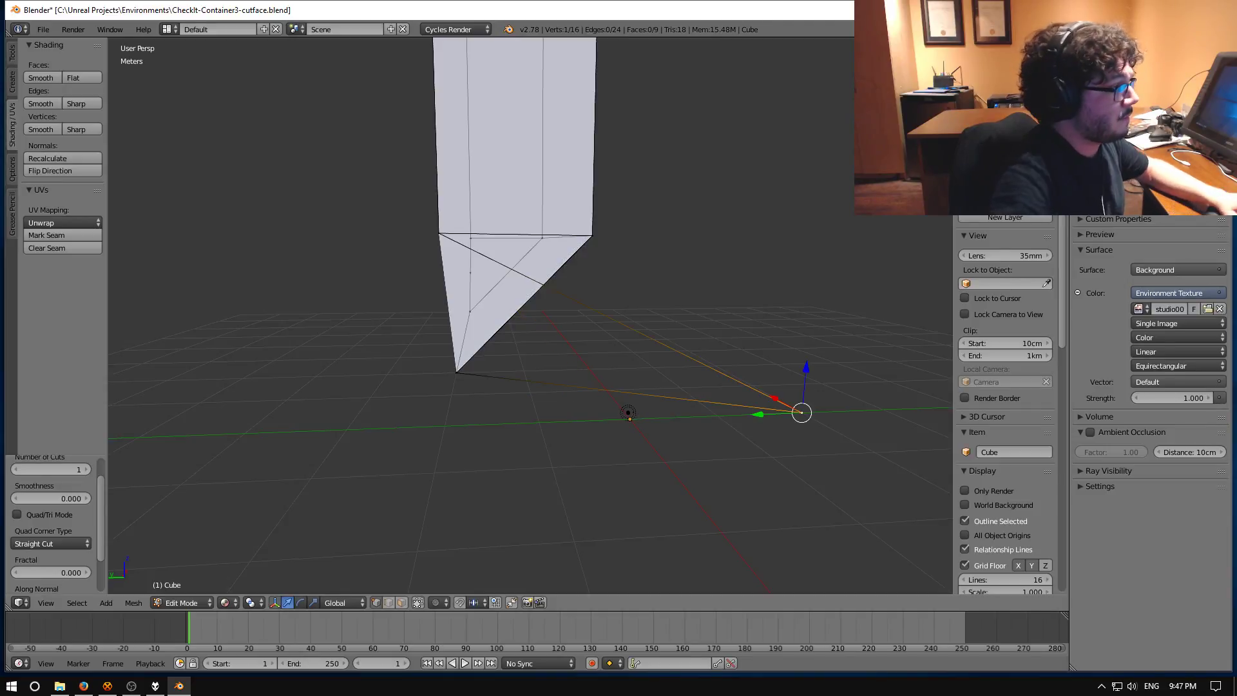
{"action": "key", "text": "ctrl+z"}
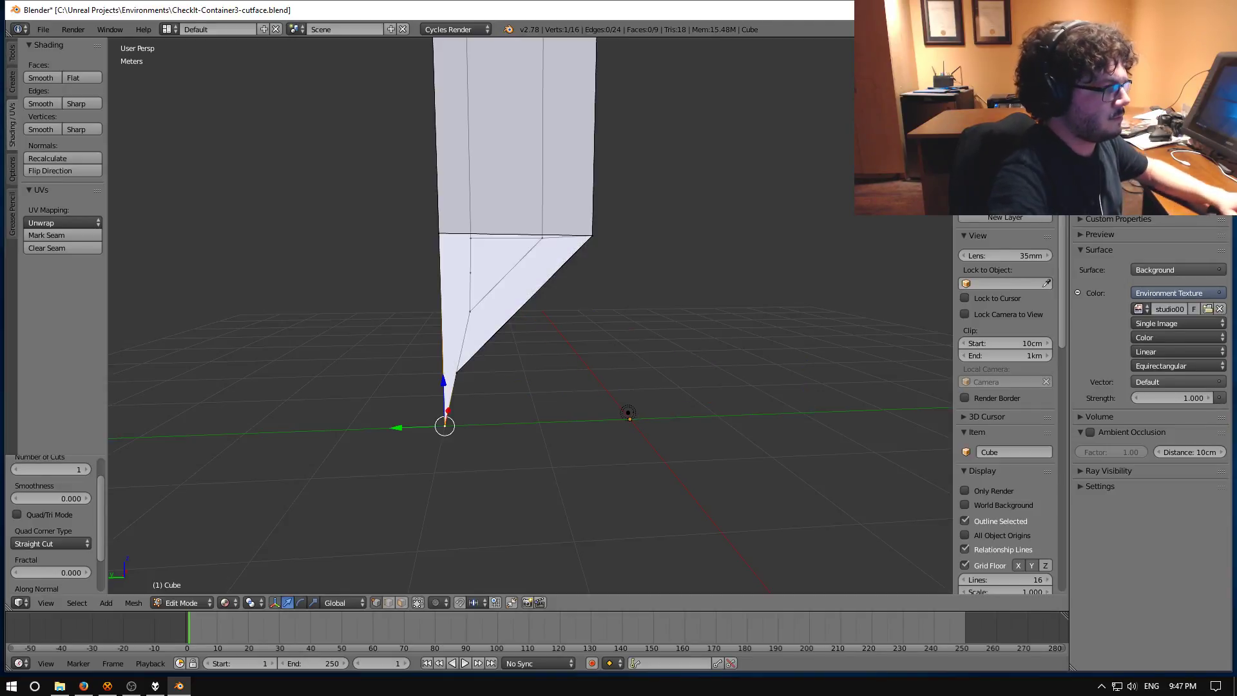
{"action": "middle_click_drag", "start_coordinate": [655, 232], "coordinate": [444, 234]}
- Join the top-left corner vertex to the bottom vertex with a new edge
{"action": "right_click", "coordinate": [449, 244]}
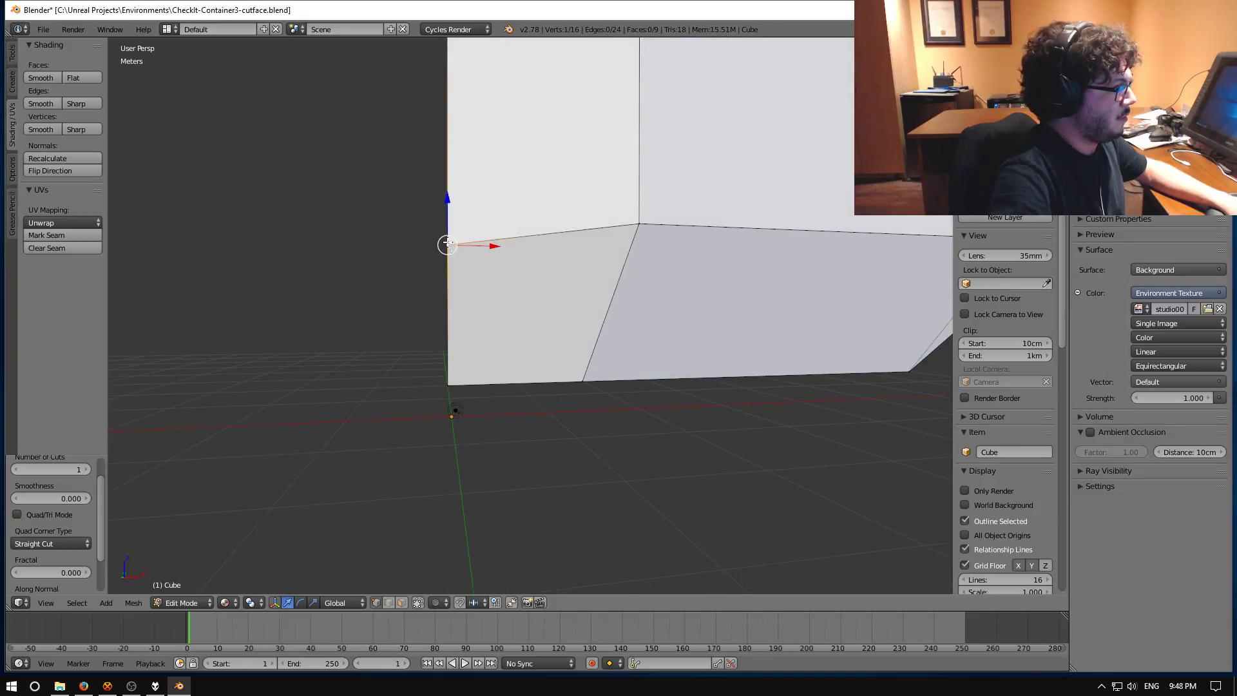
{"action": "right_click", "coordinate": [583, 381], "text": "shift"}
{"action": "key", "text": "j"}
{"action": "scroll", "coordinate": [609, 394], "scroll_direction": "down", "scroll_amount": 5}
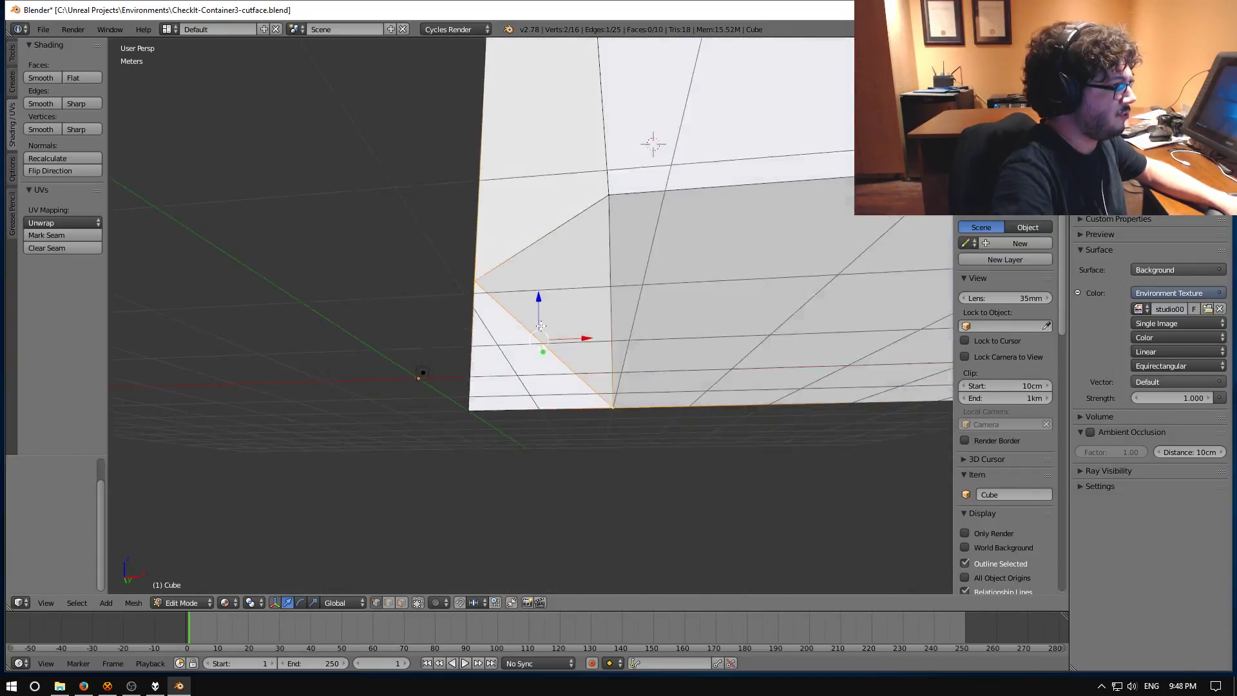
{"action": "middle_click_drag", "start_coordinate": [629, 347], "coordinate": [651, 353]}
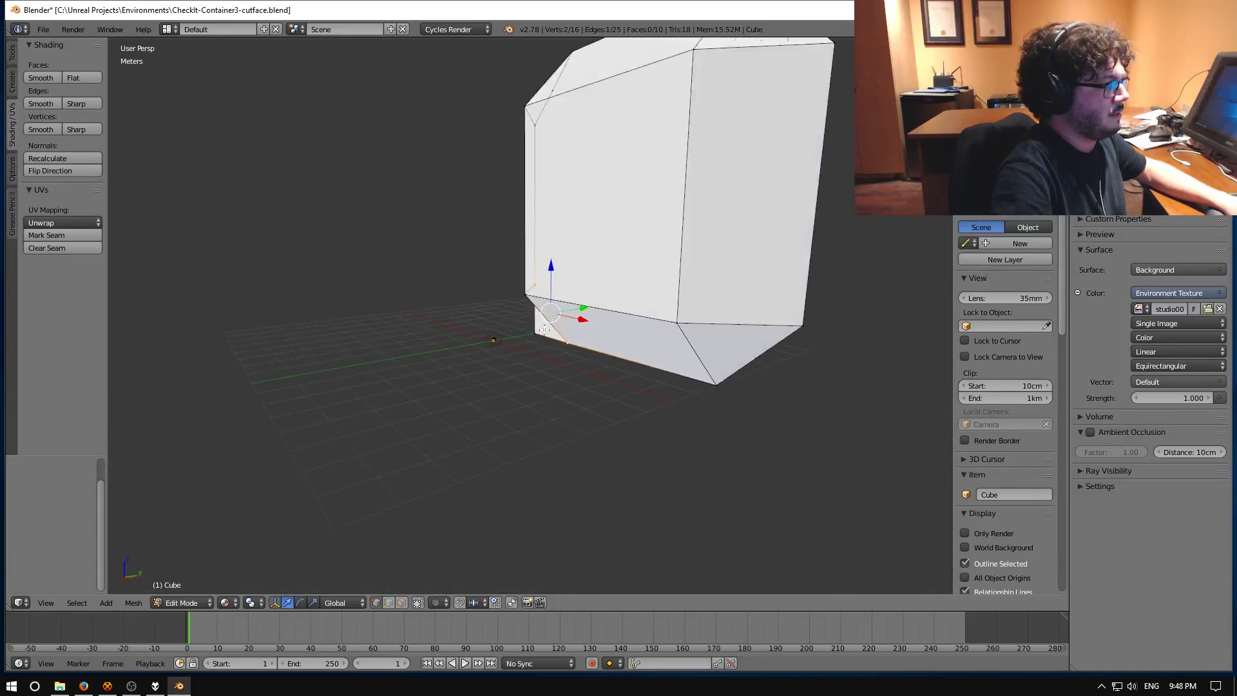
- Select the bottom-left vertex, bringing up and dismissing the delete options without deleting
{"action": "right_click", "coordinate": [740, 361]}
{"action": "middle_click_drag", "start_coordinate": [740, 361], "coordinate": [695, 371]}
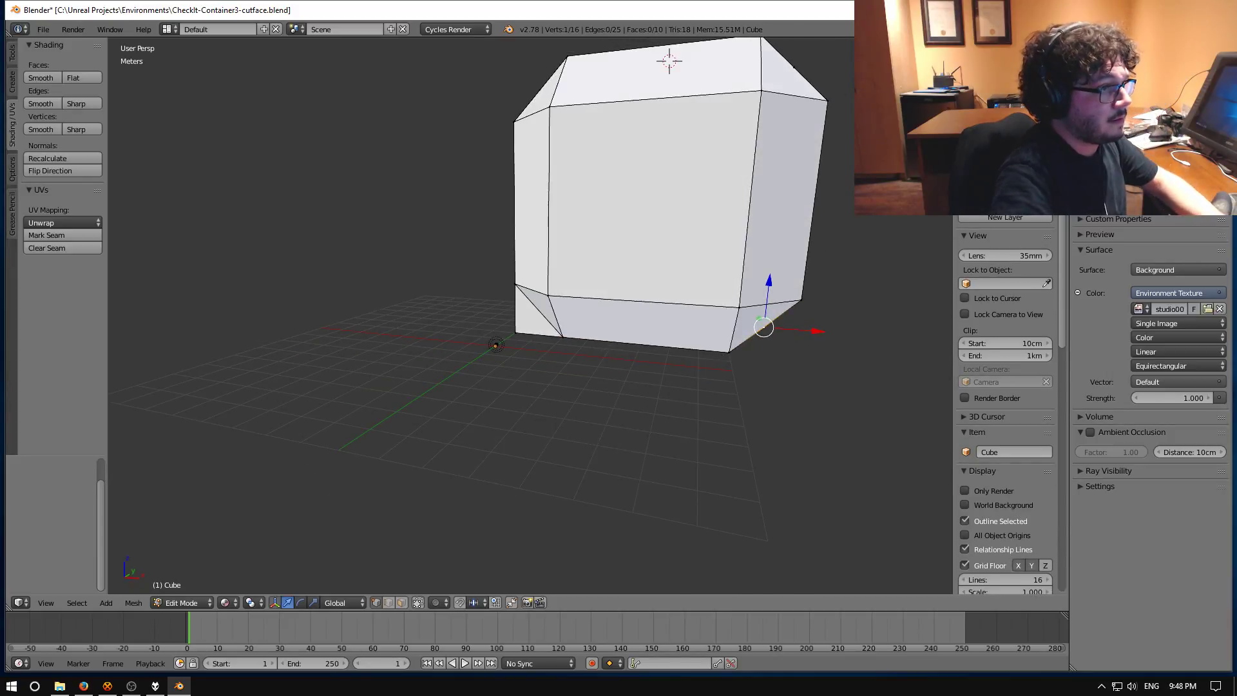
{"action": "right_click", "coordinate": [517, 309]}
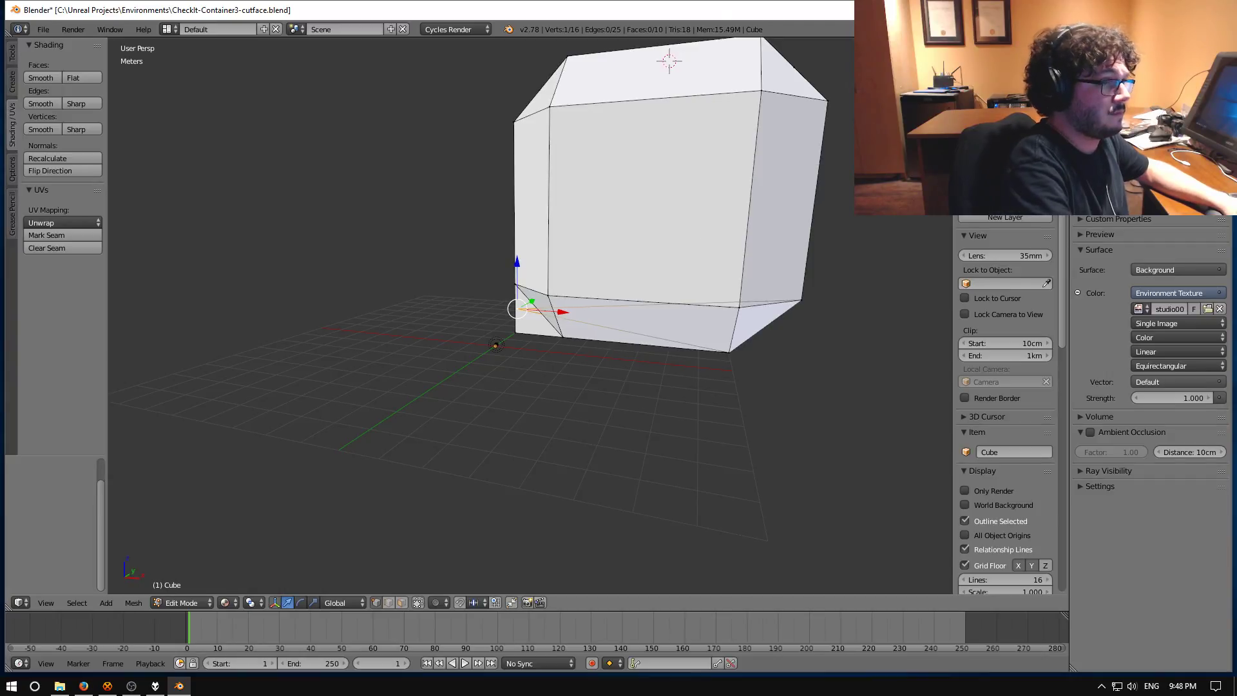
{"action": "middle_click_drag", "start_coordinate": [821, 239], "coordinate": [698, 356]}
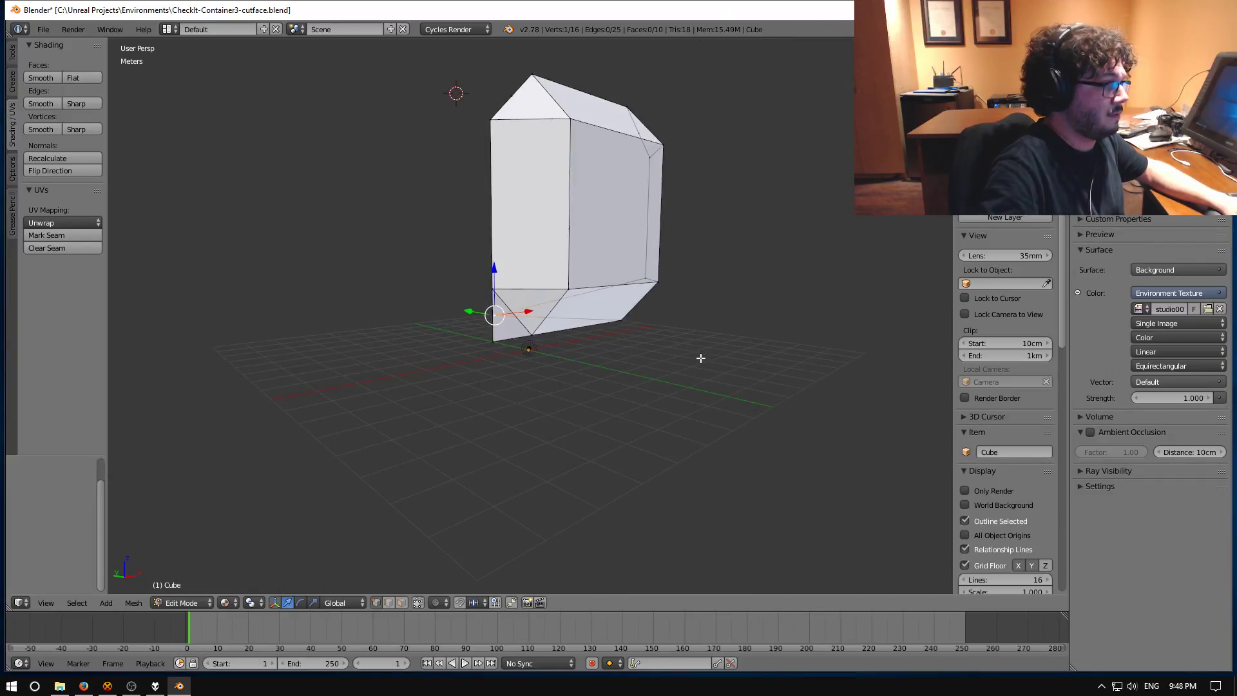
{"action": "key", "text": "x"}
{"action": "left_click", "coordinate": [704, 358]}
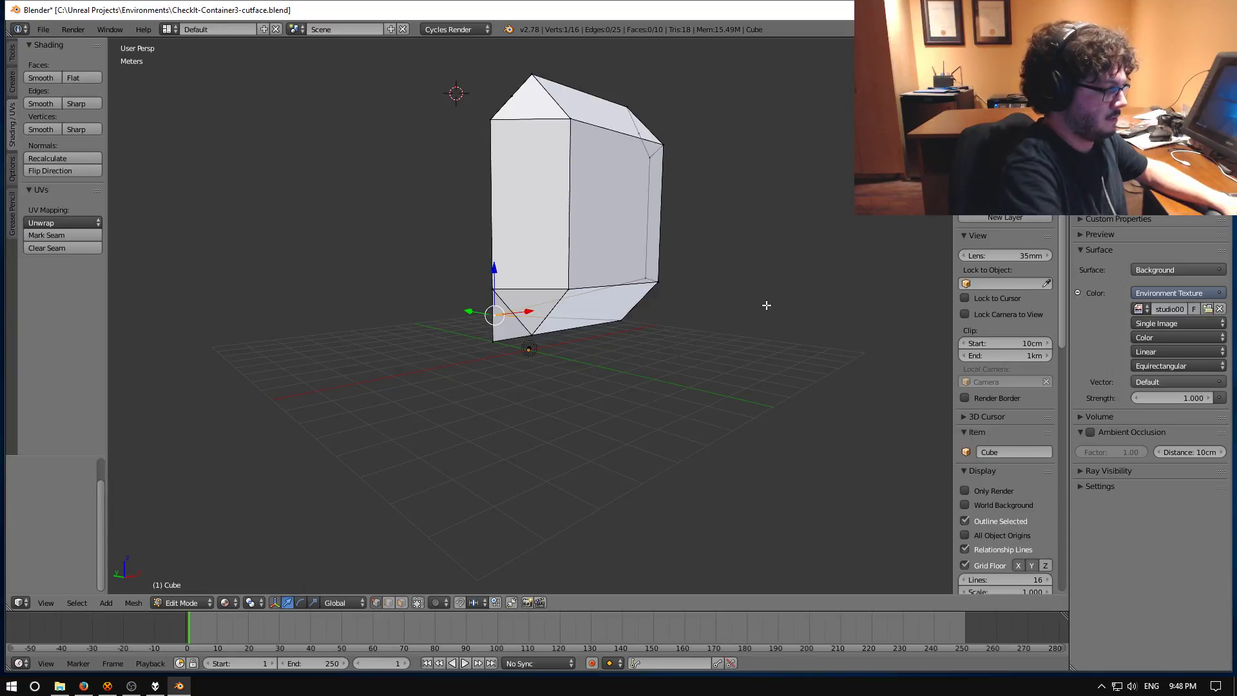
- Select the lower-right corner vertex and move it straight down
{"action": "right_click", "coordinate": [766, 305]}
{"action": "middle_click_drag", "start_coordinate": [765, 305], "coordinate": [741, 250]}
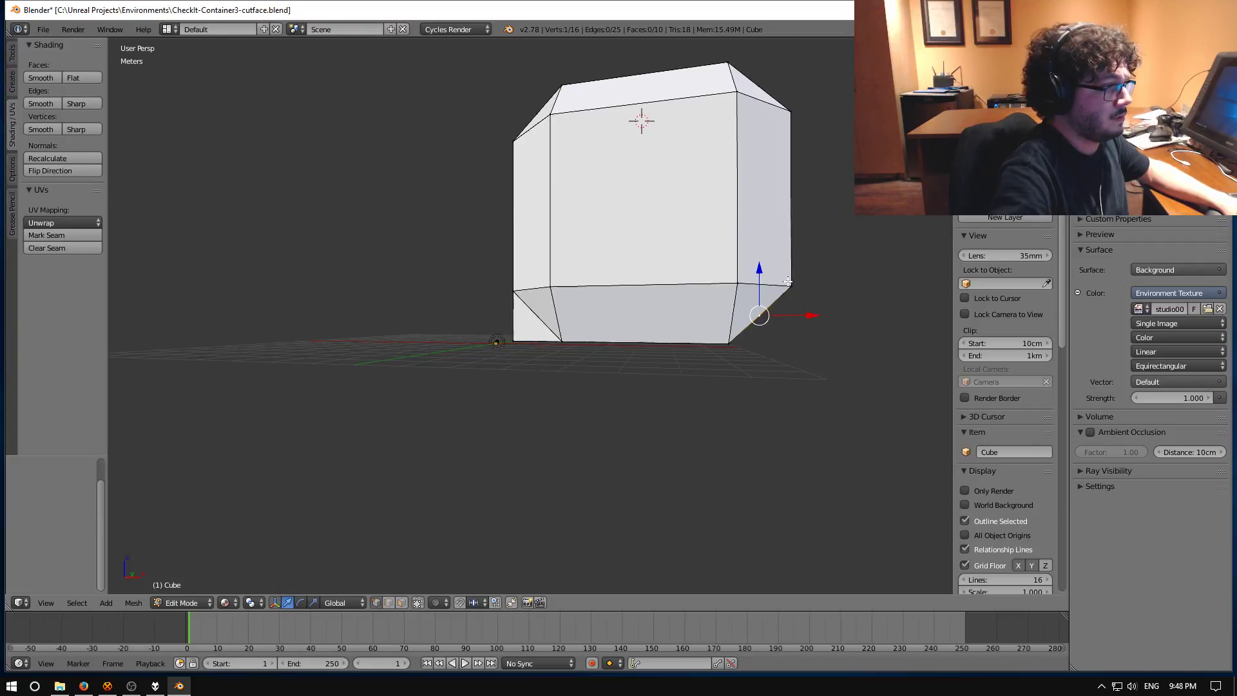
{"action": "middle_click_drag", "start_coordinate": [730, 318], "coordinate": [752, 355]}
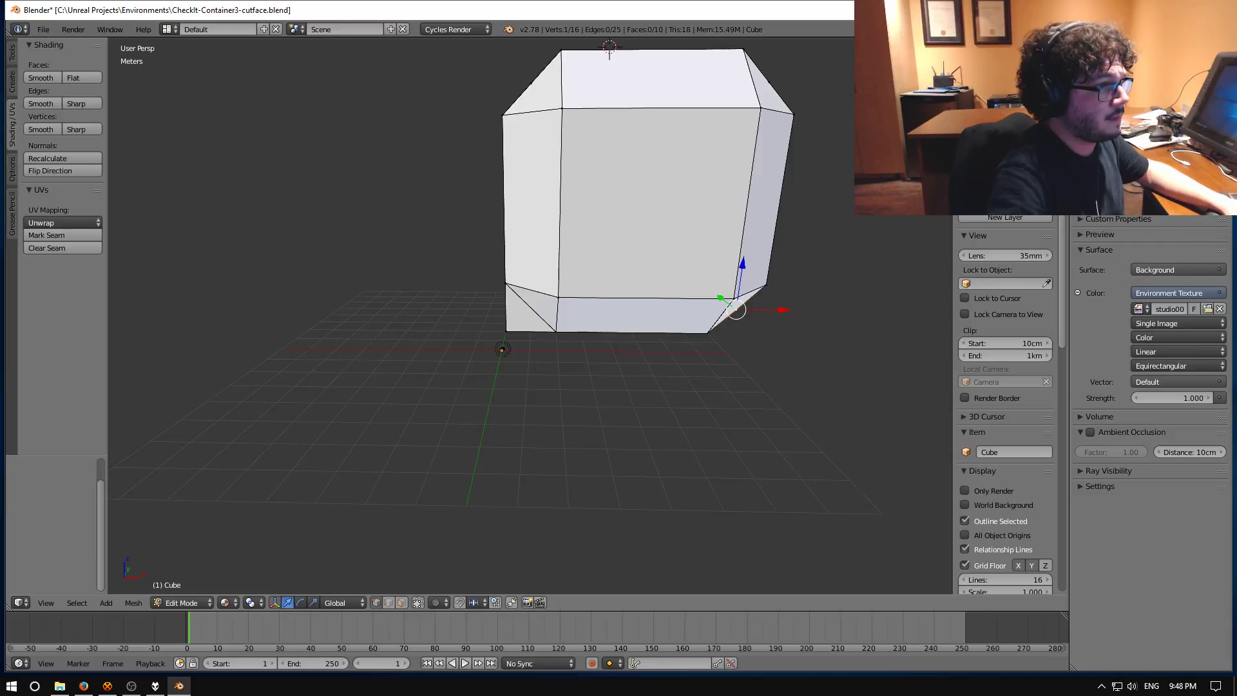
{"action": "right_click", "coordinate": [760, 310]}
{"action": "middle_click_drag", "start_coordinate": [763, 309], "coordinate": [838, 193]}
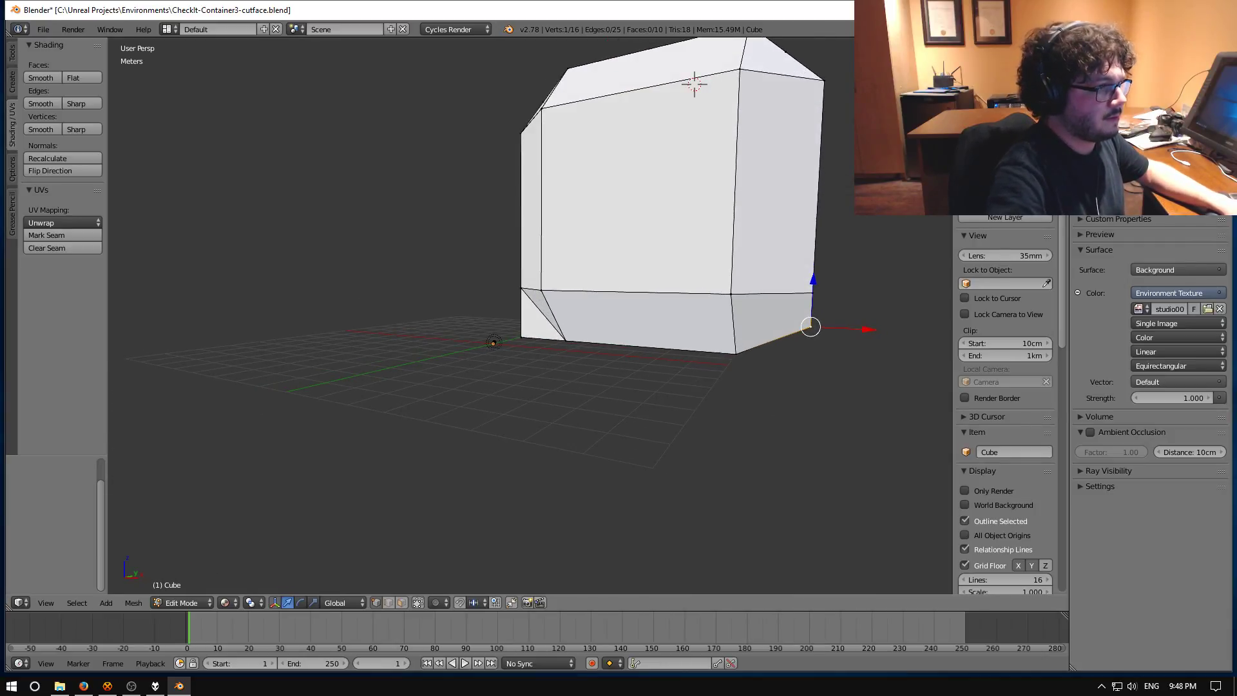
{"action": "left_click_drag", "start_coordinate": [812, 283], "coordinate": [811, 316]}
- Connect the right edge's middle vertex to a bottom-edge vertex with an edge
{"action": "middle_click_drag", "start_coordinate": [811, 322], "coordinate": [833, 273]}
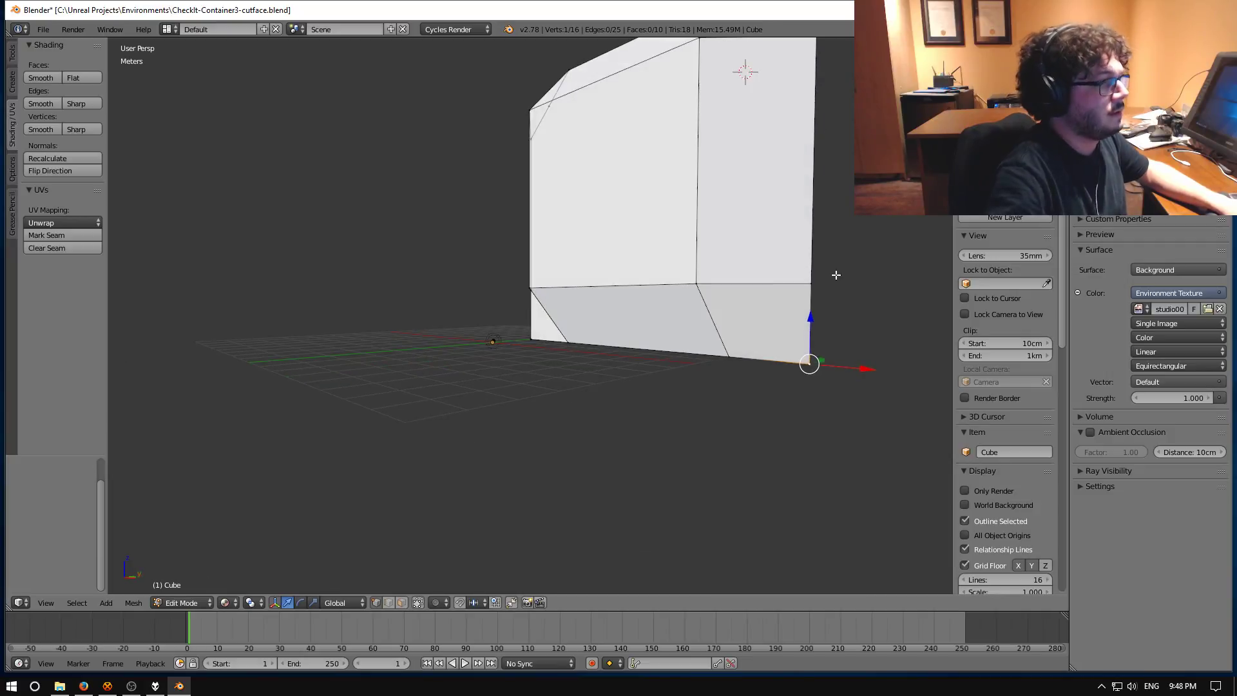
{"action": "right_click", "coordinate": [810, 282]}
{"action": "right_click", "coordinate": [725, 362], "text": "shift"}
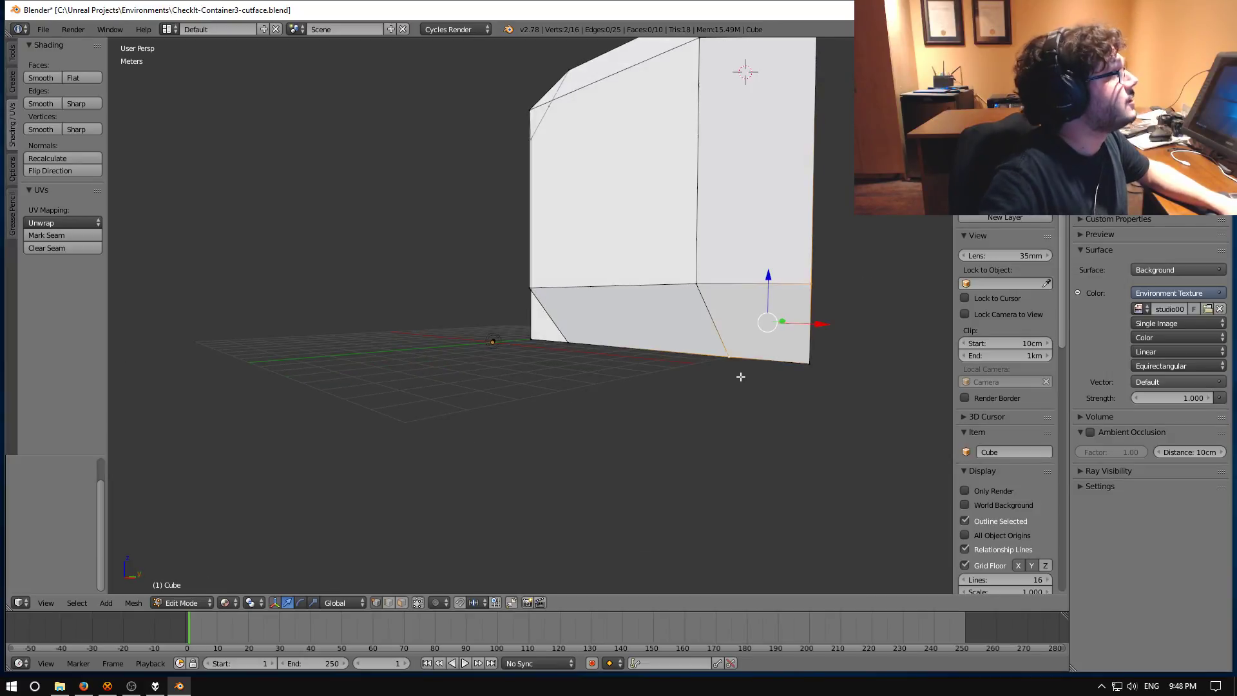
{"action": "key", "text": "j"}
{"action": "scroll", "coordinate": [746, 376], "scroll_direction": "down", "scroll_amount": 5}
- Slide the upper-right vertex along X and join it to a second vertex
{"action": "middle_click_drag", "start_coordinate": [770, 304], "coordinate": [690, 212]}
{"action": "right_click", "coordinate": [647, 227]}
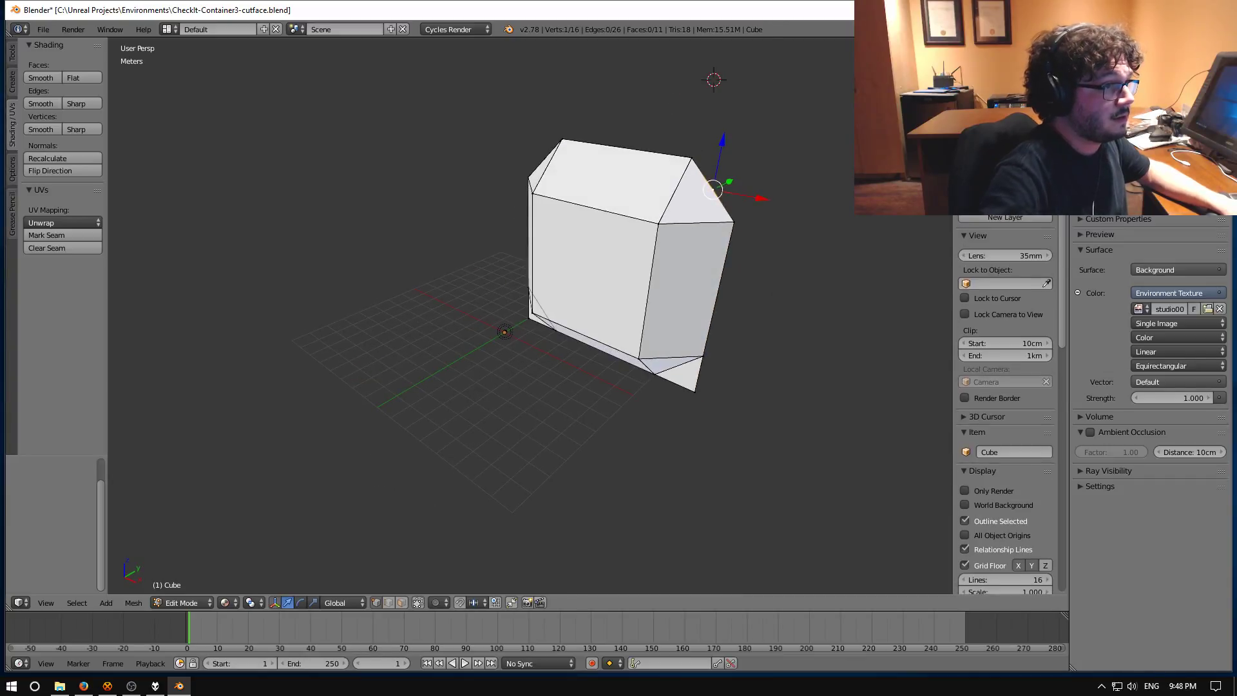
{"action": "key", "text": "g"}
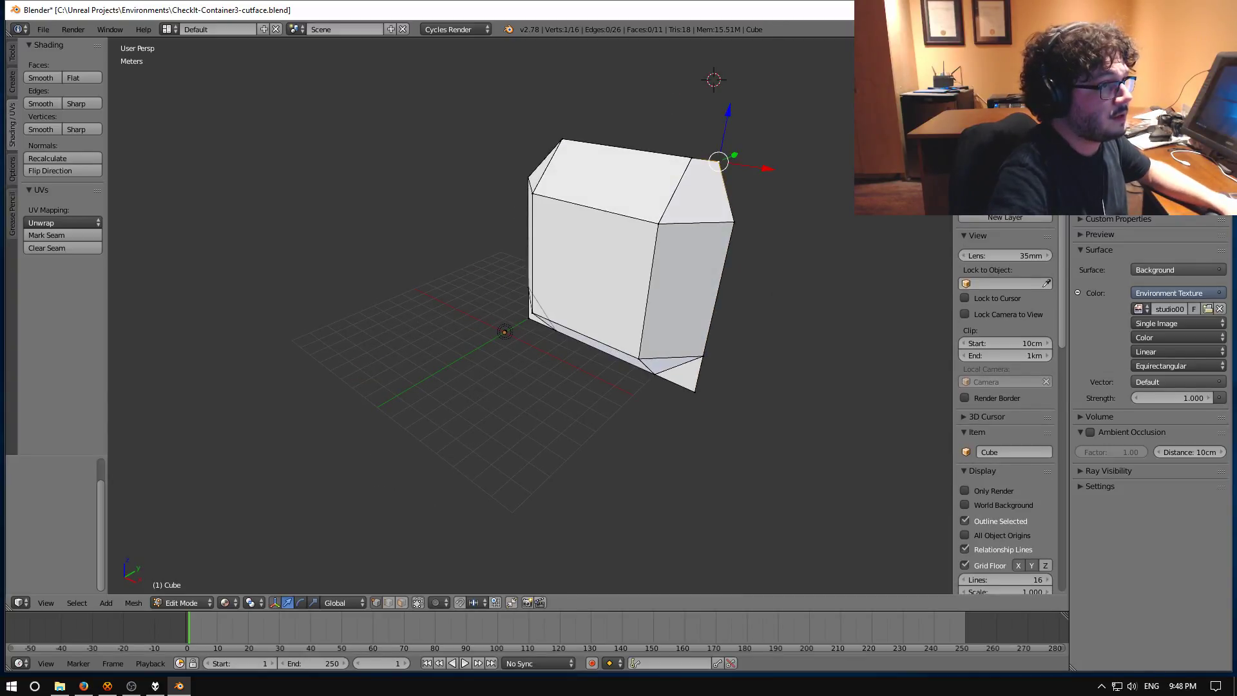
{"action": "key", "text": "g"}
{"action": "key", "text": "x"}
{"action": "left_click", "coordinate": [720, 123]}
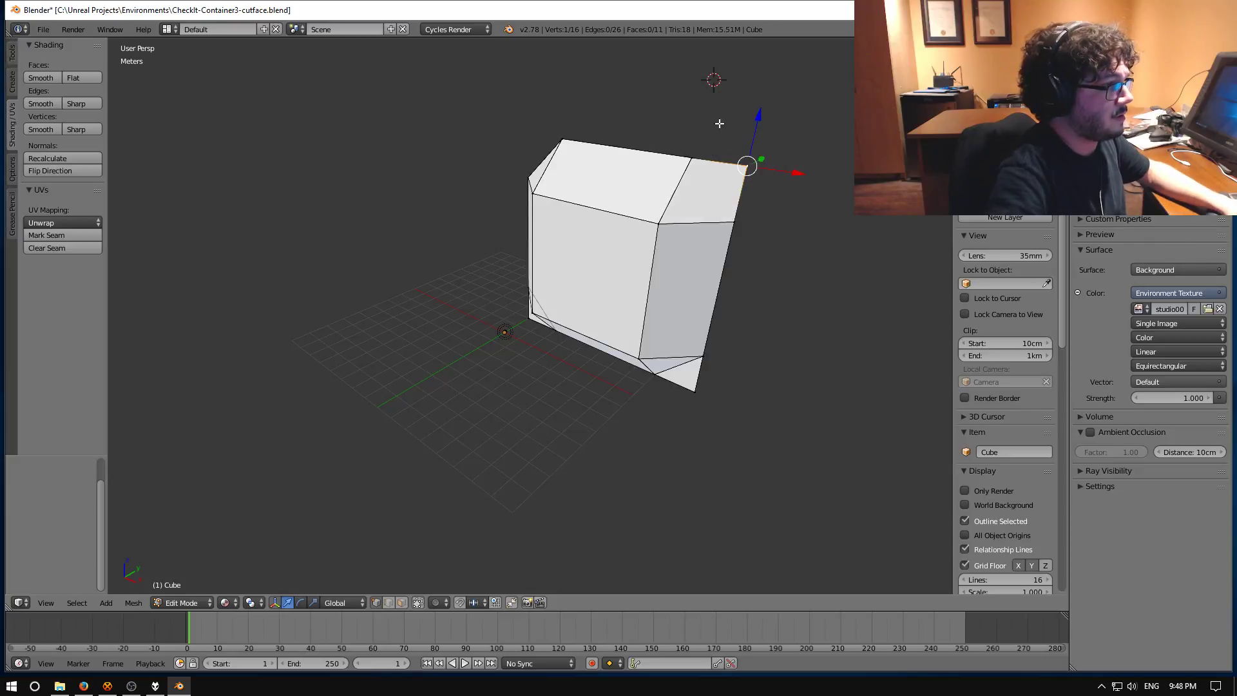
{"action": "right_click", "coordinate": [693, 154], "text": "shift"}
{"action": "key", "text": "j"}
- Move the top-left vertex onto the corner and join it with the left-edge vertex into a face
{"action": "middle_click_drag", "start_coordinate": [793, 235], "coordinate": [629, 229]}
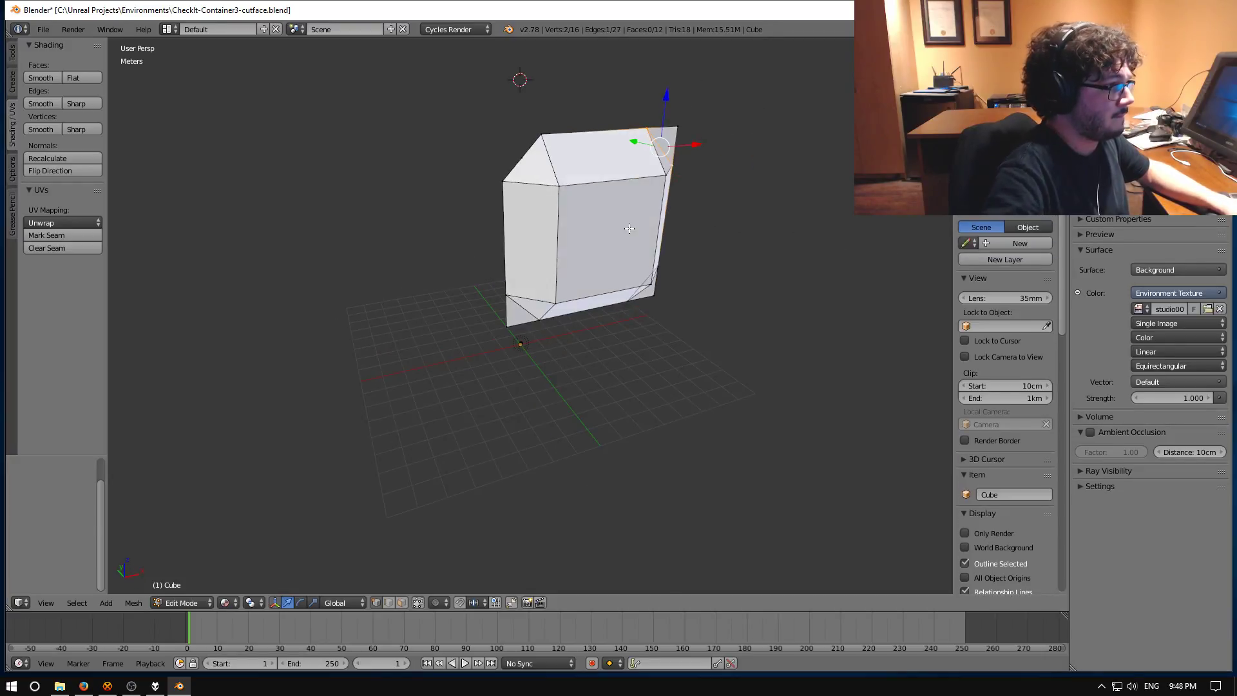
{"action": "right_click", "coordinate": [539, 150]}
{"action": "middle_click_drag", "start_coordinate": [539, 150], "coordinate": [547, 152]}
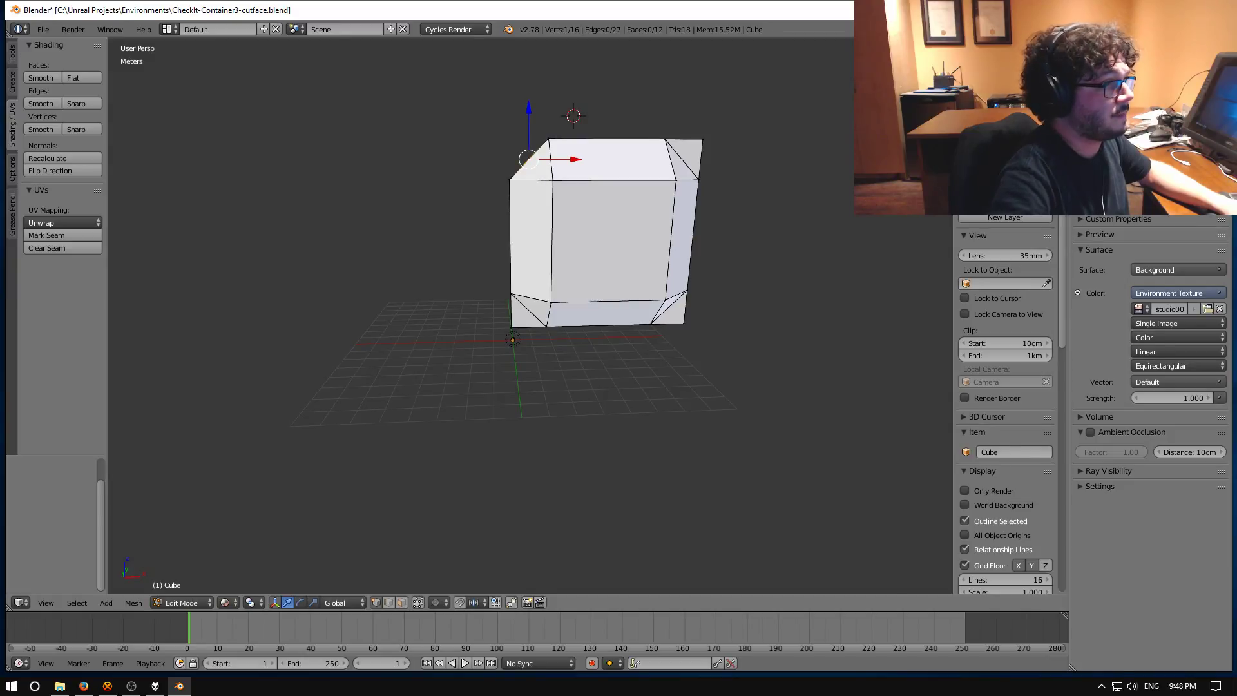
{"action": "key", "text": "g"}
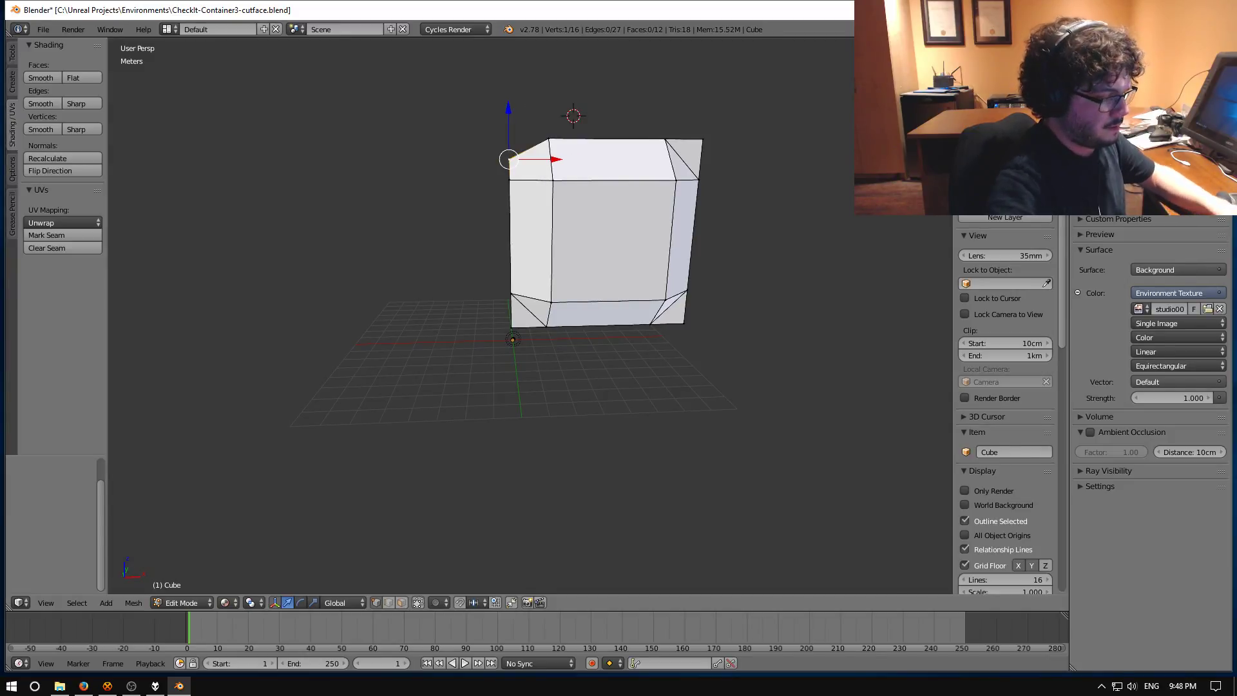
{"action": "key", "text": "Return"}
{"action": "right_click", "coordinate": [509, 177], "text": "shift"}
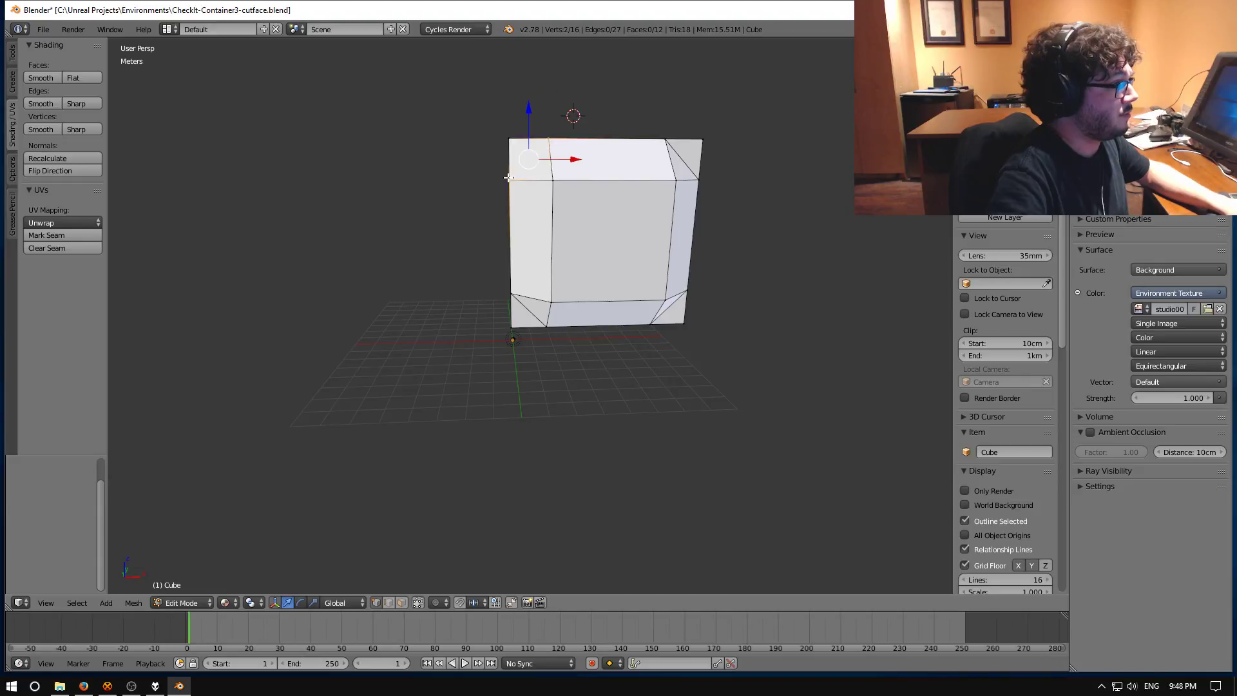
{"action": "key", "text": "j"}
- Deselect all vertices and save the blend file over the existing one
{"action": "middle_click_drag", "start_coordinate": [548, 222], "coordinate": [578, 240]}
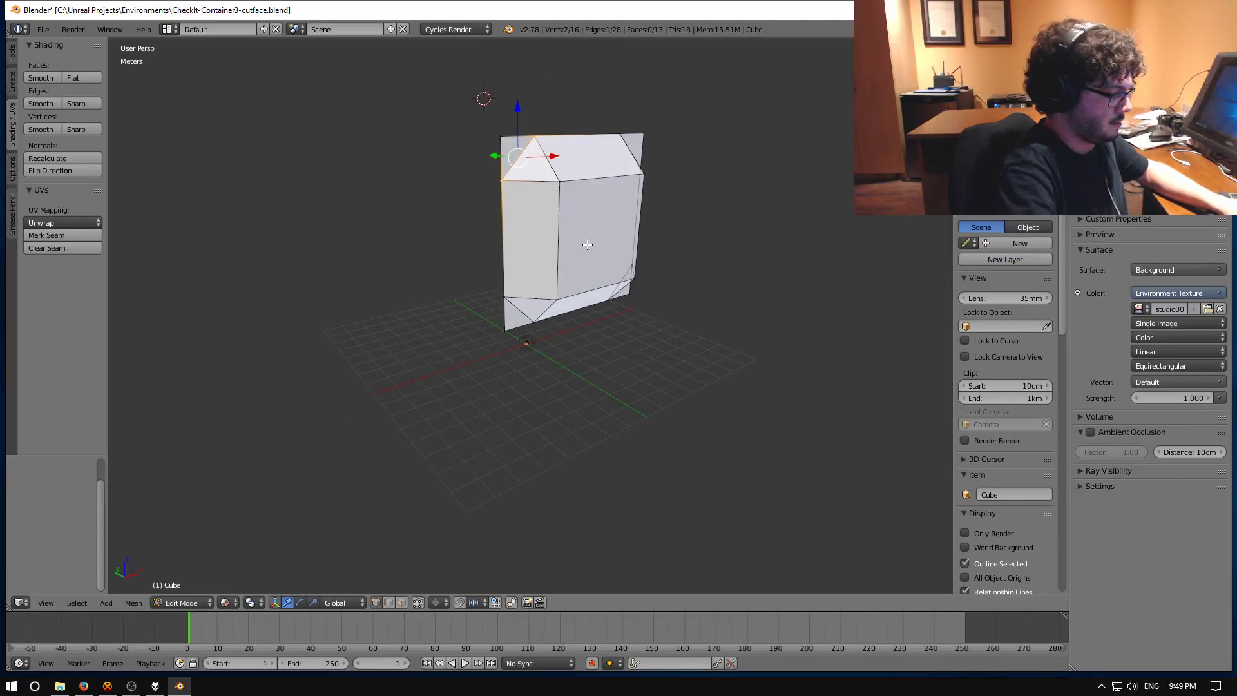
{"action": "key", "text": "a"}
{"action": "middle_click_drag", "start_coordinate": [663, 243], "coordinate": [608, 230]}
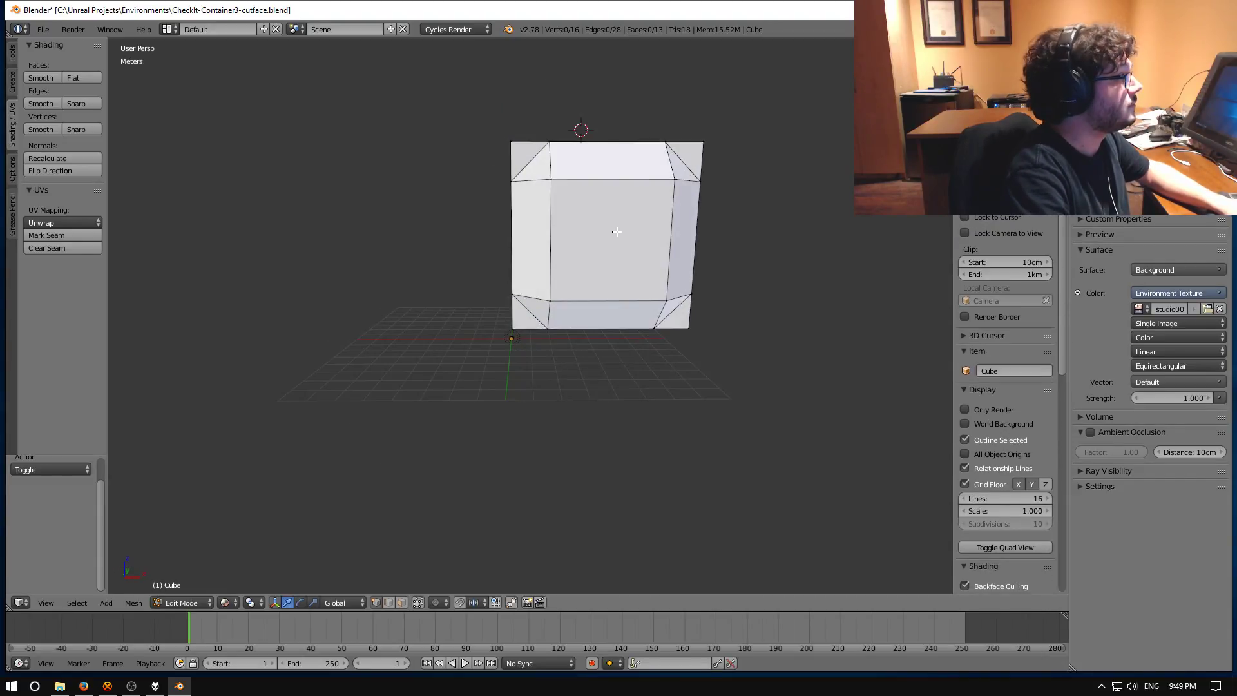
{"action": "key", "text": "ctrl+s"}
{"action": "left_click", "coordinate": [618, 232]}
- Switch the cube back to Object Mode
{"action": "middle_click_drag", "start_coordinate": [485, 257], "coordinate": [429, 319]}
{"action": "left_click", "coordinate": [186, 602]}
{"action": "left_click", "coordinate": [192, 586]}
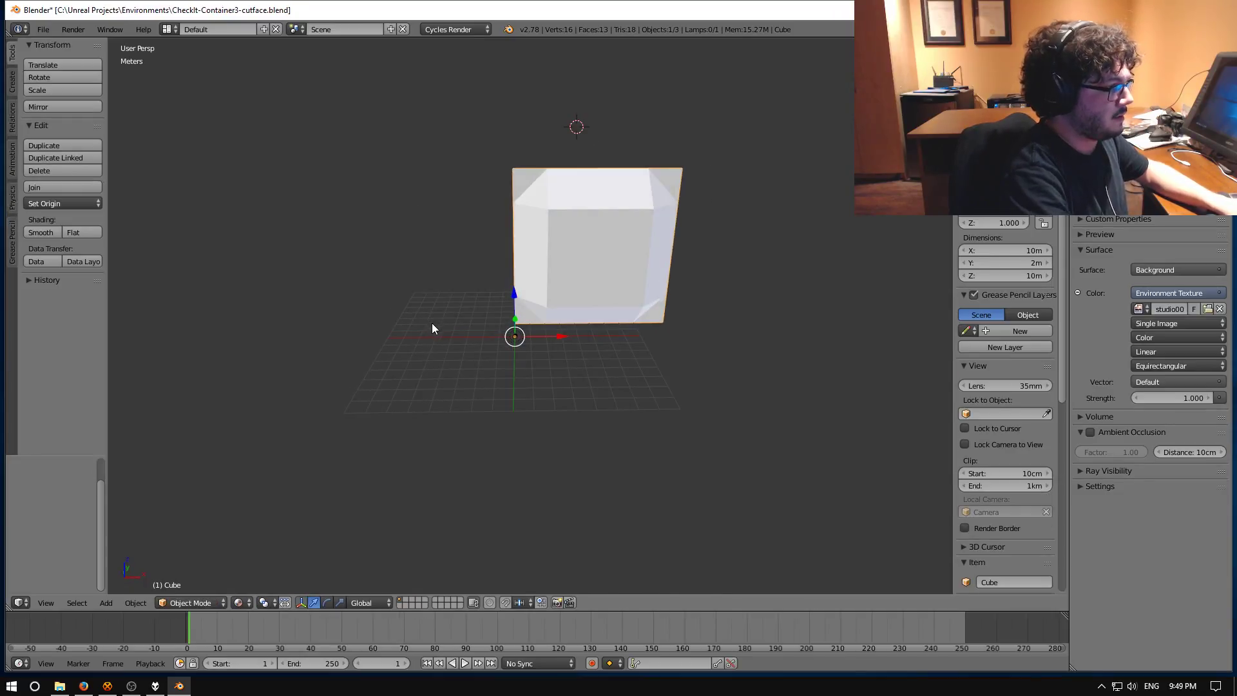
- Duplicate the cube and place the copy 10 m along X with 0 Y and Z offsets
{"action": "key", "text": "shift+d"}
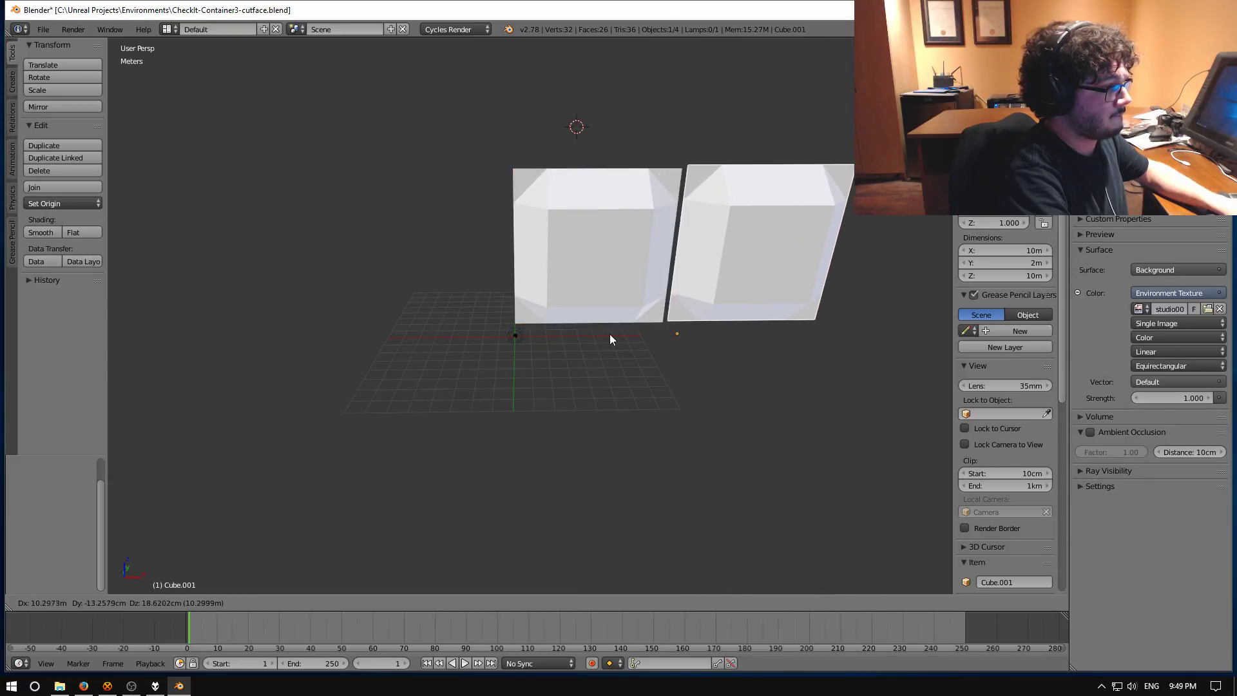
{"action": "left_click", "coordinate": [603, 335]}
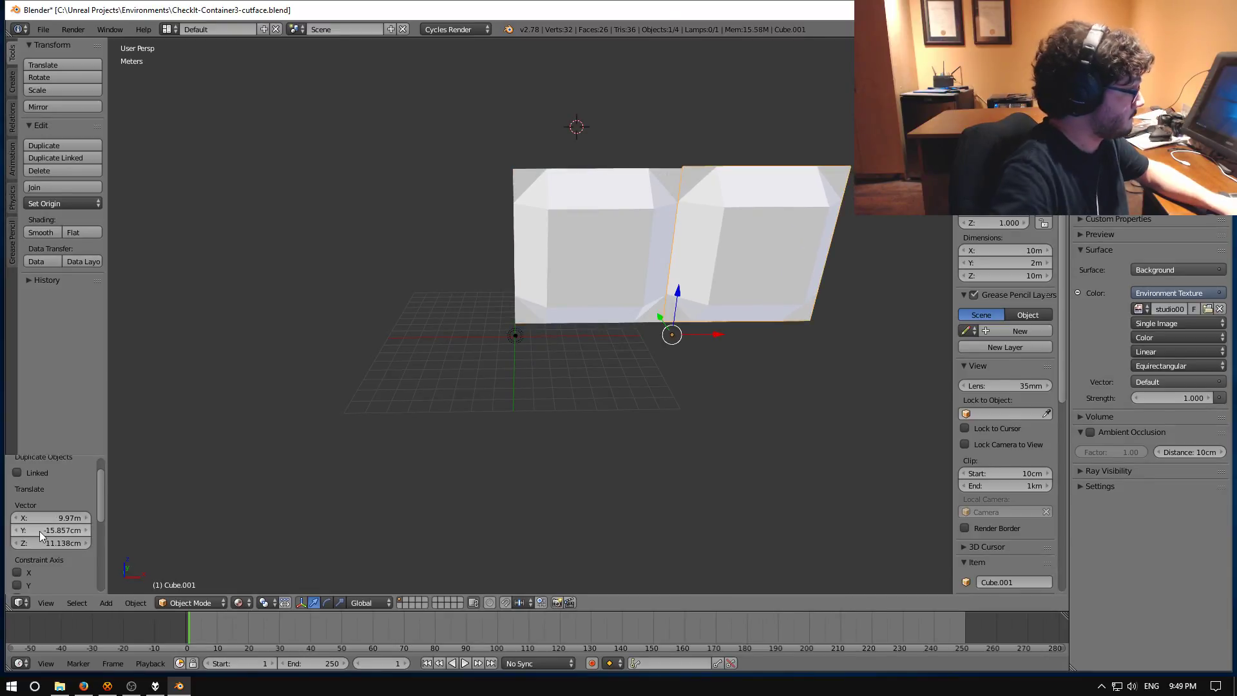
{"action": "type", "text": "0"}
{"action": "key", "text": "Tab"}
{"action": "type", "text": "0"}
{"action": "key", "text": "Return"}
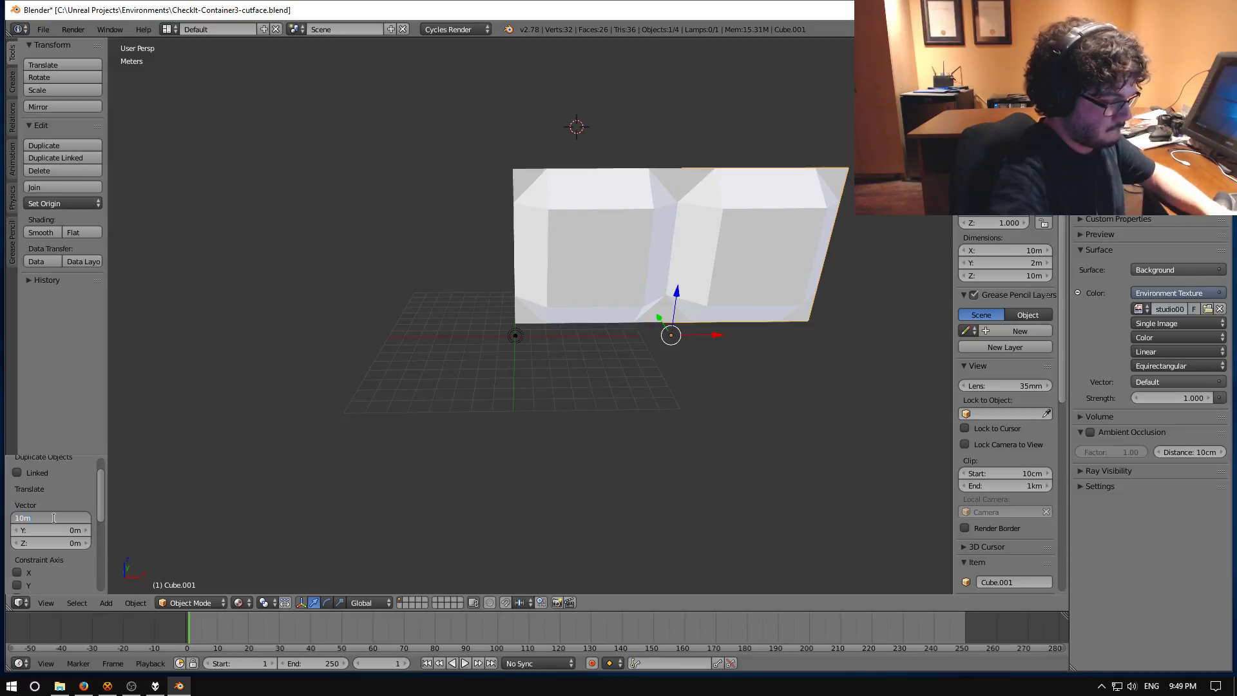
- Deselect everything and orbit to frame both blocks from above
{"action": "middle_click_drag", "start_coordinate": [313, 430], "coordinate": [381, 442]}
{"action": "key", "text": "a"}
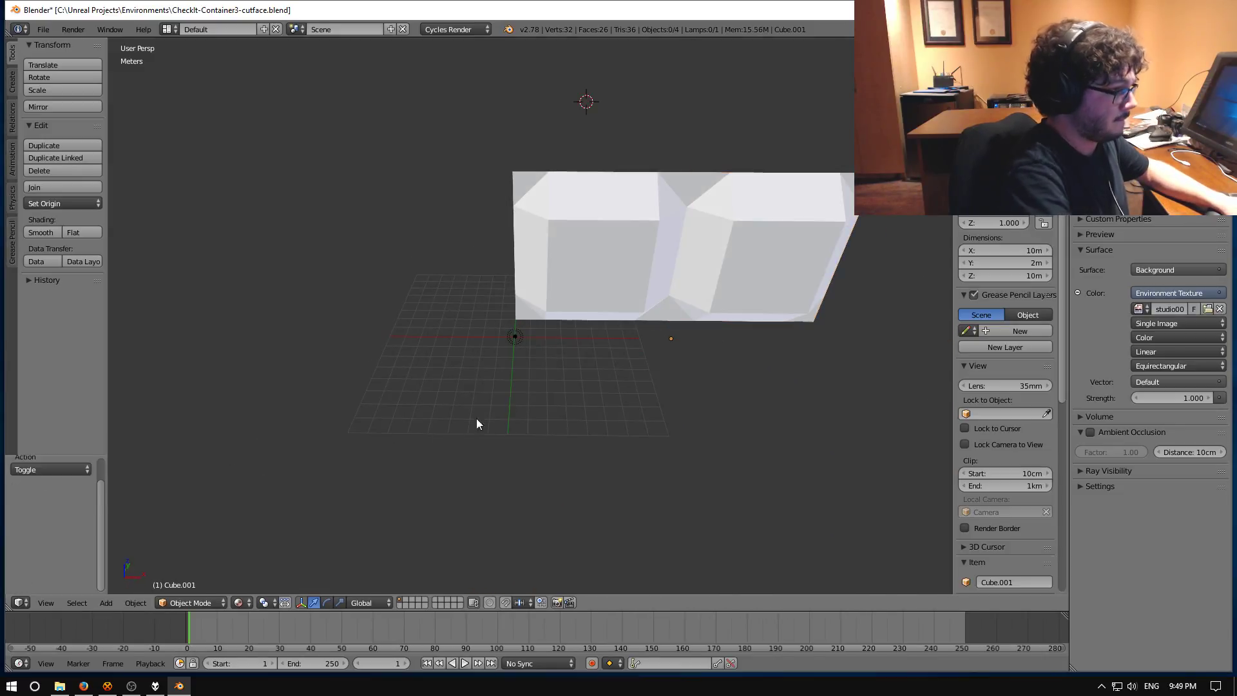
{"action": "middle_click_drag", "start_coordinate": [572, 345], "coordinate": [454, 395]}
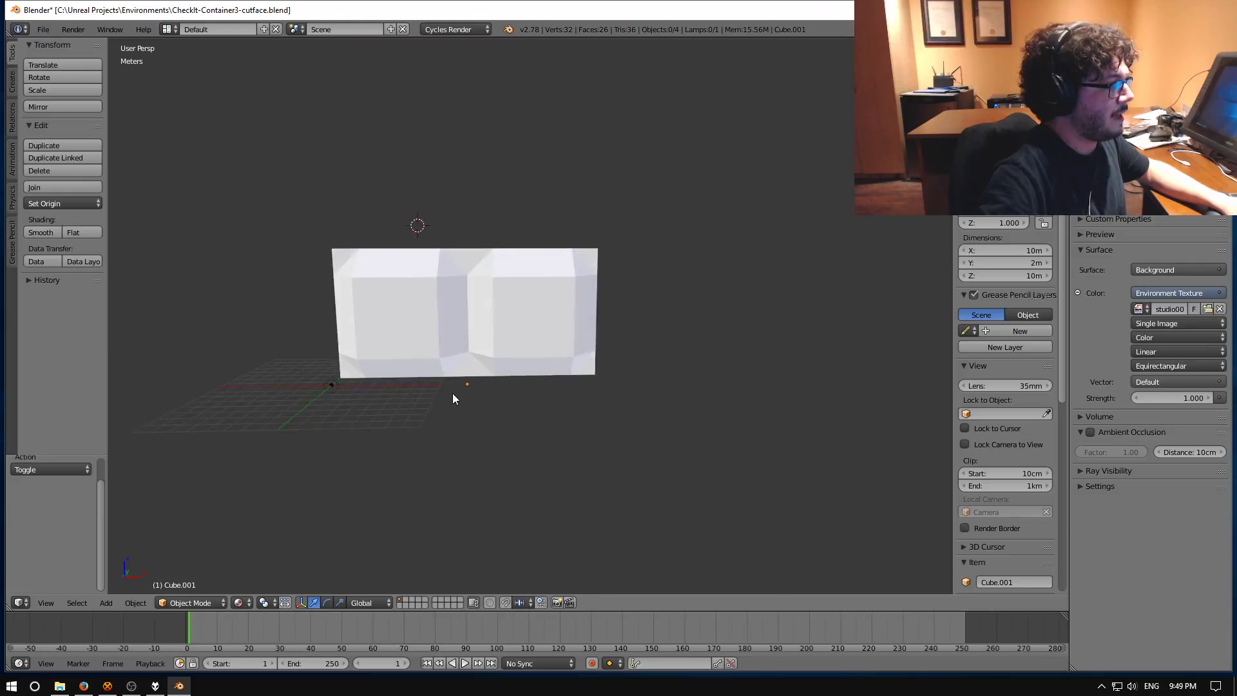
{"action": "middle_click_drag", "start_coordinate": [615, 304], "coordinate": [225, 563]}
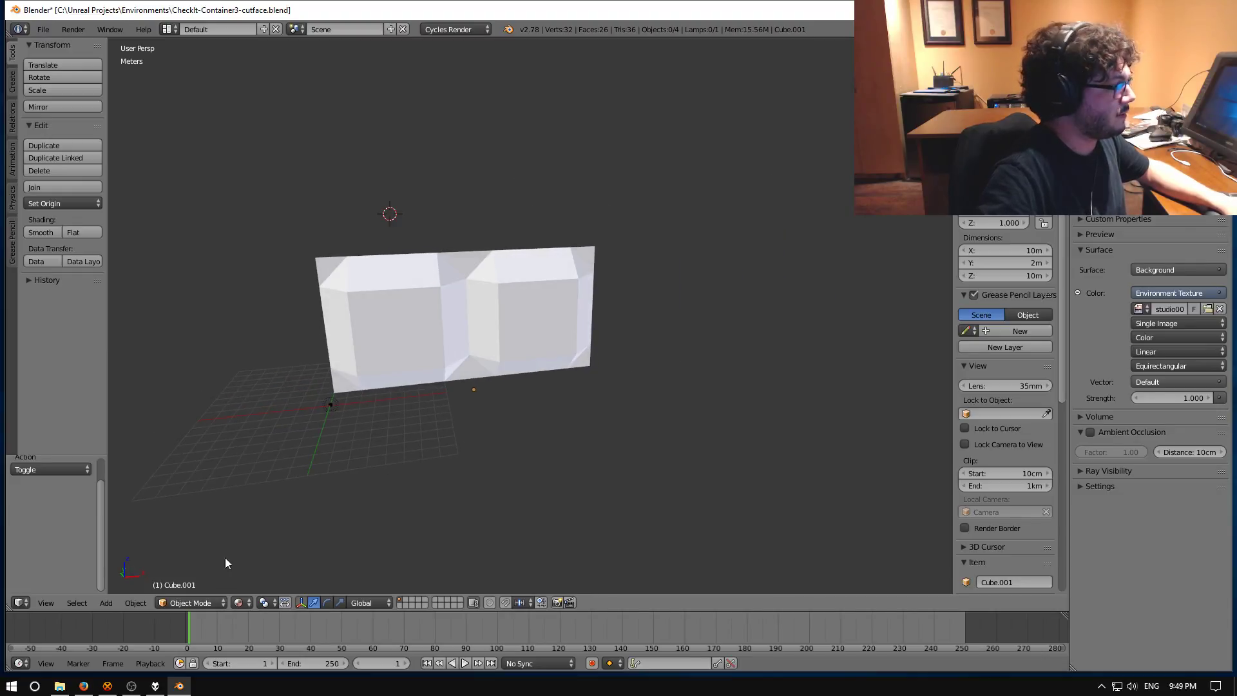
{"action": "left_click", "coordinate": [241, 600]}
- Preview the two blocks in Rendered shading, then switch the viewport to Material shading
{"action": "left_click", "coordinate": [255, 518]}
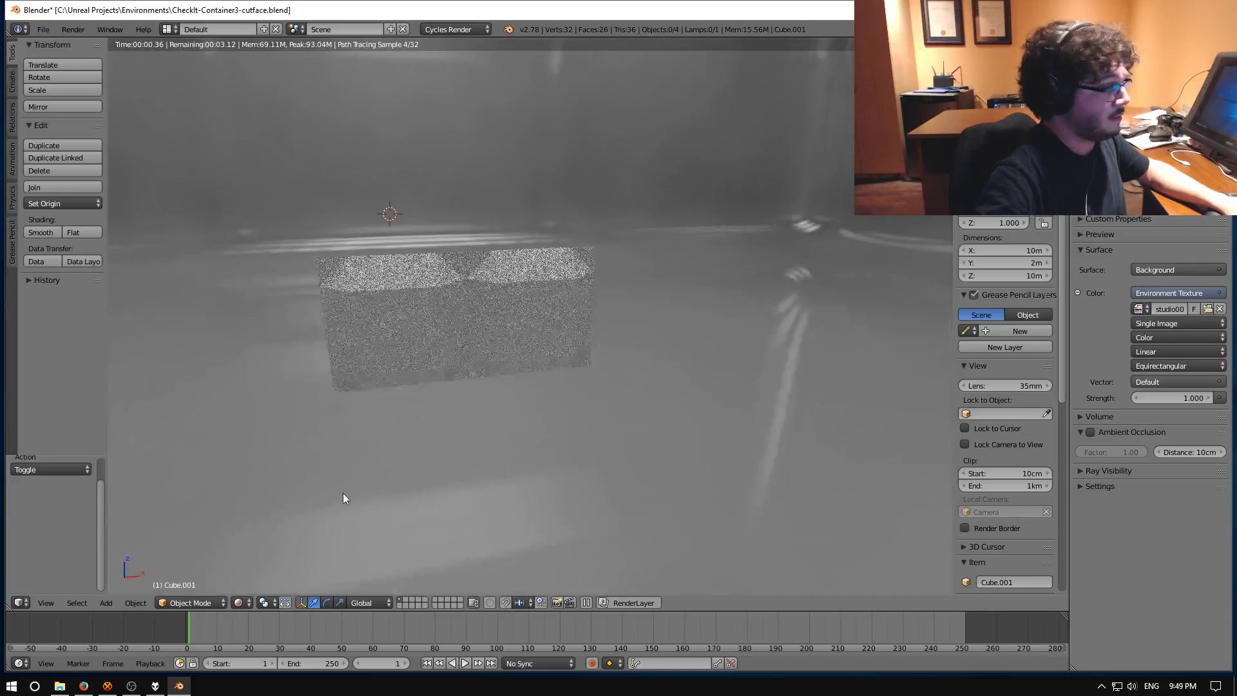
{"action": "mouse_move", "coordinate": [437, 481]}
{"action": "middle_mouse_down"}
{"action": "mouse_move", "coordinate": [425, 436]}
{"action": "mouse_move", "coordinate": [457, 484]}
{"action": "middle_mouse_up"}
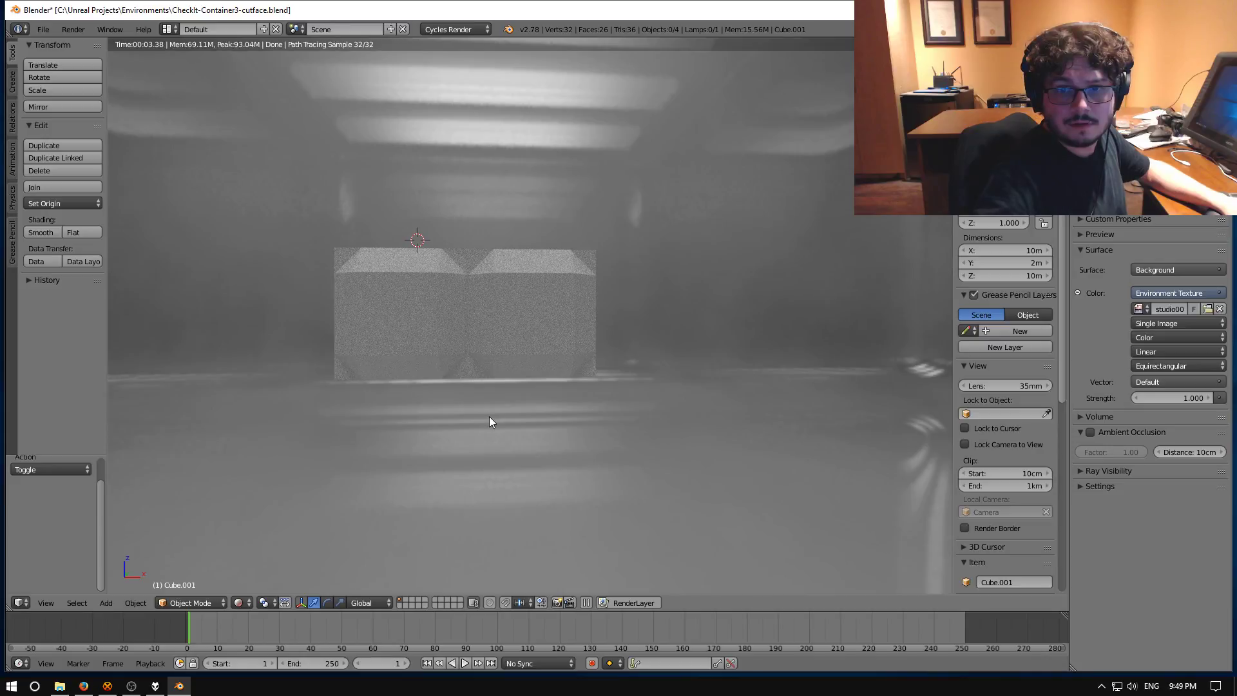
{"action": "left_click", "coordinate": [239, 603]}
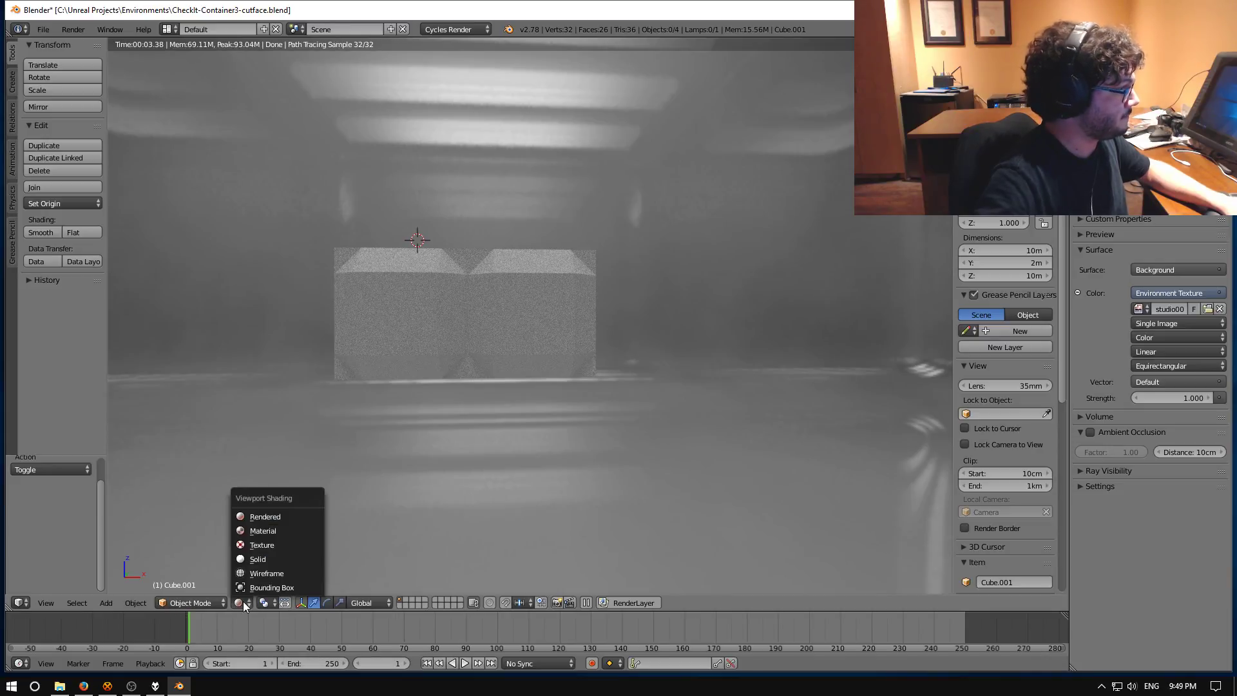
{"action": "left_click", "coordinate": [258, 531]}
{"action": "mouse_move", "coordinate": [316, 378]}
{"action": "middle_mouse_down"}
{"action": "mouse_move", "coordinate": [400, 440]}
{"action": "mouse_move", "coordinate": [379, 415]}
{"action": "mouse_move", "coordinate": [328, 403]}
{"action": "mouse_move", "coordinate": [506, 441]}
{"action": "mouse_move", "coordinate": [447, 380]}
{"action": "middle_mouse_up"}
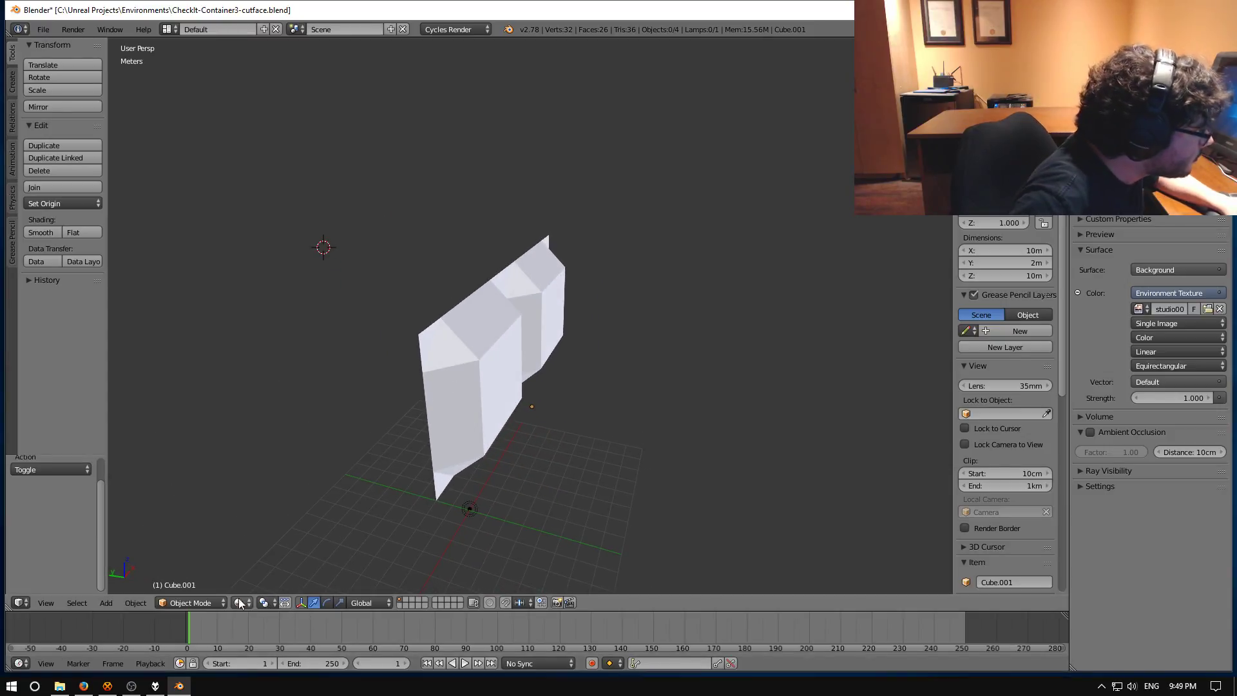
- Delete the duplicate block Cube.001
{"action": "middle_click_drag", "start_coordinate": [431, 520], "coordinate": [404, 480]}
{"action": "right_click", "coordinate": [547, 329]}
{"action": "key", "text": "x"}
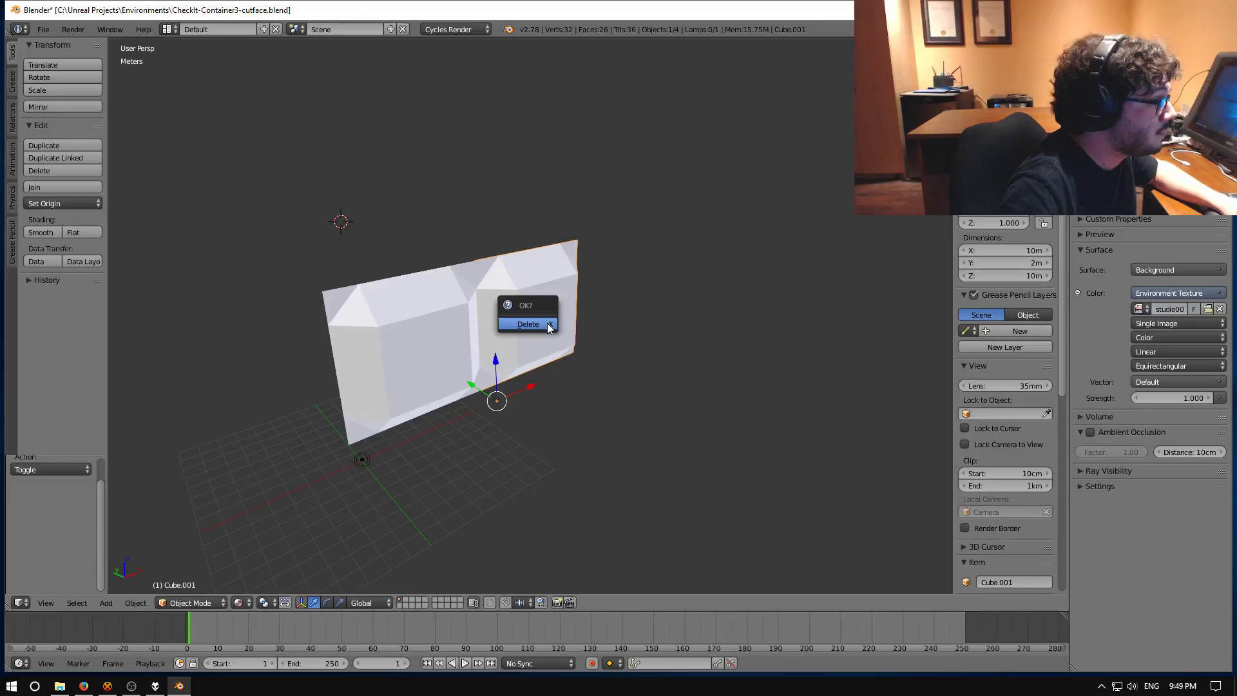
{"action": "left_click", "coordinate": [547, 323]}
- Select the remaining cube and undo to reset its position
{"action": "left_click", "coordinate": [406, 331]}
{"action": "right_click", "coordinate": [419, 350]}
{"action": "middle_click_drag", "start_coordinate": [412, 394], "coordinate": [529, 409]}
{"action": "scroll", "coordinate": [365, 485], "scroll_direction": "up", "scroll_amount": 4}
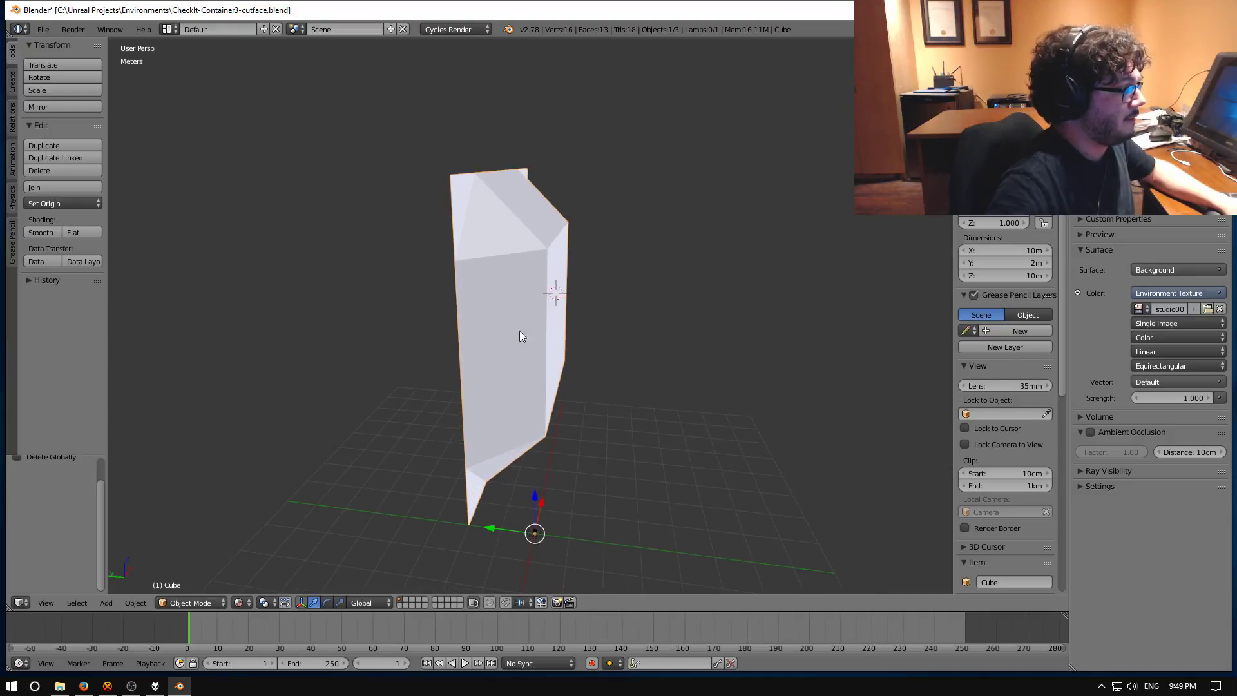
{"action": "middle_click_drag", "start_coordinate": [519, 335], "coordinate": [529, 383]}
{"action": "middle_click_drag", "start_coordinate": [551, 501], "coordinate": [474, 513]}
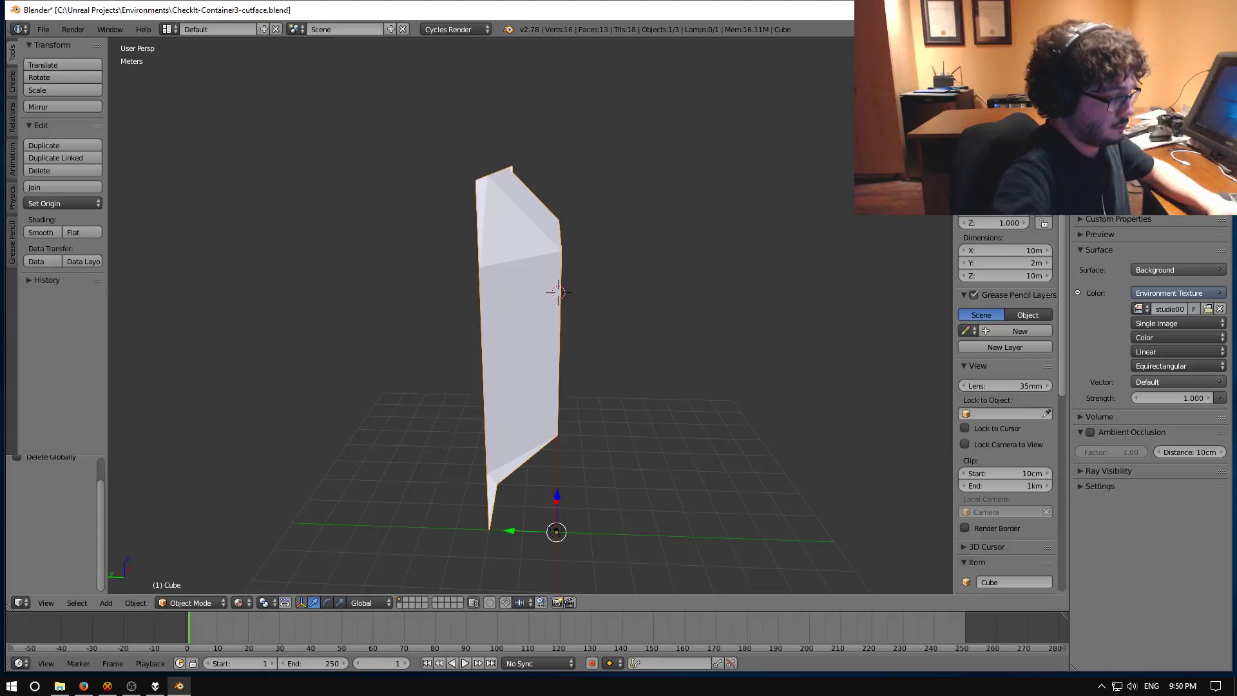
{"action": "key", "text": "ctrl+z"}
- Apply the cube's location transform with Ctrl+A
{"action": "middle_click_drag", "start_coordinate": [677, 230], "coordinate": [656, 230]}
{"action": "key", "text": "ctrl+a"}
{"action": "left_click", "coordinate": [636, 190]}
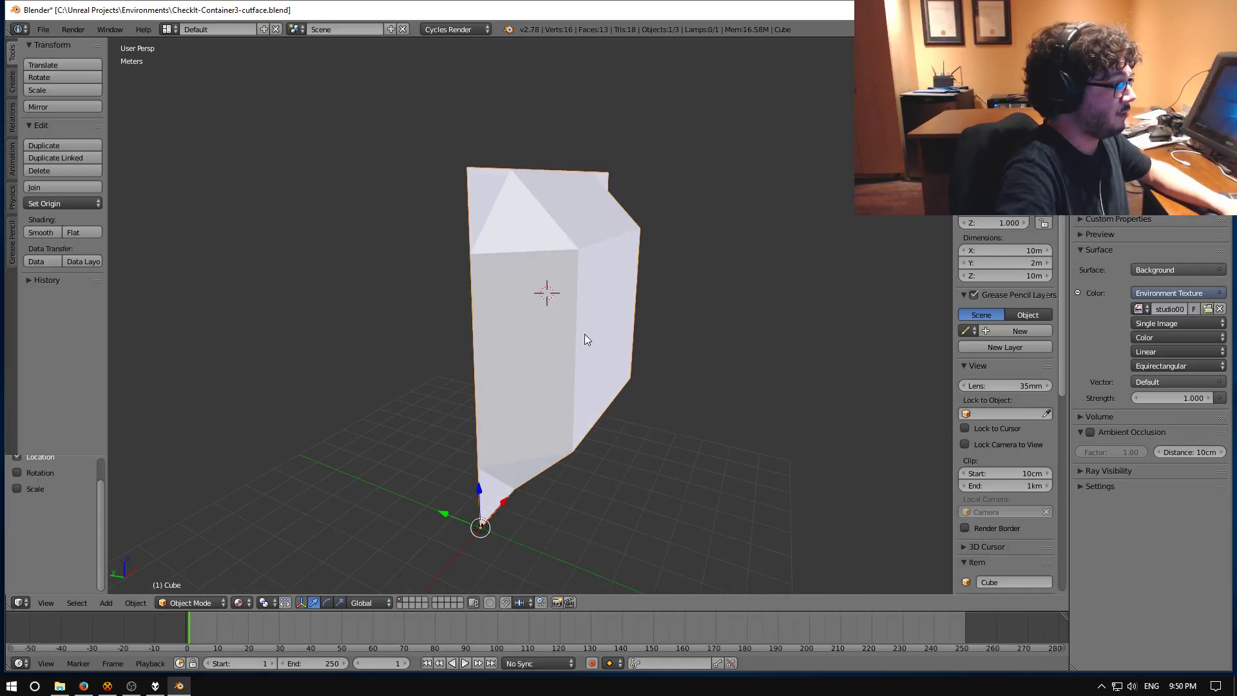
{"action": "middle_click_drag", "start_coordinate": [585, 333], "coordinate": [623, 269]}
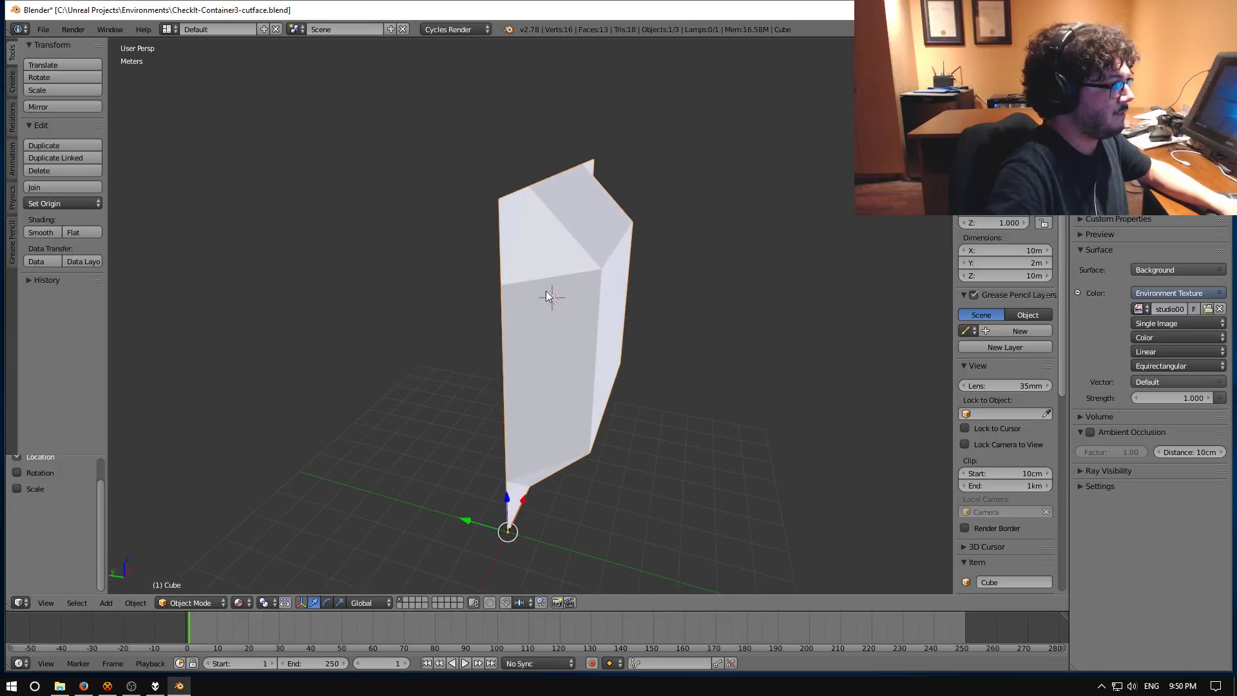
{"action": "middle_click_drag", "start_coordinate": [547, 296], "coordinate": [424, 417]}
- Enter Edit Mode and select the four edges of the cube's front face
{"action": "left_click", "coordinate": [208, 601]}
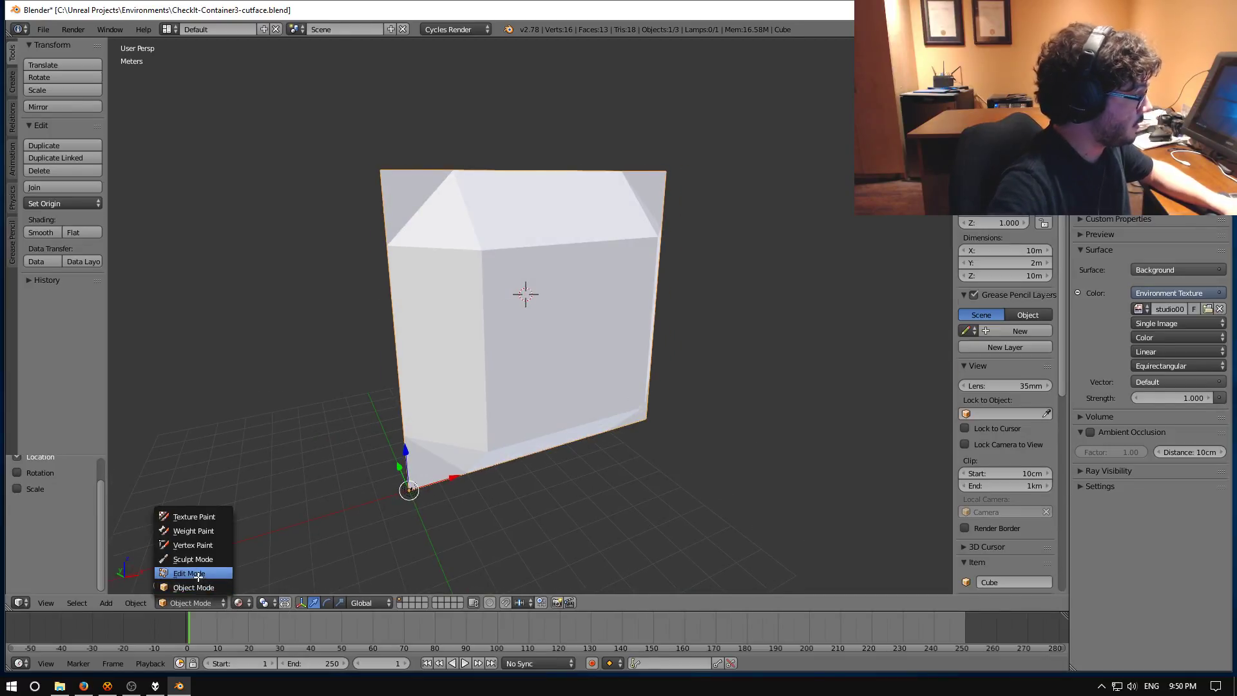
{"action": "left_click", "coordinate": [190, 574]}
{"action": "middle_click_drag", "start_coordinate": [612, 269], "coordinate": [495, 248]}
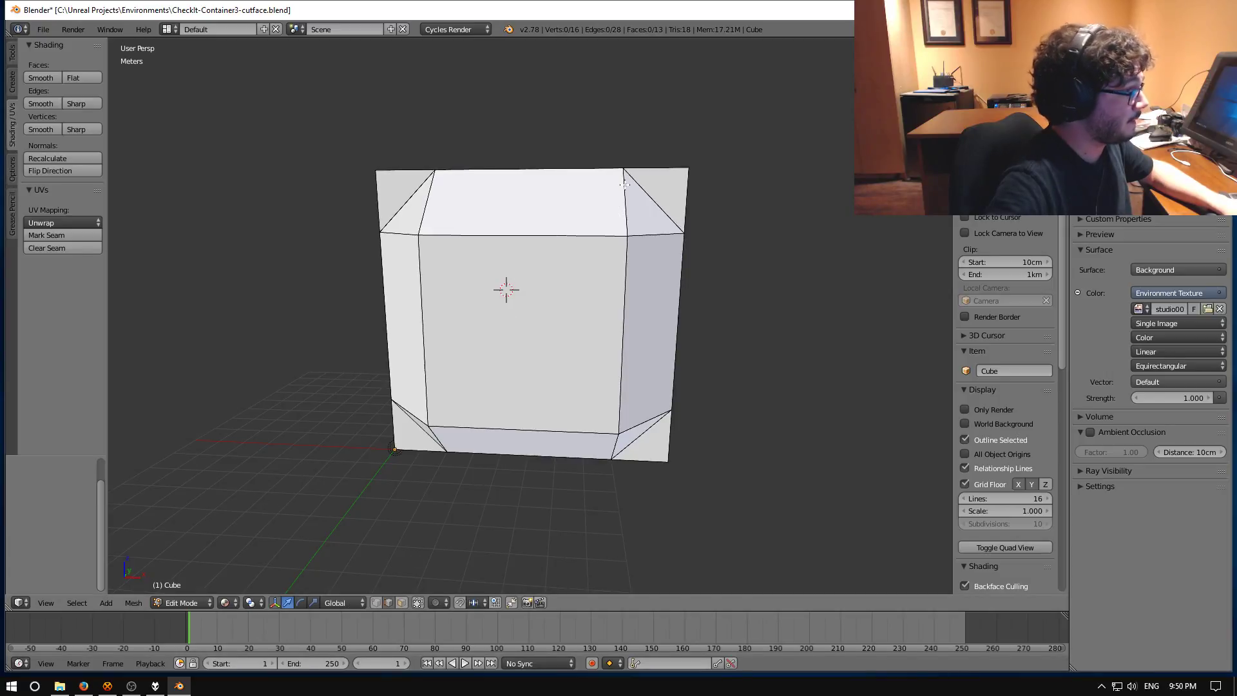
{"action": "right_click", "coordinate": [587, 237]}
{"action": "right_click", "coordinate": [622, 322], "text": "shift"}
{"action": "right_click", "coordinate": [508, 413], "text": "shift"}
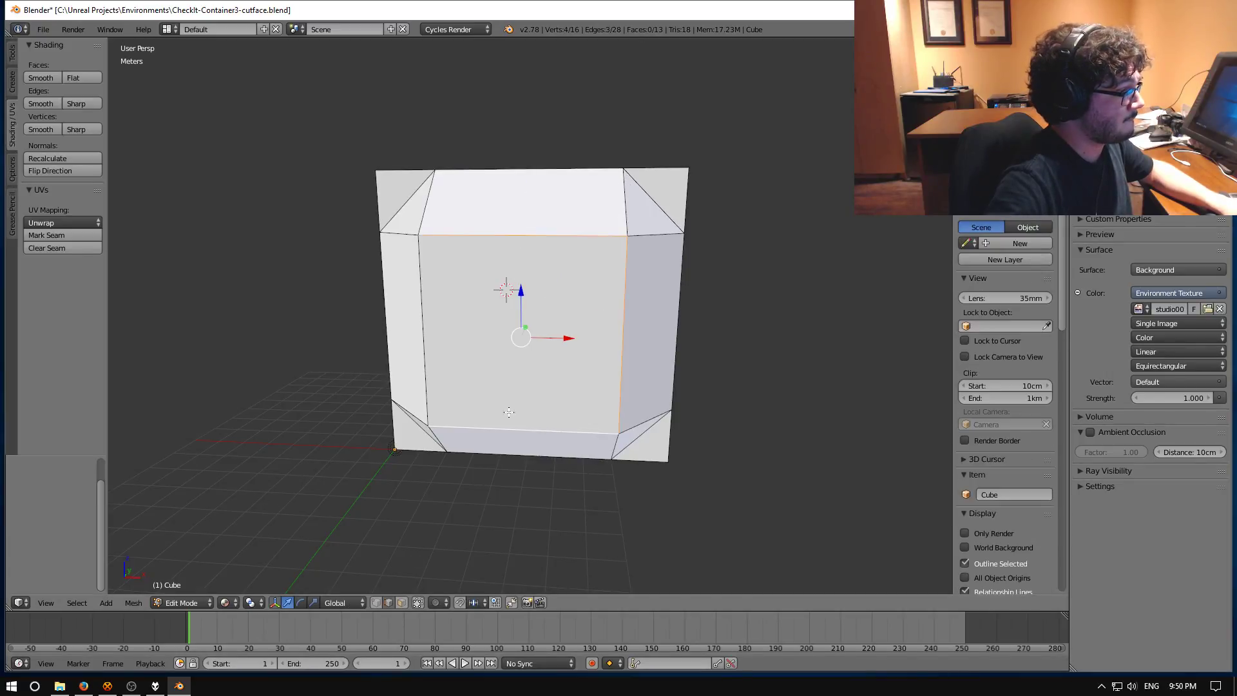
{"action": "right_click", "coordinate": [426, 357], "text": "shift"}
- Check the slab's new 3 m depth from the front and return to Object Mode
{"action": "middle_click_drag", "start_coordinate": [426, 357], "coordinate": [503, 380]}
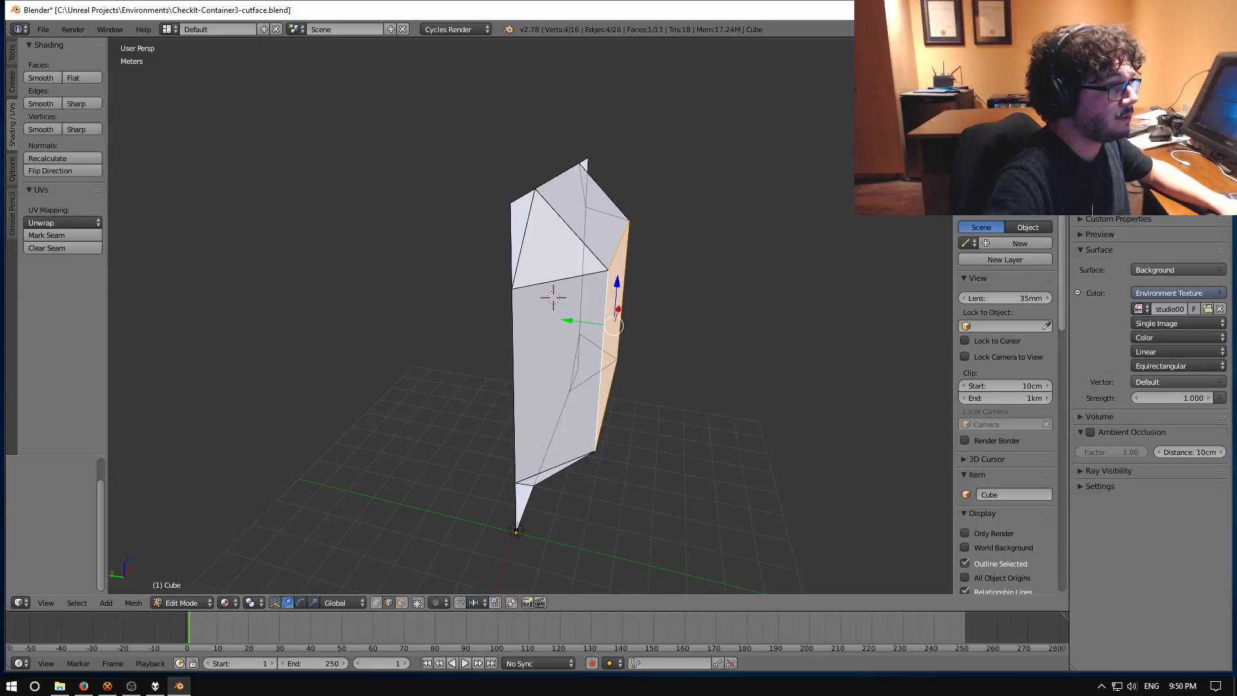
{"action": "middle_click_drag", "start_coordinate": [451, 302], "coordinate": [414, 324]}
{"action": "scroll", "coordinate": [511, 297], "scroll_direction": "up", "scroll_amount": 4}
{"action": "scroll", "coordinate": [419, 271], "scroll_direction": "down", "scroll_amount": 4}
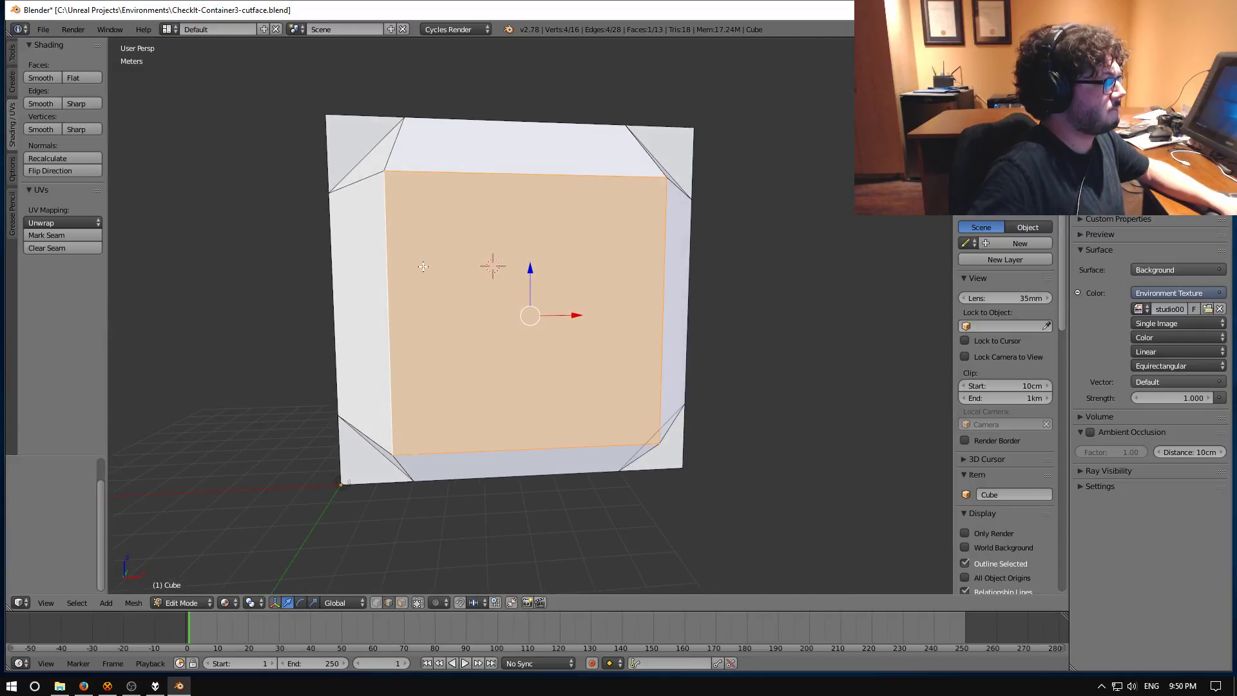
{"action": "middle_click_drag", "start_coordinate": [423, 266], "coordinate": [436, 296]}
{"action": "scroll", "coordinate": [436, 295], "scroll_direction": "down", "scroll_amount": 1}
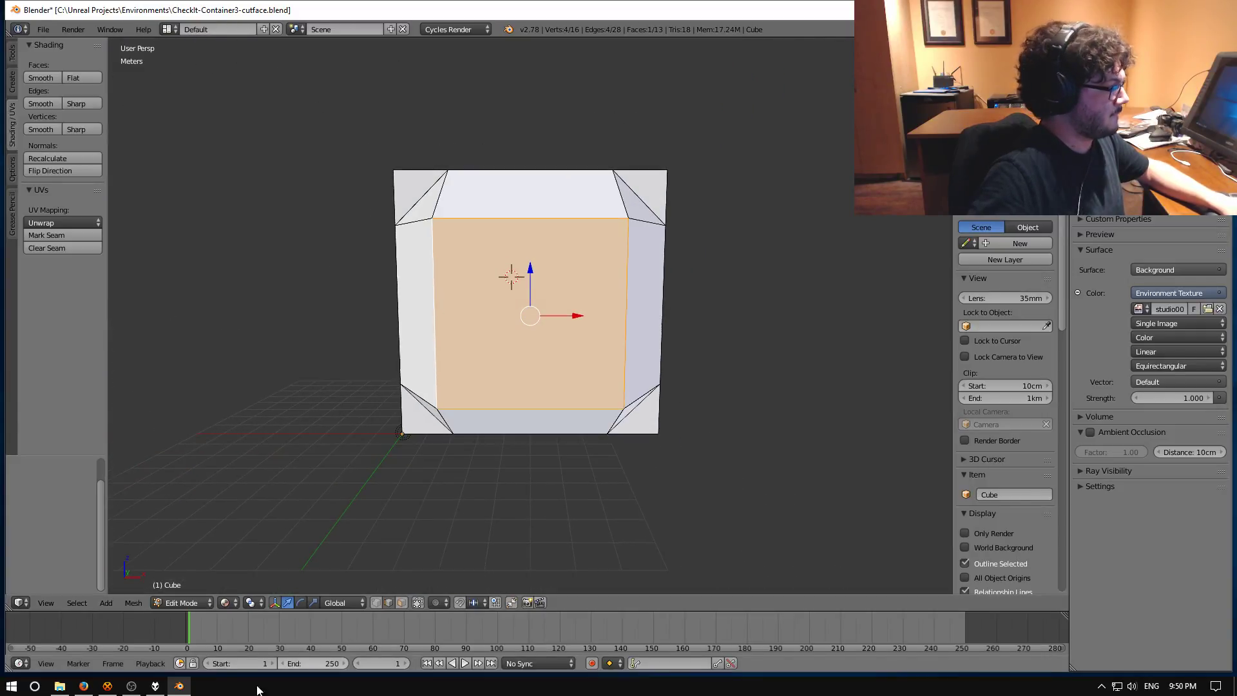
{"action": "left_click", "coordinate": [215, 603]}
{"action": "left_click", "coordinate": [200, 591]}
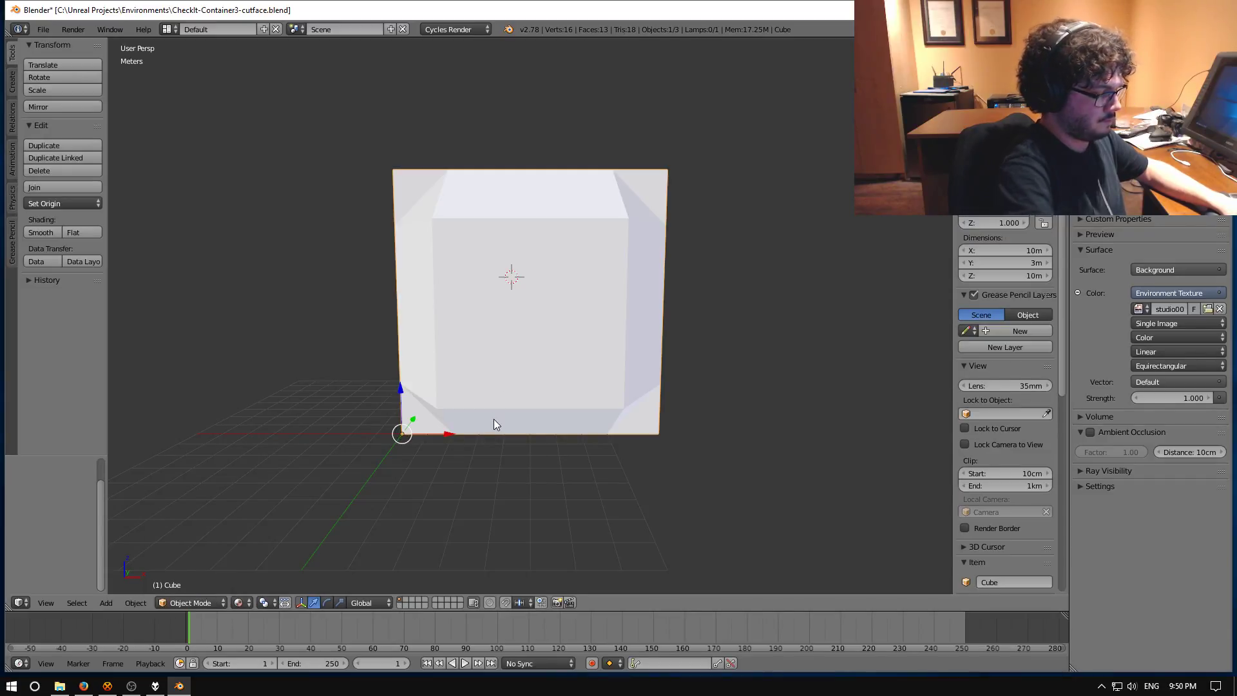
- Duplicate the block 10 m along X with no vertical offset, then deselect all
{"action": "key", "text": "shift+d"}
{"action": "left_click", "coordinate": [721, 426]}
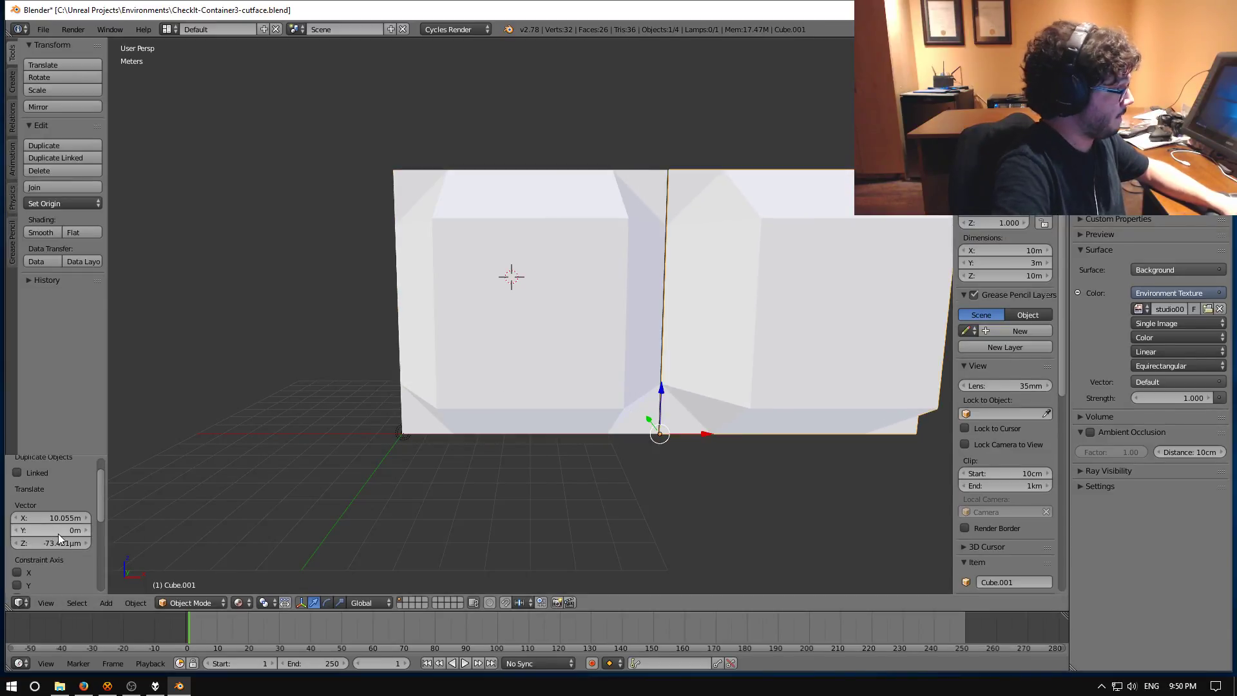
{"action": "key", "text": "BackSpace"}
{"action": "double_click", "coordinate": [65, 517]}
{"action": "type", "text": "10m"}
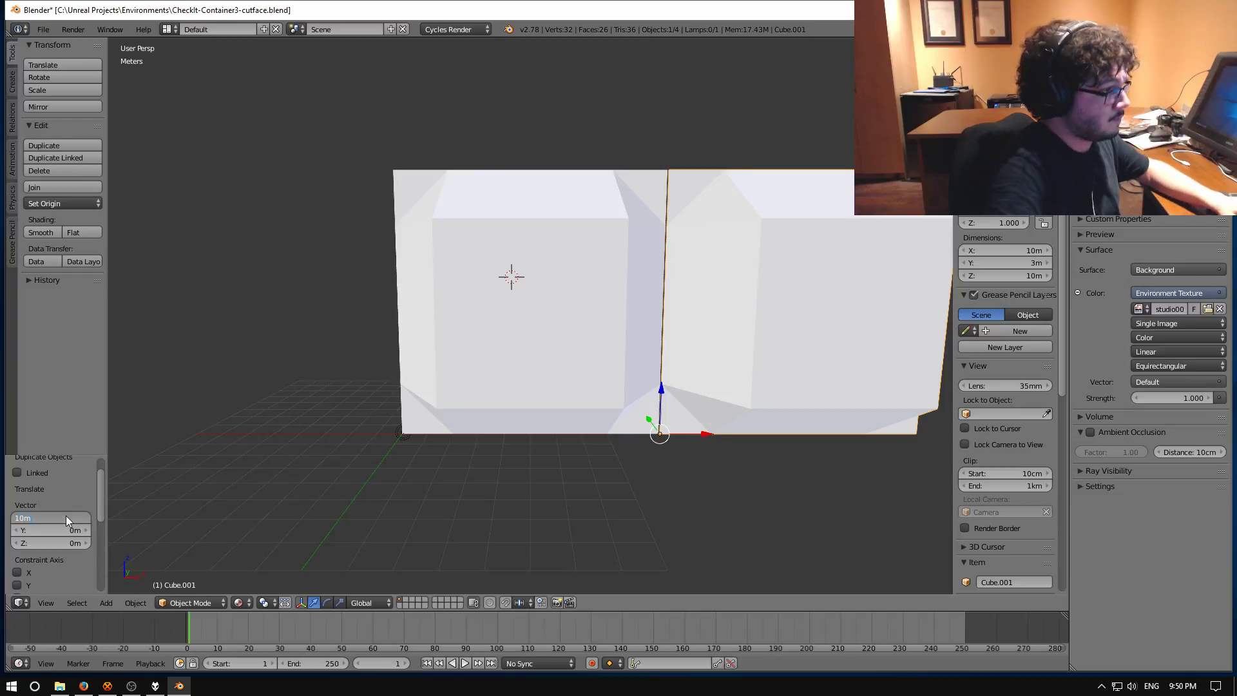
{"action": "key", "text": "Return"}
{"action": "key", "text": "a"}
- Preview both blocks in Rendered viewport shading
{"action": "left_click", "coordinate": [239, 603]}
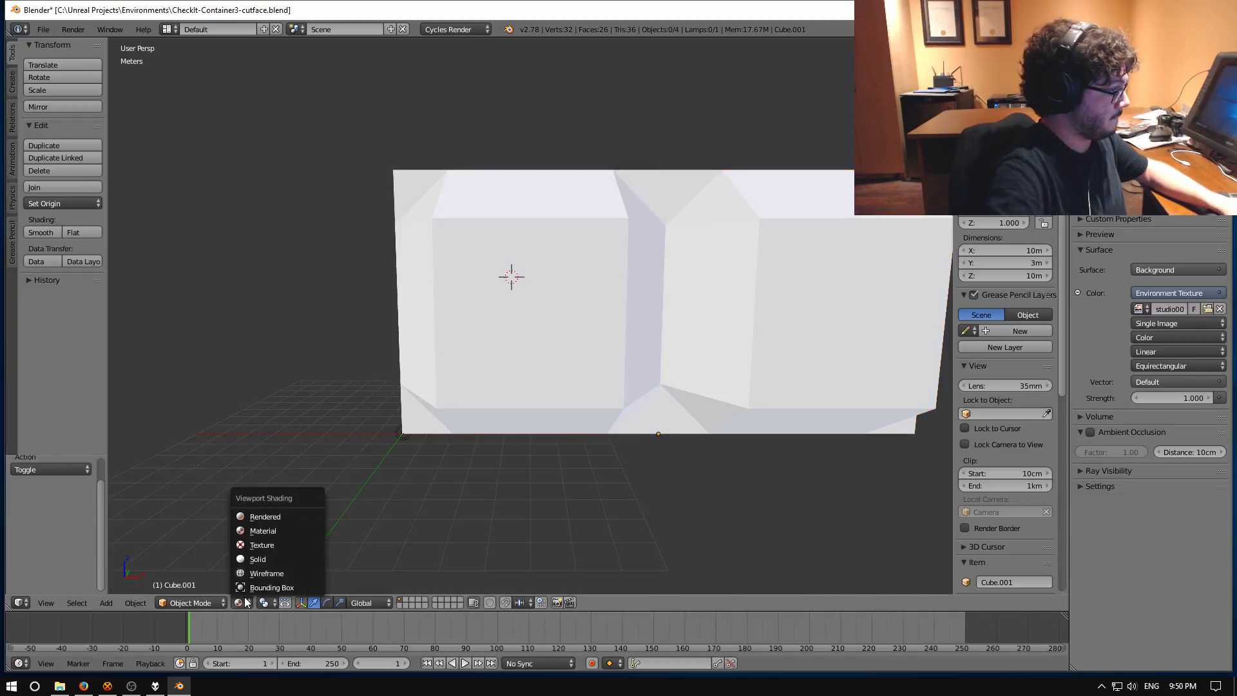
{"action": "left_click", "coordinate": [261, 516]}
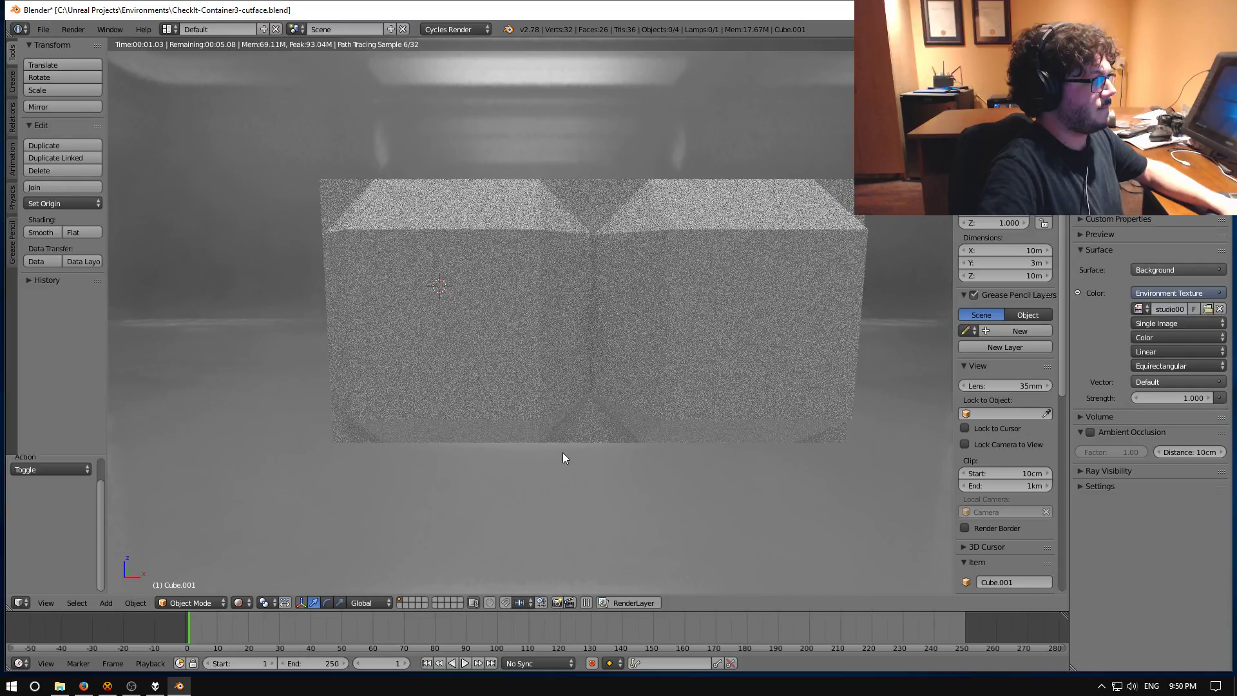
{"action": "scroll", "coordinate": [562, 458], "scroll_direction": "down", "scroll_amount": 3}
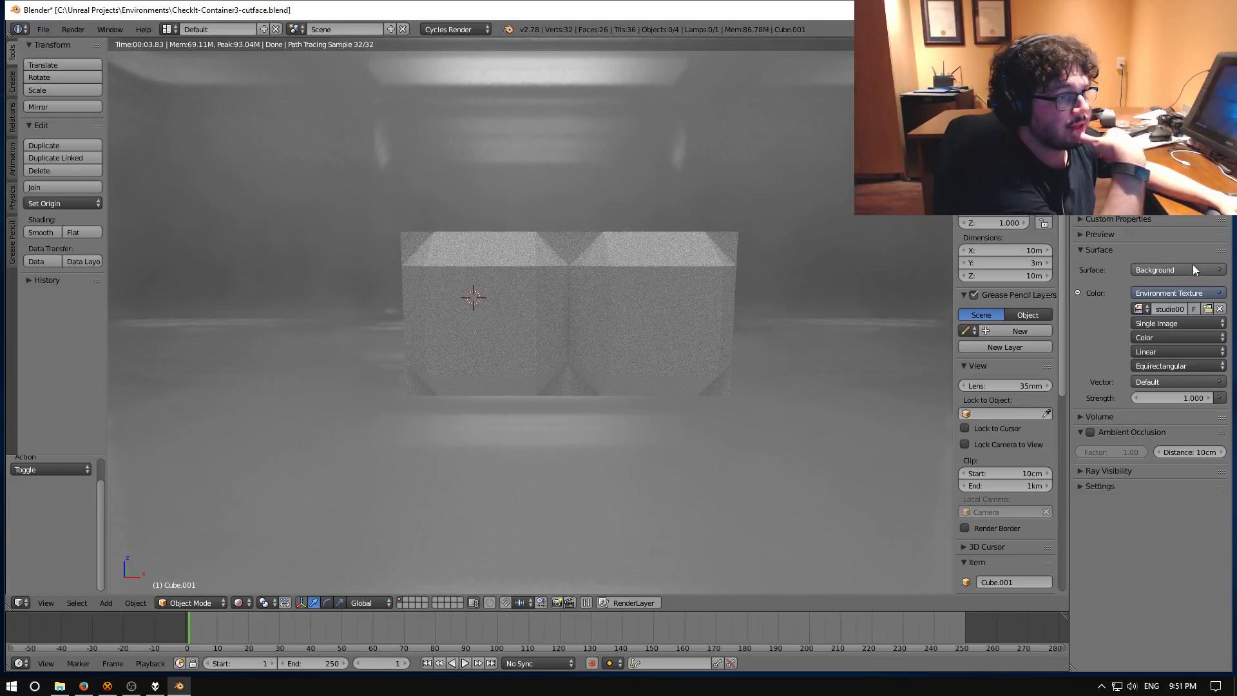
- Assign the existing '0 Material' to the right-hand block
{"action": "left_click", "coordinate": [1197, 44]}
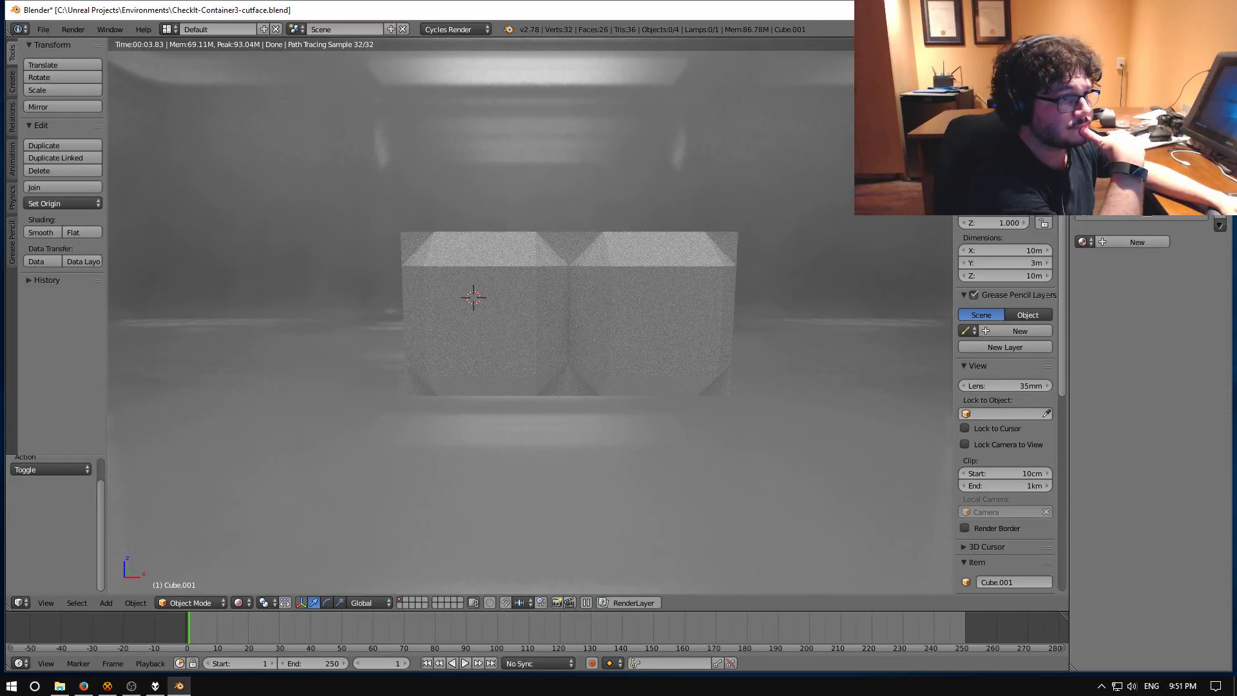
{"action": "left_click", "coordinate": [1082, 241]}
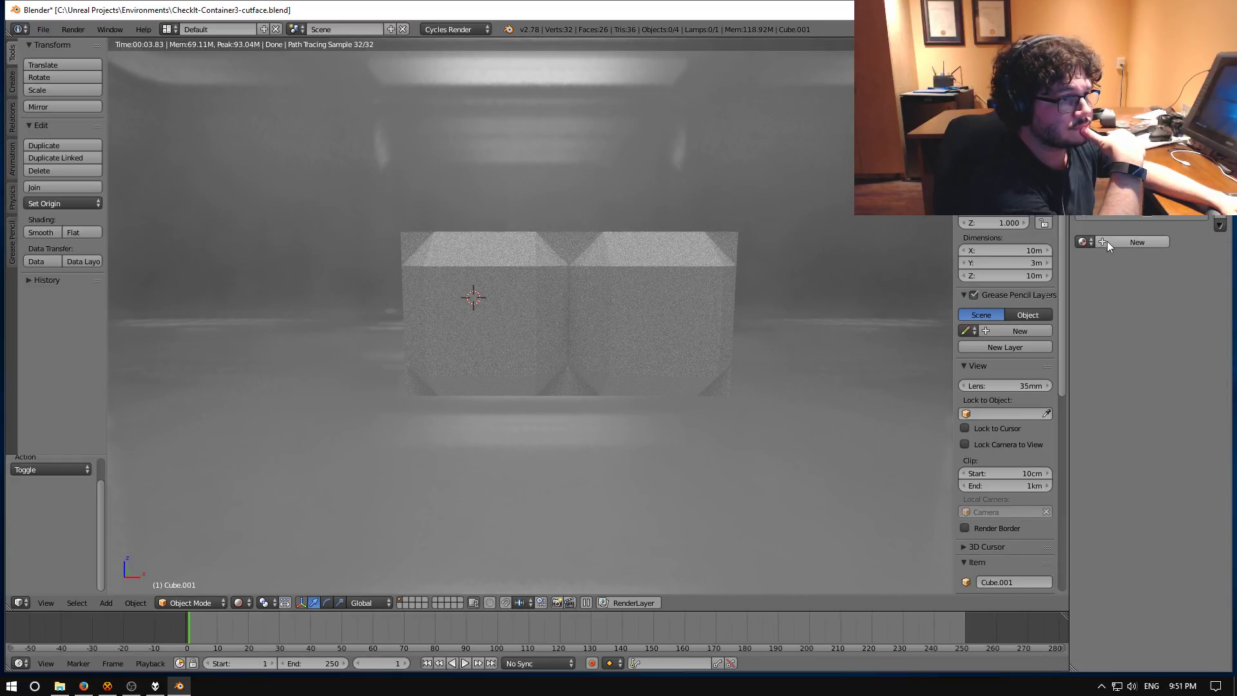
{"action": "left_click", "coordinate": [1087, 240]}
{"action": "left_click", "coordinate": [1045, 260]}
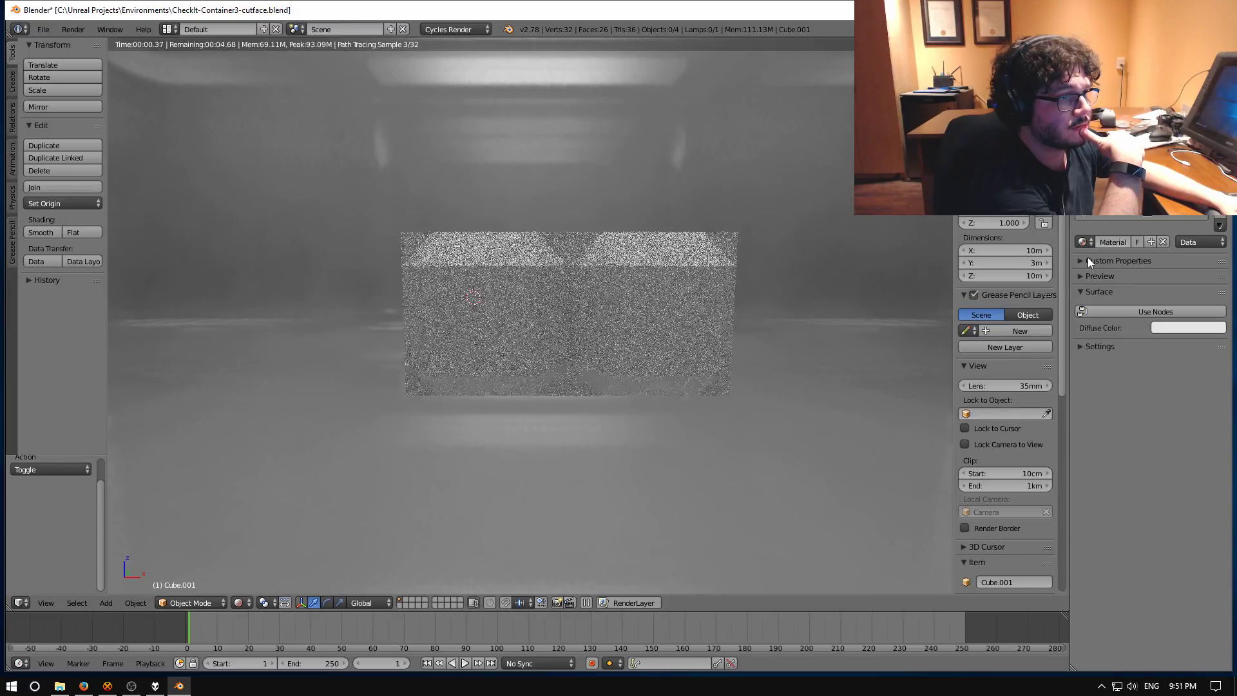
- Enable Use Nodes and set the diffuse colour to 0.411 grey
{"action": "left_click", "coordinate": [1138, 313]}
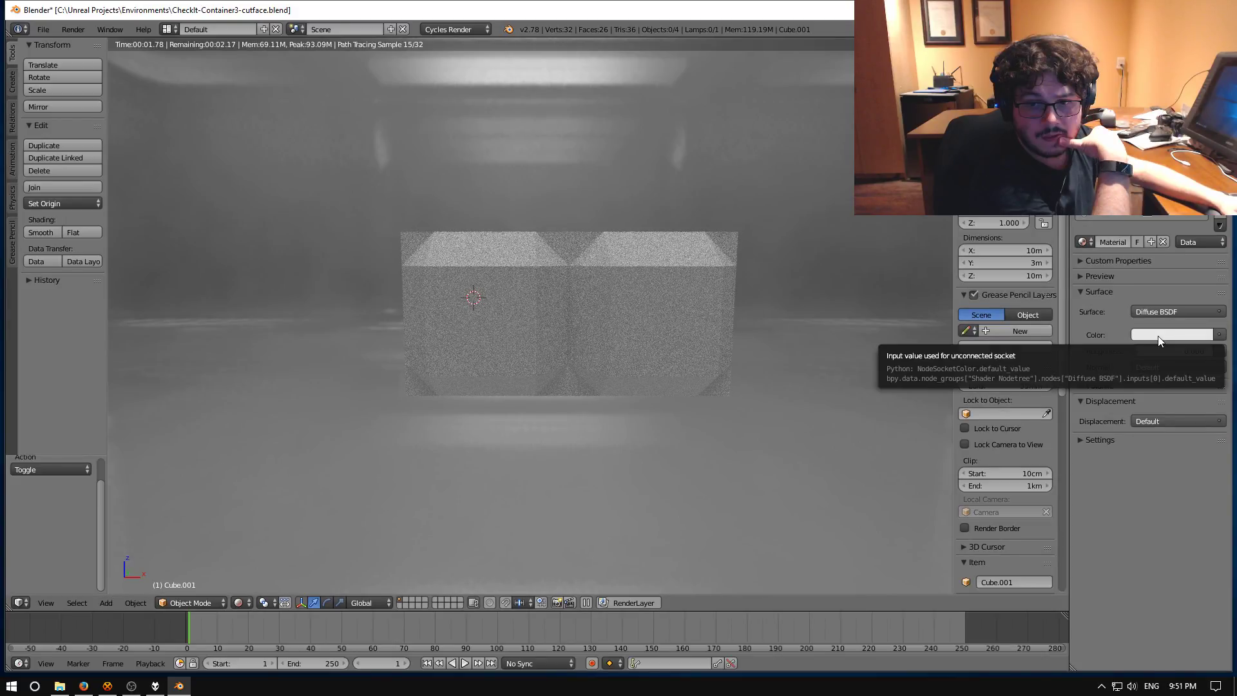
{"action": "left_click", "coordinate": [1180, 333]}
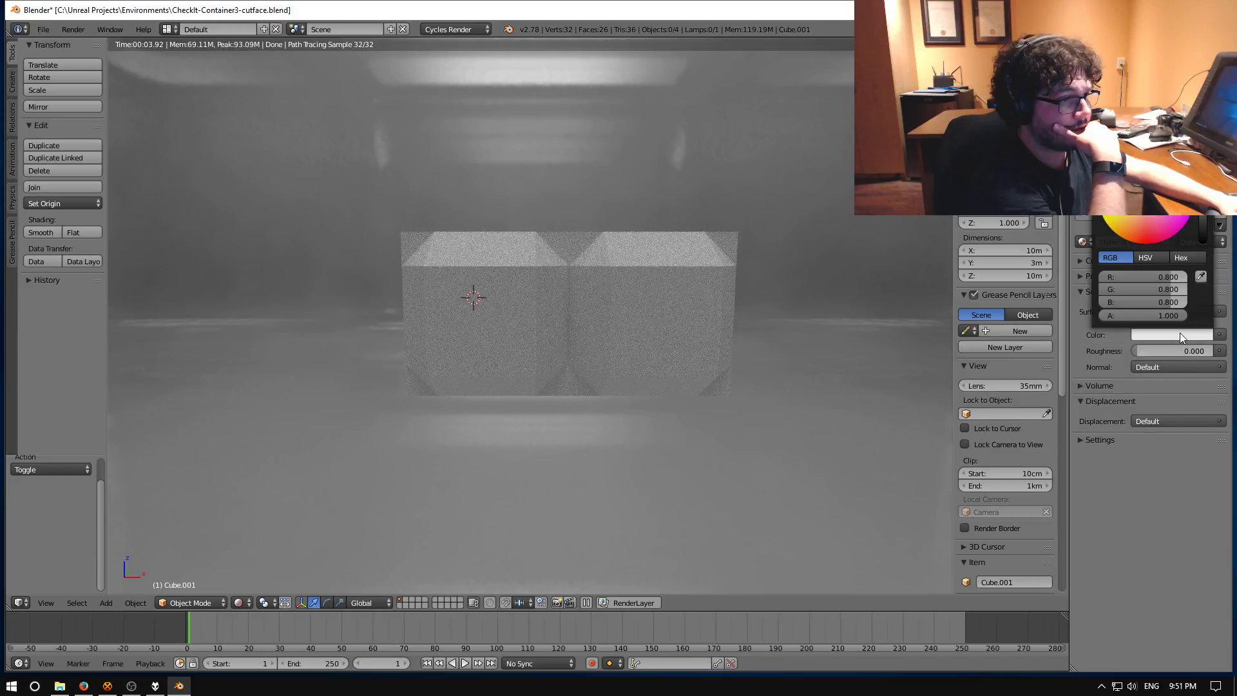
{"action": "scroll", "coordinate": [1153, 277], "scroll_direction": "down", "scroll_amount": 8}
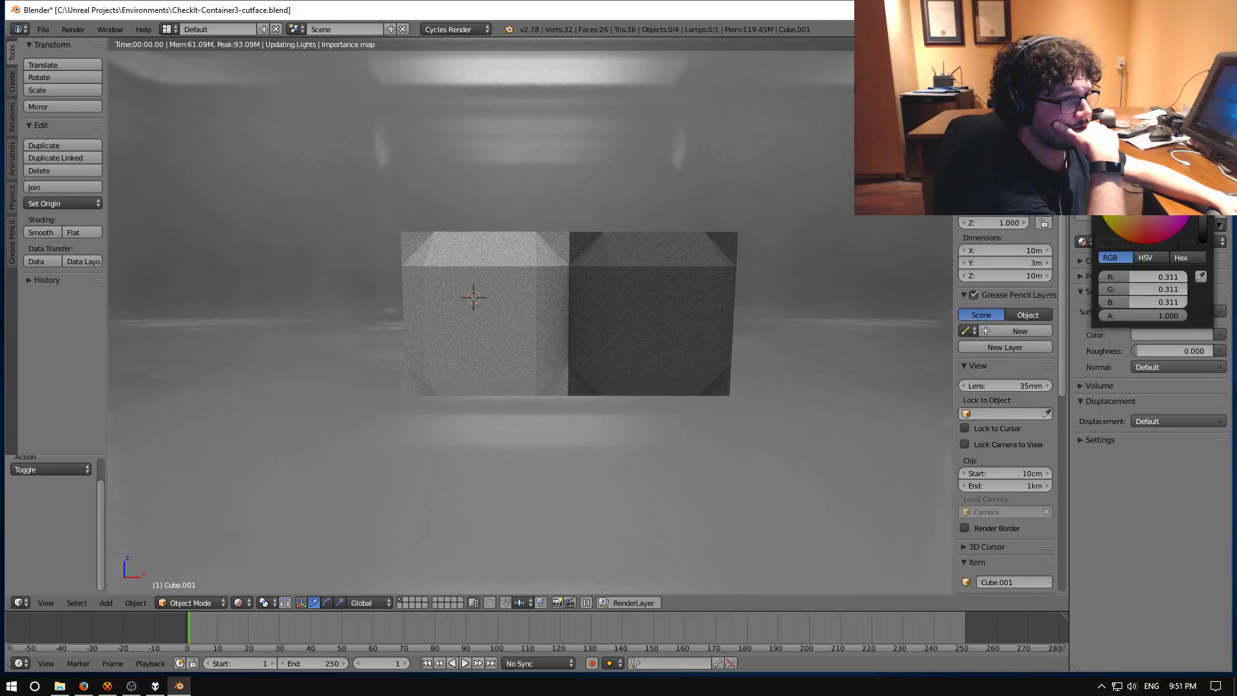
{"action": "scroll", "coordinate": [1177, 261], "scroll_direction": "up", "scroll_amount": 4}
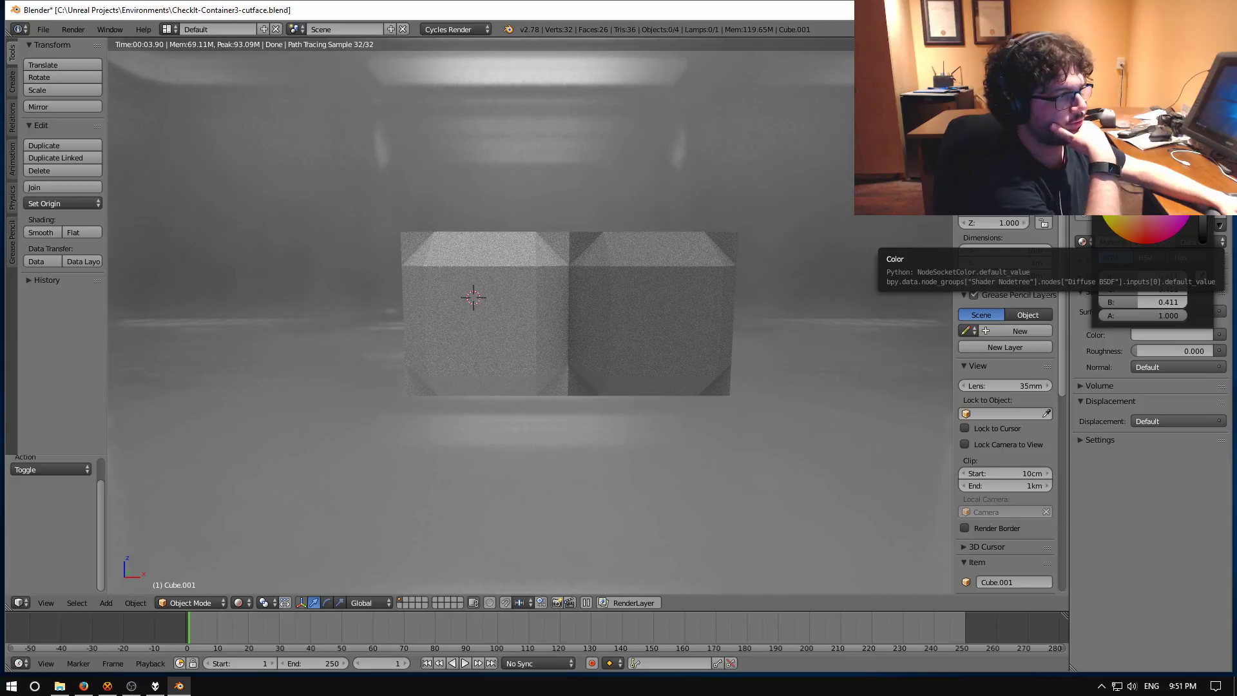
- Change the Diffuse BSDF colour to green (R 0.168, G 0.411, B 0.179)
{"action": "middle_click_drag", "start_coordinate": [435, 308], "coordinate": [422, 287]}
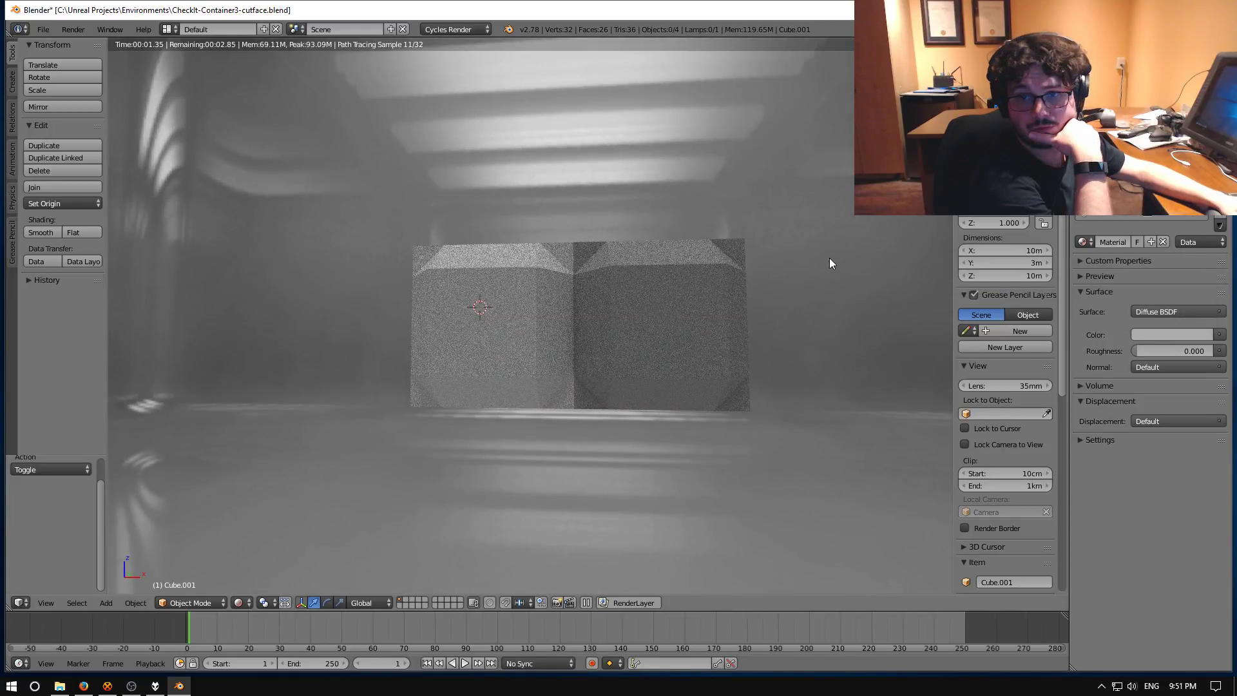
{"action": "left_click", "coordinate": [1162, 332]}
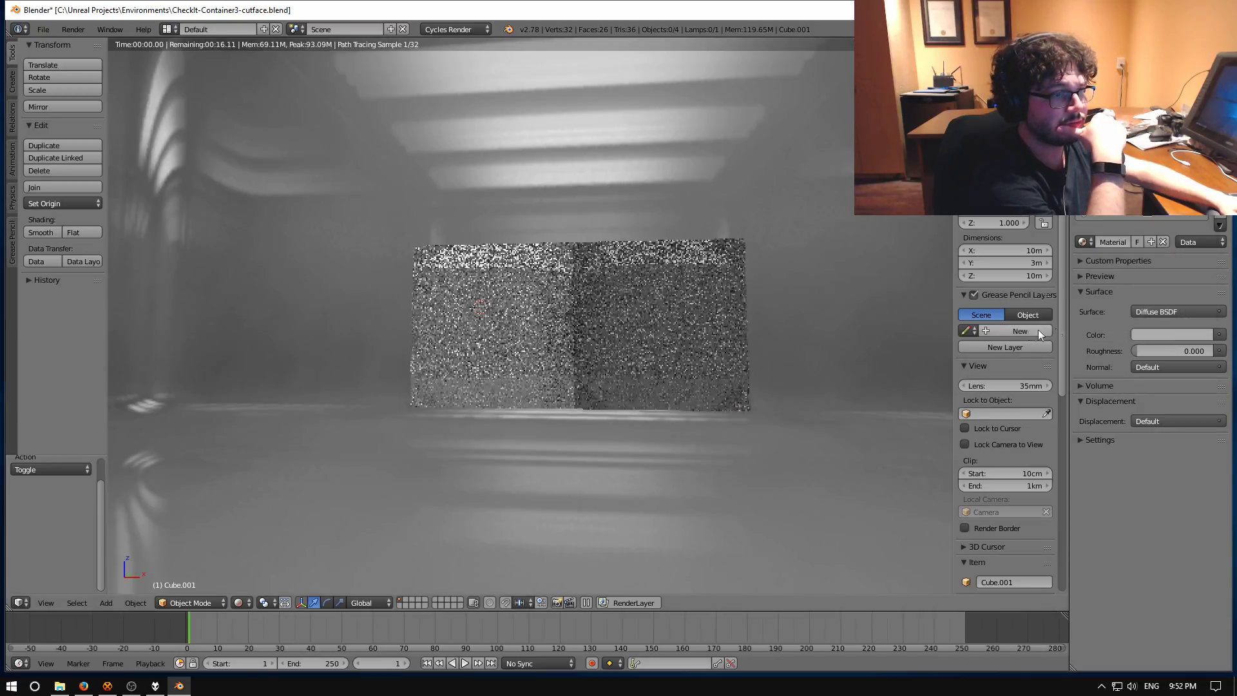
{"action": "left_click", "coordinate": [1147, 334]}
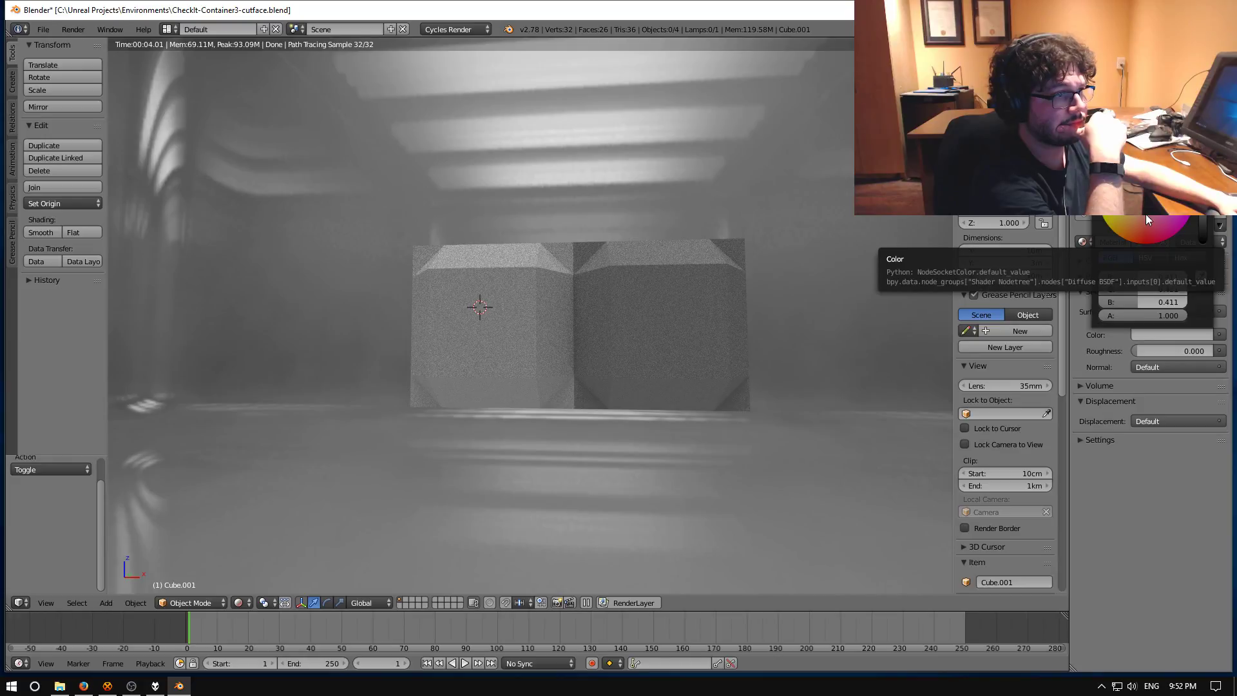
{"action": "left_click", "coordinate": [1130, 184]}
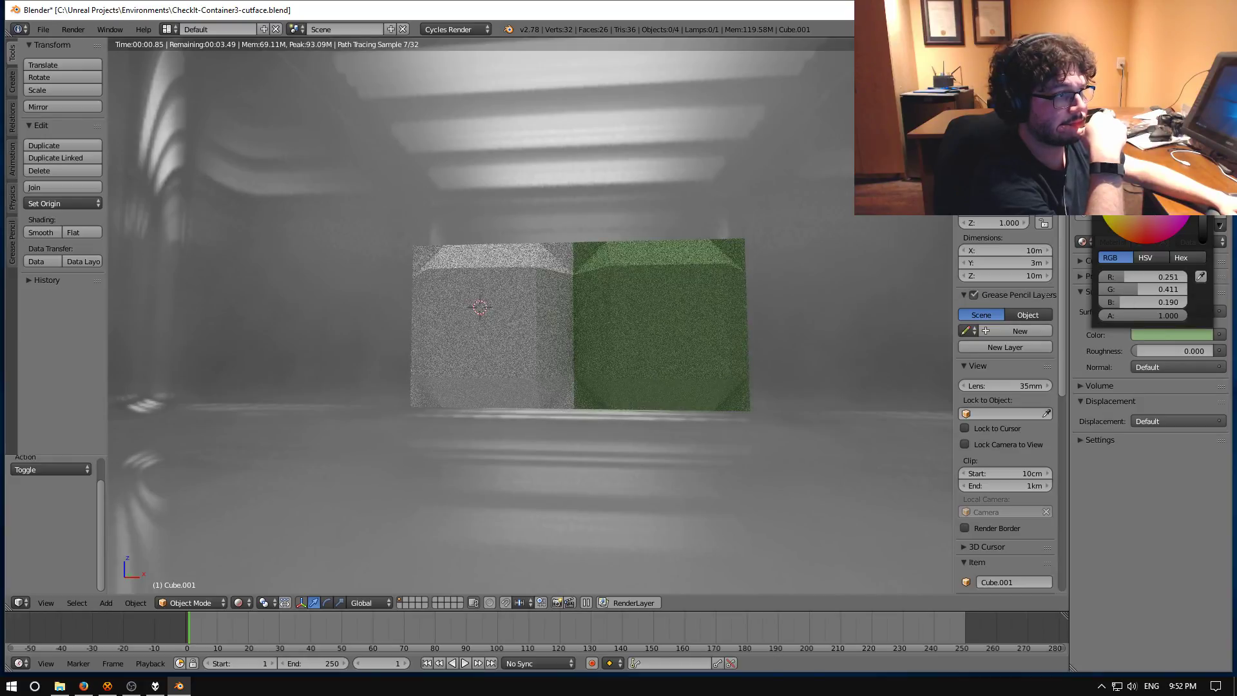
{"action": "left_click", "coordinate": [1134, 193]}
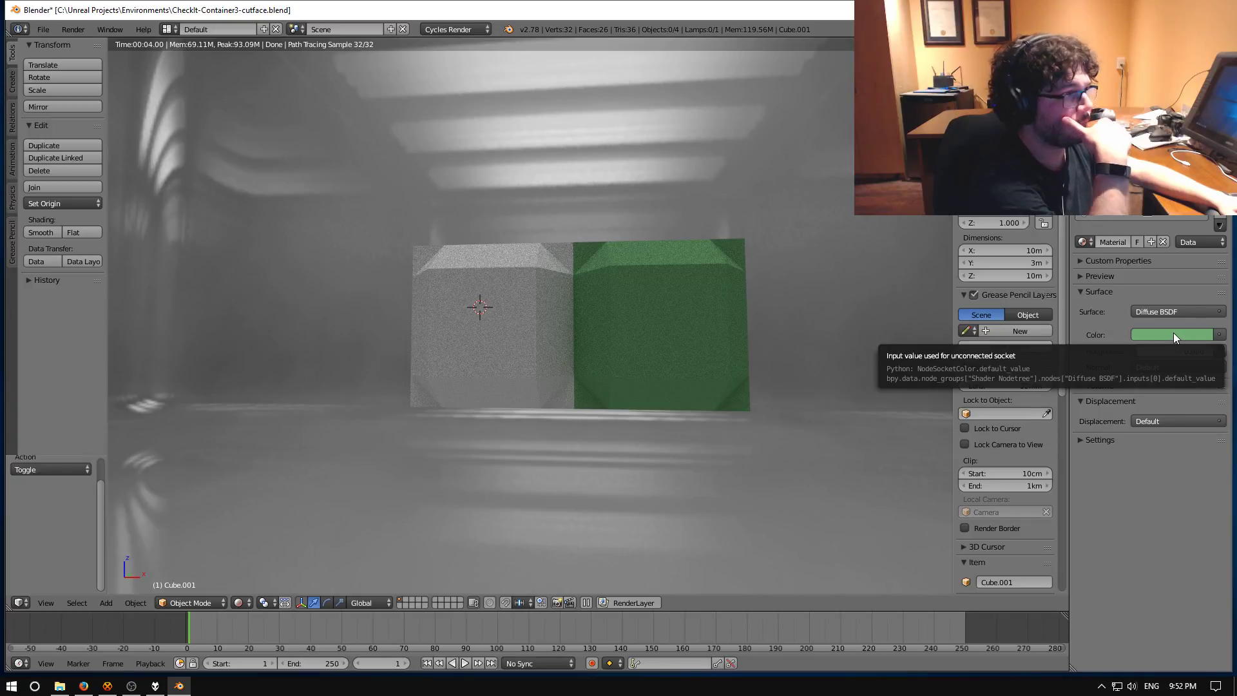
{"action": "left_click", "coordinate": [238, 602]}
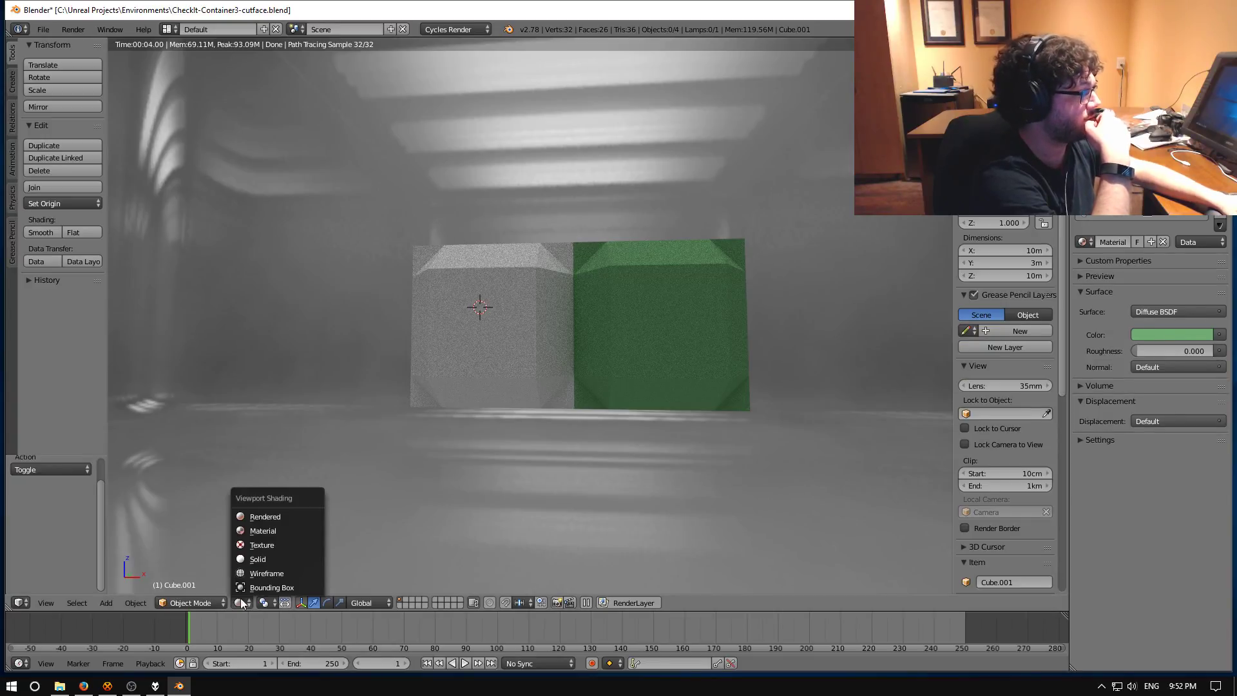
- Switch the viewport to Solid shading and orbit to face the blocks from the front
{"action": "left_click", "coordinate": [255, 531]}
{"action": "middle_click_drag", "start_coordinate": [557, 437], "coordinate": [612, 460]}
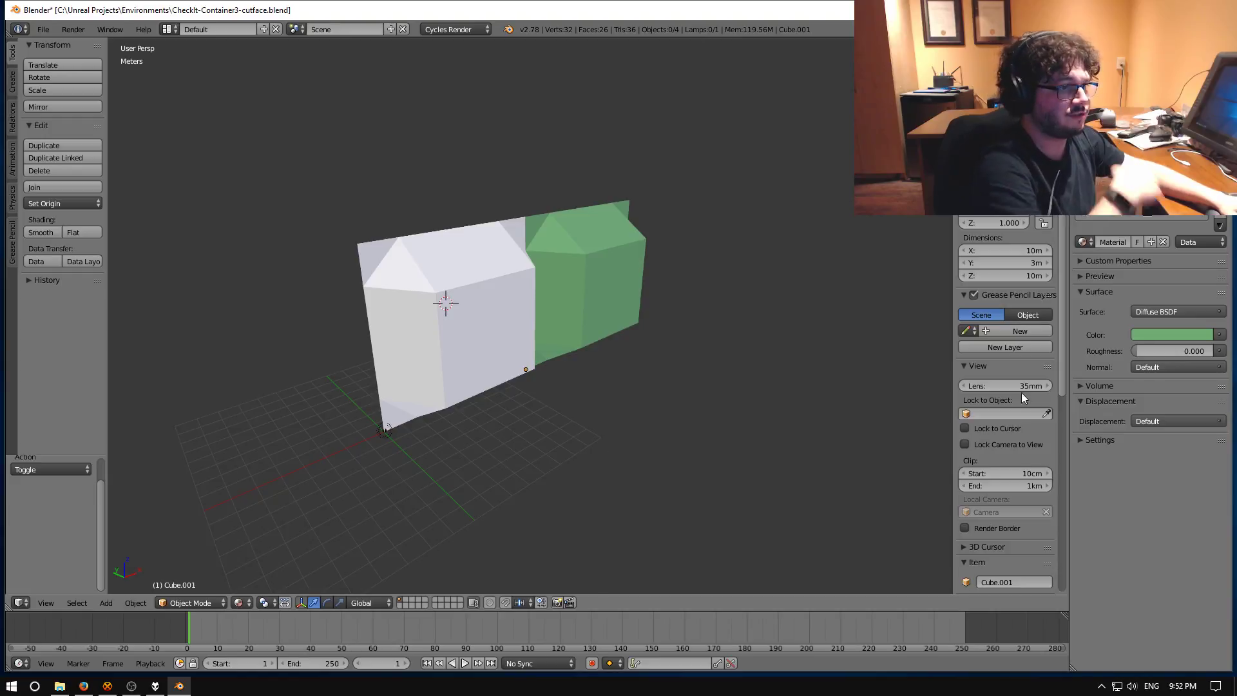
{"action": "middle_click_drag", "start_coordinate": [806, 373], "coordinate": [617, 416]}
- Delete the green block and select the remaining white block
{"action": "right_click", "coordinate": [632, 339]}
{"action": "key", "text": "x"}
{"action": "left_click", "coordinate": [628, 341]}
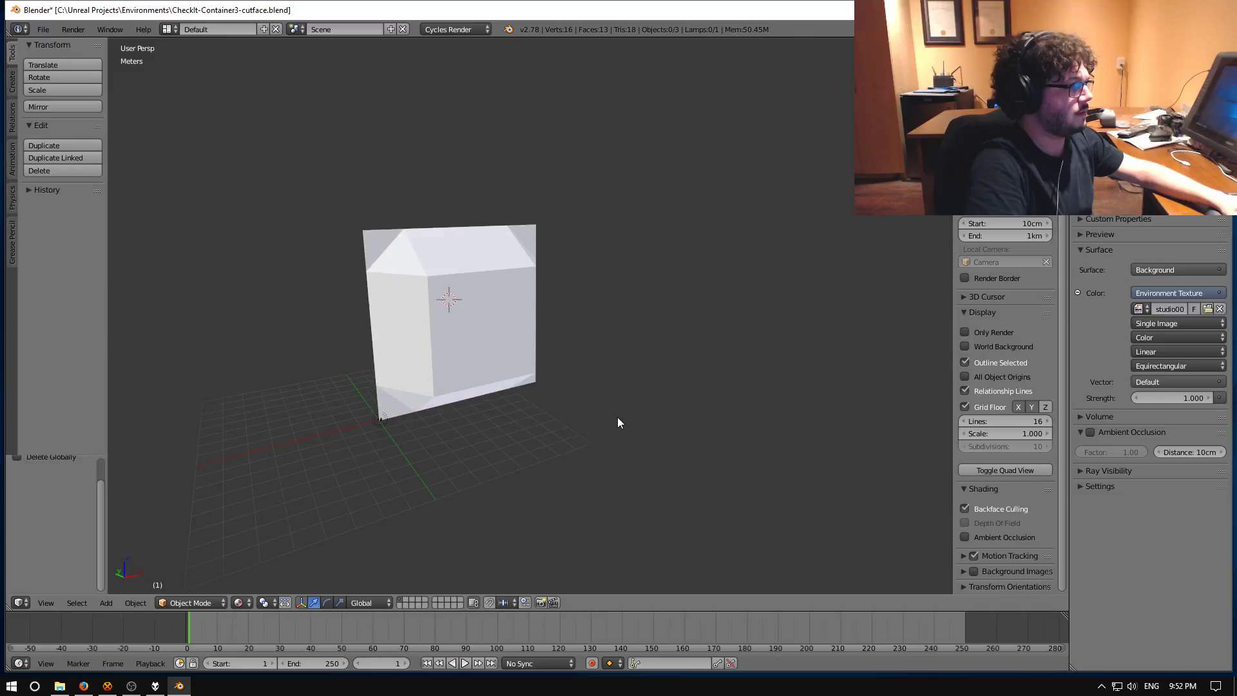
{"action": "right_click", "coordinate": [460, 325]}
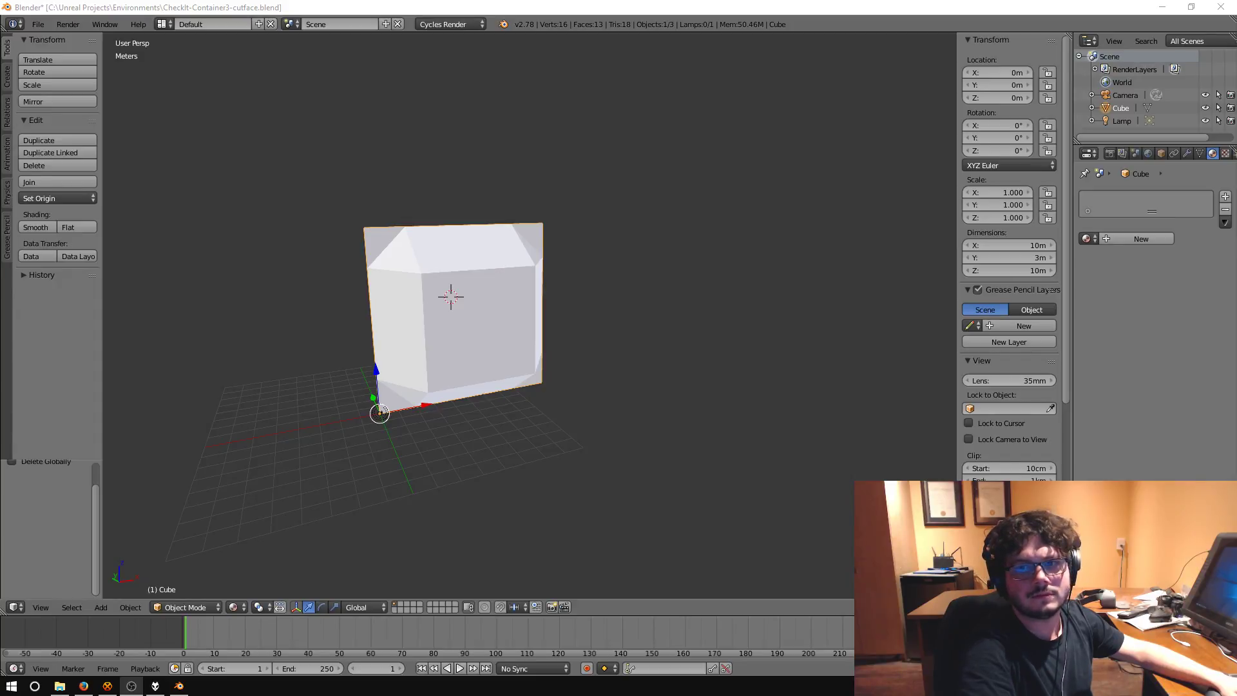
- Split the 3D view and rejoin it, then tear it off into a floating window and close it
{"action": "left_click_drag", "start_coordinate": [1066, 35], "coordinate": [510, 74]}
{"action": "left_click_drag", "start_coordinate": [554, 34], "coordinate": [692, 159]}
{"action": "left_click_drag", "start_coordinate": [779, 276], "coordinate": [768, 299]}
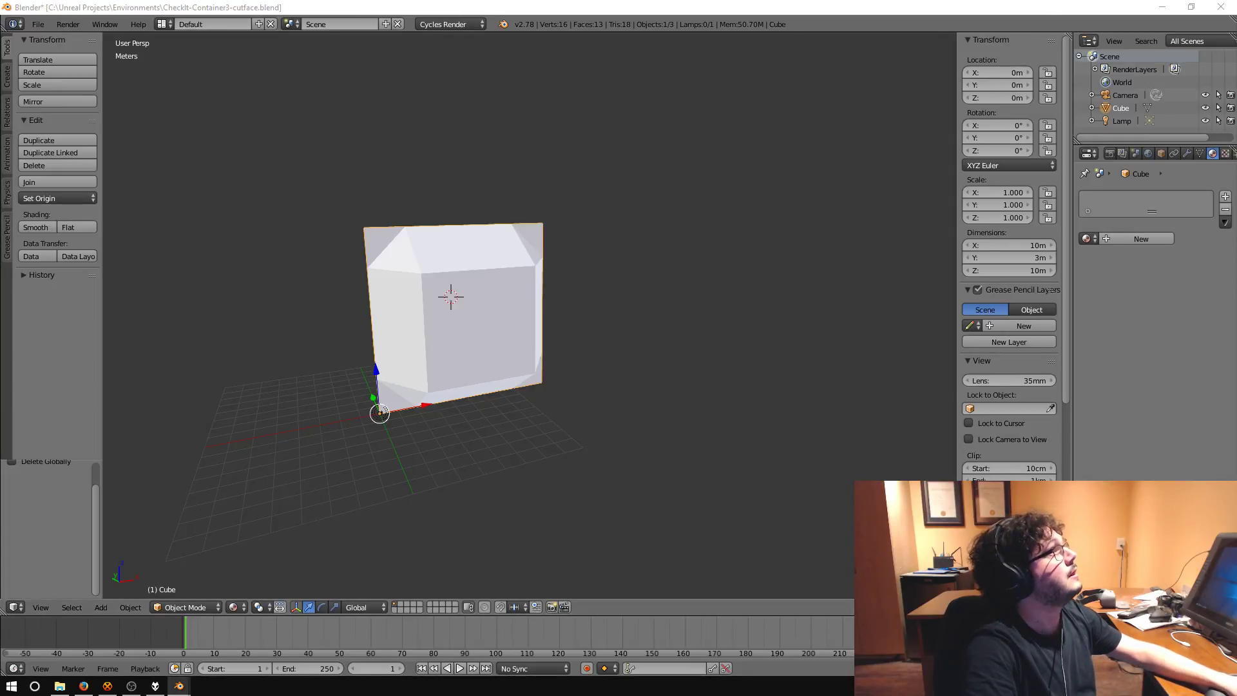
{"action": "left_click_drag", "start_coordinate": [3, 598], "coordinate": [370, 44], "text": "shift"}
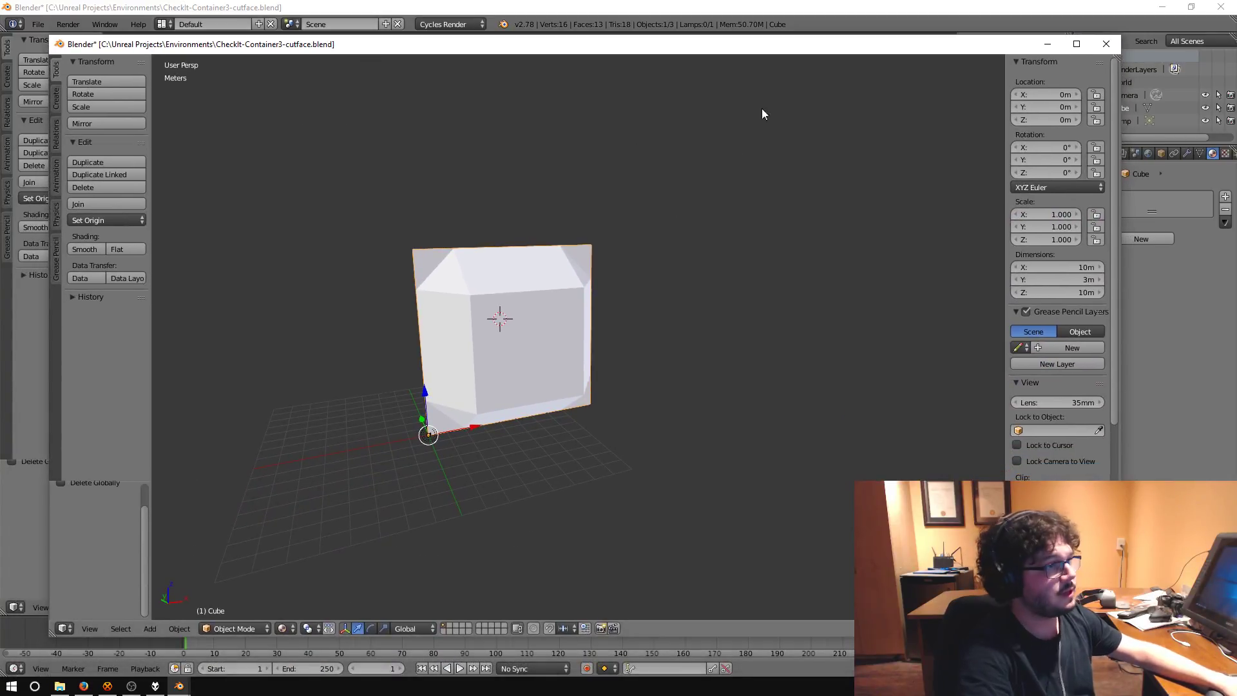
{"action": "left_click_drag", "start_coordinate": [824, 52], "coordinate": [436, 197]}
{"action": "key", "text": "alt+F4"}
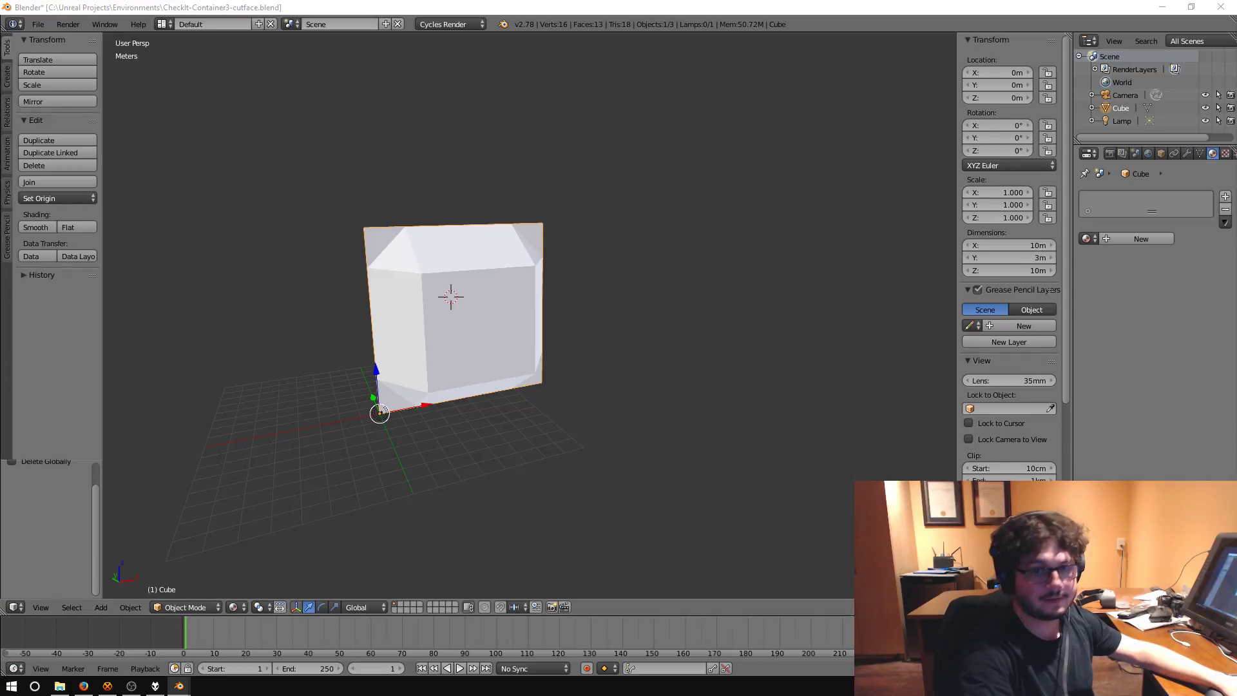
- Restore and re-maximize the Blender main window twice
{"action": "key", "text": "super+Down"}
{"action": "key", "text": "super+Up"}
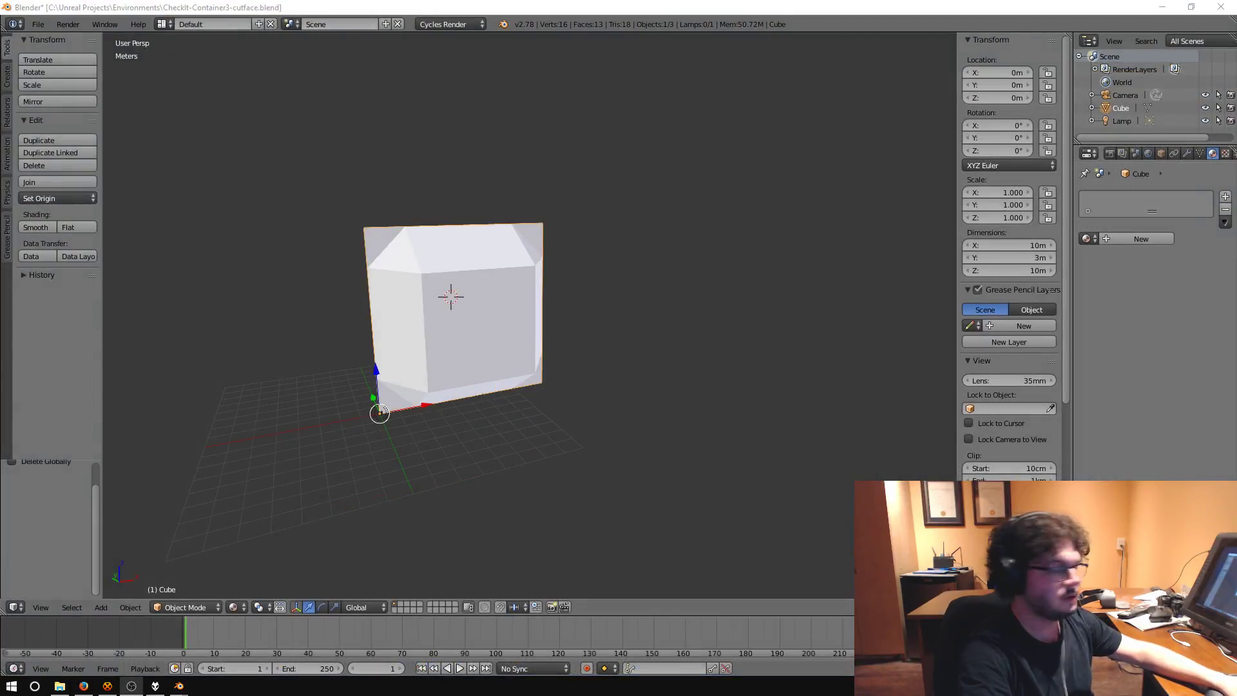
{"action": "key", "text": "super+Down"}
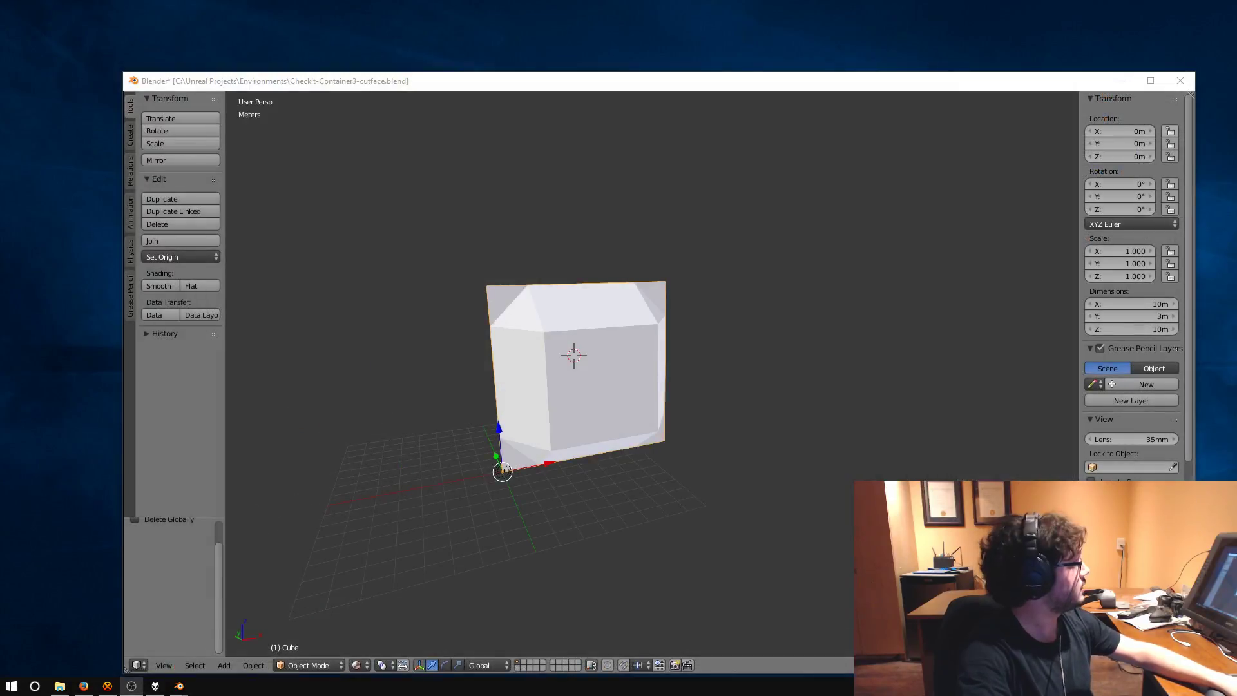
{"action": "key", "text": "super+Up"}
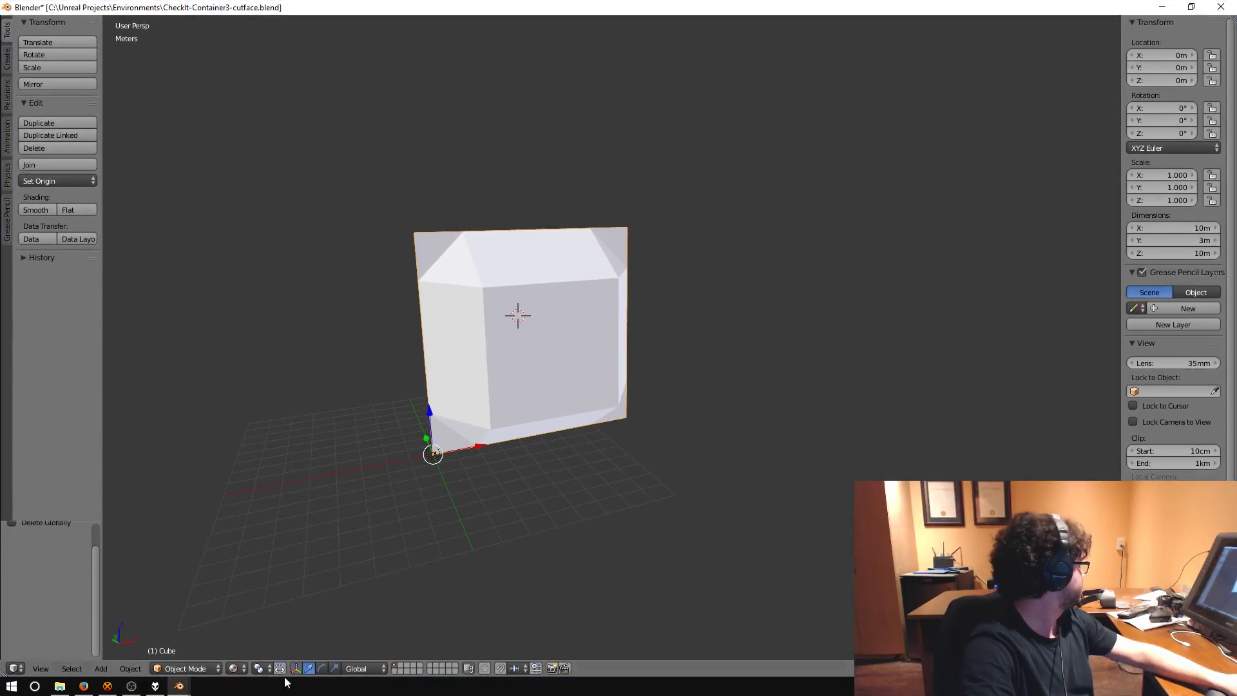
- Turn the 3D view into the UV/Image Editor, unlink the Untitled image, and pan the empty grid
{"action": "left_click", "coordinate": [15, 668]}
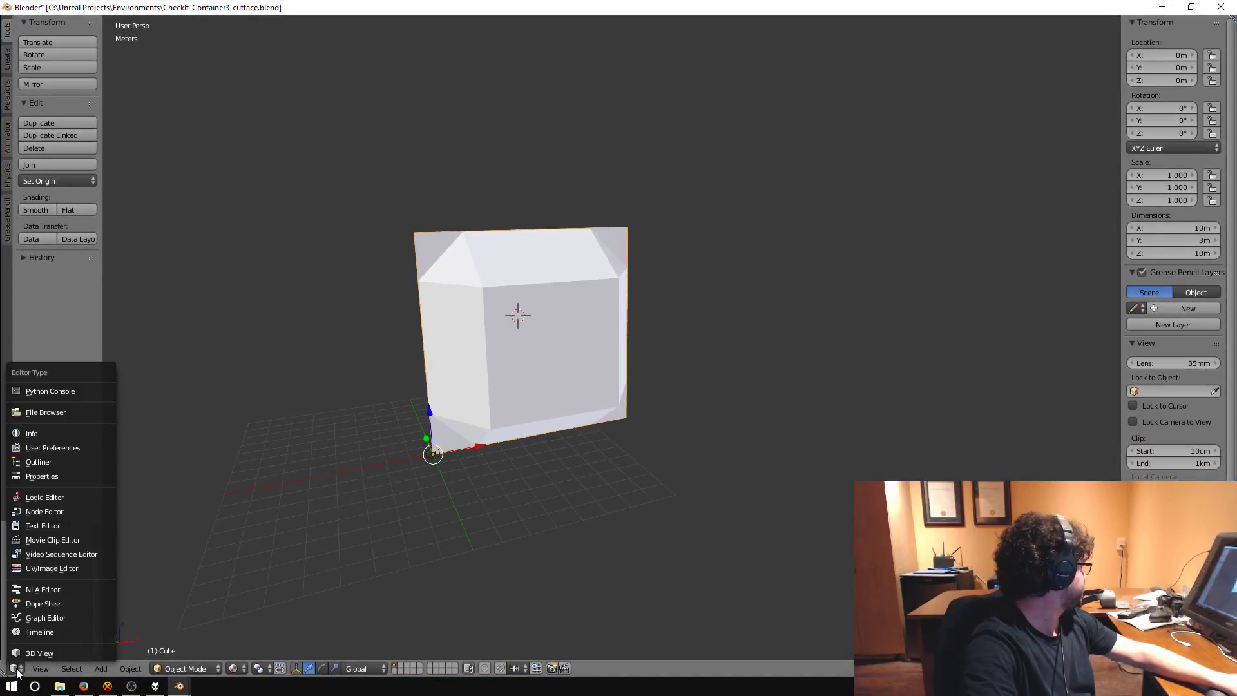
{"action": "left_click", "coordinate": [40, 568]}
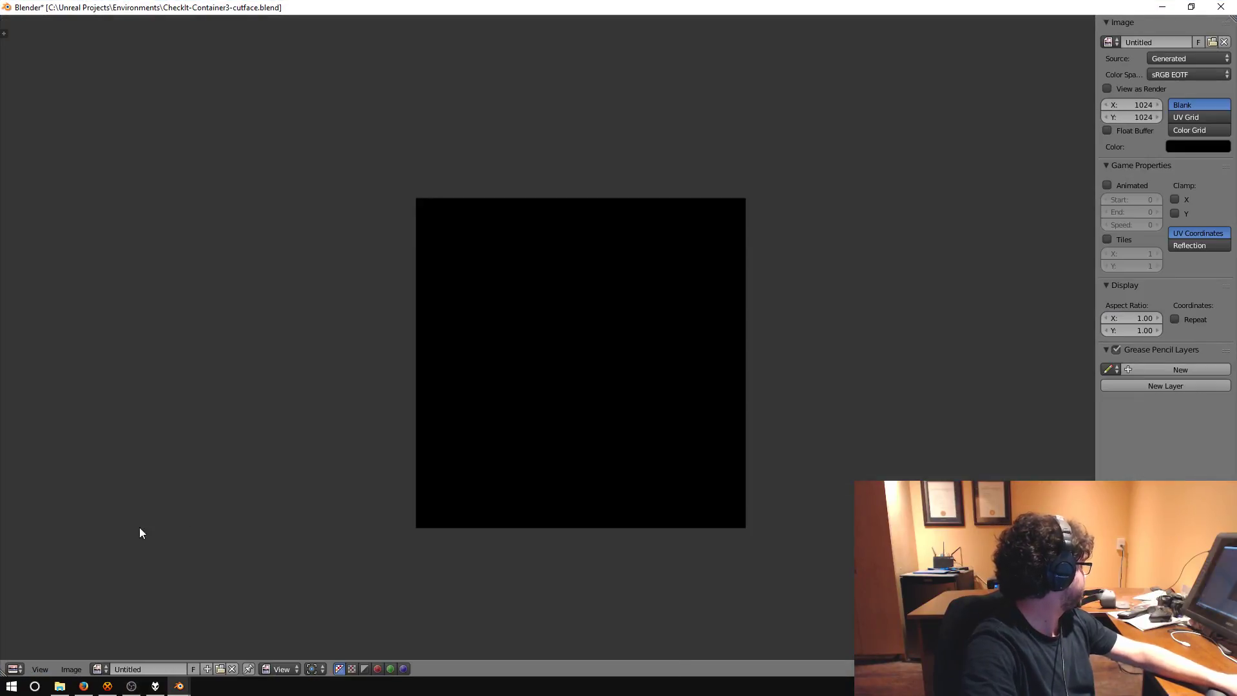
{"action": "left_click", "coordinate": [108, 668]}
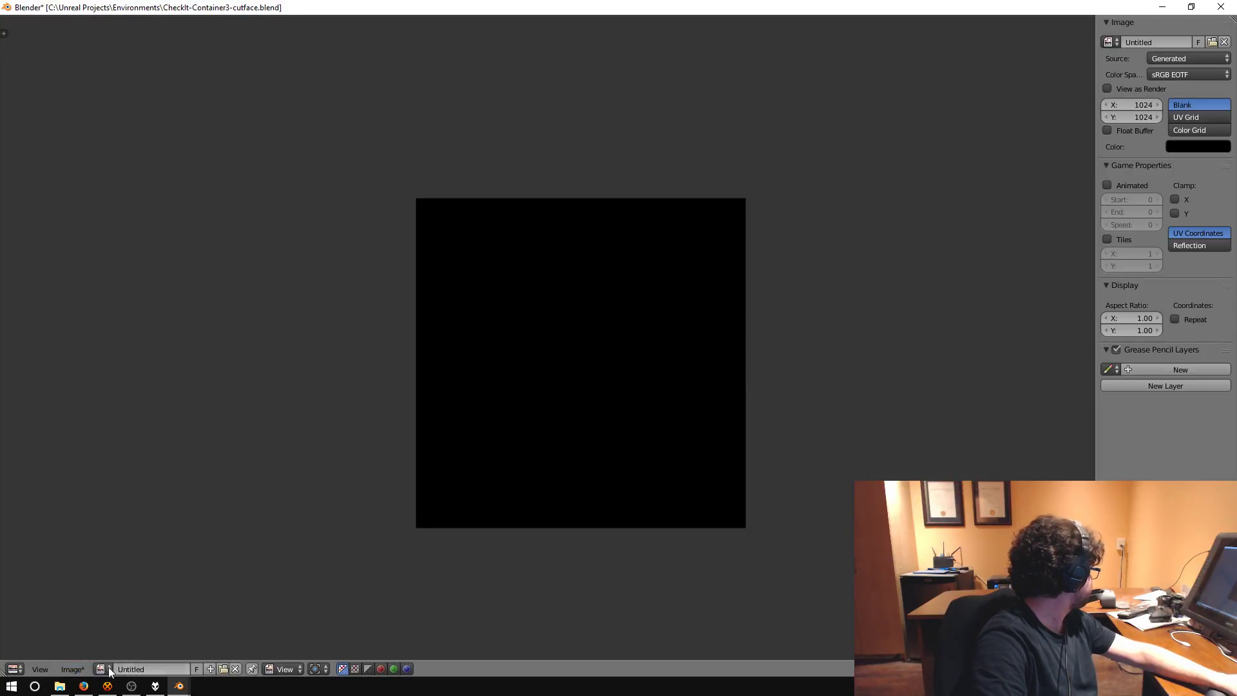
{"action": "left_click", "coordinate": [235, 668]}
{"action": "scroll", "coordinate": [644, 447], "scroll_direction": "up", "scroll_amount": 8}
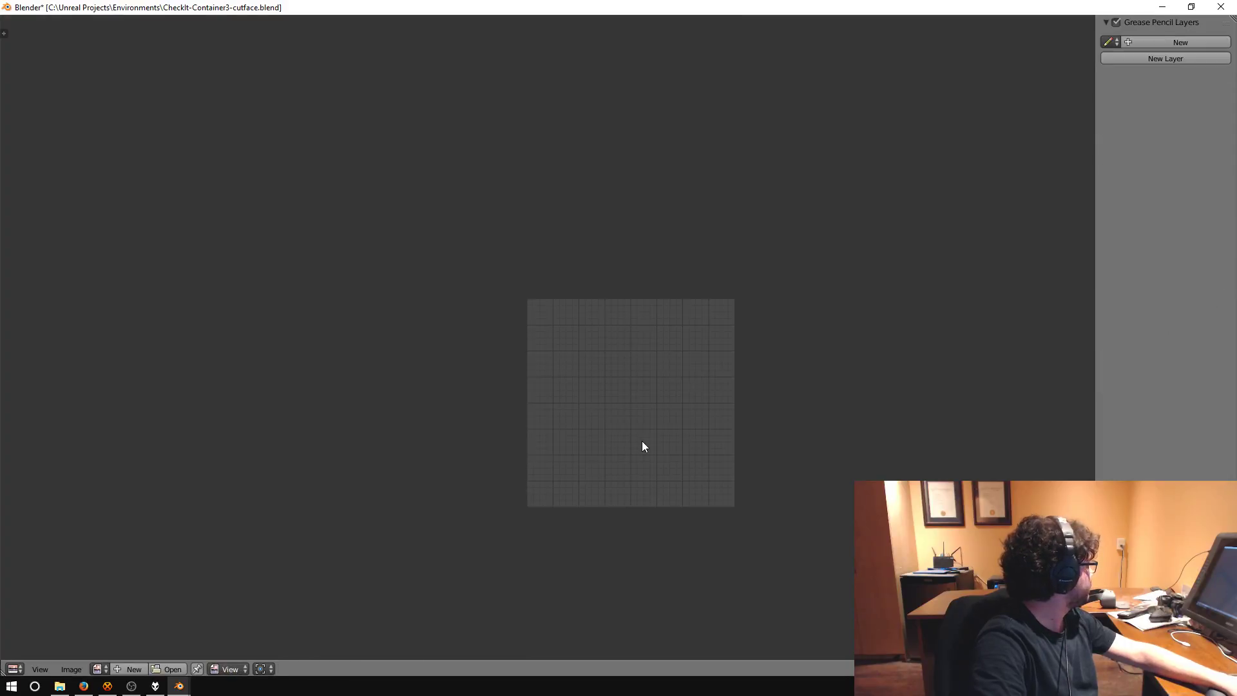
{"action": "scroll", "coordinate": [707, 442], "scroll_direction": "down", "scroll_amount": 3}
{"action": "middle_click_drag", "start_coordinate": [692, 431], "coordinate": [765, 458]}
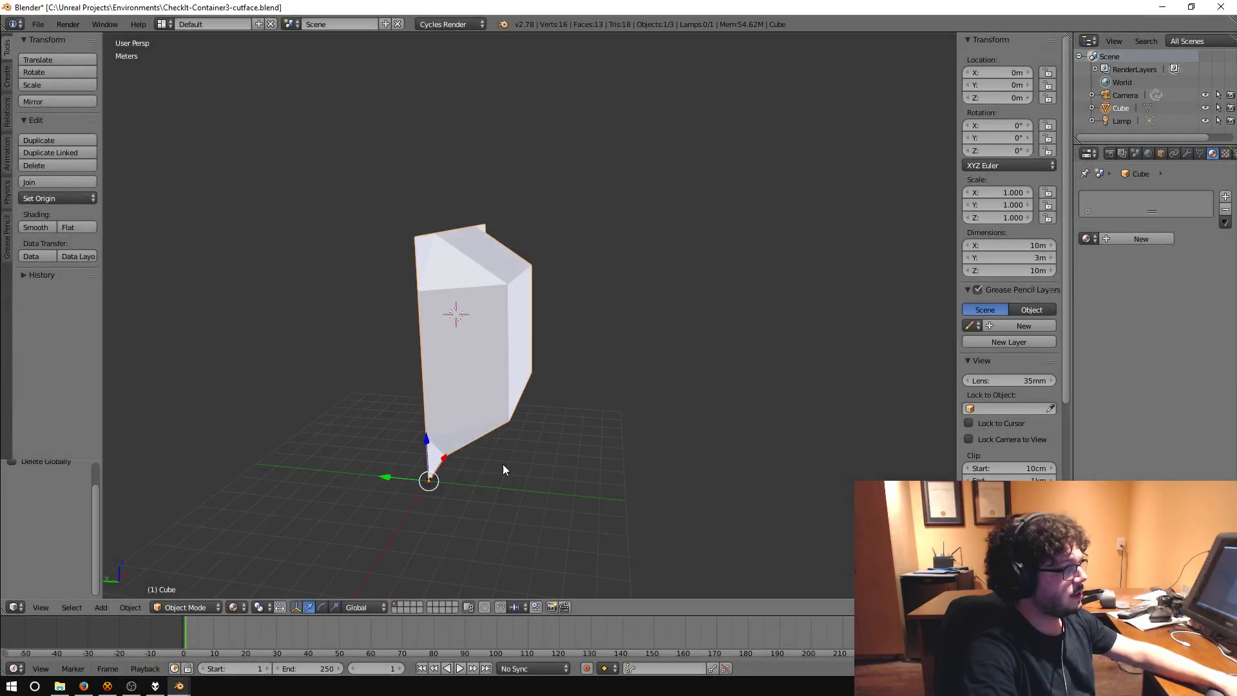
{"action": "middle_click_drag", "start_coordinate": [503, 464], "coordinate": [370, 402]}
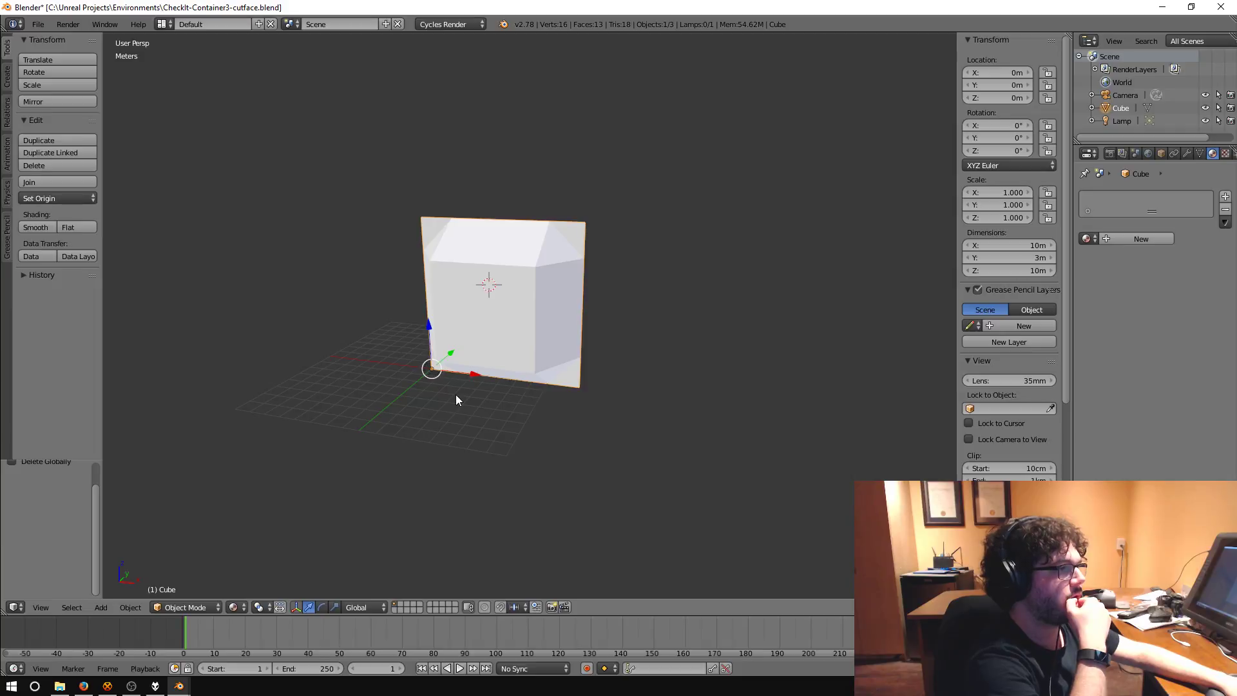
- Orbit from the front view to an angle above the cube and switch it into Edit Mode
{"action": "key", "text": "KP_1"}
{"action": "scroll", "coordinate": [491, 373], "scroll_direction": "up", "scroll_amount": 2}
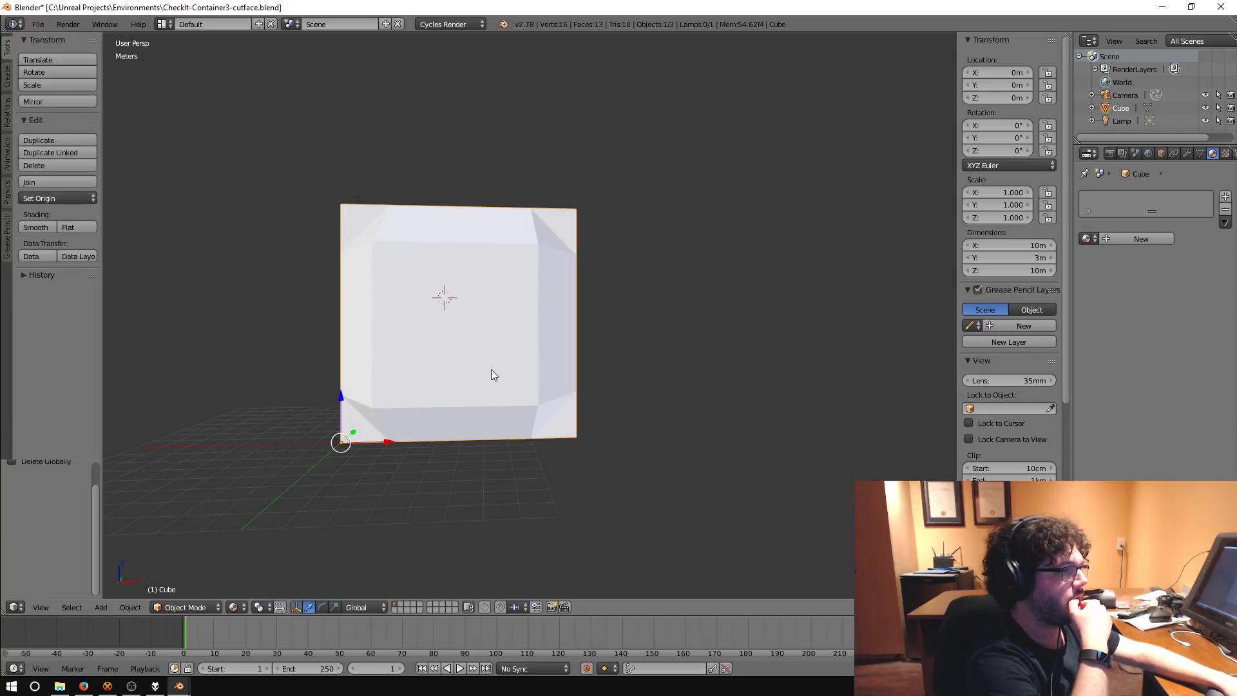
{"action": "scroll", "coordinate": [484, 361], "scroll_direction": "down", "scroll_amount": 1}
{"action": "middle_click_drag", "start_coordinate": [483, 361], "coordinate": [515, 385]}
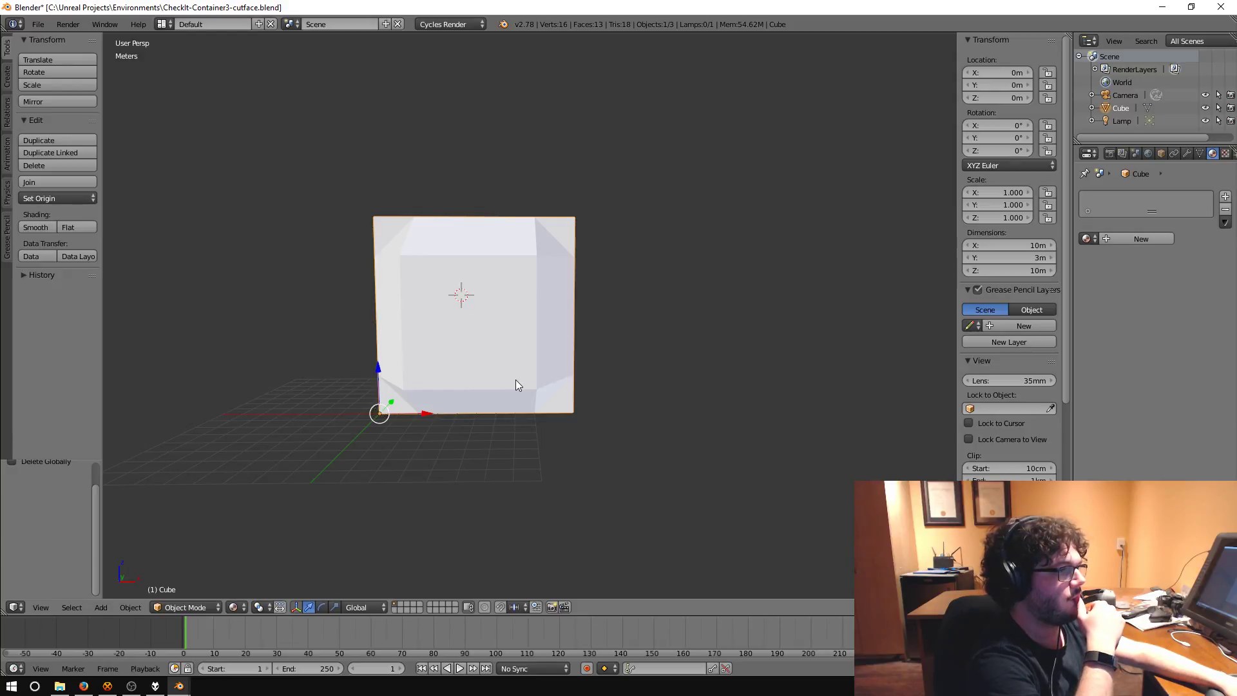
{"action": "middle_click_drag", "start_coordinate": [515, 386], "coordinate": [585, 400]}
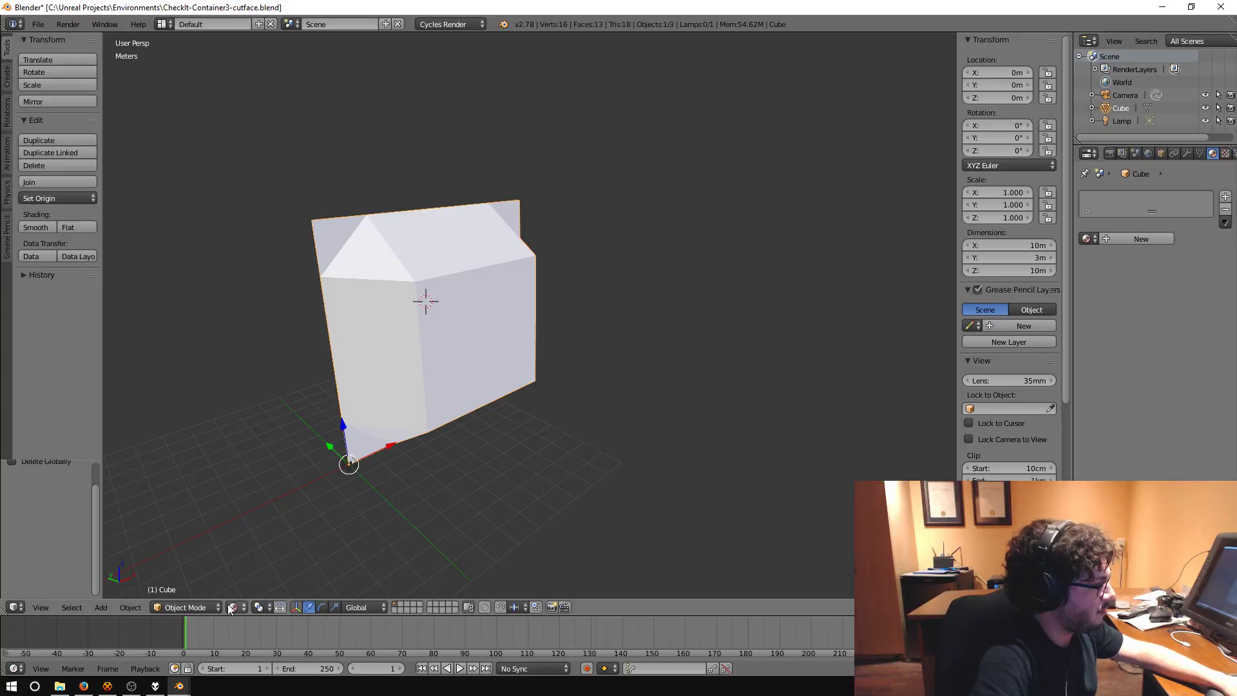
{"action": "left_click", "coordinate": [194, 606]}
{"action": "left_click", "coordinate": [200, 575]}
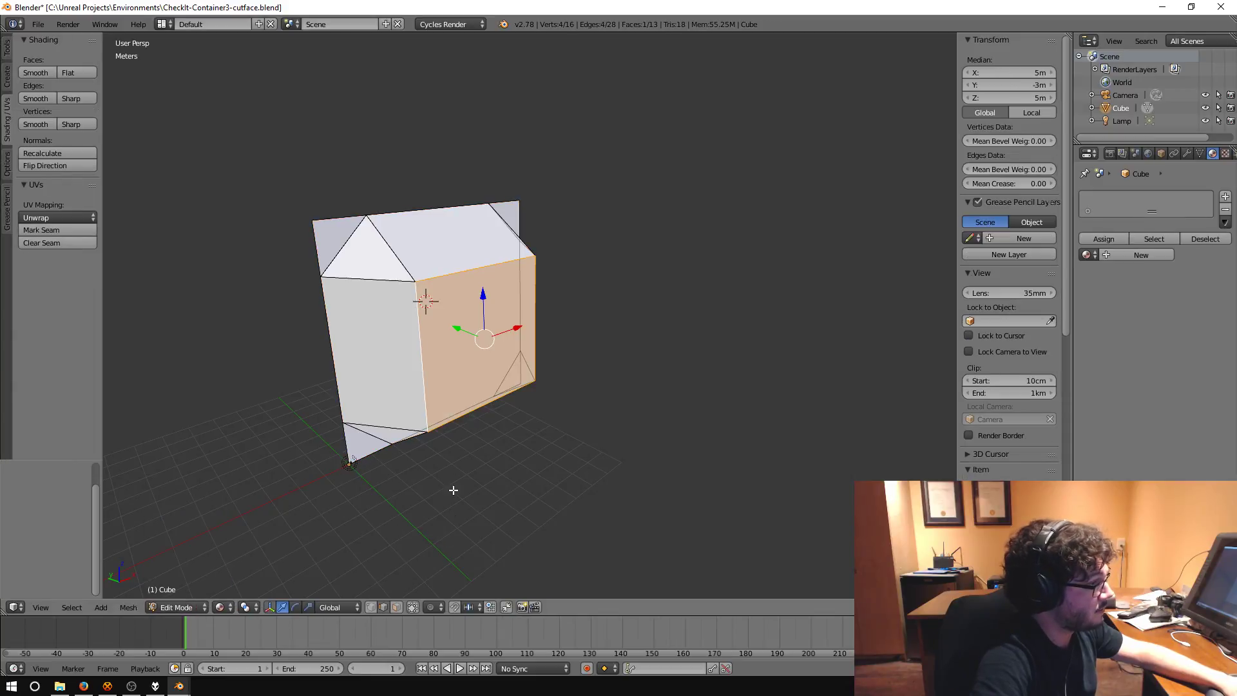
- Select the top and bevel edges of the block
{"action": "right_click", "coordinate": [456, 274]}
{"action": "middle_click_drag", "start_coordinate": [453, 489], "coordinate": [547, 324]}
{"action": "right_click", "coordinate": [562, 224], "text": "shift"}
{"action": "right_click", "coordinate": [527, 405], "text": "shift"}
{"action": "middle_click_drag", "start_coordinate": [527, 406], "coordinate": [588, 466]}
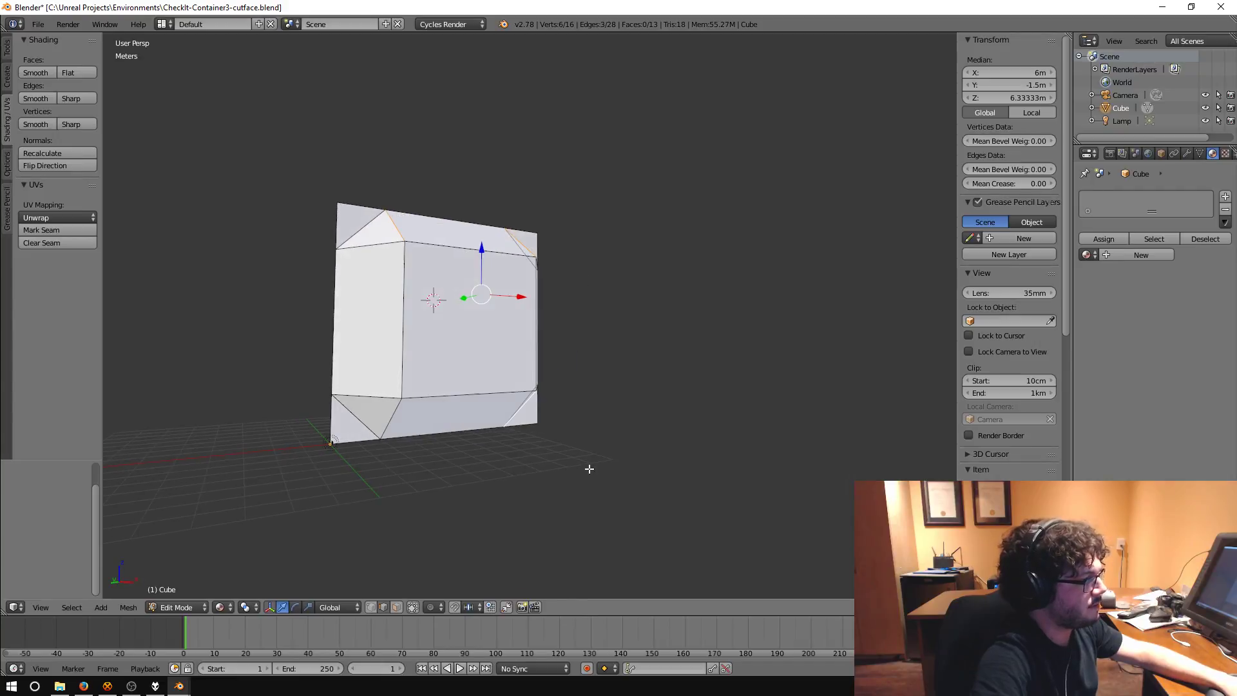
{"action": "right_click", "coordinate": [389, 412], "text": "shift"}
{"action": "middle_click_drag", "start_coordinate": [389, 413], "coordinate": [398, 380]}
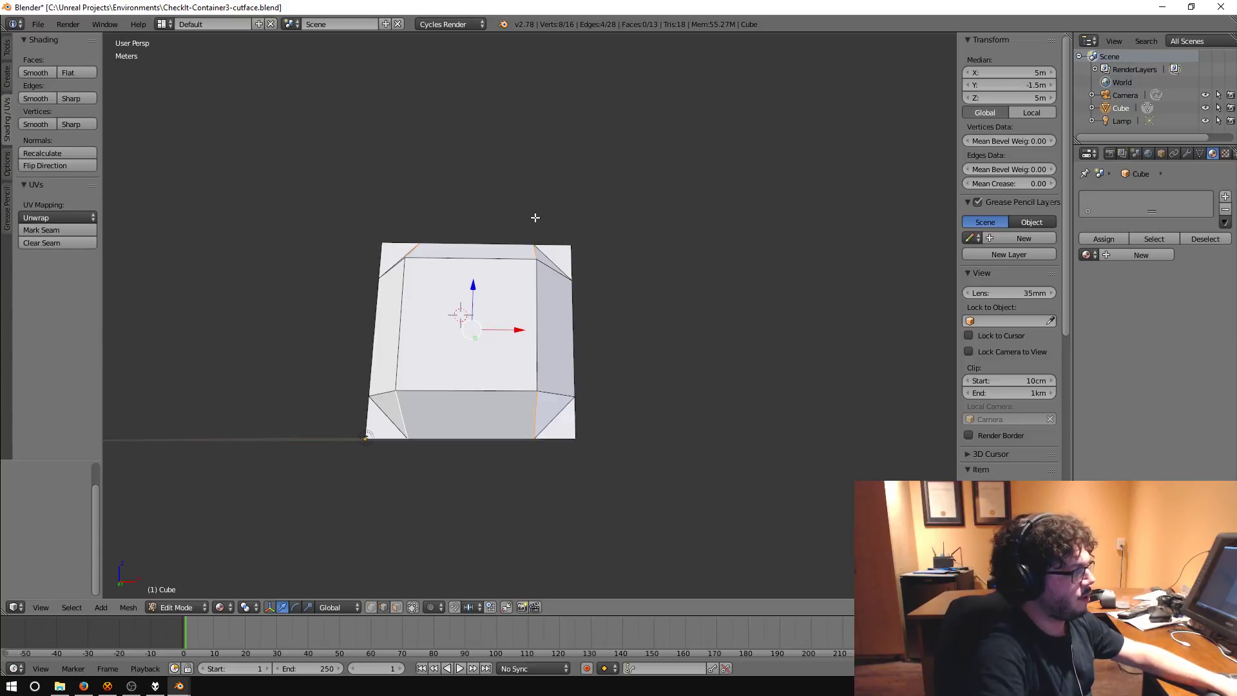
- Mark the selected edges as seams with 'mark seam', check them, and select the whole mesh
{"action": "key", "text": "space"}
{"action": "type", "text": "mark seam"}
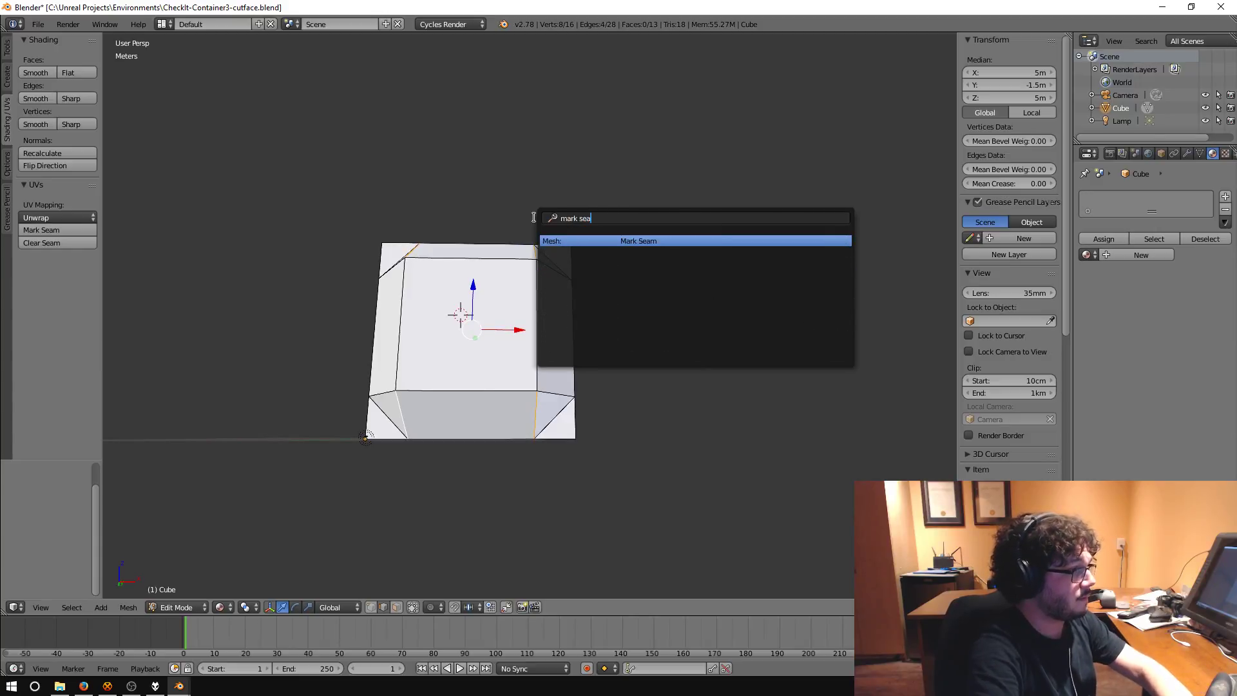
{"action": "key", "text": "Return"}
{"action": "middle_click_drag", "start_coordinate": [536, 213], "coordinate": [452, 345]}
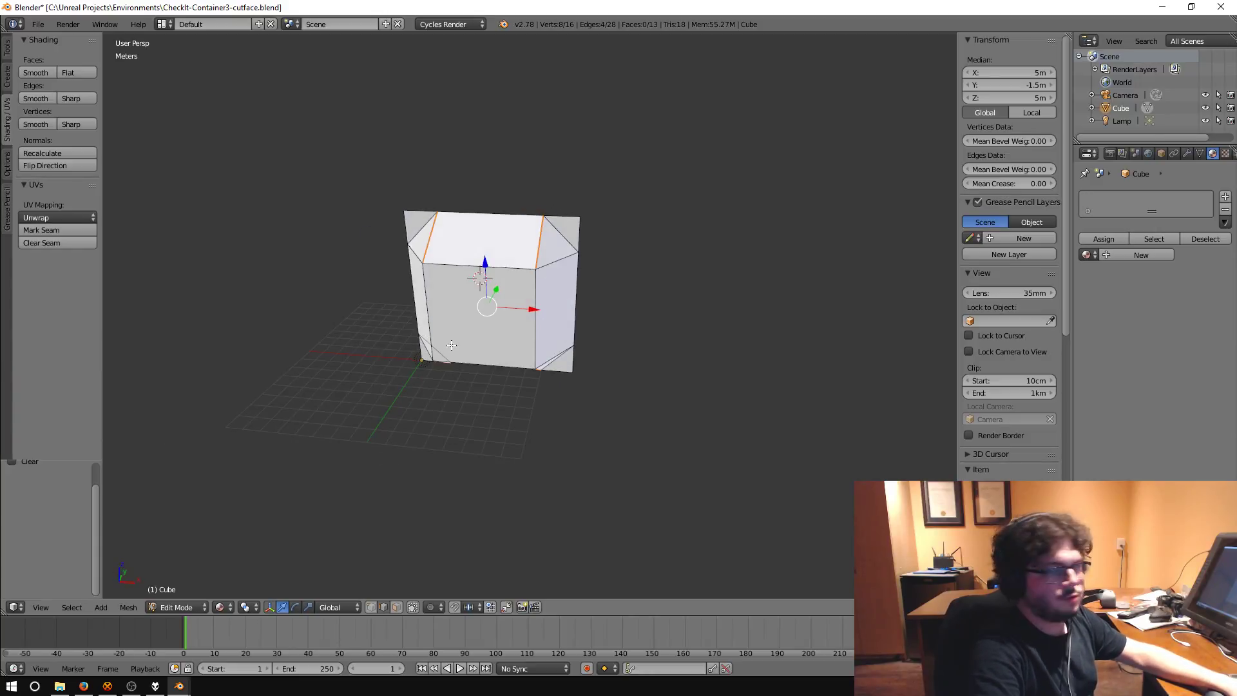
{"action": "middle_click_drag", "start_coordinate": [538, 373], "coordinate": [469, 371]}
{"action": "key", "text": "a"}
{"action": "key", "text": "a"}
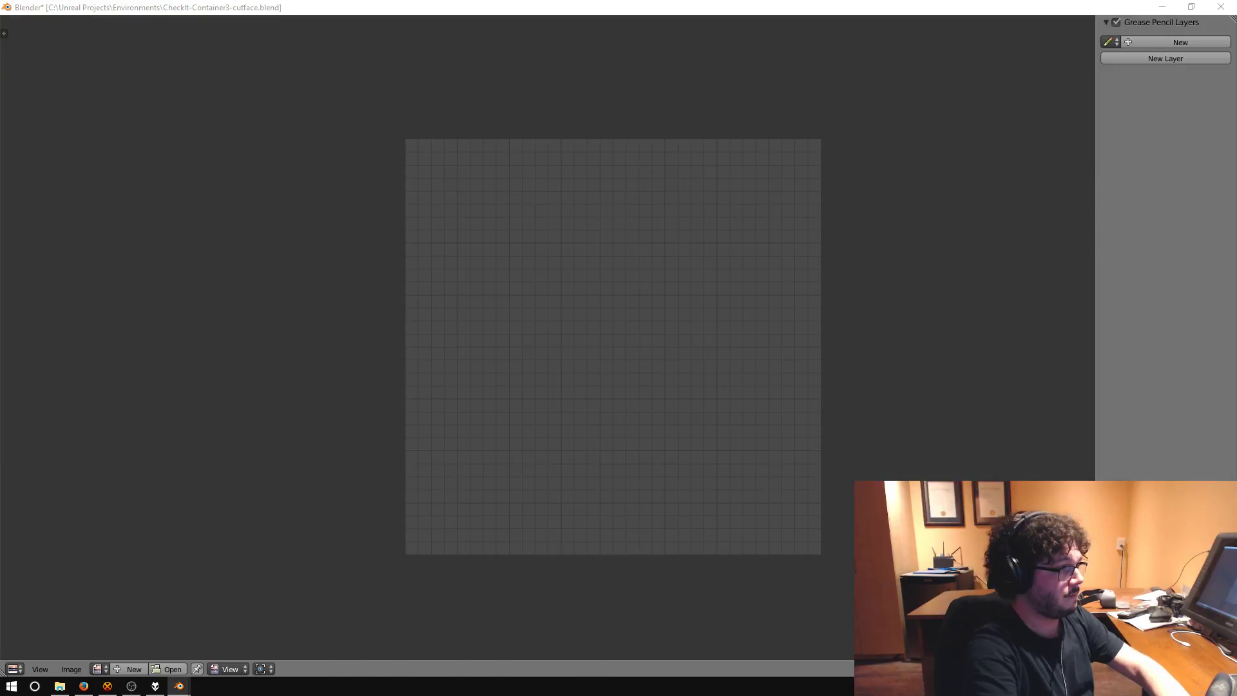
- Inspect the unwrapped layout in the maximized UV editor, placing the 2D cursor and deselecting all
{"action": "key", "text": "Tab"}
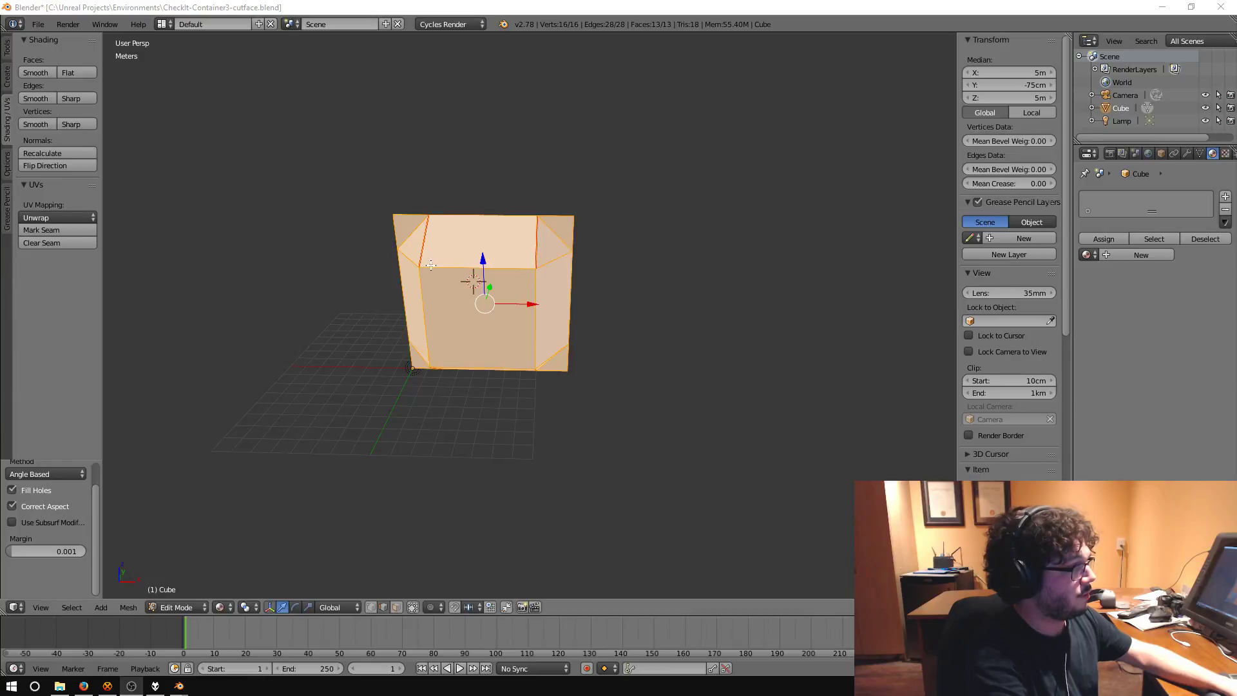
{"action": "middle_click_drag", "start_coordinate": [430, 265], "coordinate": [540, 237]}
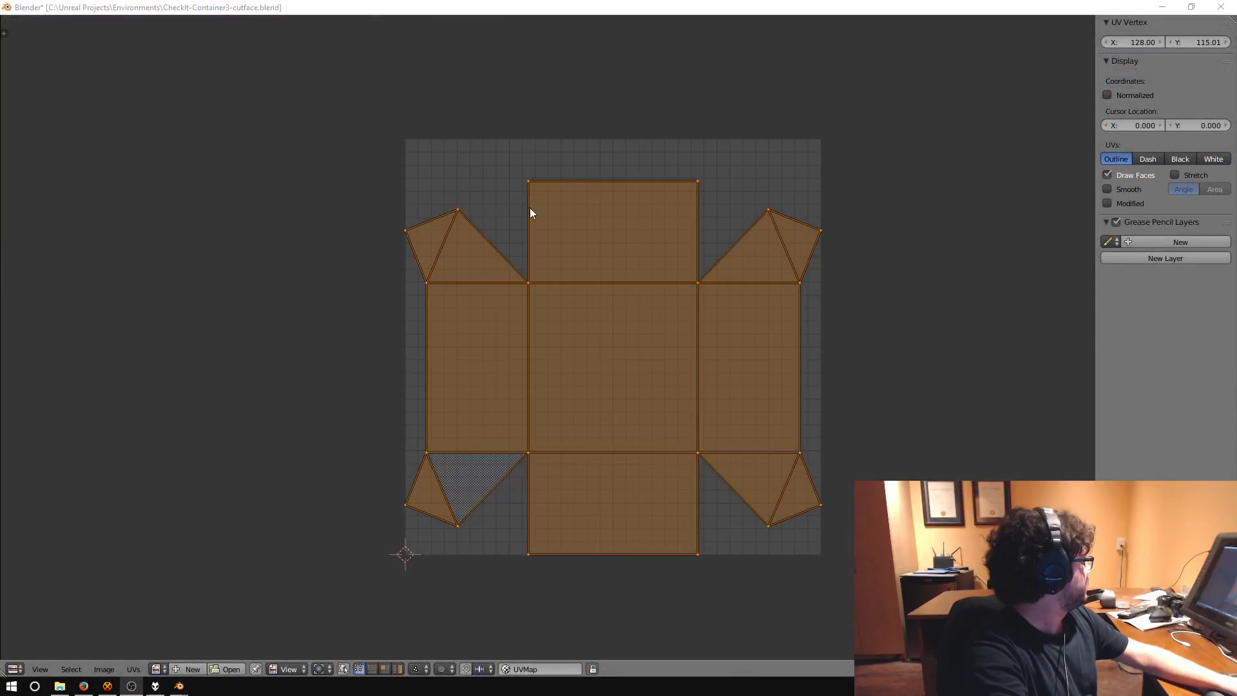
{"action": "left_click", "coordinate": [500, 261]}
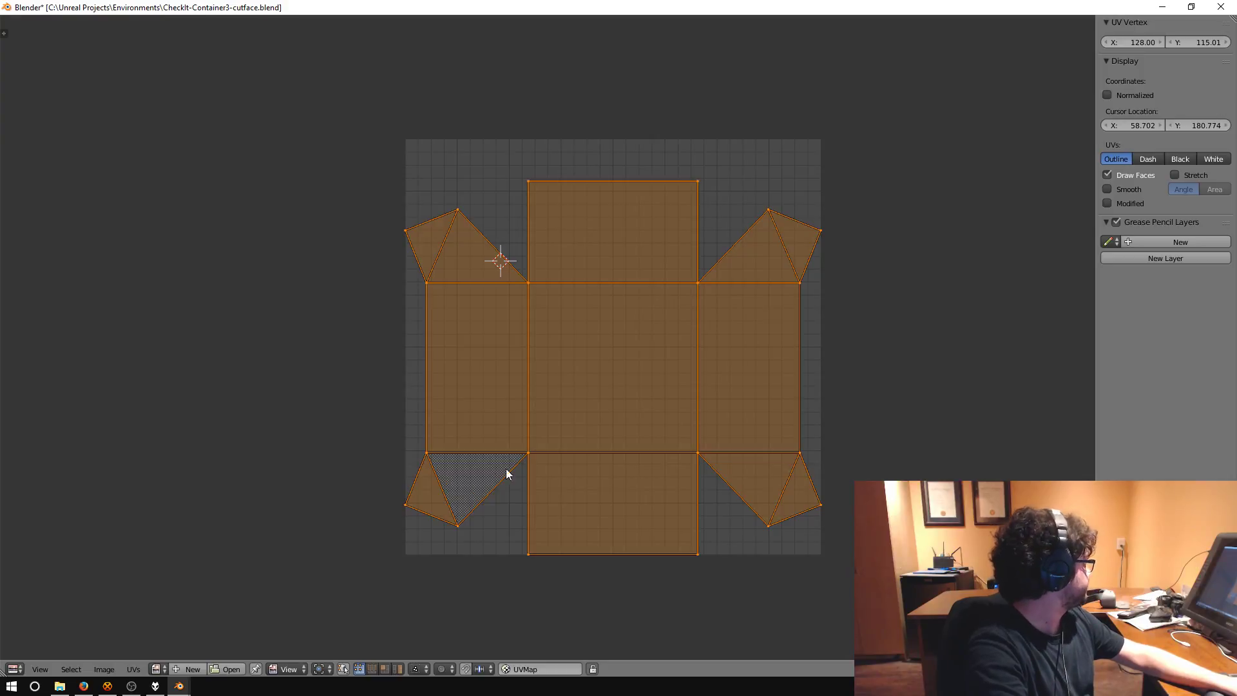
{"action": "key", "text": "a"}
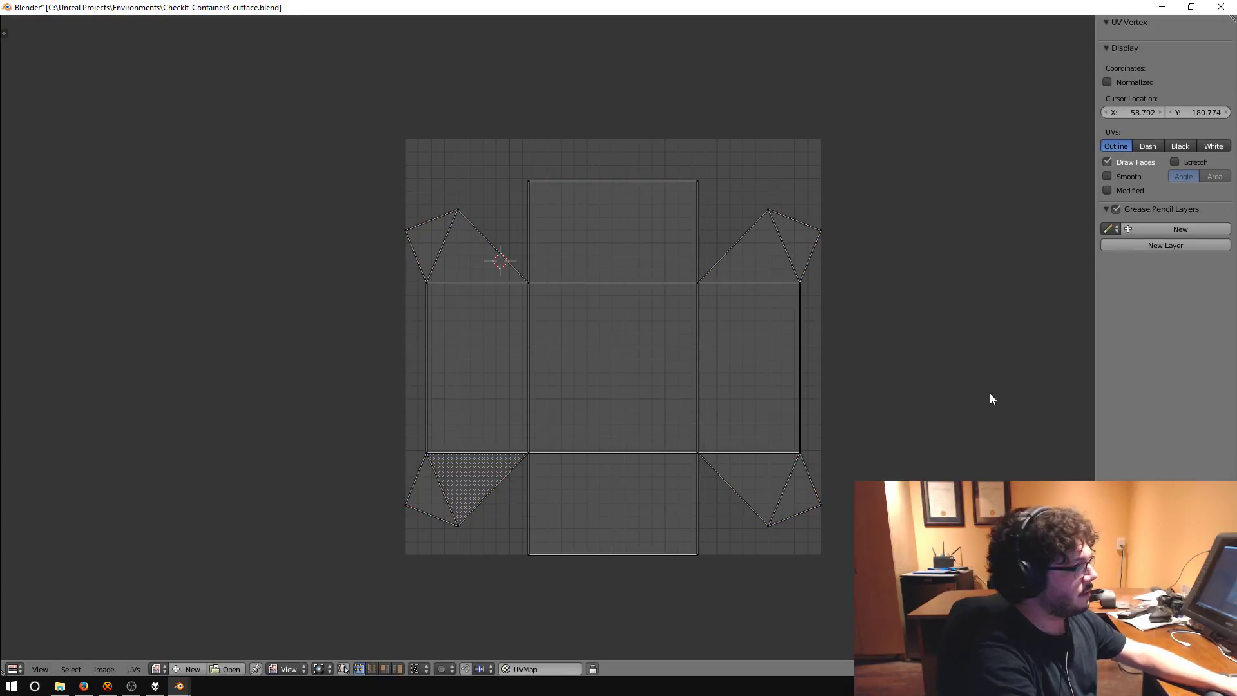
- Toggle between the Default screen and the full-window UV editor, ending in the 3D view
{"action": "key", "text": "ctrl+space"}
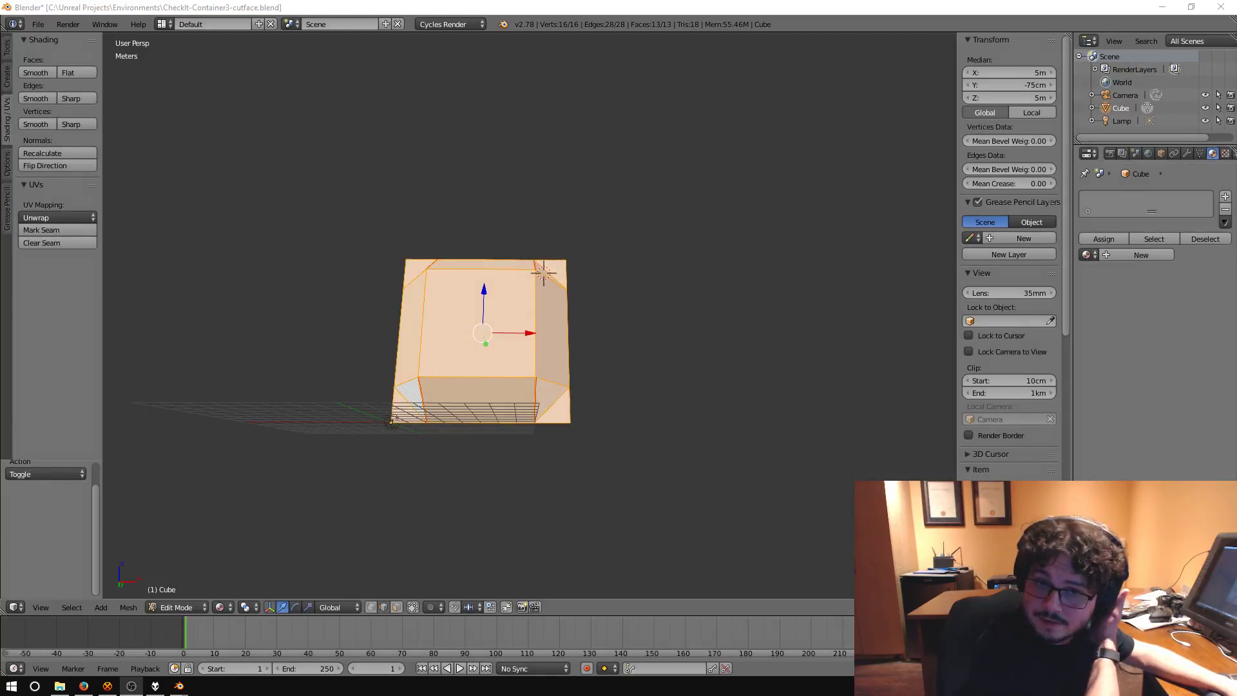
{"action": "middle_click_drag", "start_coordinate": [322, 348], "coordinate": [491, 450]}
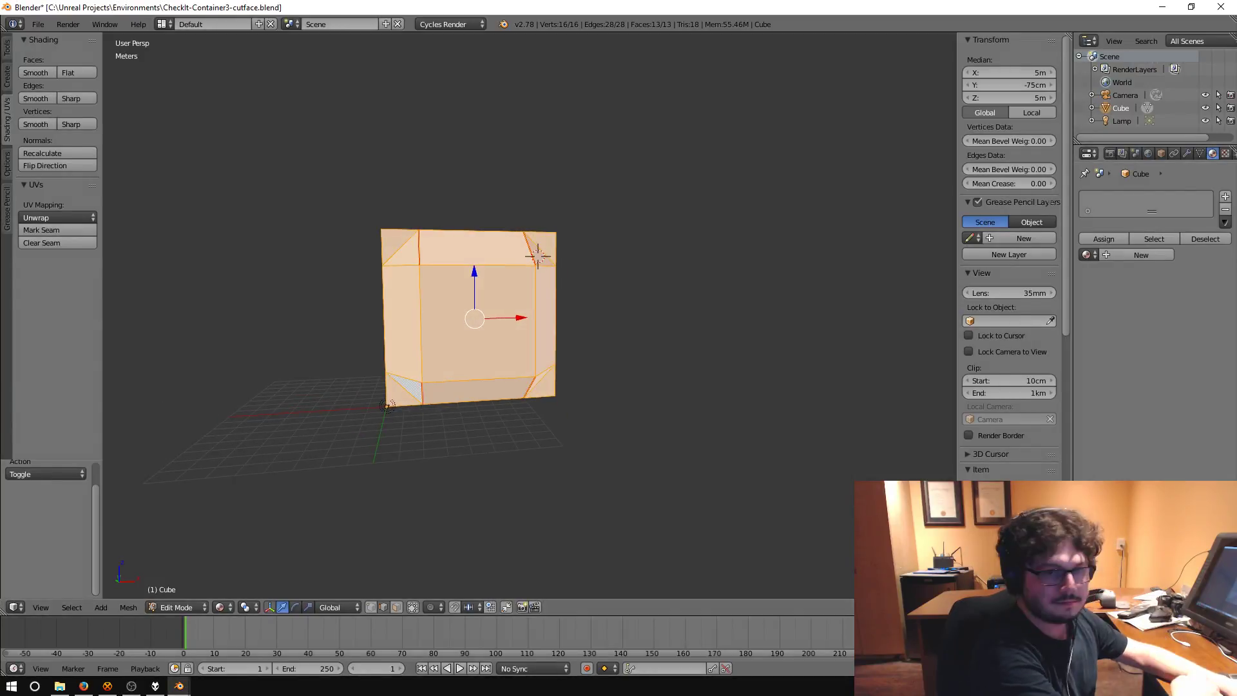
{"action": "key", "text": "ctrl+space"}
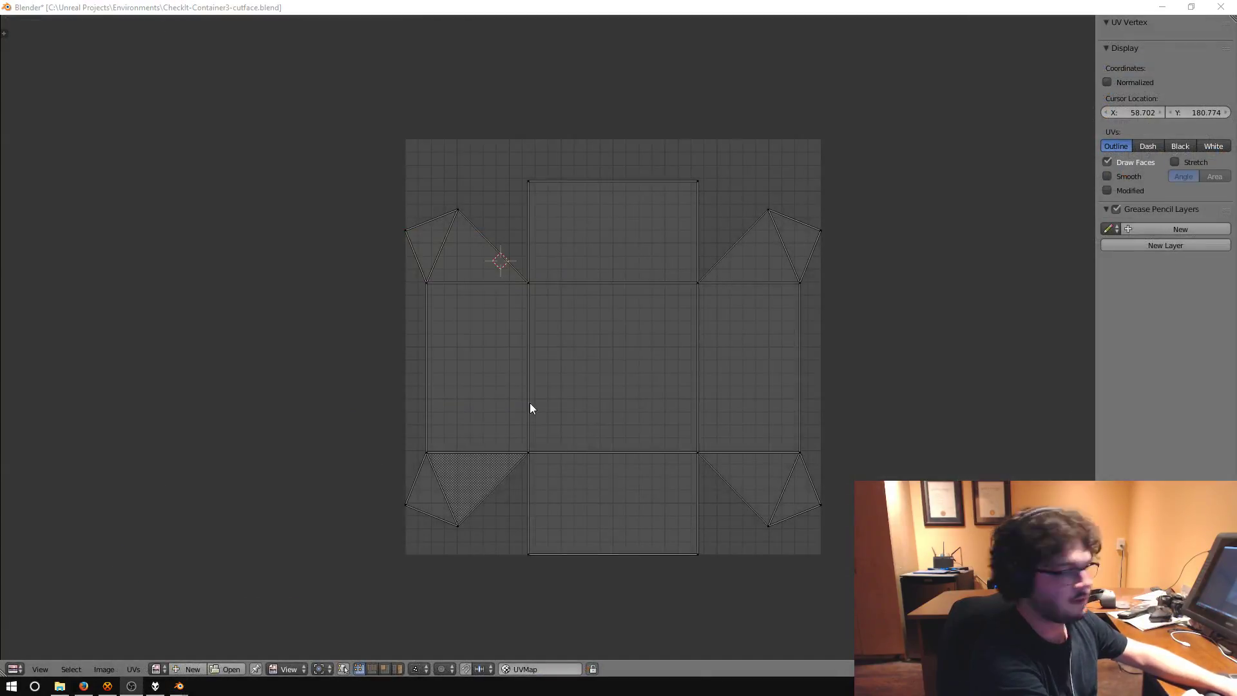
{"action": "key", "text": "ctrl+space"}
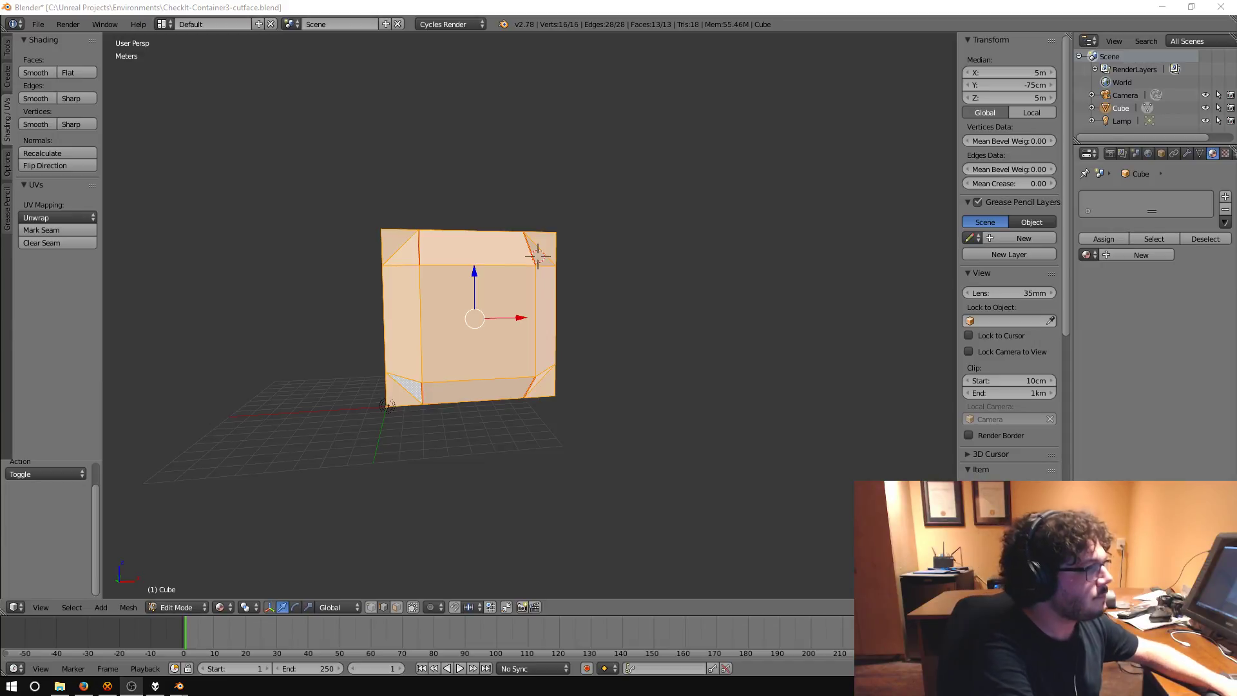
- Orbit the 3D viewport around the block
{"action": "middle_click_drag", "start_coordinate": [613, 326], "coordinate": [503, 349]}
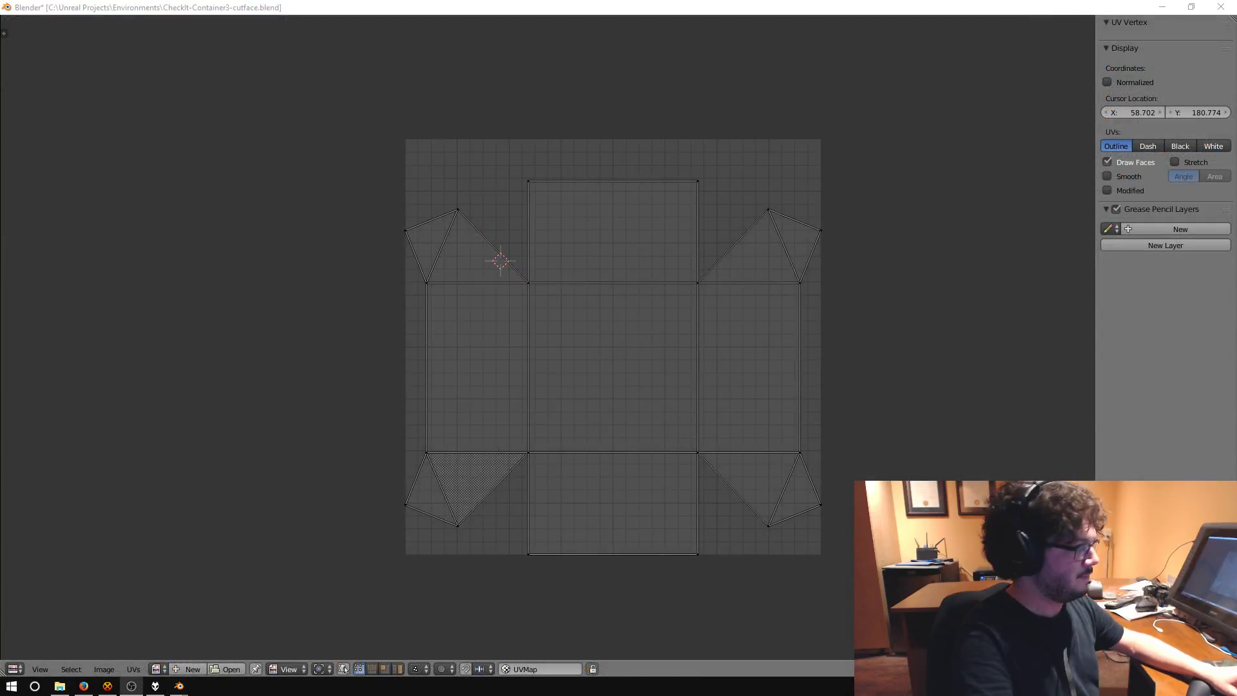
- Select all UV faces, then orbit the 3D view to a front-facing angle on the block
{"action": "middle_click_drag", "start_coordinate": [1013, 442], "coordinate": [1034, 420]}
{"action": "key", "text": "a"}
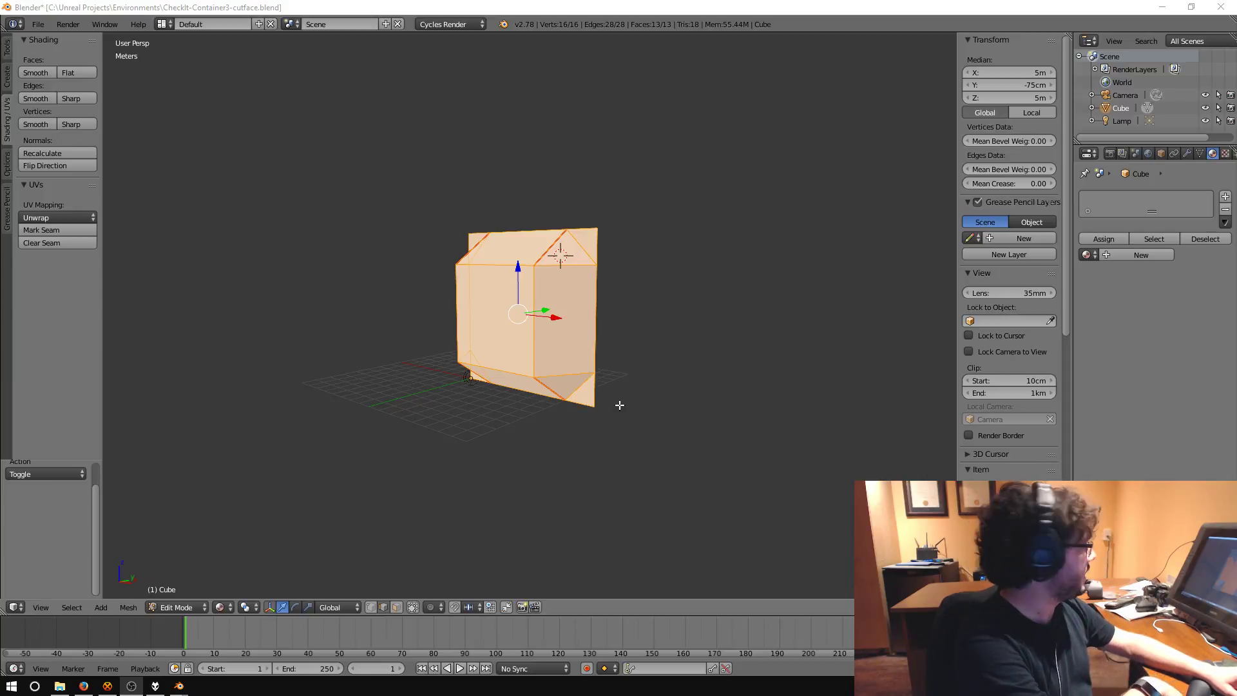
{"action": "middle_click_drag", "start_coordinate": [696, 379], "coordinate": [735, 398]}
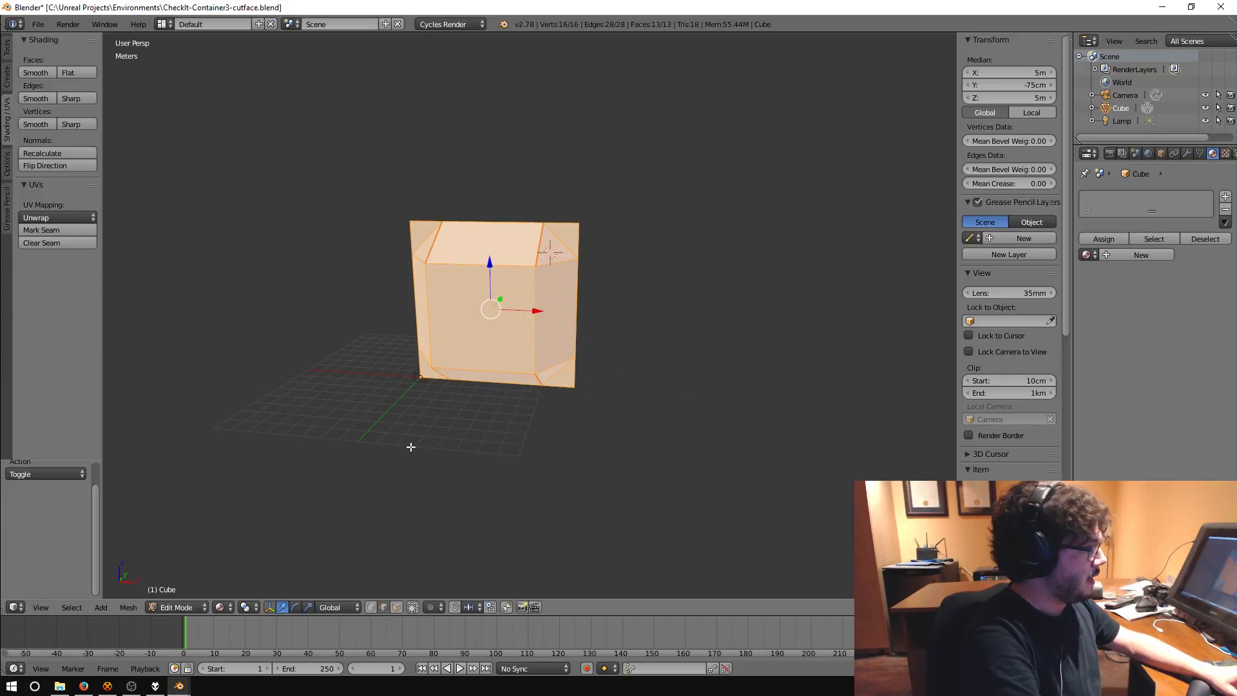
- Save the file, save it again as CheckIt-Container3-crossstreammaybe.blend, and switch to Firefox
{"action": "key", "text": "ctrl+s"}
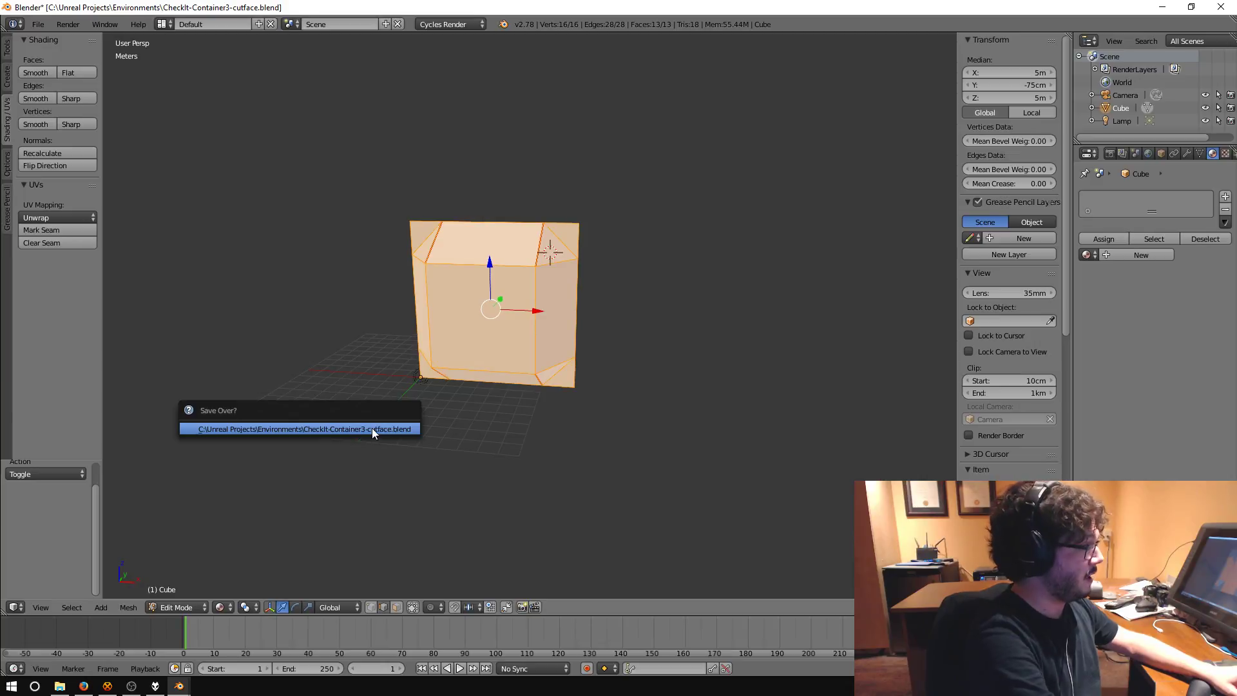
{"action": "left_click", "coordinate": [372, 428]}
{"action": "left_click", "coordinate": [38, 24]}
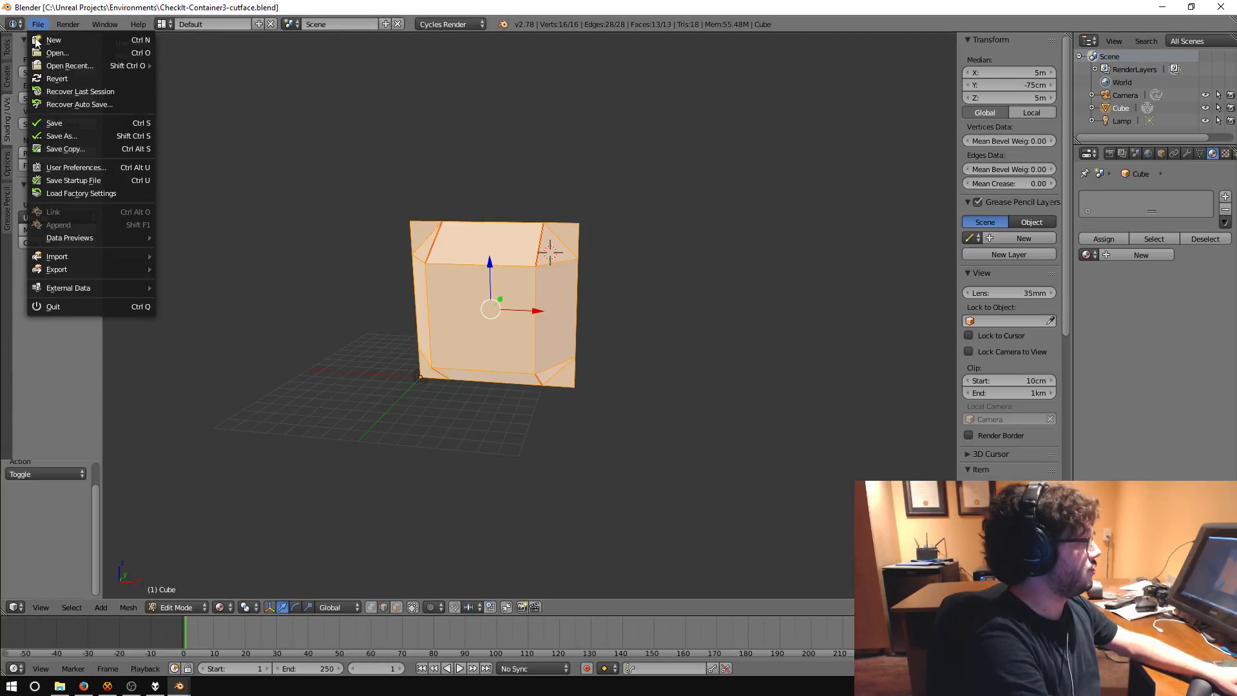
{"action": "left_click", "coordinate": [56, 138]}
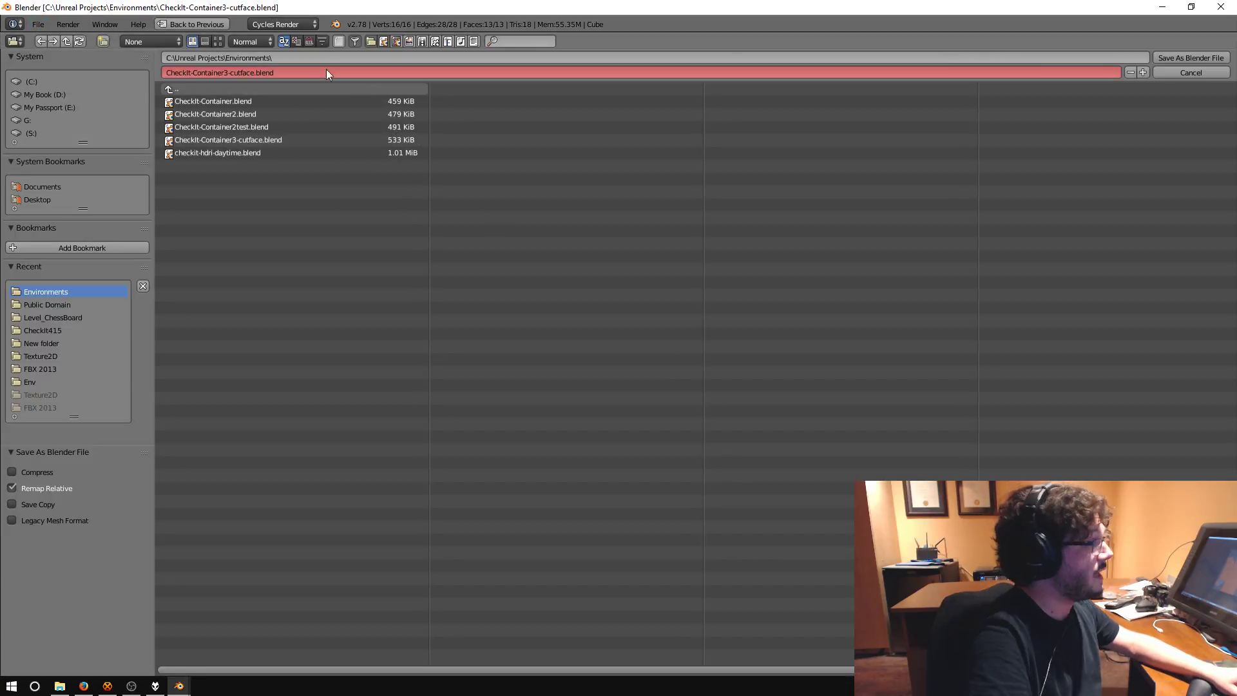
{"action": "left_click", "coordinate": [234, 74]}
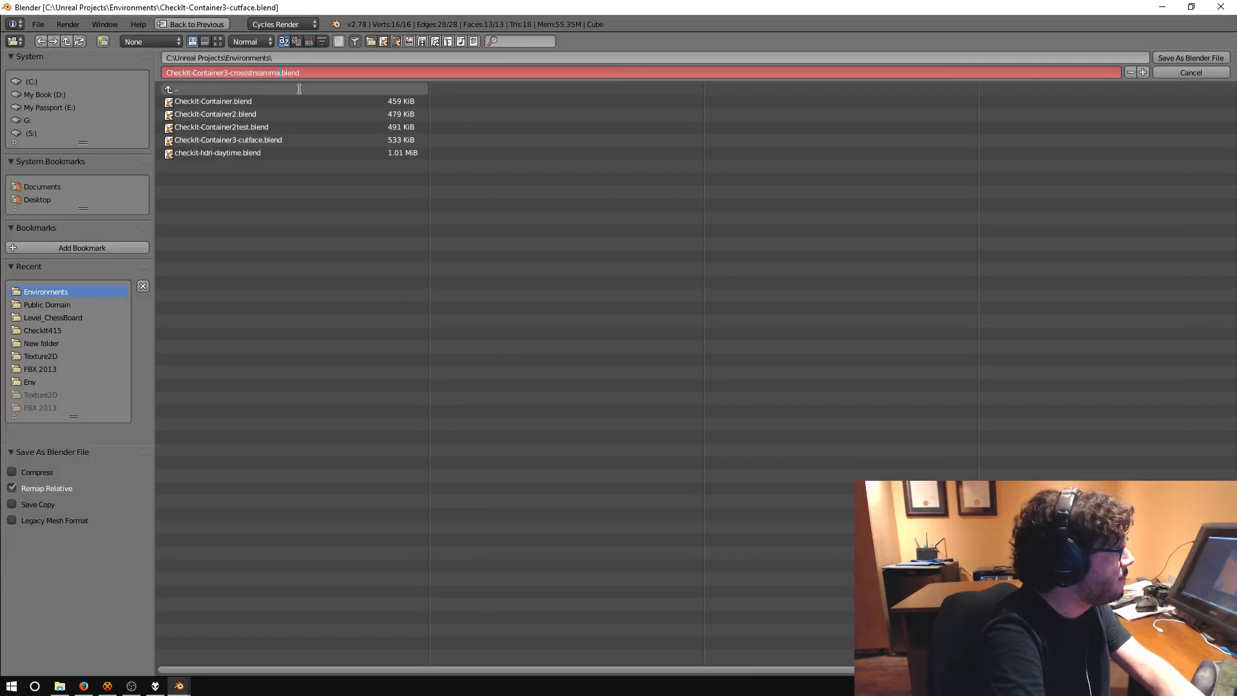
{"action": "key", "text": "Return"}
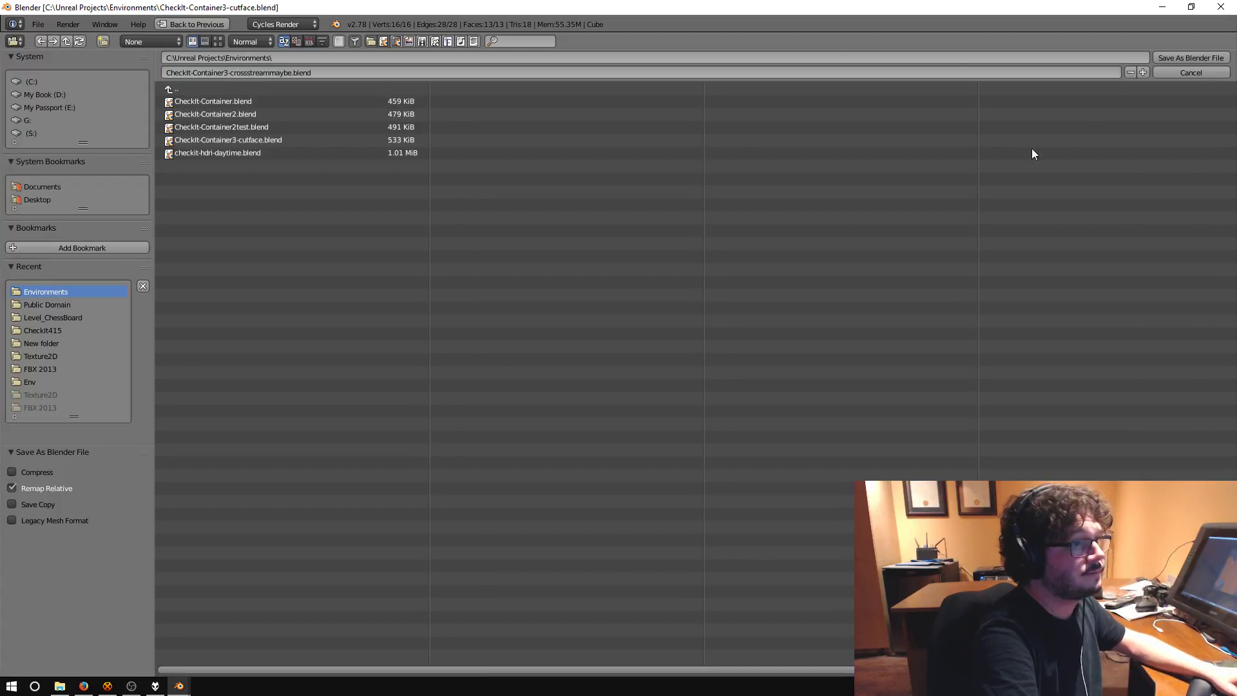
{"action": "left_click", "coordinate": [1194, 57]}
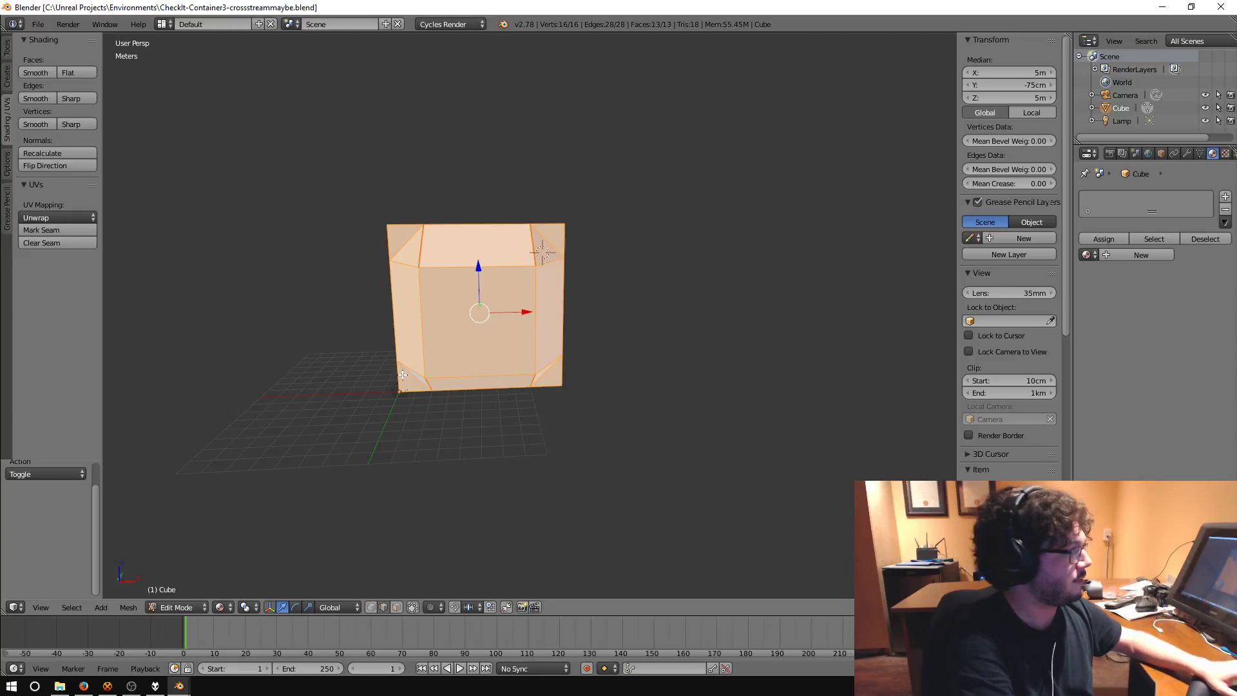
{"action": "middle_click_drag", "start_coordinate": [260, 380], "coordinate": [328, 444]}
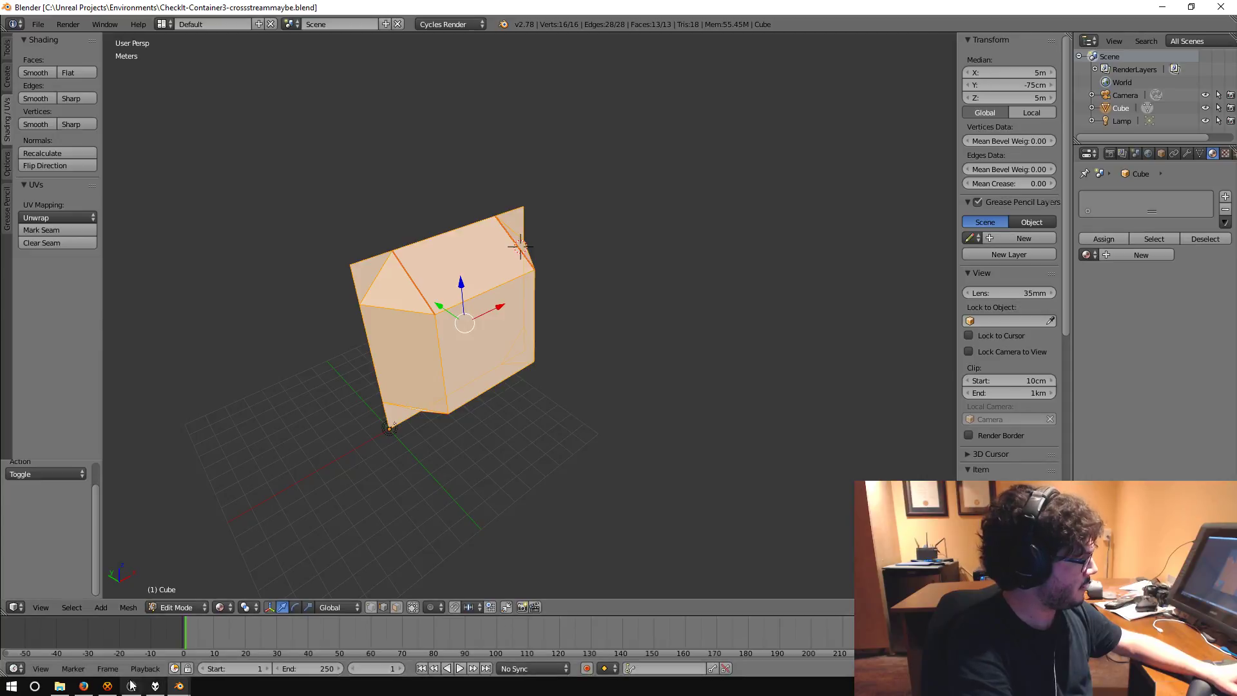
{"action": "left_click", "coordinate": [84, 686]}
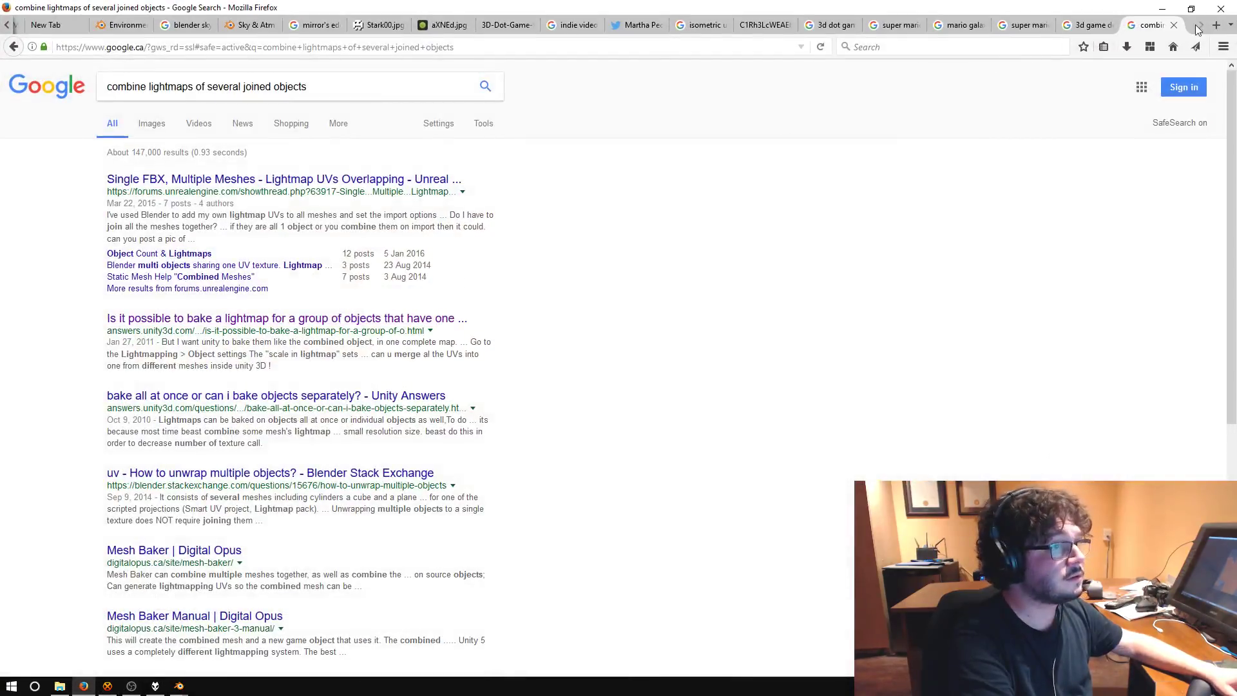
- In a new tab, search Google for 'blender duplicate and move' and open the BlenderWiki Duplicate page
{"action": "left_click", "coordinate": [1217, 27]}
{"action": "type", "text": "google.ca/"}
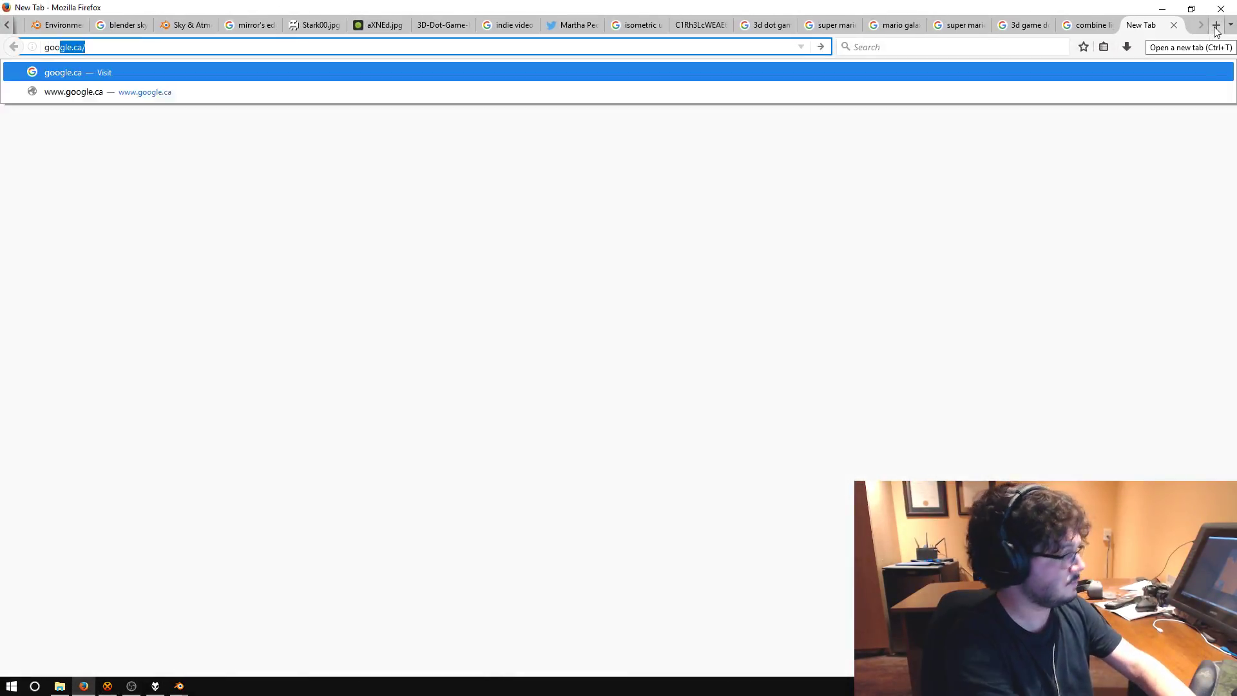
{"action": "key", "text": "Return"}
{"action": "type", "text": "lend"}
{"action": "key", "text": "BackSpace"}
{"action": "key", "text": "BackSpace"}
{"action": "key", "text": "BackSpace"}
{"action": "key", "text": "BackSpace"}
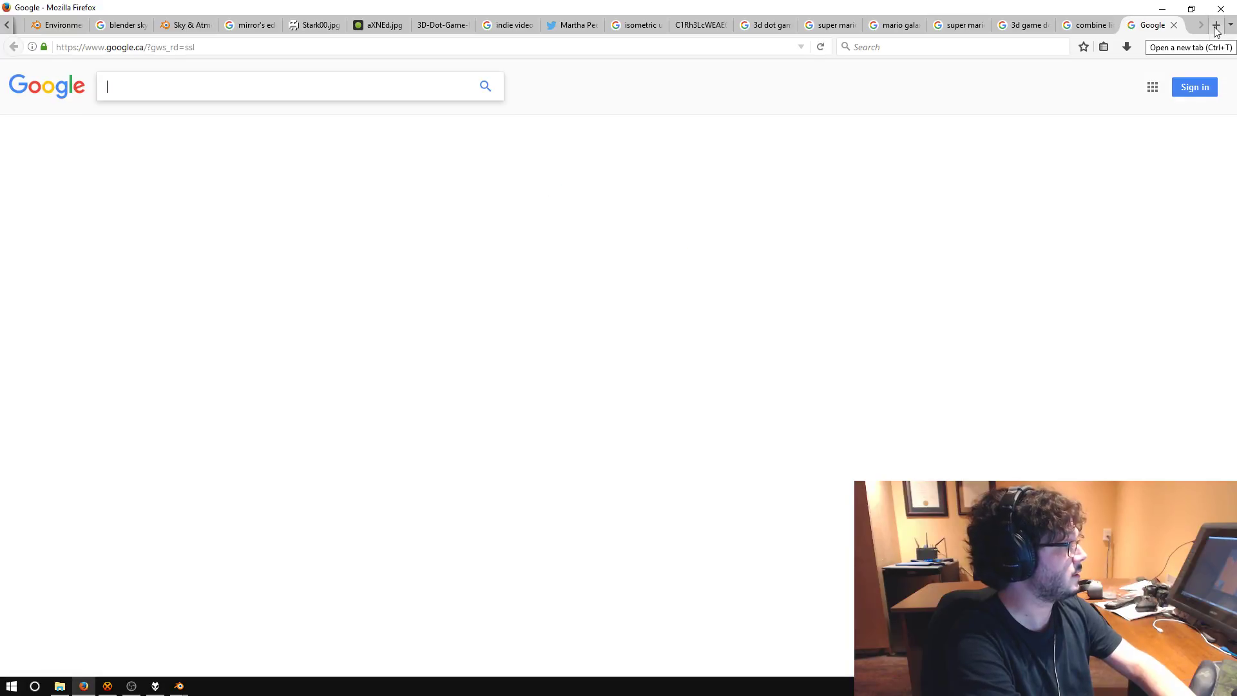
{"action": "type", "text": "blender duplicate a"}
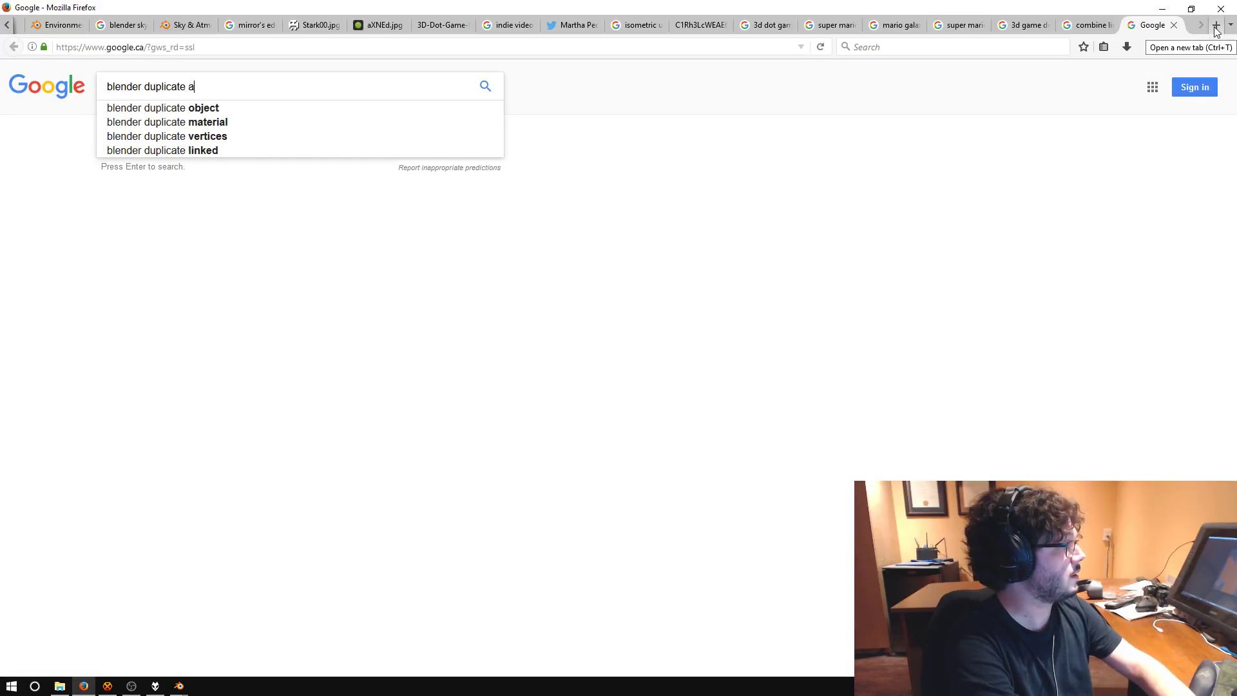
{"action": "type", "text": "nd "}
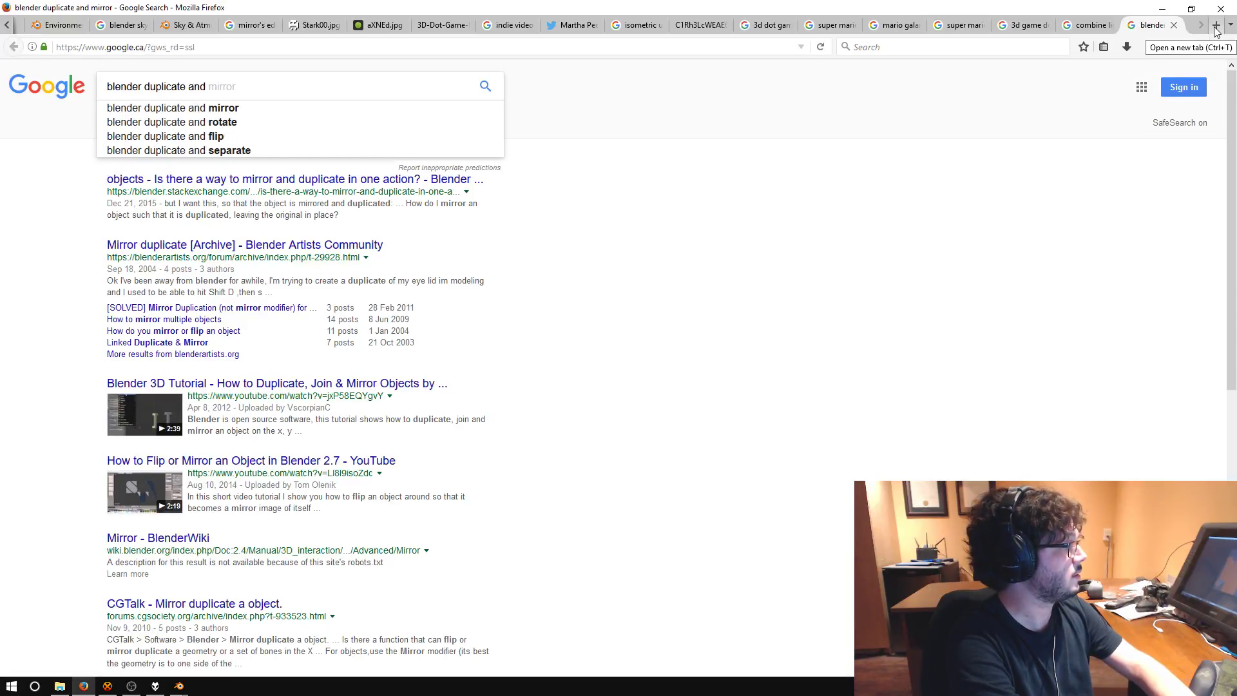
{"action": "type", "text": "move"}
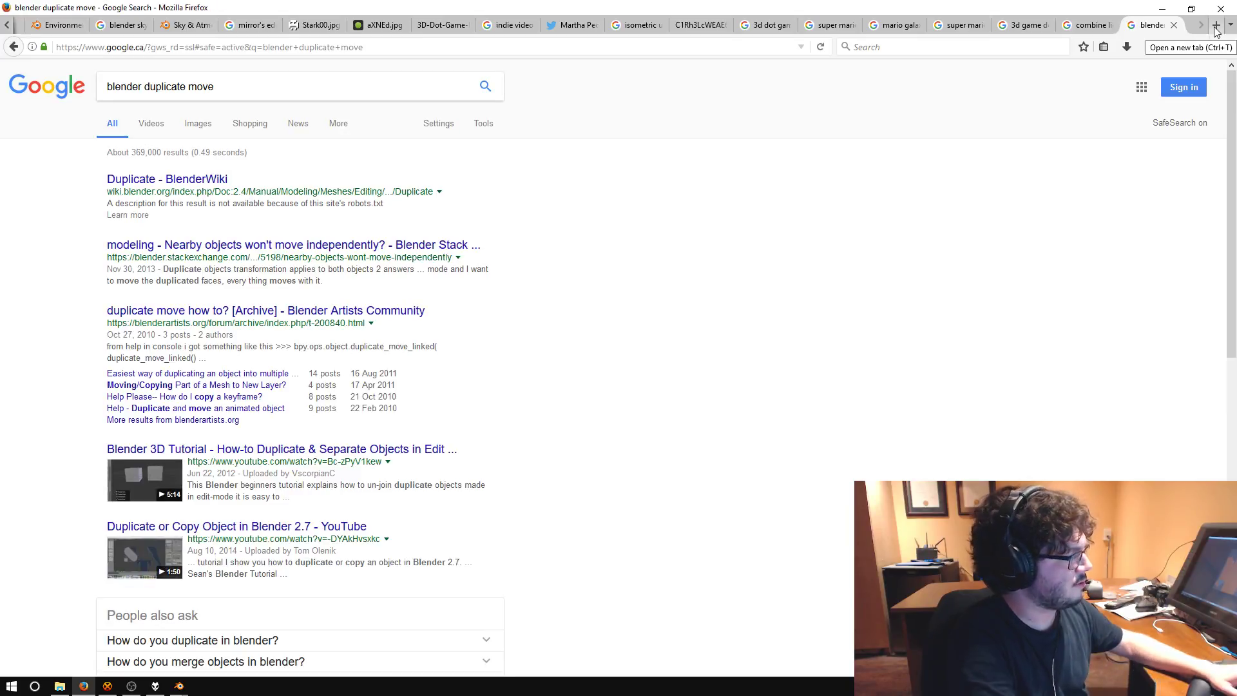
{"action": "left_click", "coordinate": [201, 183]}
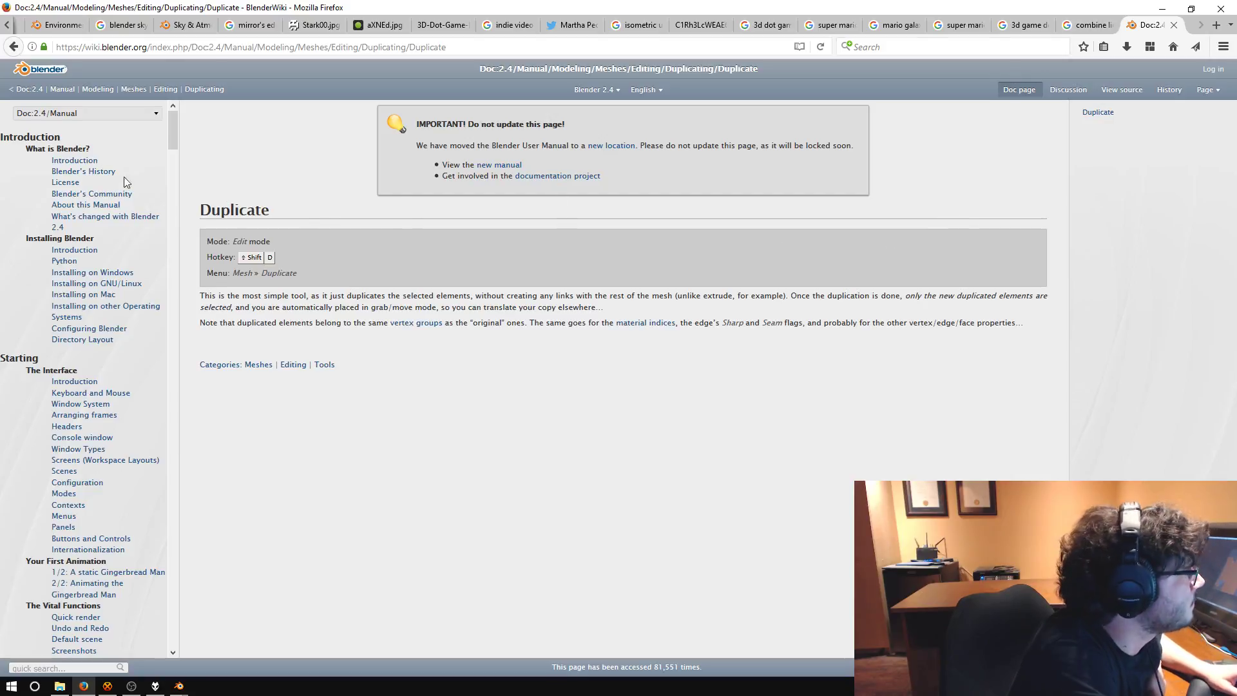
- Revise the query to 'blender duplicate again' and open the Blender Artists duplicating thread
{"action": "left_click", "coordinate": [13, 46]}
{"action": "left_click", "coordinate": [254, 86]}
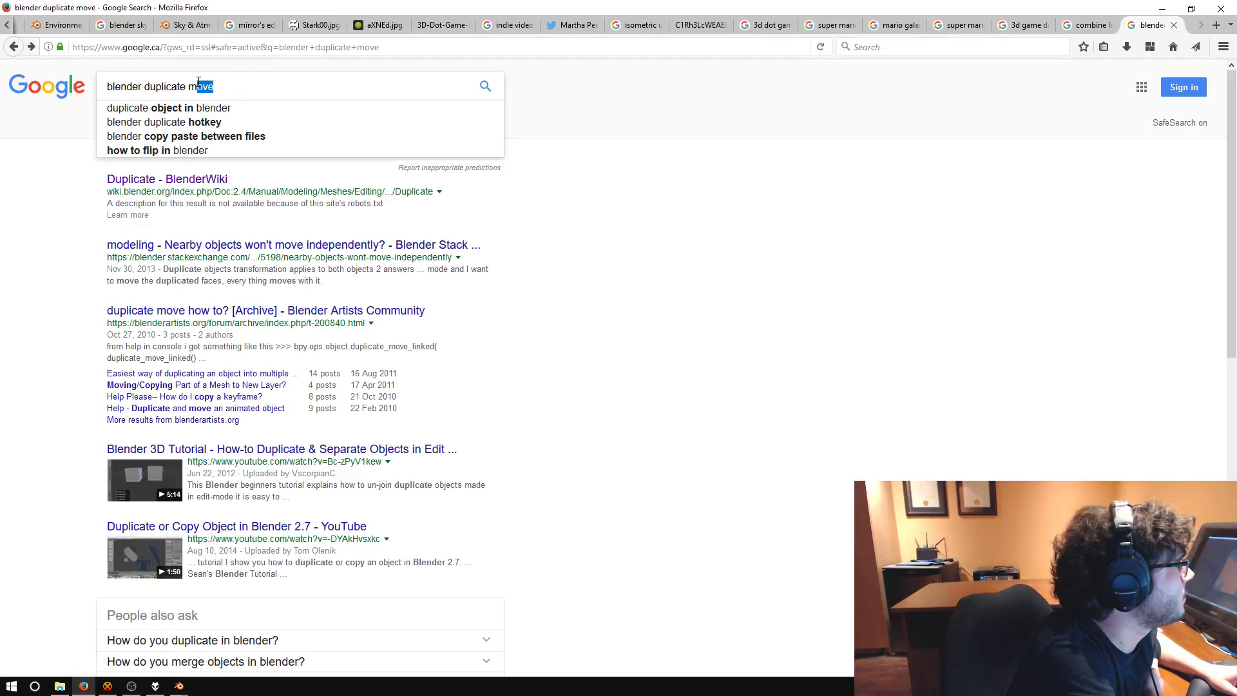
{"action": "key", "text": "BackSpace"}
{"action": "key", "text": "BackSpace"}
{"action": "key", "text": "BackSpace"}
{"action": "key", "text": "BackSpace"}
{"action": "type", "text": "again"}
{"action": "key", "text": "Return"}
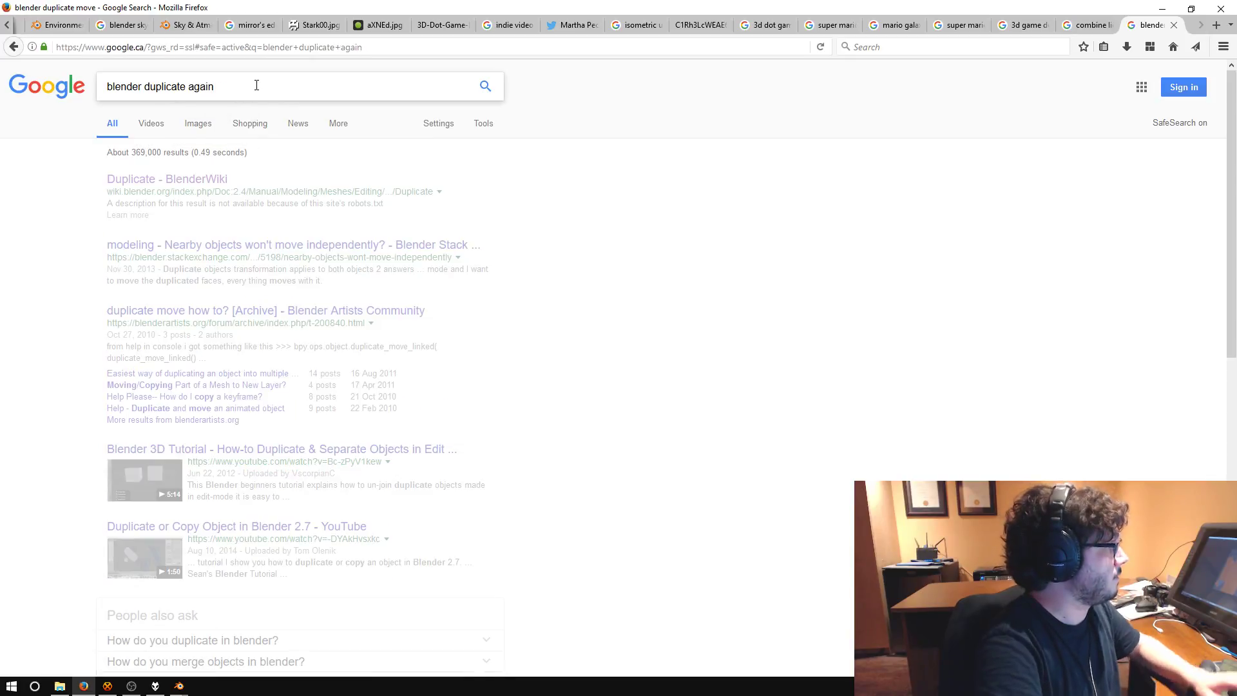
{"action": "left_click", "coordinate": [264, 178]}
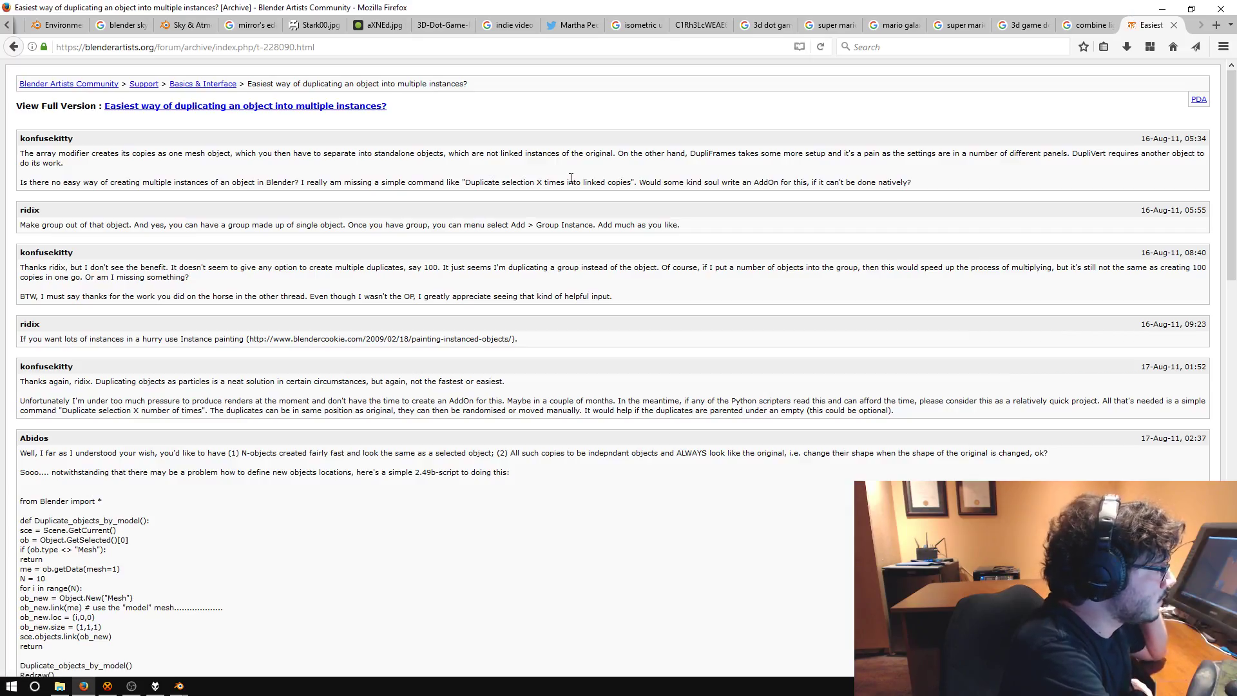
{"action": "scroll", "coordinate": [469, 359], "scroll_direction": "down", "scroll_amount": 3}
{"action": "scroll", "coordinate": [435, 360], "scroll_direction": "up", "scroll_amount": 3}
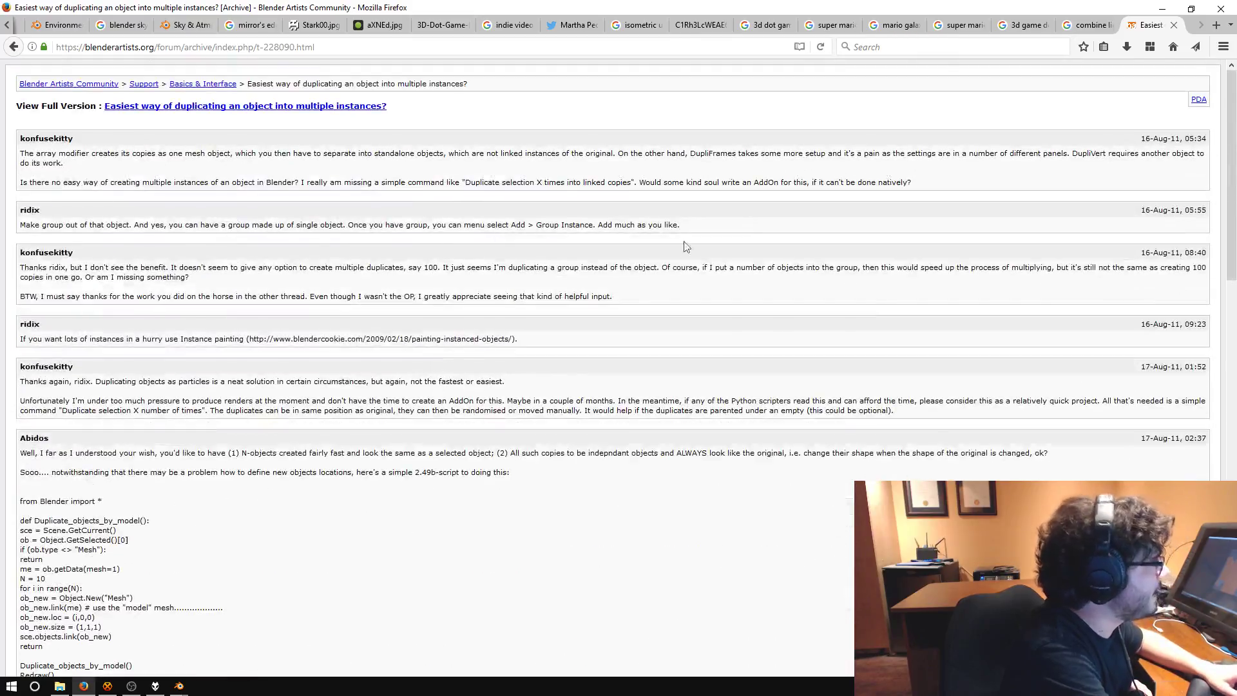
- Back in Blender, view the block front-on and duplicate its mesh with Shift+D
{"action": "left_click", "coordinate": [1162, 8]}
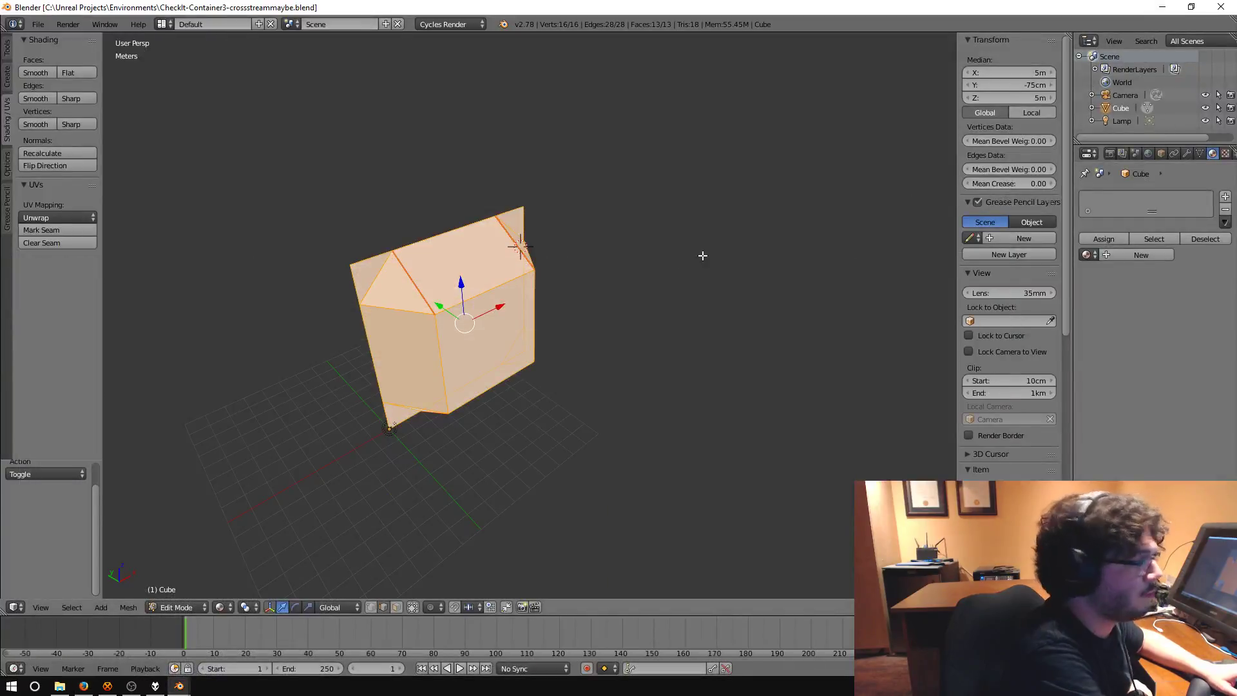
{"action": "middle_click_drag", "start_coordinate": [679, 264], "coordinate": [573, 264]}
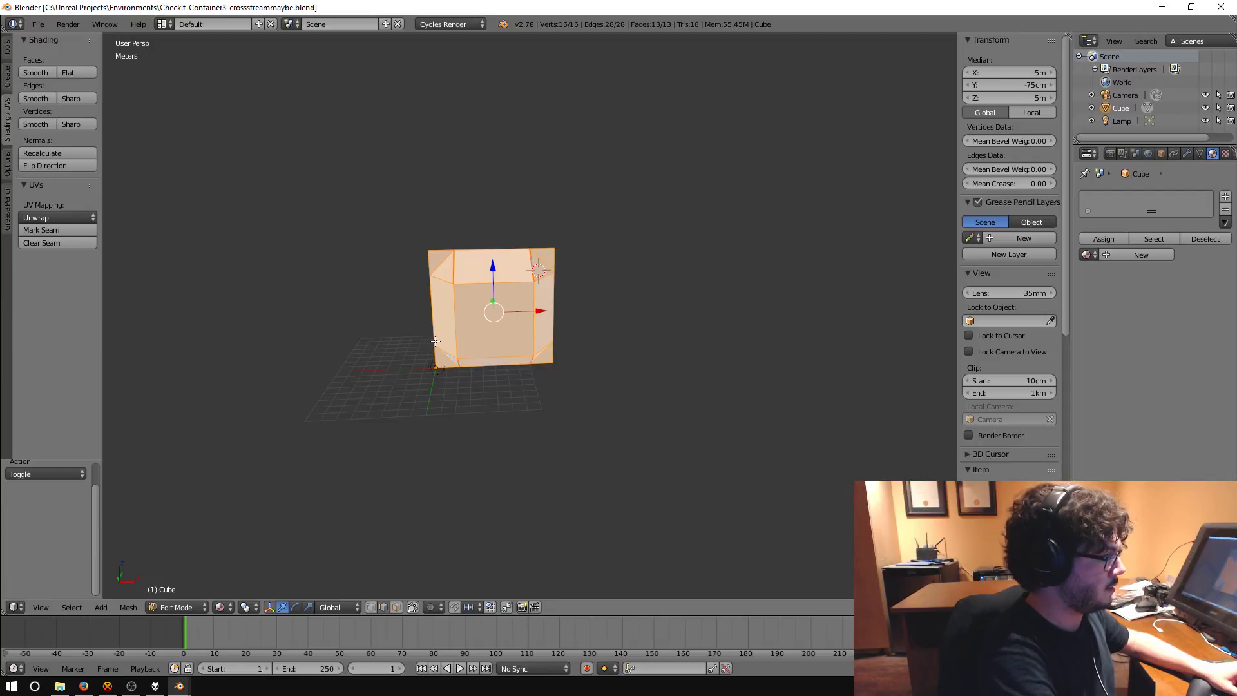
{"action": "key", "text": "shift+d"}
{"action": "left_click", "coordinate": [641, 324]}
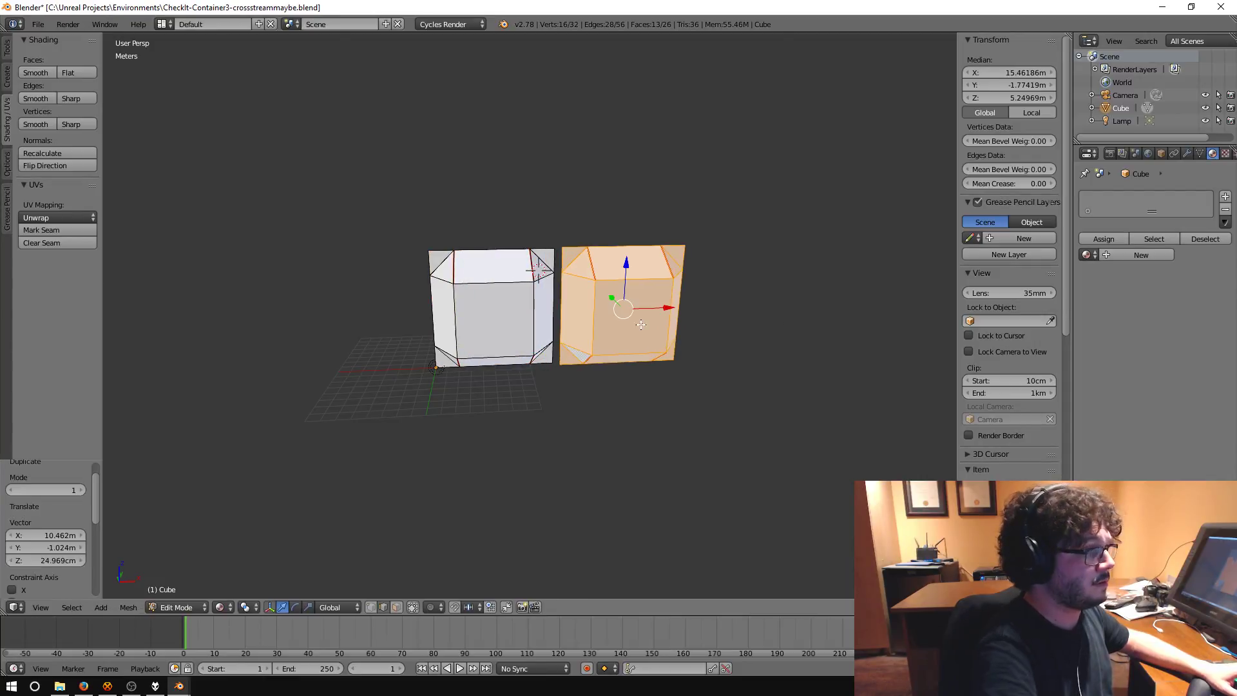
- Set the duplicate's offset vector to X 10 m, Y 0, Z 0
{"action": "left_click", "coordinate": [56, 534]}
{"action": "type", "text": "0.1"}
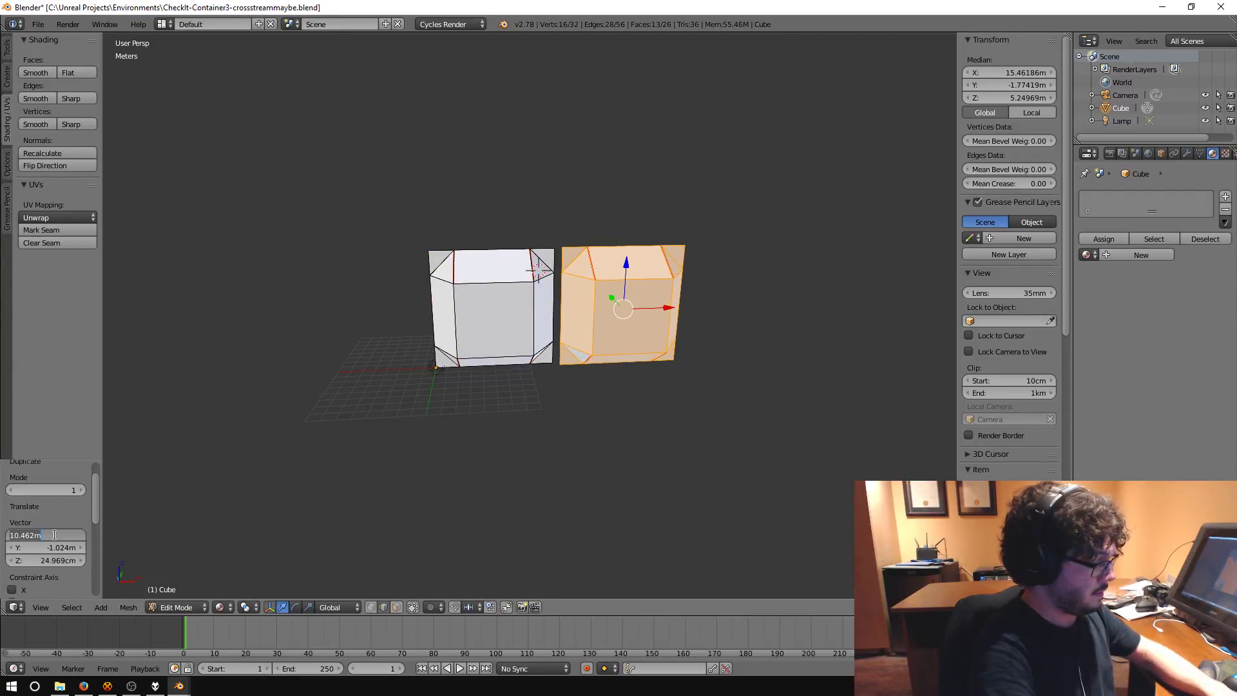
{"action": "key", "text": "Tab"}
{"action": "type", "text": "0"}
{"action": "key", "text": "Tab"}
{"action": "type", "text": "0"}
{"action": "key", "text": "Return"}
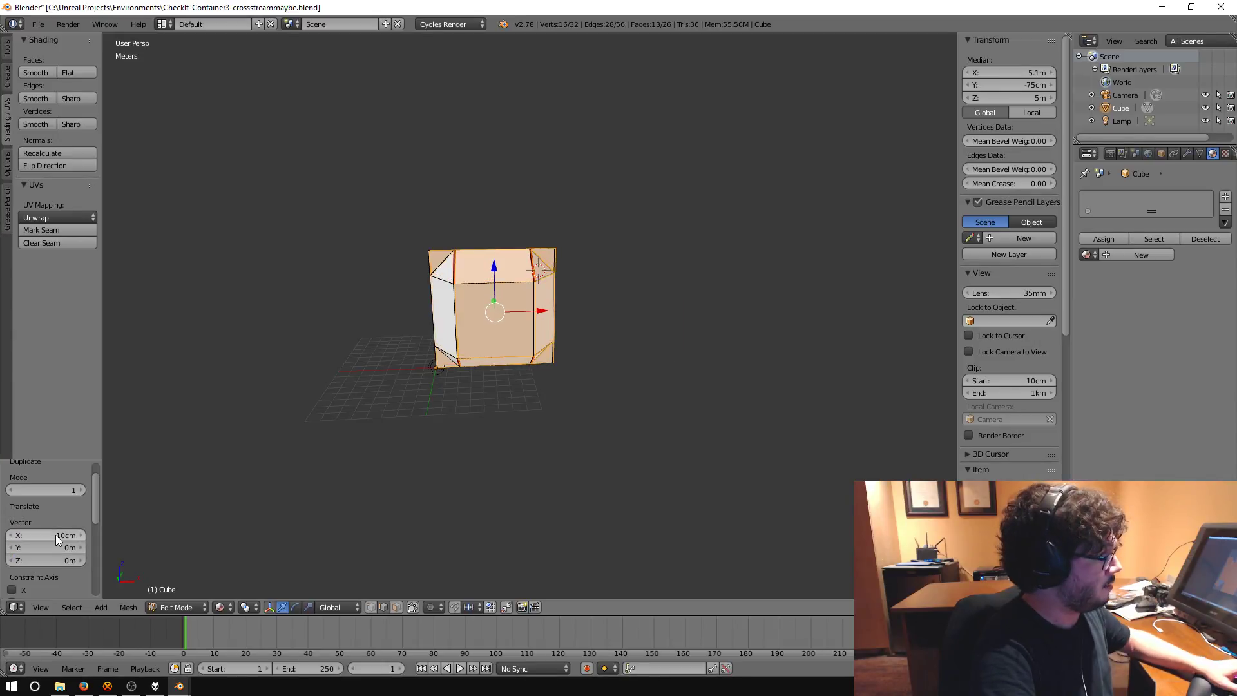
{"action": "left_click", "coordinate": [59, 537]}
{"action": "type", "text": "10"}
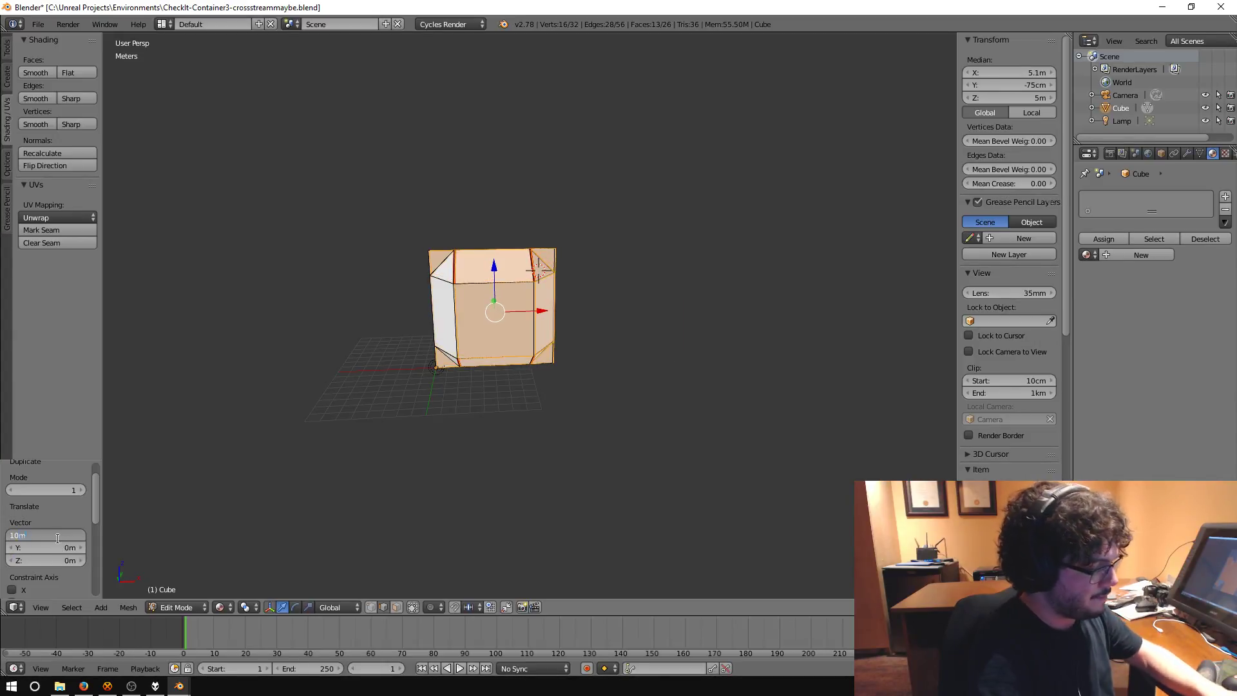
{"action": "key", "text": "Return"}
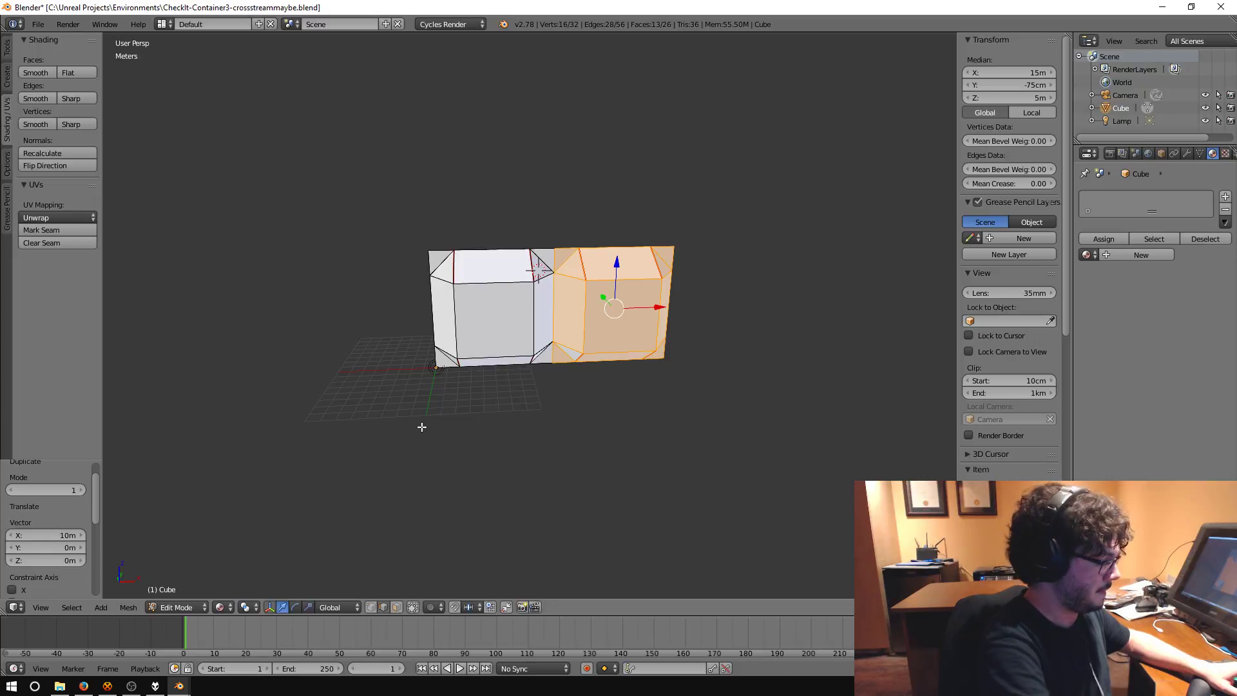
- Select the edge where the two blocks meet and zoom in on it
{"action": "key", "text": "a"}
{"action": "middle_click_drag", "start_coordinate": [572, 447], "coordinate": [563, 426]}
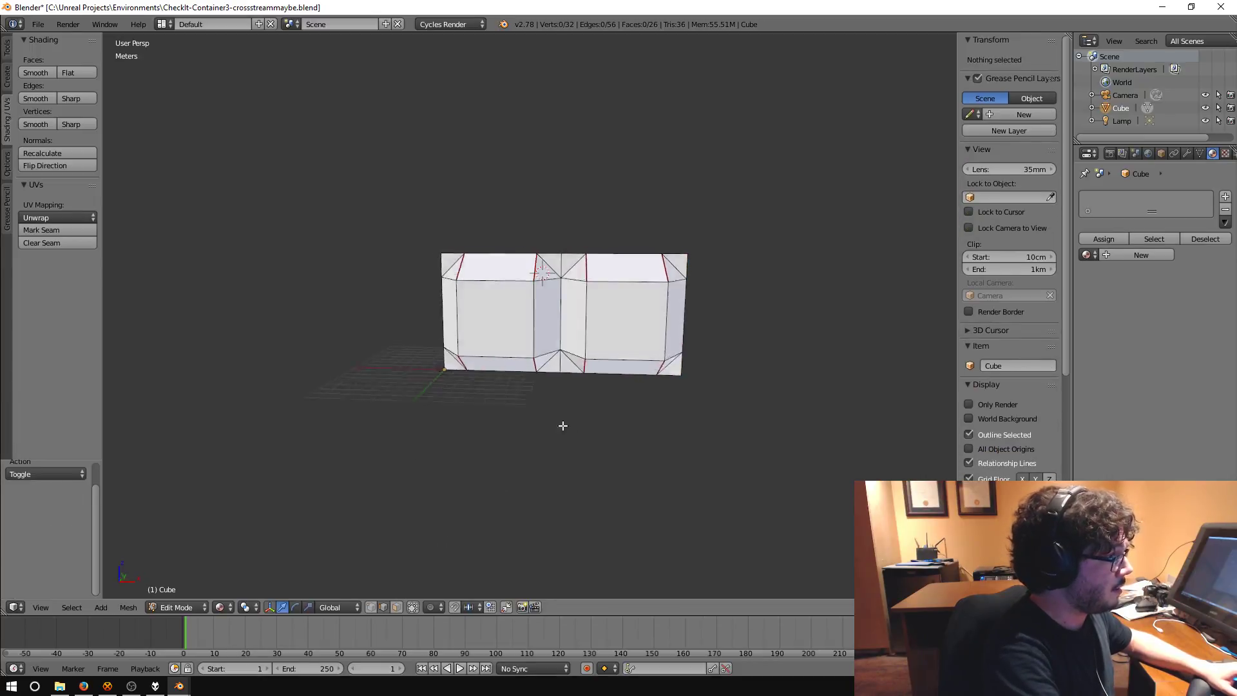
{"action": "right_click", "coordinate": [558, 264]}
{"action": "key", "text": "KP_Decimal"}
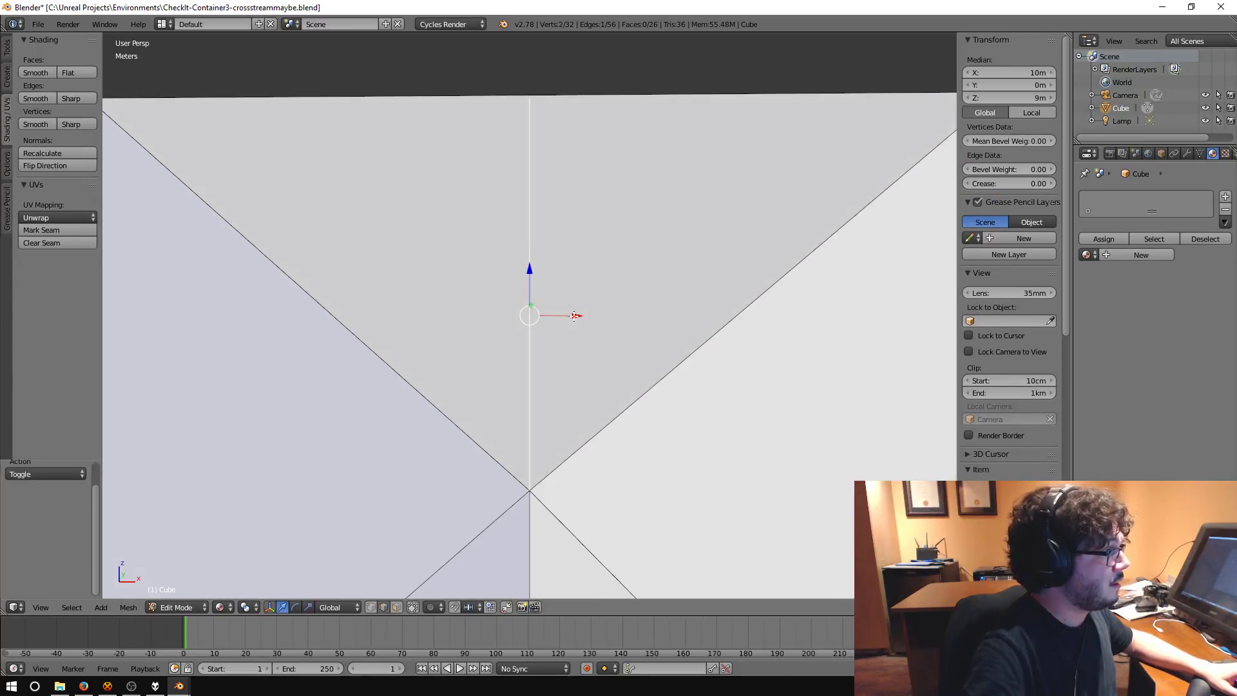
{"action": "middle_click_drag", "start_coordinate": [574, 316], "coordinate": [418, 515]}
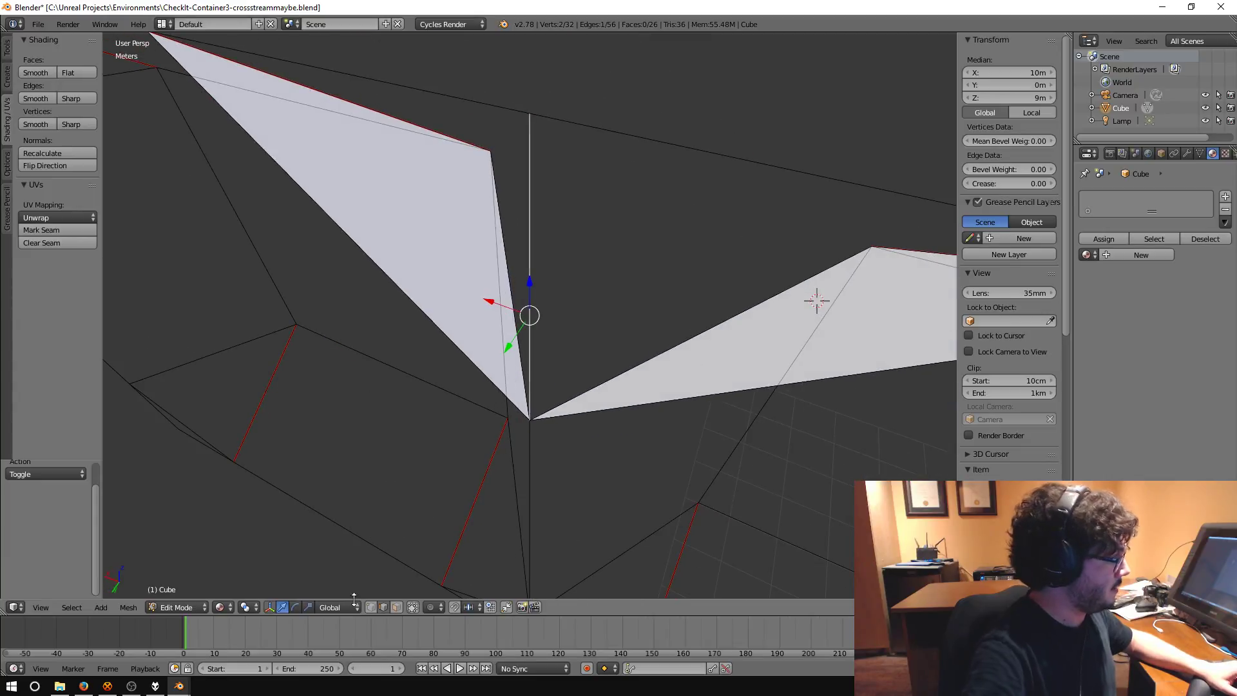
- In vertex mode, test moving the seam's top vertex along X, then undo it
{"action": "left_click", "coordinate": [377, 607]}
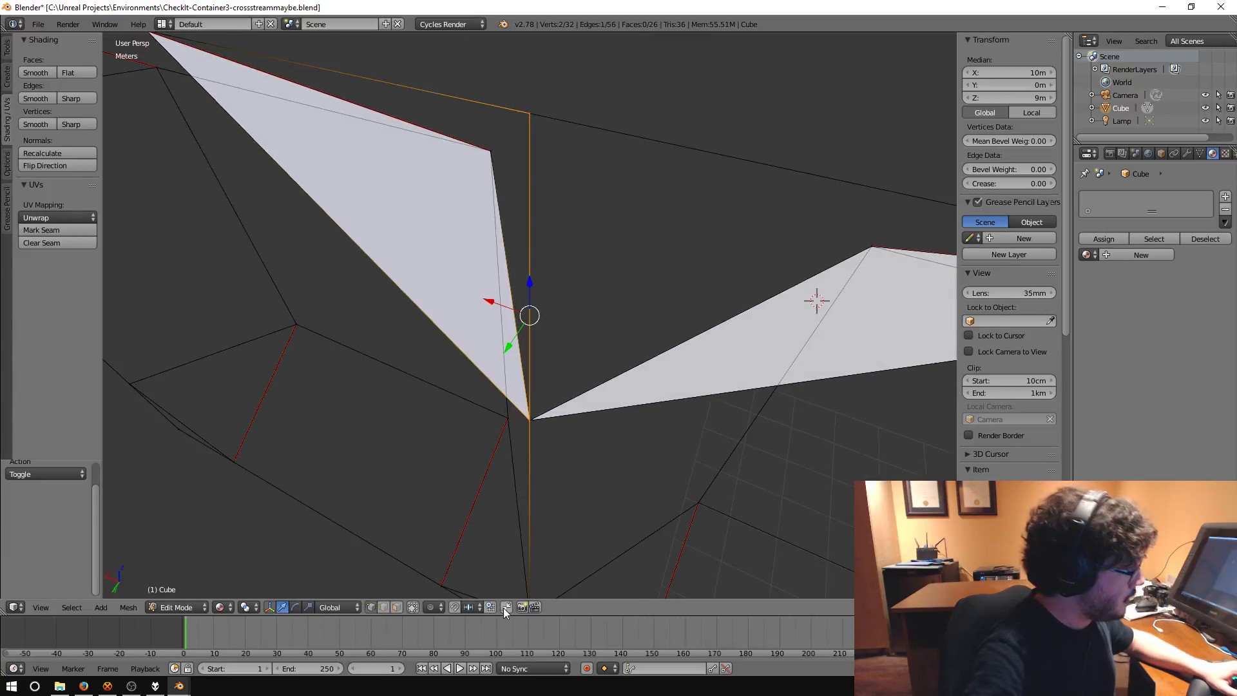
{"action": "right_click", "coordinate": [503, 119]}
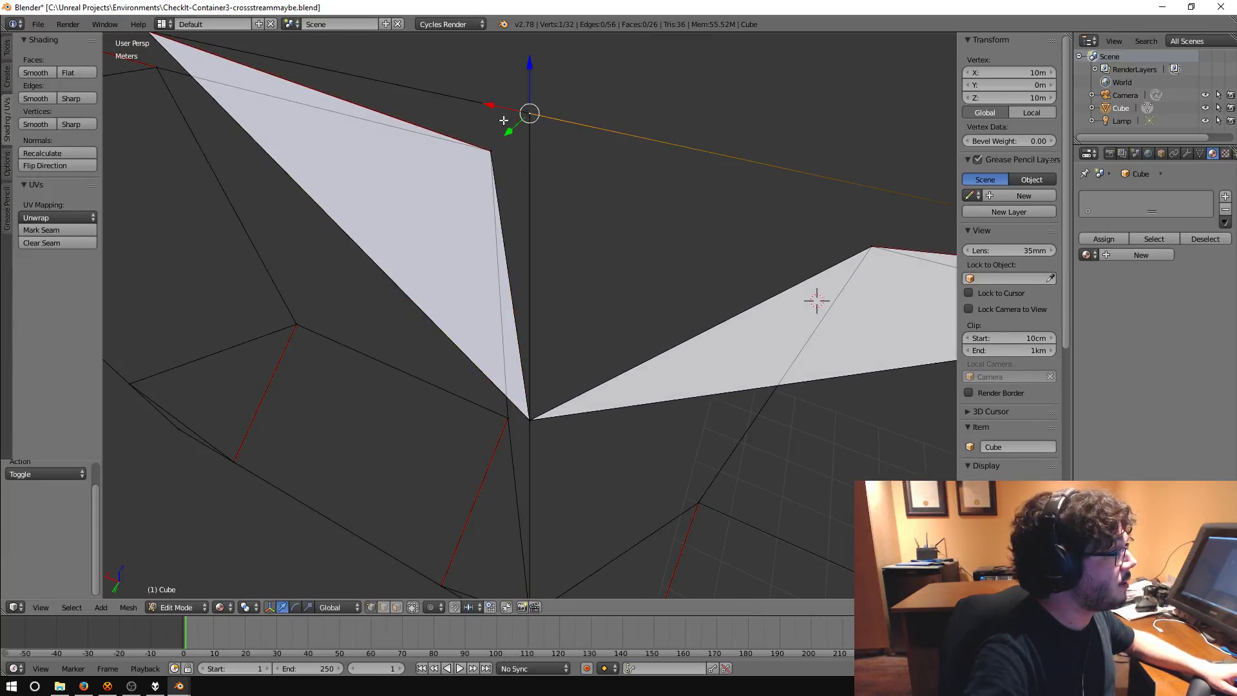
{"action": "key", "text": "g"}
{"action": "key", "text": "x"}
{"action": "left_click", "coordinate": [509, 116]}
{"action": "middle_click_drag", "start_coordinate": [508, 117], "coordinate": [589, 219]}
{"action": "key", "text": "ctrl+z"}
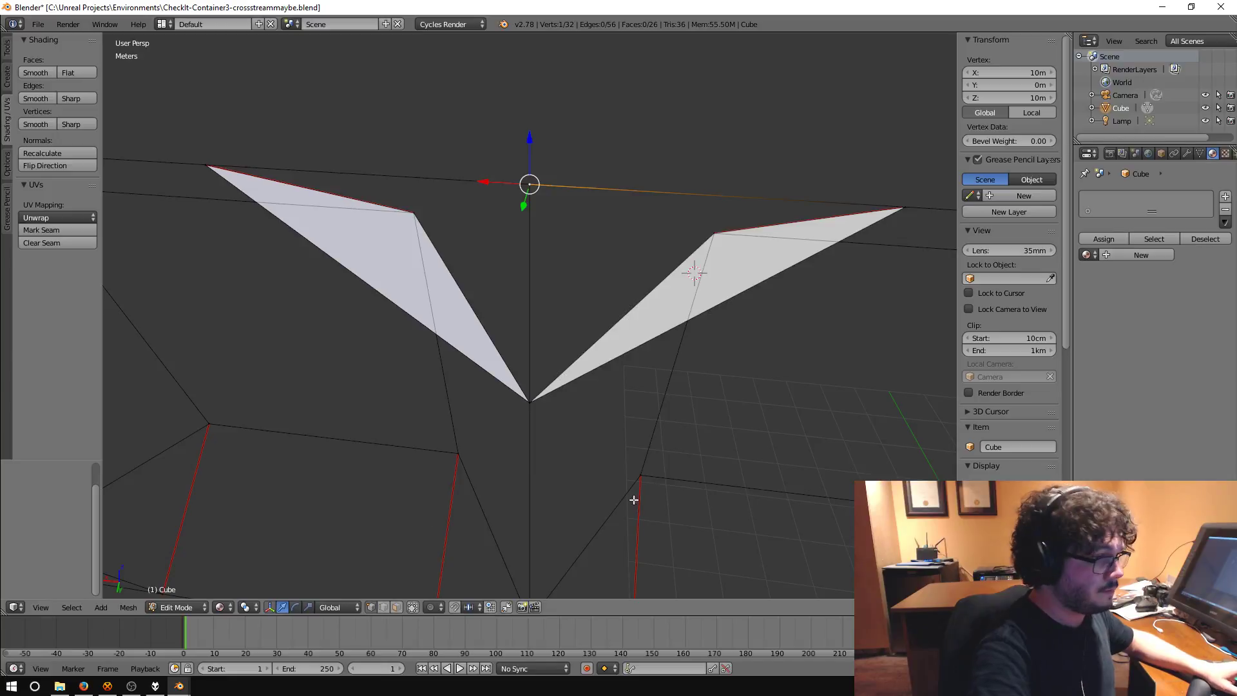
- Uncheck Backface Culling in the N panel's Shading section and deselect all vertices
{"action": "scroll", "coordinate": [1009, 258], "scroll_direction": "down", "scroll_amount": 3}
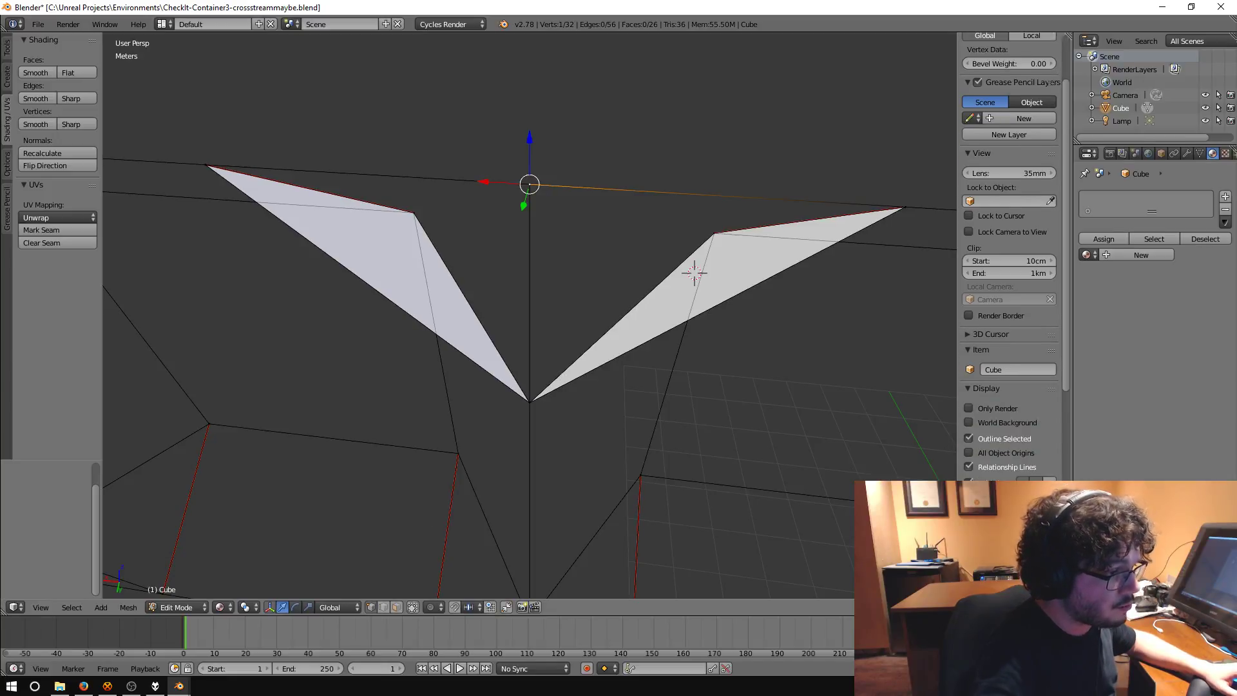
{"action": "scroll", "coordinate": [992, 436], "scroll_direction": "down", "scroll_amount": 6}
{"action": "left_click", "coordinate": [968, 430]}
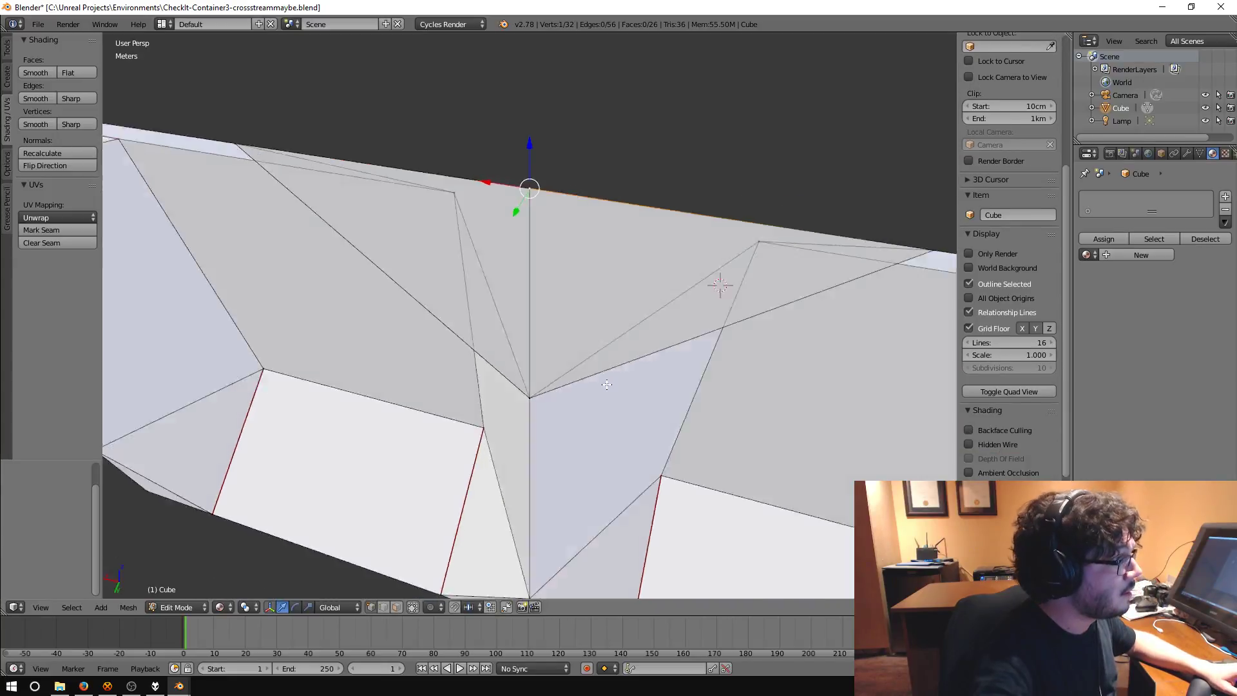
{"action": "scroll", "coordinate": [607, 385], "scroll_direction": "down", "scroll_amount": 8}
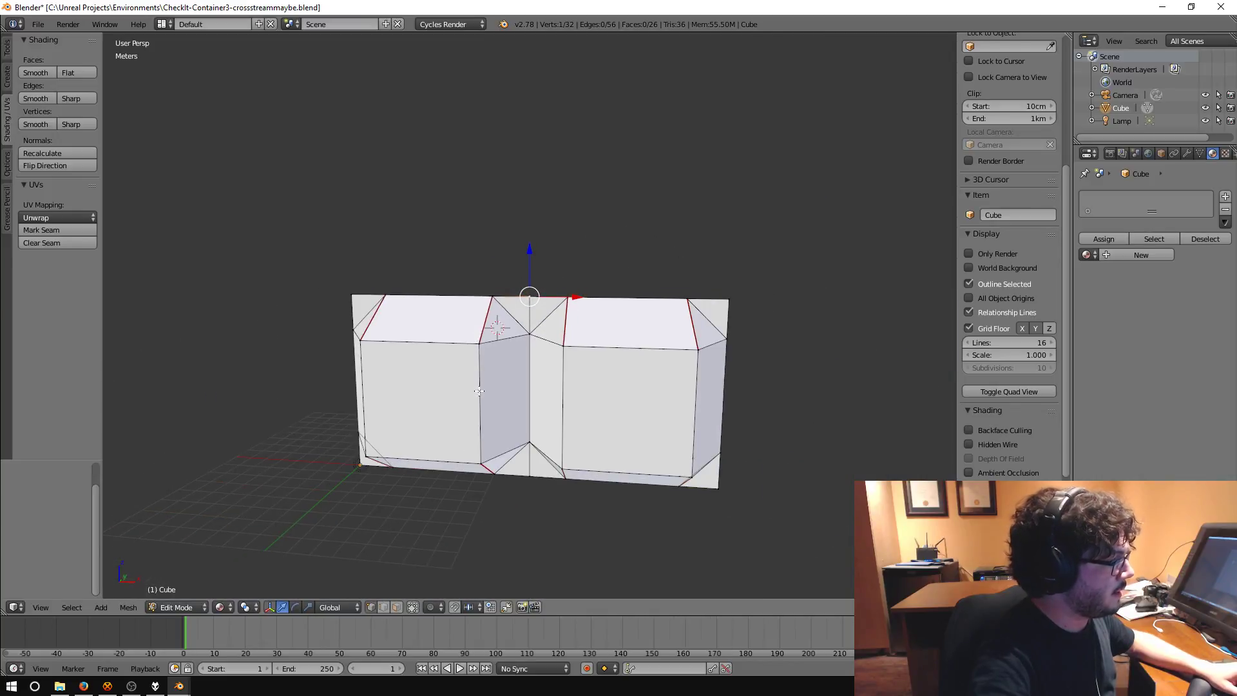
{"action": "middle_click_drag", "start_coordinate": [479, 391], "coordinate": [516, 435]}
{"action": "key", "text": "a"}
{"action": "scroll", "coordinate": [1009, 258], "scroll_direction": "down", "scroll_amount": 3}
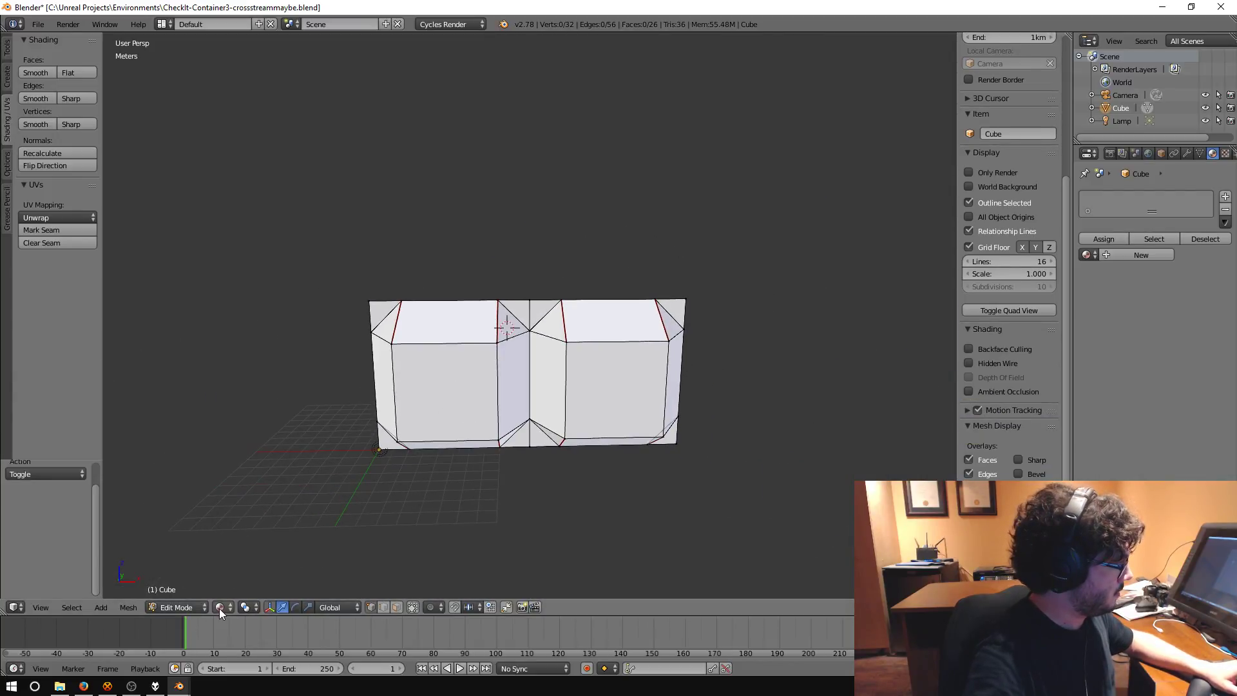
- Select all faces in face mode and duplicate the two-block mesh
{"action": "left_click", "coordinate": [396, 607]}
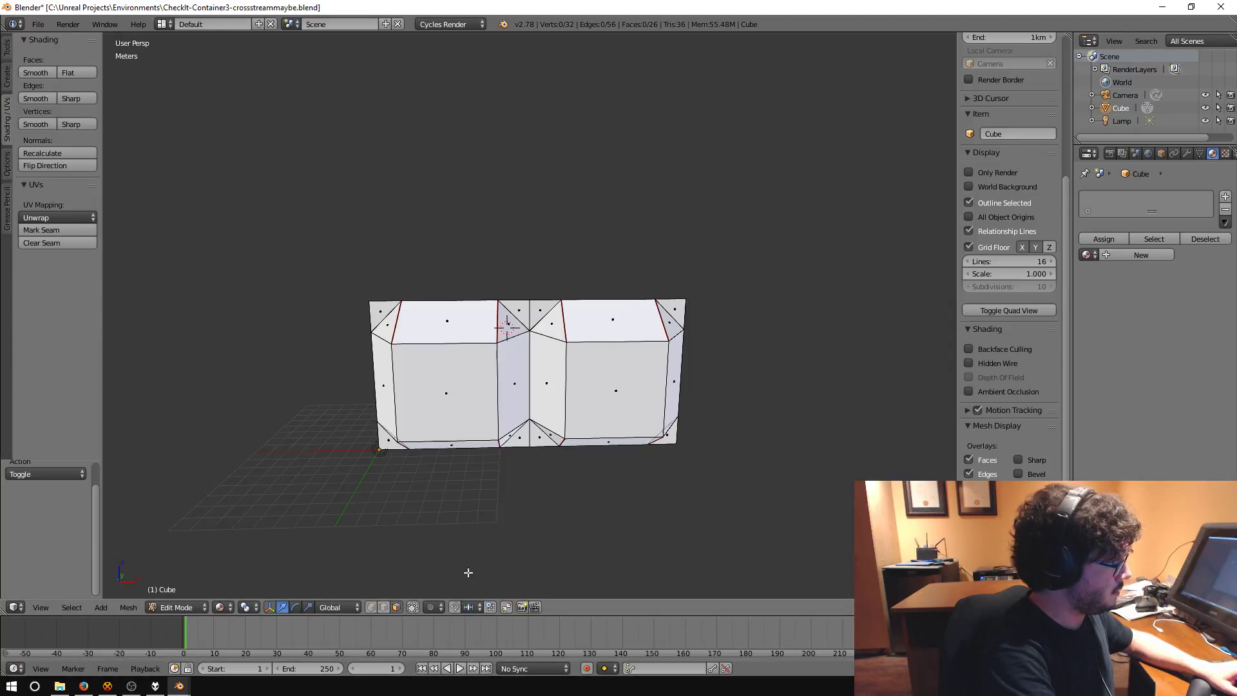
{"action": "key", "text": "a"}
{"action": "key", "text": "shift+d"}
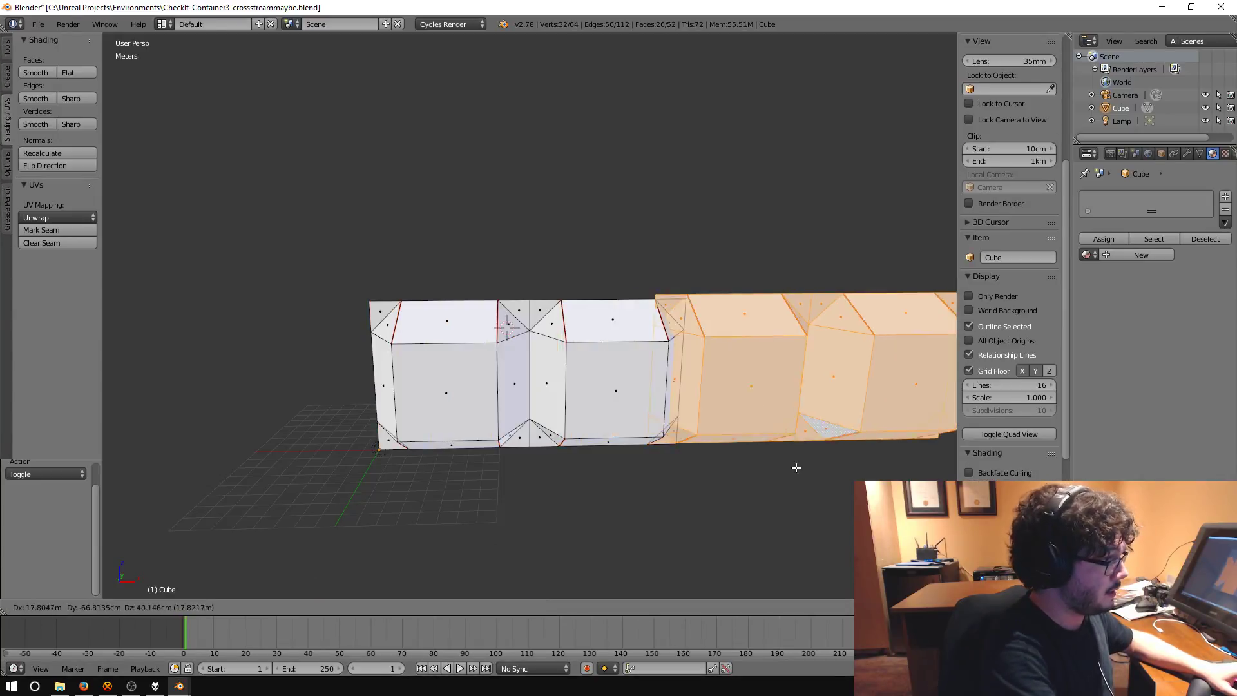
{"action": "left_click", "coordinate": [831, 468]}
- Offset the copy by X 20 m, Y 0, Z 0 and view the row straight-on
{"action": "left_click", "coordinate": [45, 535]}
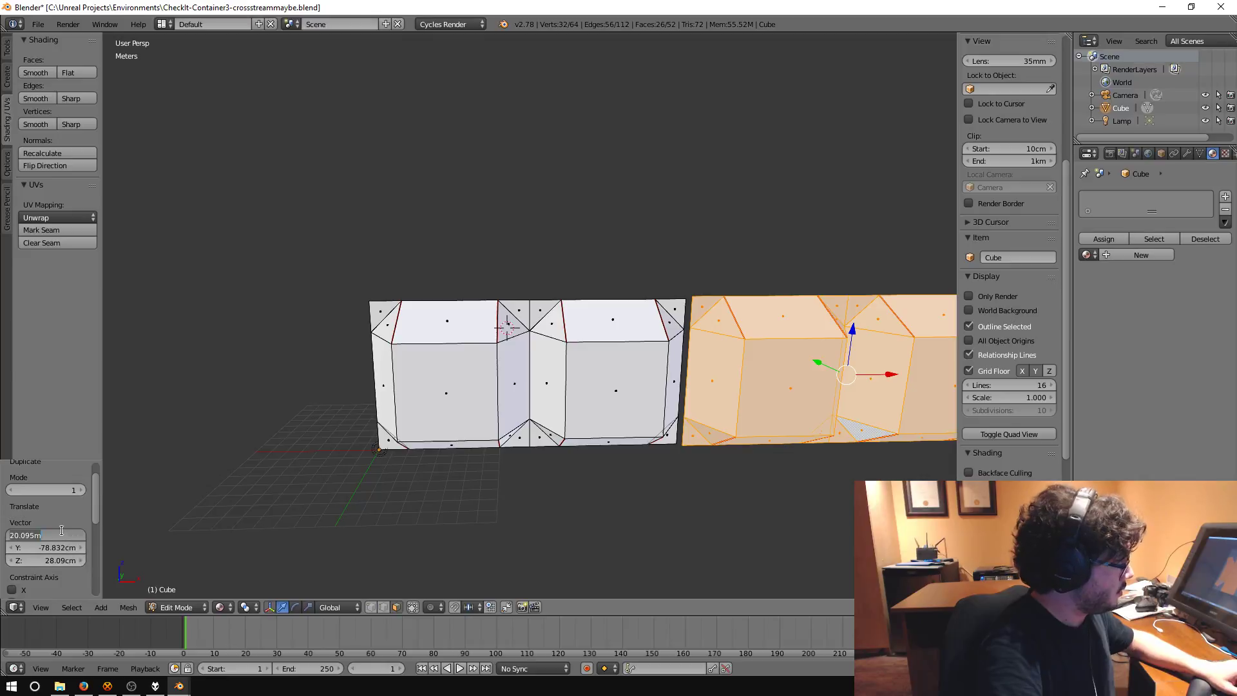
{"action": "type", "text": "20"}
{"action": "key", "text": "Tab"}
{"action": "type", "text": "0"}
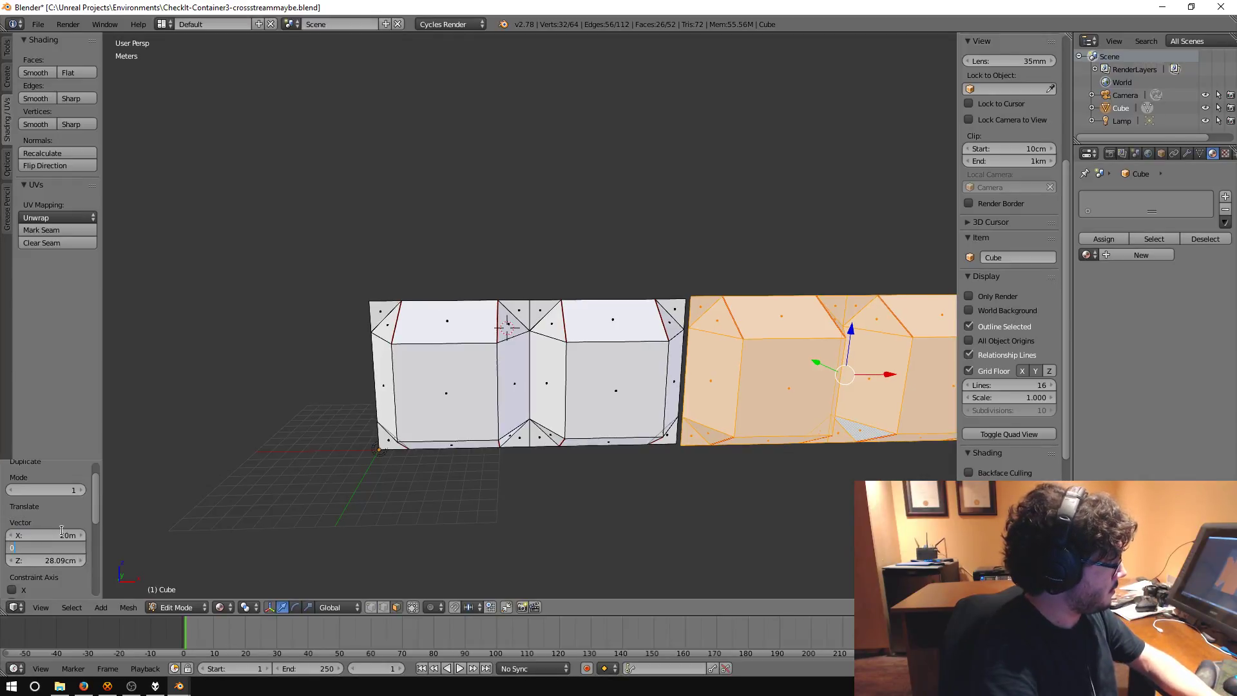
{"action": "key", "text": "Tab"}
{"action": "type", "text": "0"}
{"action": "key", "text": "Return"}
{"action": "scroll", "coordinate": [591, 417], "scroll_direction": "down", "scroll_amount": 2}
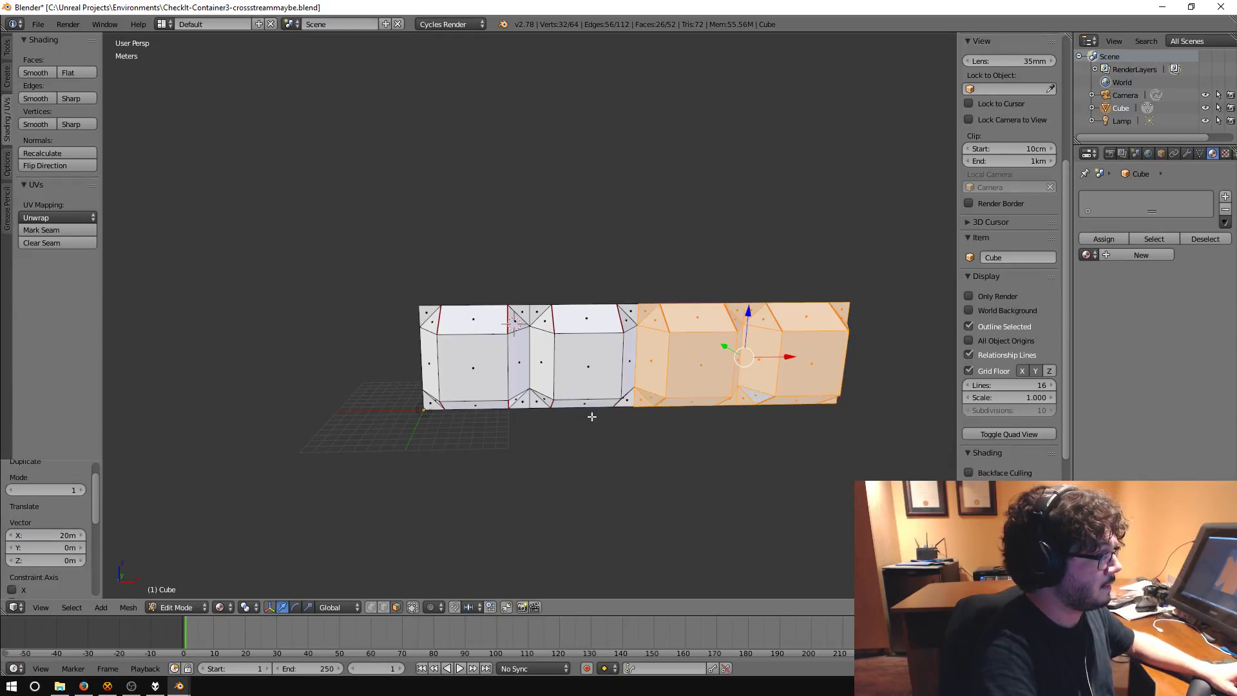
{"action": "middle_click_drag", "start_coordinate": [655, 400], "coordinate": [451, 451]}
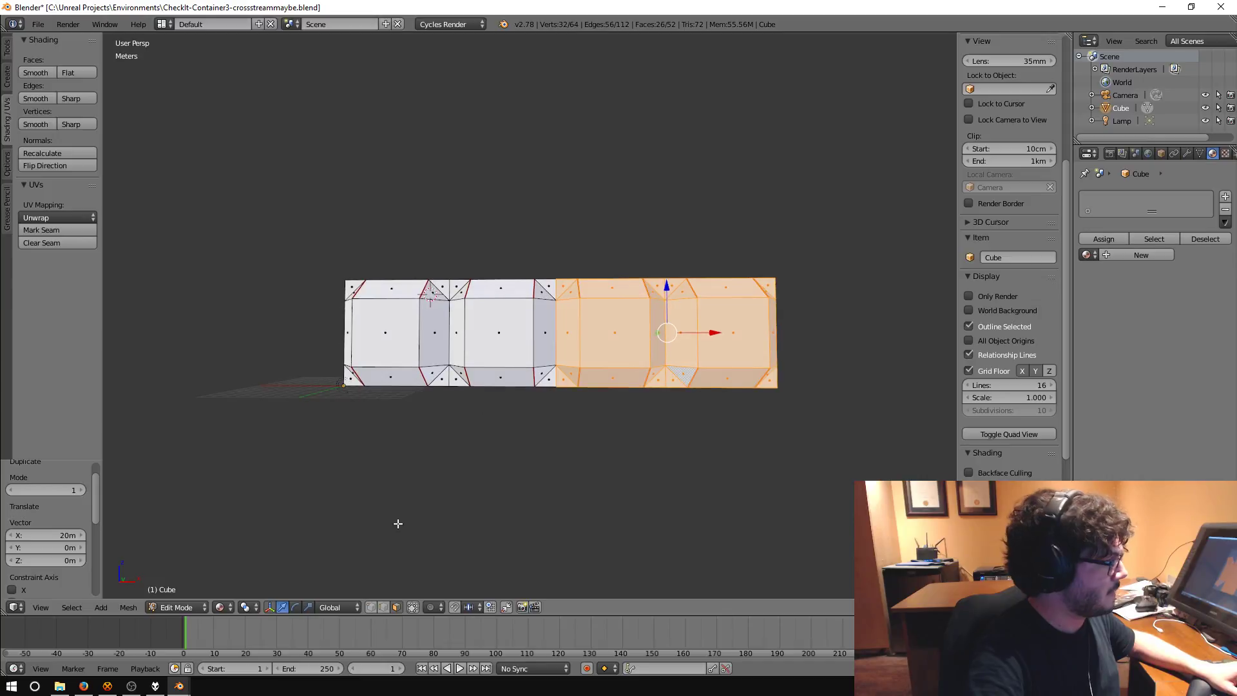
{"action": "left_click", "coordinate": [230, 607]}
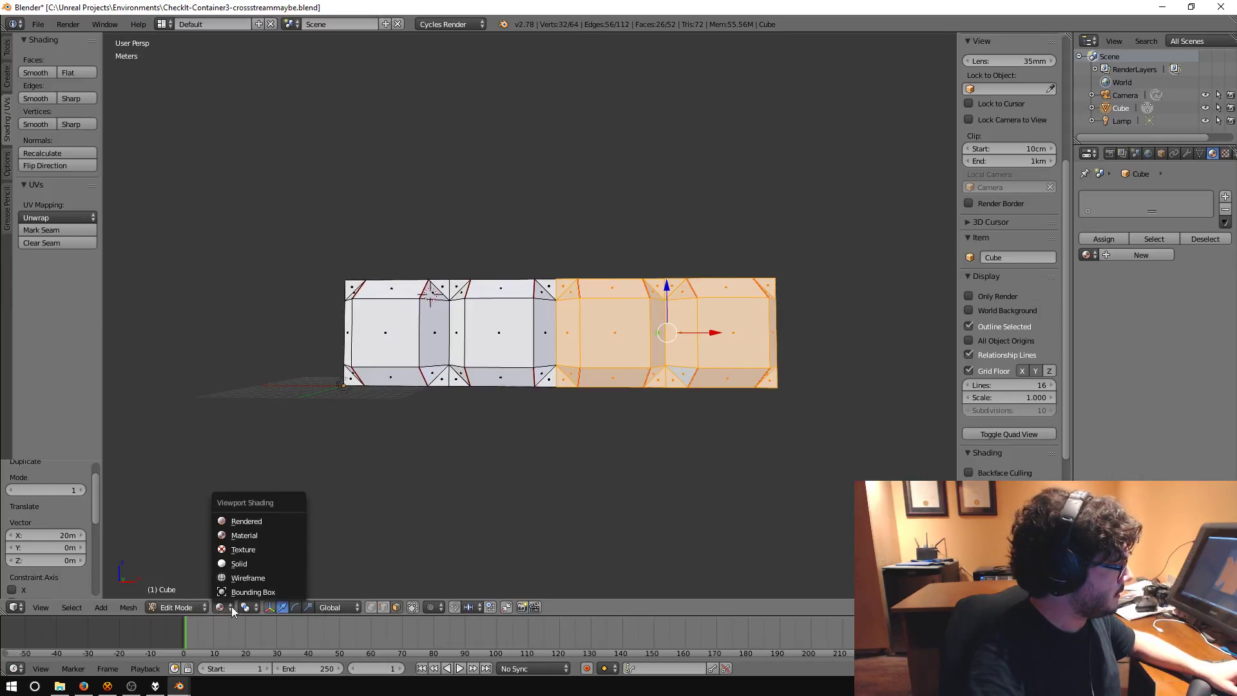
{"action": "left_click", "coordinate": [235, 521]}
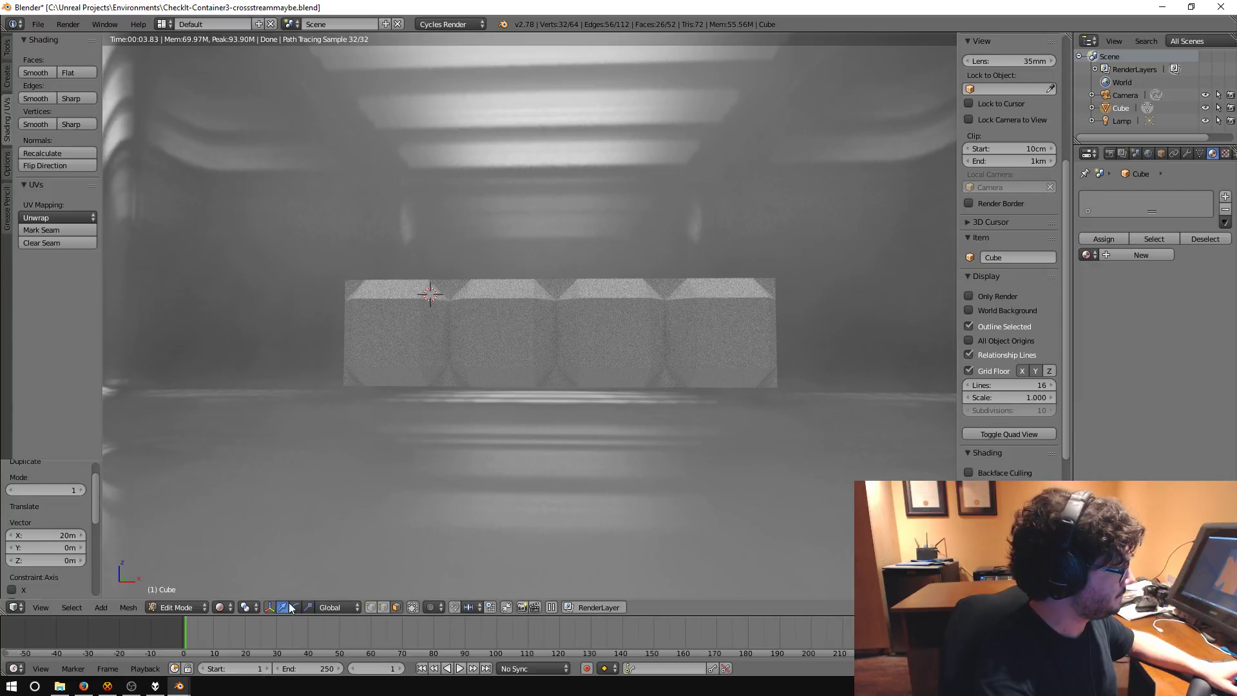
{"action": "left_click", "coordinate": [219, 607]}
{"action": "left_click", "coordinate": [258, 535]}
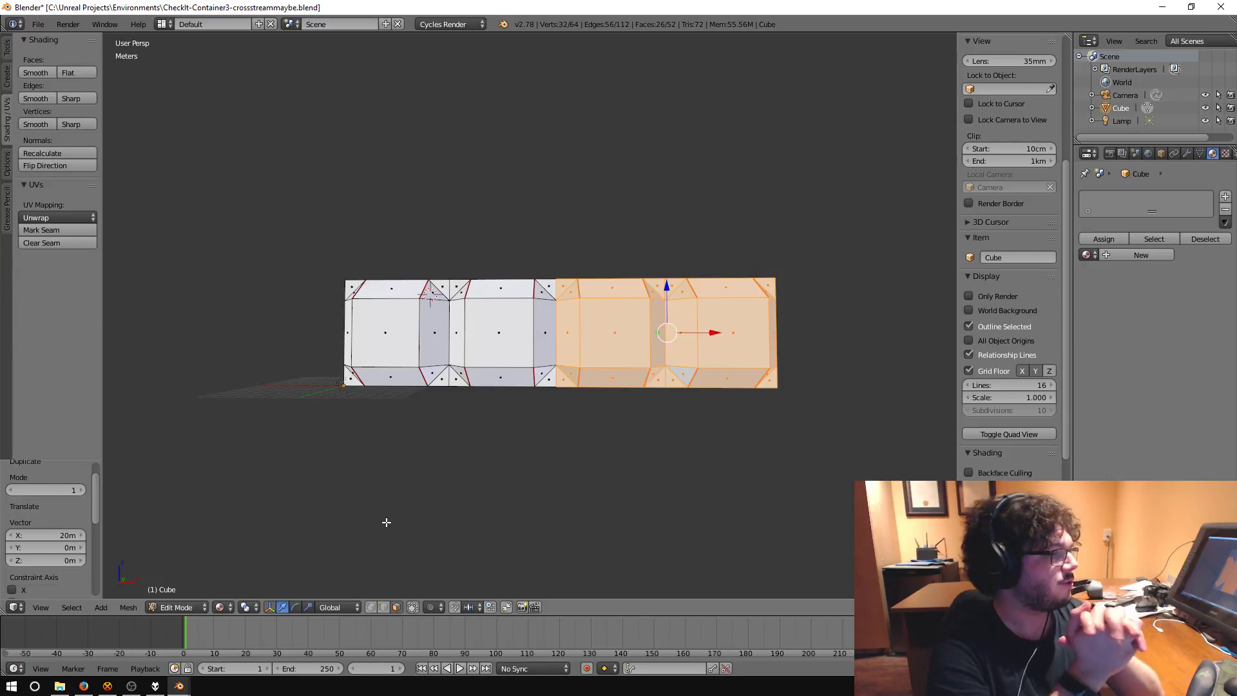
- Duplicate all the selected blocks and offset the copy 40 m along X, with 0 m on Y and Z
{"action": "middle_click_drag", "start_coordinate": [385, 349], "coordinate": [432, 362]}
{"action": "middle_click_drag", "start_coordinate": [583, 344], "coordinate": [539, 344]}
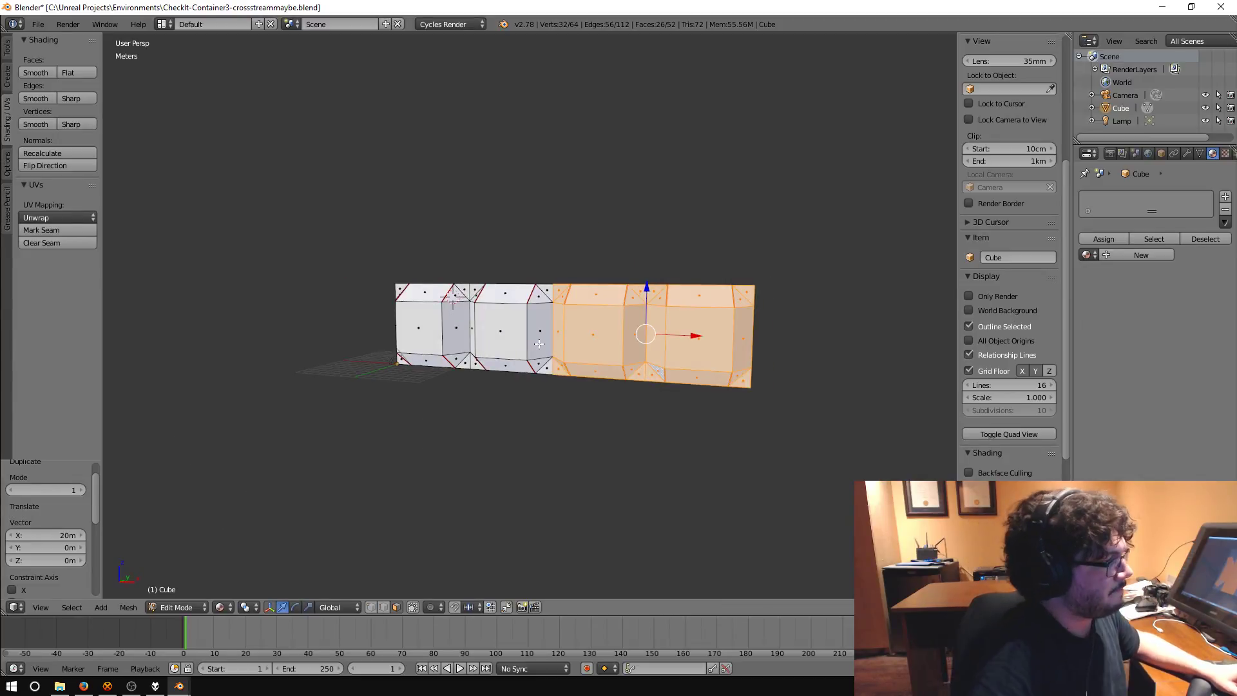
{"action": "middle_click_drag", "start_coordinate": [481, 376], "coordinate": [445, 344]}
{"action": "key", "text": "a"}
{"action": "key", "text": "a"}
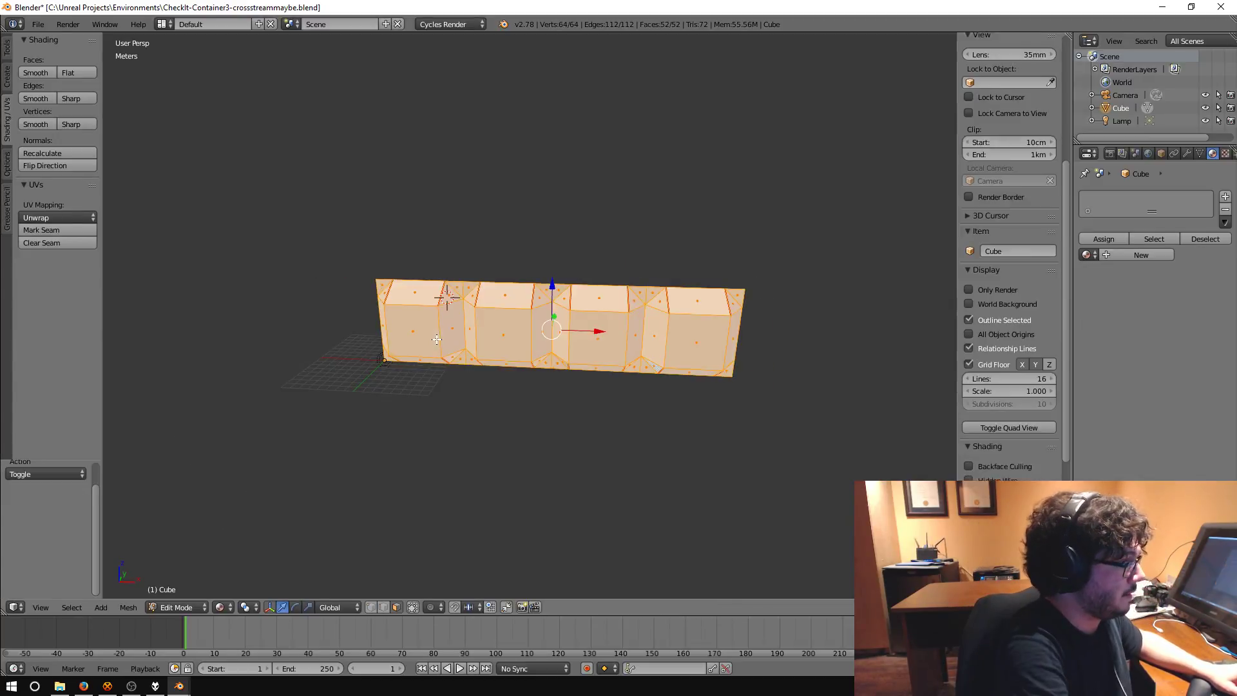
{"action": "key", "text": "shift+d"}
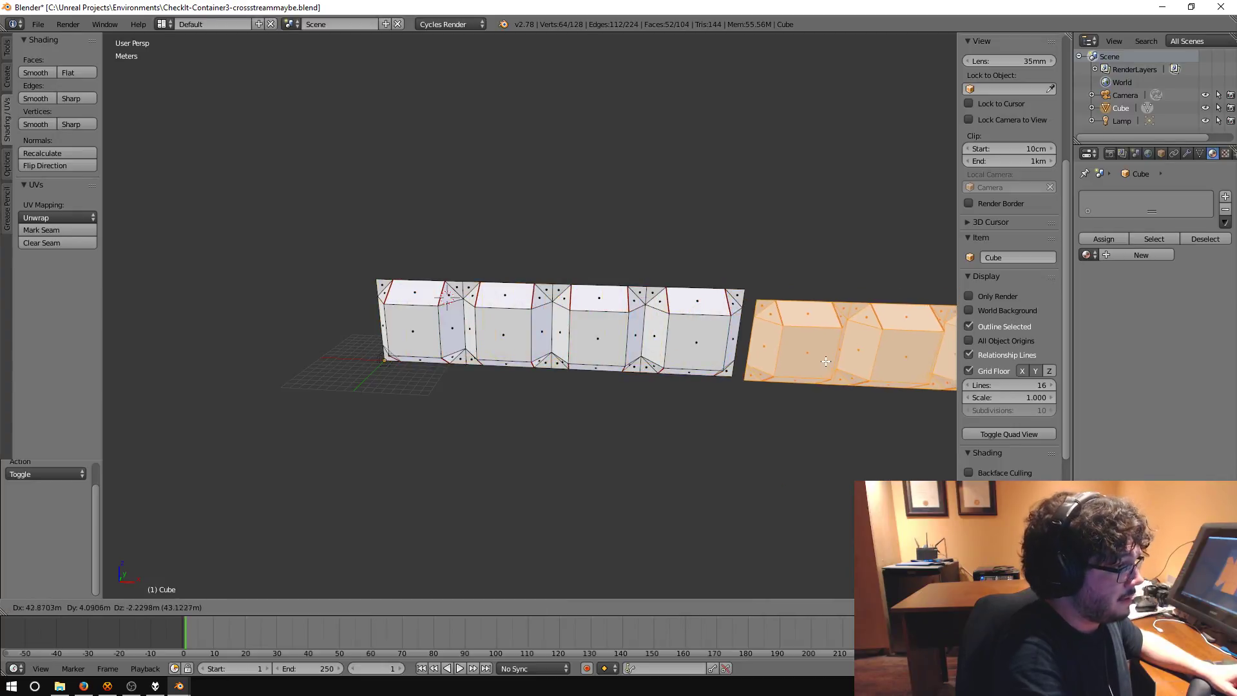
{"action": "left_click", "coordinate": [129, 552]}
{"action": "key", "text": "BackSpace"}
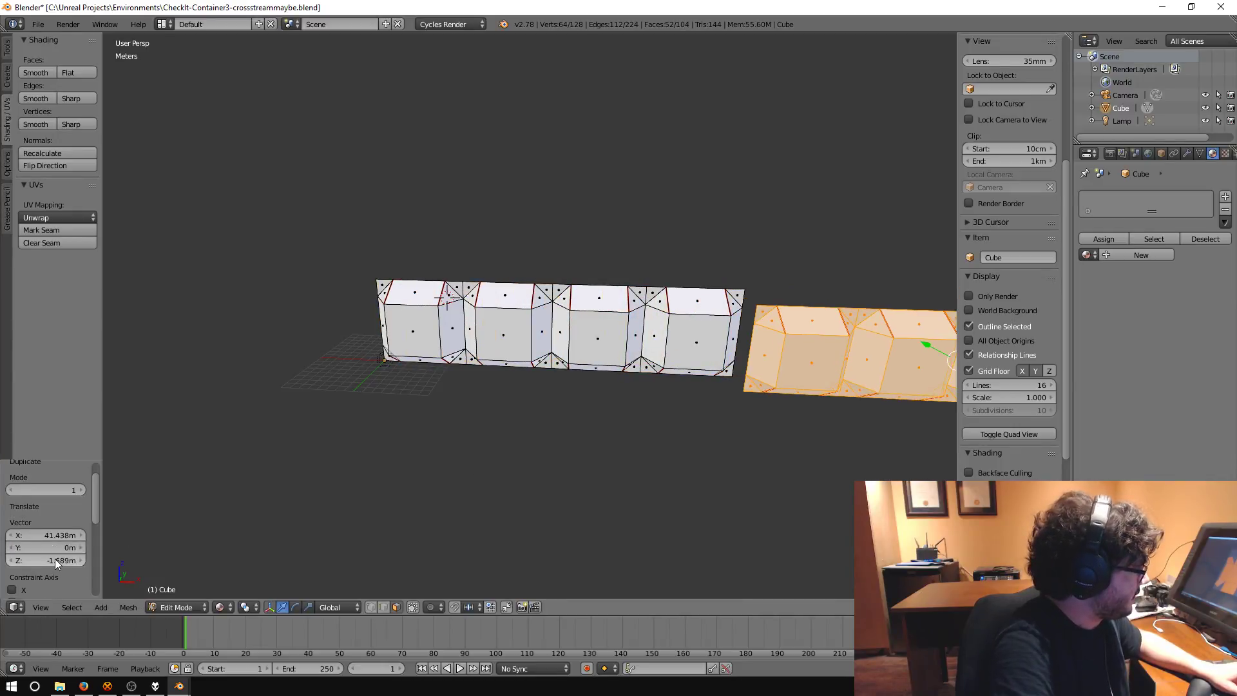
{"action": "key", "text": "BackSpace"}
{"action": "left_click", "coordinate": [50, 534]}
{"action": "type", "text": "4"}
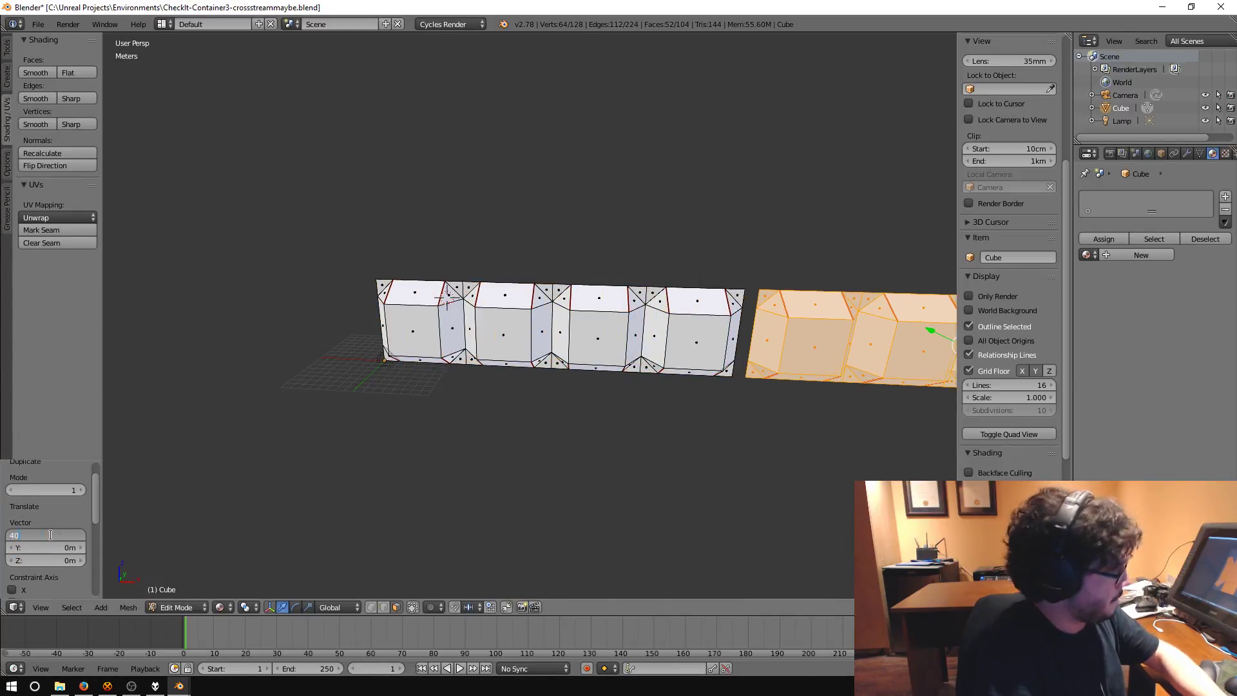
{"action": "type", "text": "0"}
{"action": "key", "text": "Return"}
- Deselect everything and box-select the blocks at the row's right end
{"action": "scroll", "coordinate": [625, 421], "scroll_direction": "down", "scroll_amount": 1}
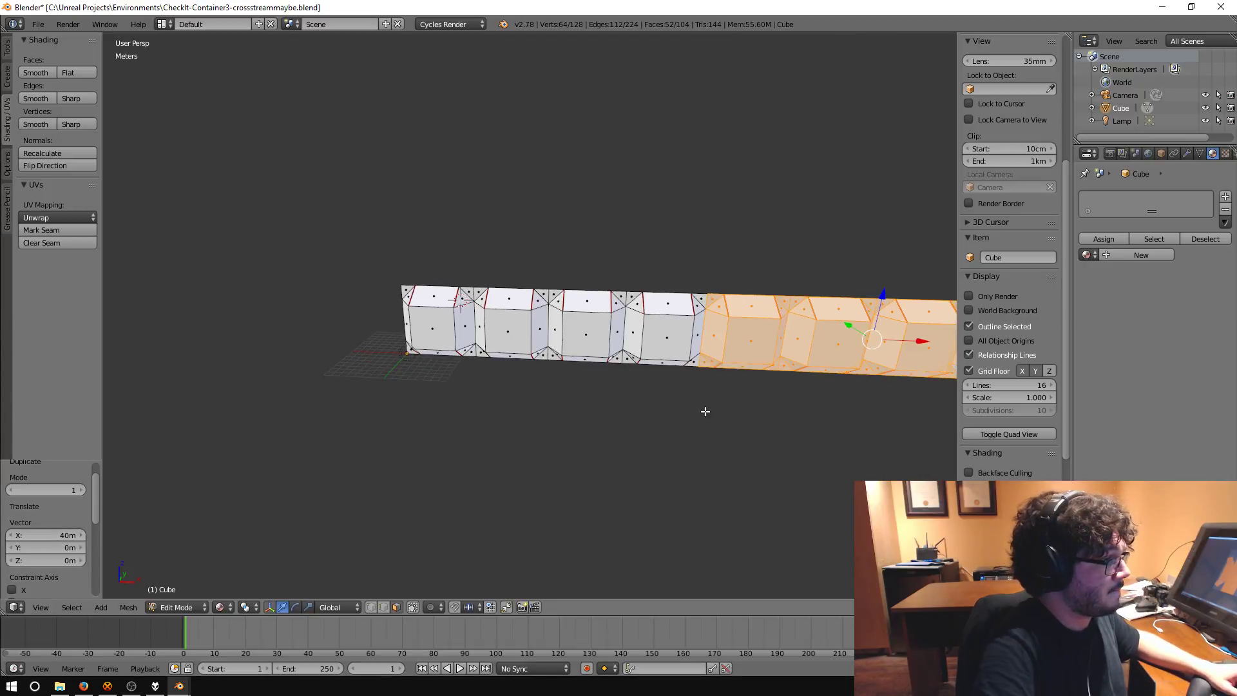
{"action": "middle_click_drag", "start_coordinate": [705, 411], "coordinate": [409, 390], "text": "shift"}
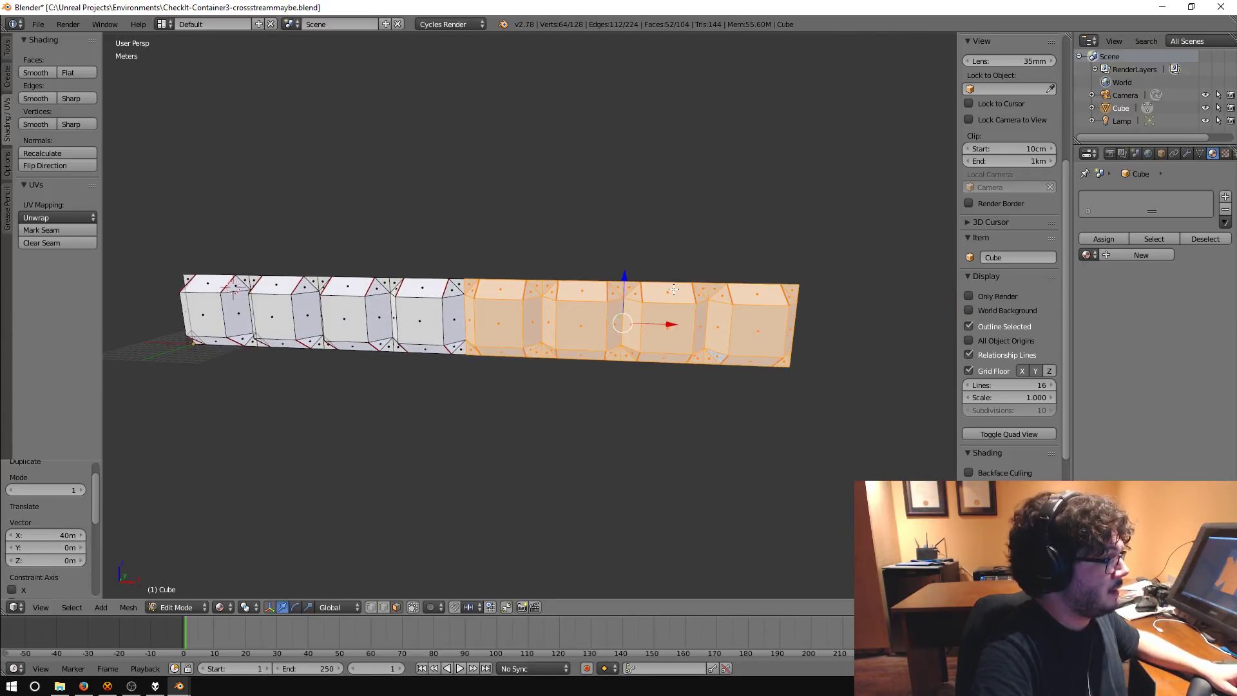
{"action": "key", "text": "a"}
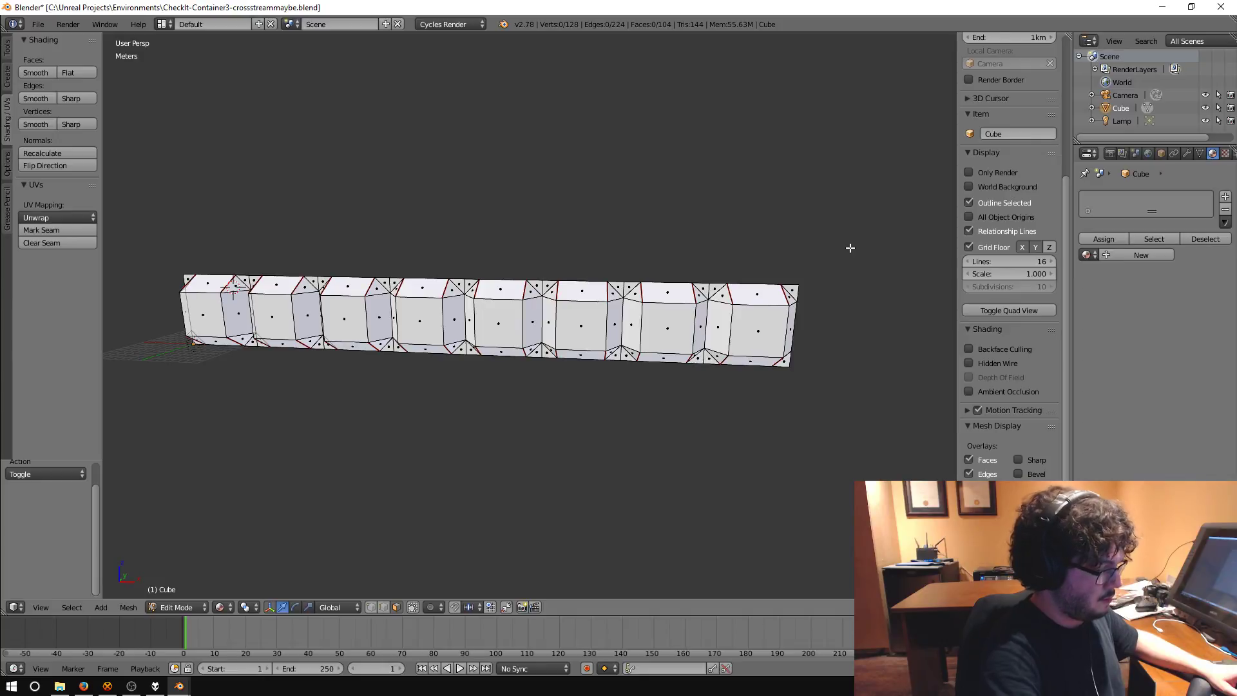
{"action": "left_click_drag", "start_coordinate": [850, 247], "coordinate": [628, 435]}
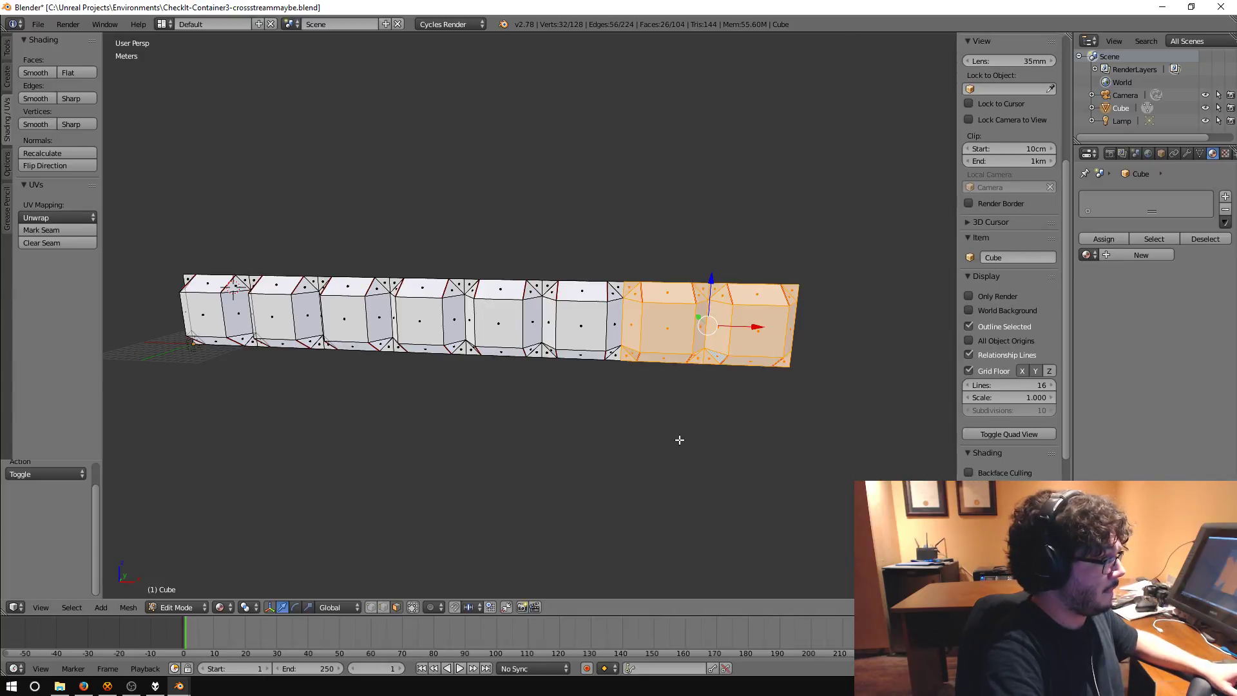
- Duplicate the last two end blocks with a 20 m X offset and 0 m on Y and Z
{"action": "middle_click_drag", "start_coordinate": [676, 436], "coordinate": [566, 434]}
{"action": "key", "text": "shift+d"}
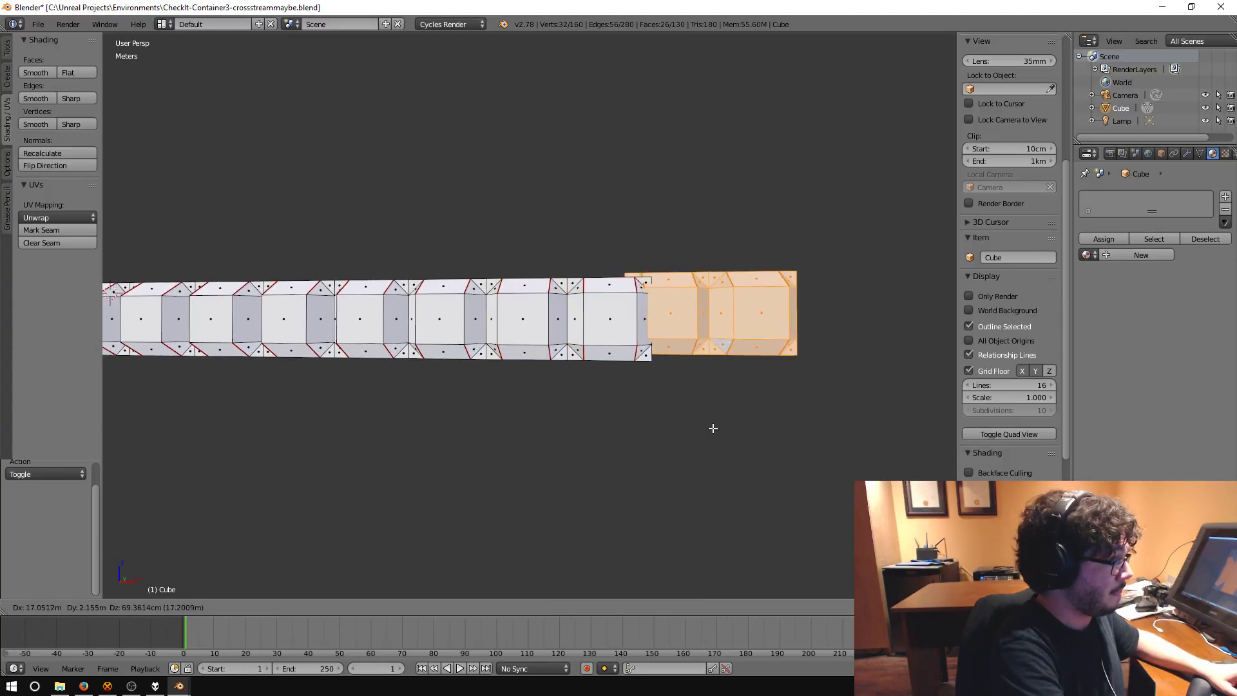
{"action": "left_click", "coordinate": [743, 436]}
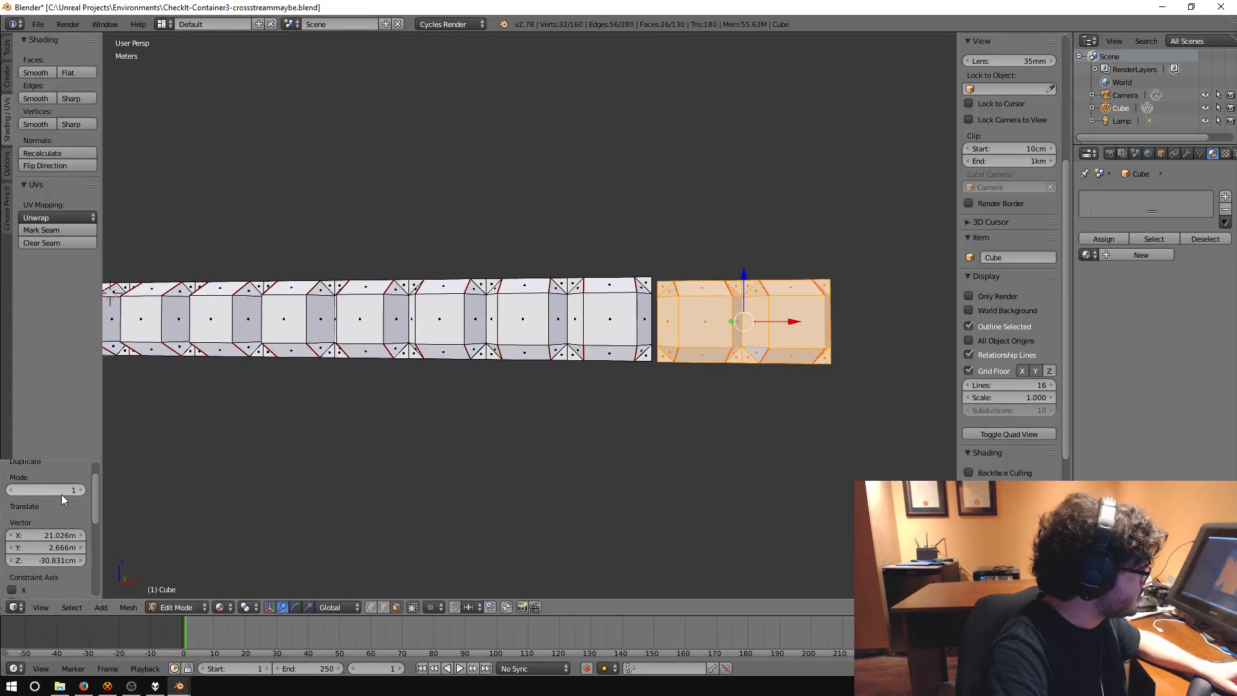
{"action": "type", "text": "20m"}
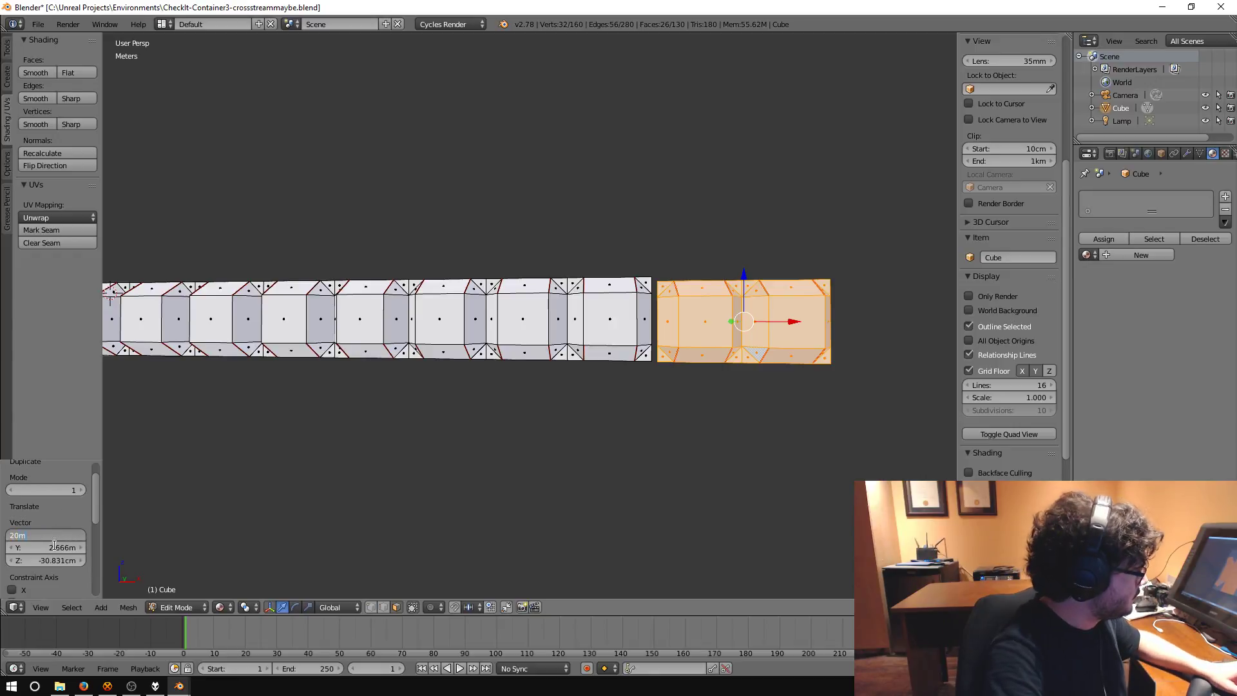
{"action": "key", "text": "Tab"}
{"action": "type", "text": "0"}
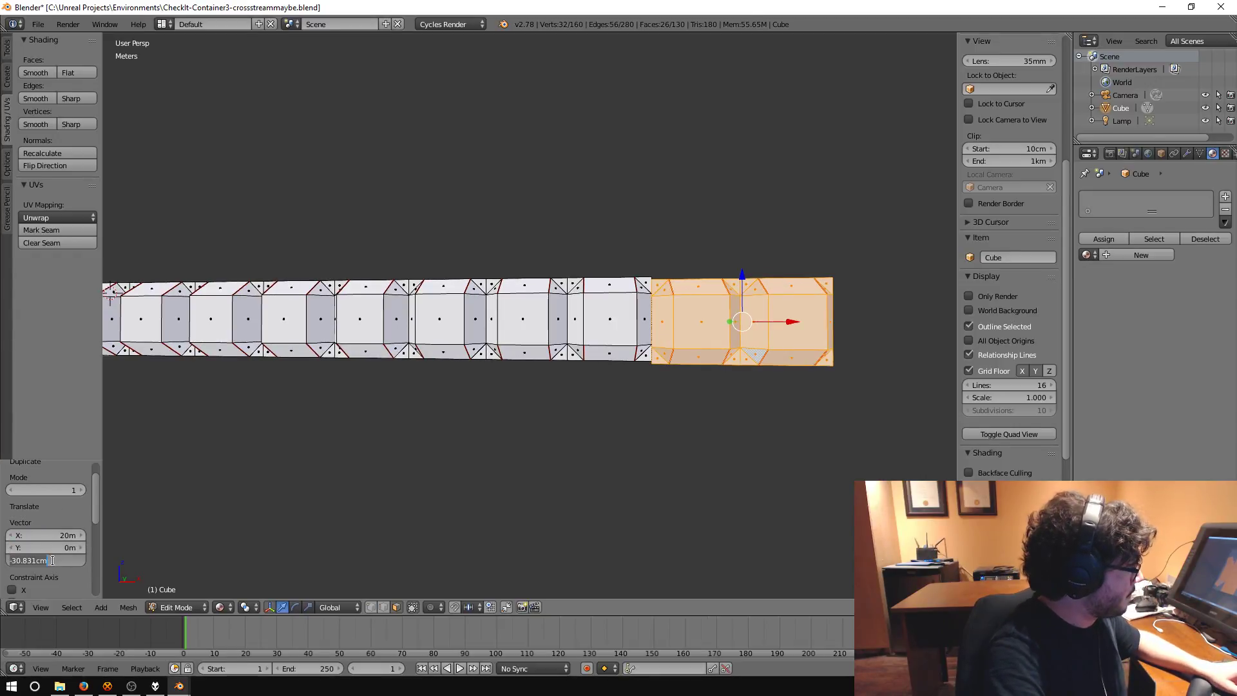
{"action": "key", "text": "Tab"}
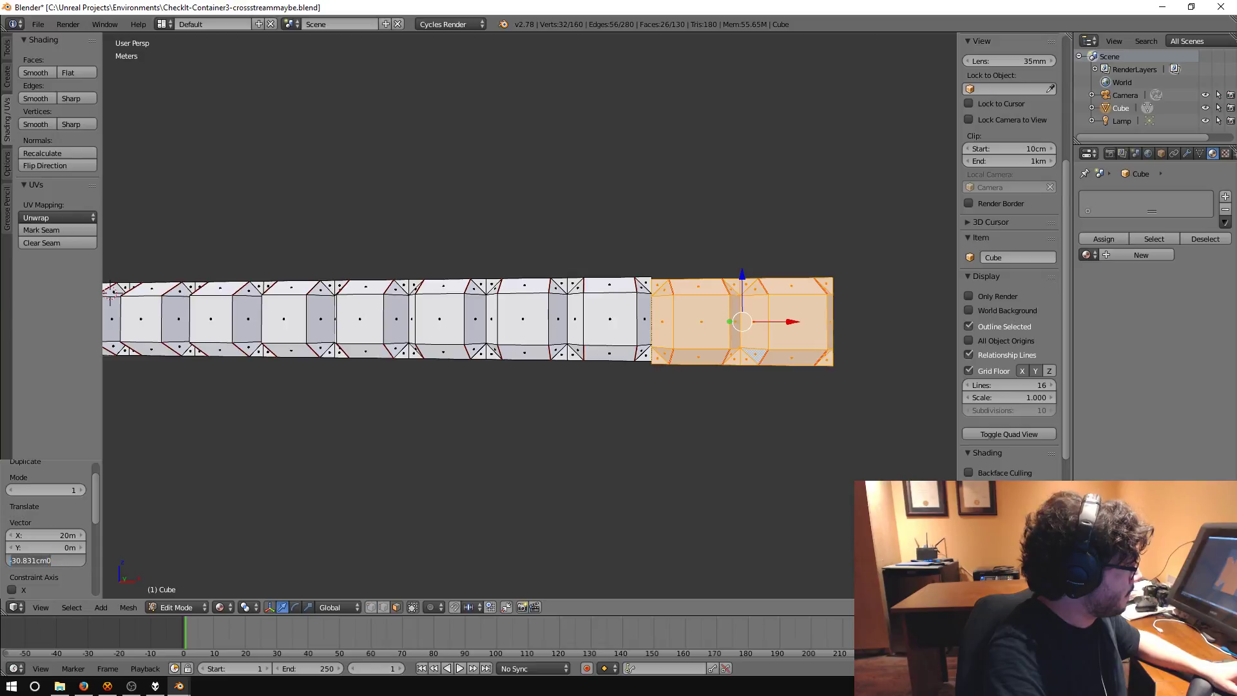
{"action": "key", "text": "Return"}
- Select the whole ten-block mesh and view the row from the front
{"action": "middle_click_drag", "start_coordinate": [530, 431], "coordinate": [544, 461]}
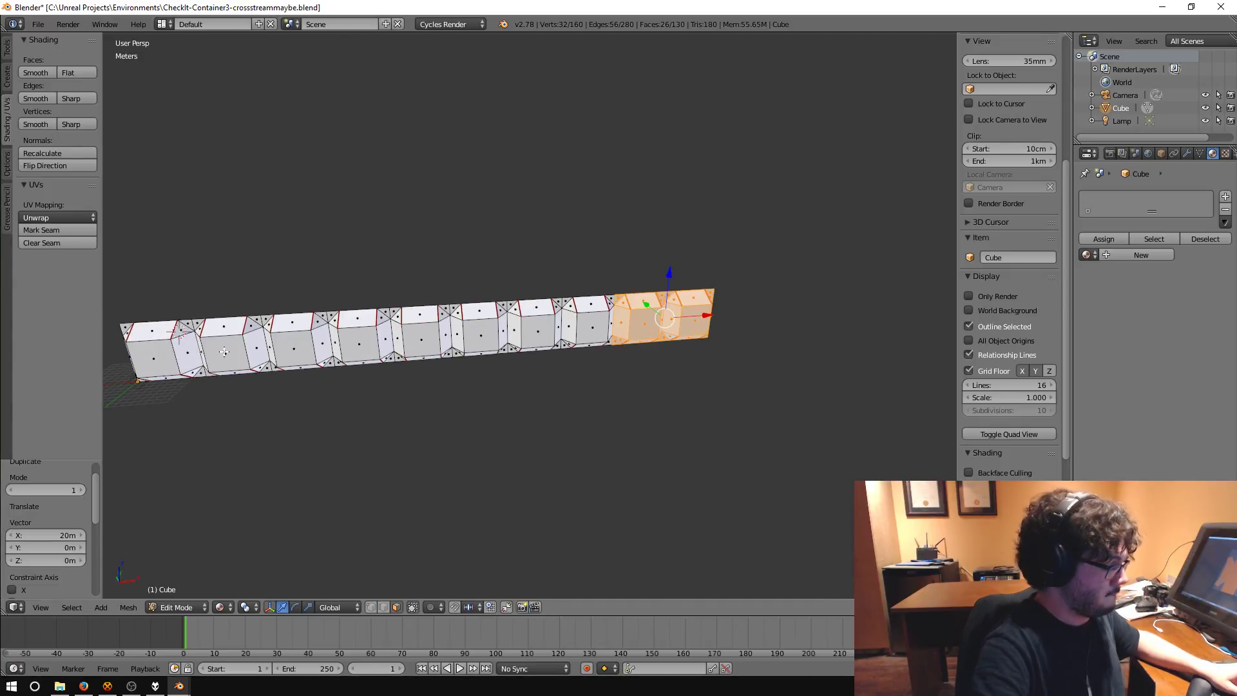
{"action": "key", "text": "a"}
{"action": "middle_click_drag", "start_coordinate": [409, 373], "coordinate": [454, 368]}
{"action": "scroll", "coordinate": [464, 354], "scroll_direction": "up", "scroll_amount": 4}
{"action": "scroll", "coordinate": [475, 362], "scroll_direction": "down", "scroll_amount": 2}
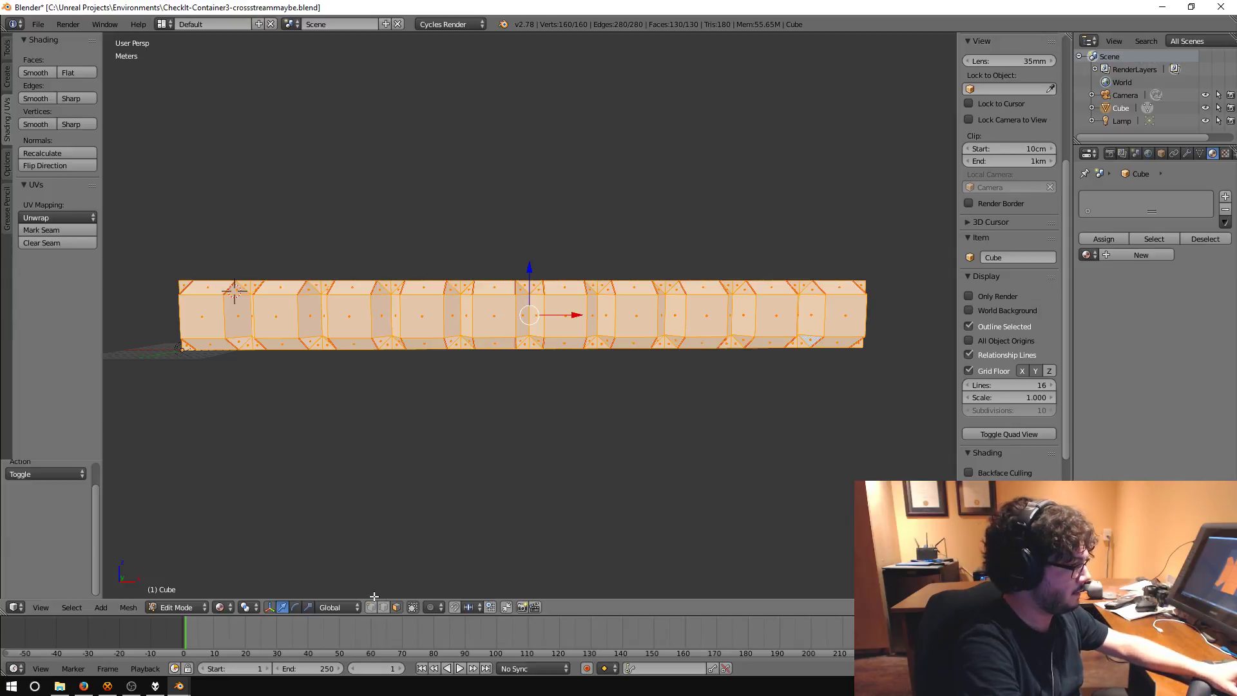
- Run Remove Doubles from the vertex menu on the full mesh, leaving 124 vertices
{"action": "middle_click_drag", "start_coordinate": [505, 457], "coordinate": [507, 458]}
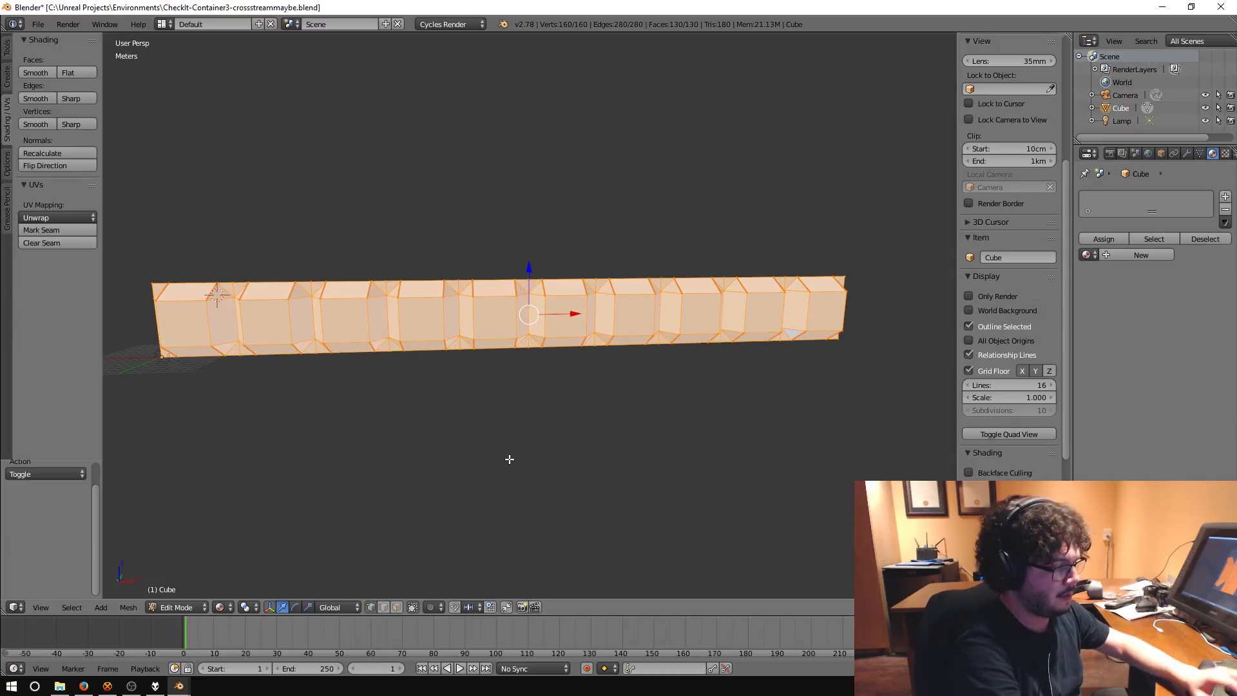
{"action": "key", "text": "space"}
{"action": "type", "text": "merge"}
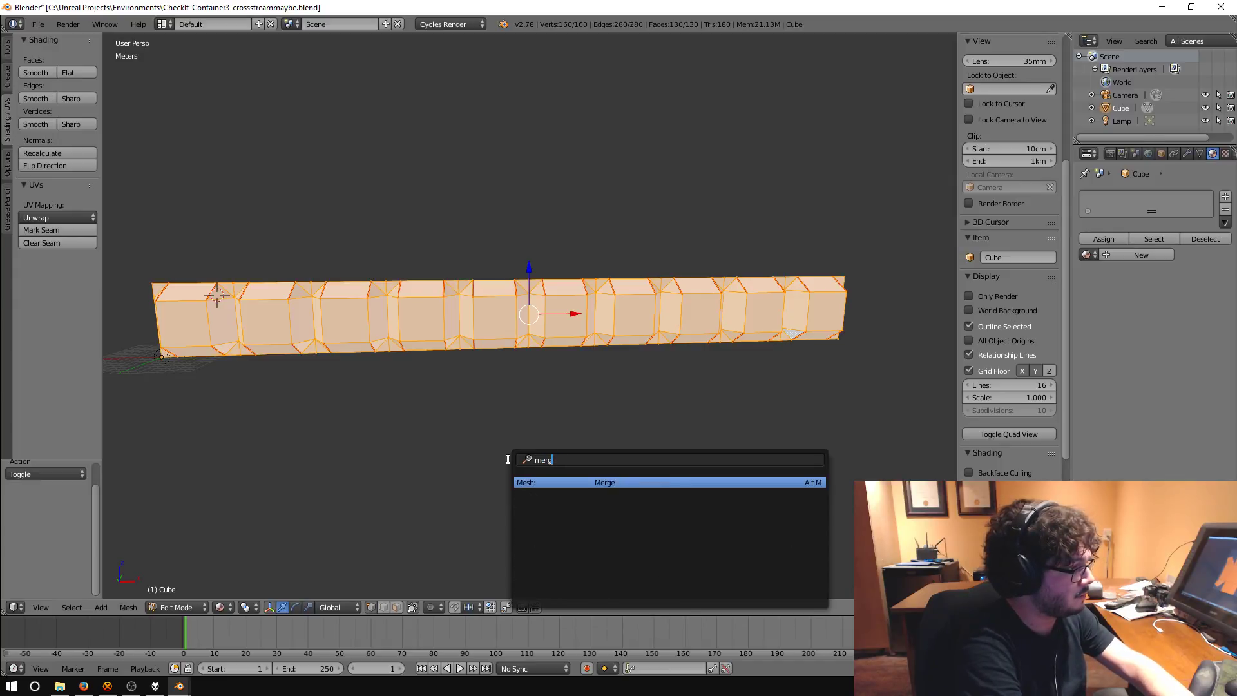
{"action": "key", "text": "BackSpace"}
{"action": "key", "text": "BackSpace"}
{"action": "key", "text": "BackSpace"}
{"action": "key", "text": "BackSpace"}
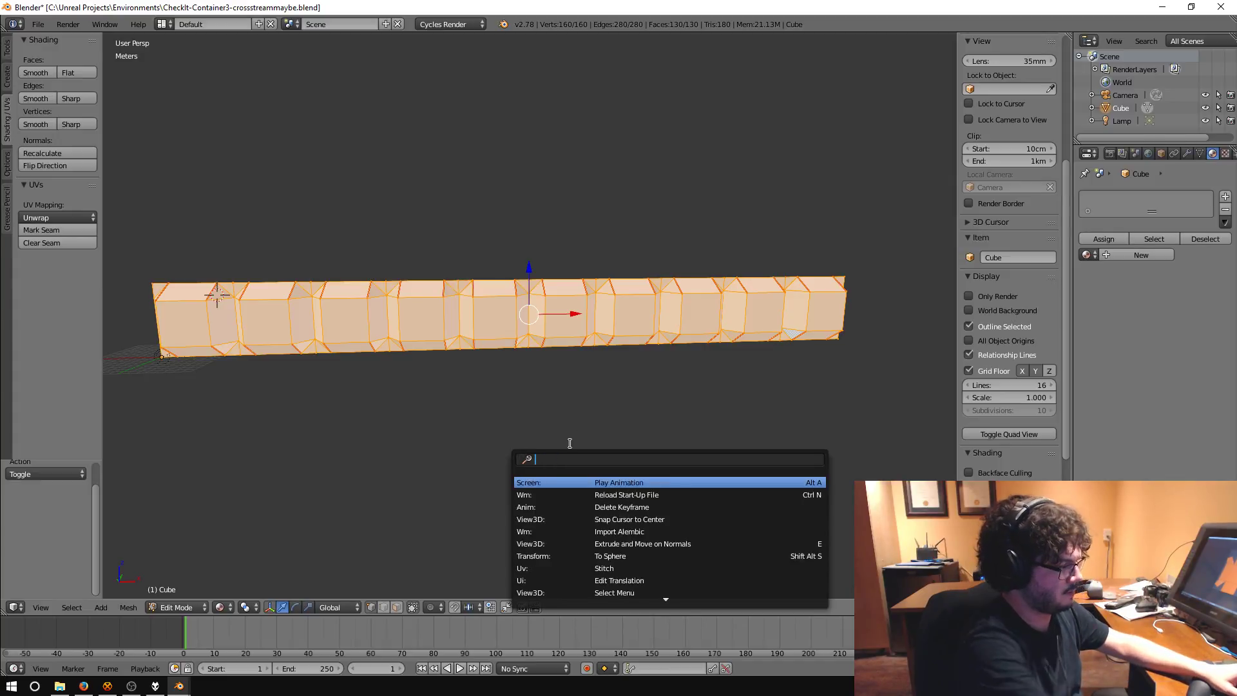
{"action": "key", "text": "Escape"}
{"action": "key", "text": "v"}
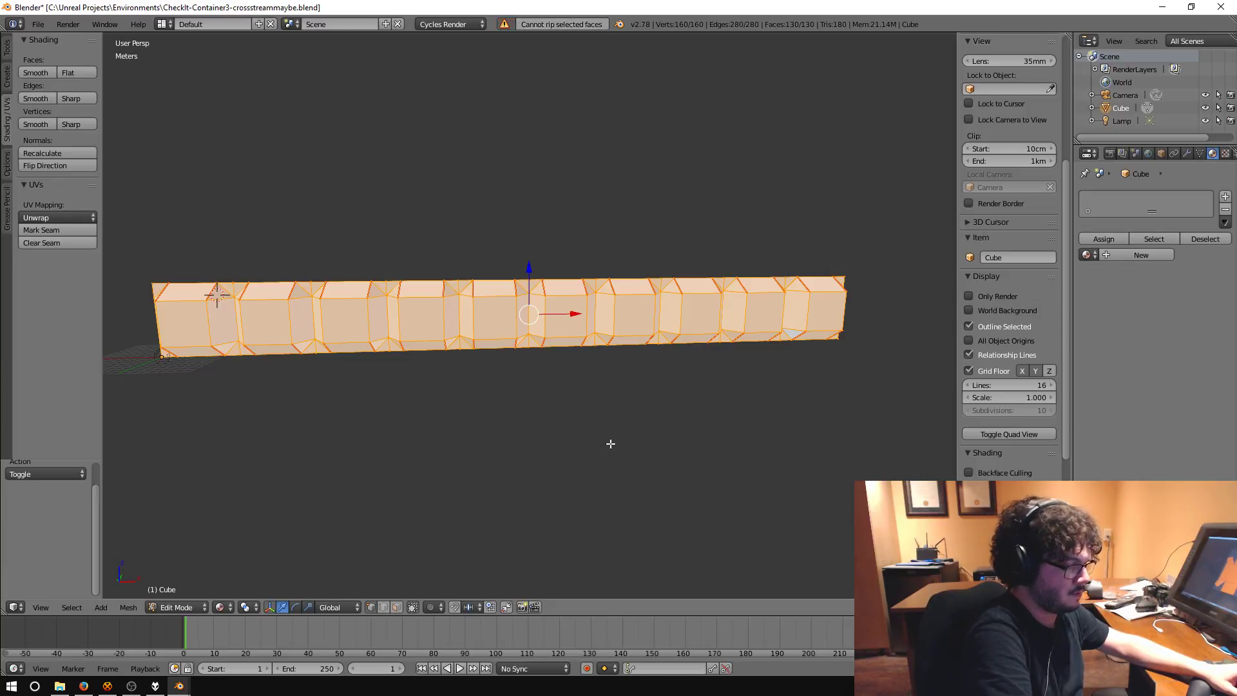
{"action": "key", "text": "ctrl+v"}
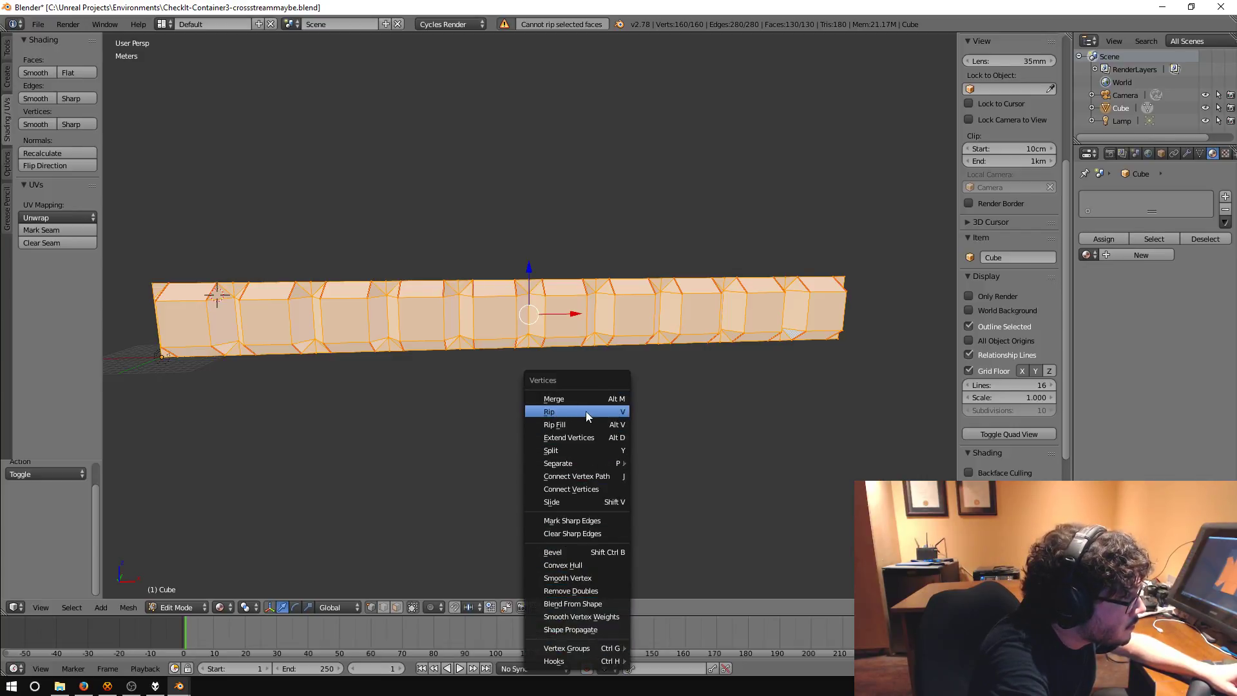
{"action": "left_click", "coordinate": [593, 594]}
{"action": "middle_click_drag", "start_coordinate": [643, 221], "coordinate": [566, 284]}
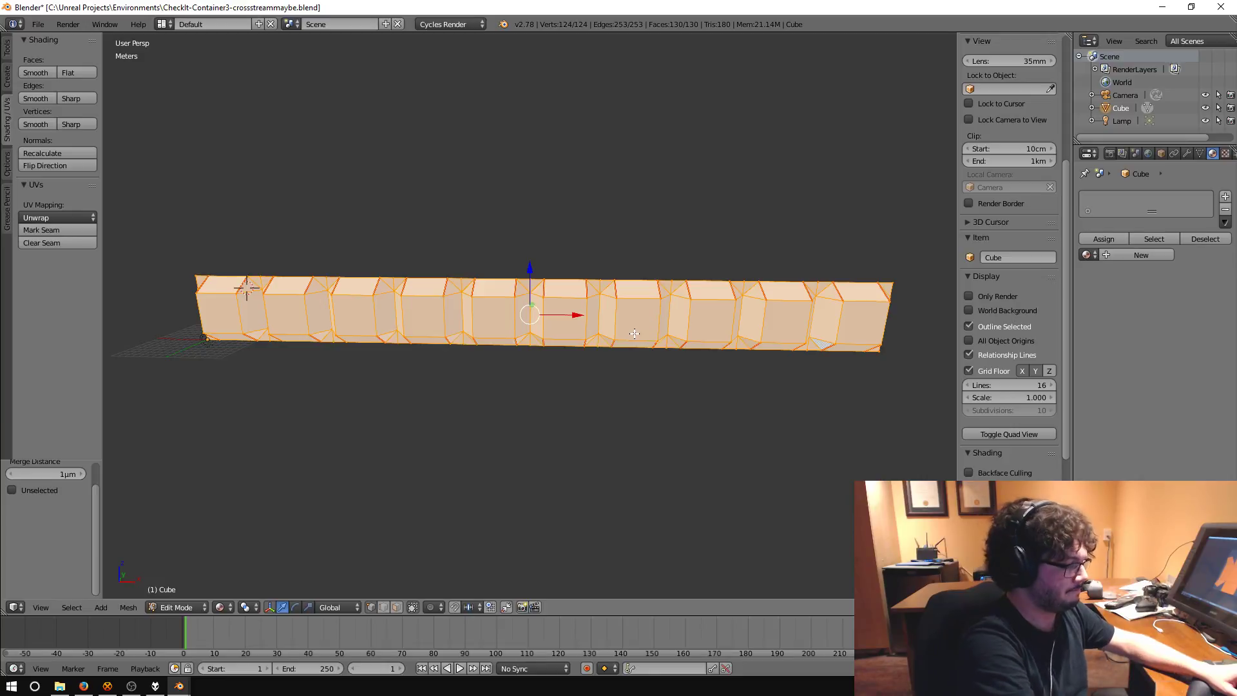
{"action": "key", "text": "a"}
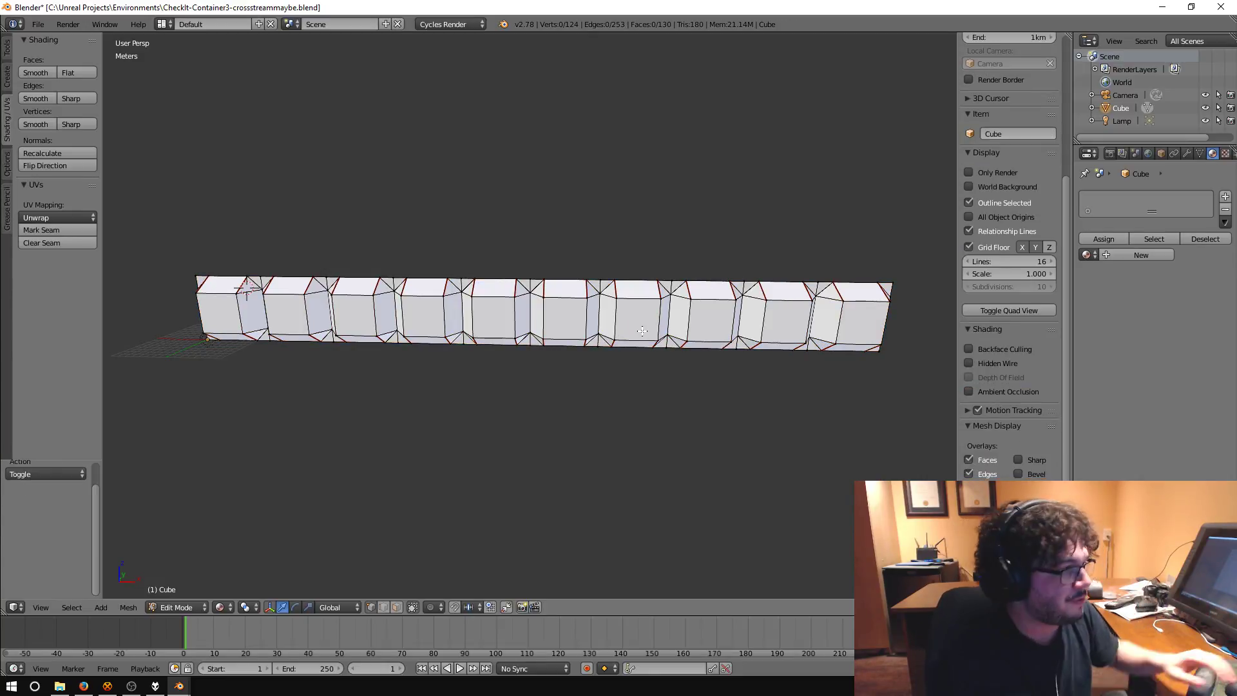
{"action": "key", "text": "a"}
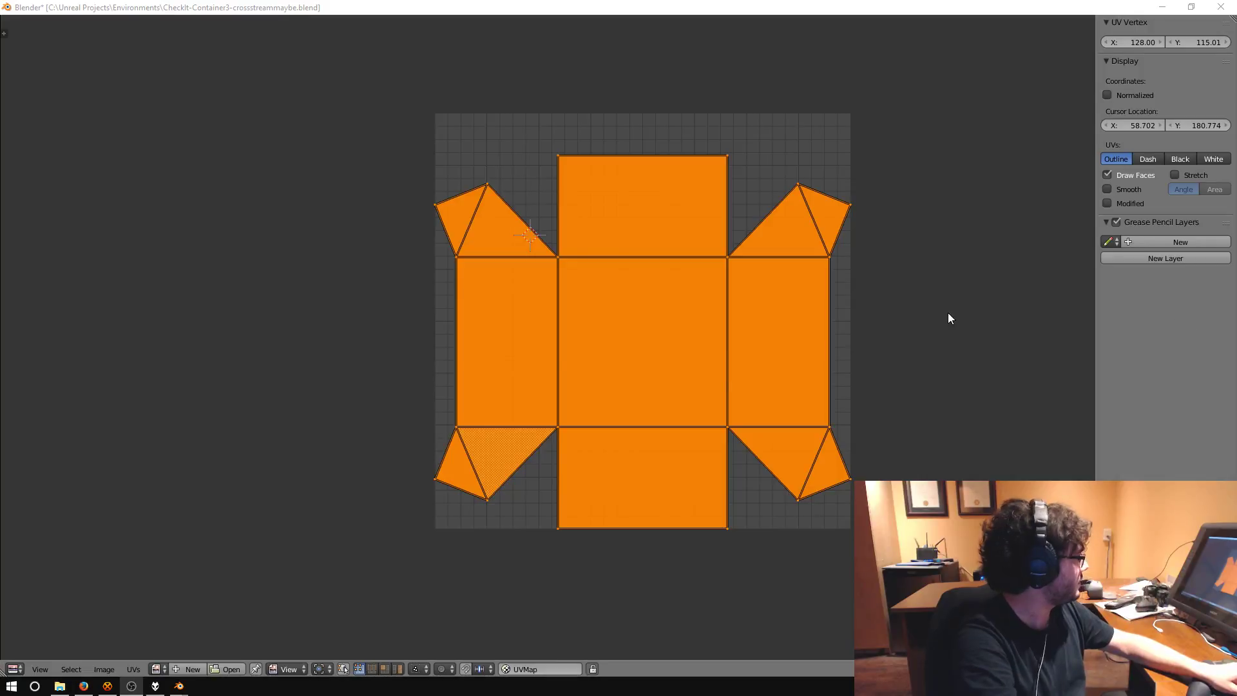
- Use Pack Islands to lay the blocks' cross-shaped UV islands side by side
{"action": "middle_click_drag", "start_coordinate": [945, 312], "coordinate": [912, 297]}
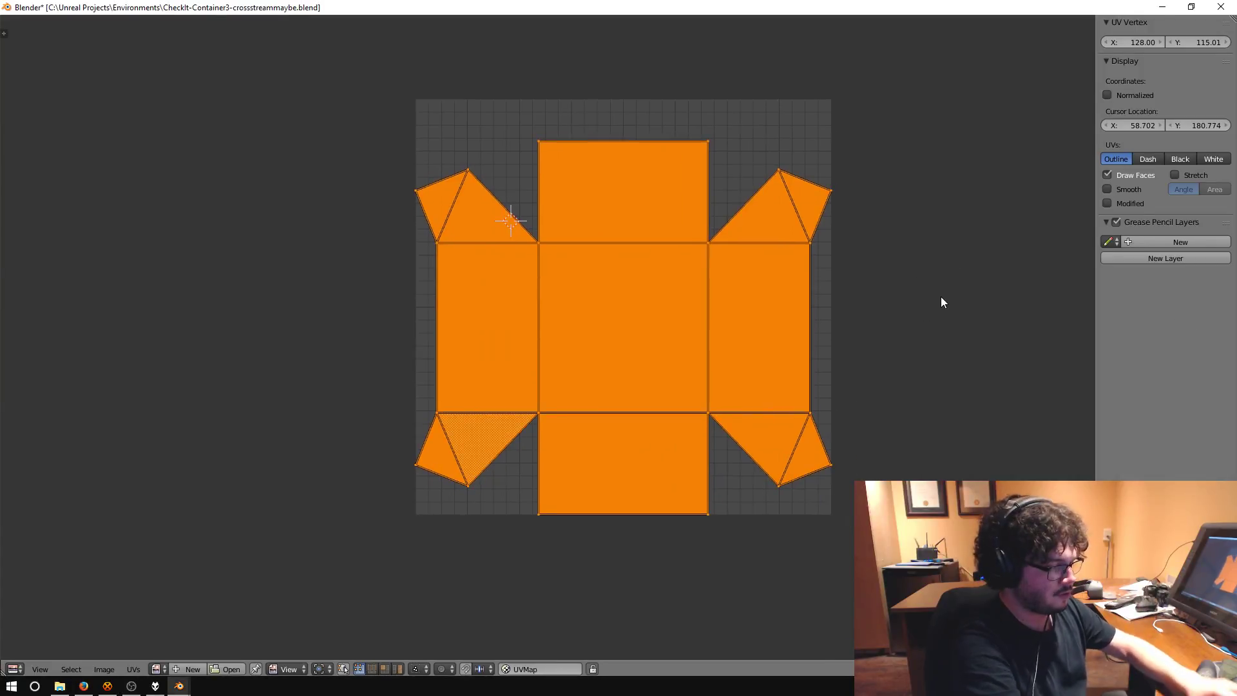
{"action": "left_click", "coordinate": [125, 670]}
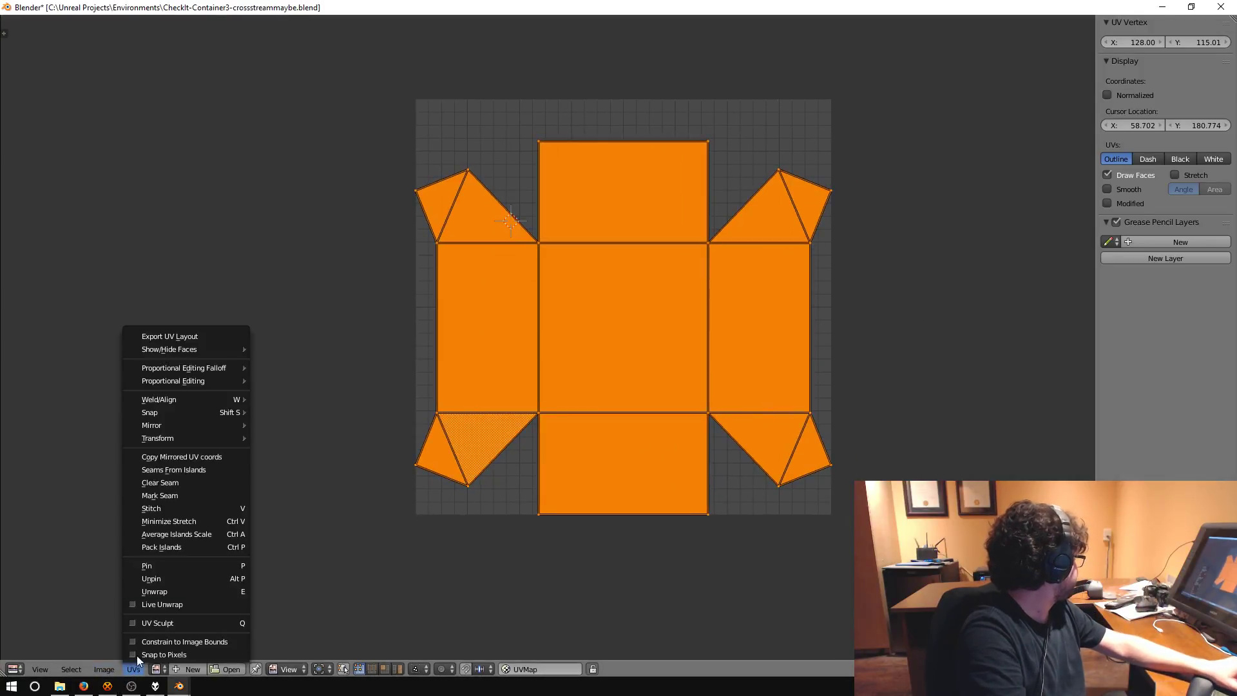
{"action": "mouse_move", "coordinate": [191, 373]}
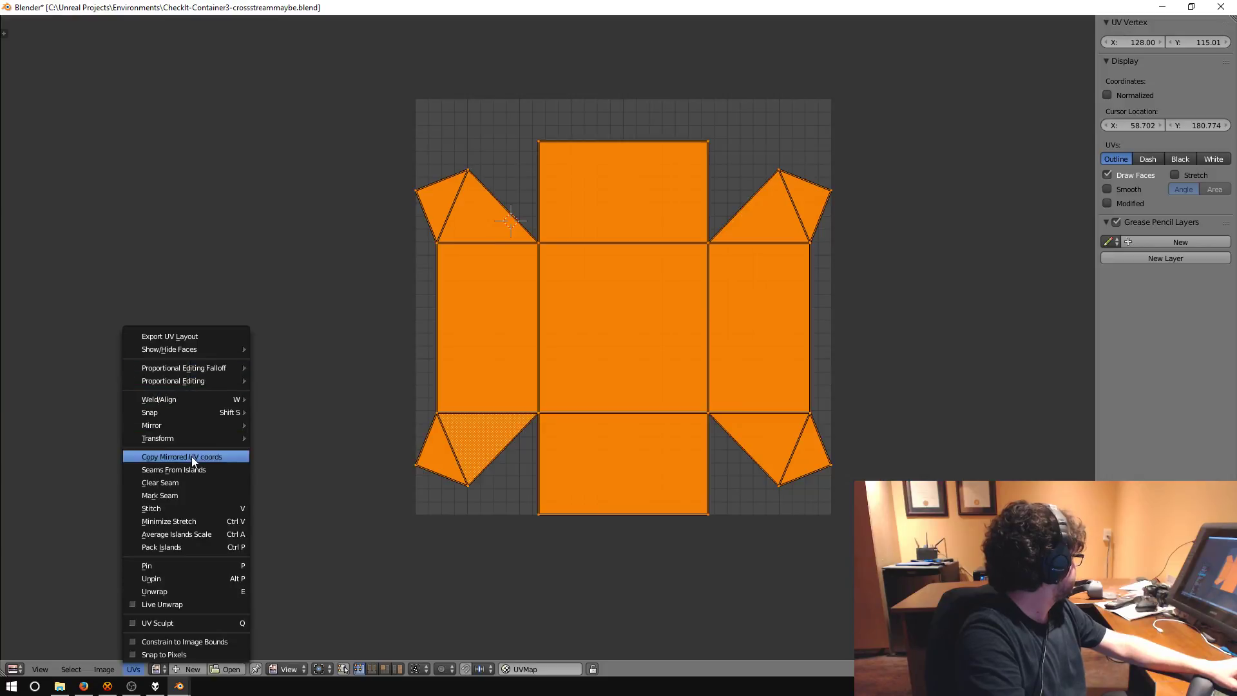
{"action": "left_click", "coordinate": [200, 546]}
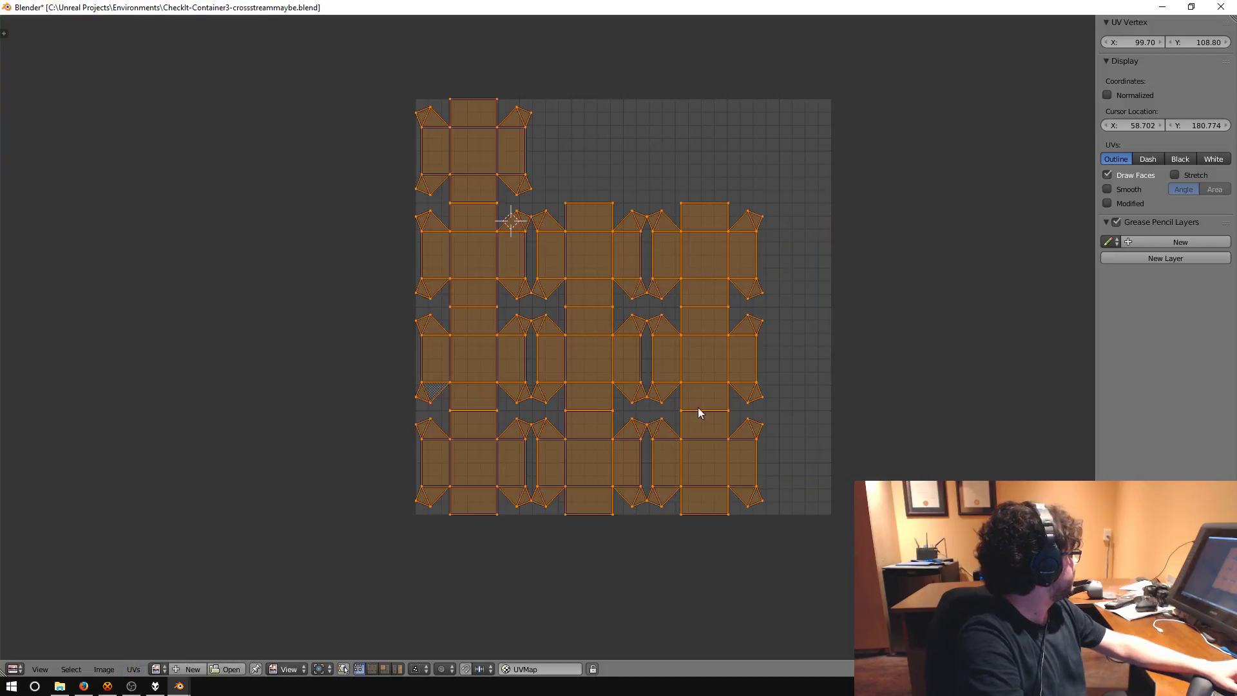
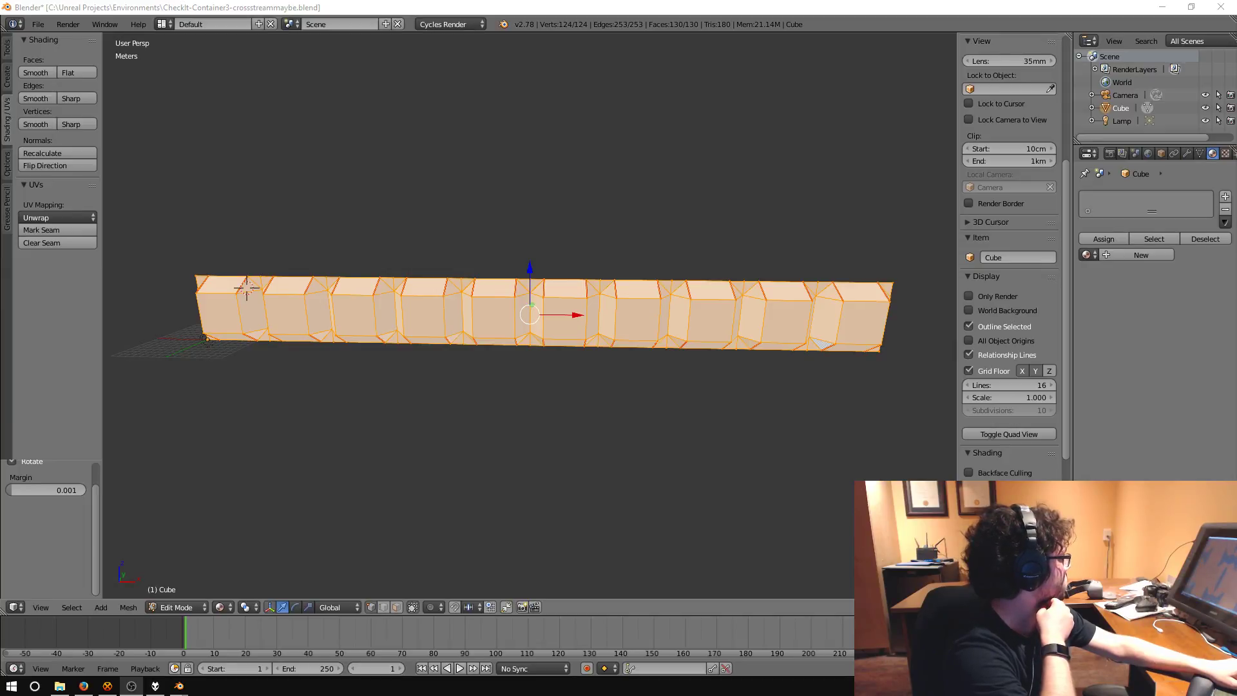
- Duplicate the panel strip and stack the copy directly above it with offsets X 0, Y 0, Z 9
{"action": "middle_click_drag", "start_coordinate": [443, 388], "coordinate": [492, 384]}
{"action": "key", "text": "shift+d"}
{"action": "left_click", "coordinate": [501, 306]}
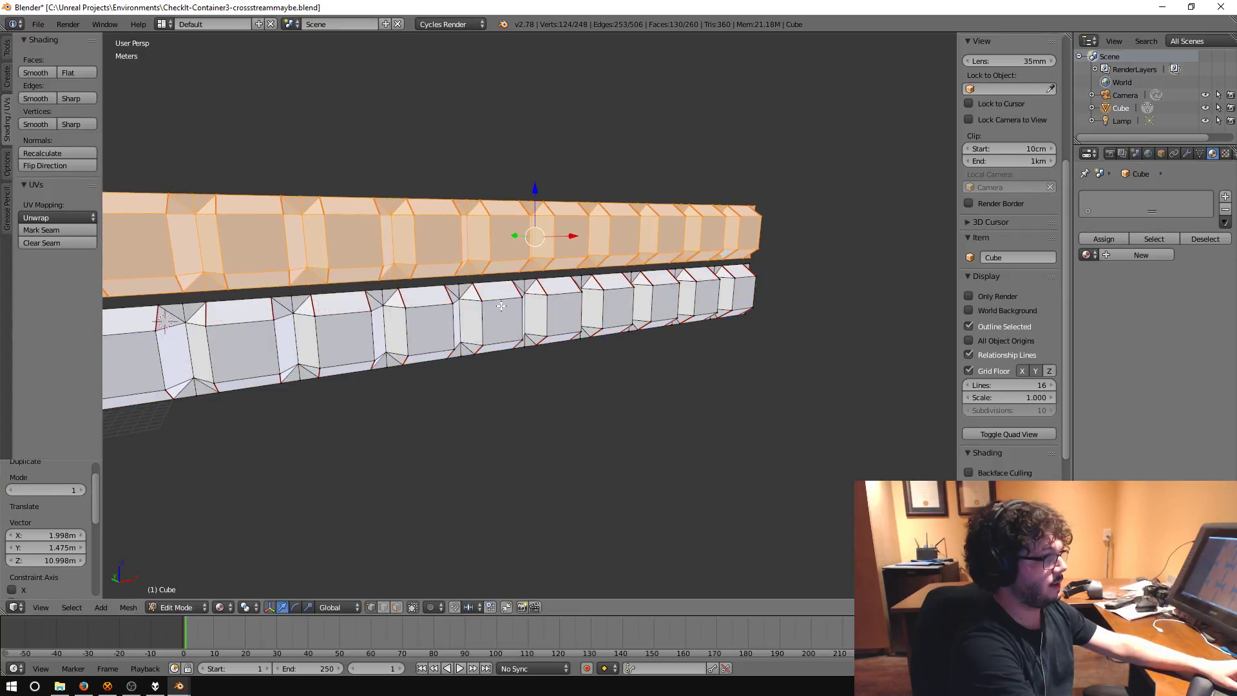
{"action": "type", "text": "0"}
{"action": "key", "text": "Tab"}
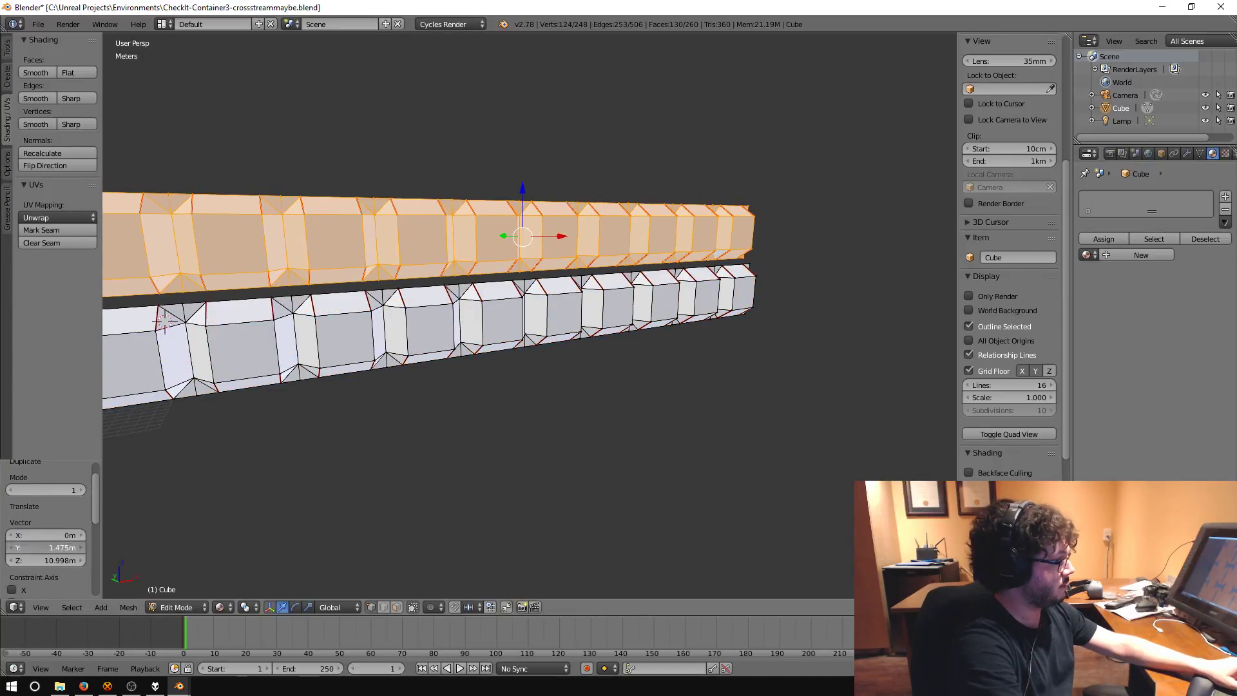
{"action": "type", "text": "0"}
{"action": "key", "text": "Tab"}
{"action": "type", "text": "9"}
{"action": "key", "text": "Return"}
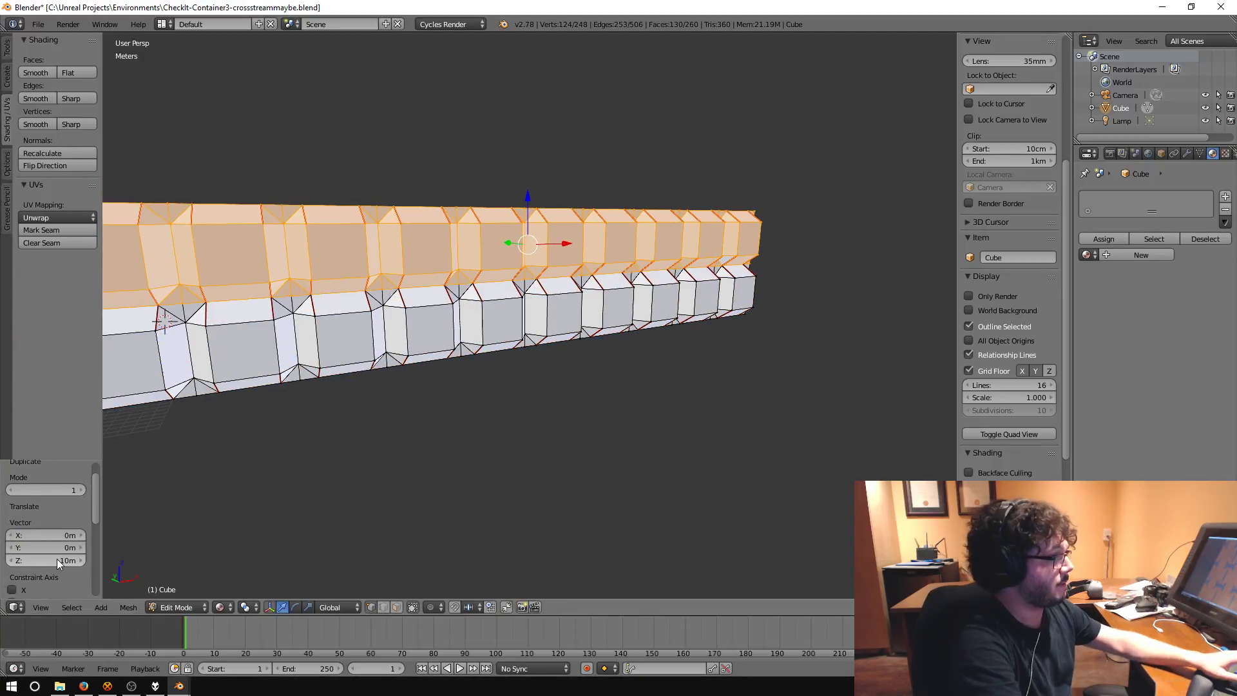
{"action": "key", "text": "a"}
- Select all and run Remove Doubles, merging 31 overlapping vertices to leave 217
{"action": "middle_click_drag", "start_coordinate": [539, 497], "coordinate": [526, 458]}
{"action": "key", "text": "a"}
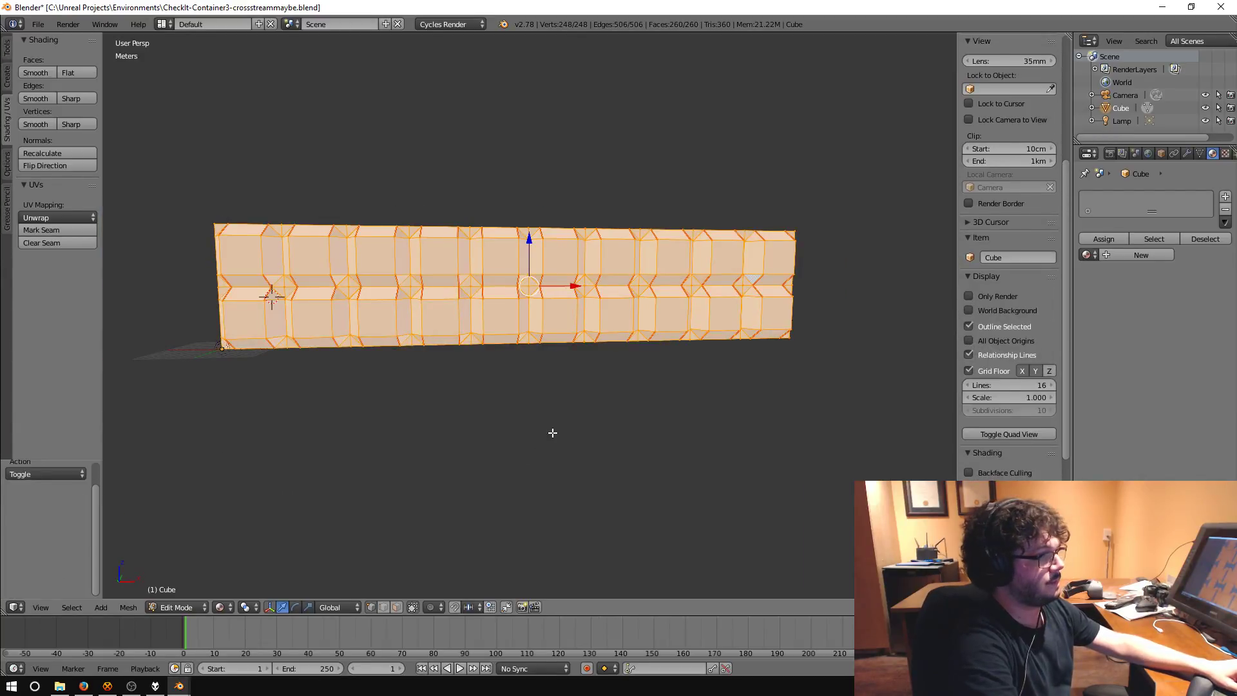
{"action": "key", "text": "space"}
{"action": "type", "text": "remove"}
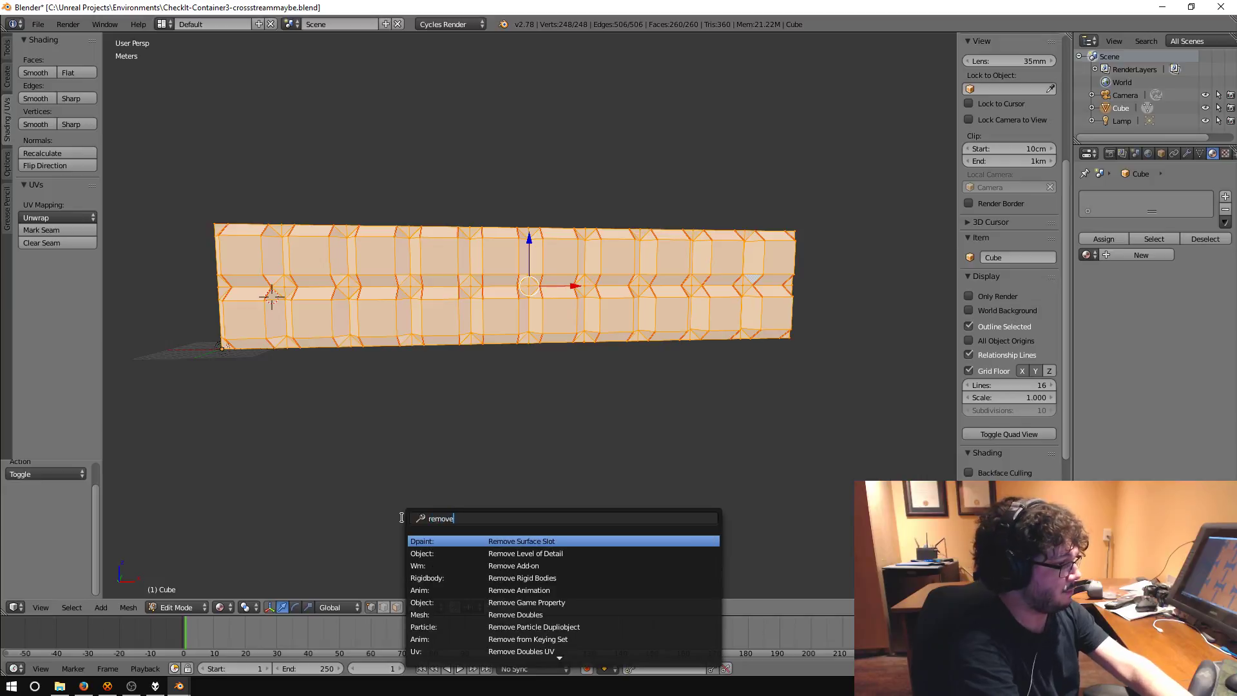
{"action": "key", "text": "Down"}
{"action": "key", "text": "Down"}
{"action": "key", "text": "Down"}
{"action": "key", "text": "Down"}
{"action": "key", "text": "Down"}
{"action": "key", "text": "Down"}
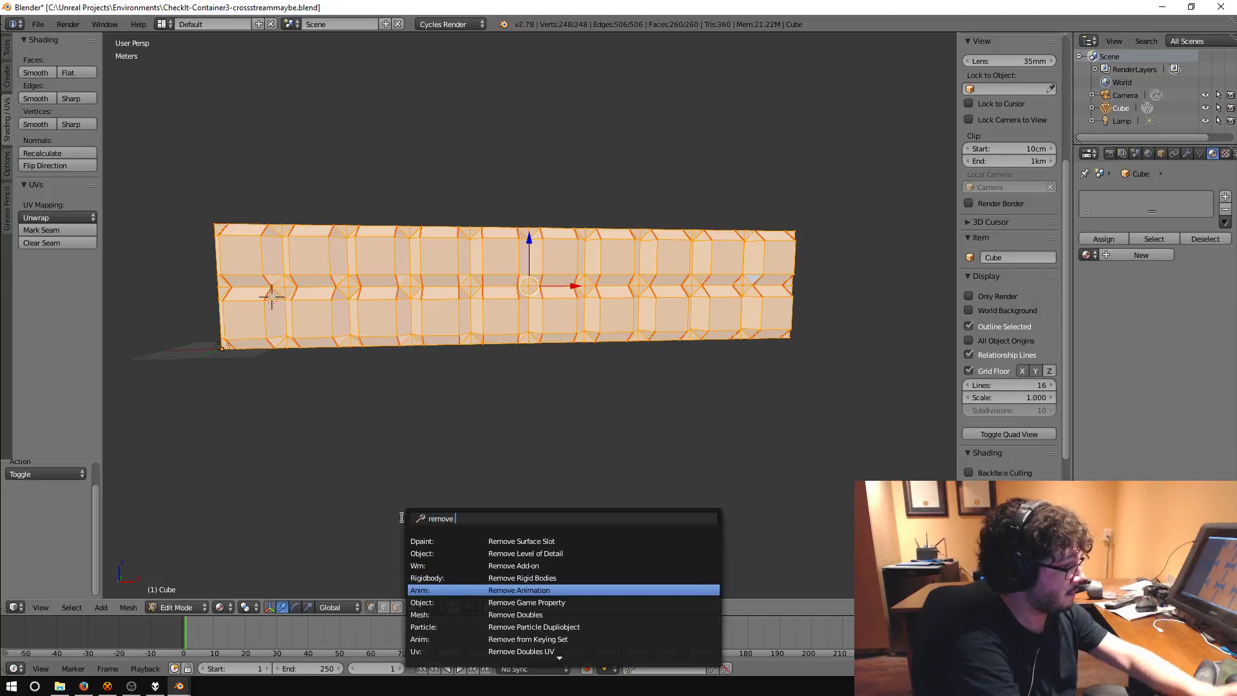
{"action": "key", "text": "Return"}
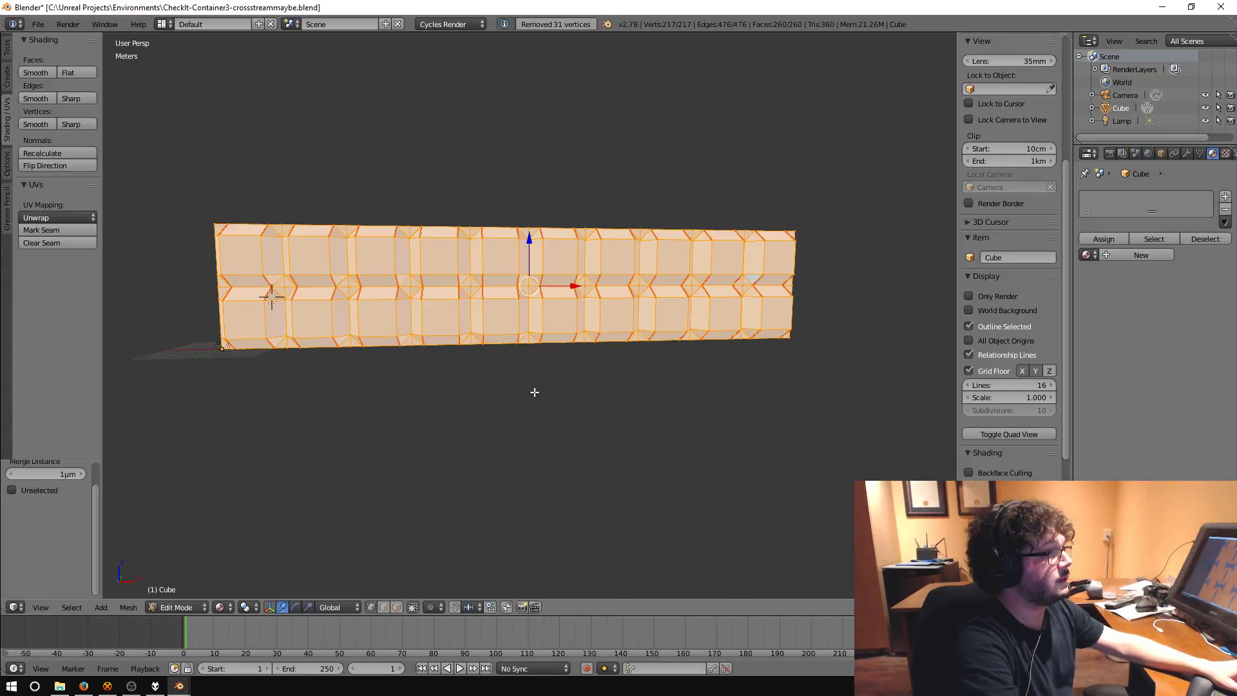
{"action": "middle_click_drag", "start_coordinate": [664, 344], "coordinate": [621, 348]}
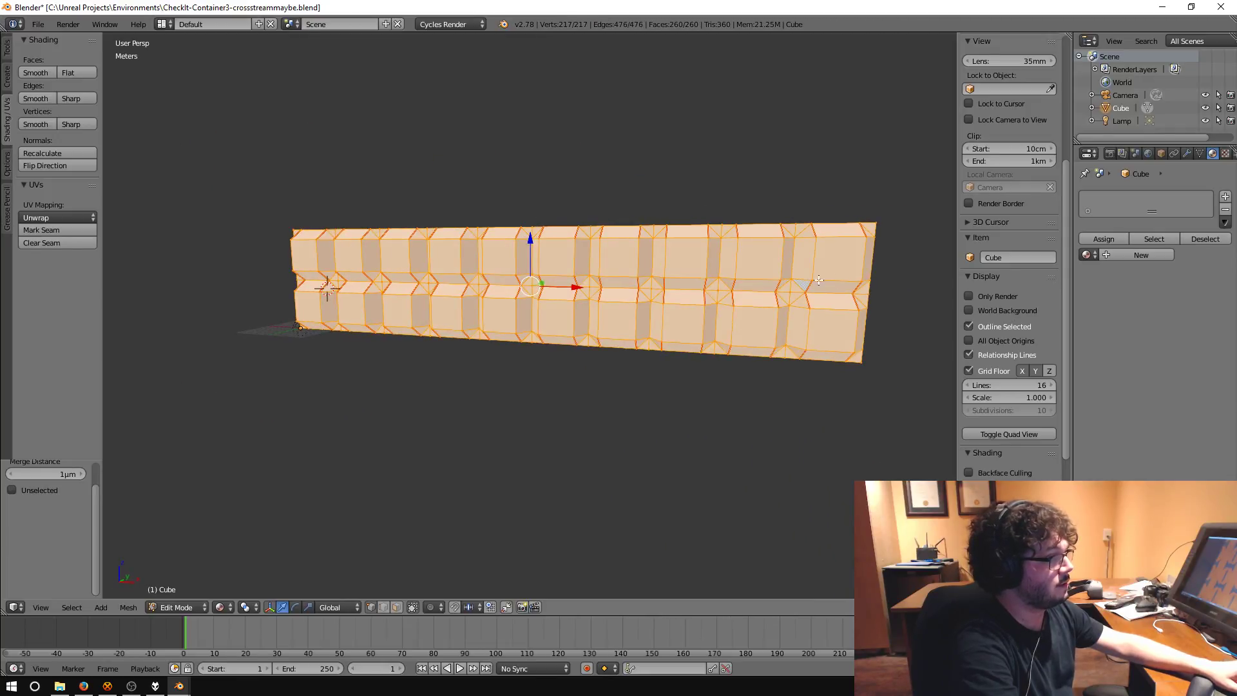
{"action": "middle_click_drag", "start_coordinate": [379, 280], "coordinate": [327, 297]}
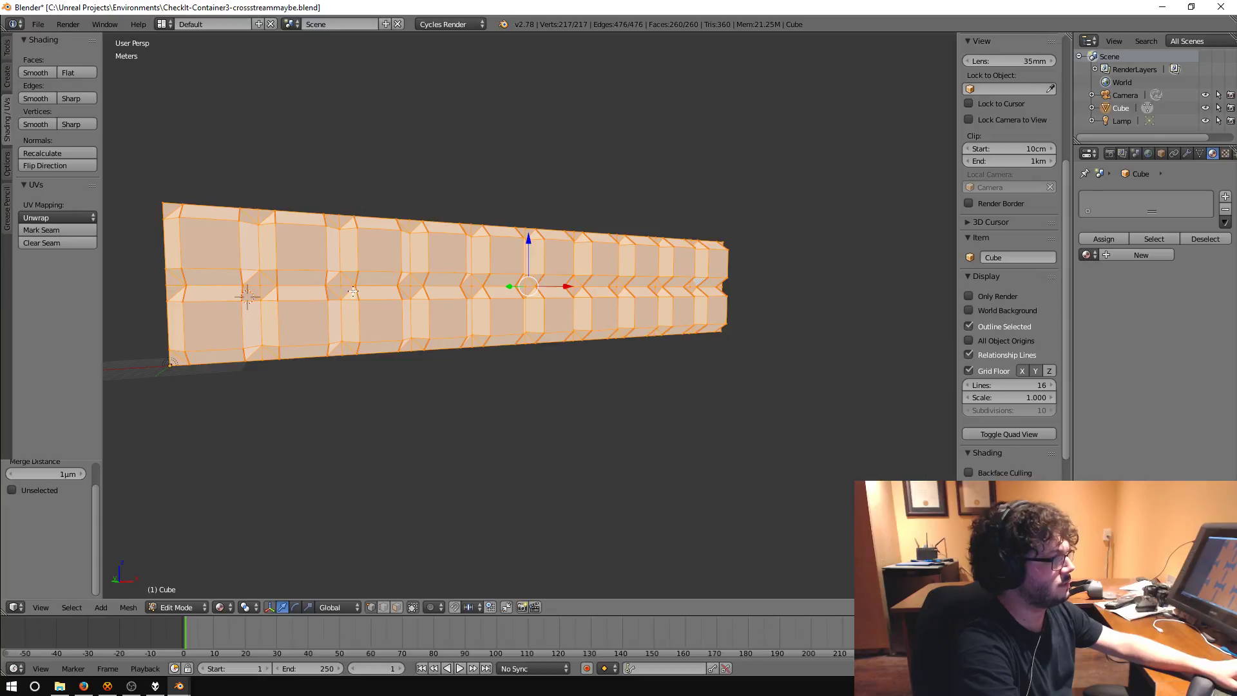
{"action": "middle_click_drag", "start_coordinate": [668, 416], "coordinate": [583, 425]}
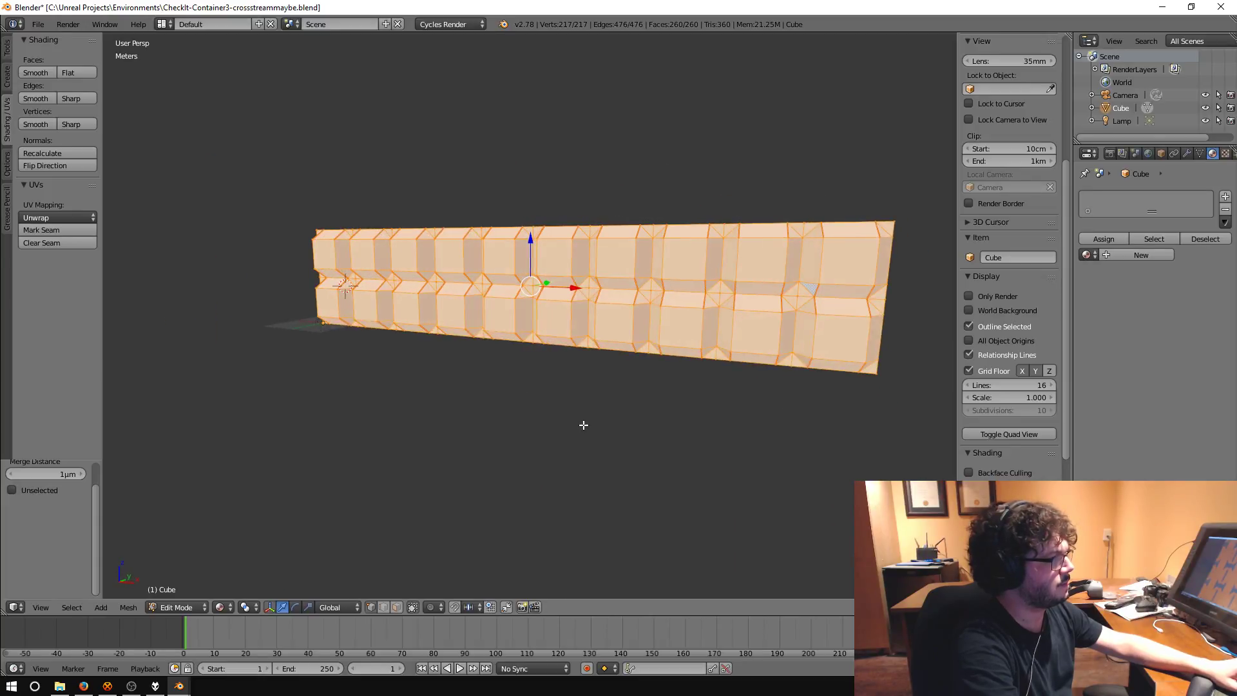
{"action": "scroll", "coordinate": [675, 392], "scroll_direction": "up", "scroll_amount": 6}
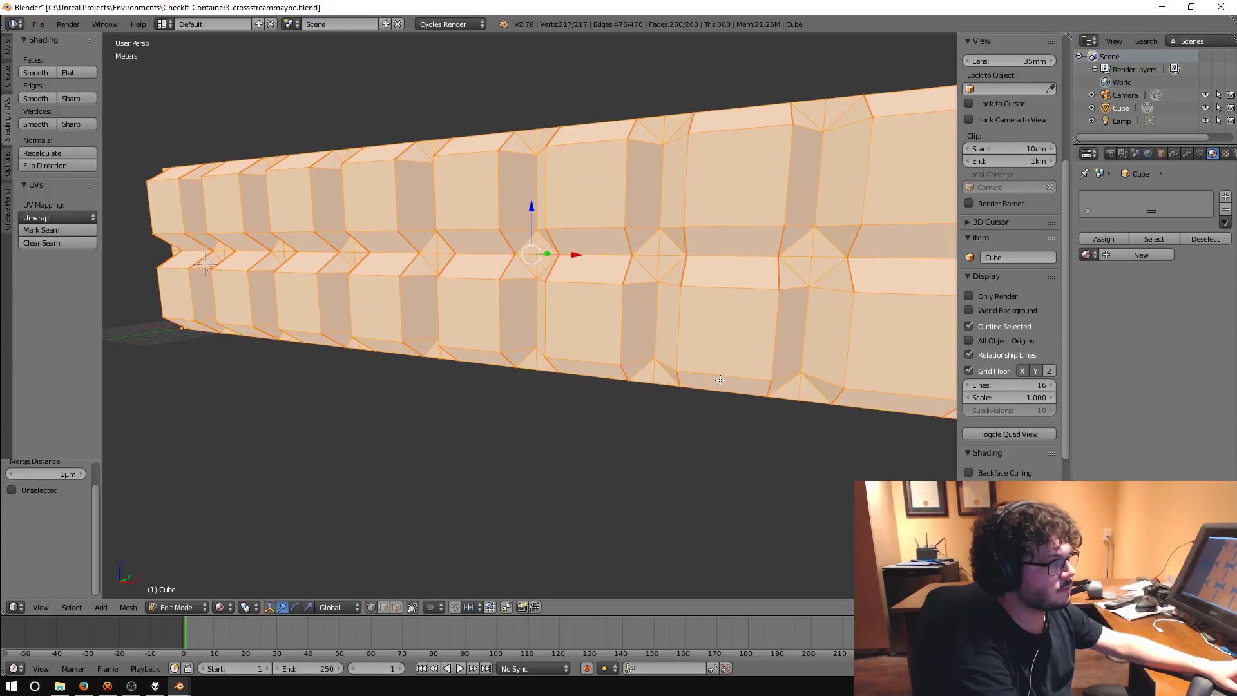
{"action": "middle_click_drag", "start_coordinate": [493, 312], "coordinate": [387, 271]}
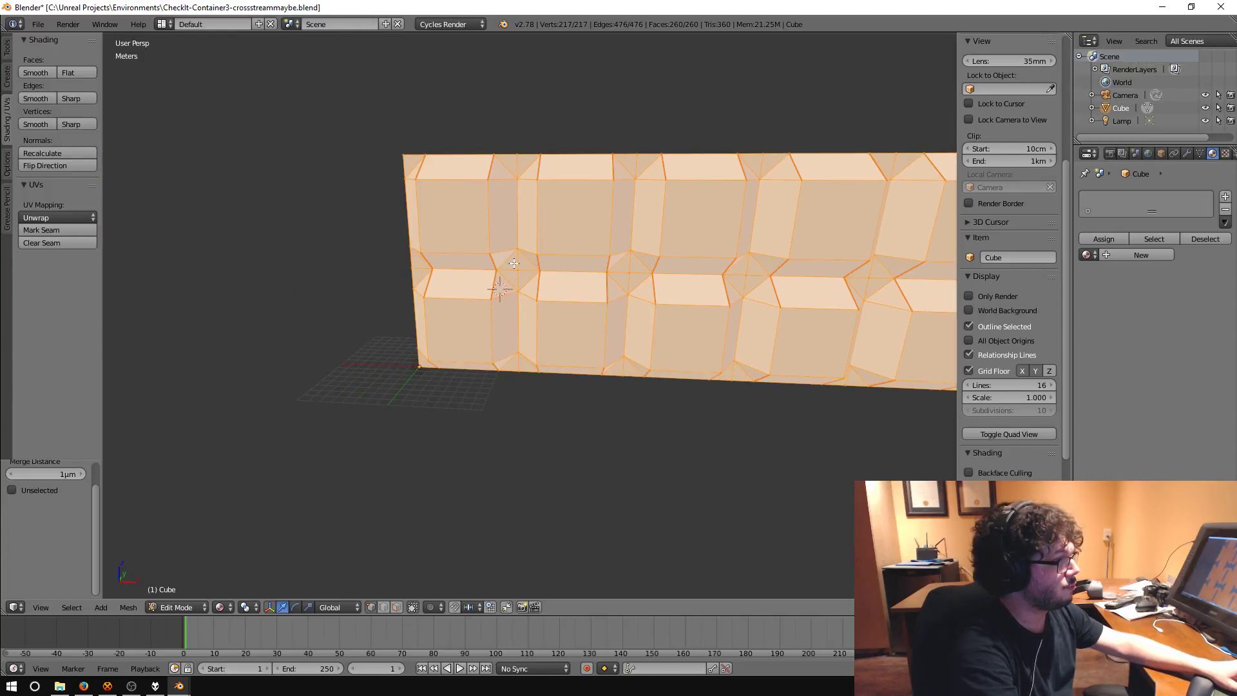
{"action": "middle_click_drag", "start_coordinate": [581, 291], "coordinate": [661, 300]}
{"action": "scroll", "coordinate": [761, 317], "scroll_direction": "down", "scroll_amount": 1, "text": "shift"}
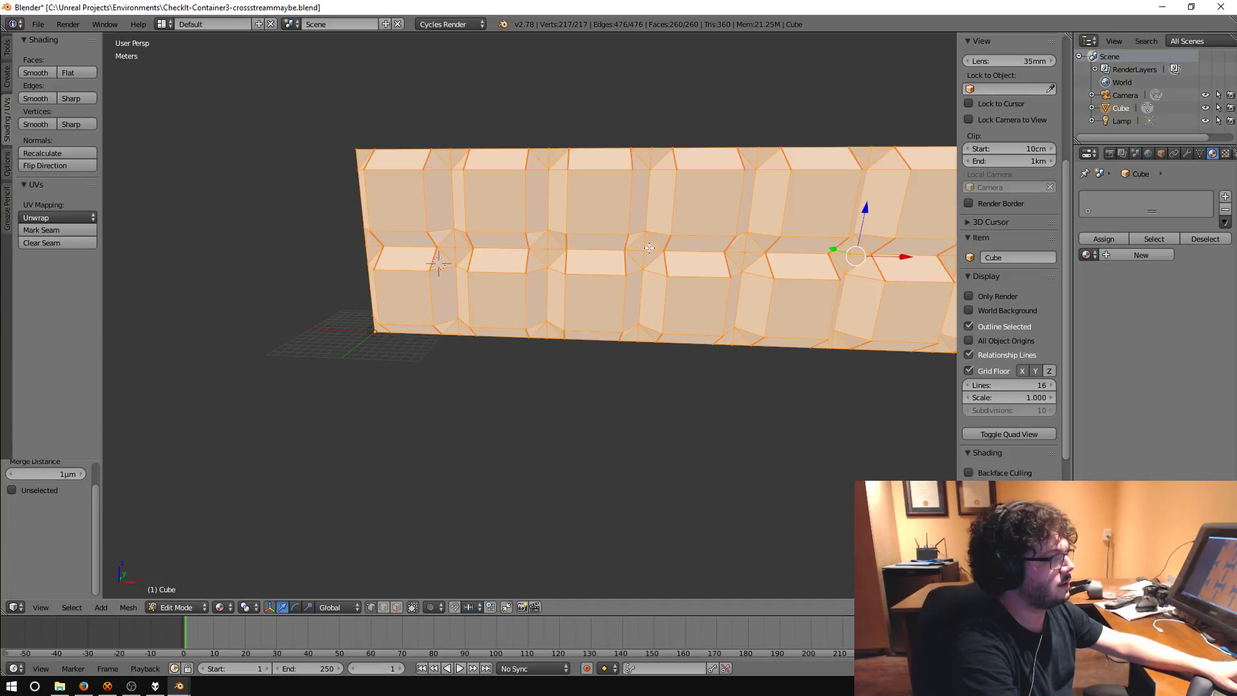
{"action": "middle_click_drag", "start_coordinate": [751, 259], "coordinate": [399, 319]}
{"action": "key", "text": "a"}
{"action": "scroll", "coordinate": [380, 320], "scroll_direction": "up", "scroll_amount": 10}
{"action": "scroll", "coordinate": [380, 320], "scroll_direction": "down", "scroll_amount": 12}
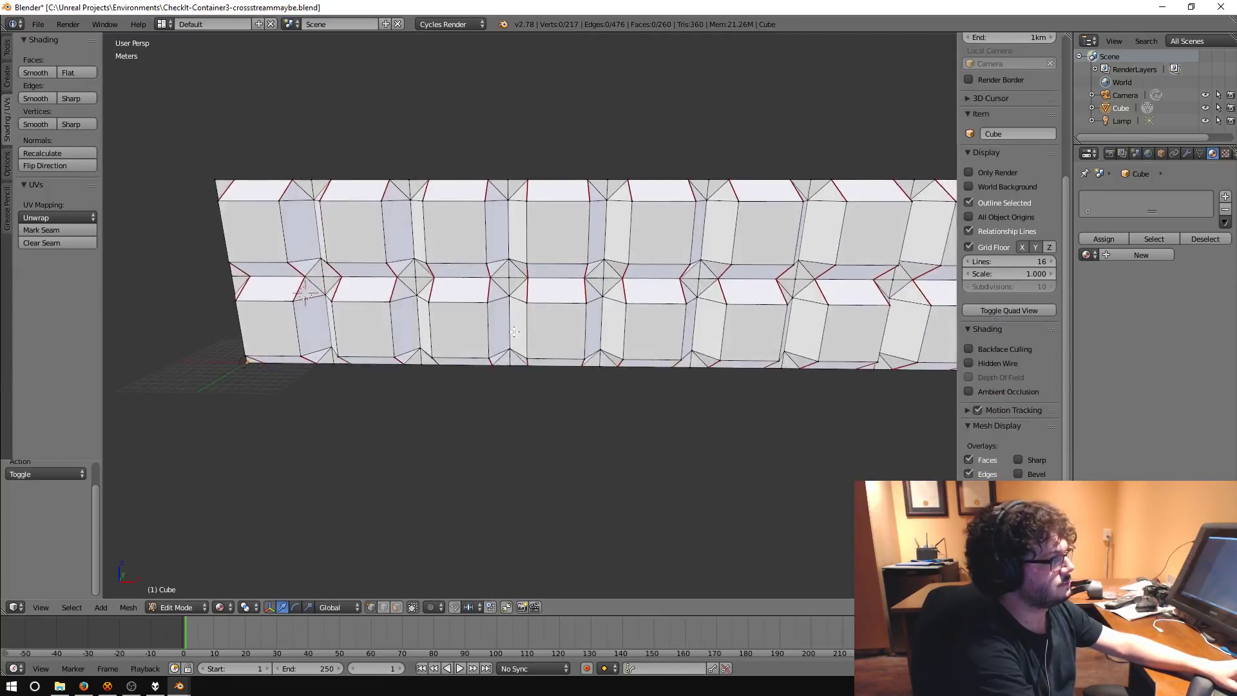
{"action": "key", "text": "a"}
{"action": "scroll", "coordinate": [575, 337], "scroll_direction": "up", "scroll_amount": 2}
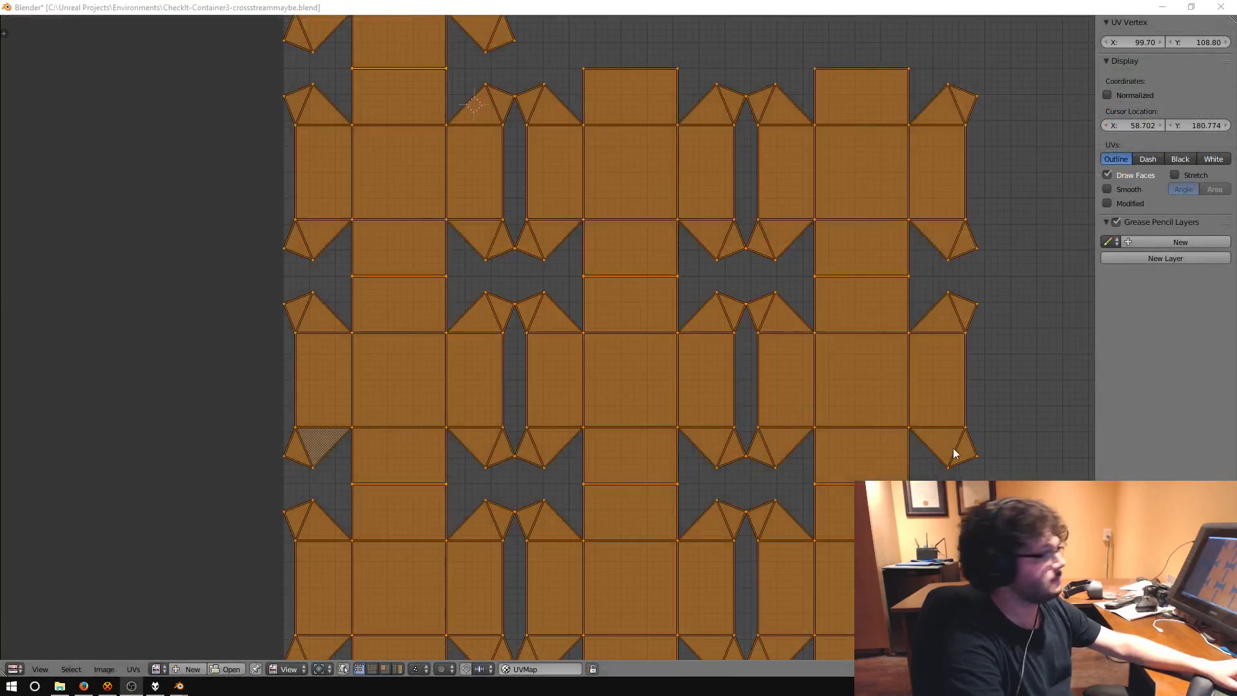
- Pack the wall's UV islands, undo it, then Pack Islands again to fill the UV square
{"action": "scroll", "coordinate": [952, 447], "scroll_direction": "down", "scroll_amount": 3}
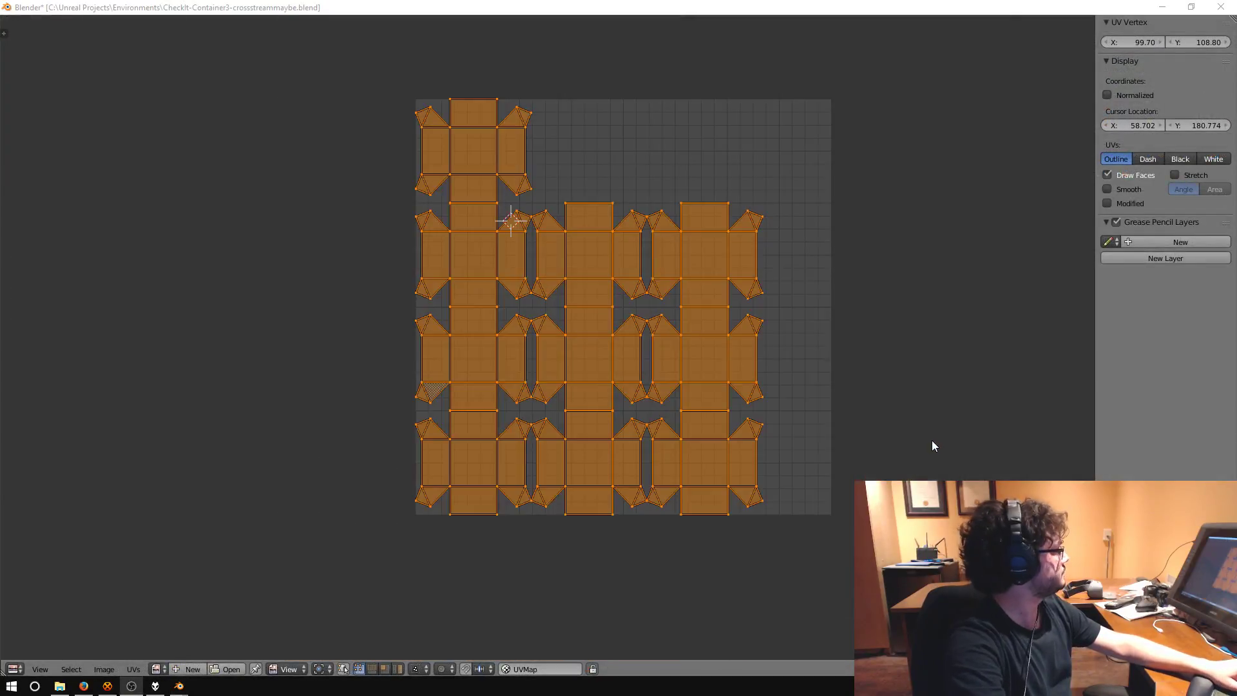
{"action": "left_click", "coordinate": [132, 670]}
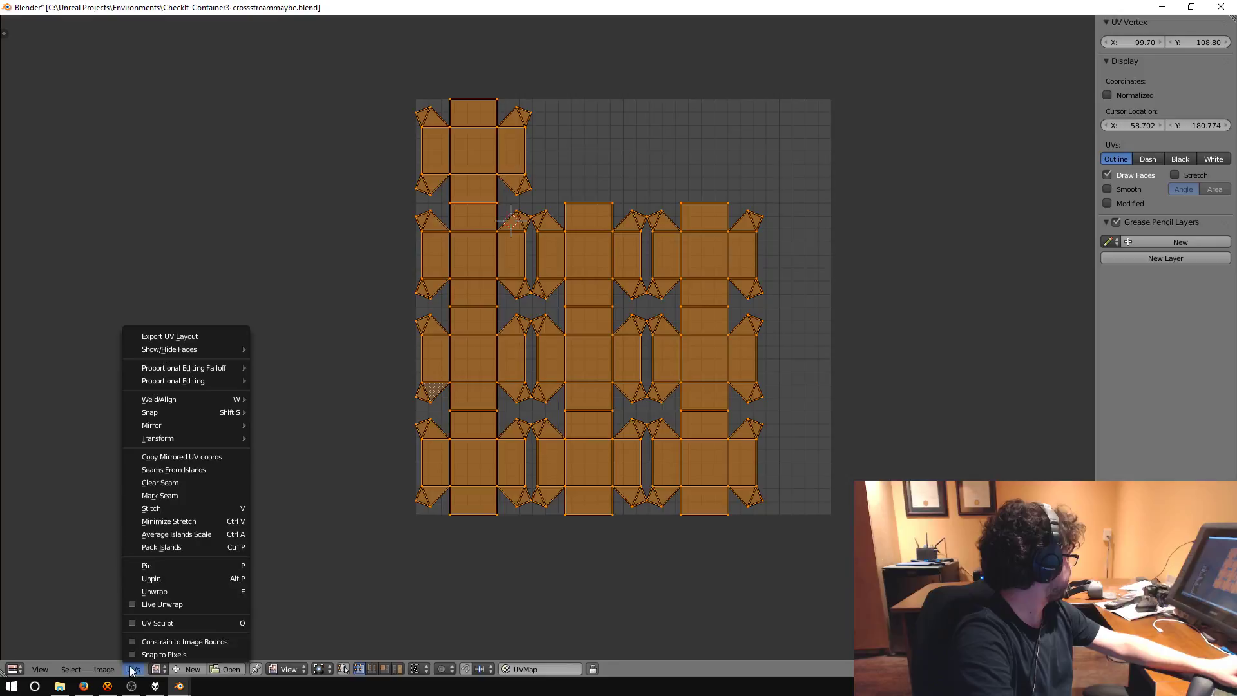
{"action": "left_click", "coordinate": [167, 547]}
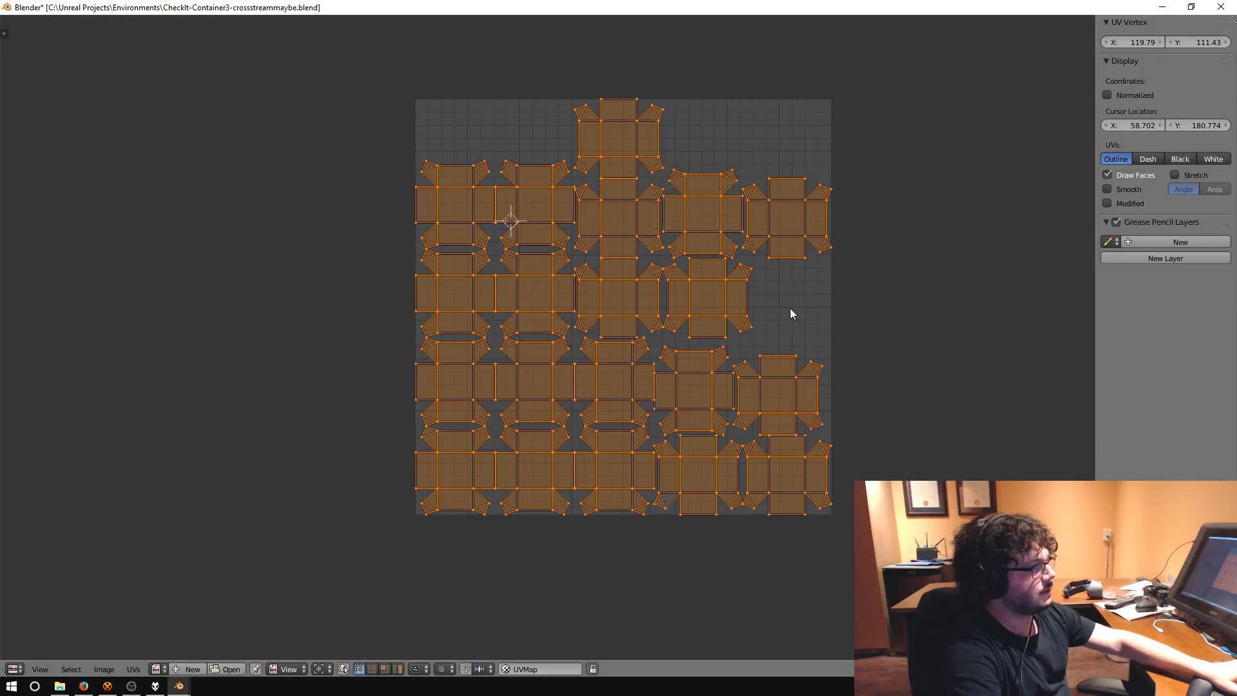
{"action": "key", "text": "ctrl+z"}
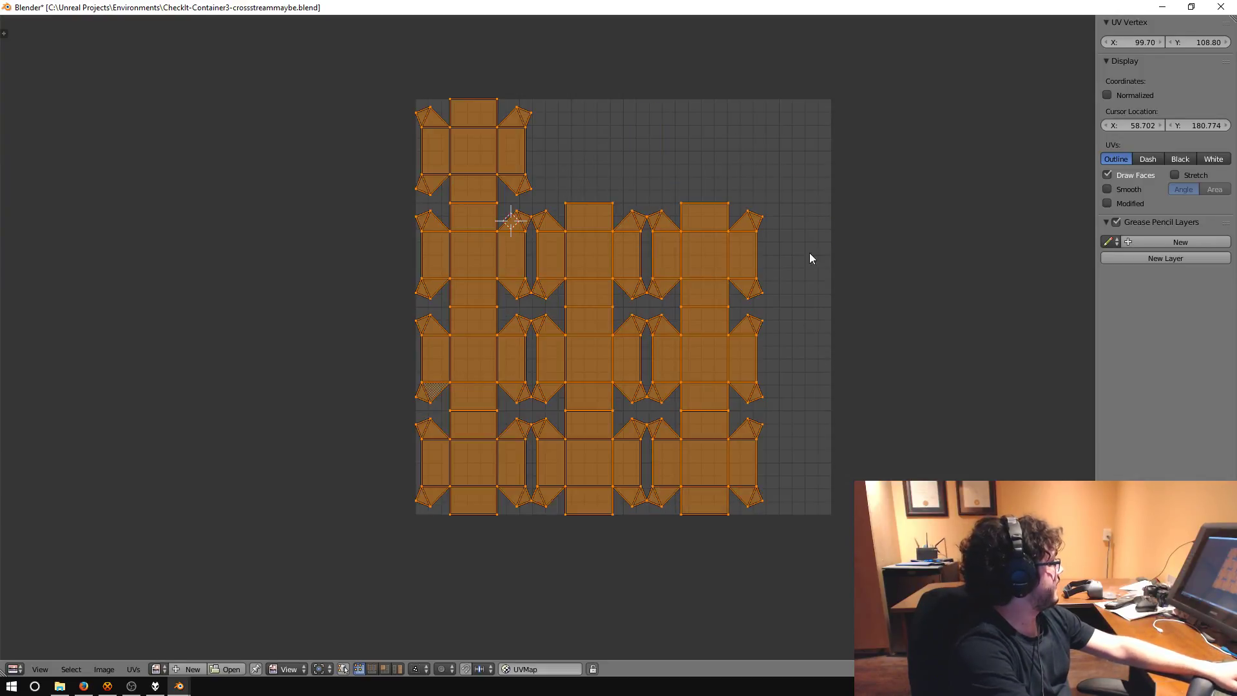
{"action": "left_click", "coordinate": [134, 669]}
{"action": "left_click", "coordinate": [173, 544]}
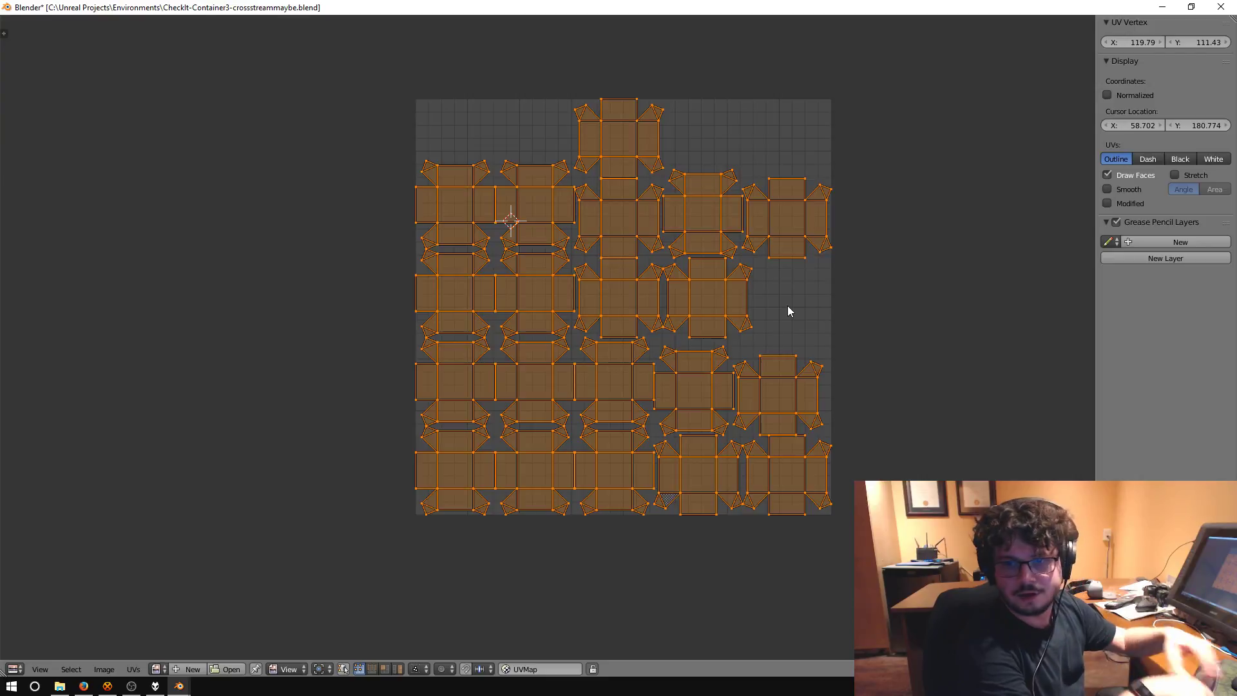
- Back in the 3D layout, reselect just the top panel row, undoing a trial upward move
{"action": "key", "text": "alt+Tab"}
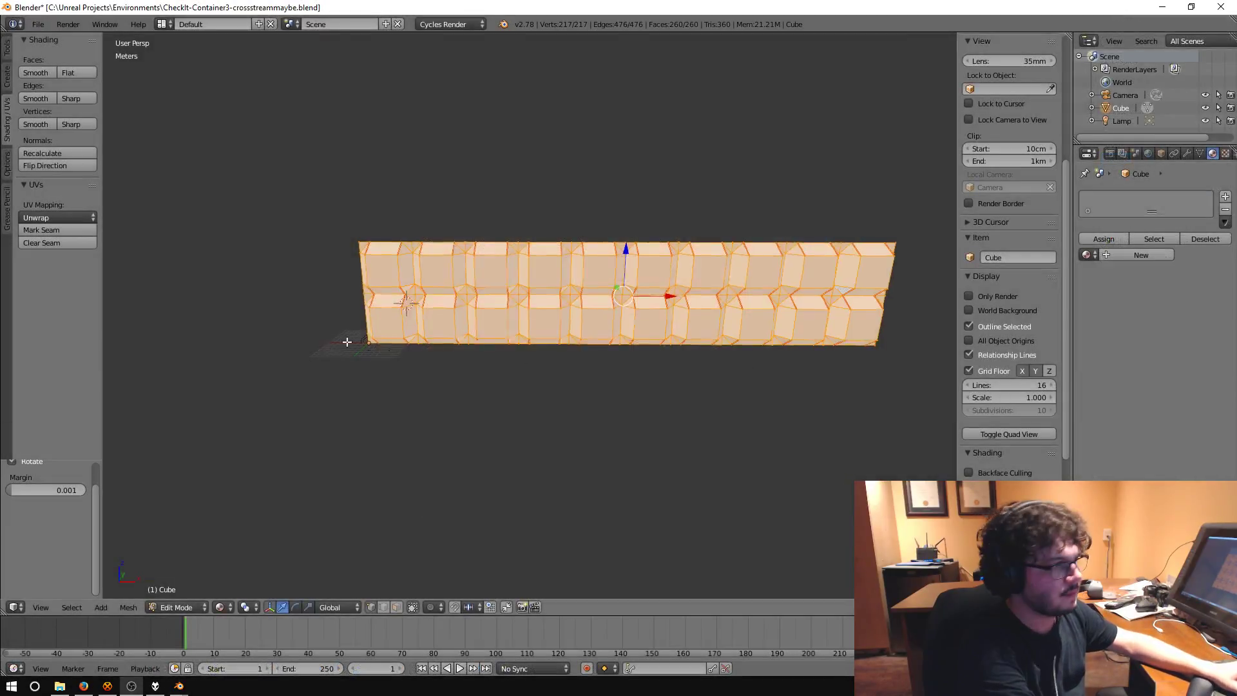
{"action": "key", "text": "a"}
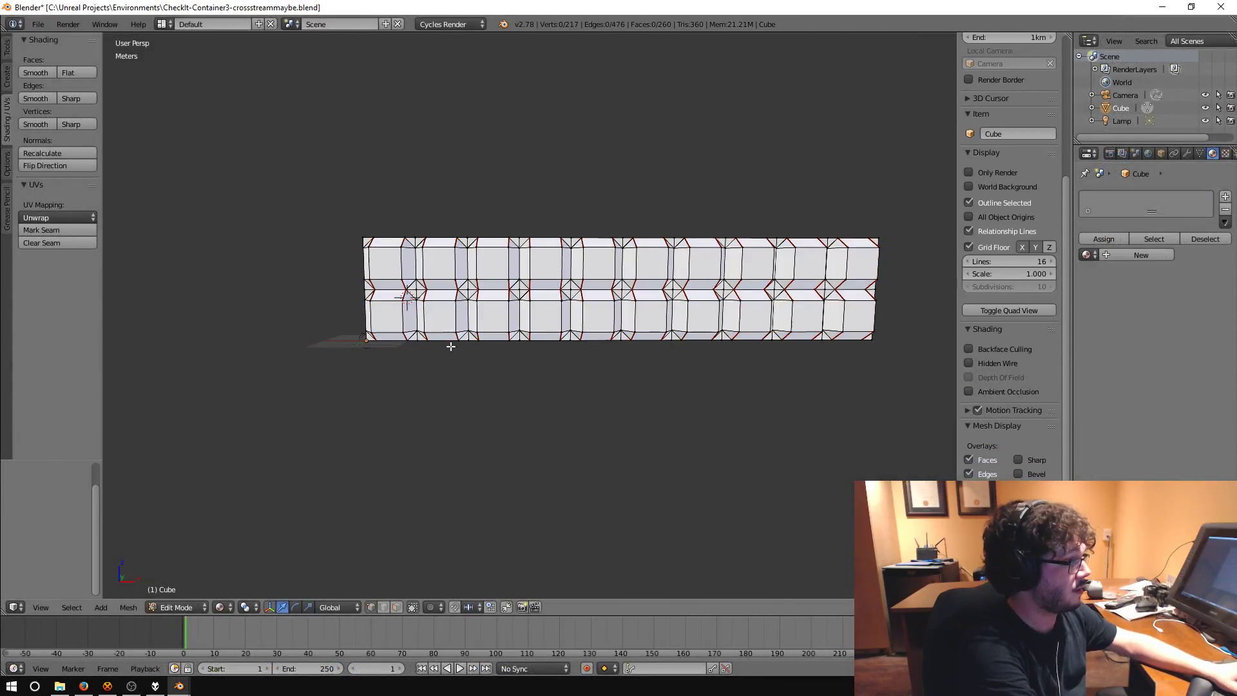
{"action": "key", "text": "a"}
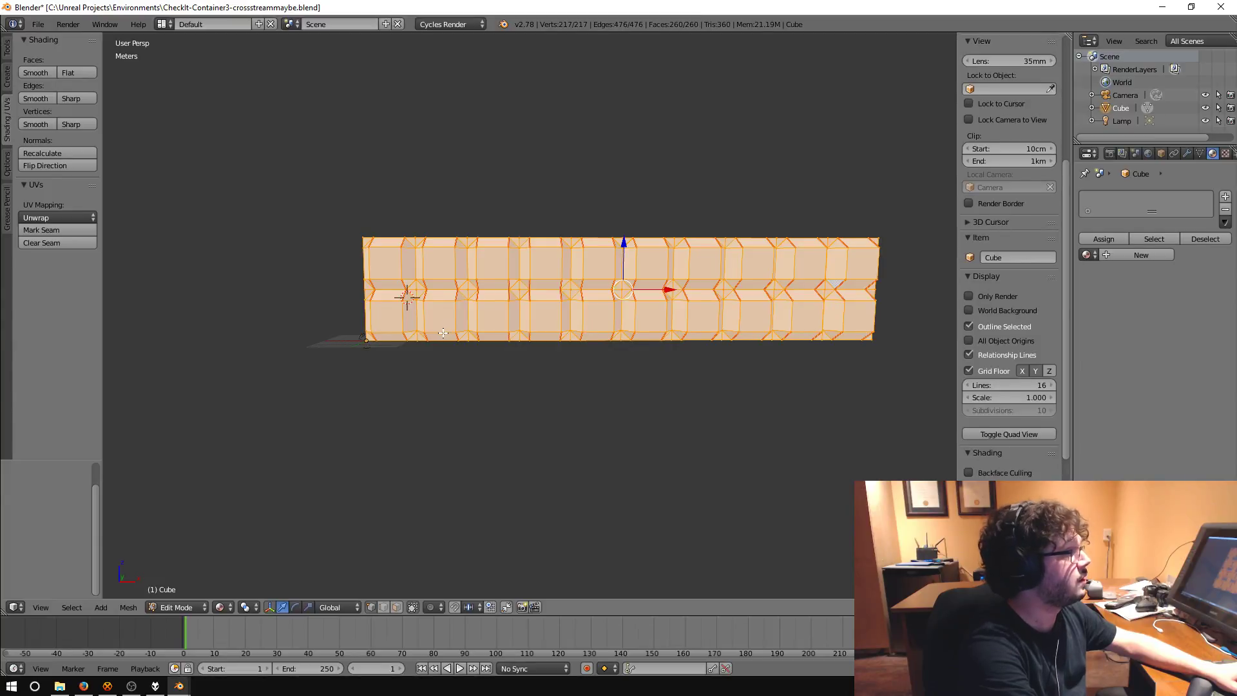
{"action": "key", "text": "ctrl+z"}
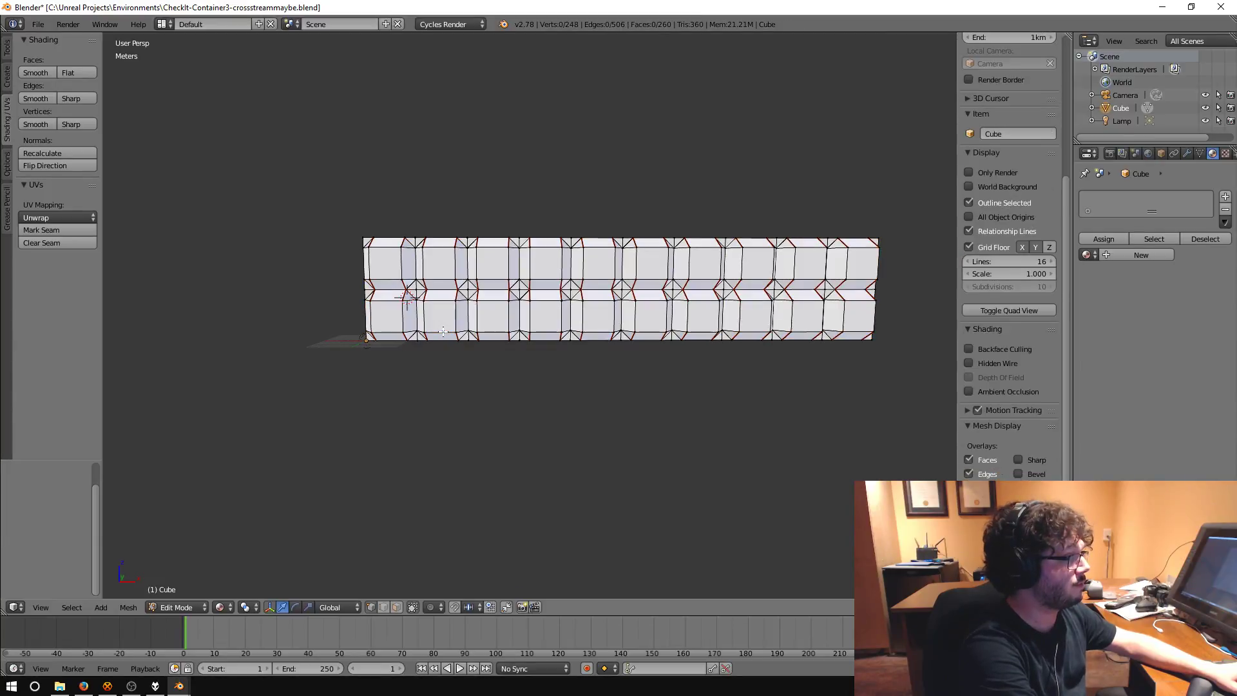
{"action": "key", "text": "ctrl+z"}
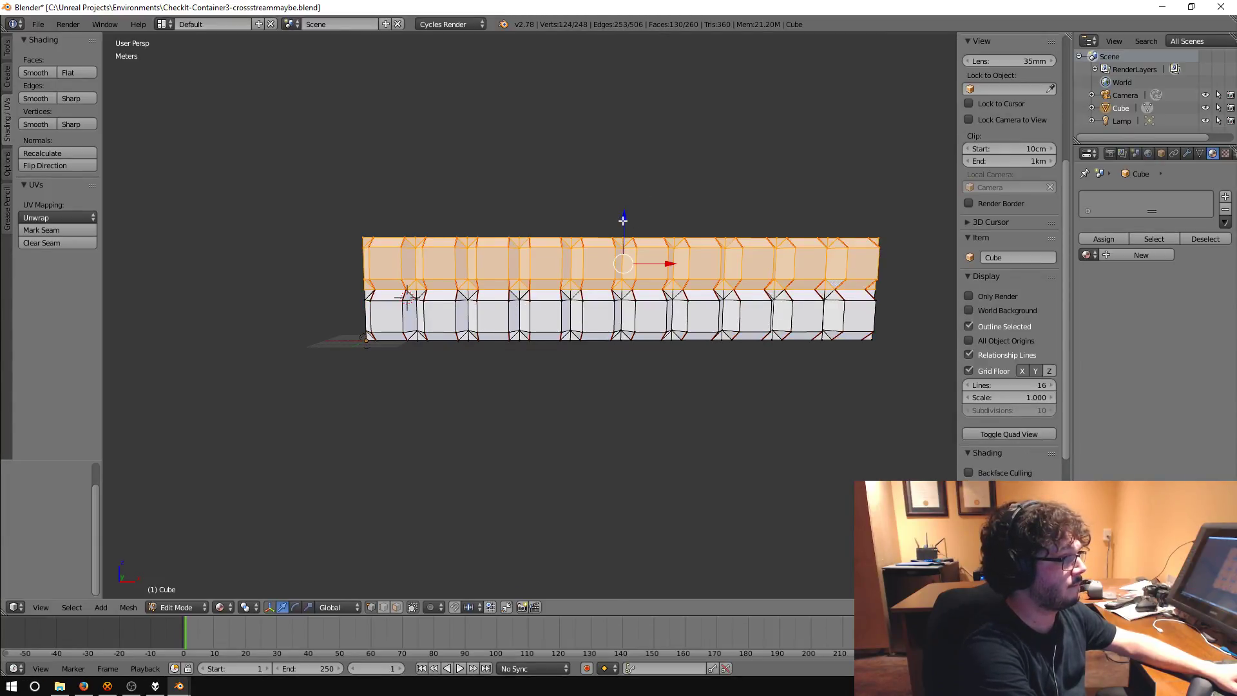
{"action": "left_click_drag", "start_coordinate": [623, 221], "coordinate": [636, 205]}
{"action": "key", "text": "ctrl+z"}
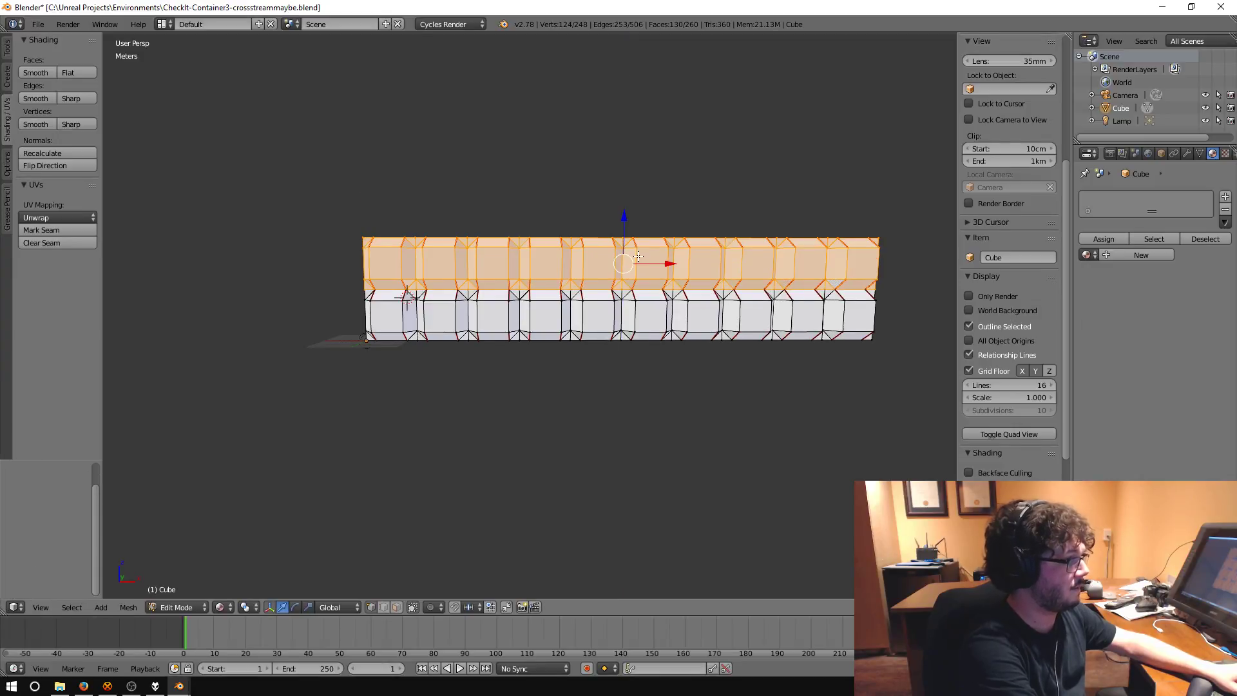
- Duplicate the top panel row and raise the copy 10 m to form a third row
{"action": "key", "text": "shift+d"}
{"action": "key", "text": "z"}
{"action": "left_click", "coordinate": [640, 200]}
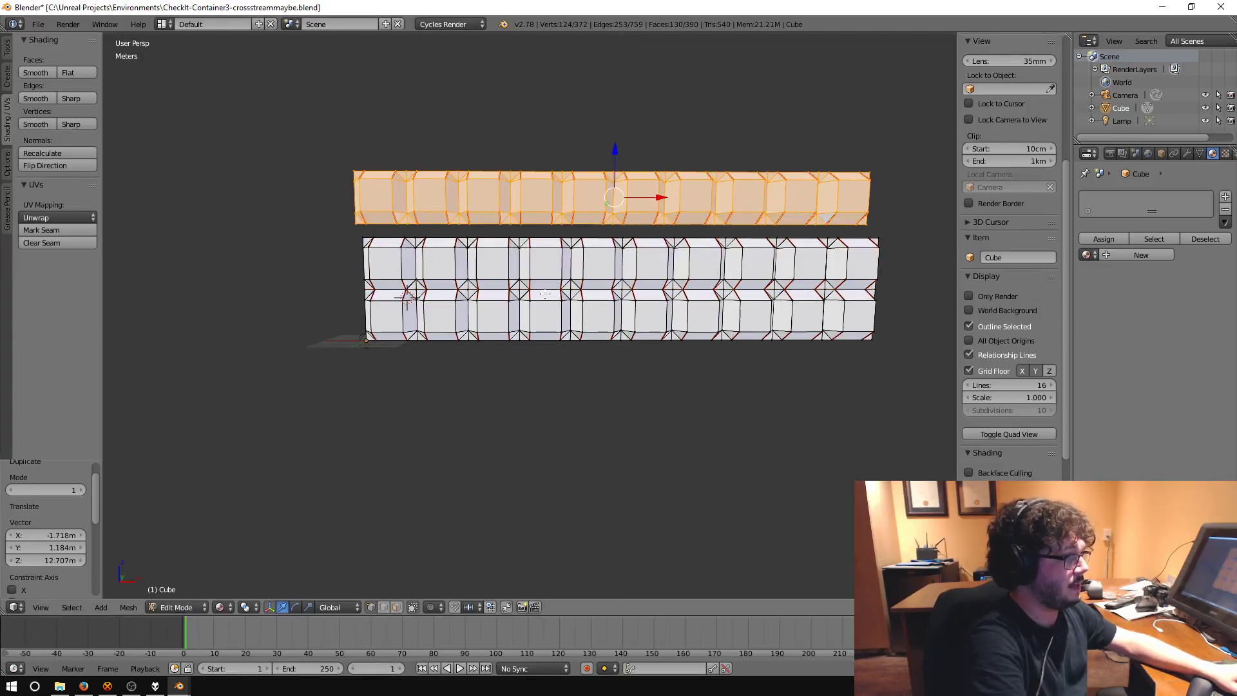
{"action": "left_click", "coordinate": [61, 560]}
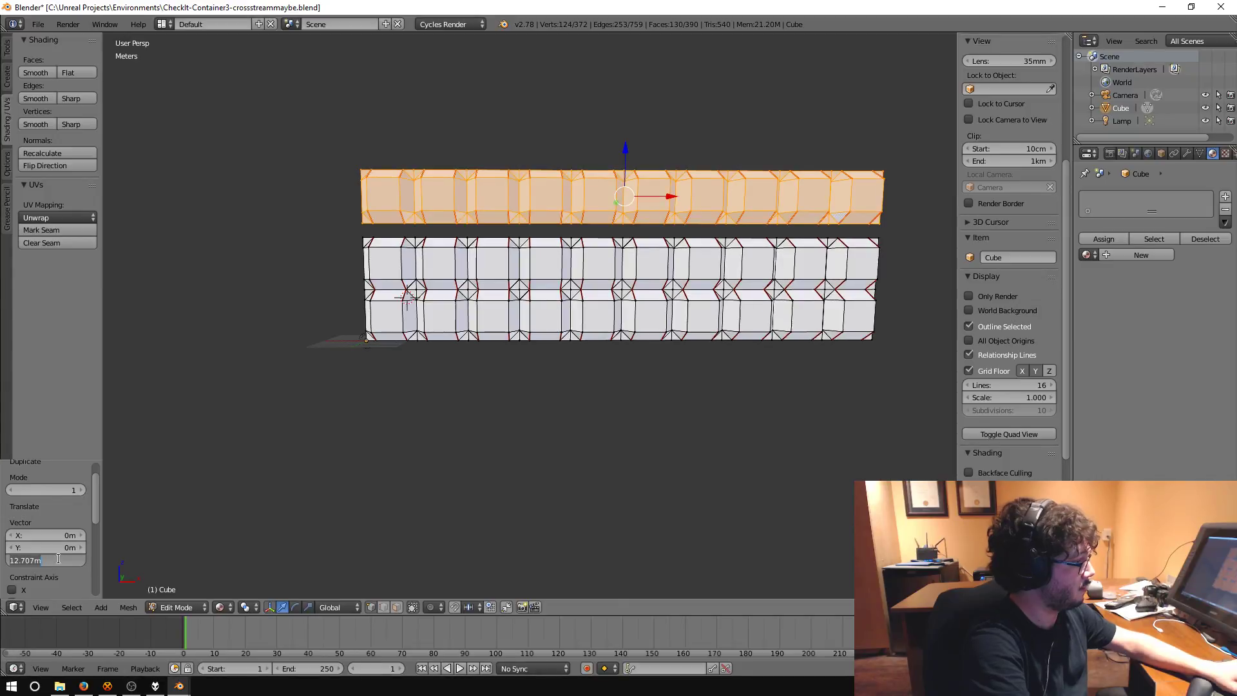
{"action": "type", "text": "10m"}
{"action": "key", "text": "Return"}
{"action": "middle_click_drag", "start_coordinate": [433, 429], "coordinate": [389, 408]}
- Select the whole wall and Remove Doubles, merging 62 vertices, then select all again
{"action": "key", "text": "a"}
{"action": "key", "text": "space"}
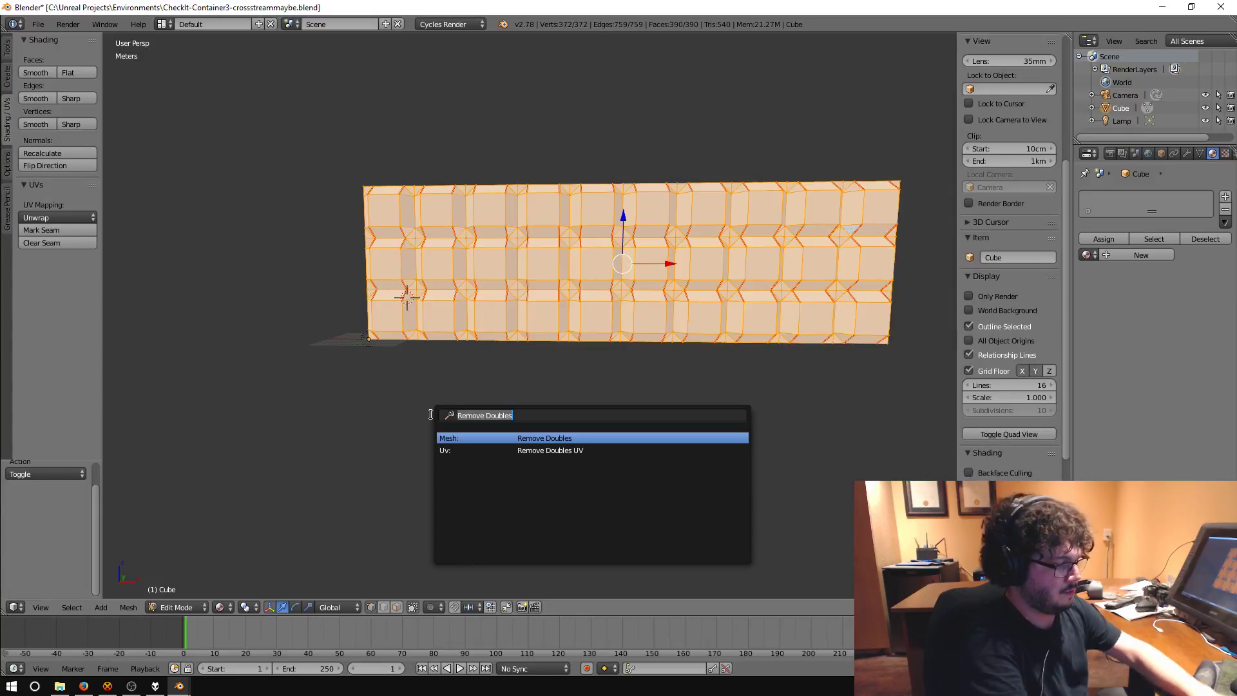
{"action": "type", "text": "remove do"}
{"action": "key", "text": "Return"}
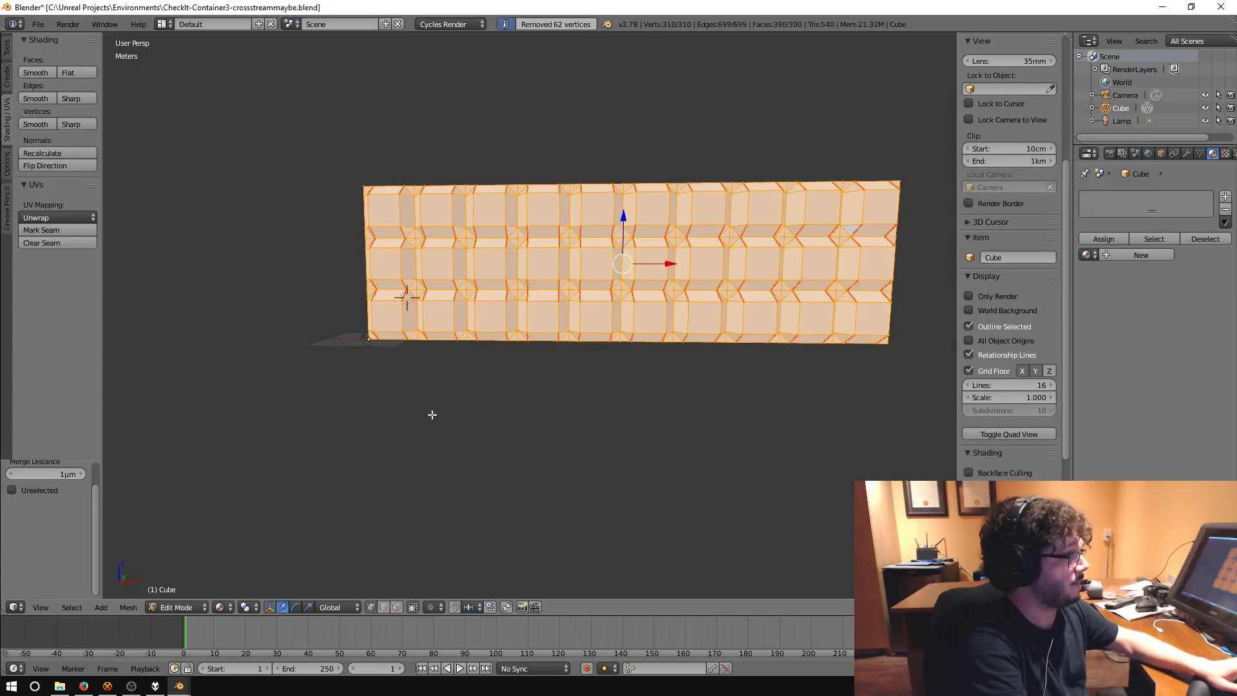
{"action": "key", "text": "a"}
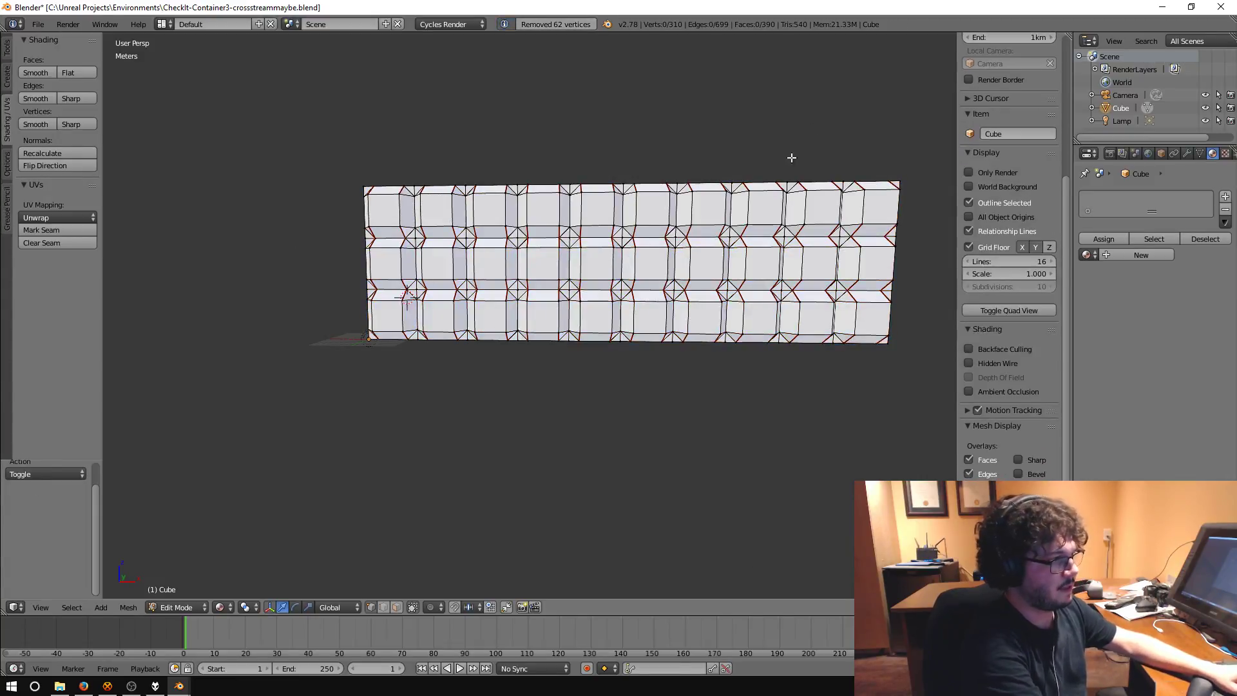
{"action": "key", "text": "a"}
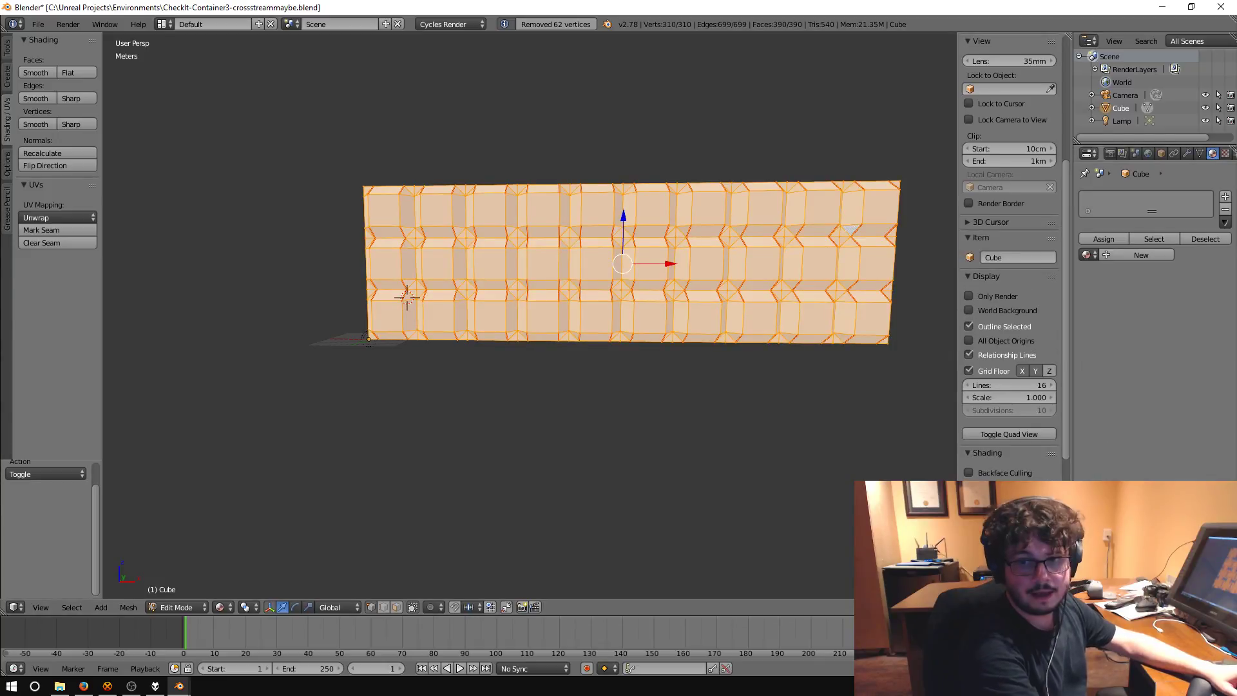
- In the maximised UV editor, Pack Islands for the three-row wall with a 0.001 margin
{"action": "key", "text": "ctrl+Right"}
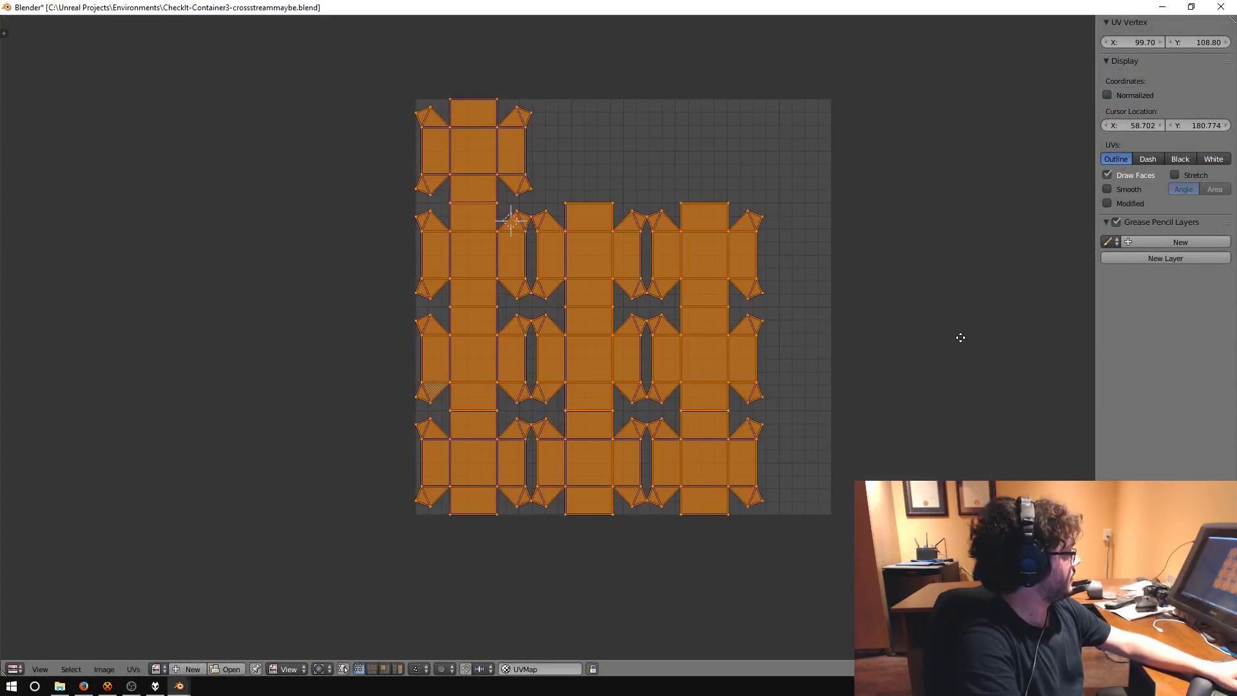
{"action": "left_click", "coordinate": [133, 669]}
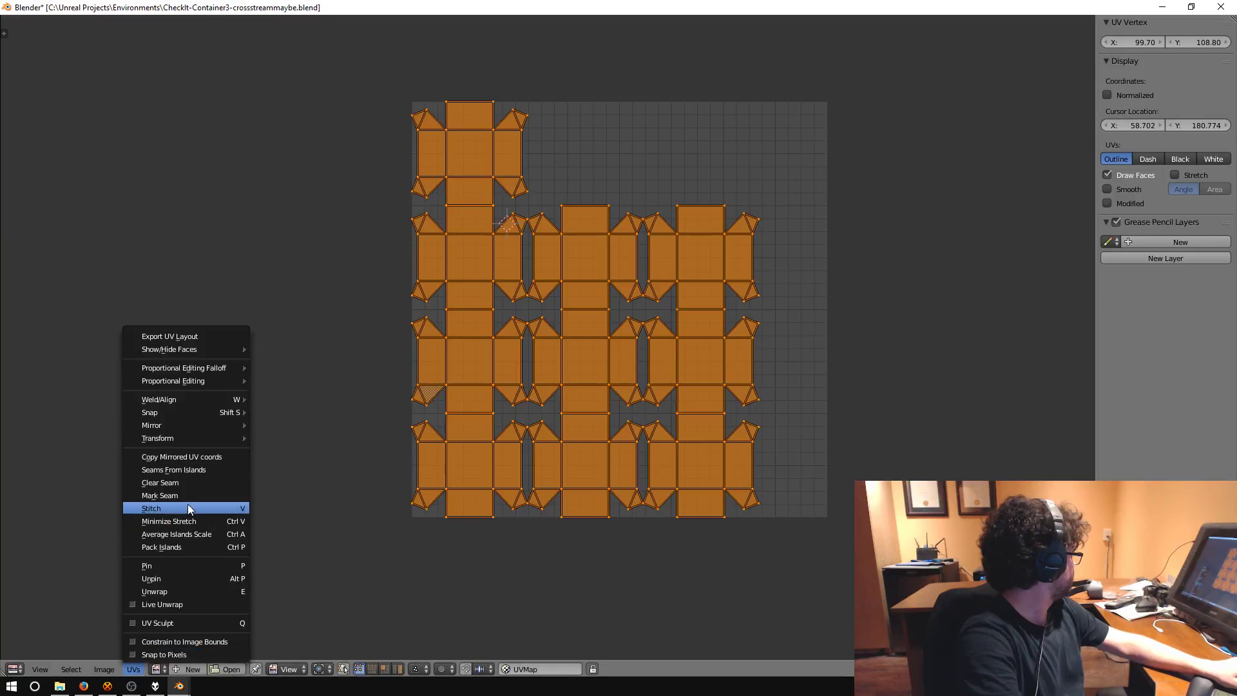
{"action": "left_click", "coordinate": [201, 541]}
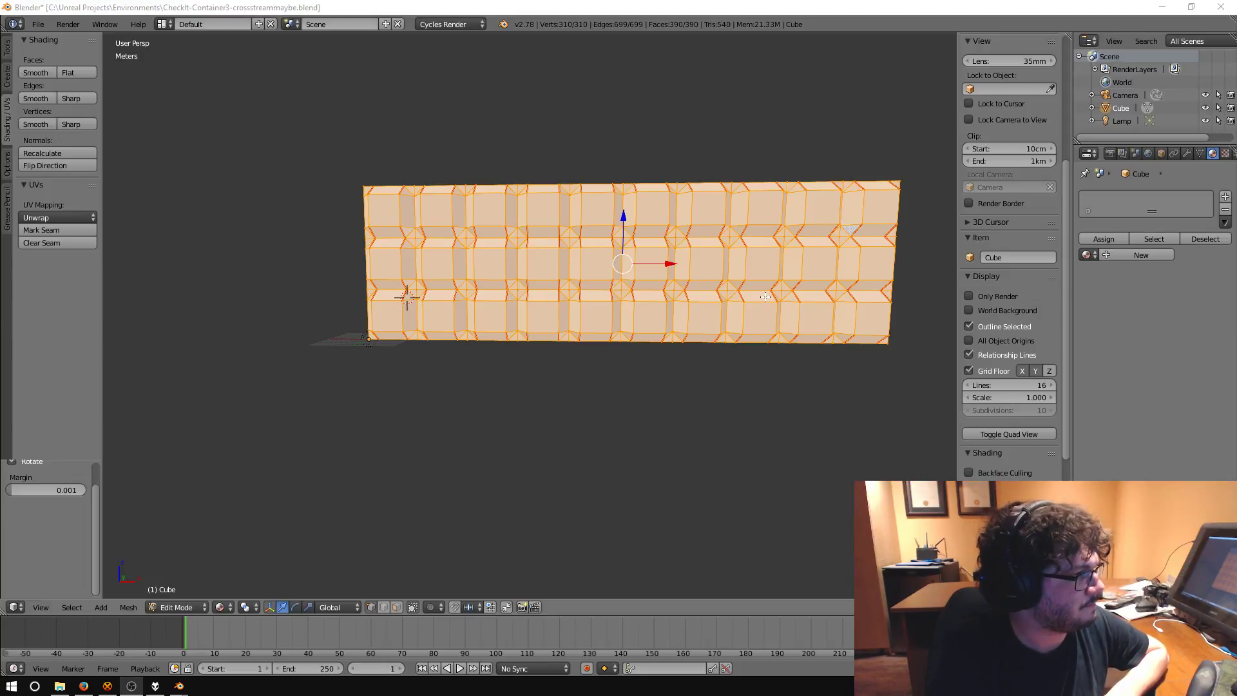
{"action": "middle_click_drag", "start_coordinate": [763, 298], "coordinate": [739, 417]}
{"action": "middle_click_drag", "start_coordinate": [628, 336], "coordinate": [625, 345]}
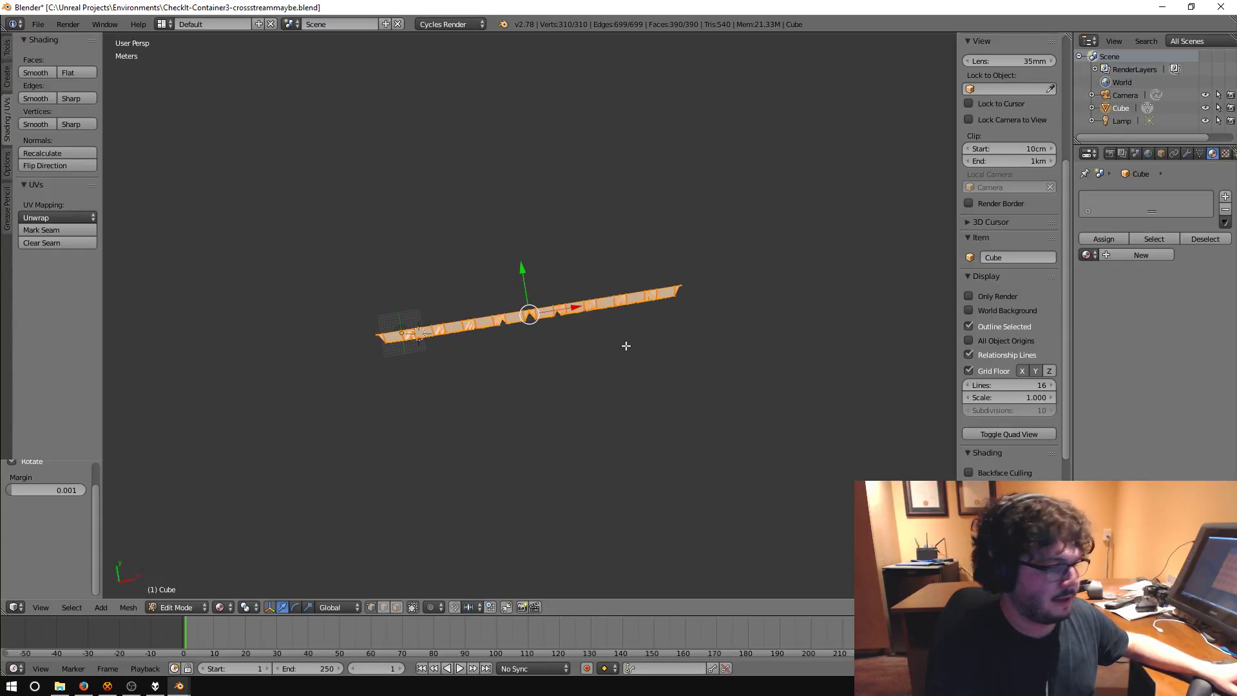
{"action": "key", "text": "KP_5"}
{"action": "key", "text": "KP_1"}
{"action": "key", "text": "KP_7"}
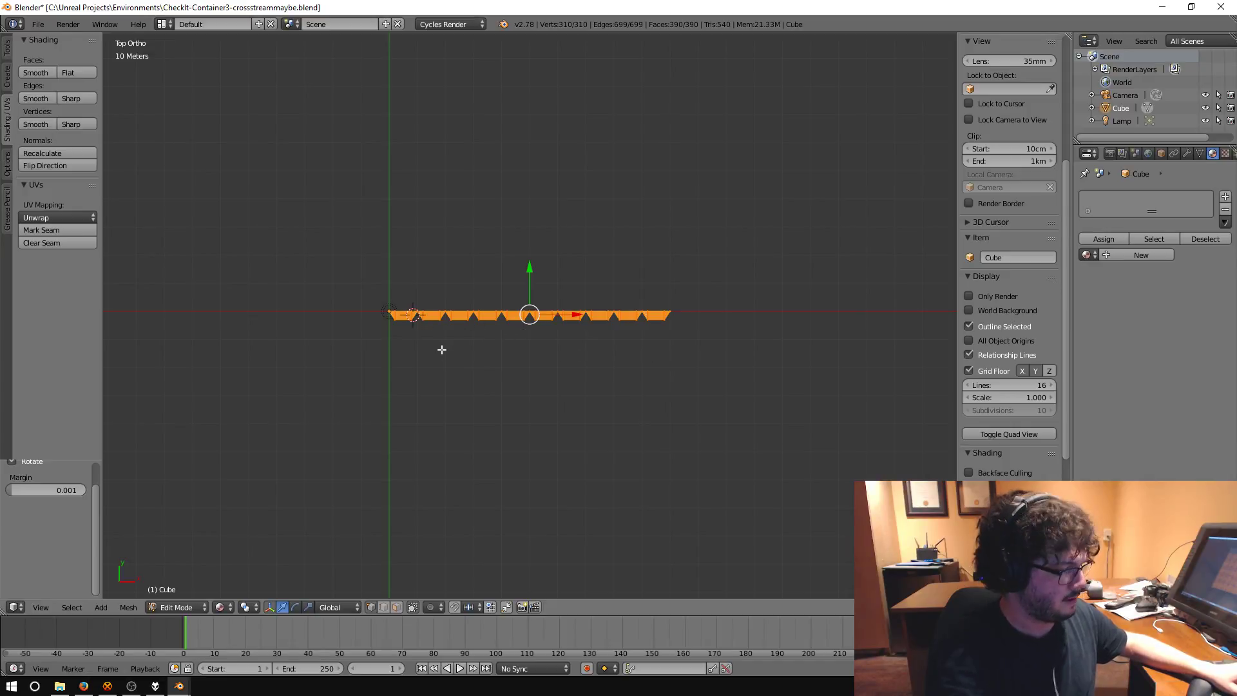
{"action": "key", "text": "b"}
{"action": "left_click_drag", "start_coordinate": [417, 331], "coordinate": [642, 544]}
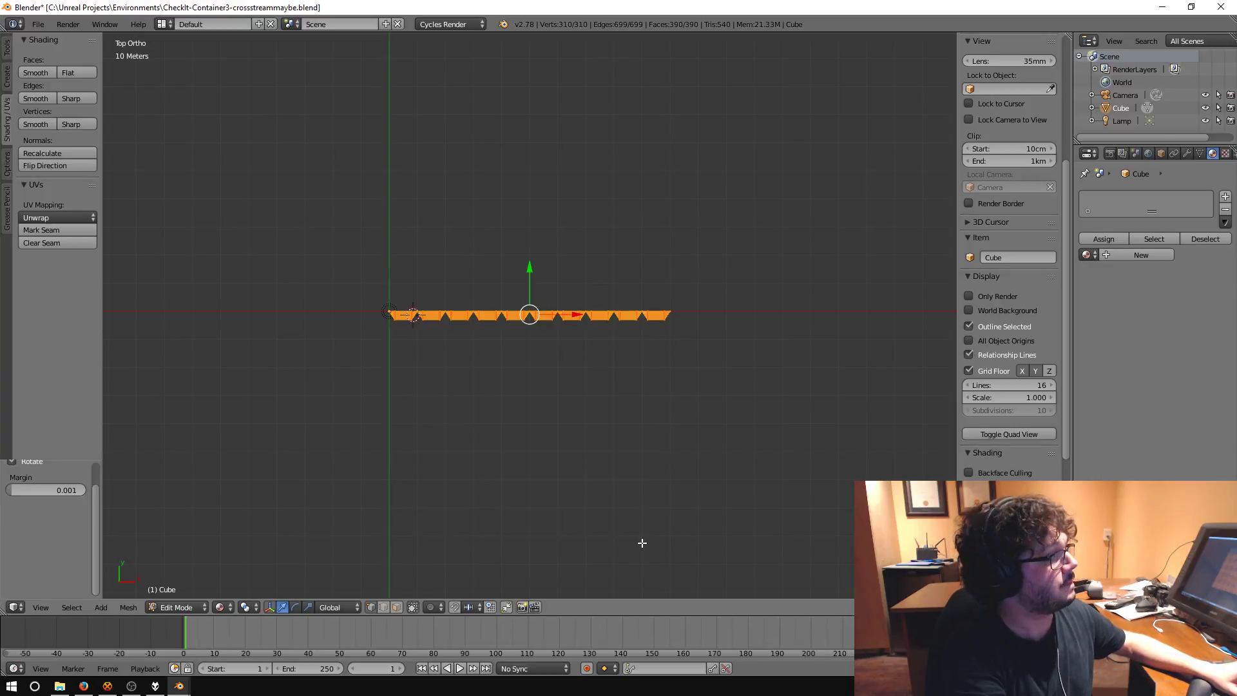
{"action": "middle_click_drag", "start_coordinate": [647, 507], "coordinate": [511, 387]}
{"action": "key", "text": "a"}
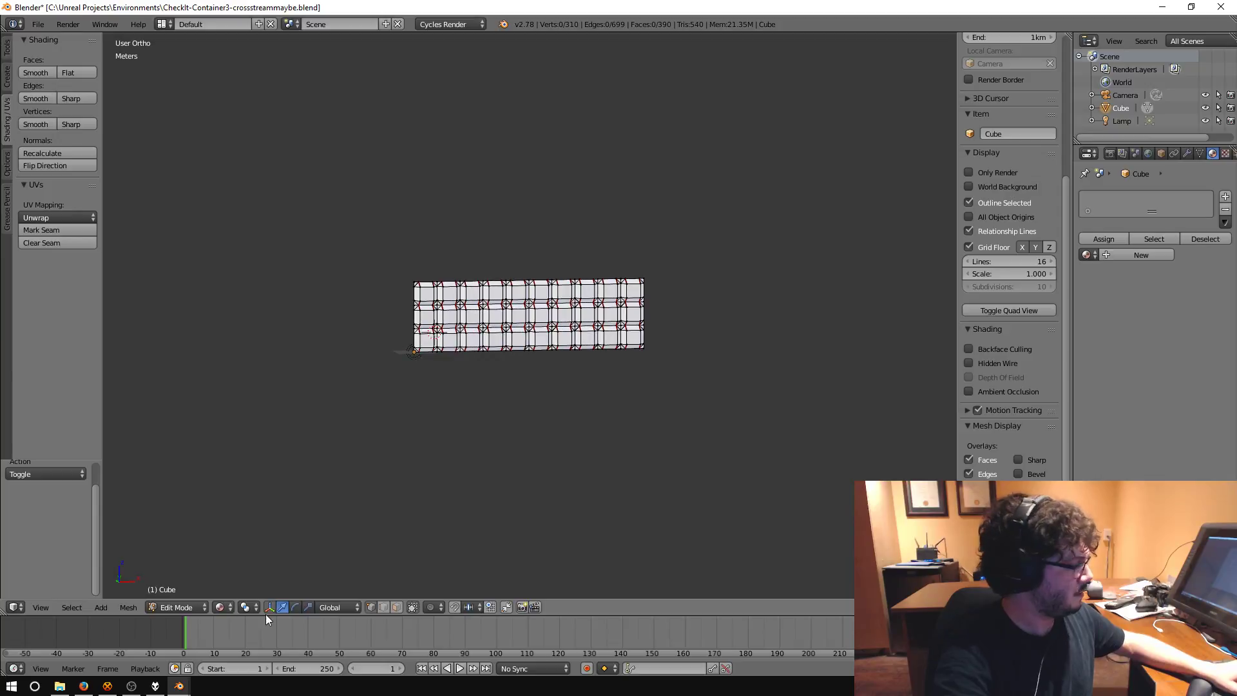
- Select all 310 vertices of the wall and orbit it in perspective from several angles
{"action": "middle_click_drag", "start_coordinate": [322, 547], "coordinate": [504, 432]}
{"action": "key", "text": "KP_5"}
{"action": "key", "text": "a"}
{"action": "scroll", "coordinate": [504, 432], "scroll_direction": "up", "scroll_amount": 2}
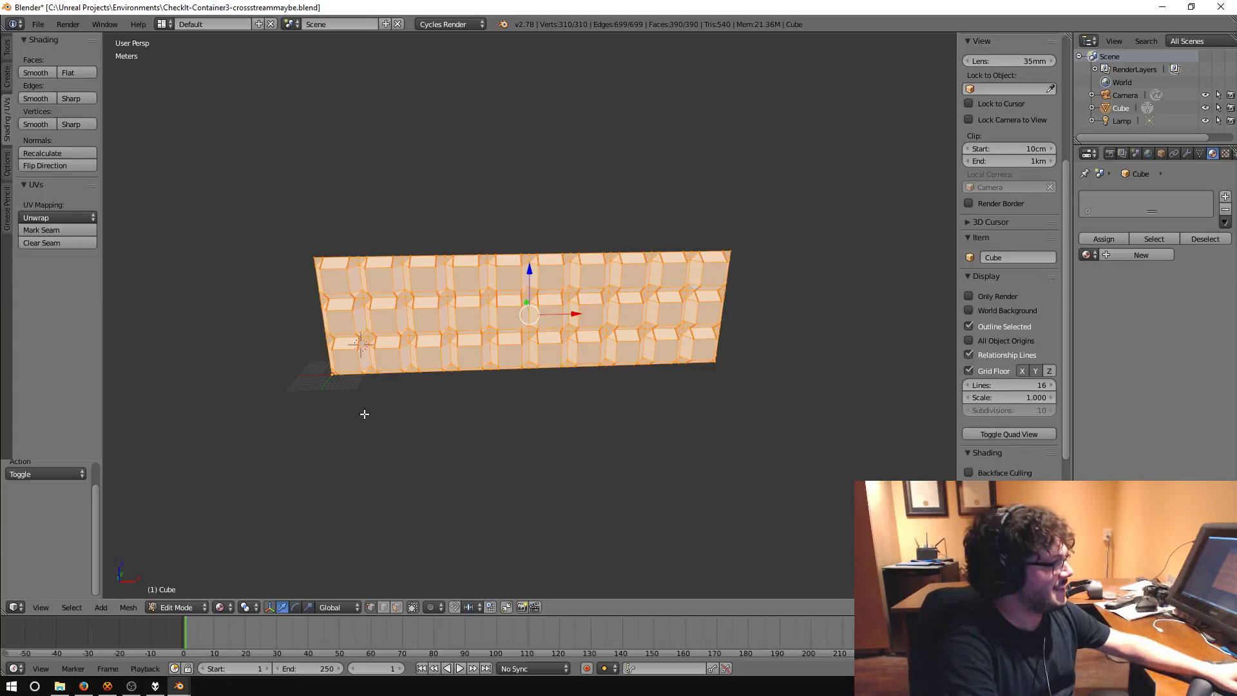
{"action": "middle_click_drag", "start_coordinate": [361, 414], "coordinate": [523, 497]}
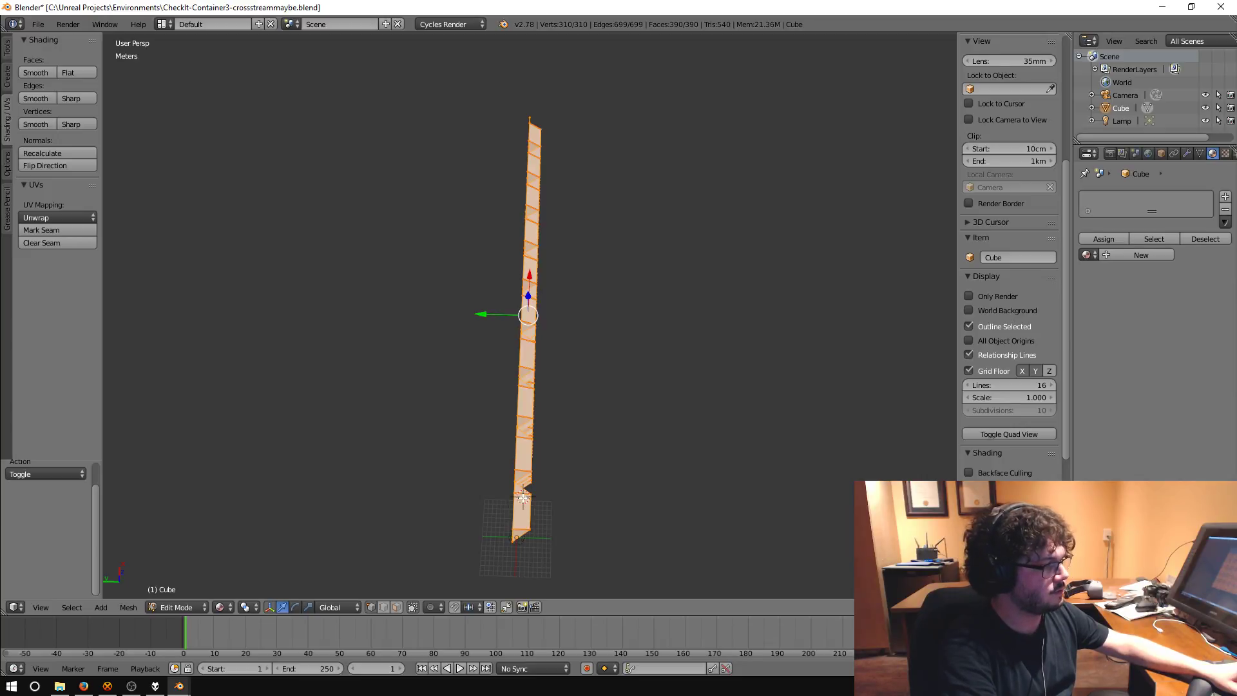
{"action": "middle_click_drag", "start_coordinate": [522, 498], "coordinate": [442, 398]}
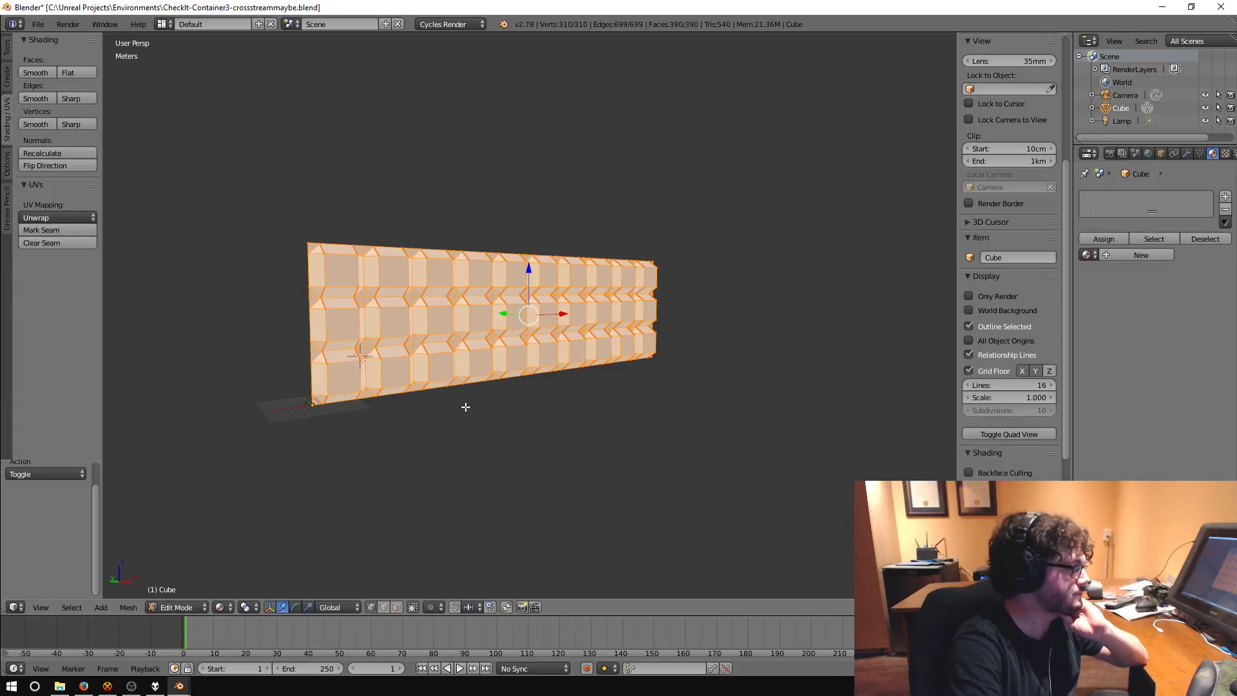
- View the wall's edge profile in Top Ortho, zoomed and panned toward its end
{"action": "key", "text": "KP_7"}
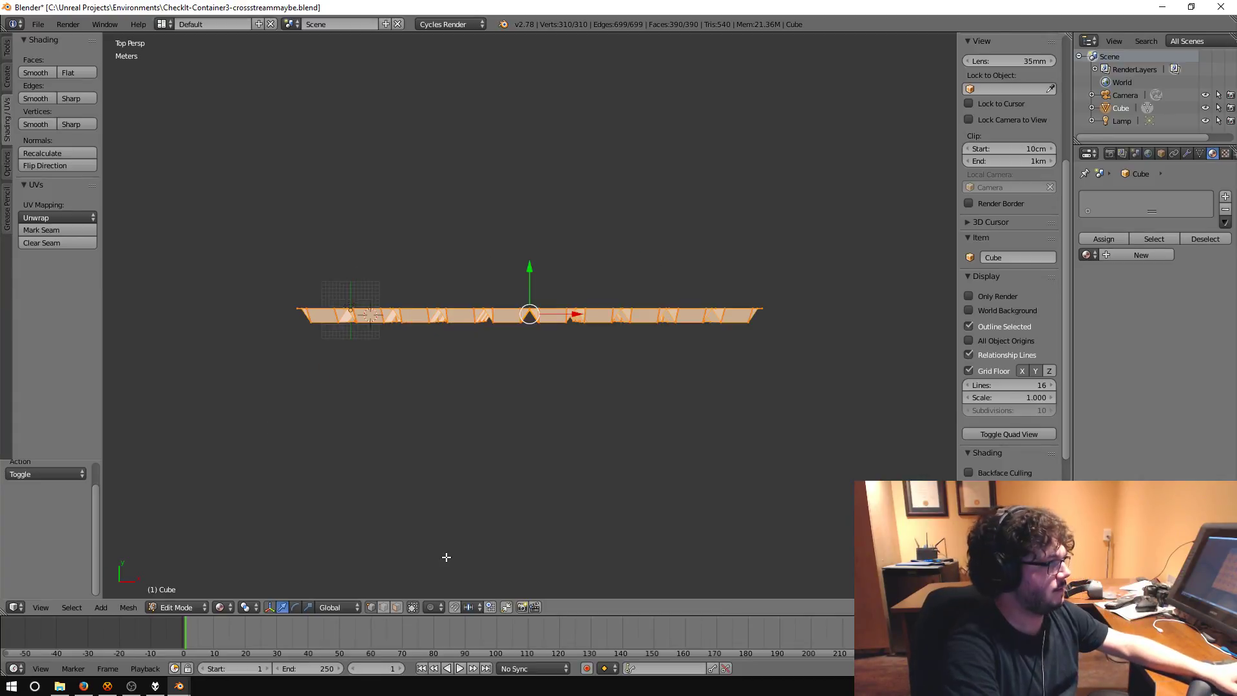
{"action": "key", "text": "KP_1"}
{"action": "key", "text": "KP_7"}
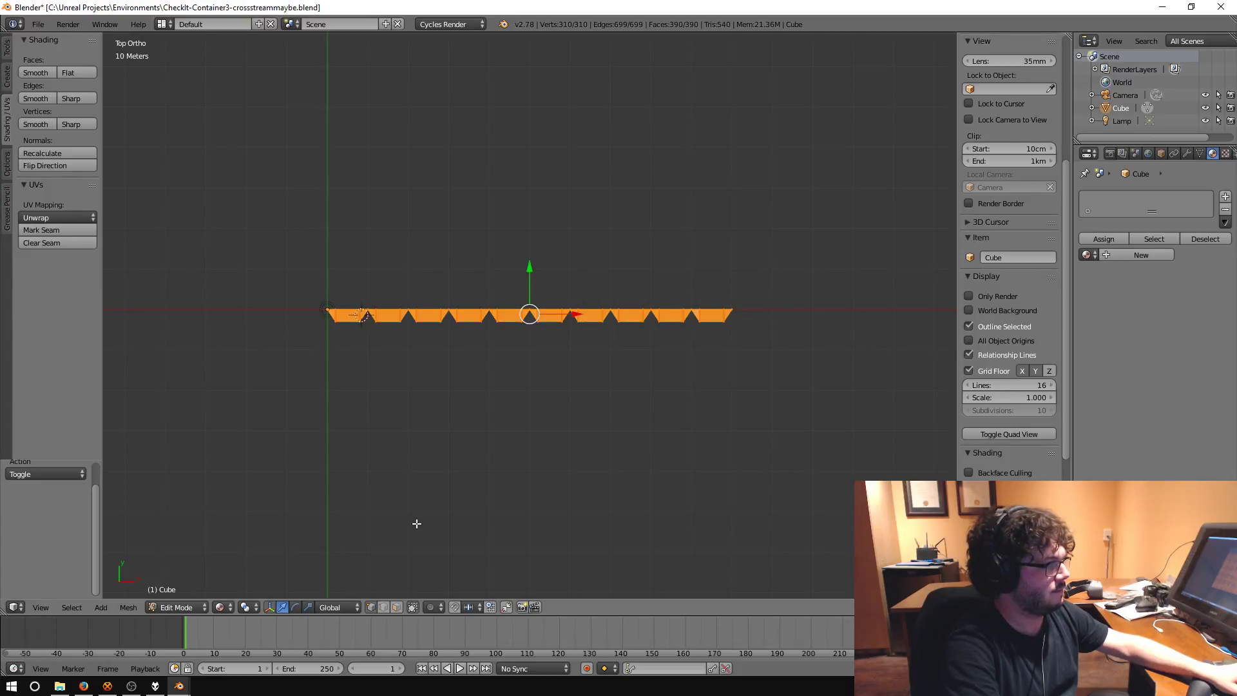
{"action": "scroll", "coordinate": [362, 455], "scroll_direction": "up", "scroll_amount": 10}
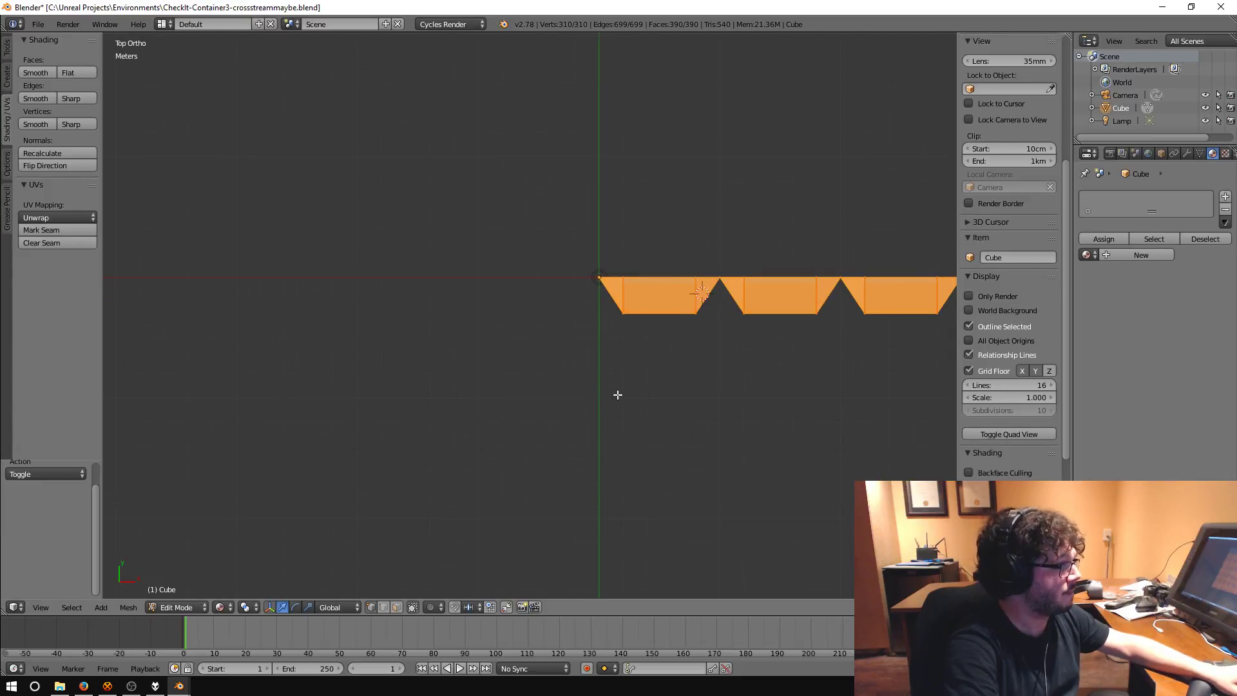
{"action": "middle_click_drag", "start_coordinate": [615, 394], "coordinate": [500, 401], "text": "shift"}
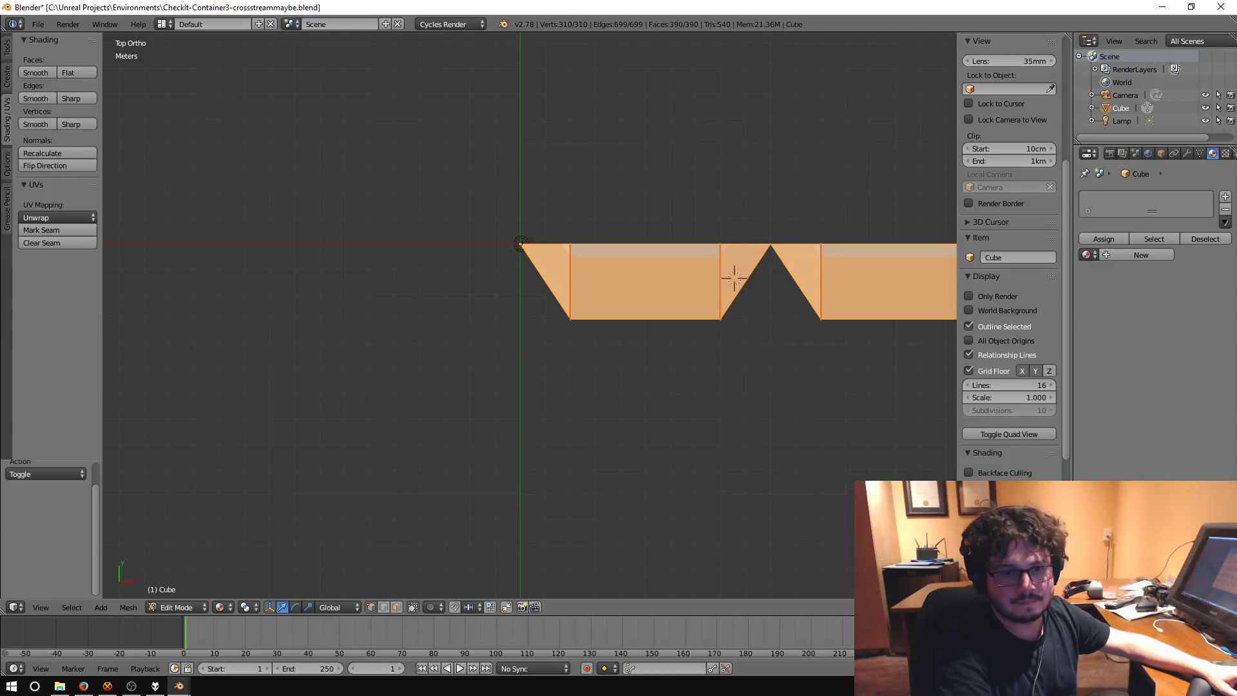
- Peek at the UV layout, return to the 3D layout in perspective, and deselect the mesh
{"action": "key", "text": "shift+F10"}
{"action": "key", "text": "ctrl+Up"}
{"action": "key", "text": "ctrl+Up"}
{"action": "key", "text": "shift+F5"}
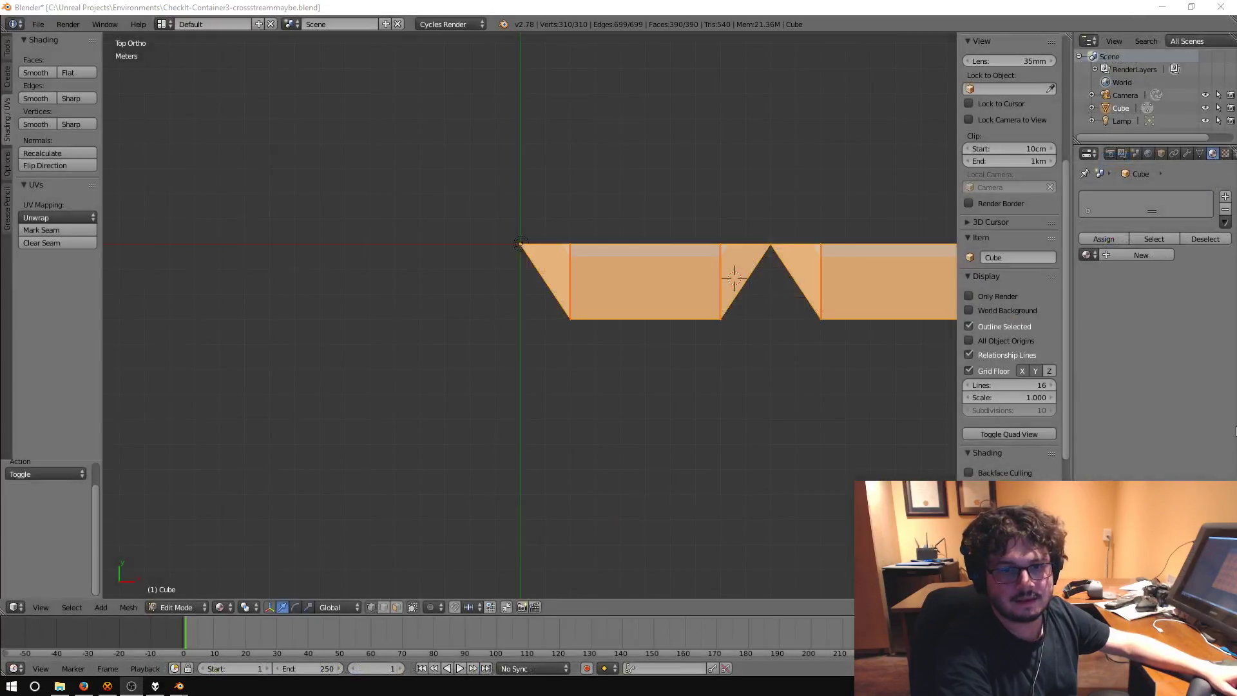
{"action": "scroll", "coordinate": [761, 353], "scroll_direction": "up", "scroll_amount": 5}
{"action": "scroll", "coordinate": [760, 353], "scroll_direction": "down", "scroll_amount": 8}
{"action": "middle_click_drag", "start_coordinate": [637, 406], "coordinate": [482, 402]}
{"action": "key", "text": "KP_5"}
{"action": "key", "text": "a"}
- Browse the Stark00.jpg and aXNEd.jpg tabs, then zoom the 3D-Dot-Game-Heroes-PS3.jpg screenshot in and out
{"action": "left_click", "coordinate": [83, 686]}
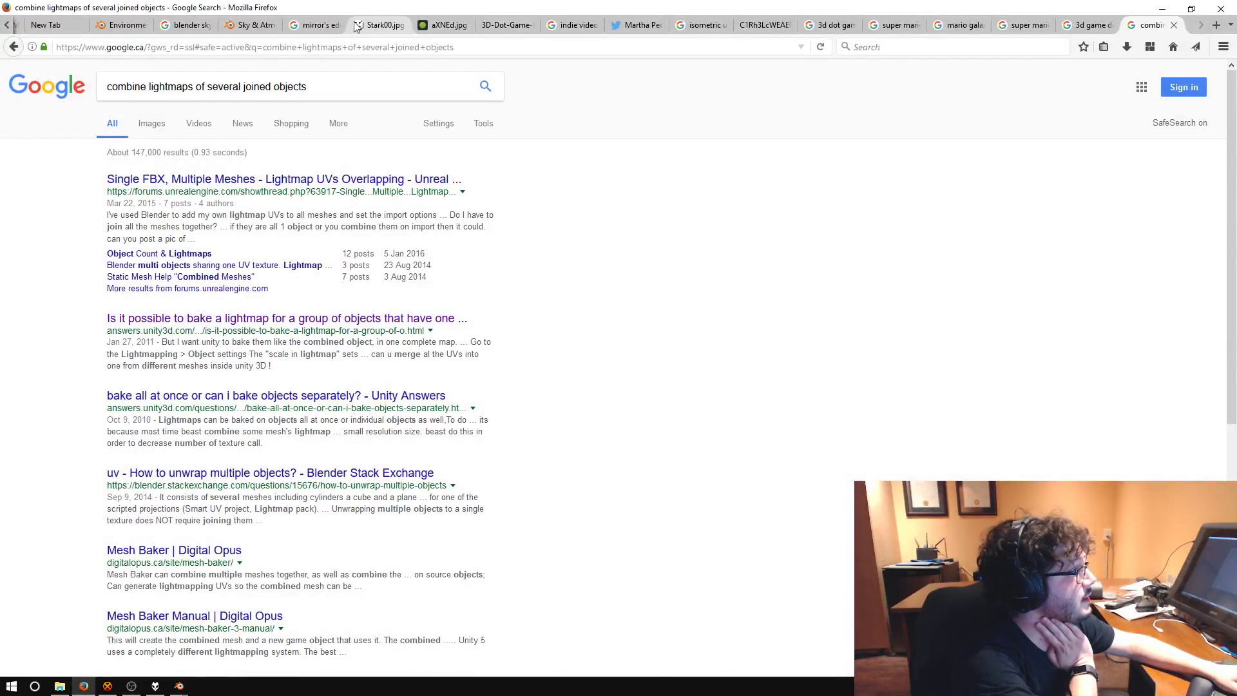
{"action": "left_click", "coordinate": [313, 27]}
{"action": "left_click", "coordinate": [380, 25]}
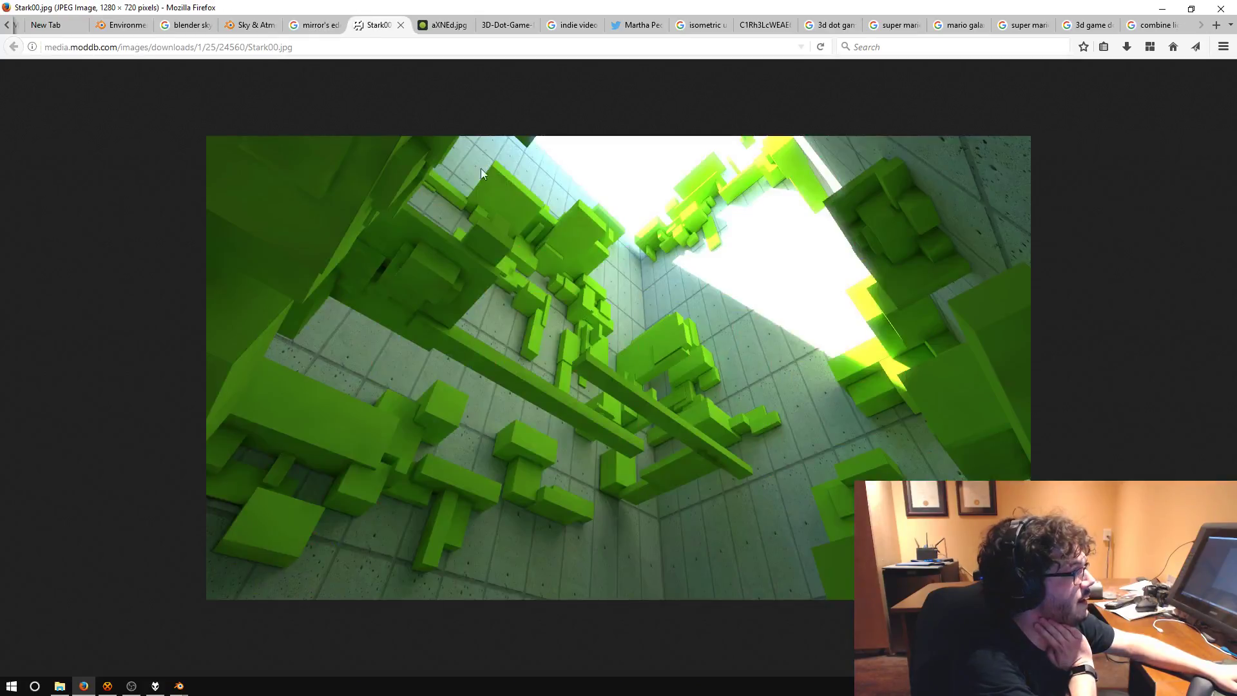
{"action": "left_click", "coordinate": [442, 24]}
{"action": "left_click", "coordinate": [505, 25]}
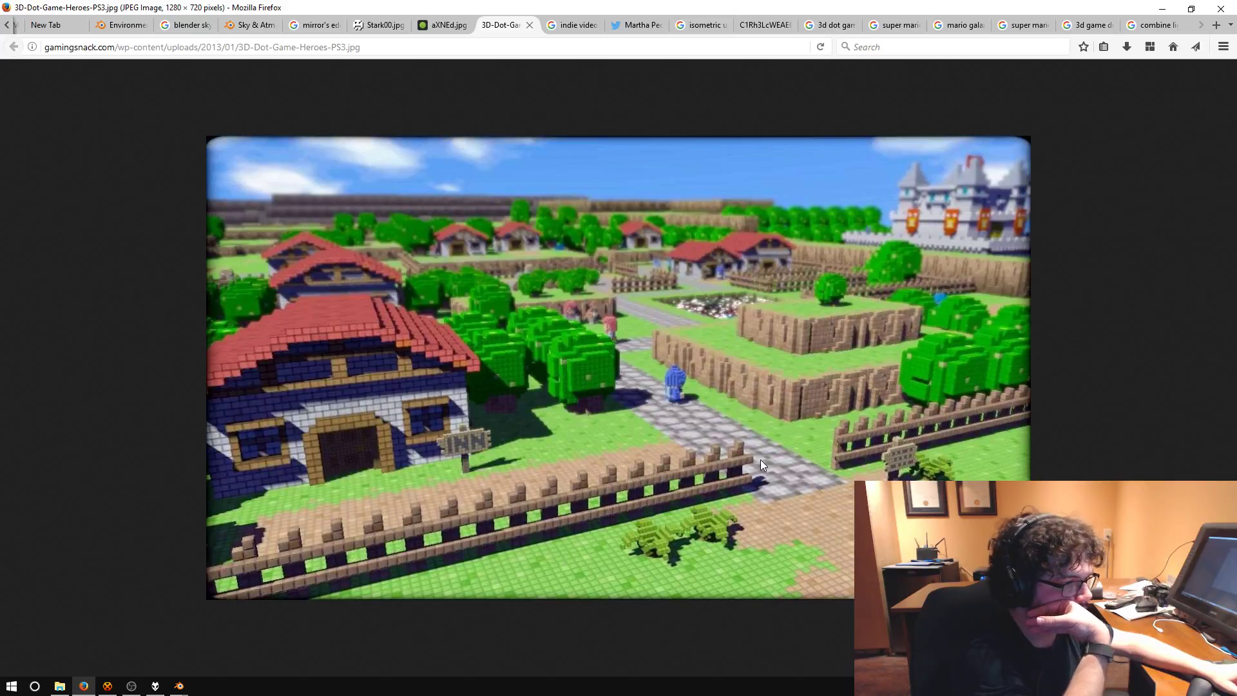
{"action": "scroll", "coordinate": [755, 462], "scroll_direction": "up", "scroll_amount": 4, "text": "ctrl"}
{"action": "scroll", "coordinate": [567, 439], "scroll_direction": "down", "scroll_amount": 5}
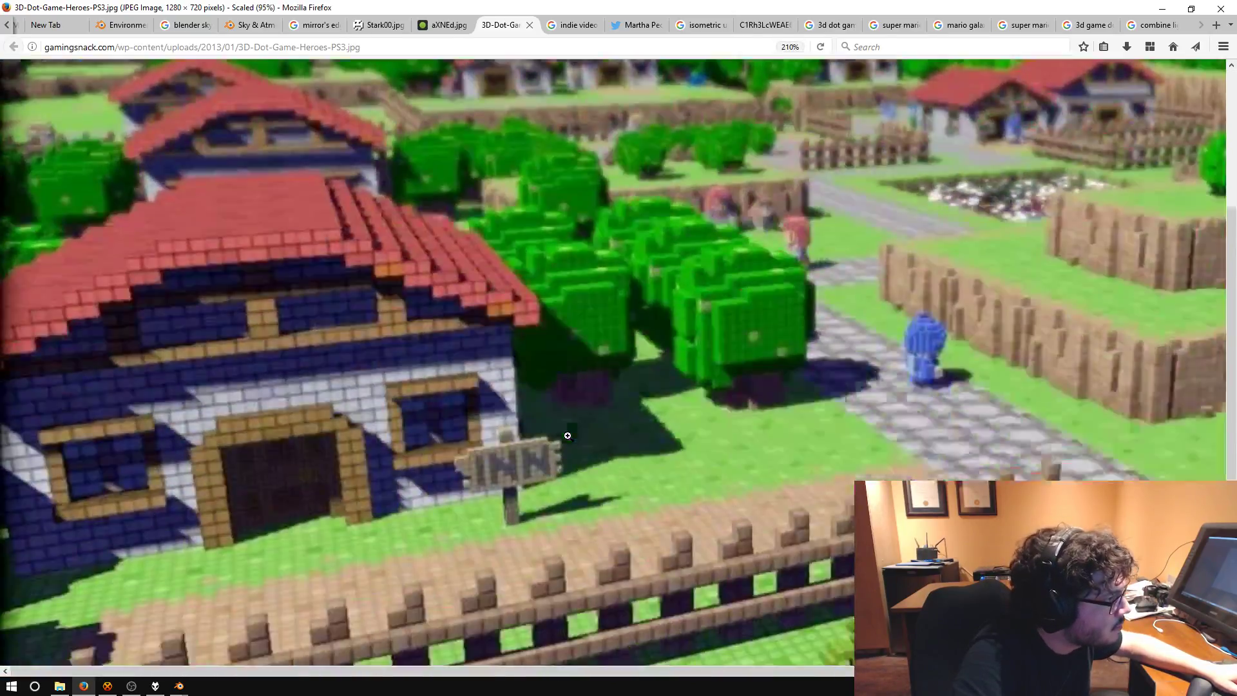
{"action": "scroll", "coordinate": [563, 495], "scroll_direction": "up", "scroll_amount": 2, "text": "ctrl"}
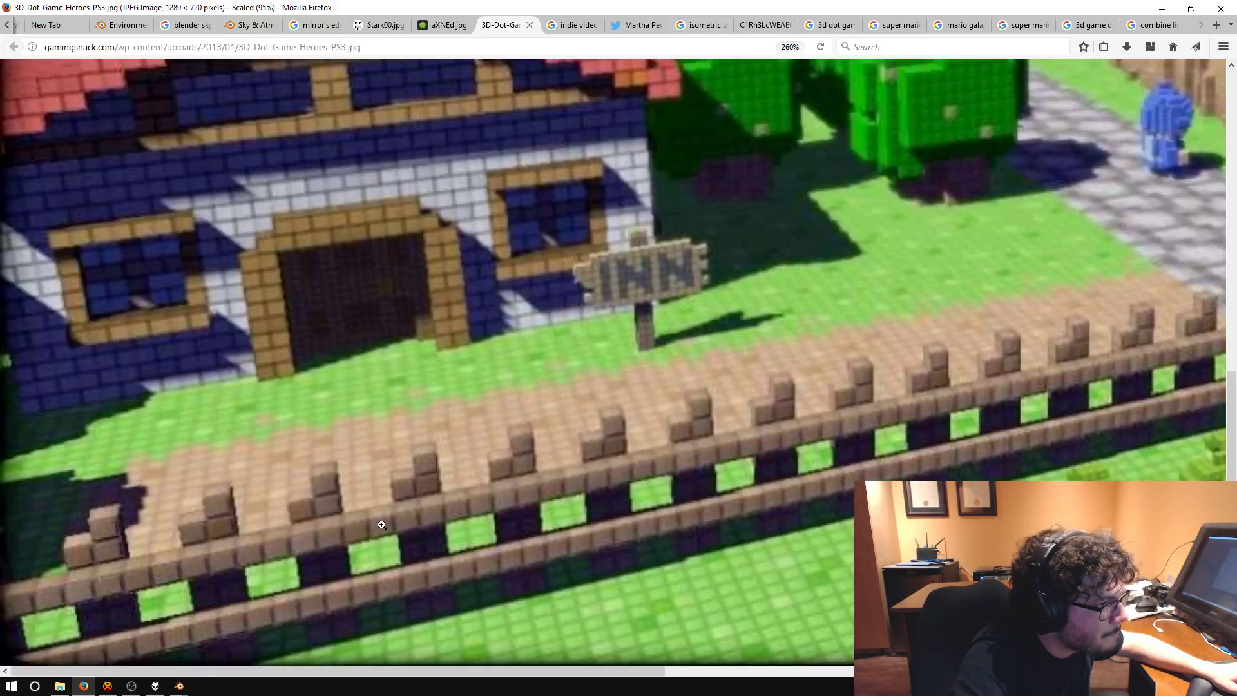
{"action": "scroll", "coordinate": [386, 524], "scroll_direction": "down", "scroll_amount": 5, "text": "ctrl"}
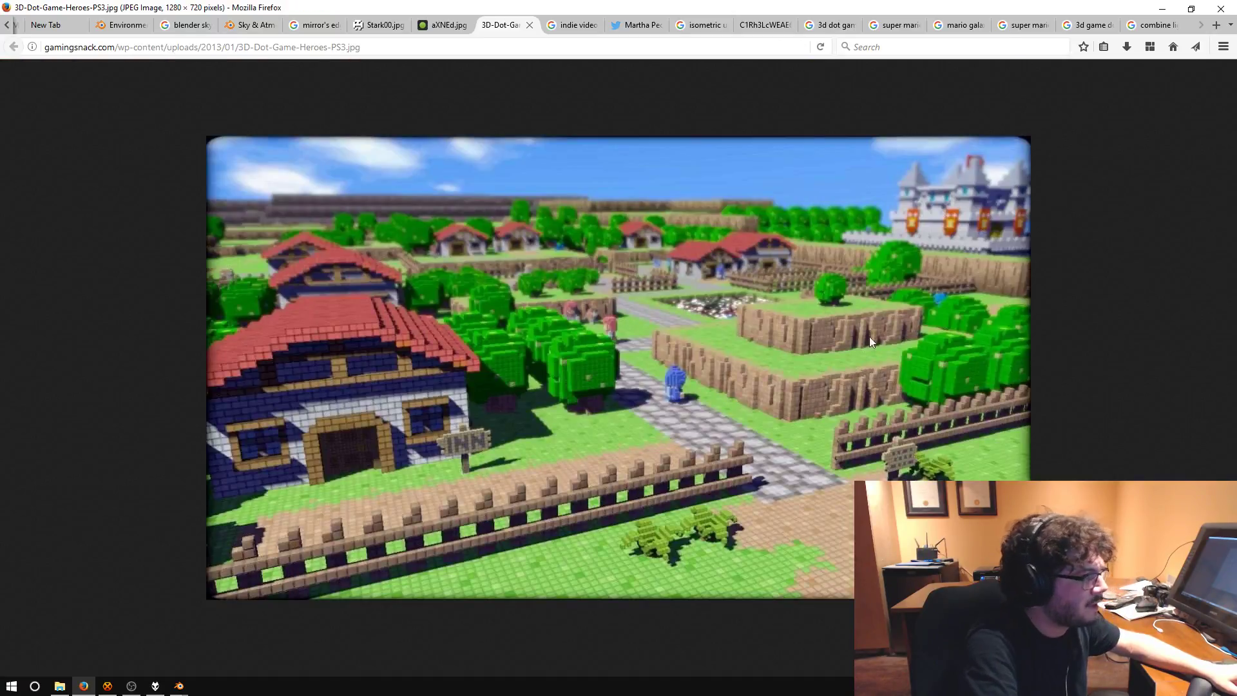
- Back in Blender, select the whole wall and save over CheckIt-Container3-crossstreammaybe.blend
{"action": "left_click", "coordinate": [1141, 24]}
{"action": "key", "text": "alt+Tab"}
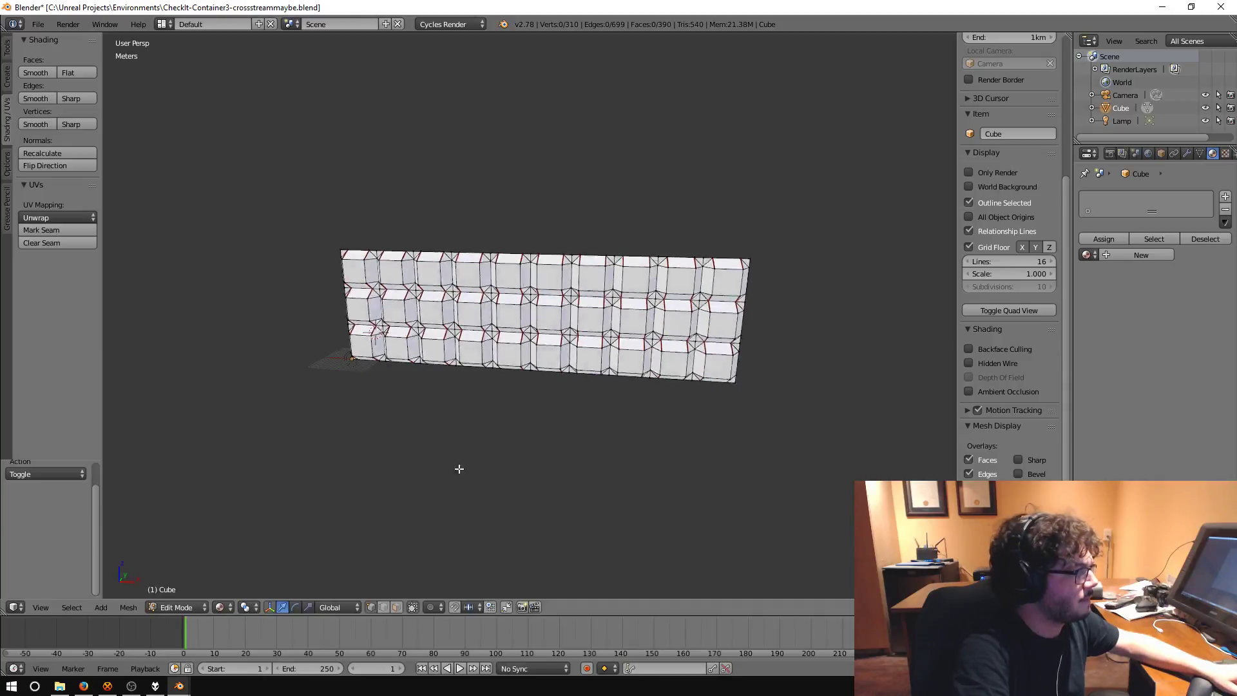
{"action": "middle_click_drag", "start_coordinate": [459, 467], "coordinate": [420, 481]}
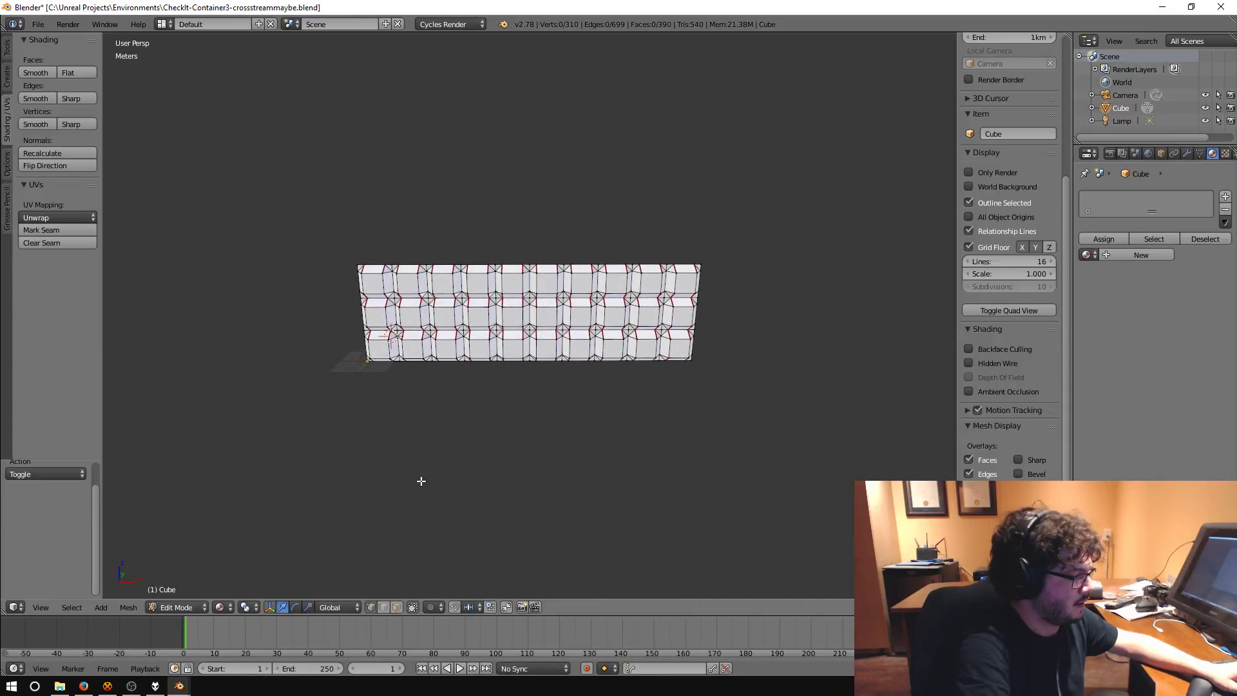
{"action": "key", "text": "a"}
{"action": "key", "text": "a"}
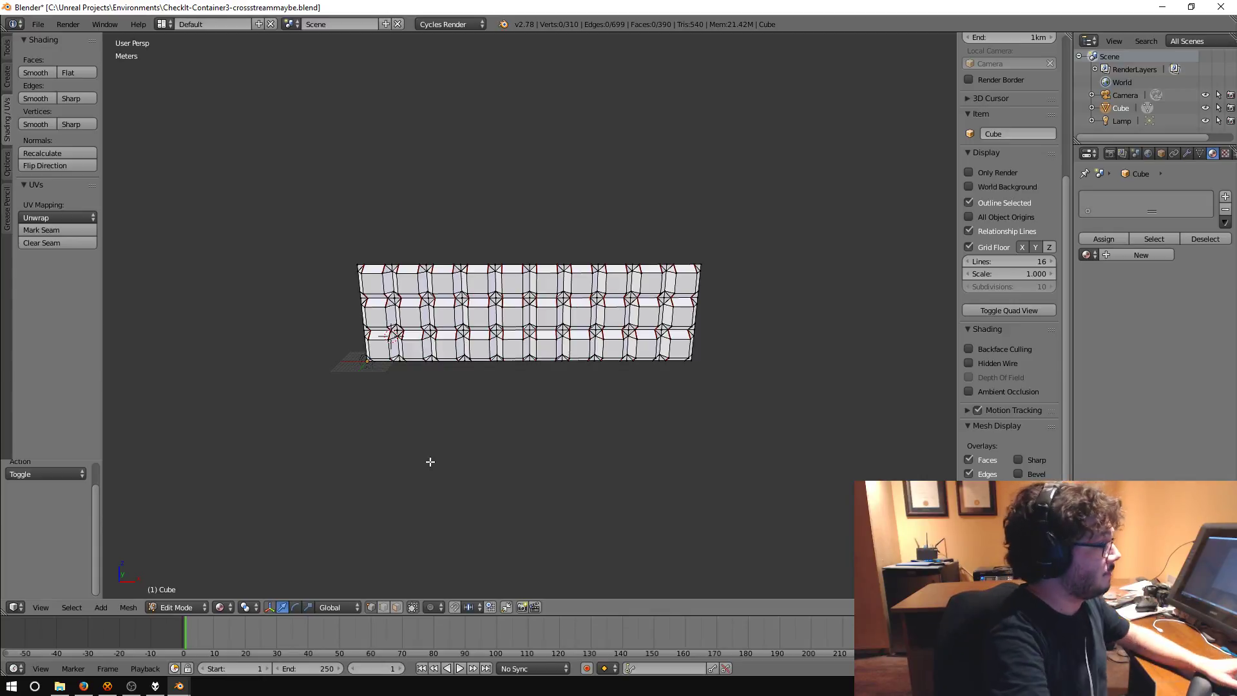
{"action": "middle_click_drag", "start_coordinate": [429, 461], "coordinate": [456, 409]}
{"action": "key", "text": "ctrl+s"}
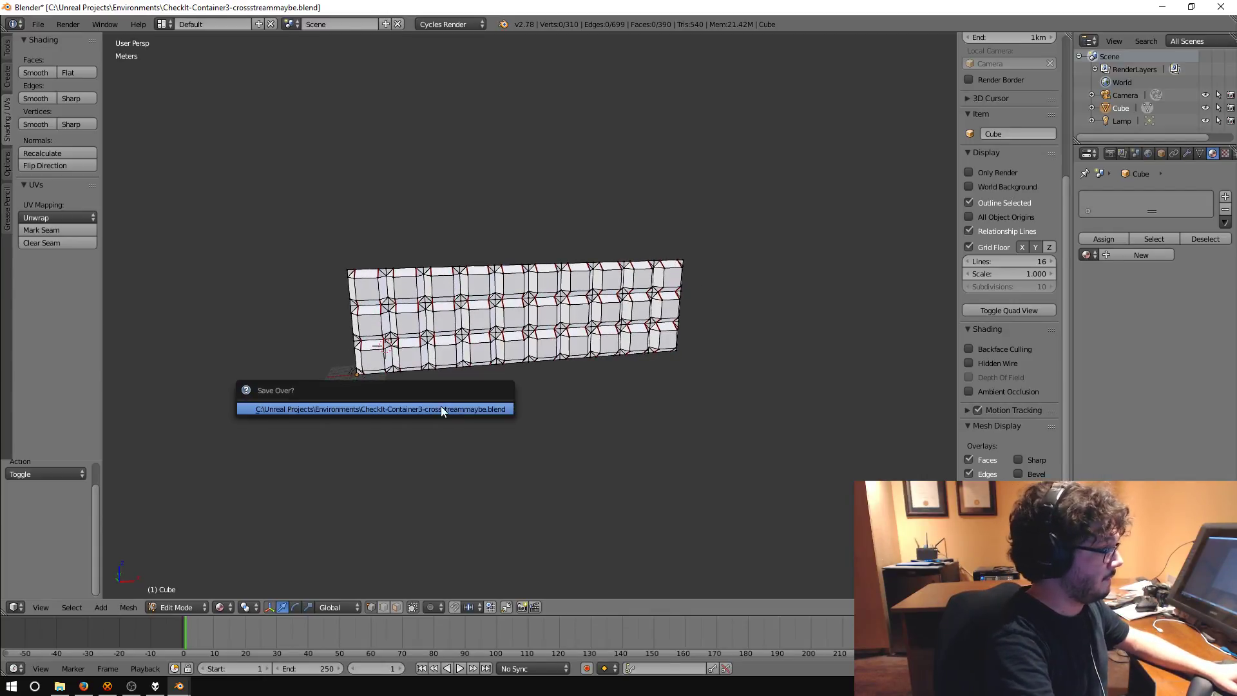
{"action": "left_click", "coordinate": [441, 406]}
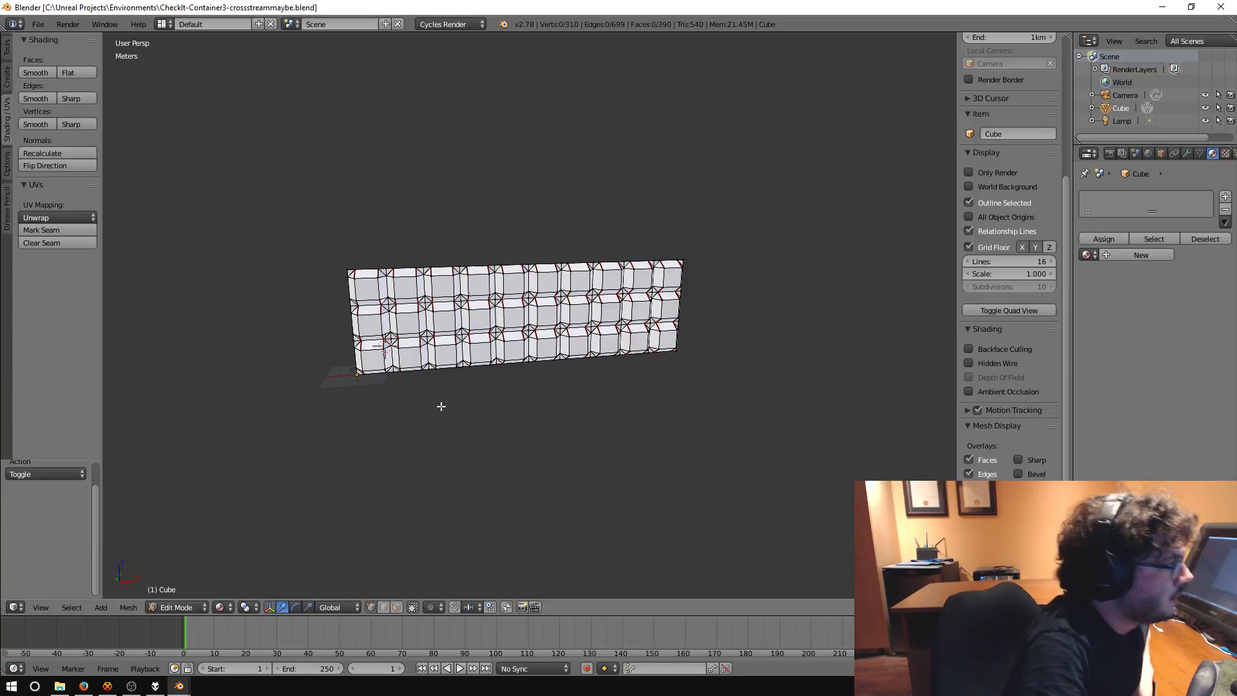
{"action": "middle_click_drag", "start_coordinate": [659, 362], "coordinate": [614, 401]}
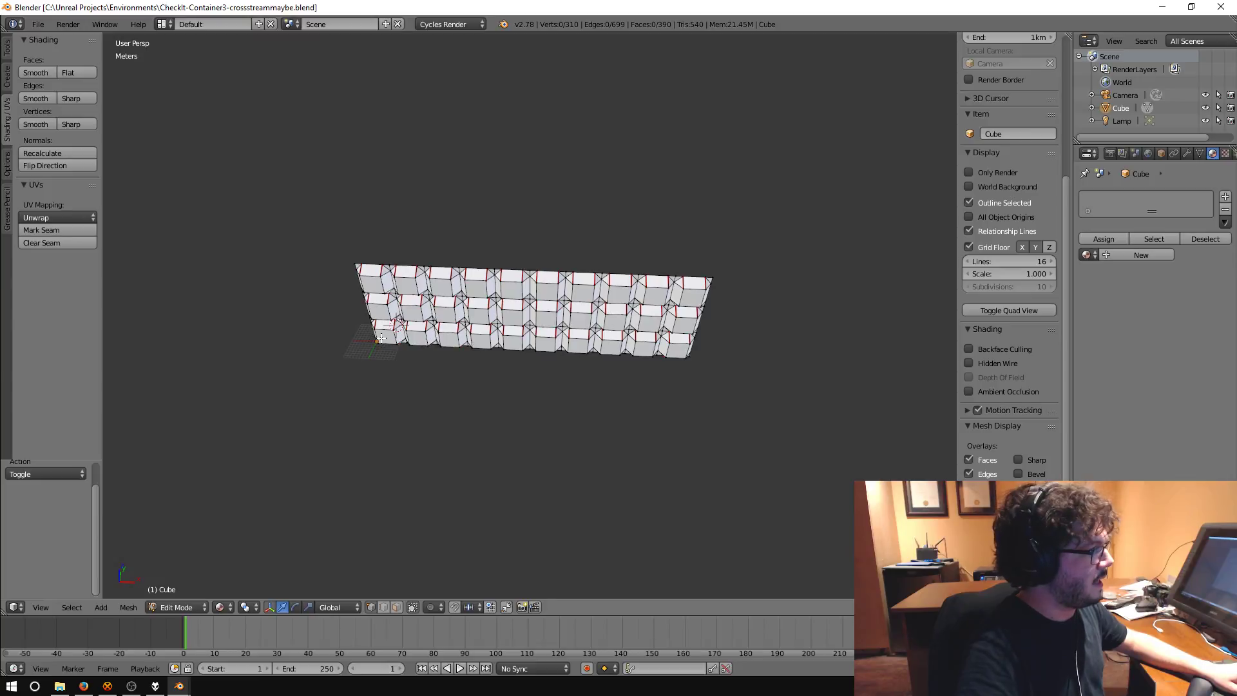
{"action": "middle_click_drag", "start_coordinate": [382, 338], "coordinate": [392, 316]}
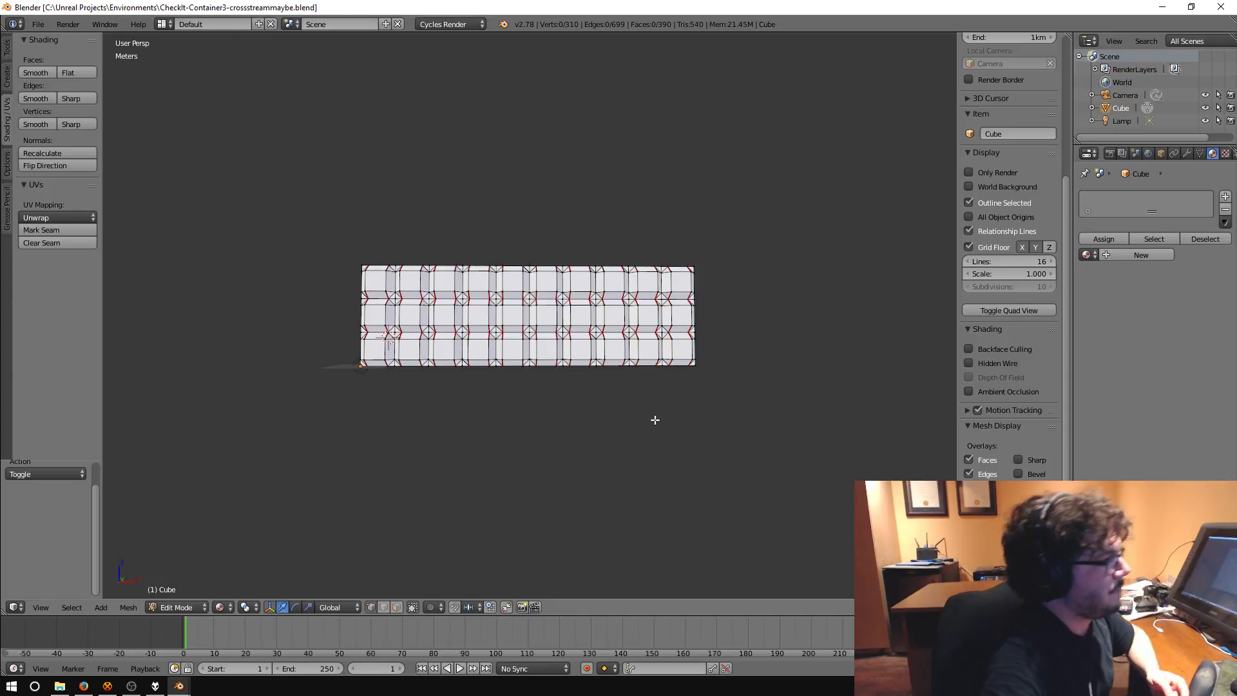
- Orbit the view so the three-row corrugated panel wall is seen at an angle
{"action": "middle_click_drag", "start_coordinate": [386, 343], "coordinate": [461, 375]}
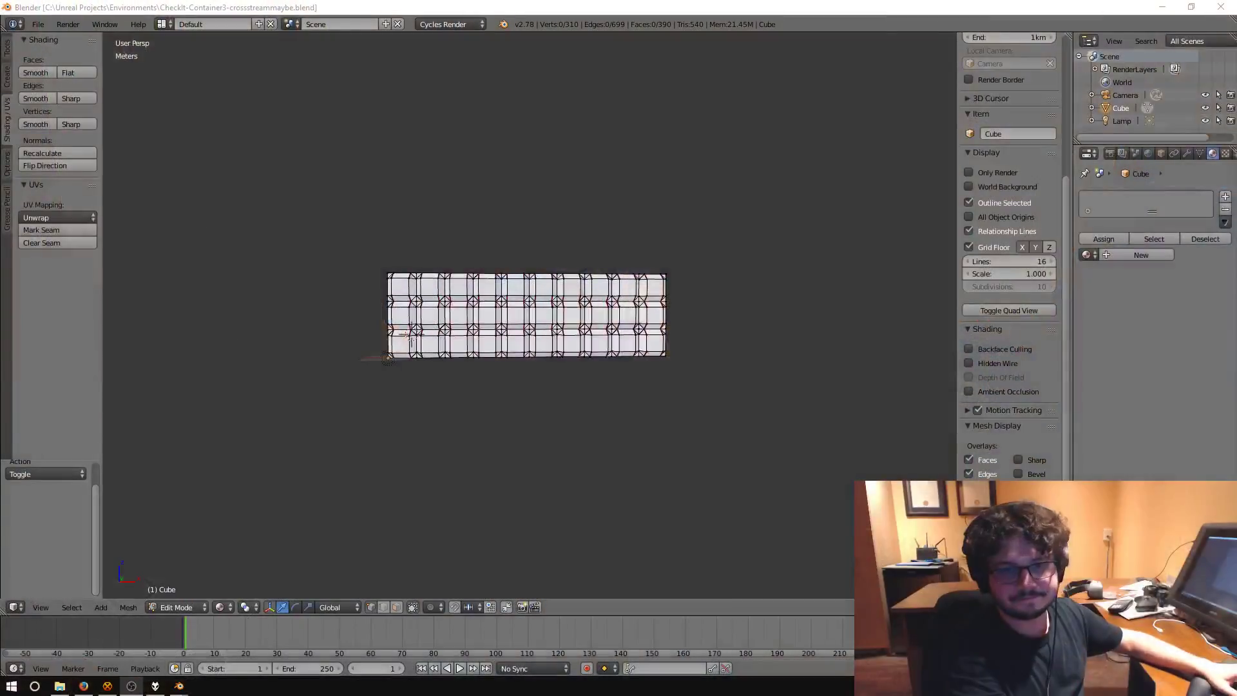
- Orbit slightly so the flat three-row wall shows depth in perspective
{"action": "middle_click_drag", "start_coordinate": [850, 447], "coordinate": [612, 481]}
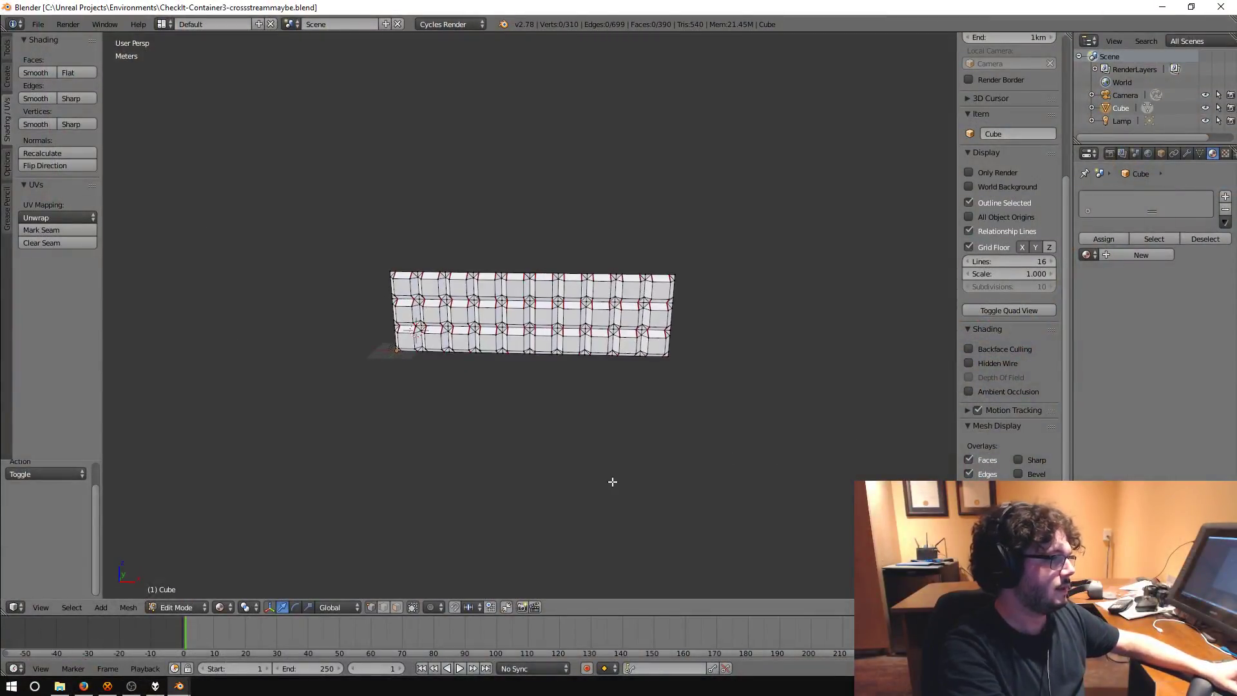
- Orbit and zoom to an angled close-up of the three-row wall, leaving the mesh deselected
{"action": "middle_click_drag", "start_coordinate": [550, 399], "coordinate": [462, 369]}
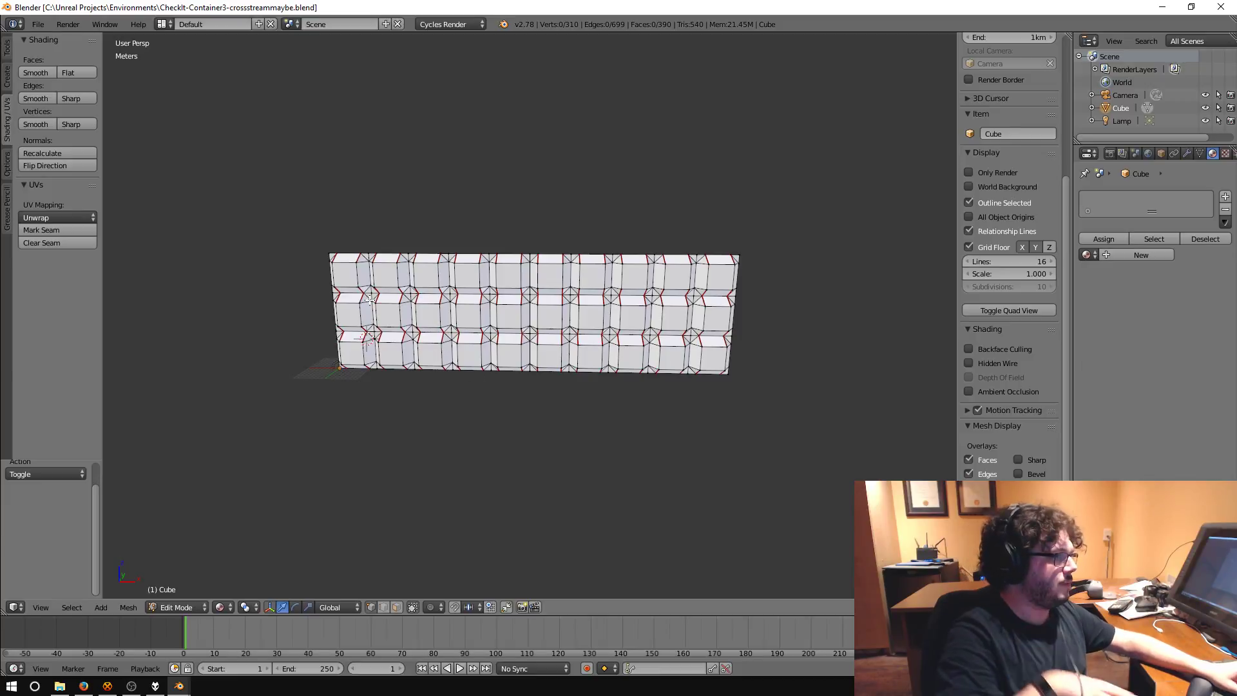
{"action": "middle_click_drag", "start_coordinate": [370, 297], "coordinate": [409, 293]}
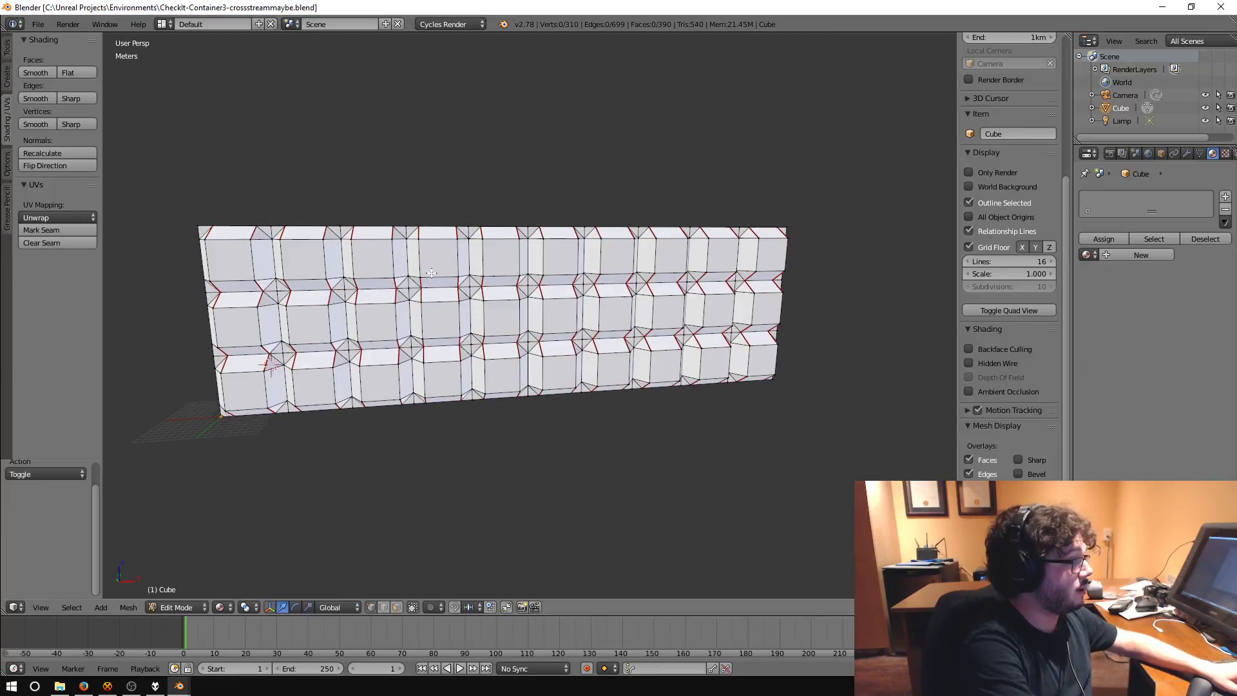
{"action": "key", "text": "a"}
{"action": "key", "text": "a"}
{"action": "key", "text": "a"}
{"action": "key", "text": "a"}
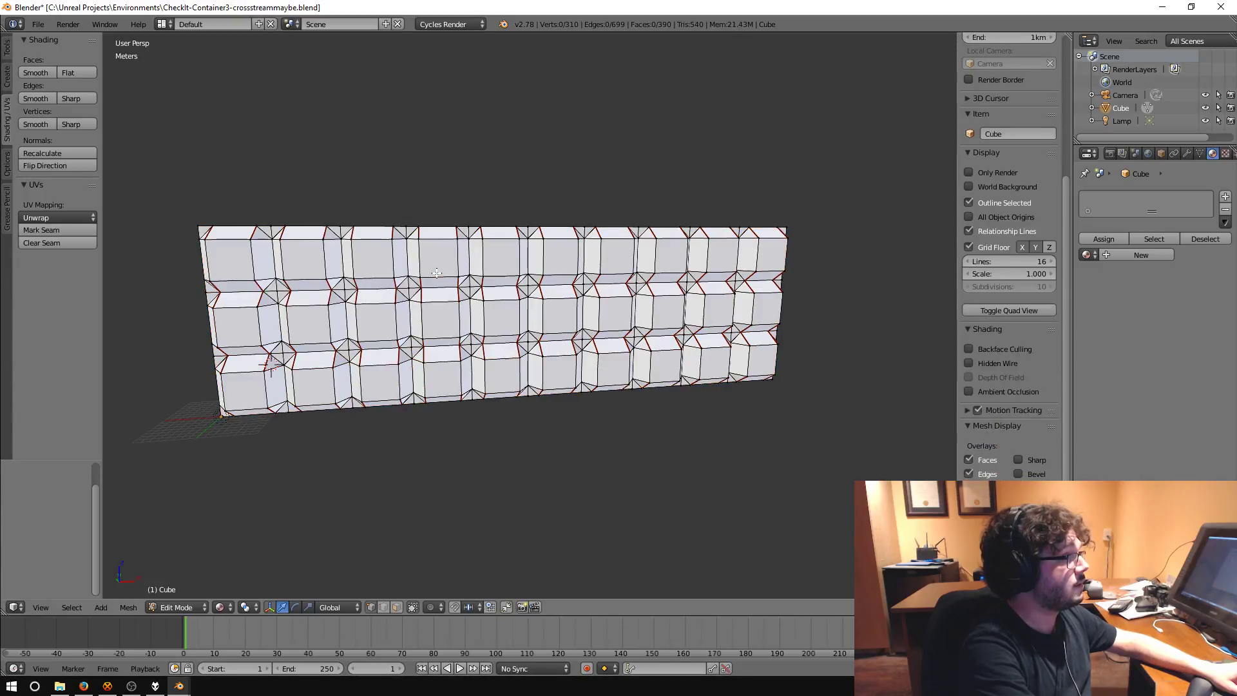
{"action": "key", "text": "a"}
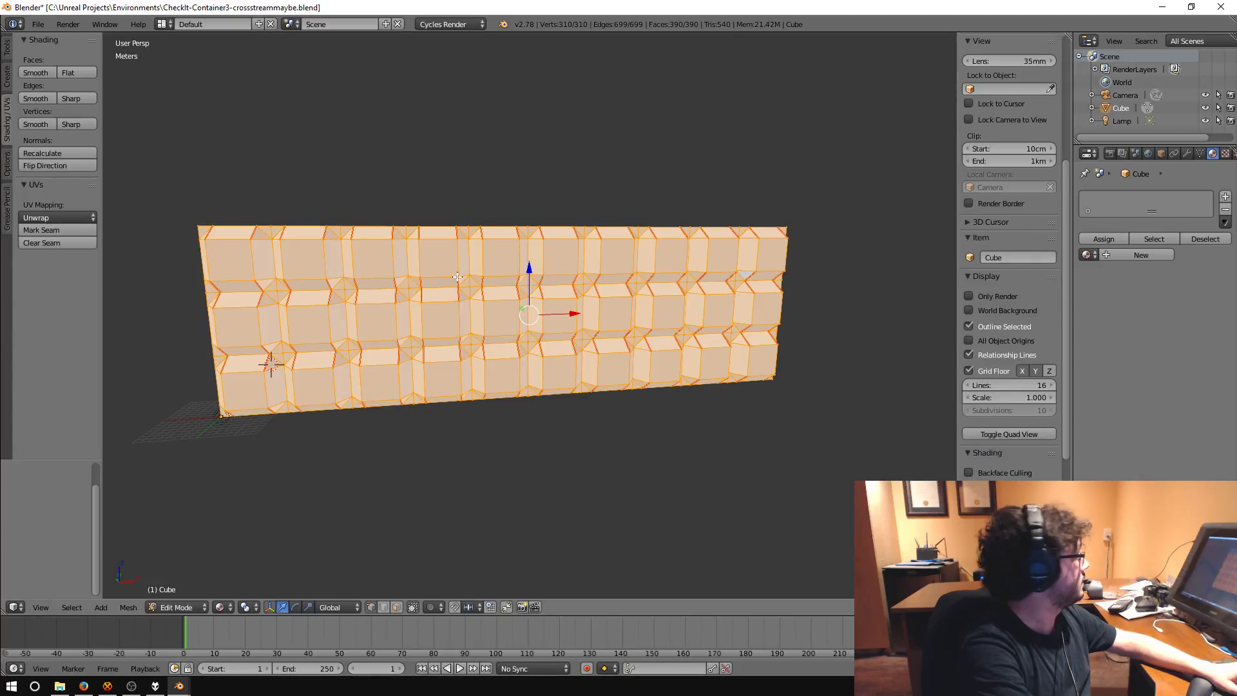
{"action": "key", "text": "a"}
{"action": "key", "text": "a"}
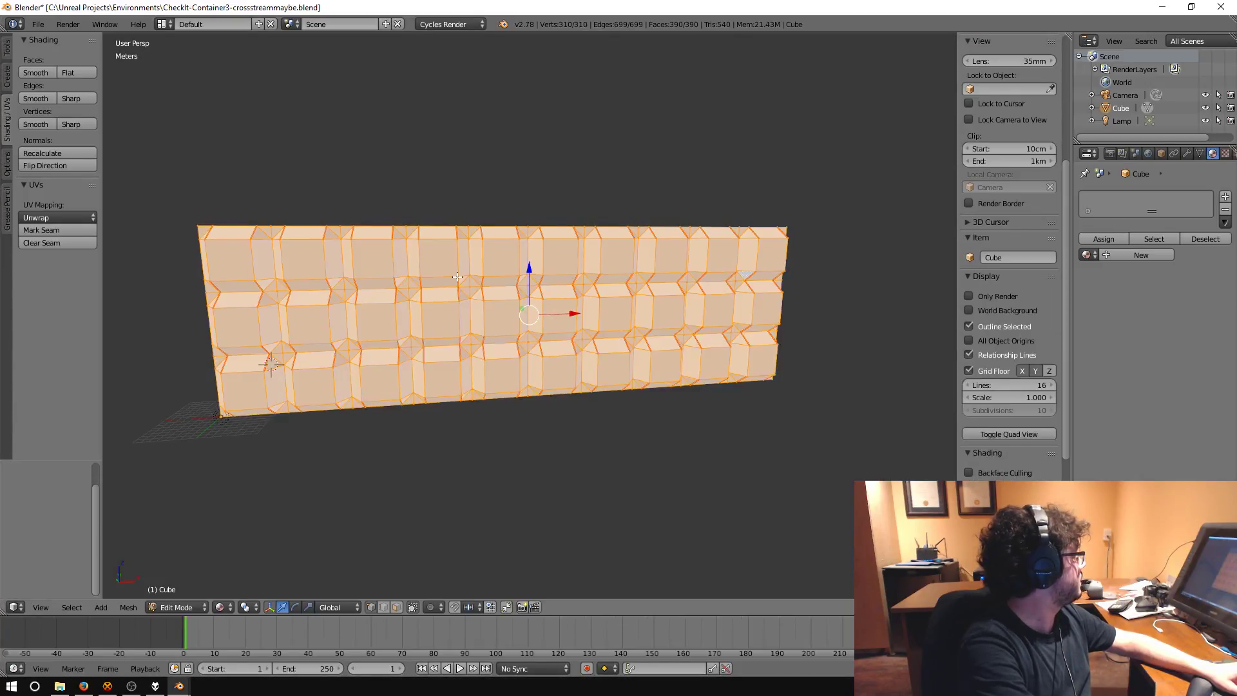
- Select the top panel row as a linked loop and try moving it up, then undo
{"action": "key", "text": "a"}
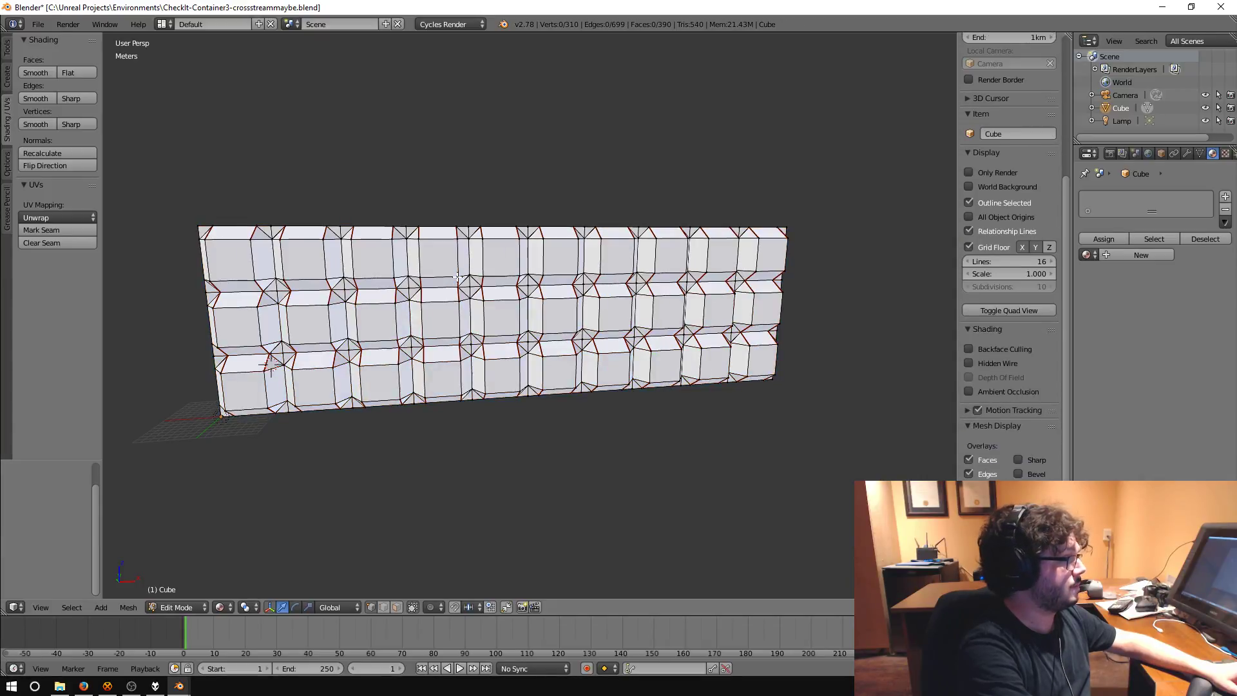
{"action": "key", "text": "a"}
{"action": "right_click", "coordinate": [458, 277]}
{"action": "key", "text": "ctrl+l"}
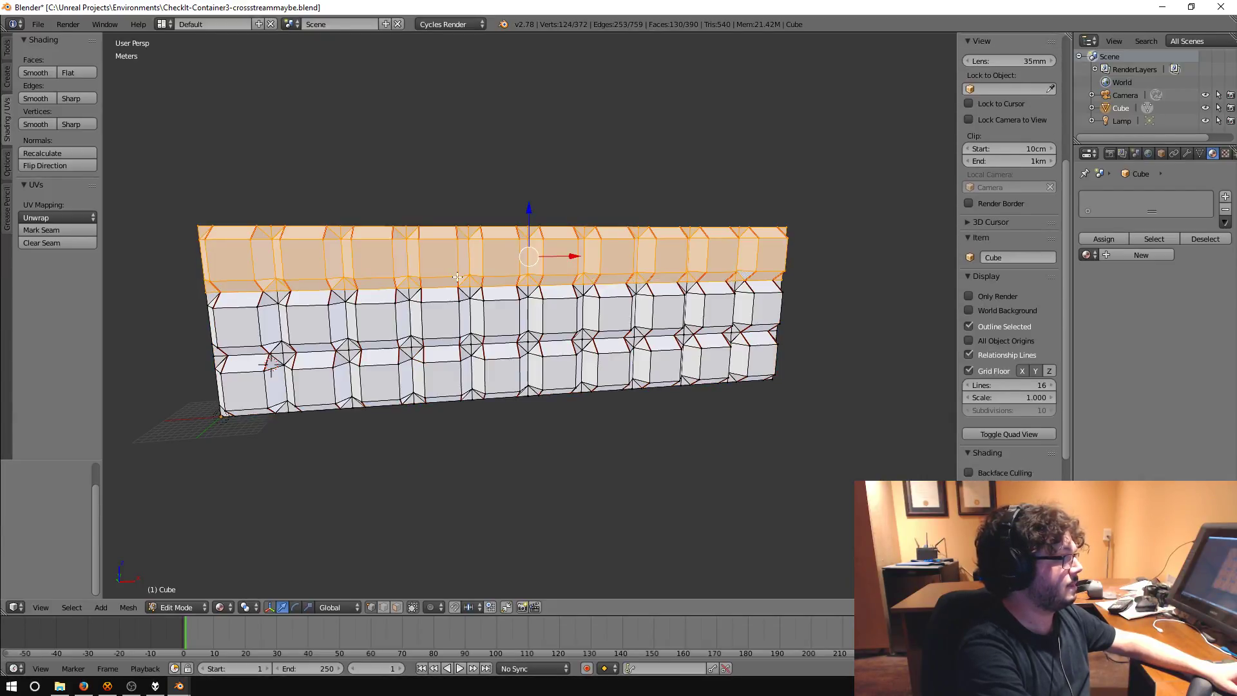
{"action": "key", "text": "s"}
{"action": "left_click", "coordinate": [489, 287]}
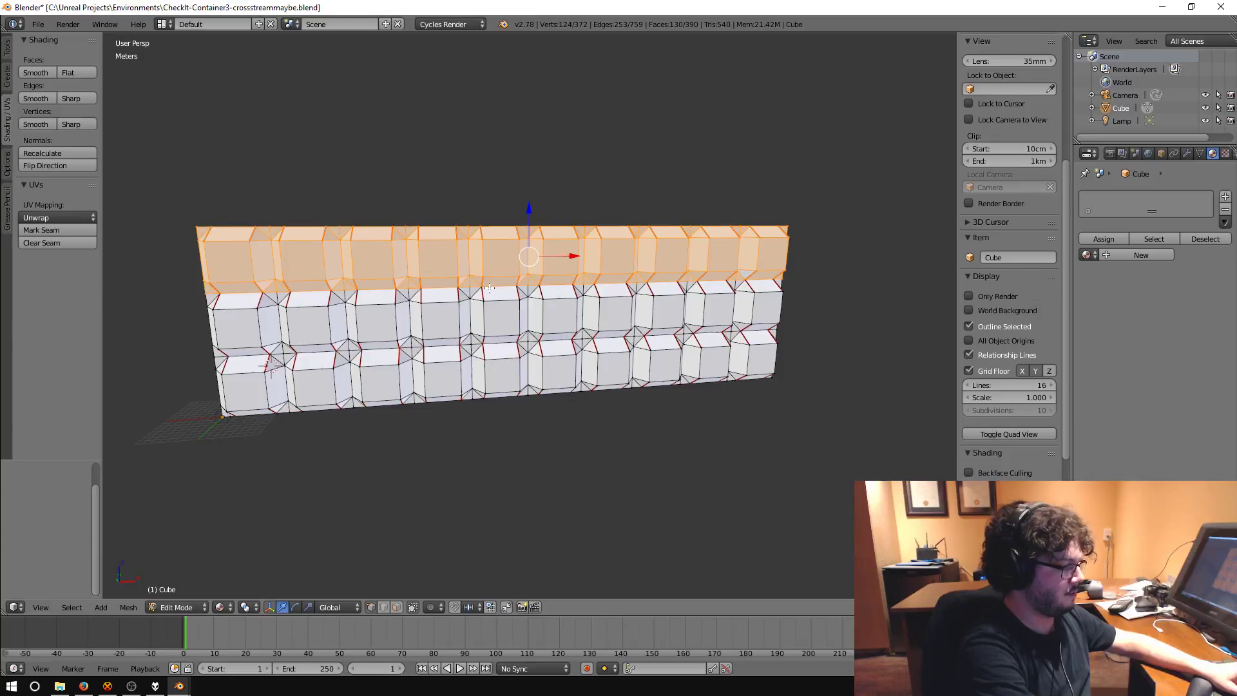
{"action": "left_click_drag", "start_coordinate": [527, 210], "coordinate": [528, 177]}
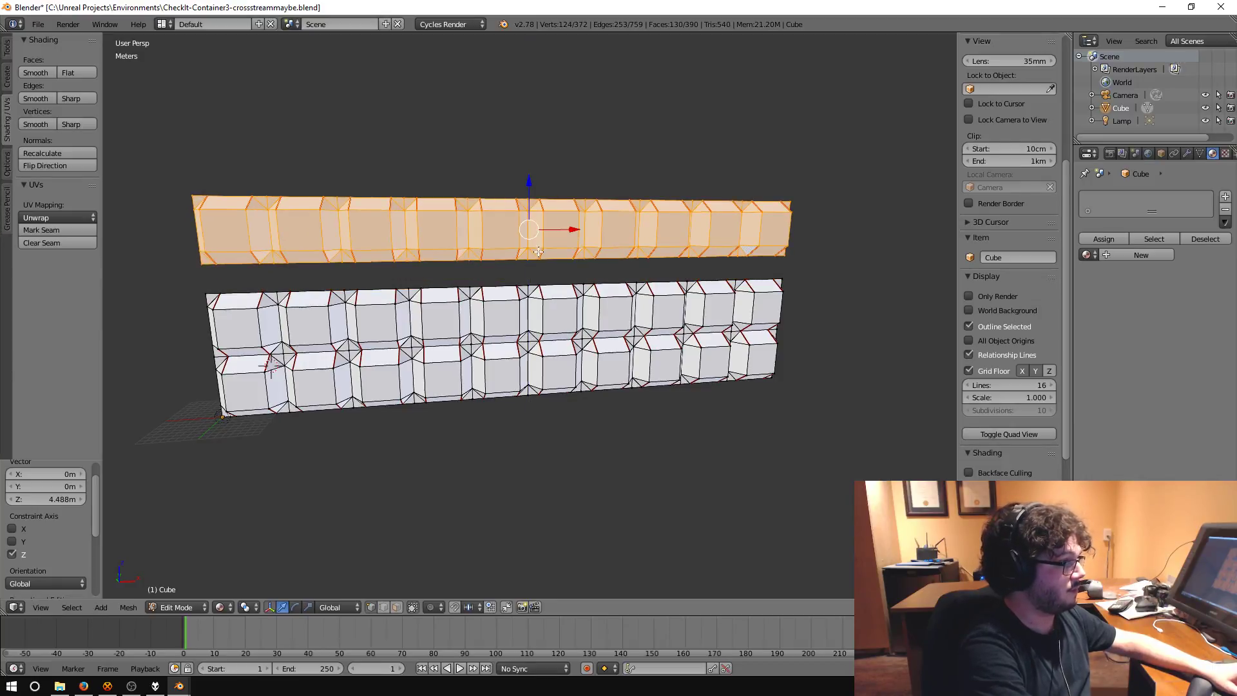
{"action": "key", "text": "ctrl+z"}
- Duplicate the top row and offset the copy by X 0, Y 0, Z 10 m
{"action": "key", "text": "shift+d"}
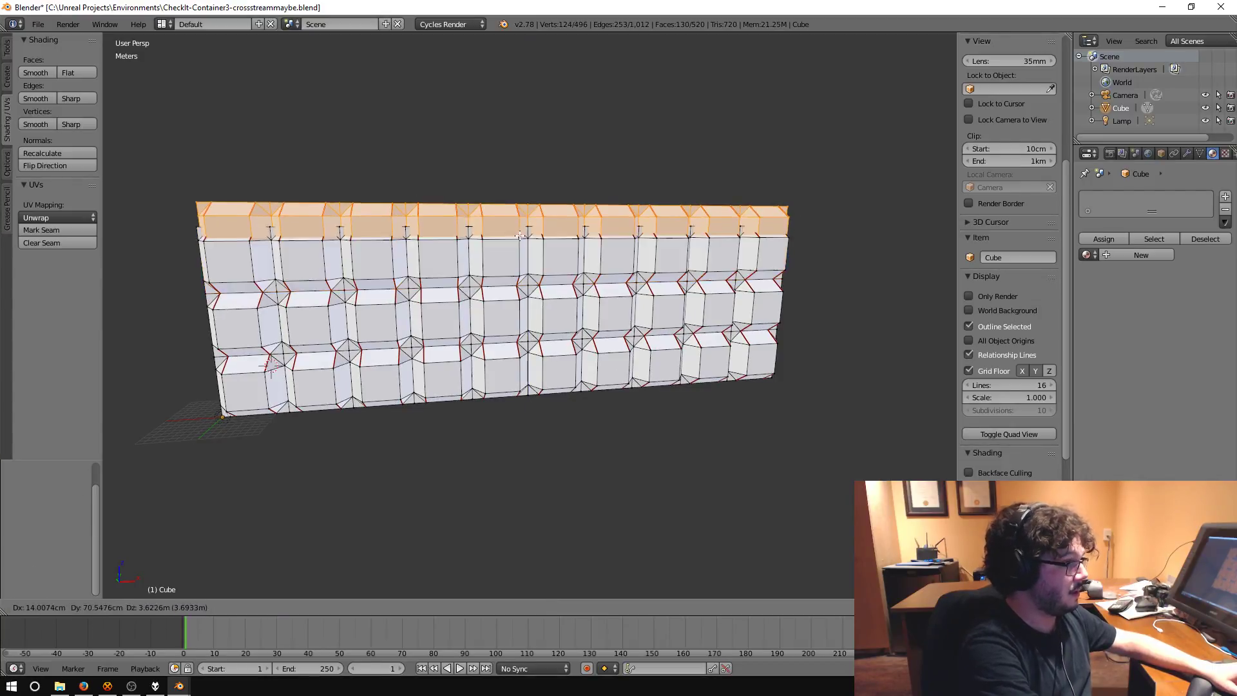
{"action": "left_click", "coordinate": [526, 188]}
{"action": "left_click", "coordinate": [59, 538]}
{"action": "type", "text": "0"}
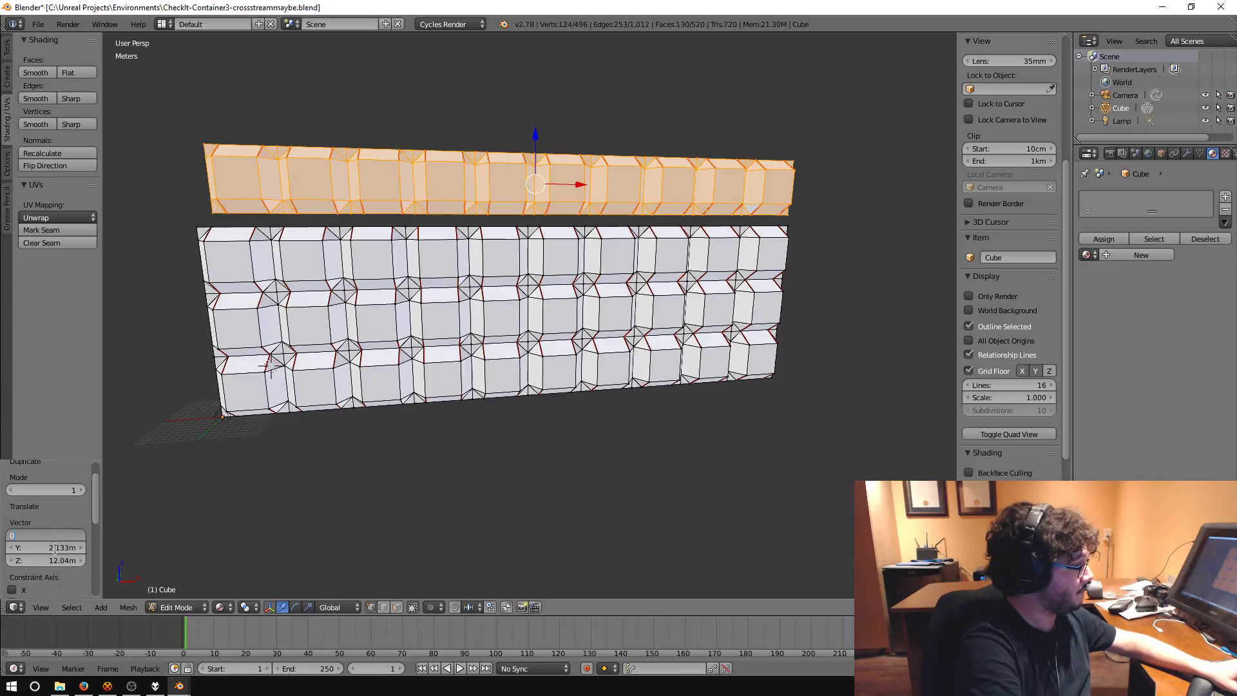
{"action": "left_click", "coordinate": [56, 548]}
{"action": "type", "text": "0"}
{"action": "left_click", "coordinate": [57, 557]}
{"action": "type", "text": "10"}
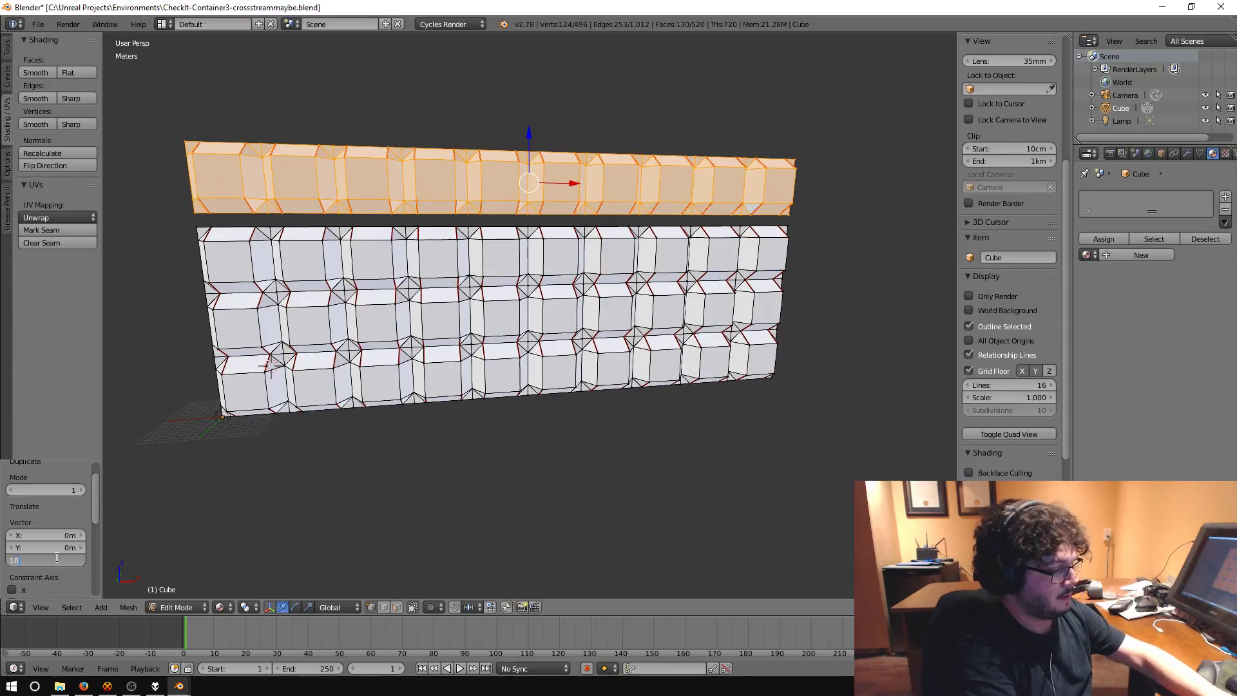
{"action": "key", "text": "Return"}
- Duplicate the top row again at X 0, Y 0, Z 10 m, then select the whole wall
{"action": "key", "text": "shift+d"}
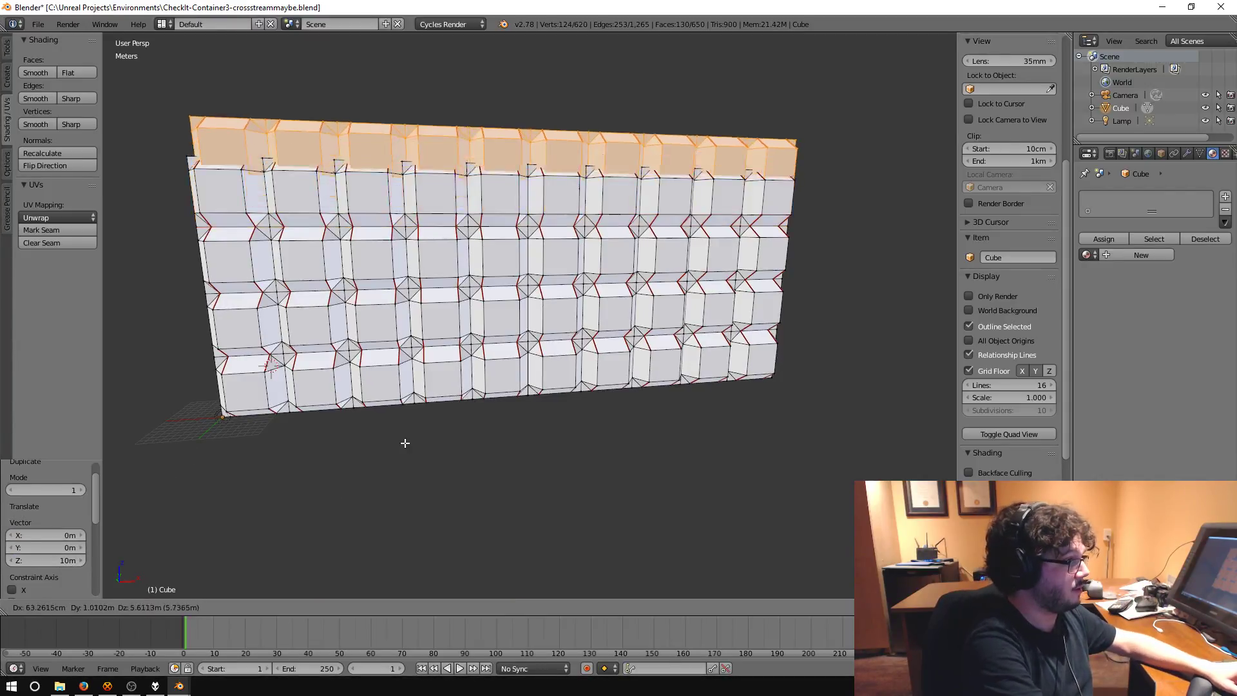
{"action": "left_click", "coordinate": [404, 412]}
{"action": "left_click", "coordinate": [57, 536]}
{"action": "type", "text": "0"}
{"action": "left_click", "coordinate": [56, 548]}
{"action": "type", "text": "0"}
{"action": "left_click", "coordinate": [53, 559]}
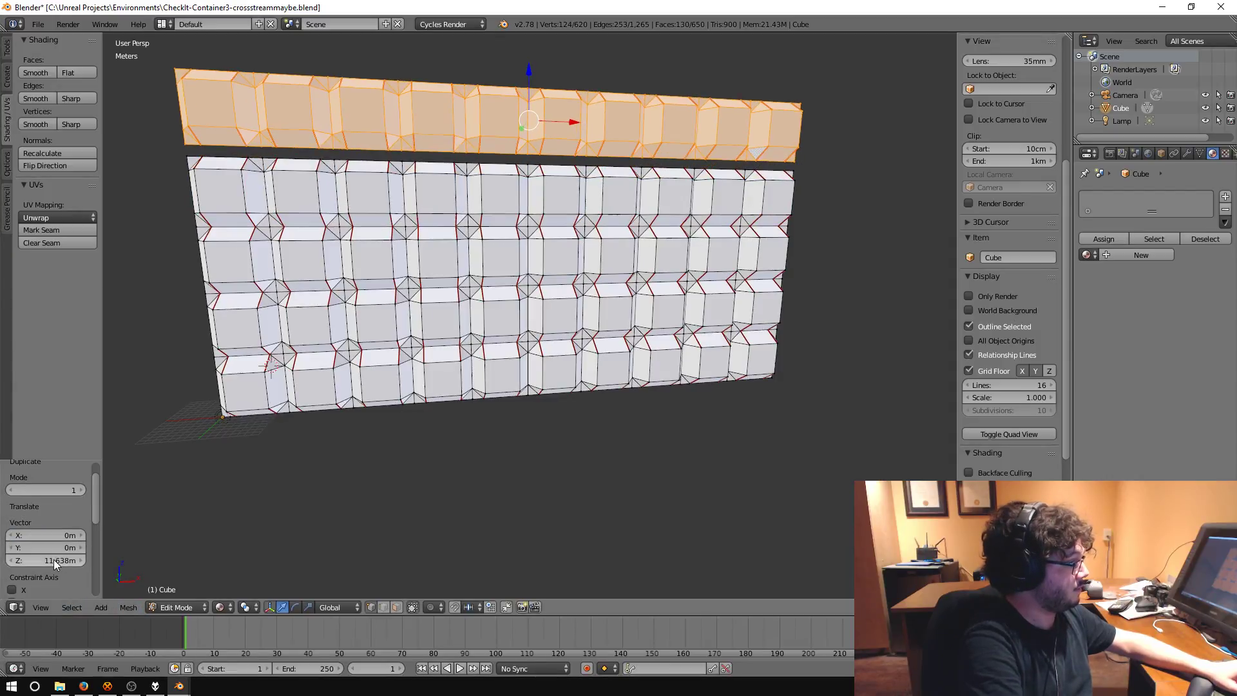
{"action": "type", "text": "10m"}
{"action": "key", "text": "Return"}
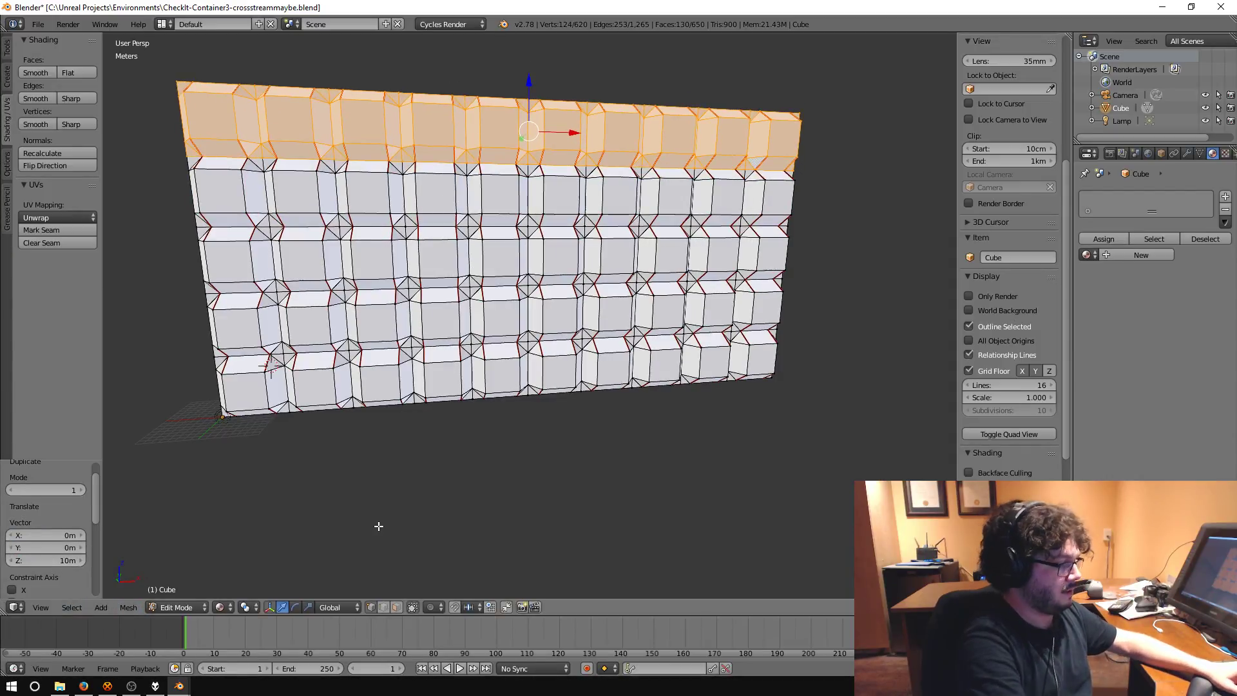
{"action": "key", "text": "a"}
{"action": "key", "text": "a"}
{"action": "middle_click_drag", "start_coordinate": [496, 455], "coordinate": [527, 442]}
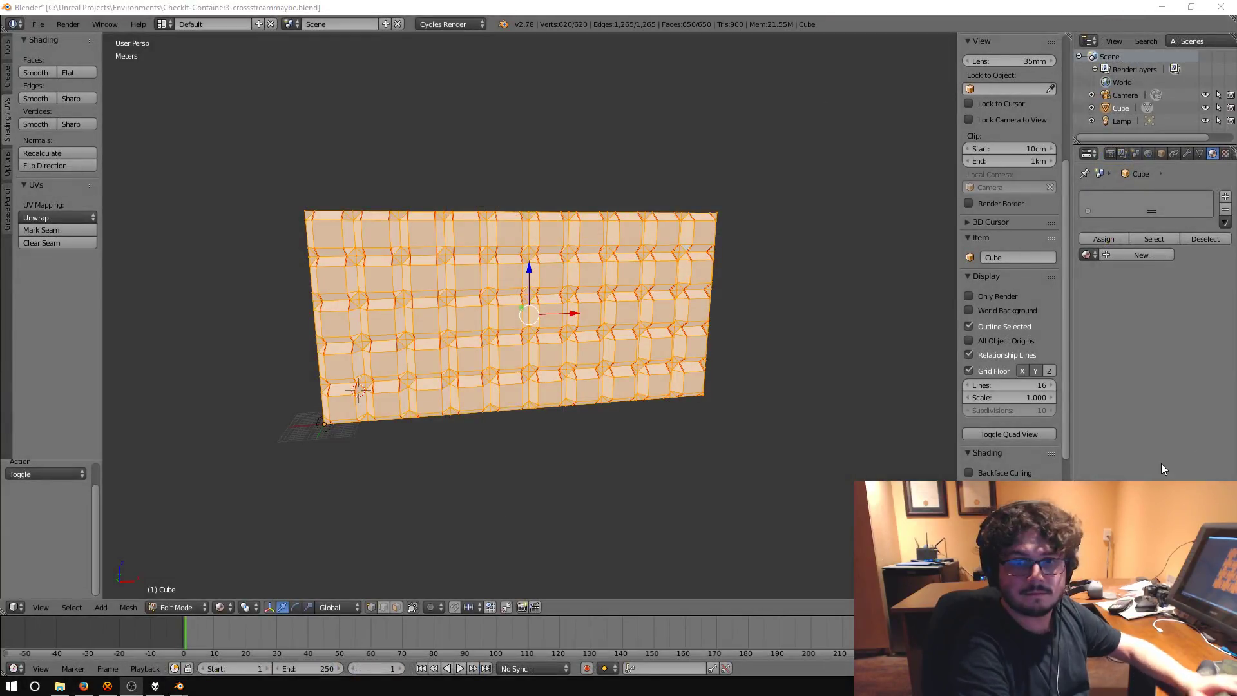
- Try mirroring the wall and deleting the top face row, undoing both changes
{"action": "middle_click_drag", "start_coordinate": [650, 405], "coordinate": [612, 419]}
{"action": "key", "text": "ctrl+m"}
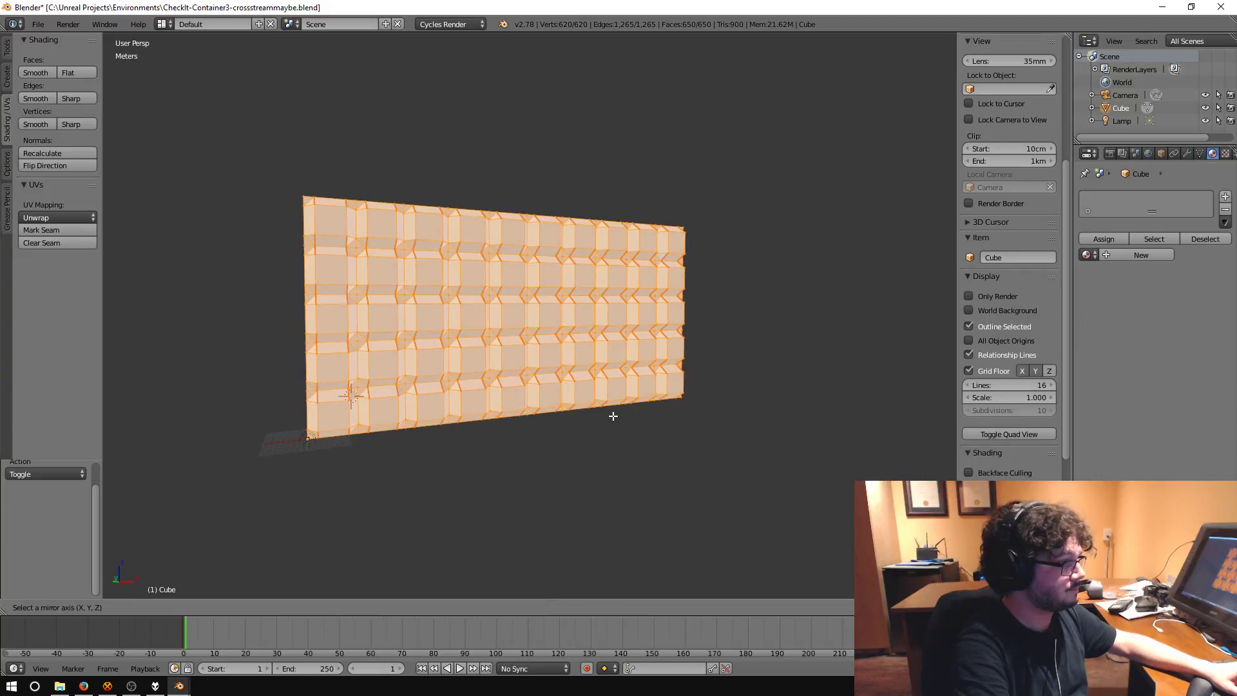
{"action": "key", "text": "x"}
{"action": "key", "text": "y"}
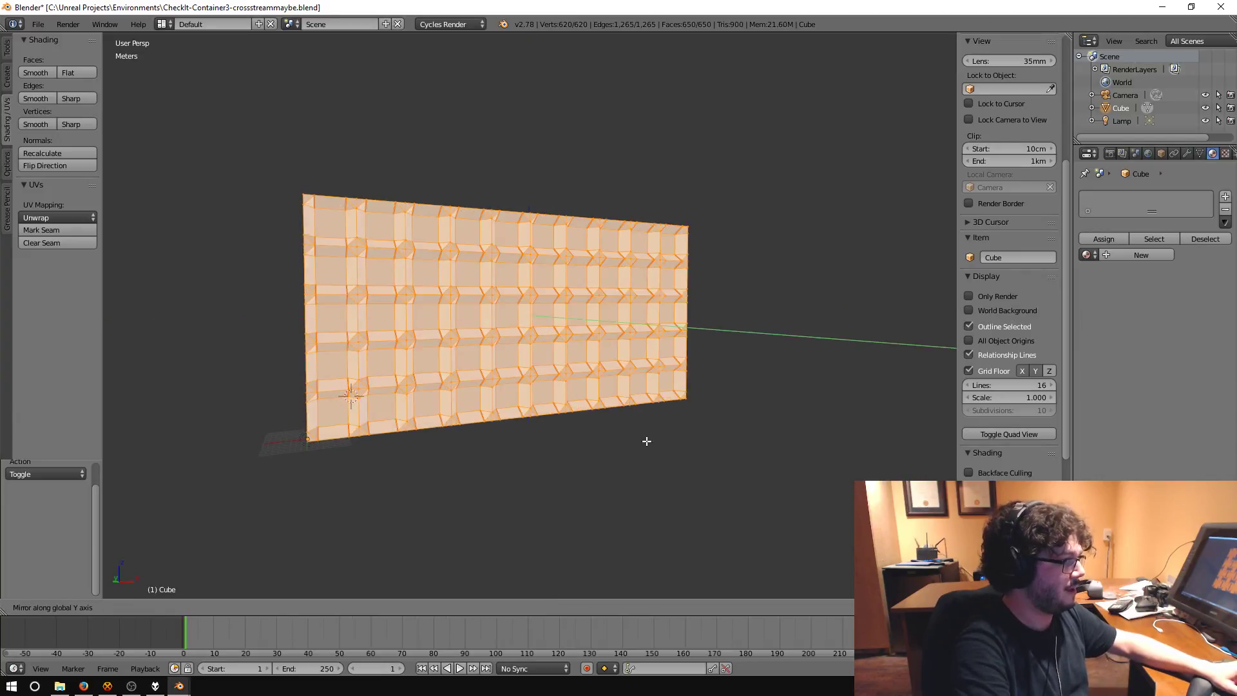
{"action": "left_click", "coordinate": [612, 443]}
{"action": "key", "text": "ctrl+z"}
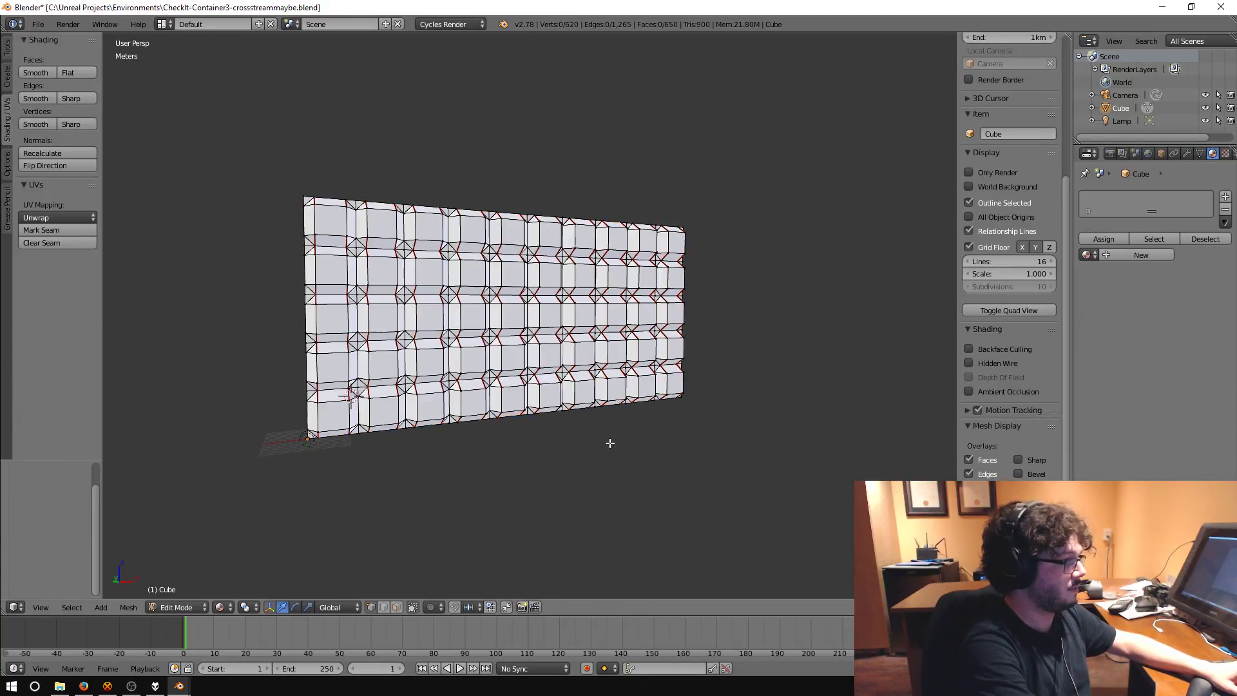
{"action": "key", "text": "ctrl+z"}
{"action": "key", "text": "ctrl+z"}
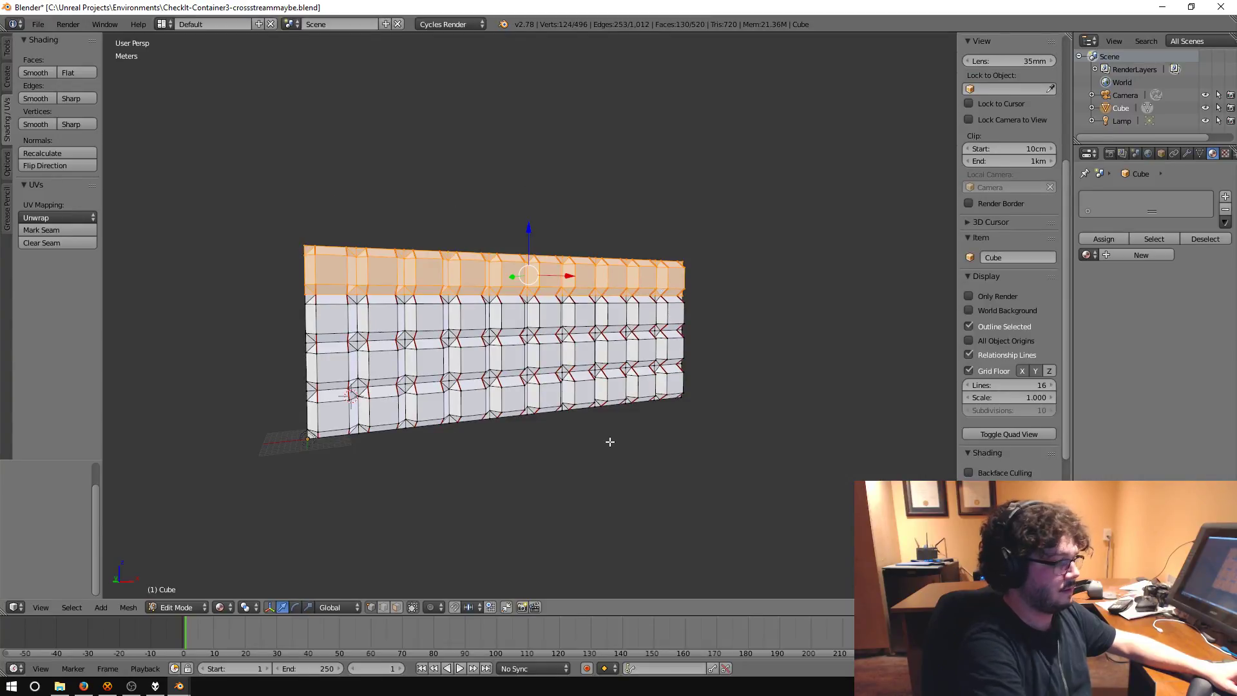
{"action": "key", "text": "x"}
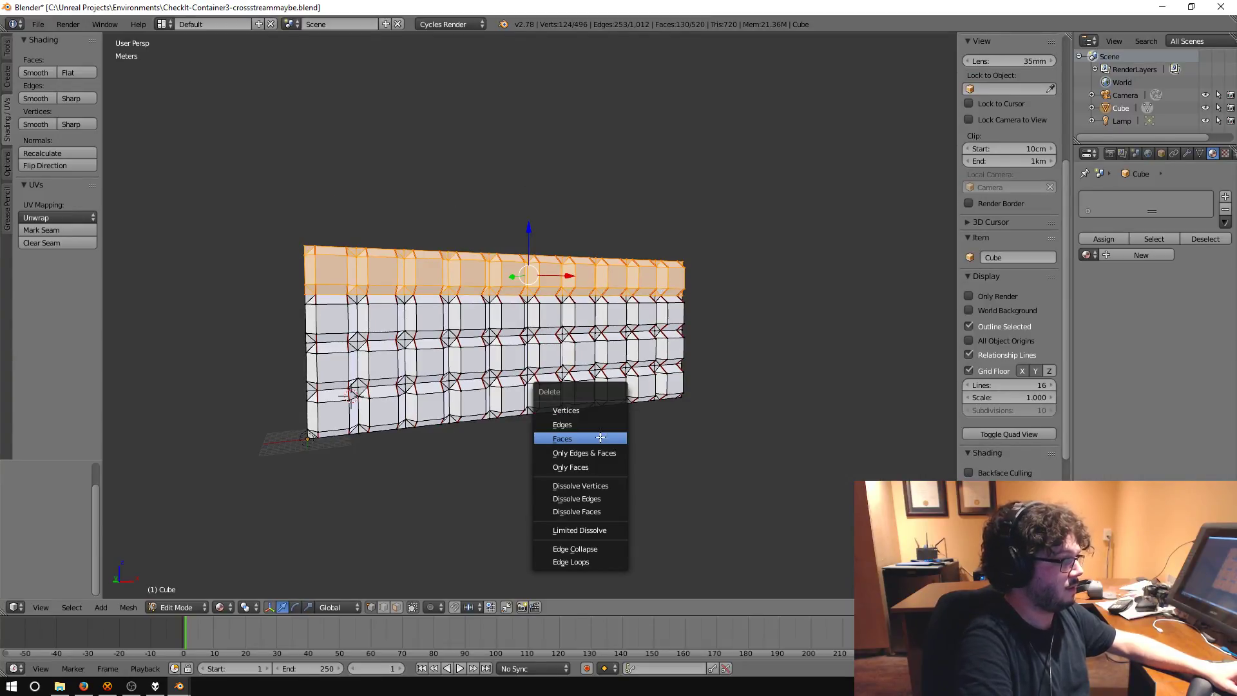
{"action": "left_click", "coordinate": [599, 438]}
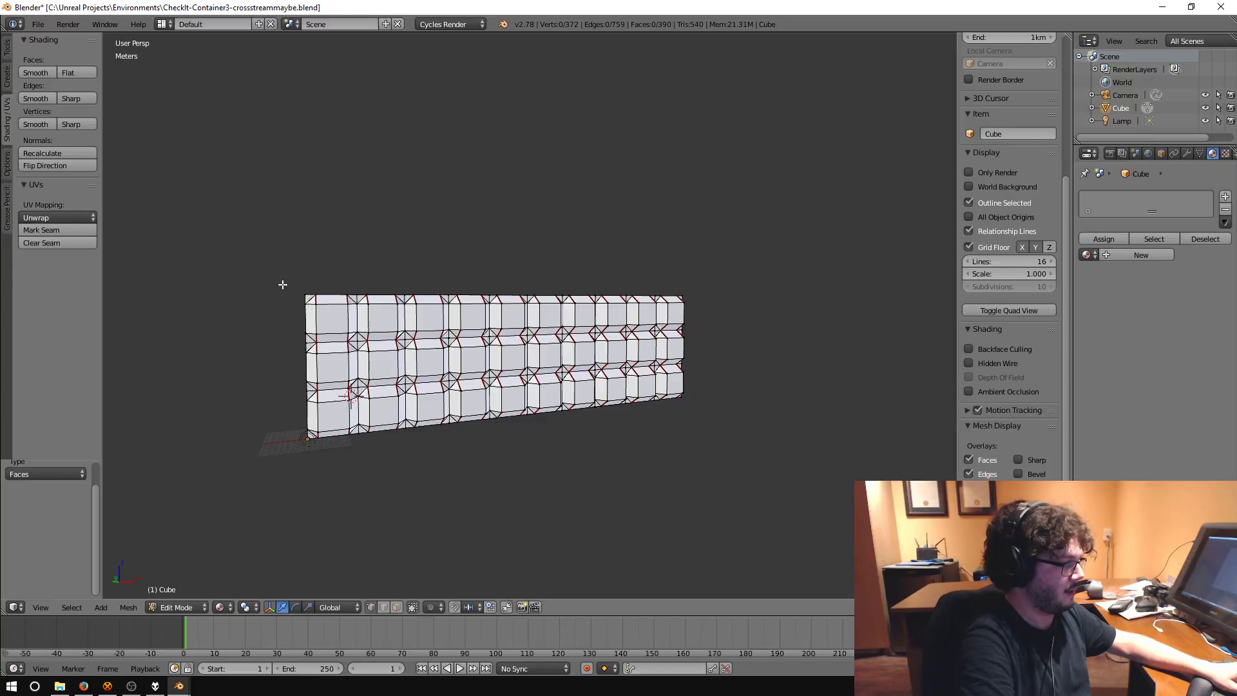
{"action": "key", "text": "ctrl+z"}
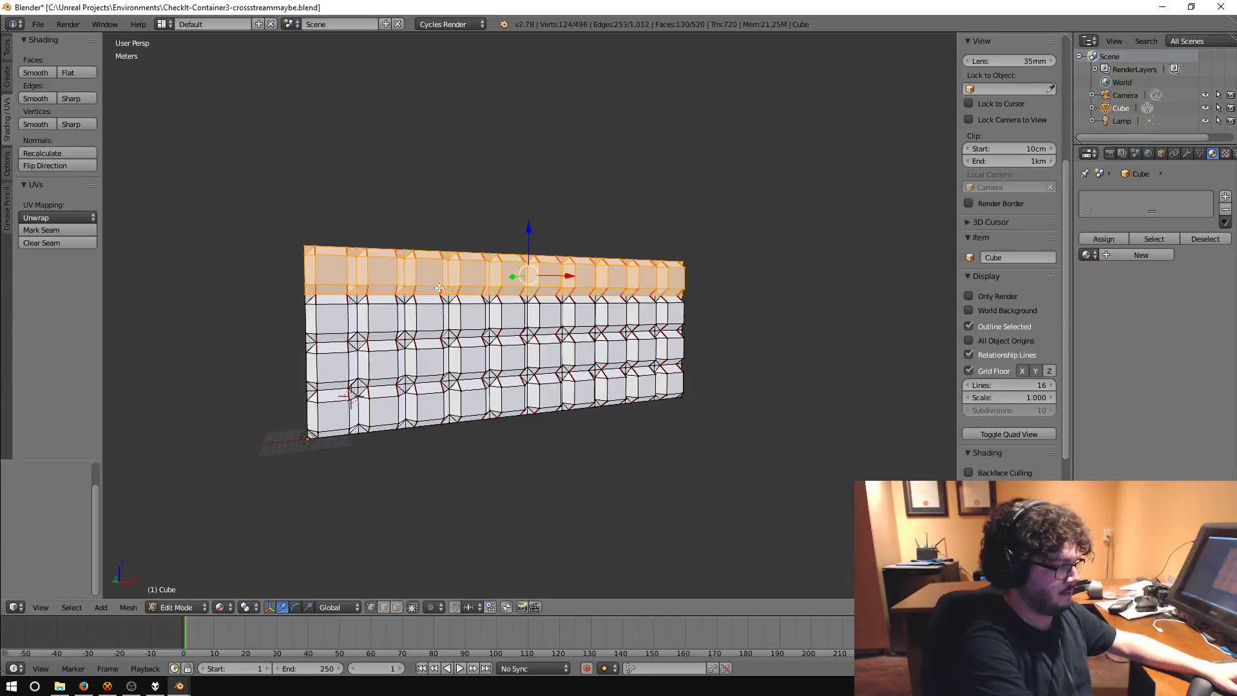
- Duplicate the top face row and place the copy at Y 0, Z 10 m above the wall
{"action": "key", "text": "shift+d"}
{"action": "left_click", "coordinate": [439, 239]}
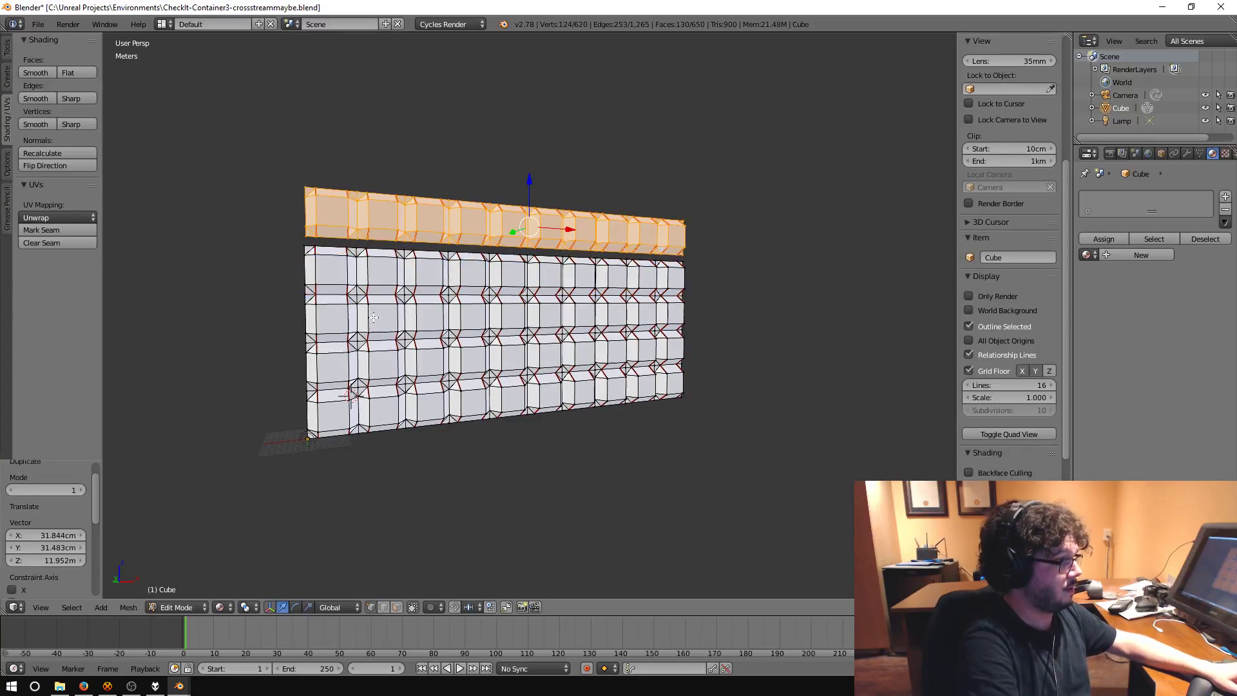
{"action": "left_click", "coordinate": [52, 547]}
{"action": "type", "text": "0"}
{"action": "key", "text": "Return"}
{"action": "left_click", "coordinate": [49, 560]}
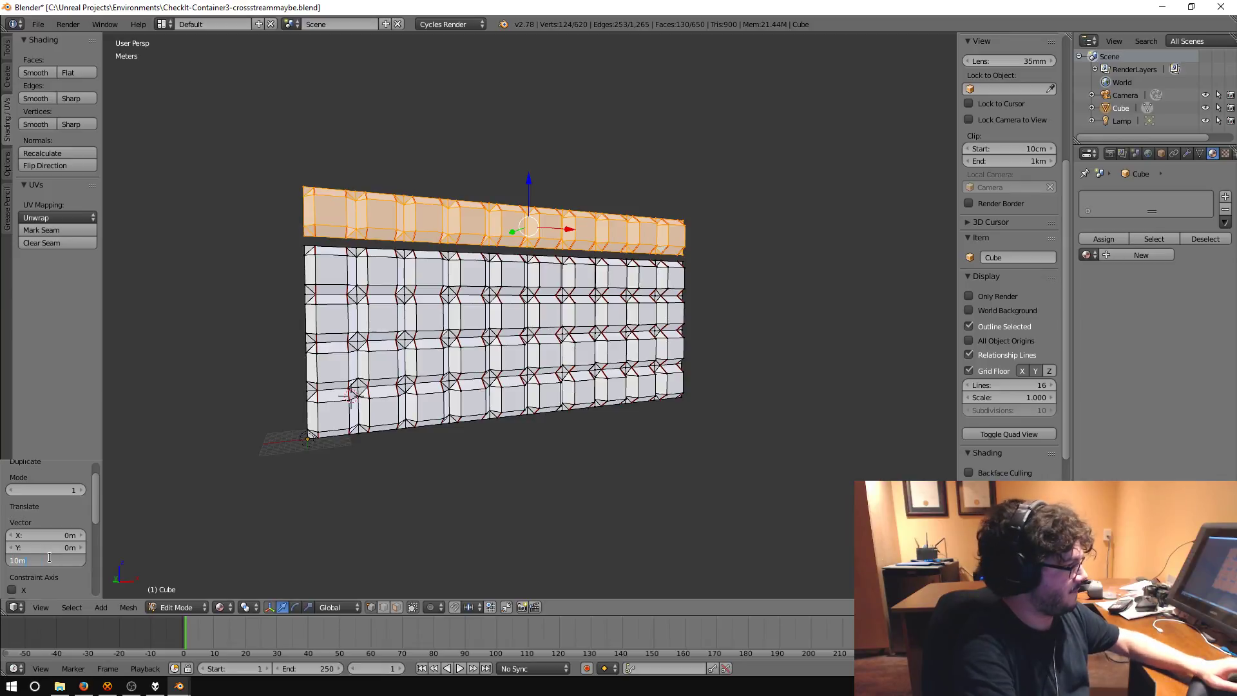
{"action": "key", "text": "Return"}
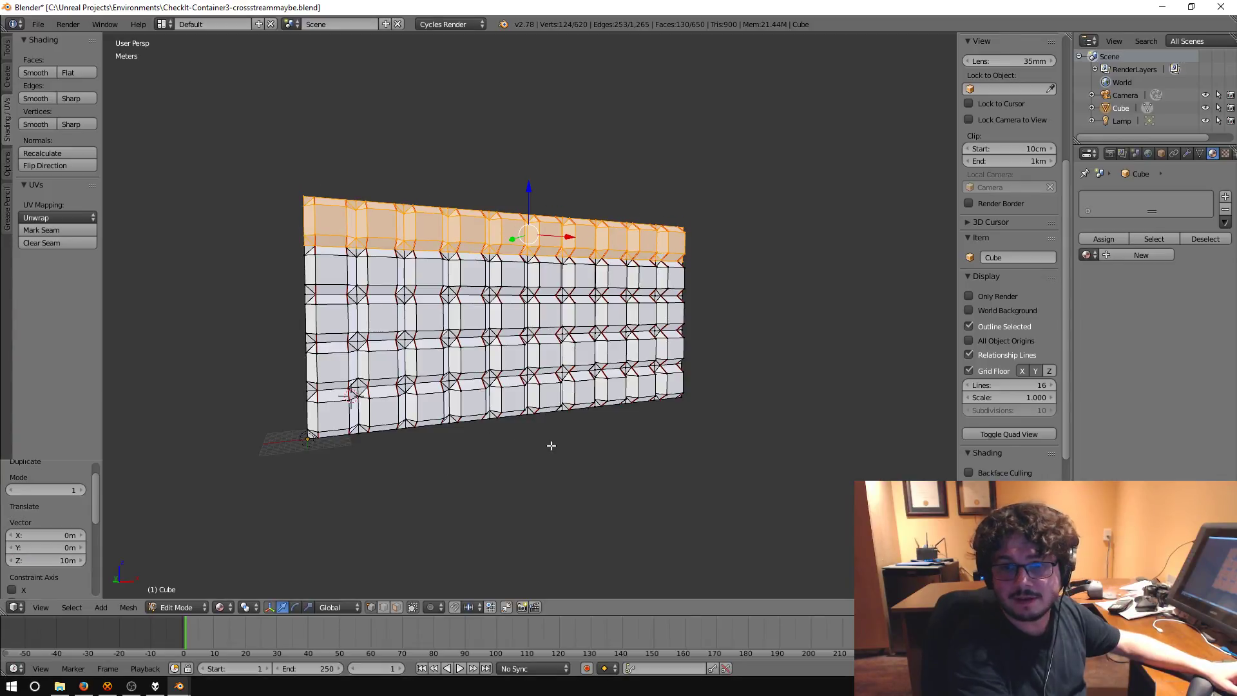
{"action": "mouse_move", "coordinate": [574, 436]}
{"action": "middle_mouse_down"}
{"action": "mouse_move", "coordinate": [491, 447]}
{"action": "mouse_move", "coordinate": [563, 453]}
{"action": "middle_mouse_up"}
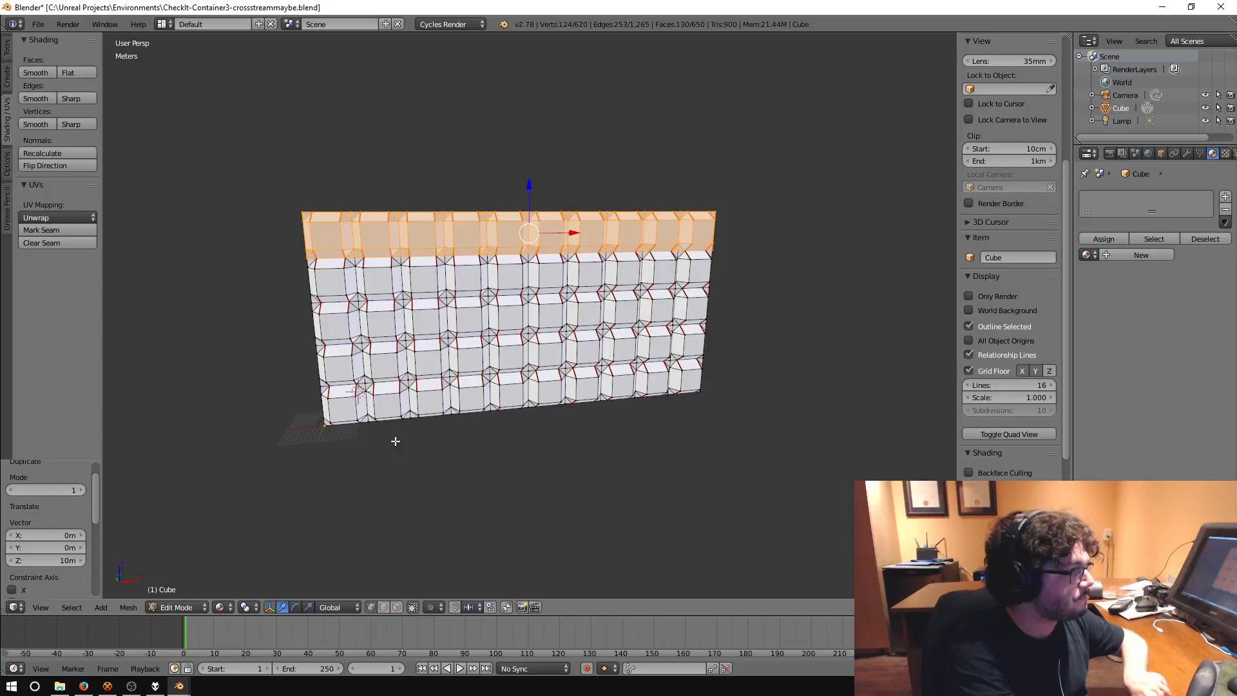
- Cancel a mirror attempt and undo back to only the top row selected
{"action": "key", "text": "a"}
{"action": "key", "text": "a"}
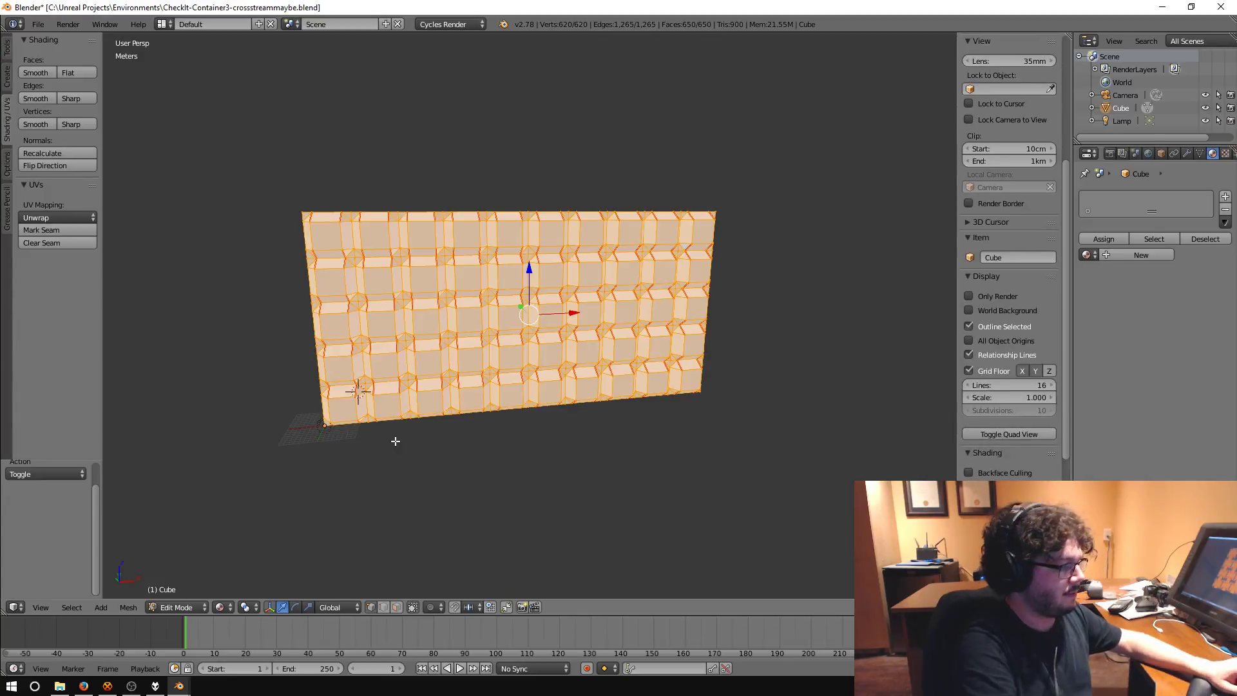
{"action": "key", "text": "ctrl+m"}
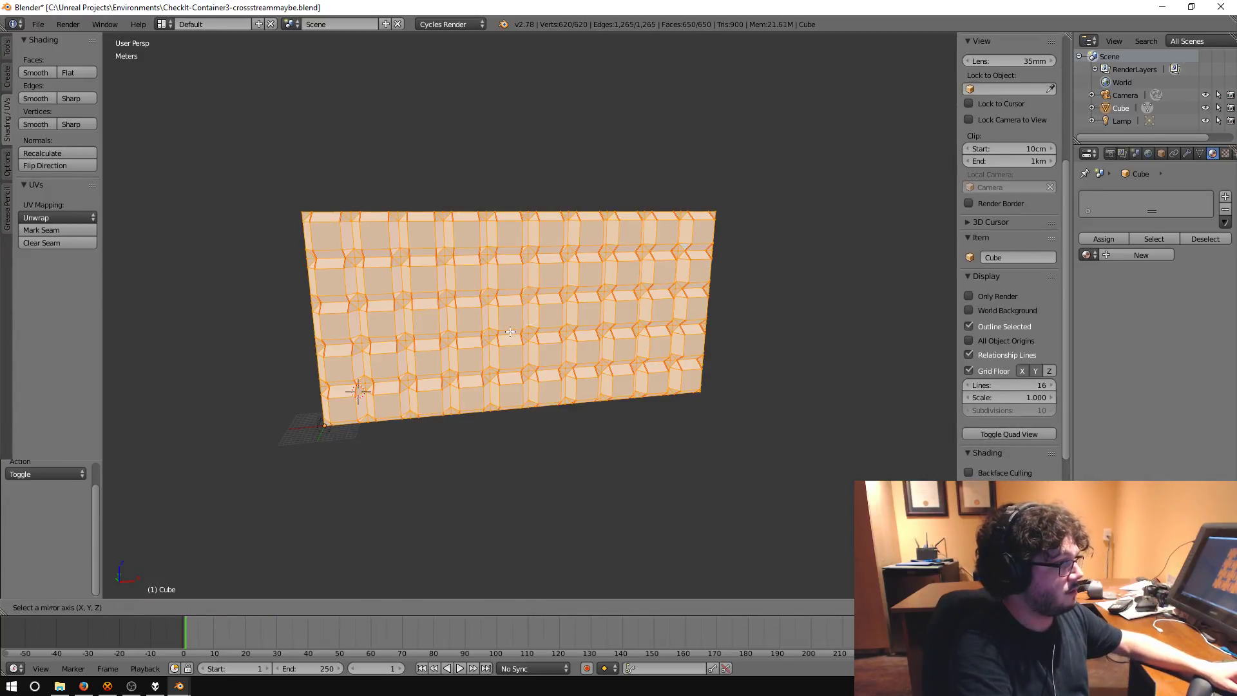
{"action": "key", "text": "Escape"}
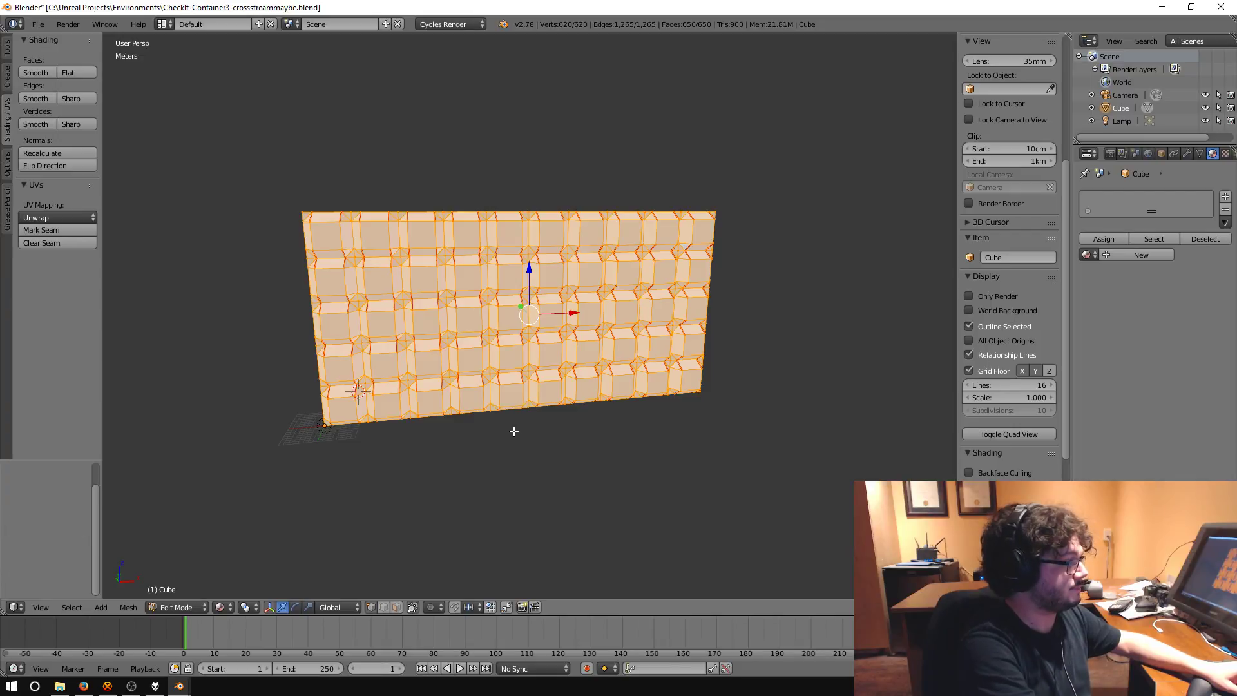
{"action": "key", "text": "ctrl+z"}
{"action": "key", "text": "ctrl+z"}
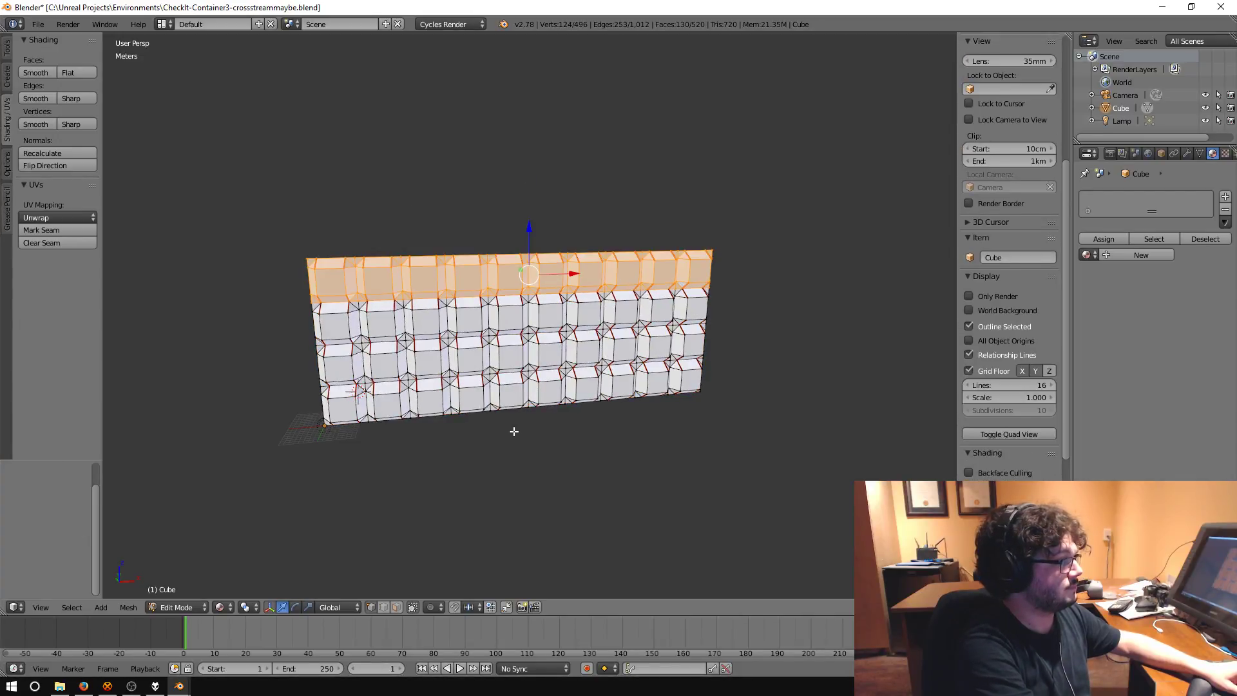
{"action": "key", "text": "w"}
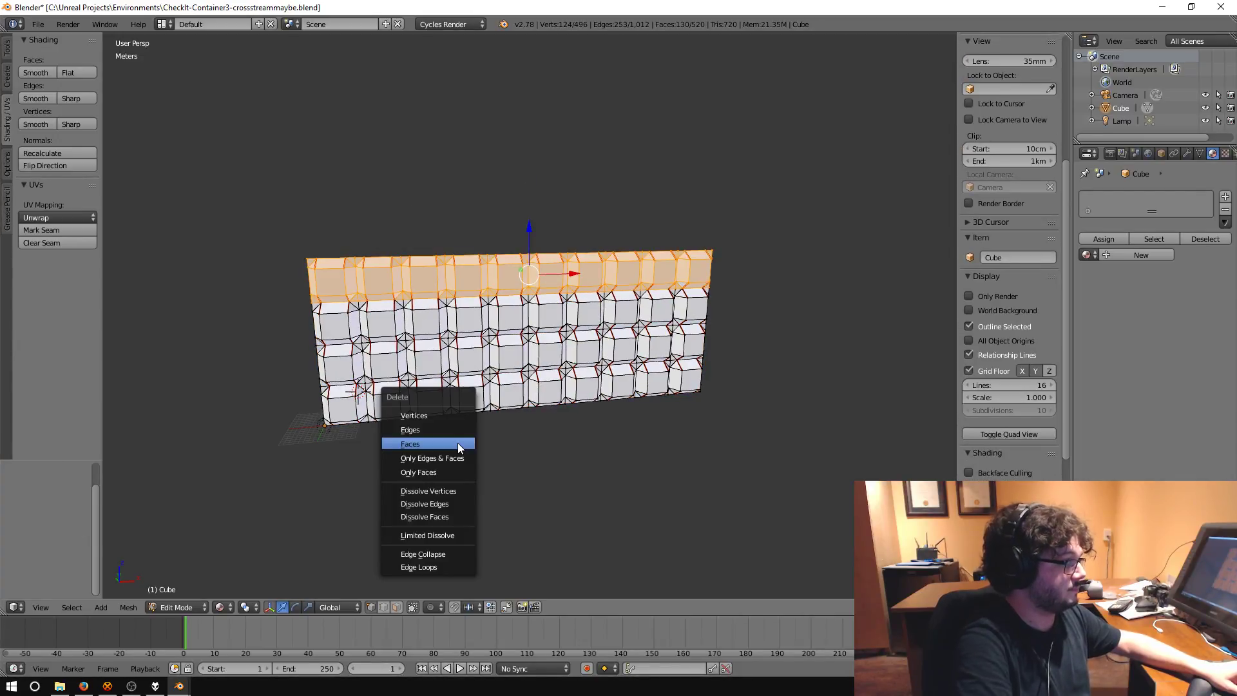
{"action": "left_click", "coordinate": [456, 441]}
{"action": "key", "text": "ctrl+z"}
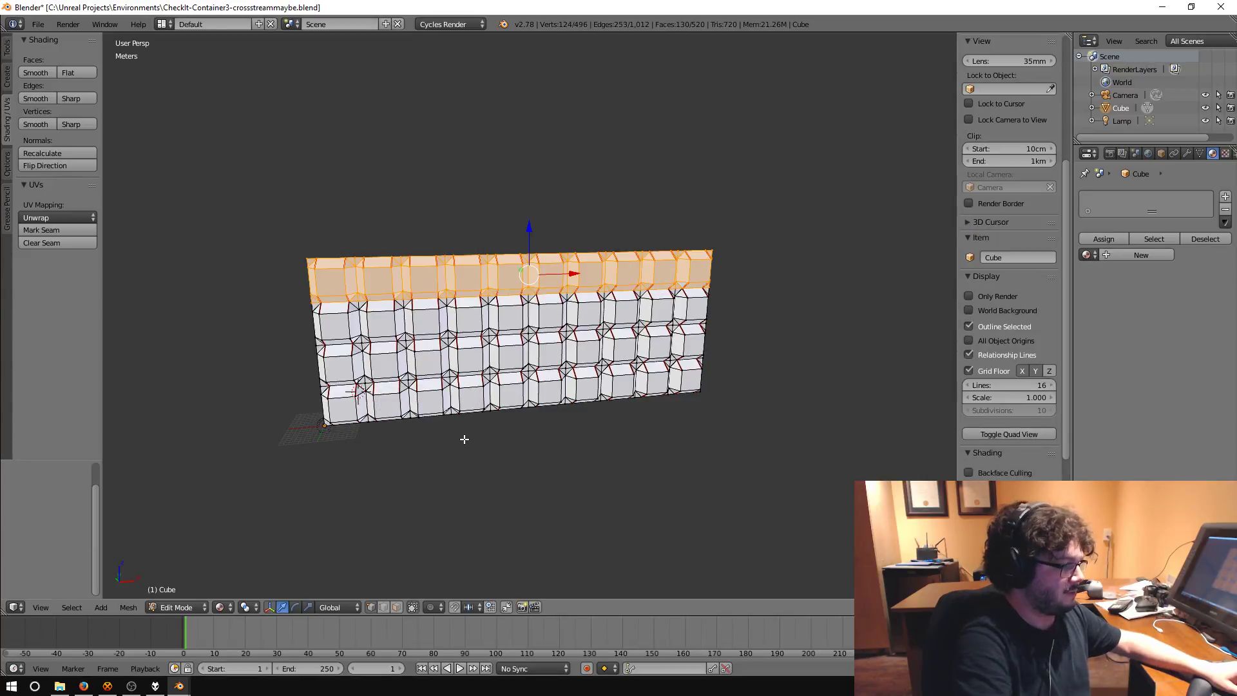
- Duplicate the top row with offset X 0, Y 0, Z 10 m and select the whole wall
{"action": "key", "text": "shift+d"}
{"action": "left_click", "coordinate": [452, 393]}
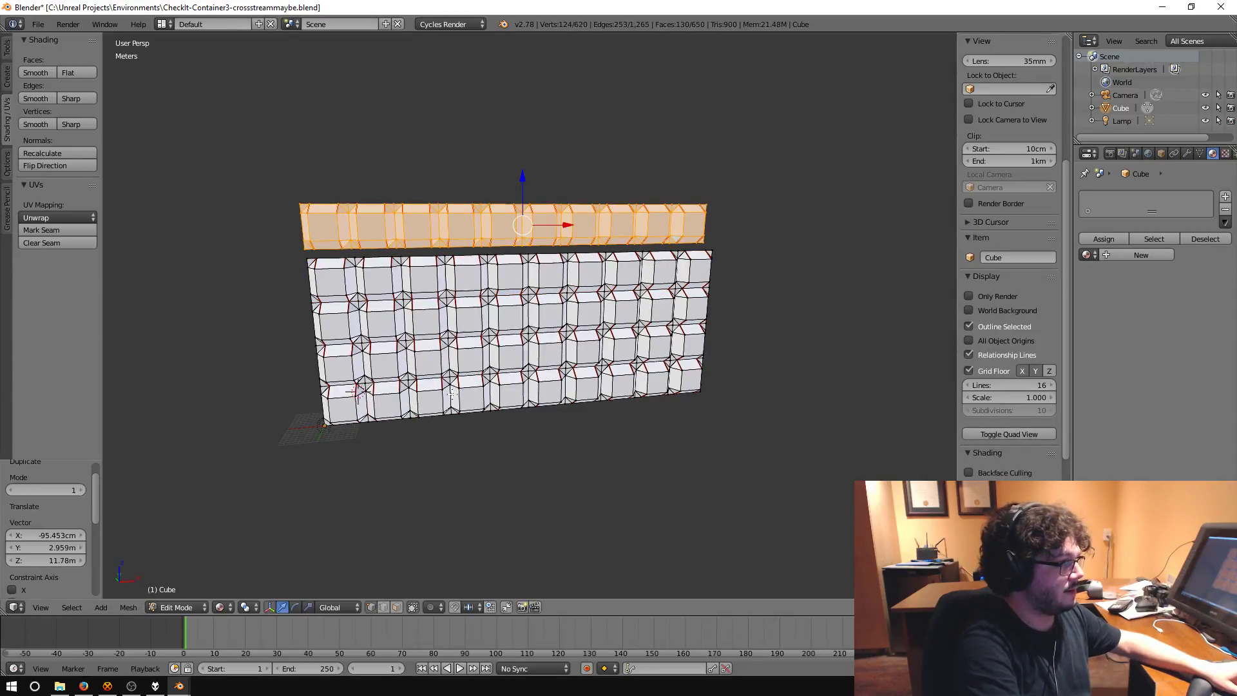
{"action": "left_click_drag", "start_coordinate": [45, 534], "coordinate": [45, 548]}
{"action": "type", "text": "0"}
{"action": "key", "text": "Return"}
{"action": "left_click", "coordinate": [58, 561]}
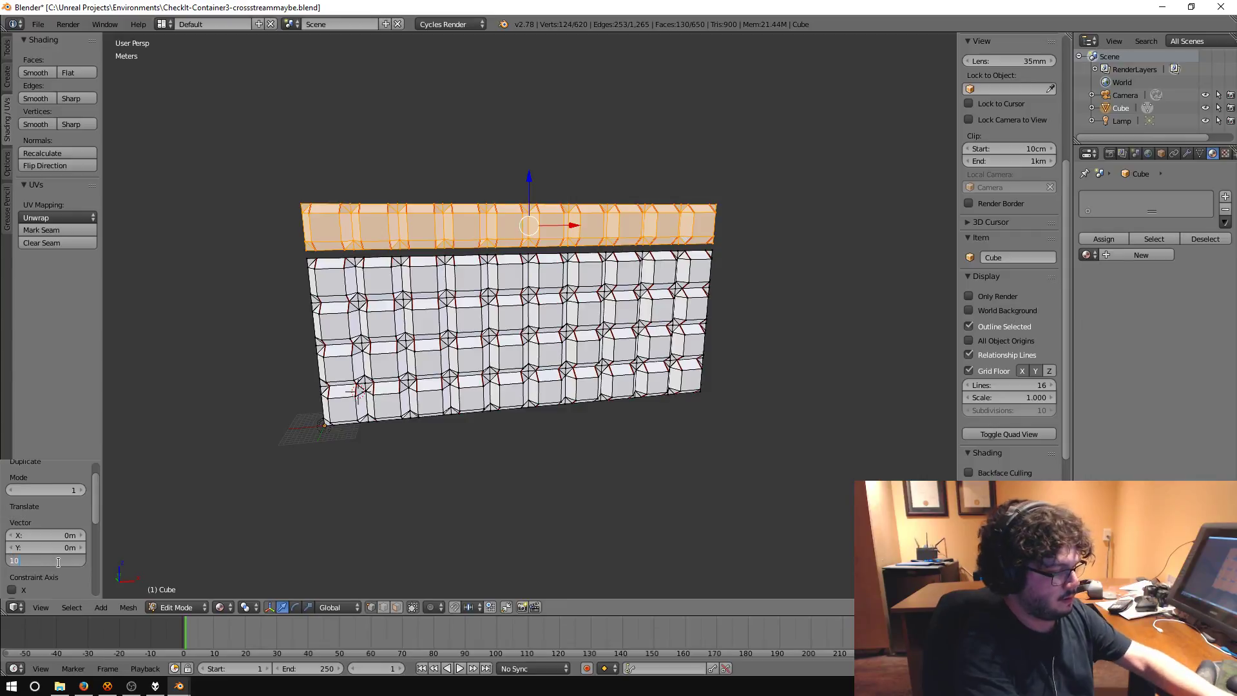
{"action": "type", "text": "10"}
{"action": "key", "text": "Return"}
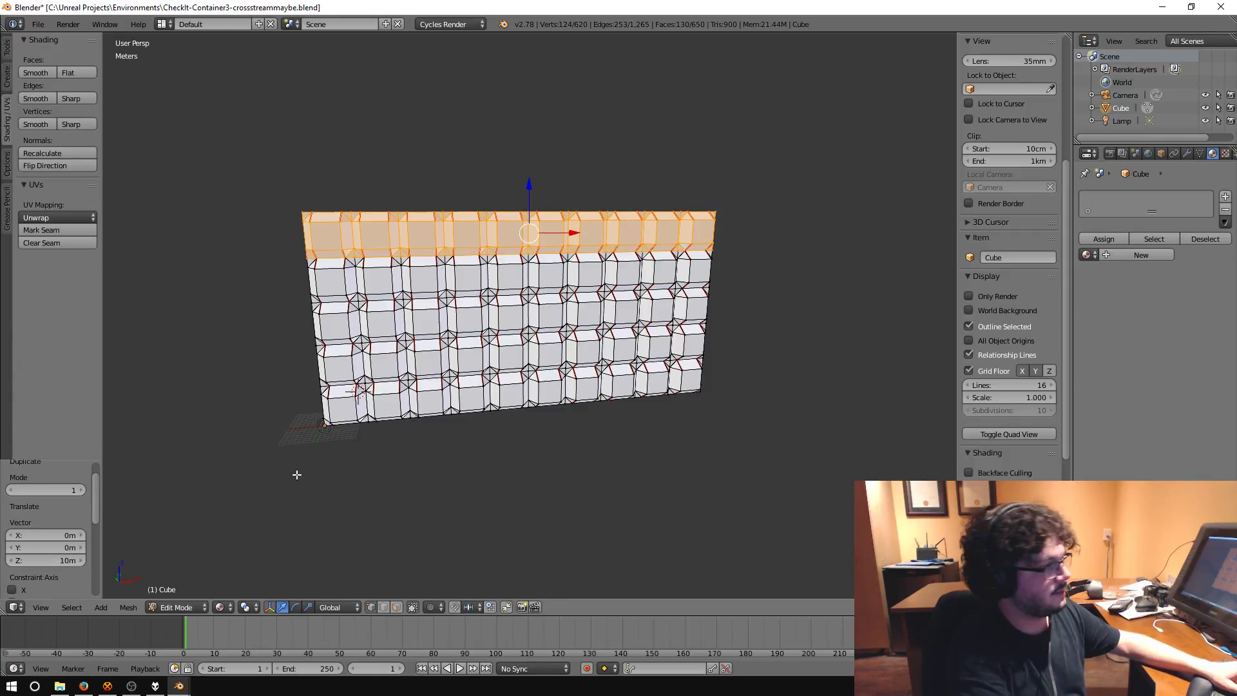
{"action": "middle_click_drag", "start_coordinate": [296, 475], "coordinate": [323, 462]}
{"action": "key", "text": "a"}
{"action": "key", "text": "a"}
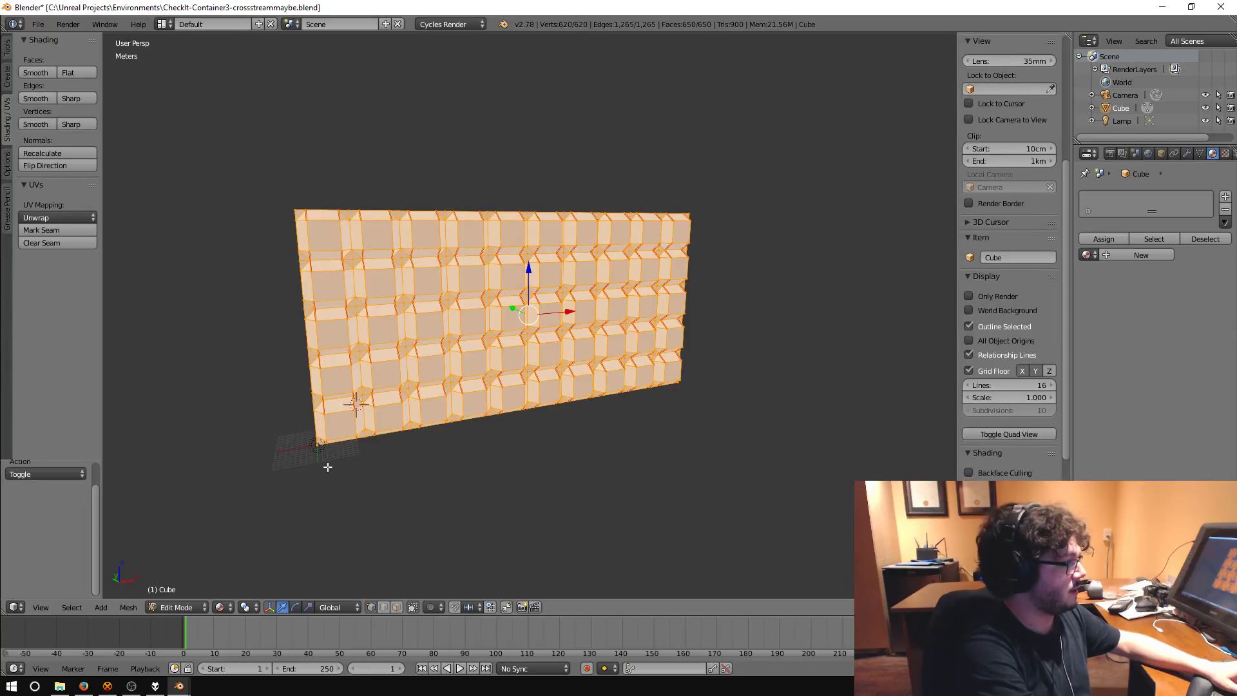
- Run Remove Doubles from the Tools tab to merge 124 duplicate vertices, then select all
{"action": "left_click", "coordinate": [127, 607]}
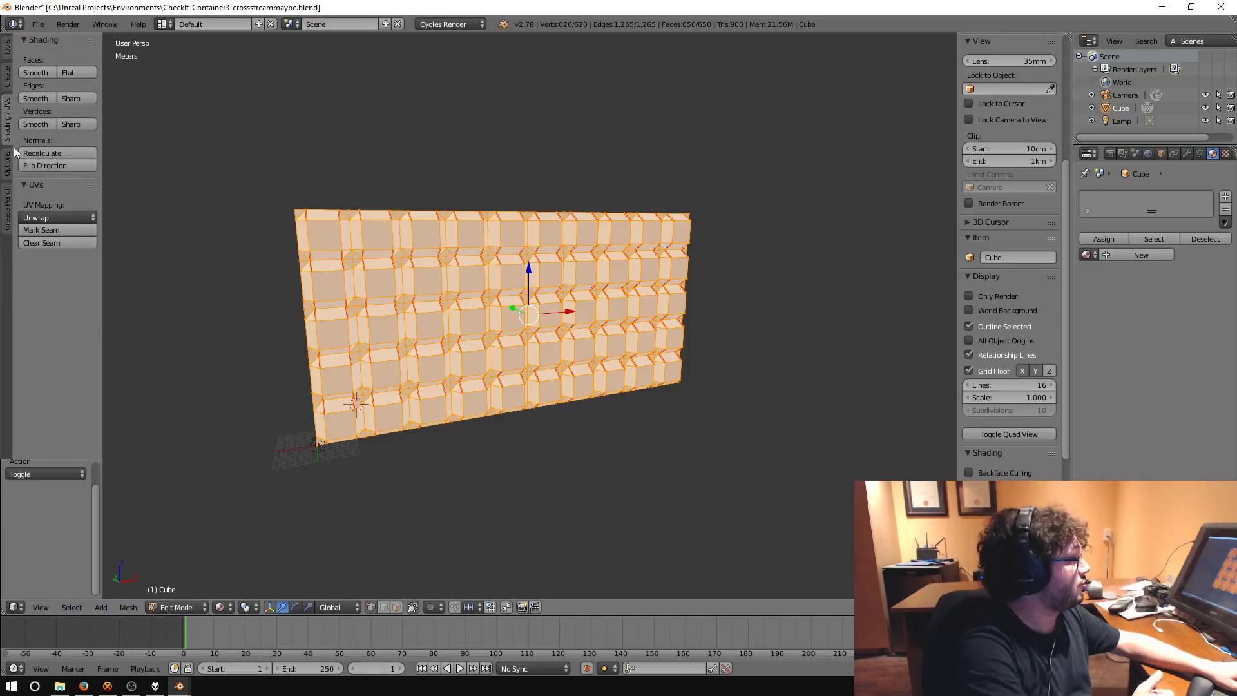
{"action": "left_click", "coordinate": [7, 48]}
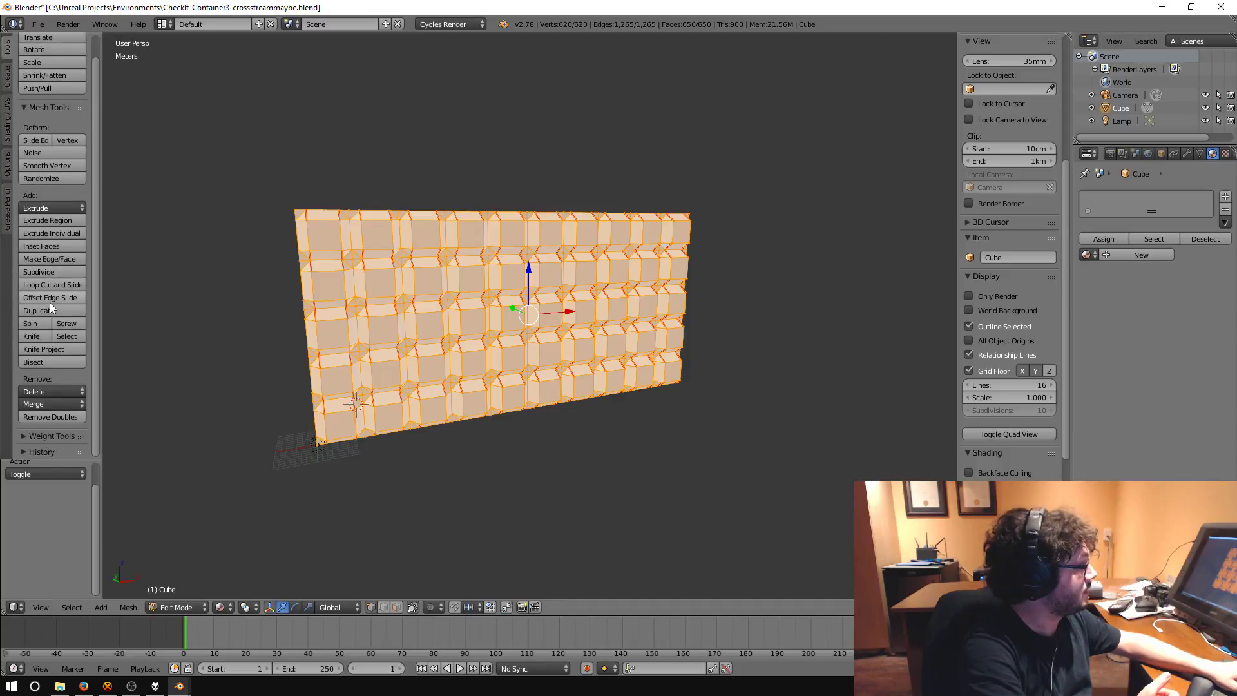
{"action": "left_click", "coordinate": [56, 417]}
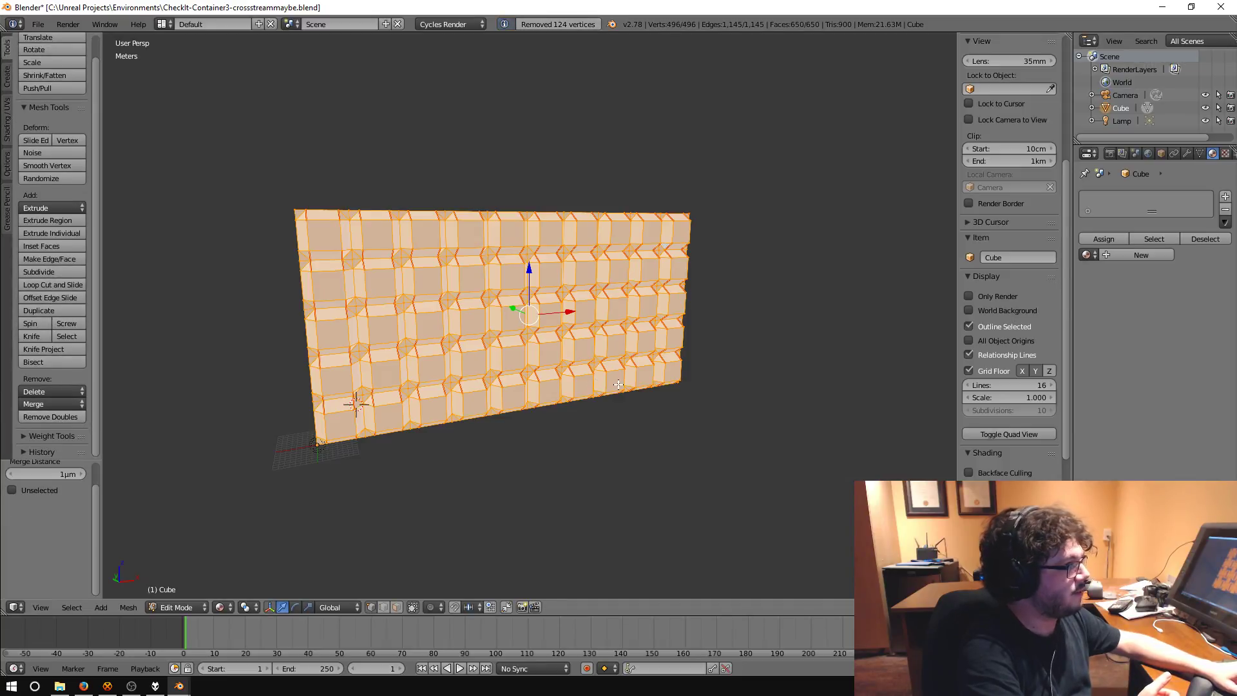
{"action": "middle_click_drag", "start_coordinate": [554, 386], "coordinate": [582, 385]}
{"action": "key", "text": "a"}
{"action": "key", "text": "a"}
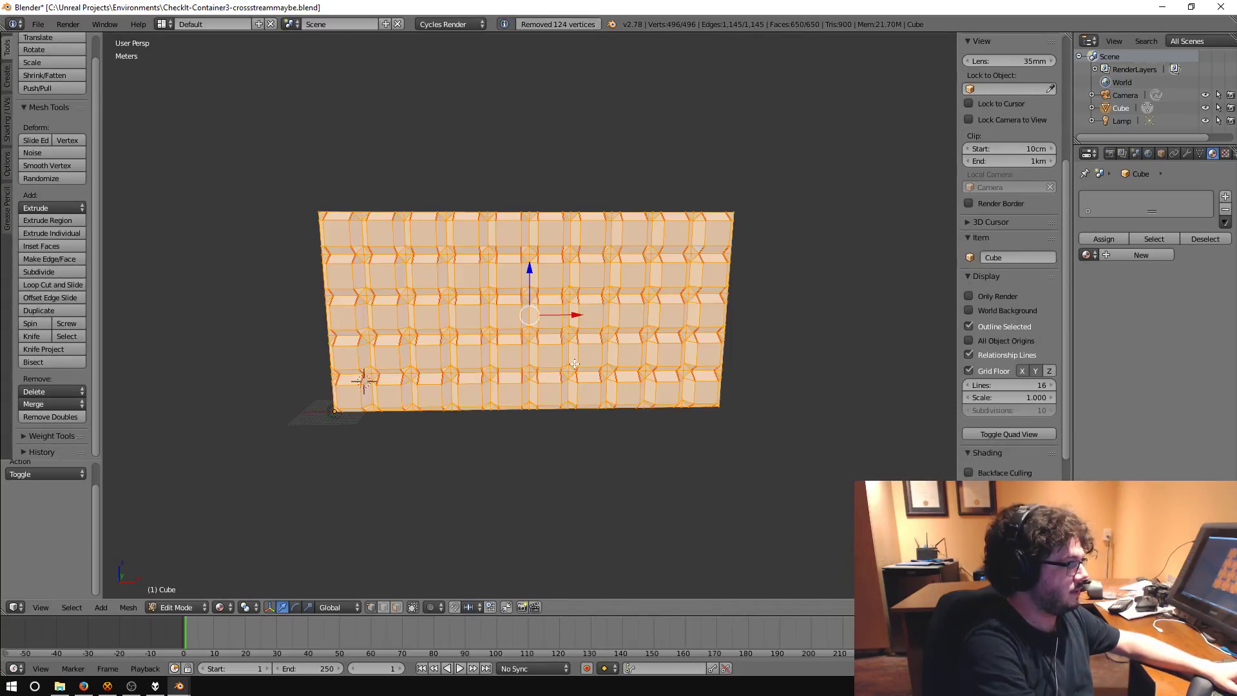
- Pack the wall's UV islands via UVs > Pack Islands in the full-screen UV editor
{"action": "key", "text": "shift+F10"}
{"action": "key", "text": "alt+F10"}
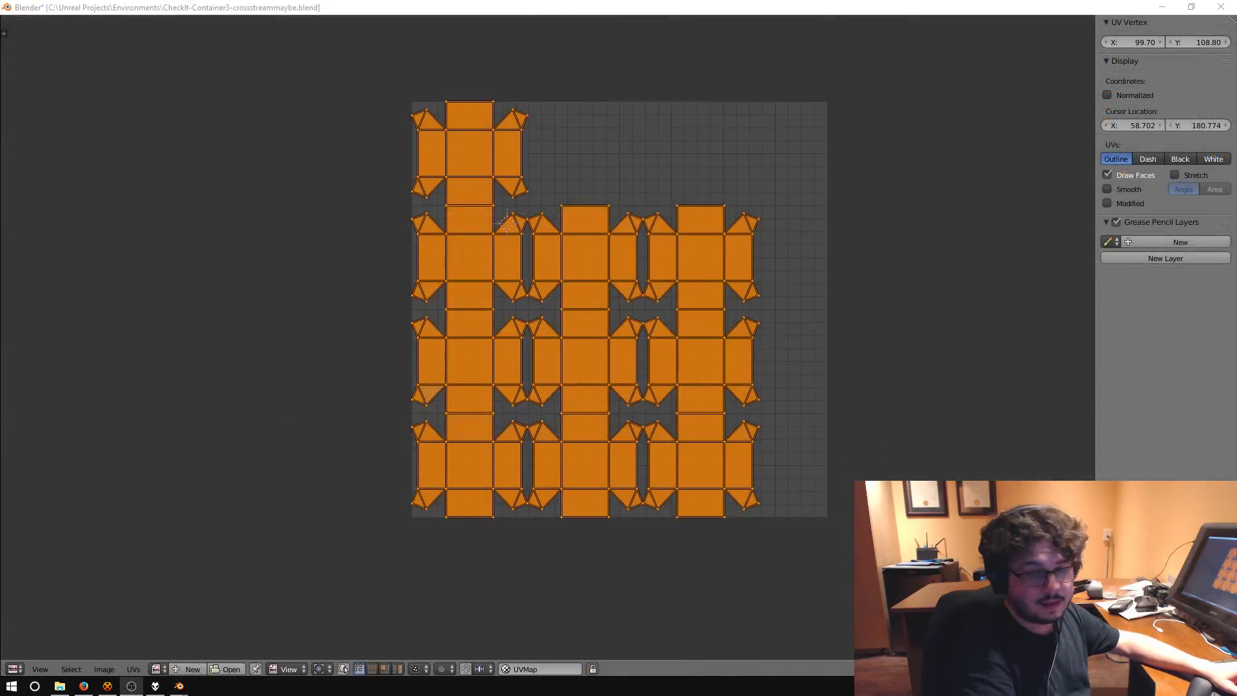
{"action": "left_click", "coordinate": [135, 670]}
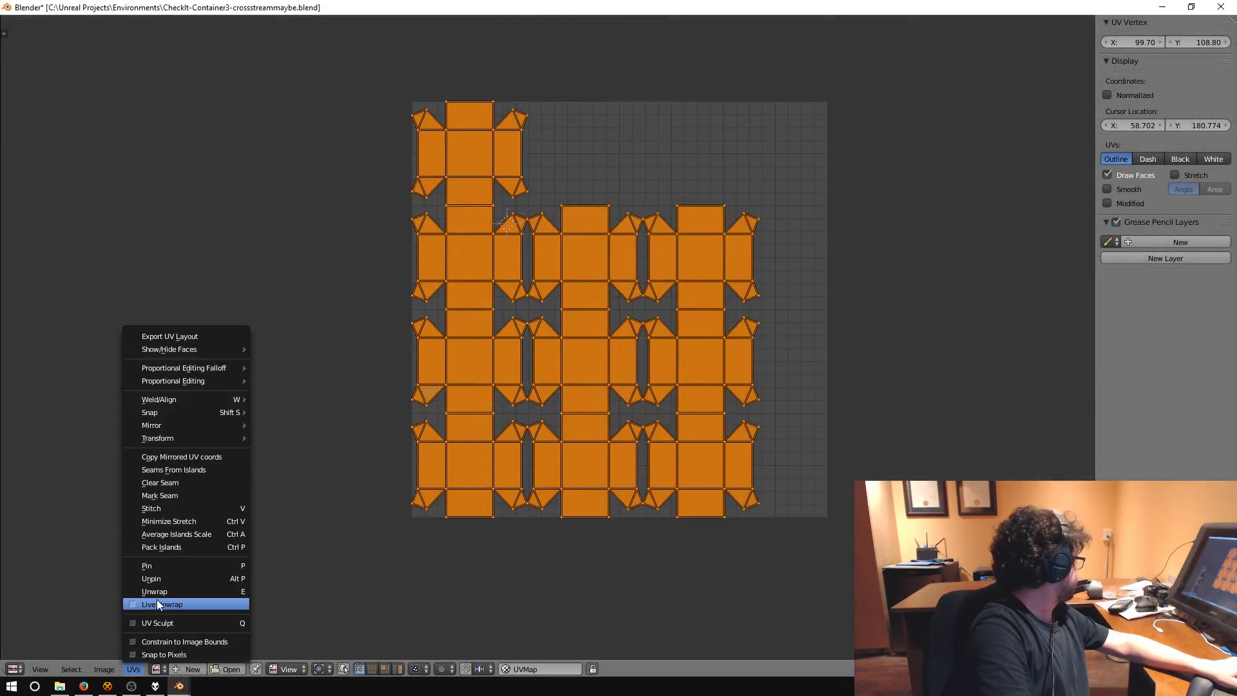
{"action": "left_click", "coordinate": [170, 545]}
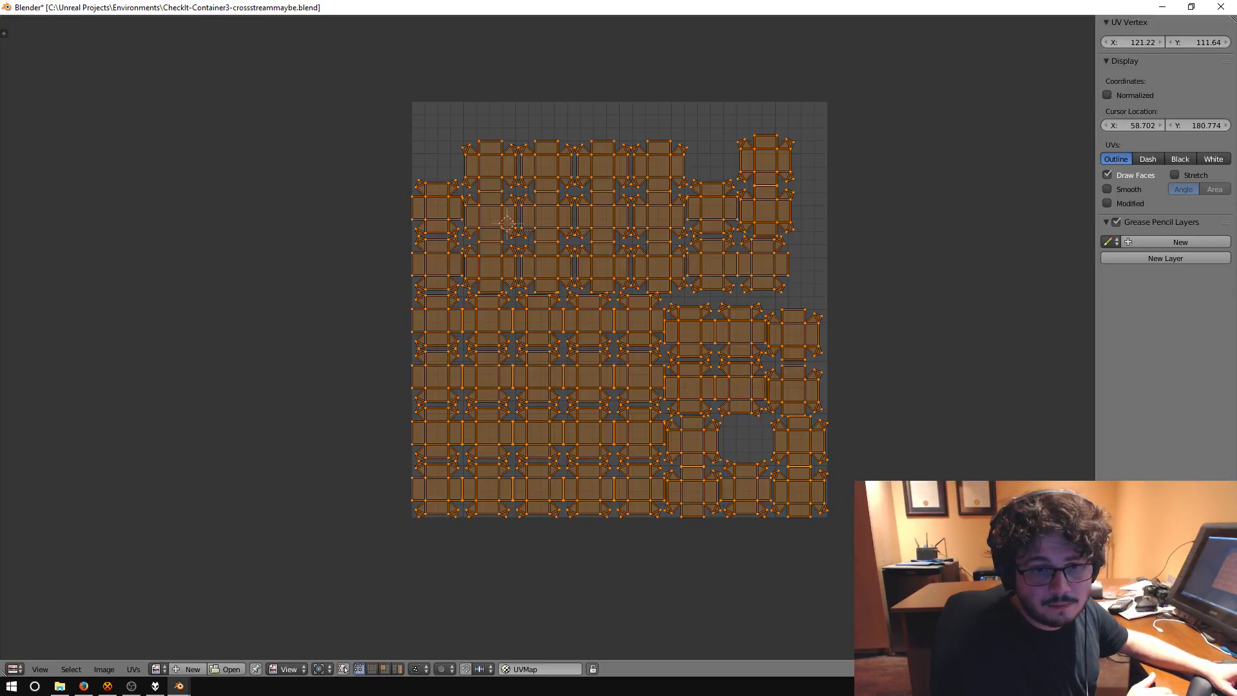
{"action": "key", "text": "ctrl+Left"}
{"action": "middle_click_drag", "start_coordinate": [837, 331], "coordinate": [562, 334]}
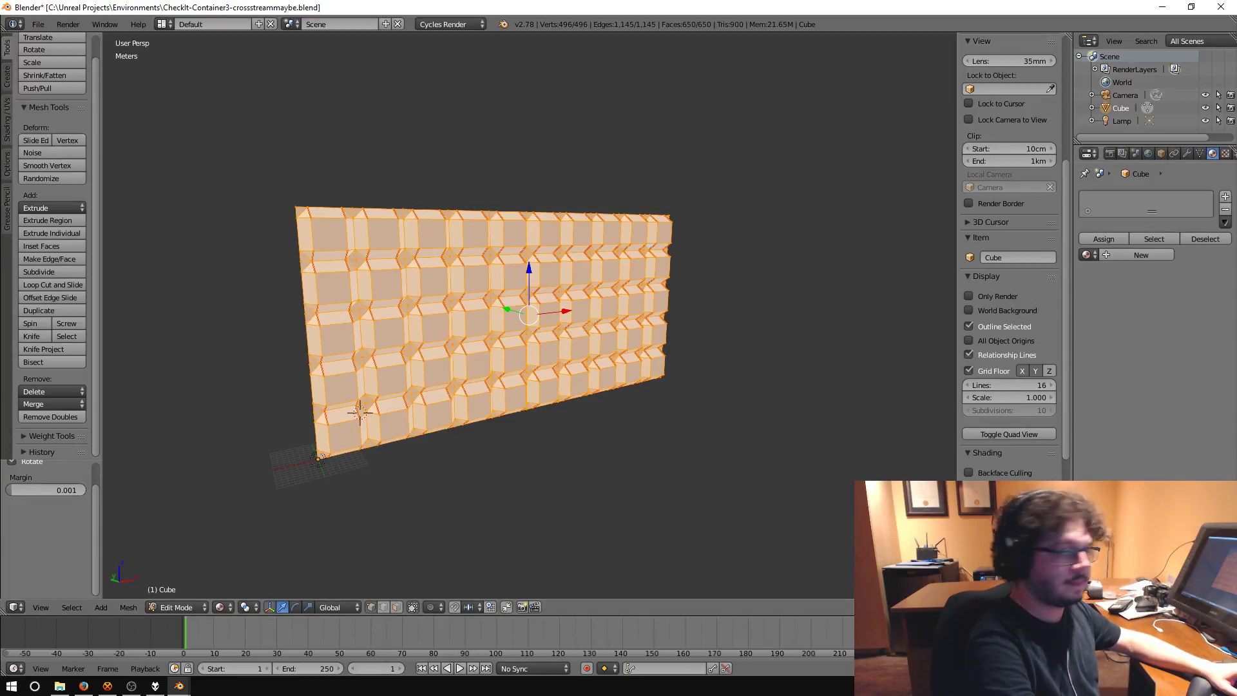
{"action": "key", "text": "ctrl+Right"}
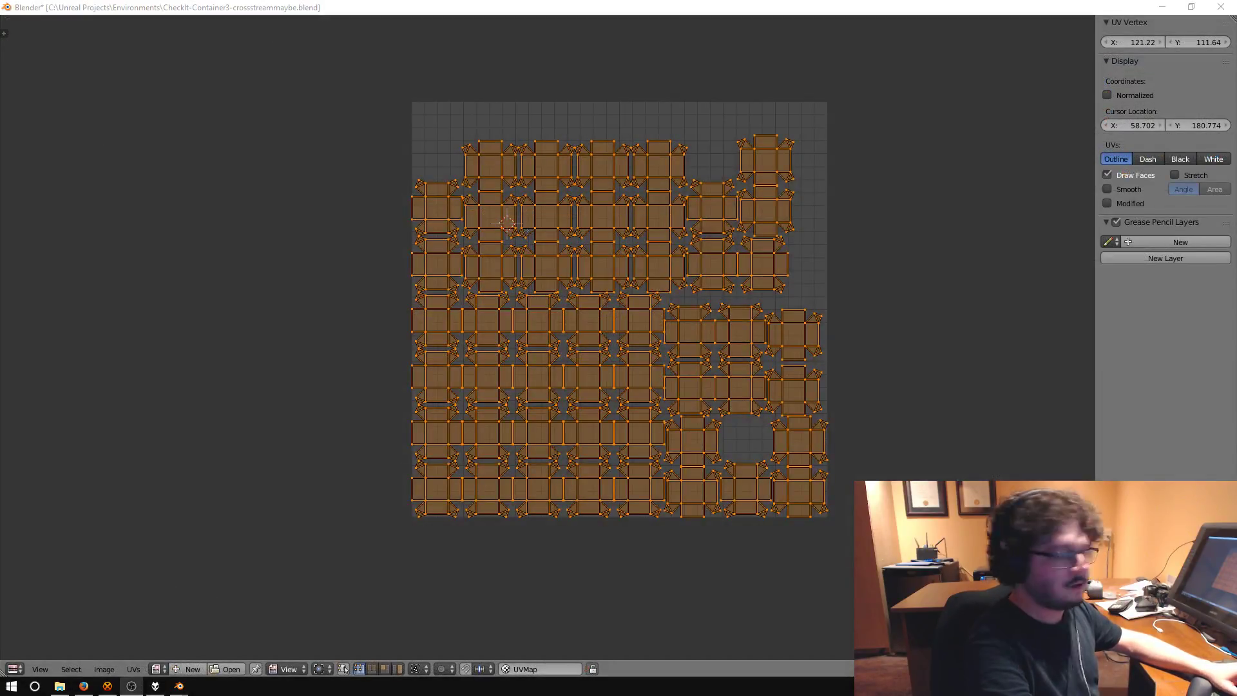
- Zoom into the UV layout and read the X/Y coordinates of several corner UV vertices
{"action": "scroll", "coordinate": [676, 257], "scroll_direction": "up", "scroll_amount": 4}
{"action": "scroll", "coordinate": [395, 262], "scroll_direction": "down", "scroll_amount": 1}
{"action": "middle_click_drag", "start_coordinate": [395, 262], "coordinate": [425, 342]}
{"action": "scroll", "coordinate": [643, 393], "scroll_direction": "down", "scroll_amount": 5}
{"action": "scroll", "coordinate": [695, 381], "scroll_direction": "up", "scroll_amount": 6}
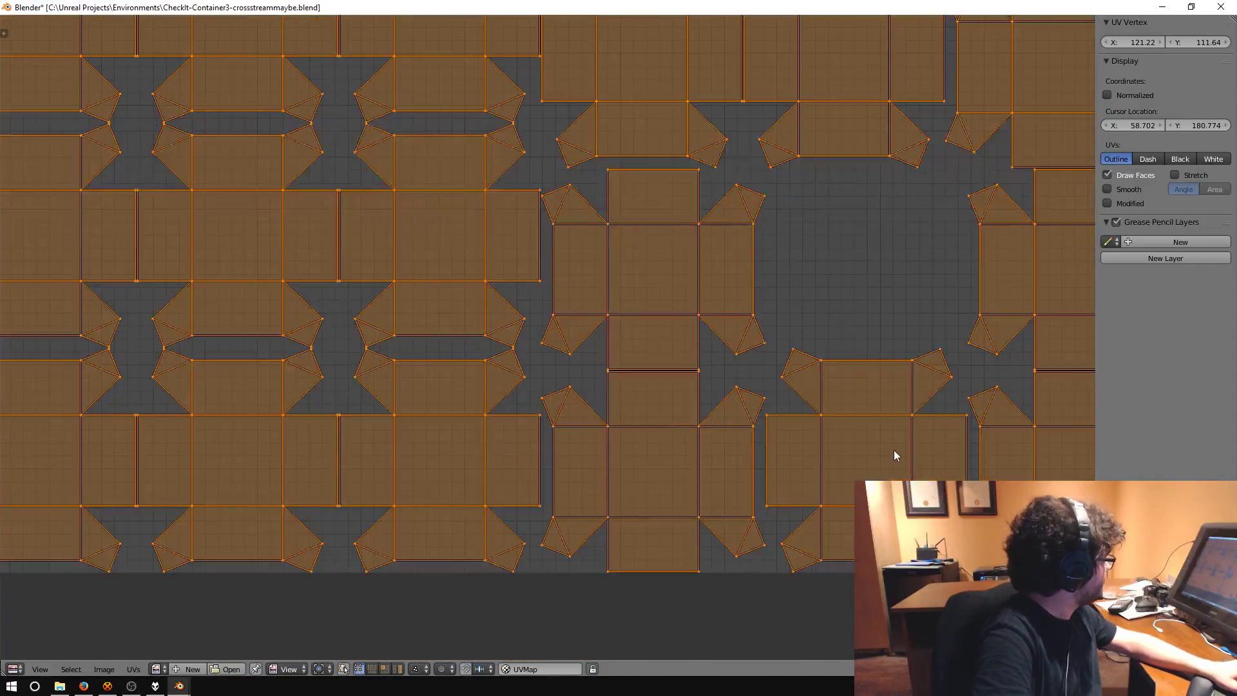
{"action": "middle_click_drag", "start_coordinate": [894, 449], "coordinate": [556, 346]}
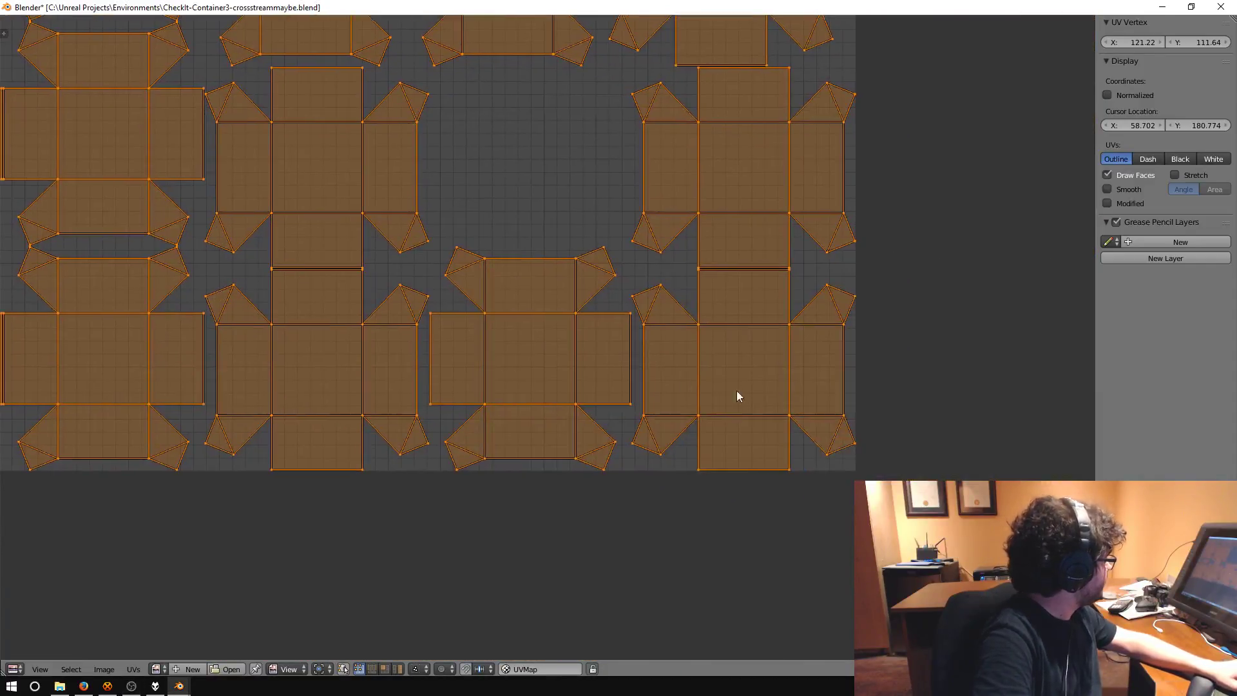
{"action": "right_click", "coordinate": [857, 445]}
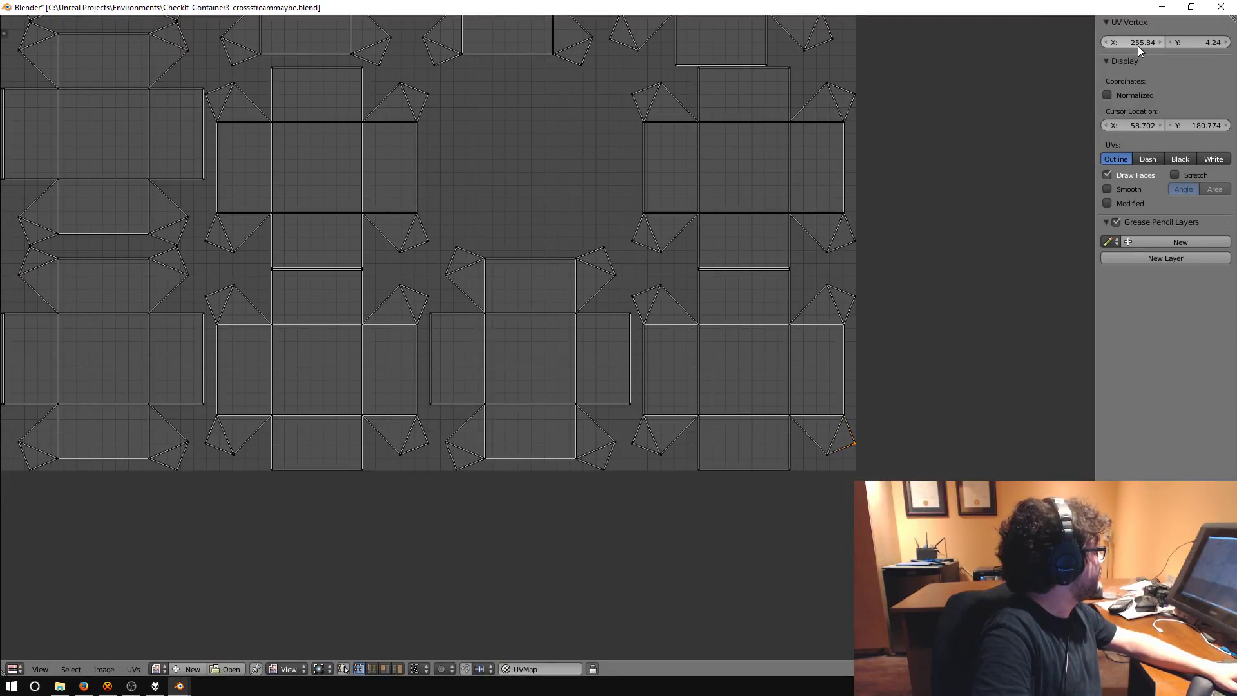
{"action": "right_click", "coordinate": [828, 451]}
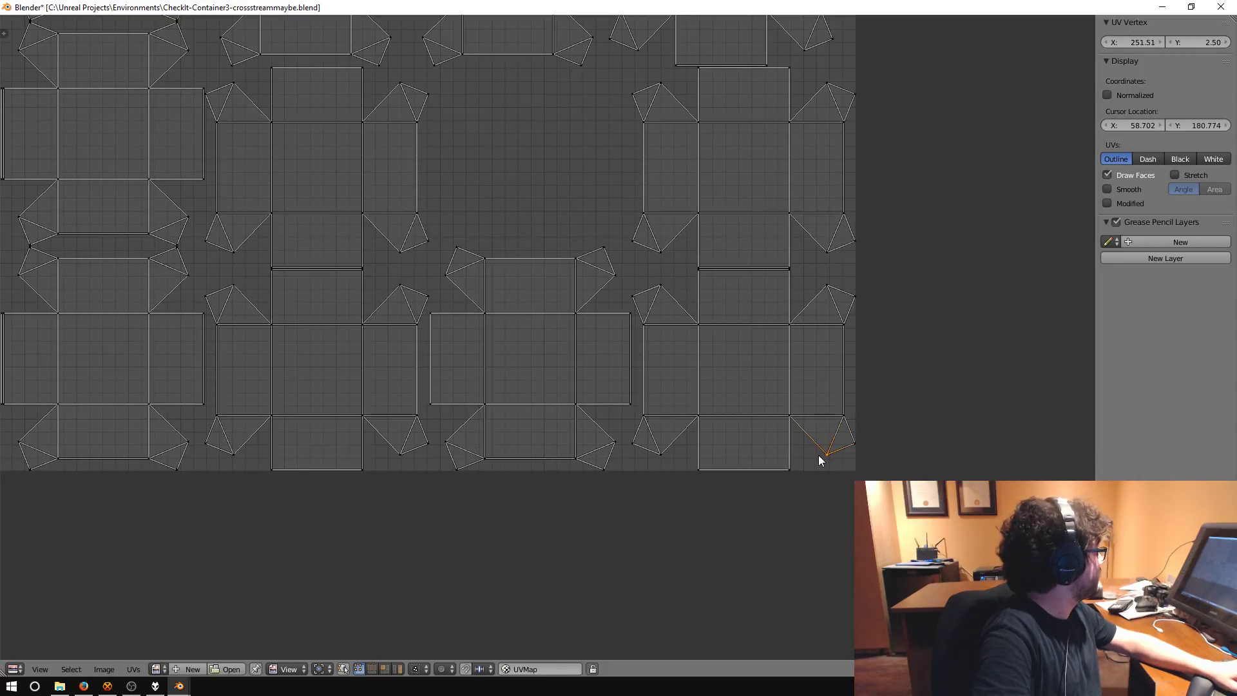
{"action": "right_click", "coordinate": [845, 417]}
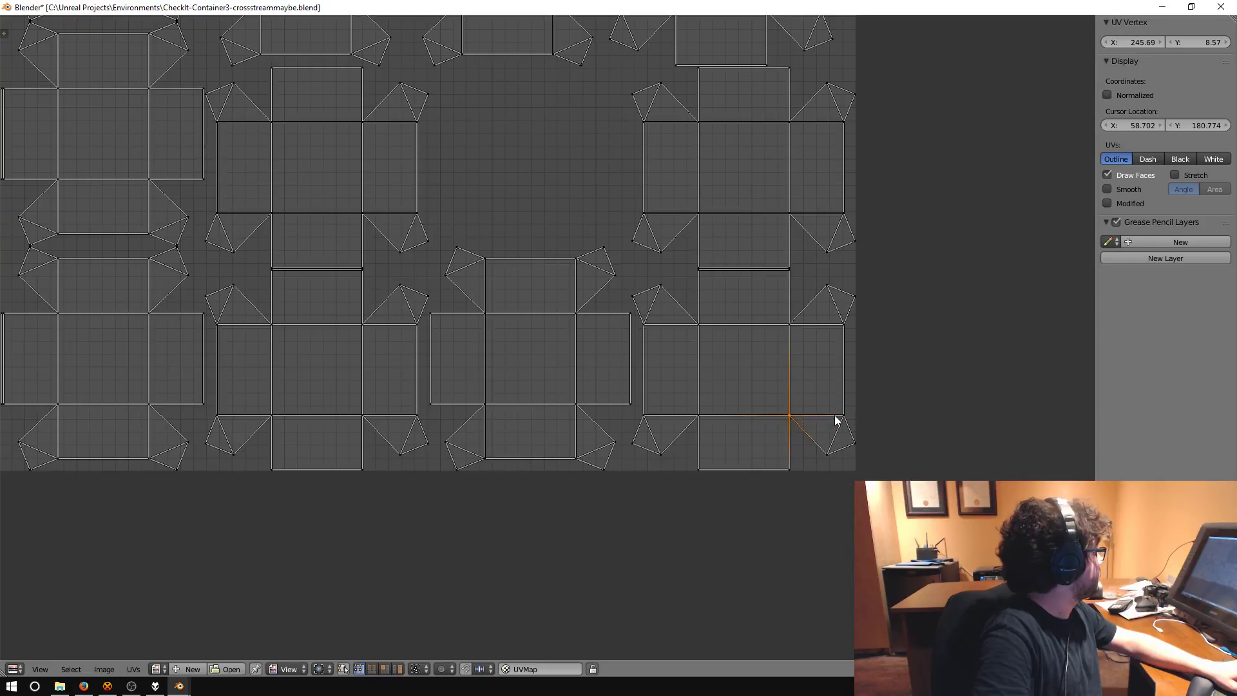
{"action": "right_click", "coordinate": [789, 416]}
- Recentre the UV layout and save over CheckIt-Container3-crossstreammaybe.blend
{"action": "scroll", "coordinate": [773, 400], "scroll_direction": "down", "scroll_amount": 2}
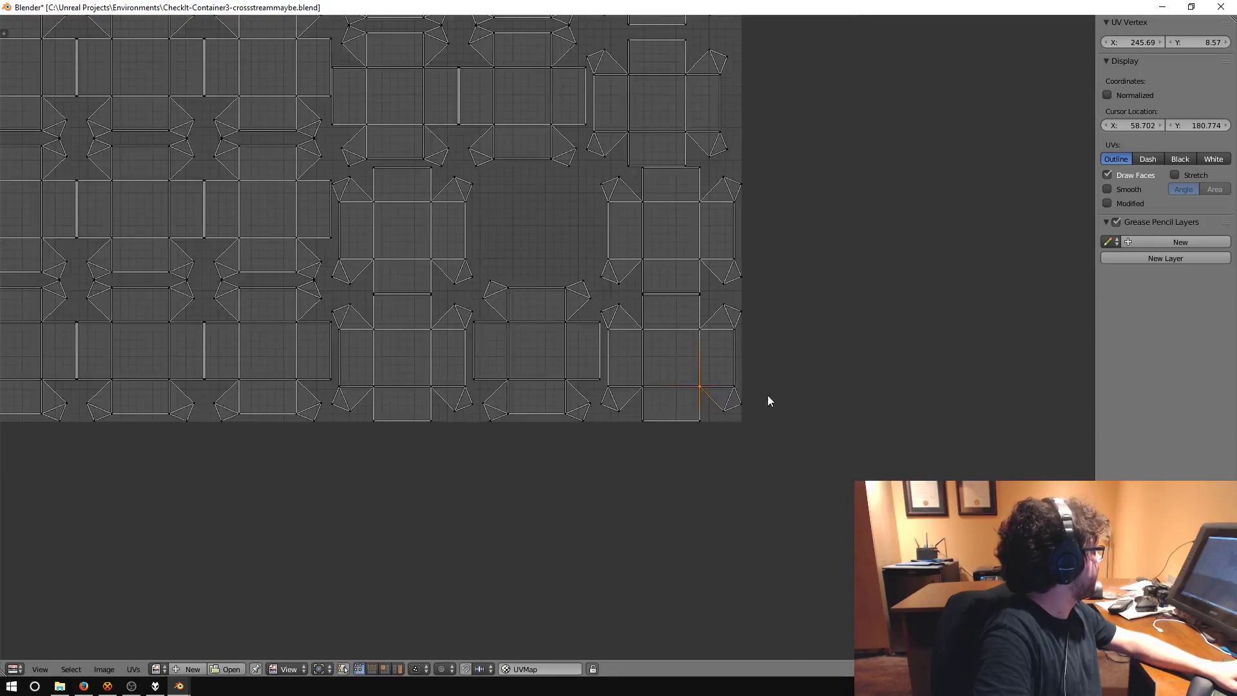
{"action": "scroll", "coordinate": [723, 410], "scroll_direction": "down", "scroll_amount": 5}
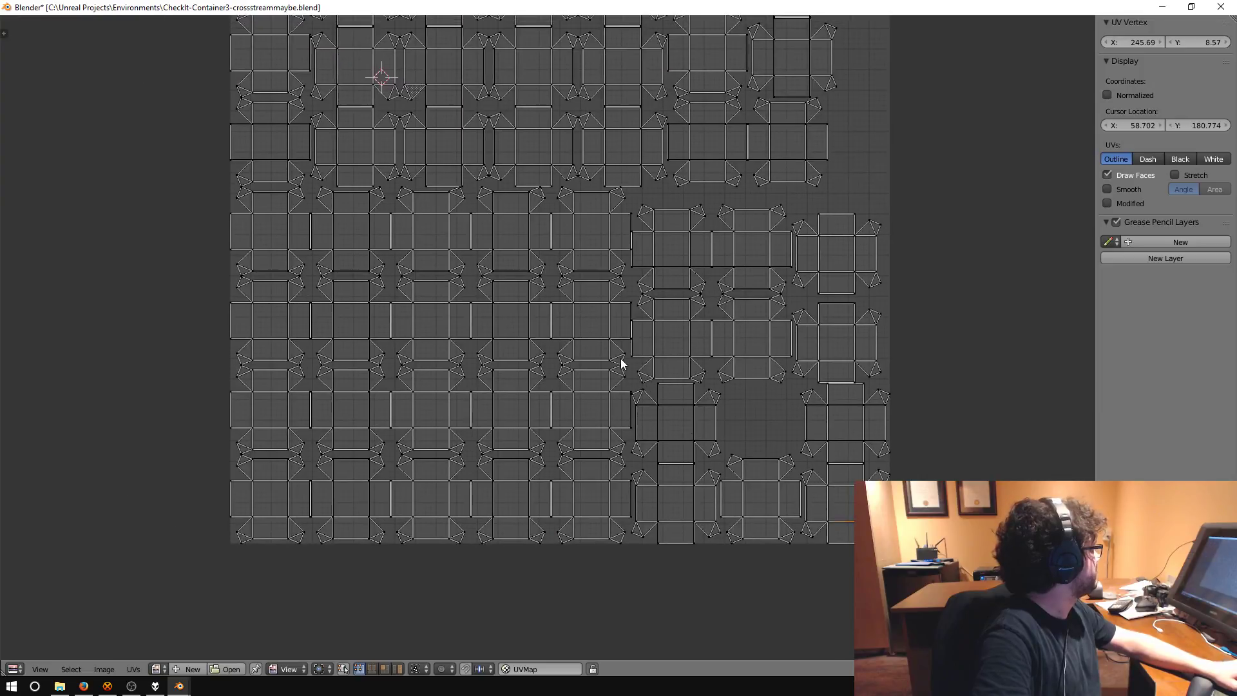
{"action": "middle_click_drag", "start_coordinate": [532, 303], "coordinate": [600, 405]}
{"action": "scroll", "coordinate": [600, 401], "scroll_direction": "down", "scroll_amount": 1}
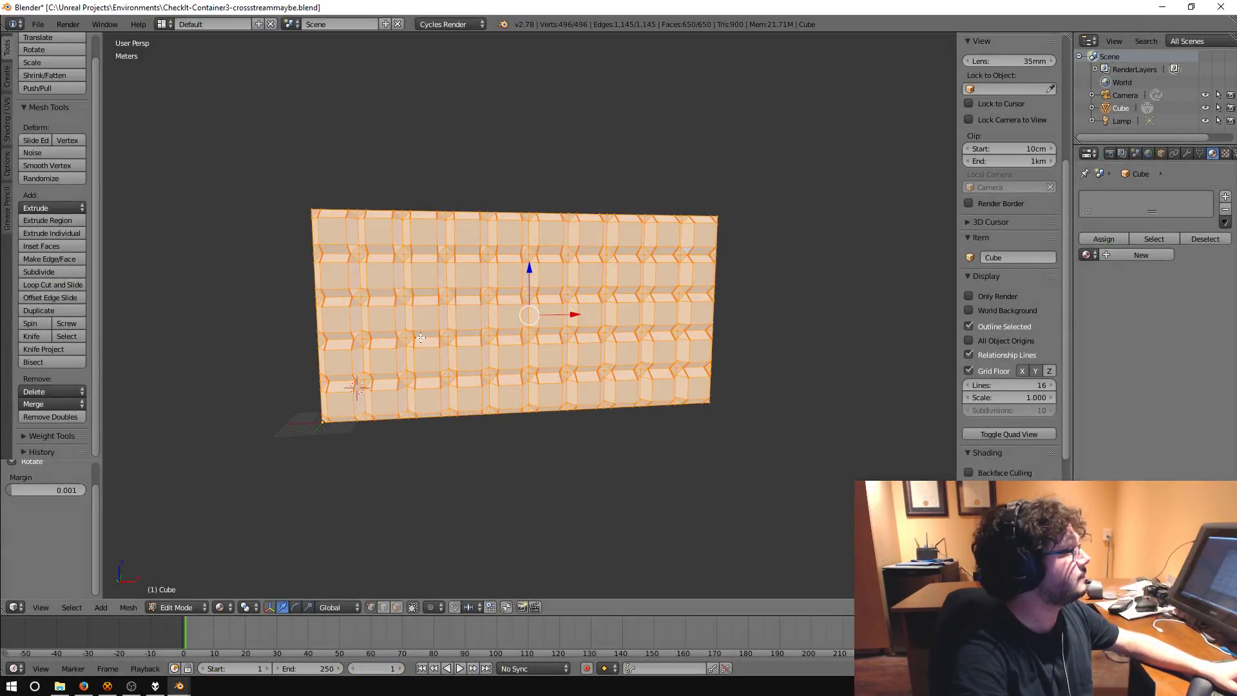
{"action": "key", "text": "ctrl+s"}
{"action": "left_click", "coordinate": [421, 369]}
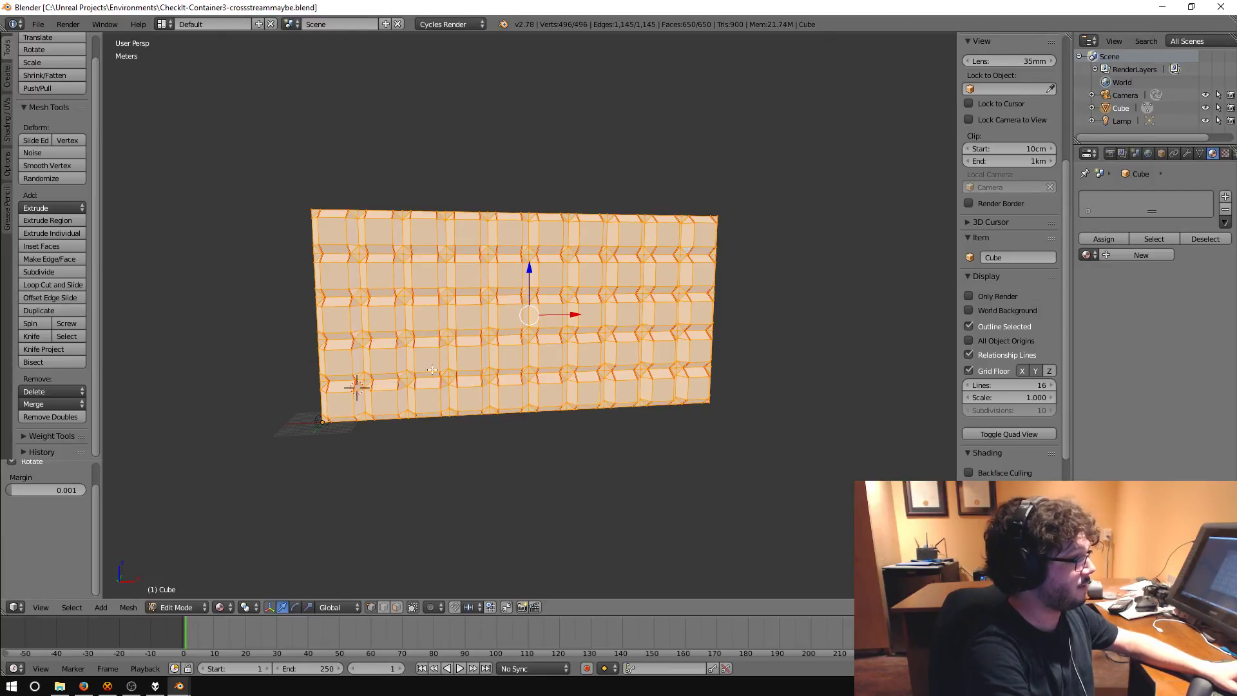
{"action": "middle_click_drag", "start_coordinate": [422, 369], "coordinate": [519, 395]}
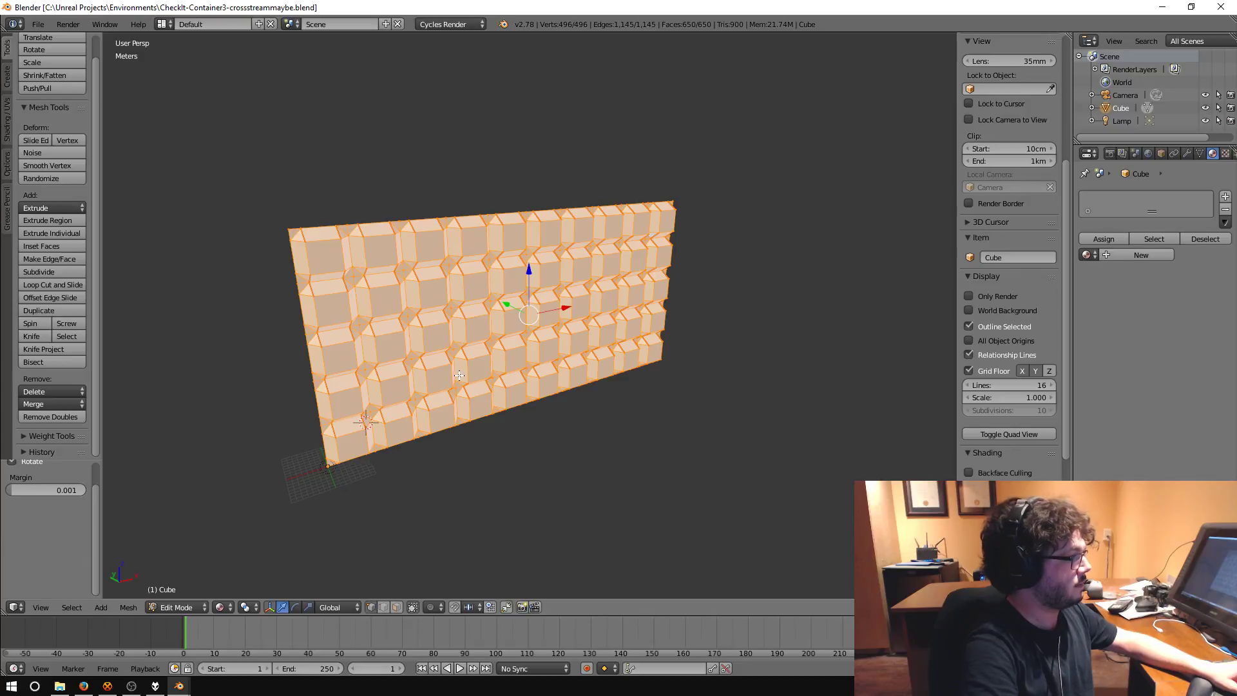
- Switch the wall to Object Mode, select it, and save over the .blend file
{"action": "left_click", "coordinate": [200, 607]}
{"action": "left_click", "coordinate": [185, 592]}
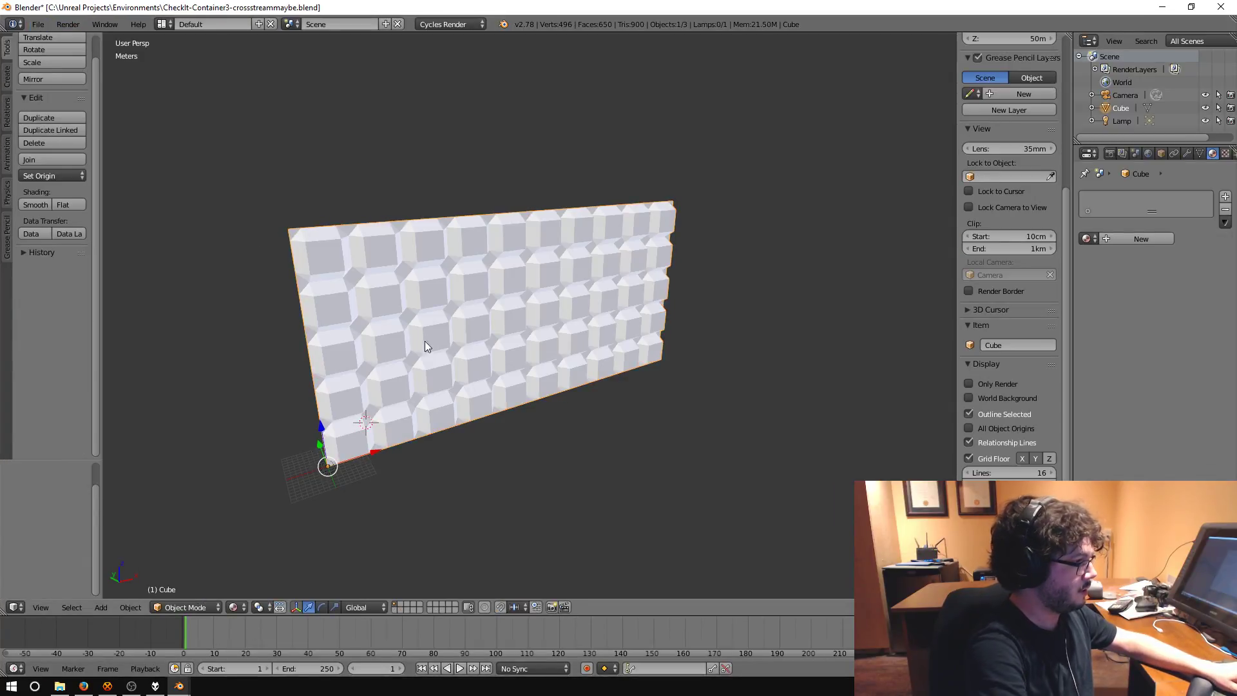
{"action": "key", "text": "a"}
{"action": "key", "text": "a"}
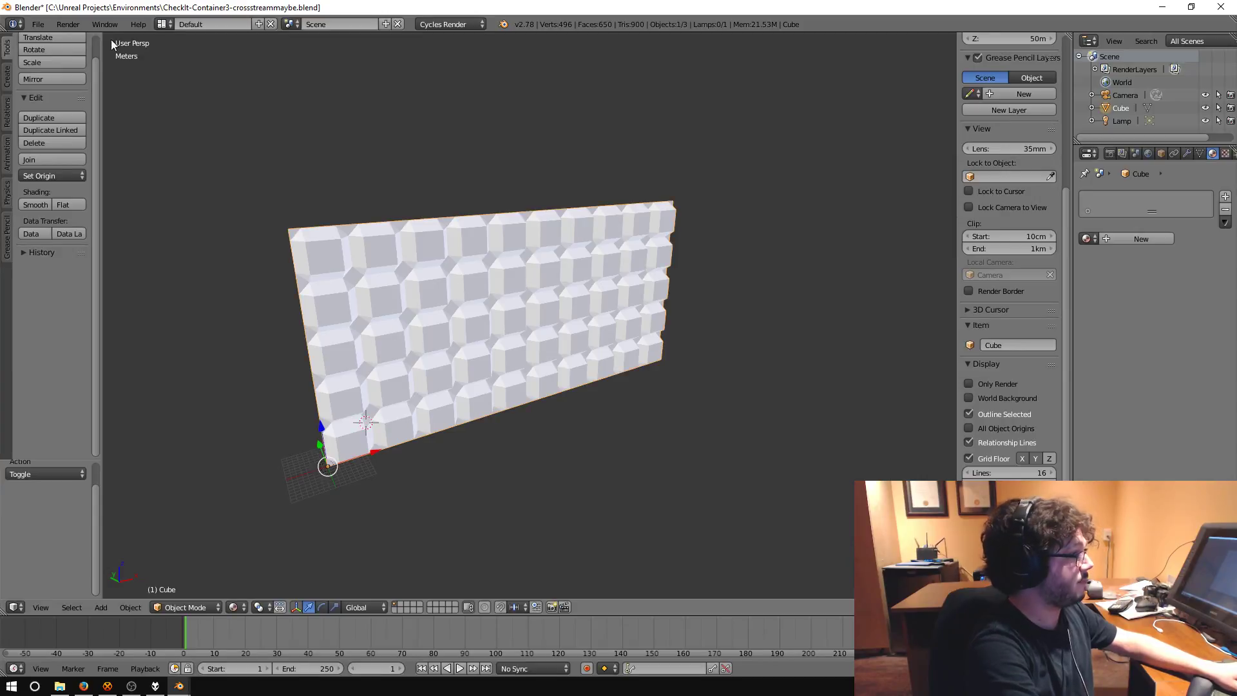
{"action": "key", "text": "ctrl+s"}
{"action": "left_click", "coordinate": [75, 90]}
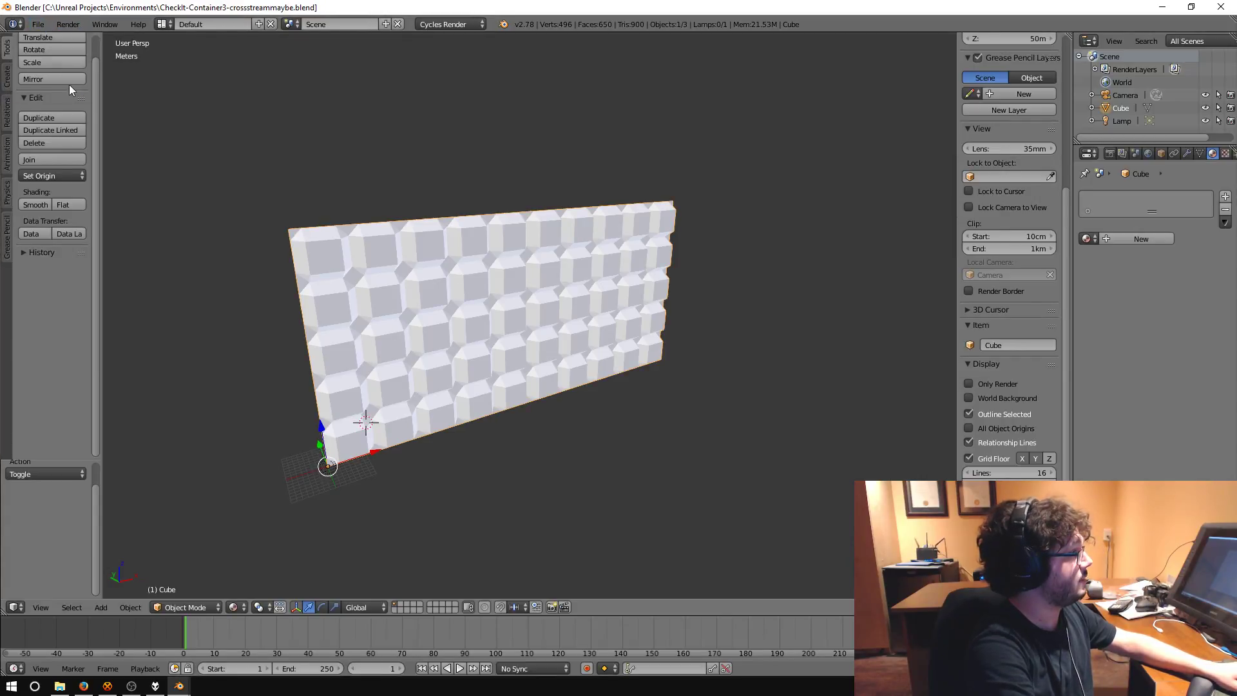
{"action": "left_click", "coordinate": [38, 25]}
- Start an FBX export limited to Selected Objects and browse to Content\Meshes
{"action": "mouse_move", "coordinate": [79, 265]}
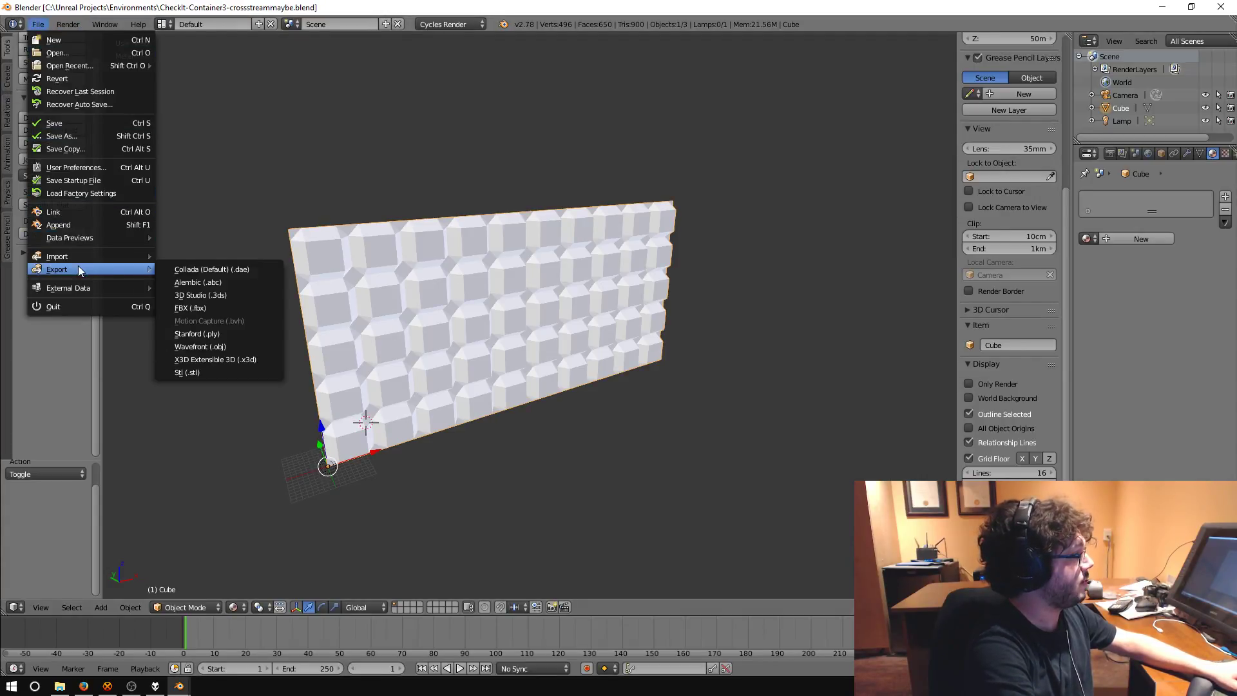
{"action": "left_click", "coordinate": [199, 307]}
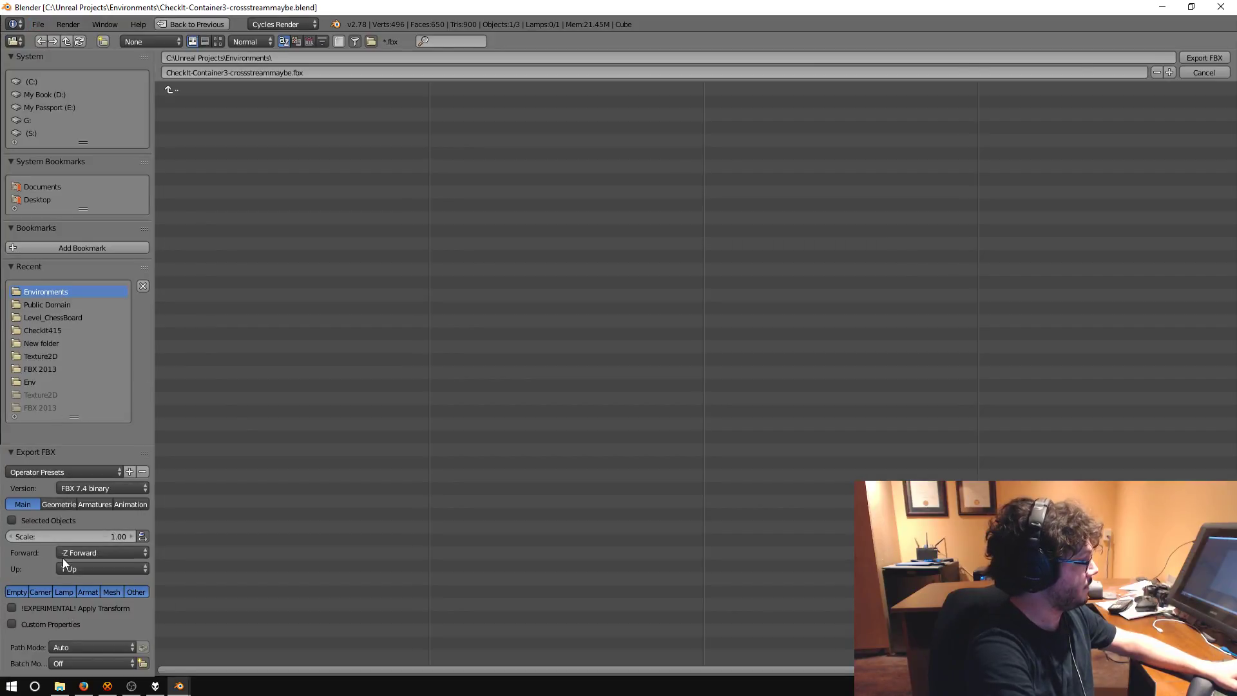
{"action": "left_click", "coordinate": [11, 520]}
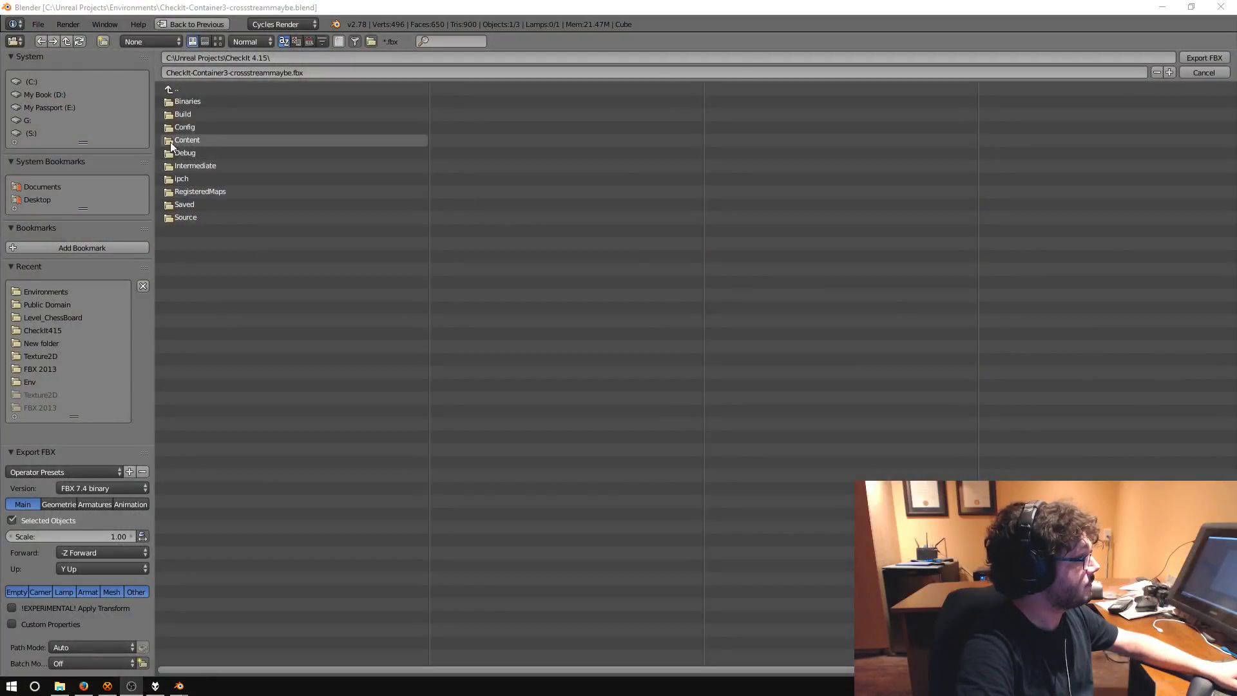
{"action": "left_click", "coordinate": [170, 142]}
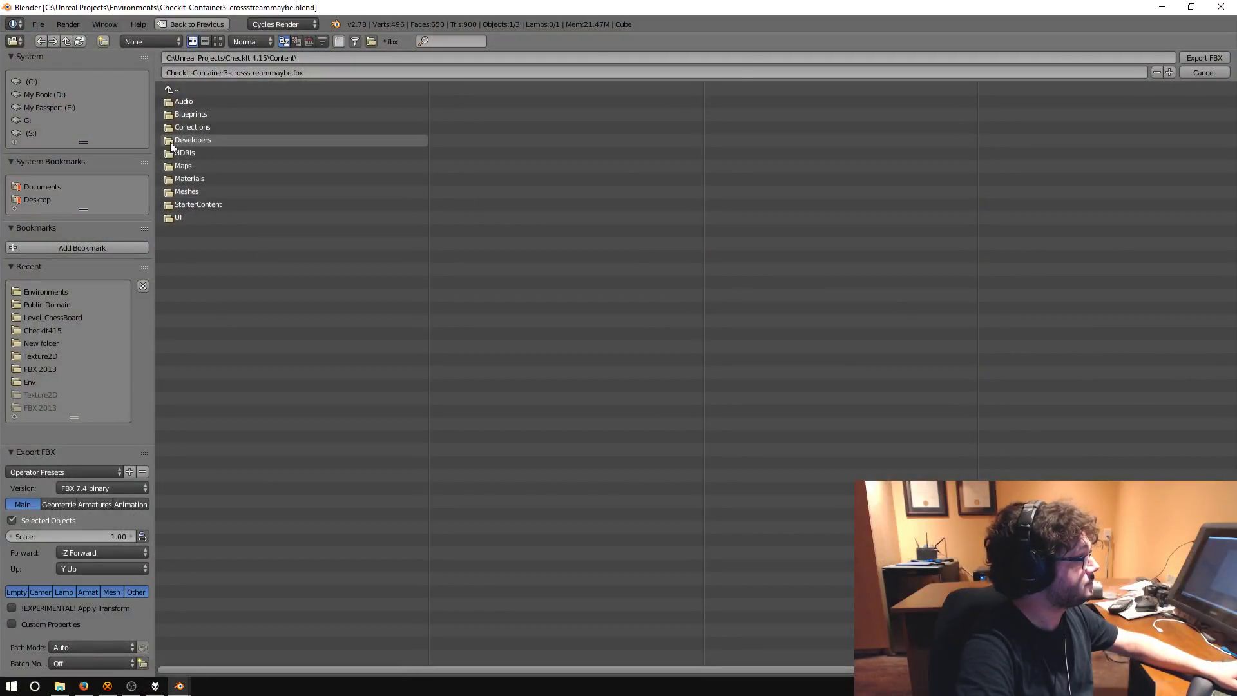
{"action": "left_click", "coordinate": [165, 192]}
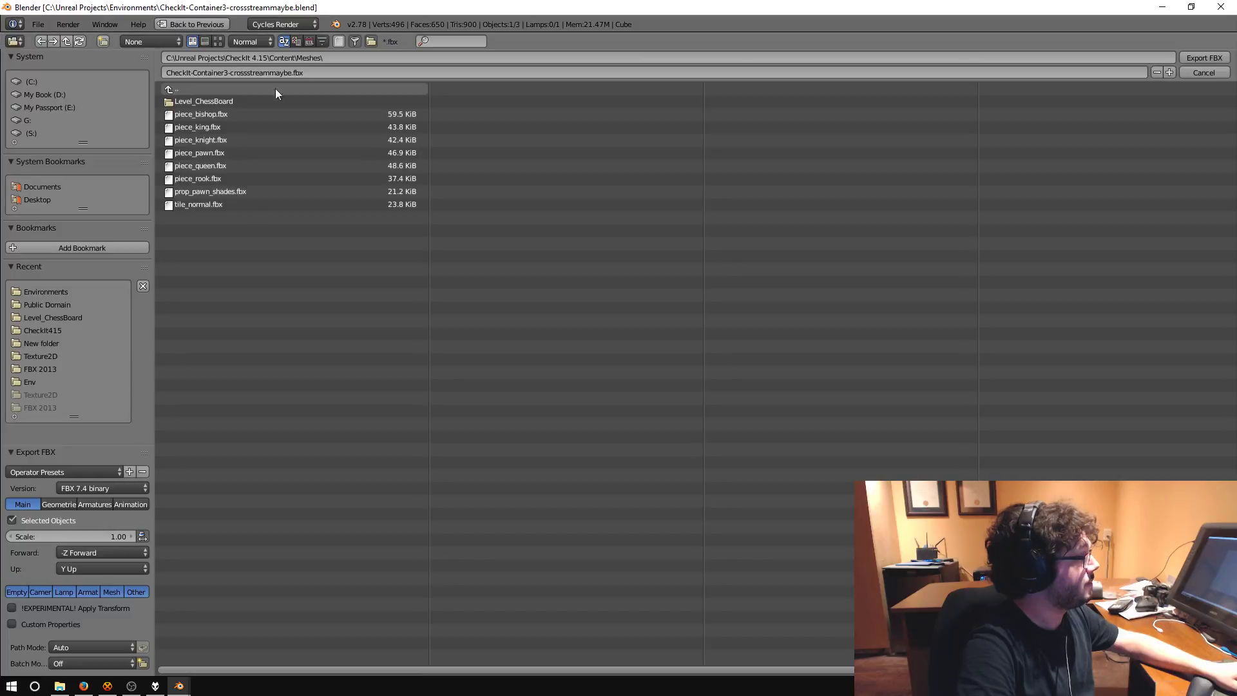
- Create and open a Level_CrossStreams folder, then export the wall as Container10x5-10m.fbx
{"action": "left_click", "coordinate": [102, 42]}
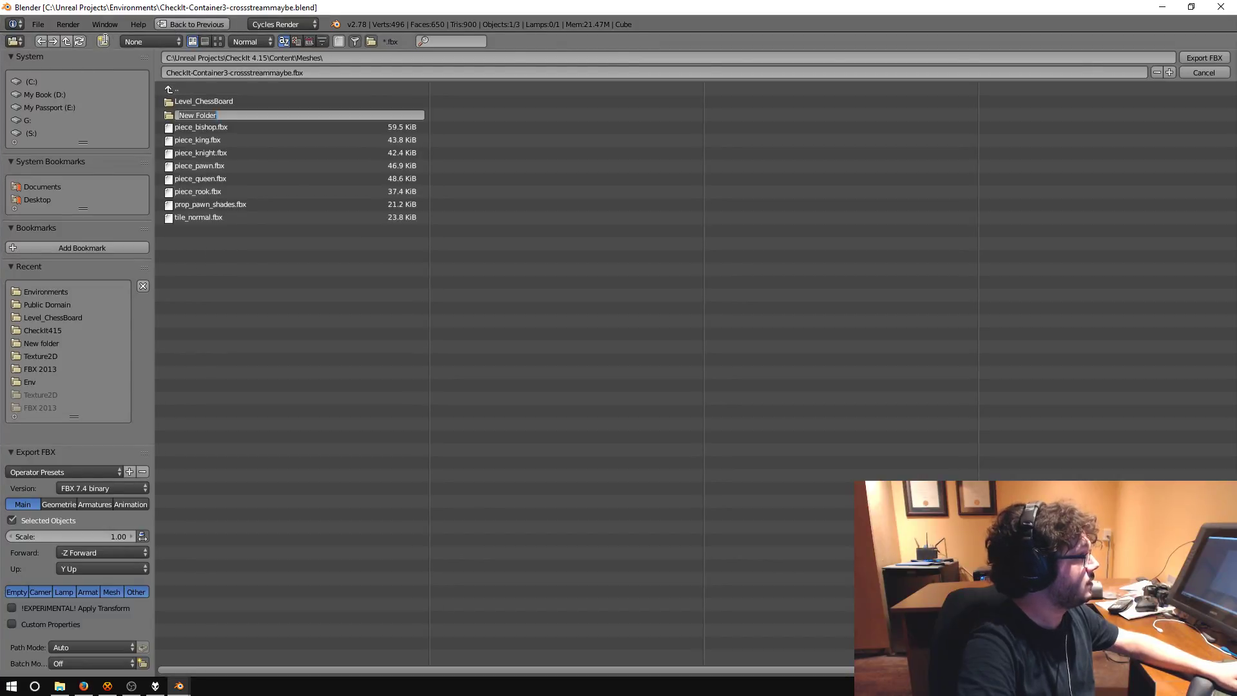
{"action": "type", "text": "Level_Cross"}
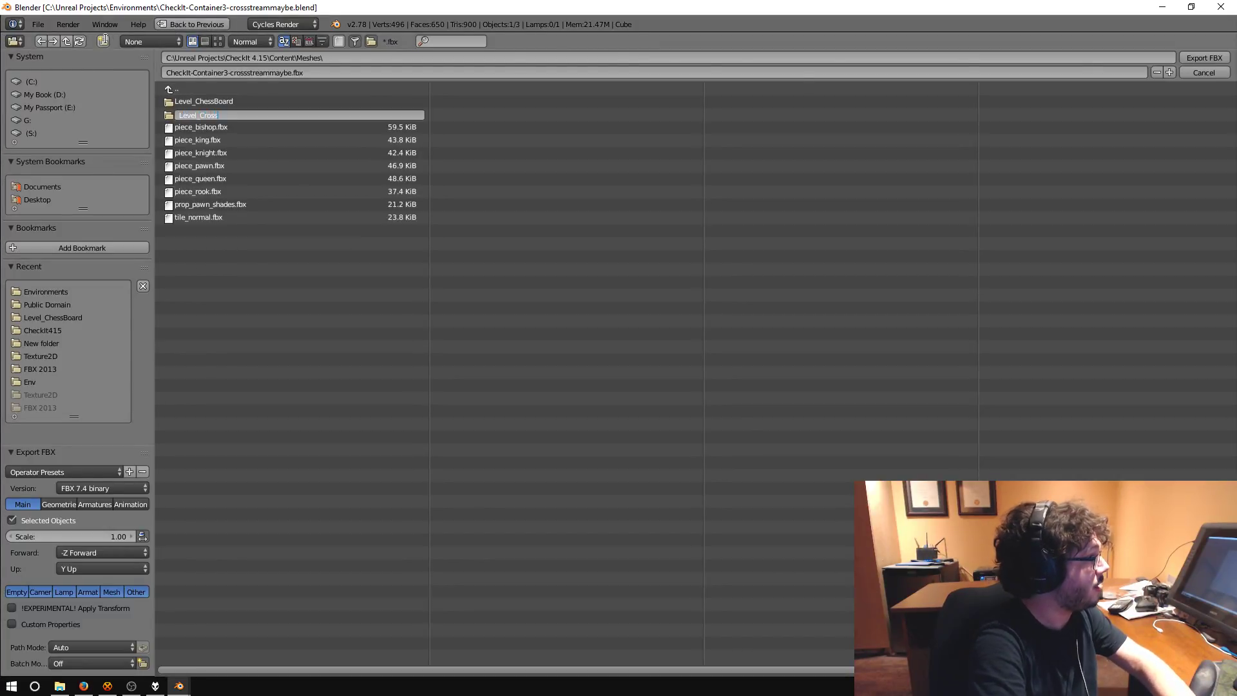
{"action": "type", "text": "Streams"}
{"action": "key", "text": "Return"}
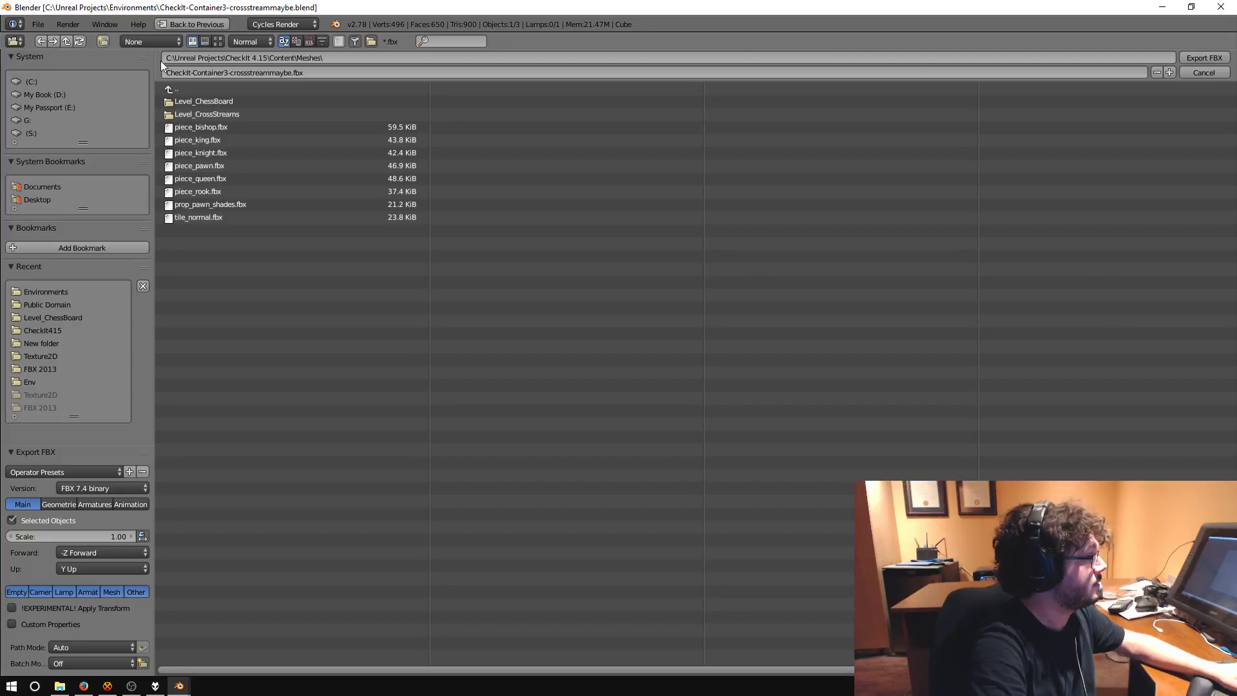
{"action": "left_click", "coordinate": [226, 115]}
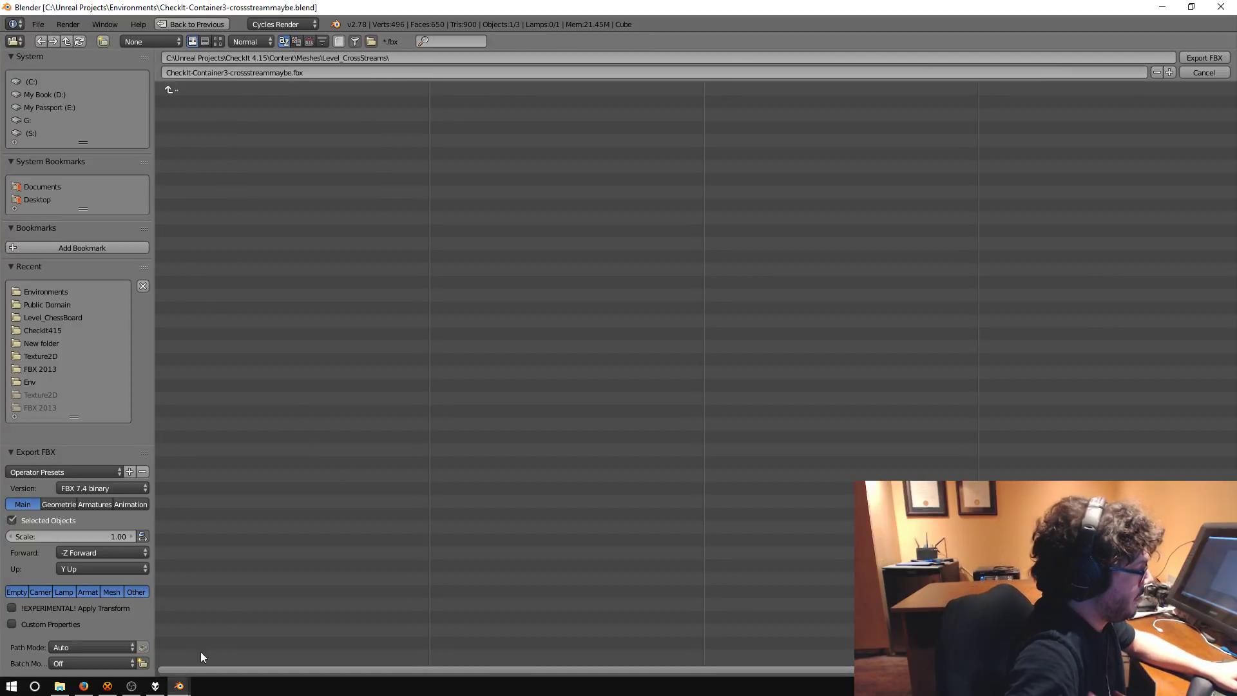
{"action": "left_click", "coordinate": [270, 73]}
{"action": "left_click_drag", "start_coordinate": [291, 73], "coordinate": [166, 101]}
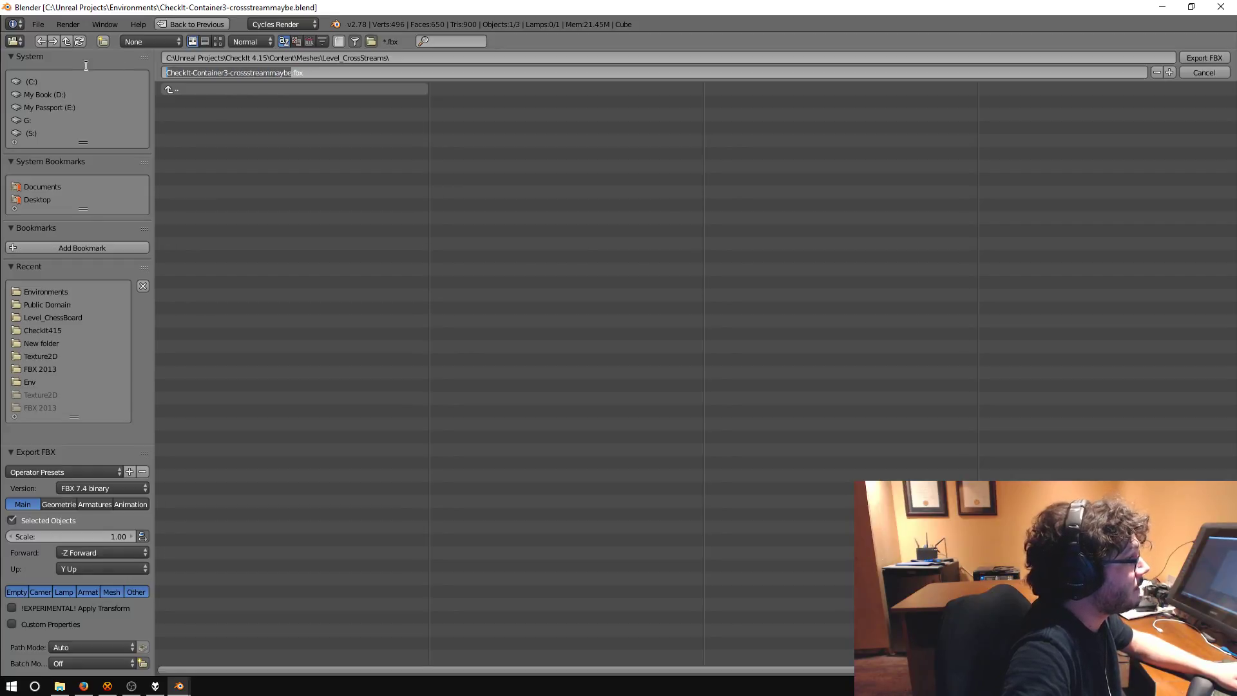
{"action": "type", "text": "Container10x5-10m"}
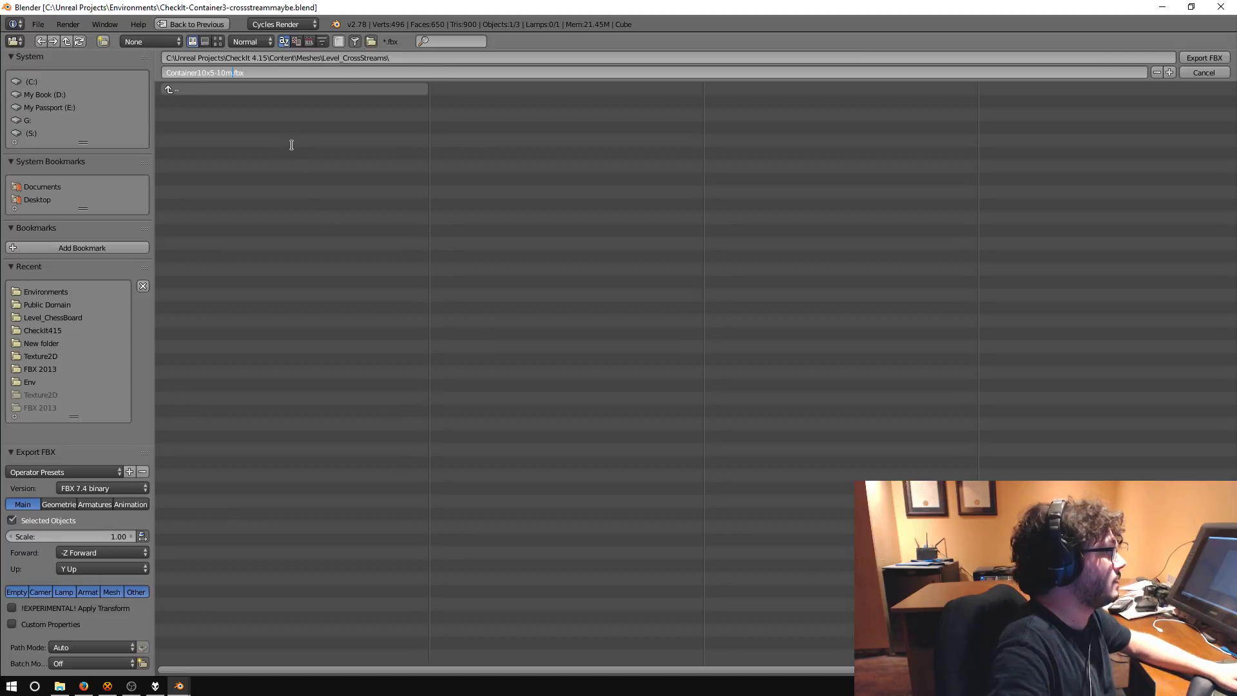
{"action": "left_click", "coordinate": [1216, 60]}
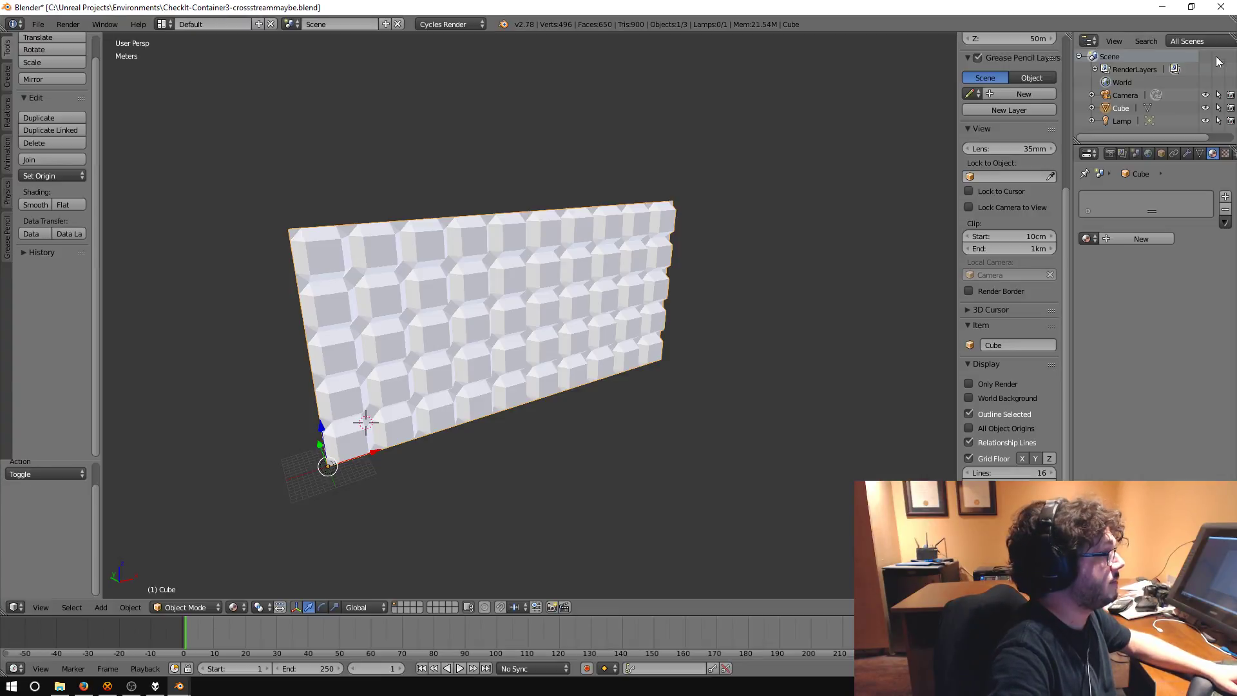
- Orbit the viewport slightly around the wall
{"action": "middle_click_drag", "start_coordinate": [424, 348], "coordinate": [397, 387]}
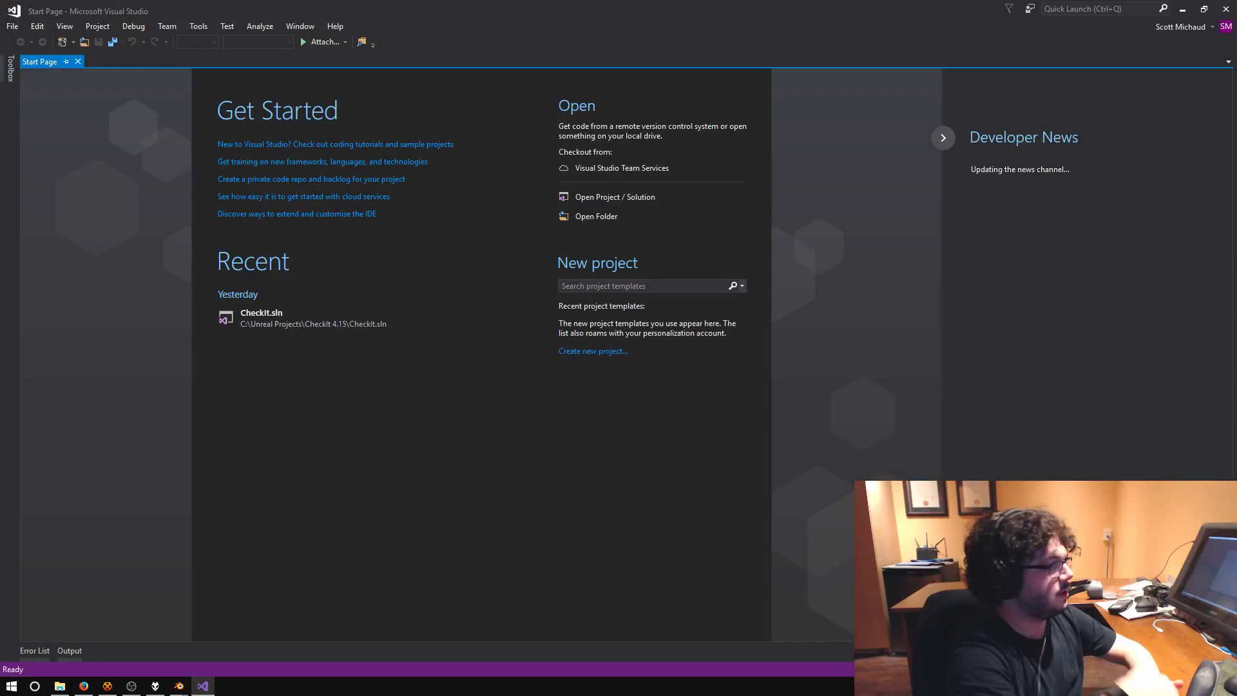
- Open CheckIt.sln, rebuild the out-of-date project and debug-launch the Unreal editor with F5
{"action": "left_click", "coordinate": [314, 325]}
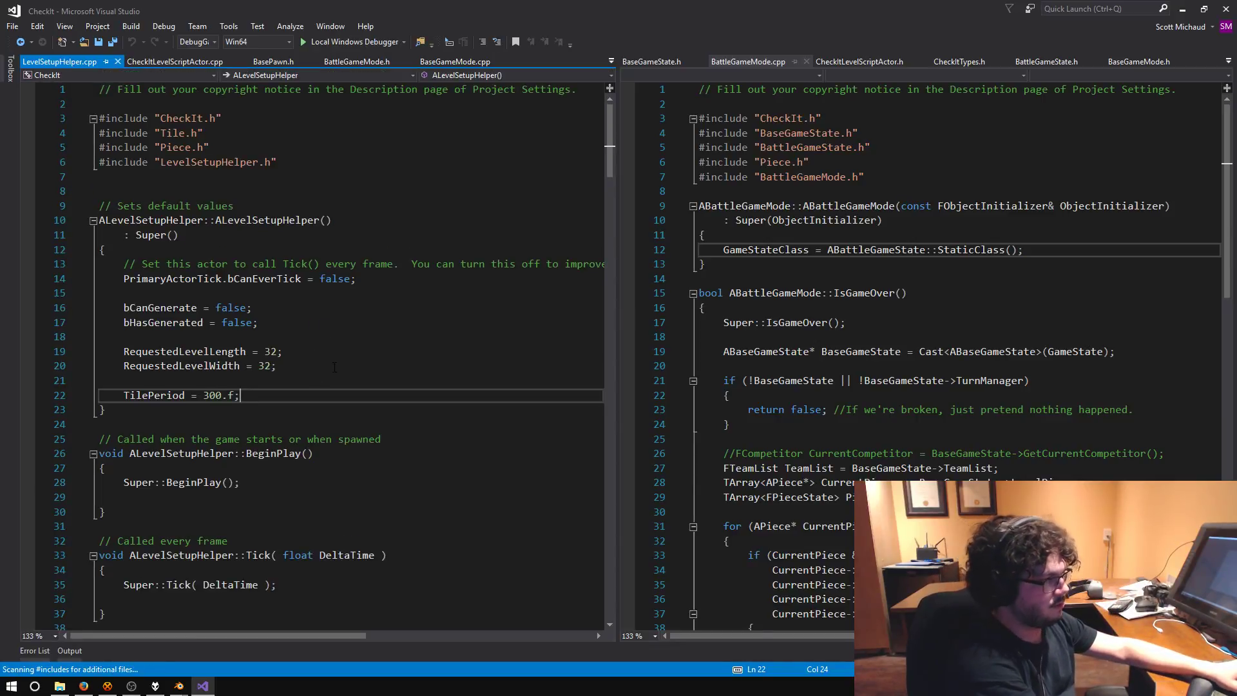
{"action": "key", "text": "F5"}
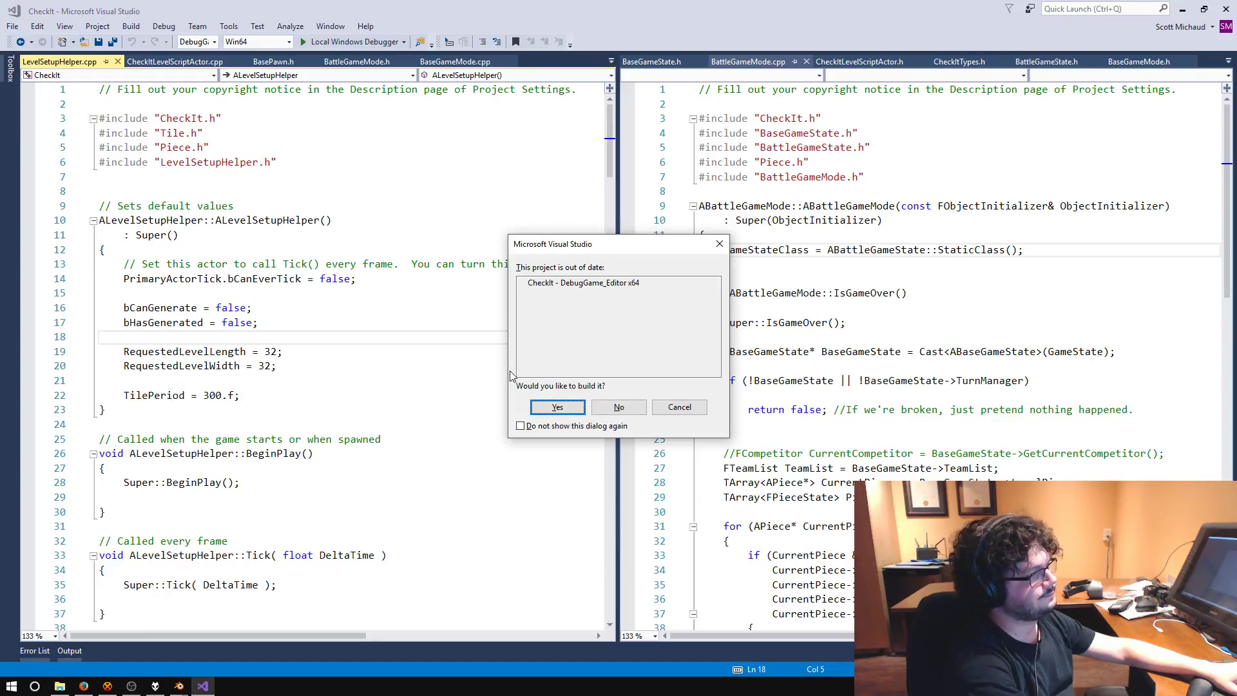
{"action": "left_click", "coordinate": [556, 404]}
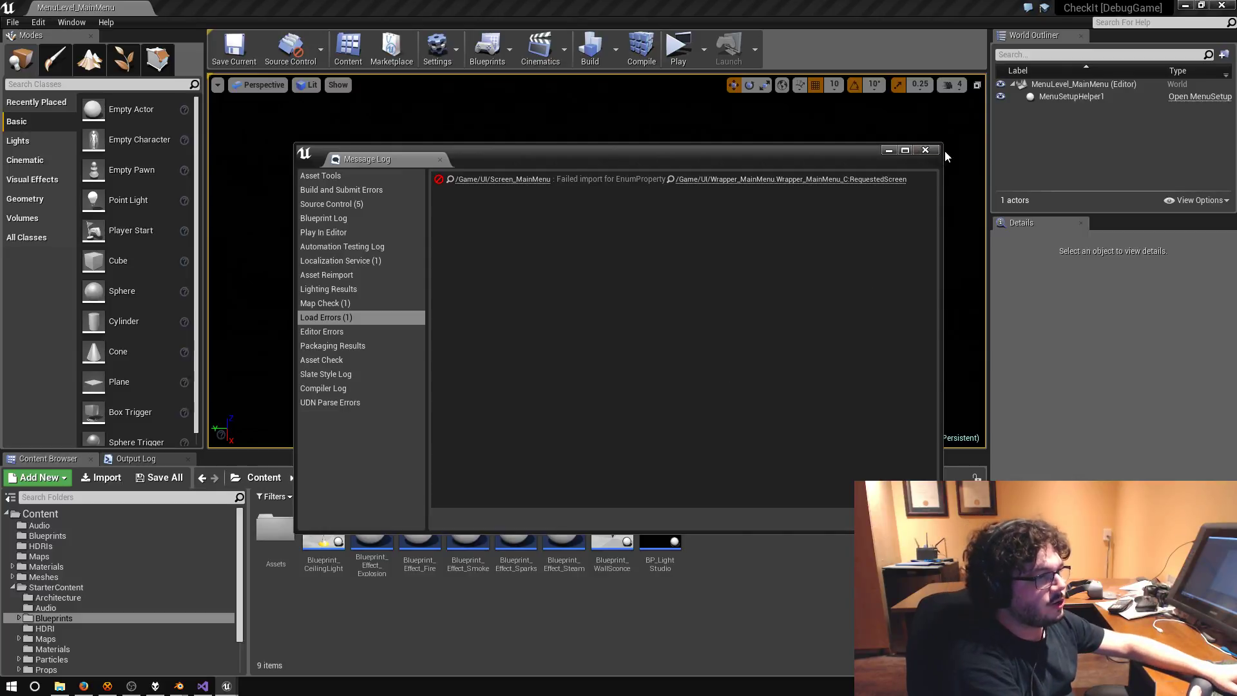
- Dismiss the load-error log, Import All the Container10x5-10m mesh, then close the FBX warning log
{"action": "left_click", "coordinate": [926, 149]}
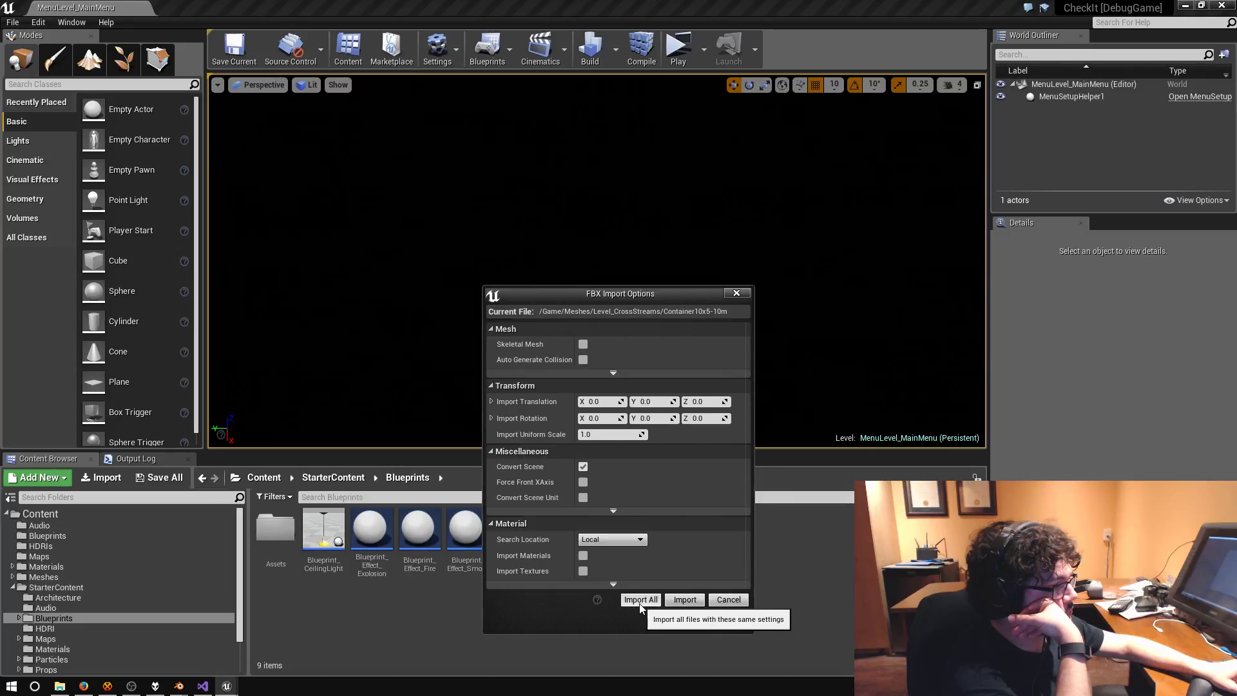
{"action": "left_click", "coordinate": [683, 600]}
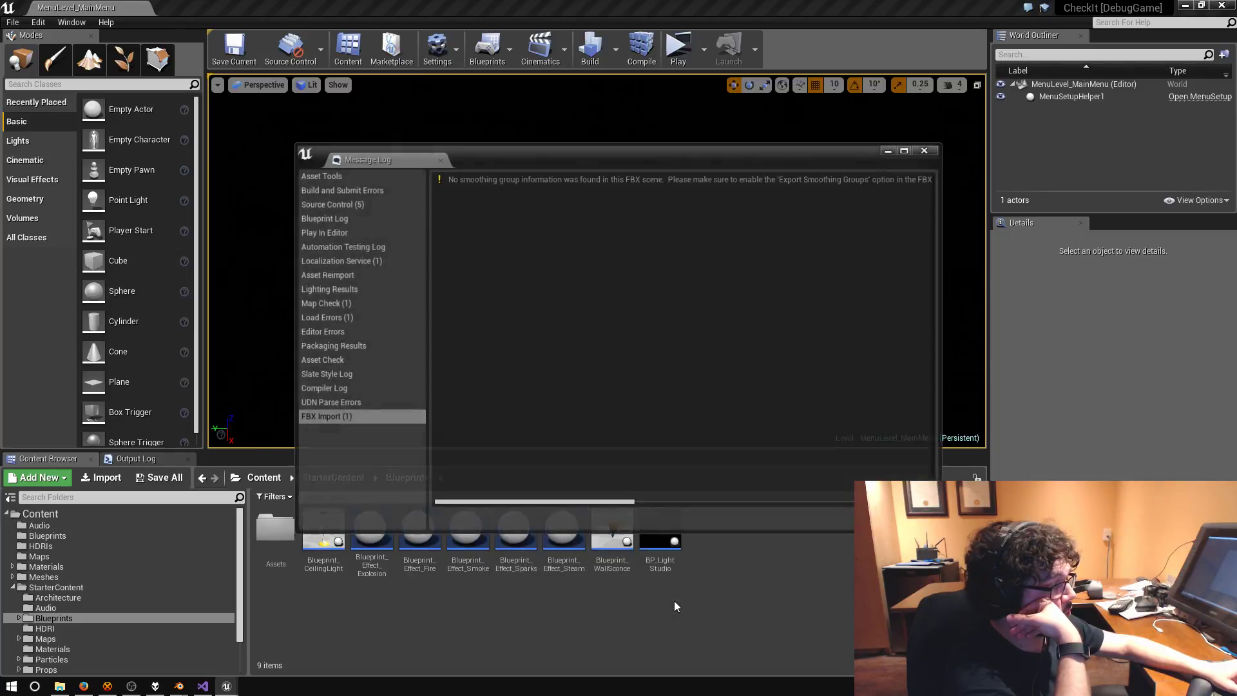
{"action": "left_click", "coordinate": [926, 150]}
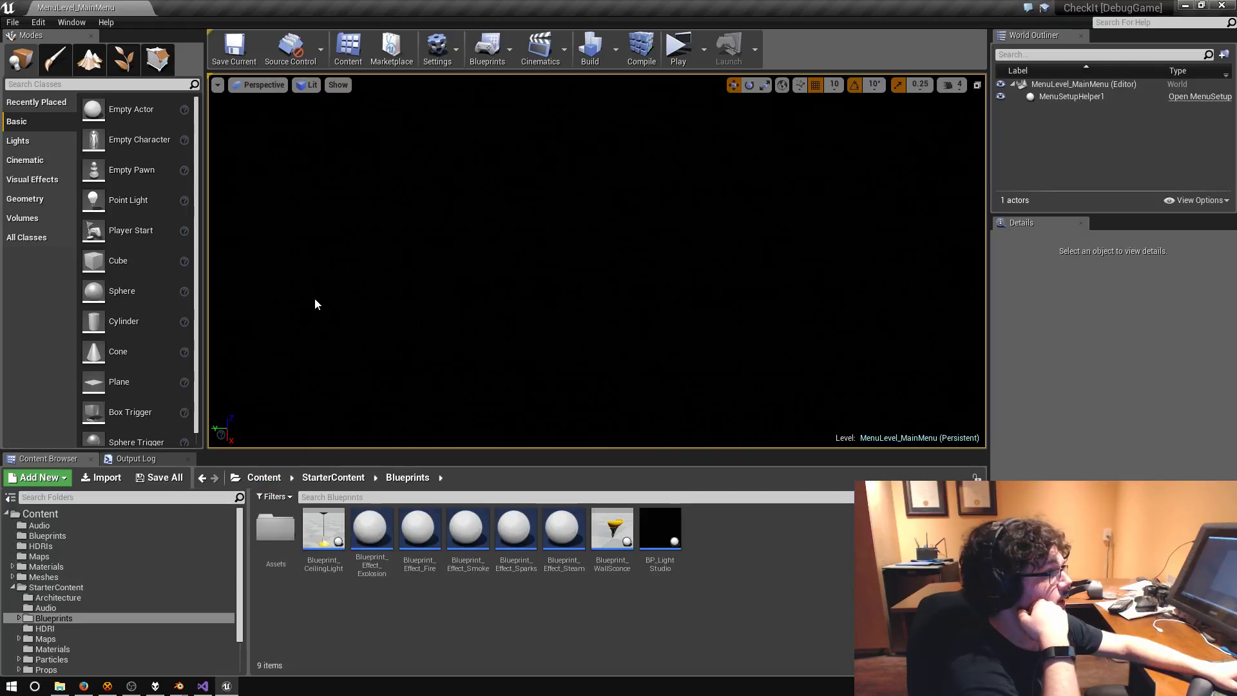
- Open Battle_CrossStreams from Recent Levels and pull the camera back over its tile floor grid
{"action": "left_click", "coordinate": [13, 22]}
{"action": "mouse_move", "coordinate": [85, 398]}
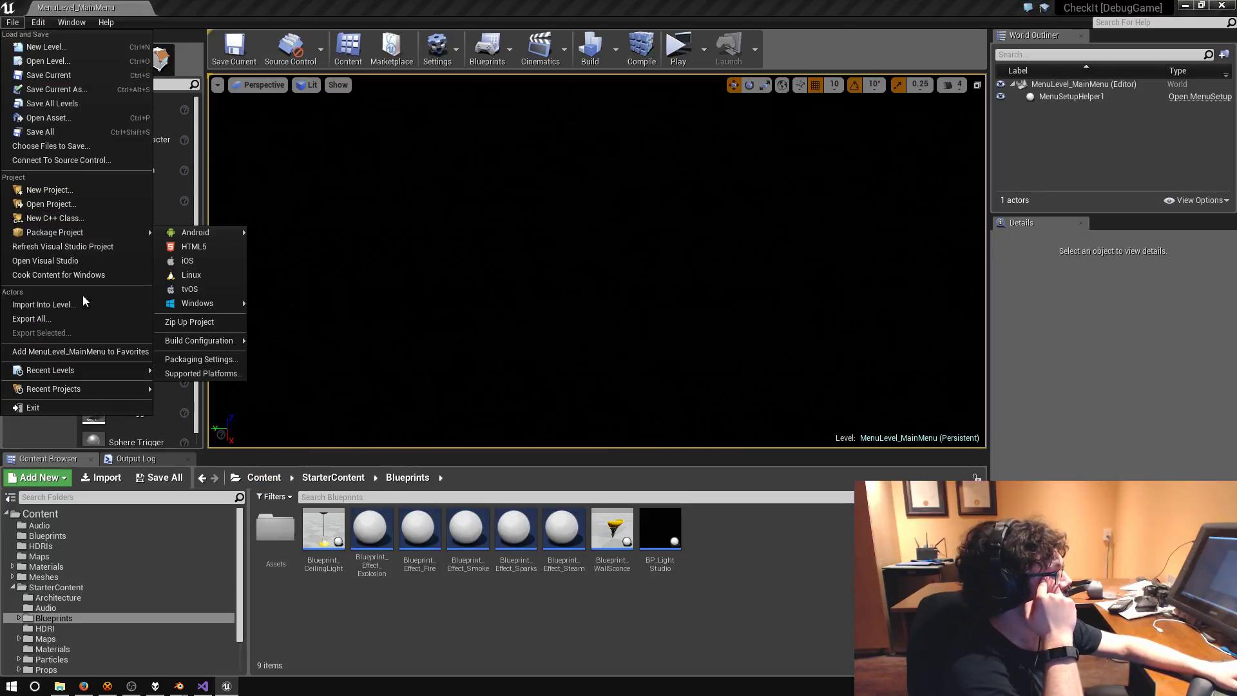
{"action": "mouse_move", "coordinate": [76, 371]}
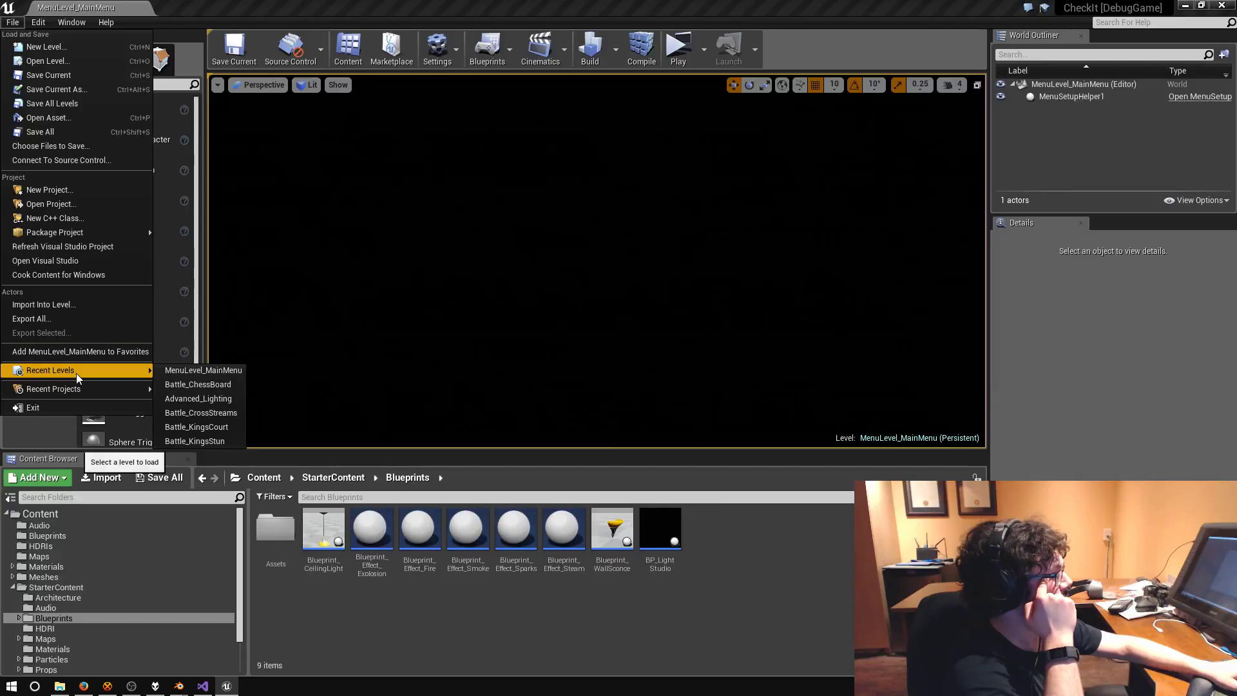
{"action": "left_click", "coordinate": [191, 413]}
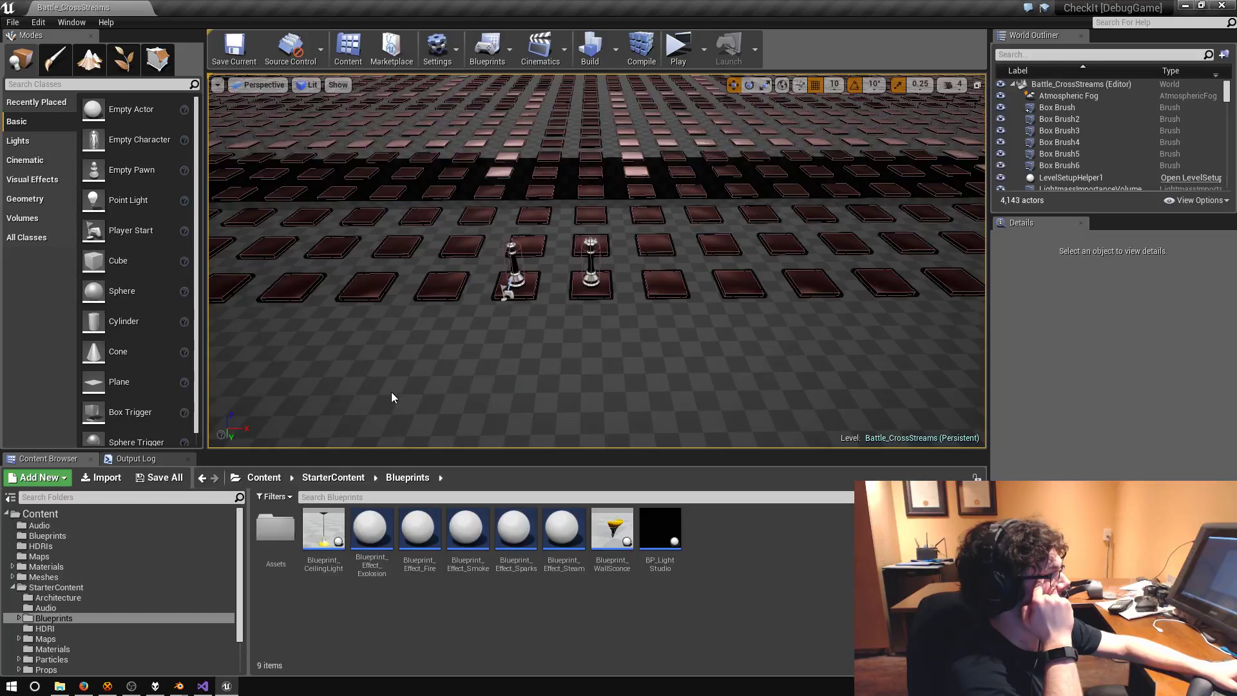
{"action": "scroll", "coordinate": [445, 336], "scroll_direction": "down", "scroll_amount": 10}
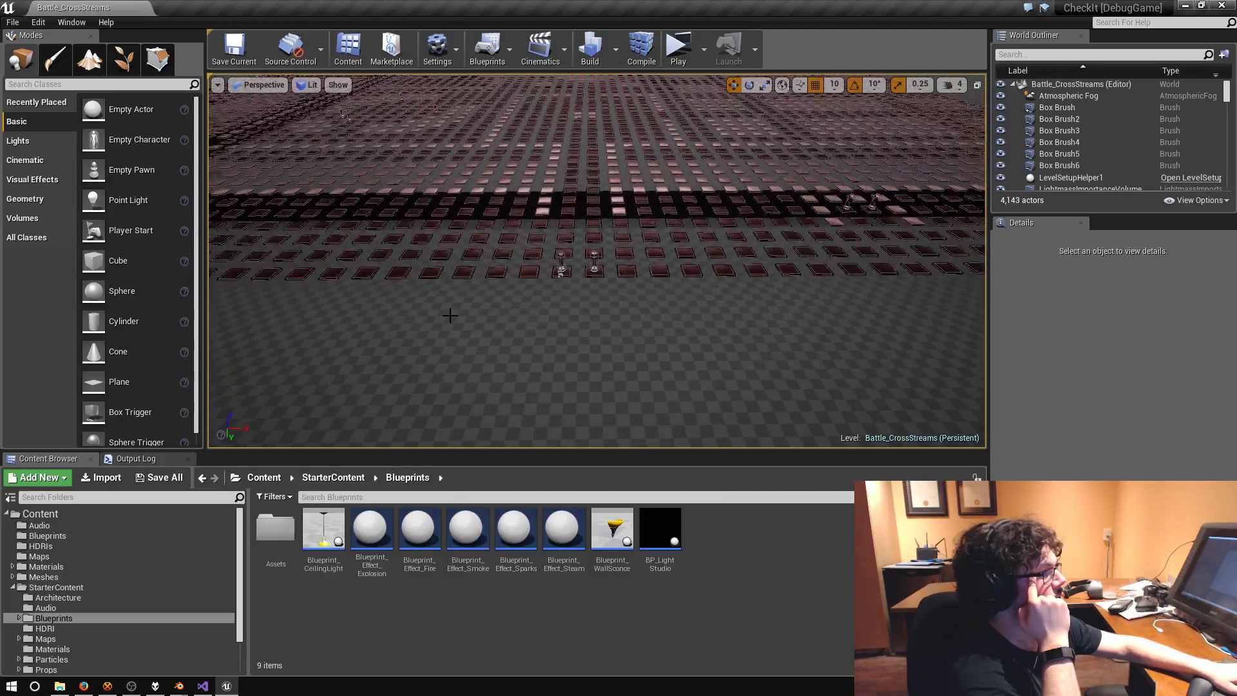
{"action": "scroll", "coordinate": [460, 312], "scroll_direction": "down", "scroll_amount": 5}
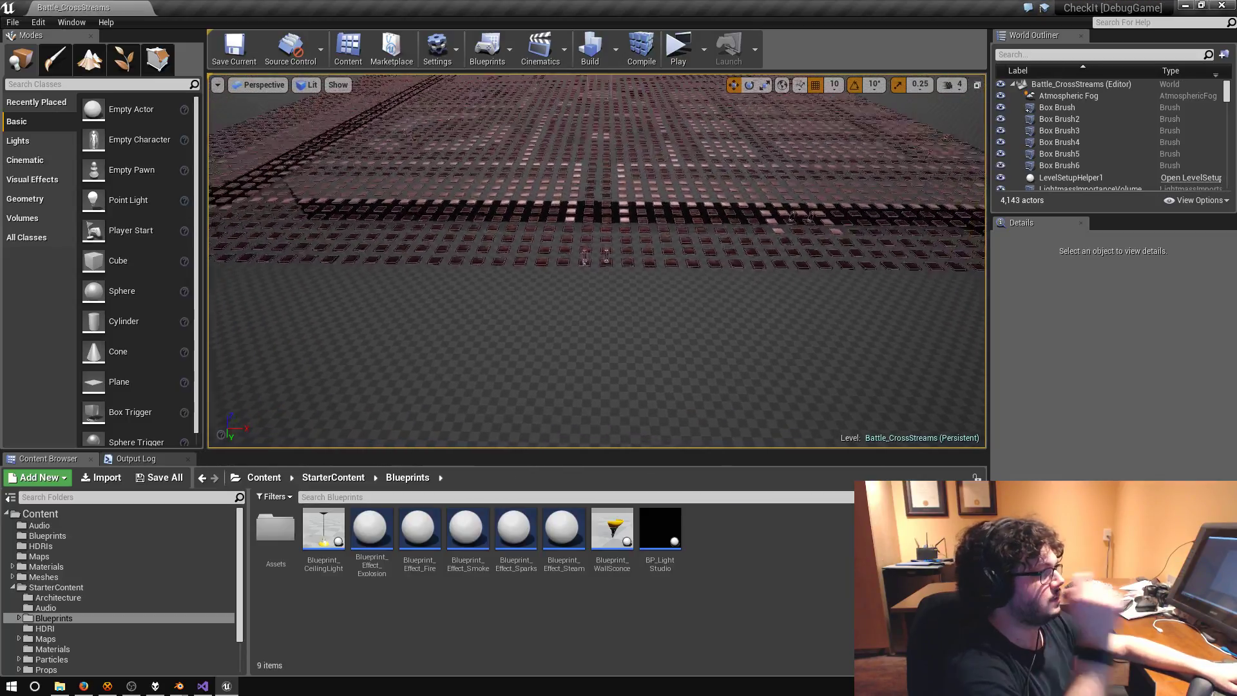
{"action": "right_click_drag", "start_coordinate": [460, 313], "coordinate": [543, 319]}
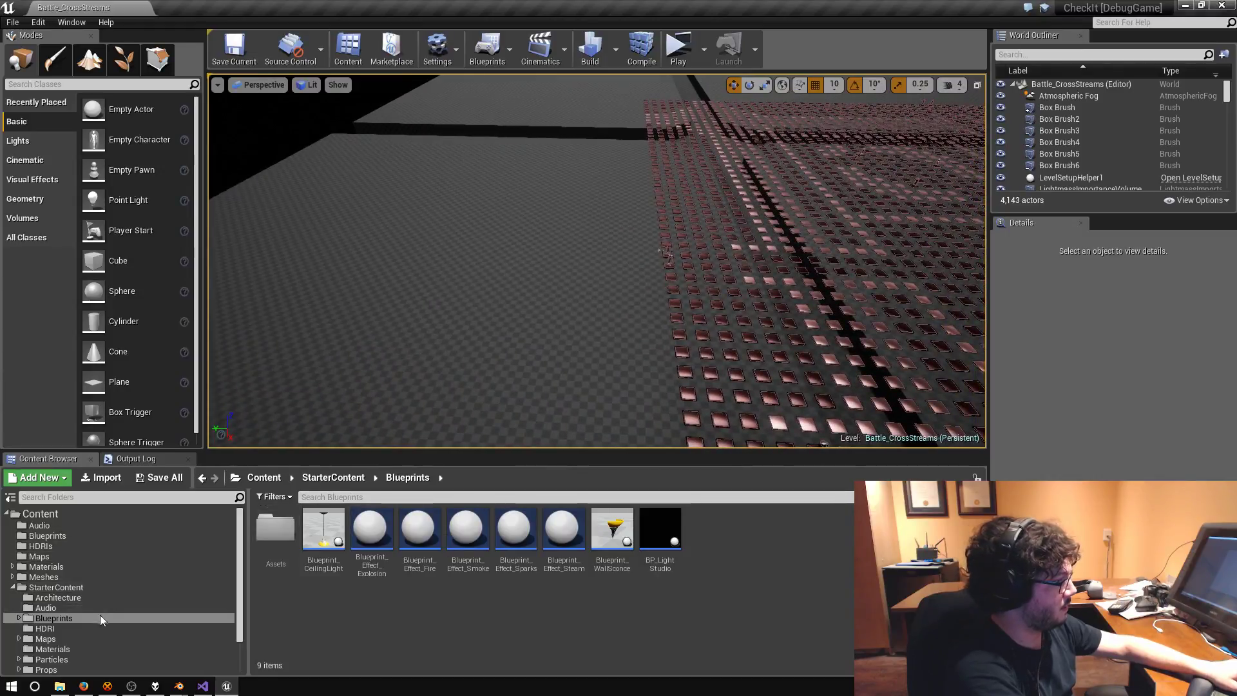
- Drag the Container10x5-10m wall from Meshes/Level_CrossStreams into the level
{"action": "left_click", "coordinate": [44, 575]}
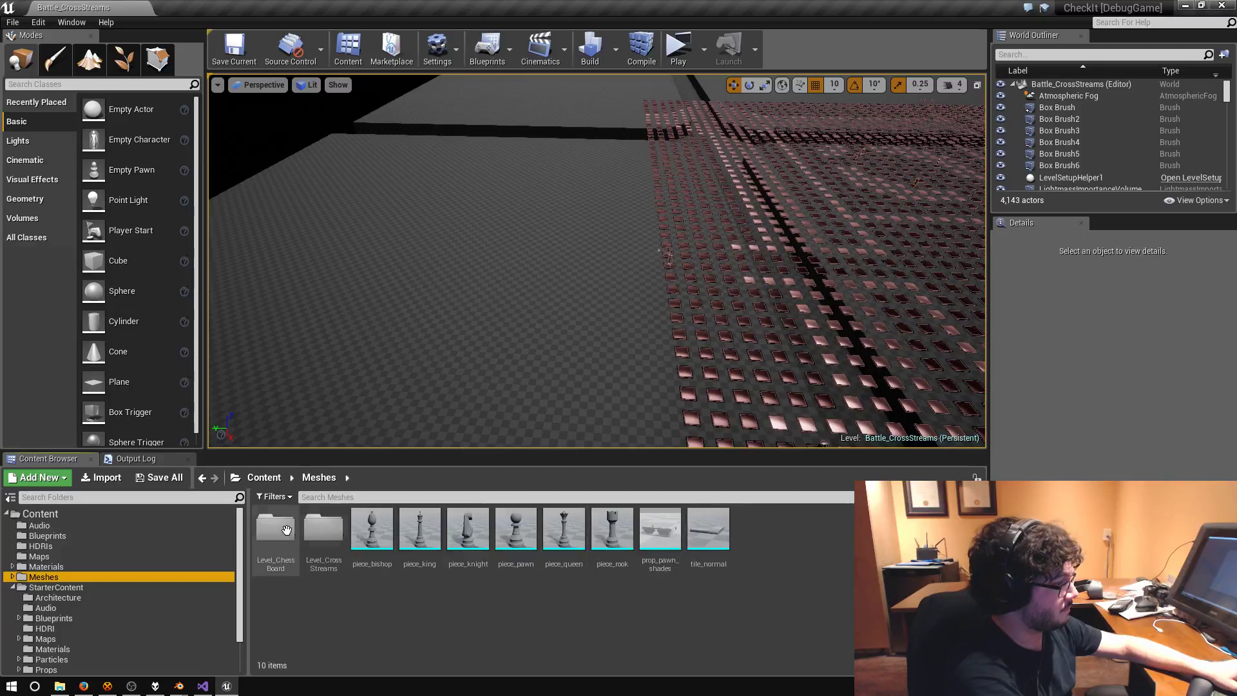
{"action": "double_click", "coordinate": [323, 529]}
{"action": "left_click_drag", "start_coordinate": [276, 529], "coordinate": [606, 294]}
{"action": "right_click_drag", "start_coordinate": [606, 294], "coordinate": [475, 346]}
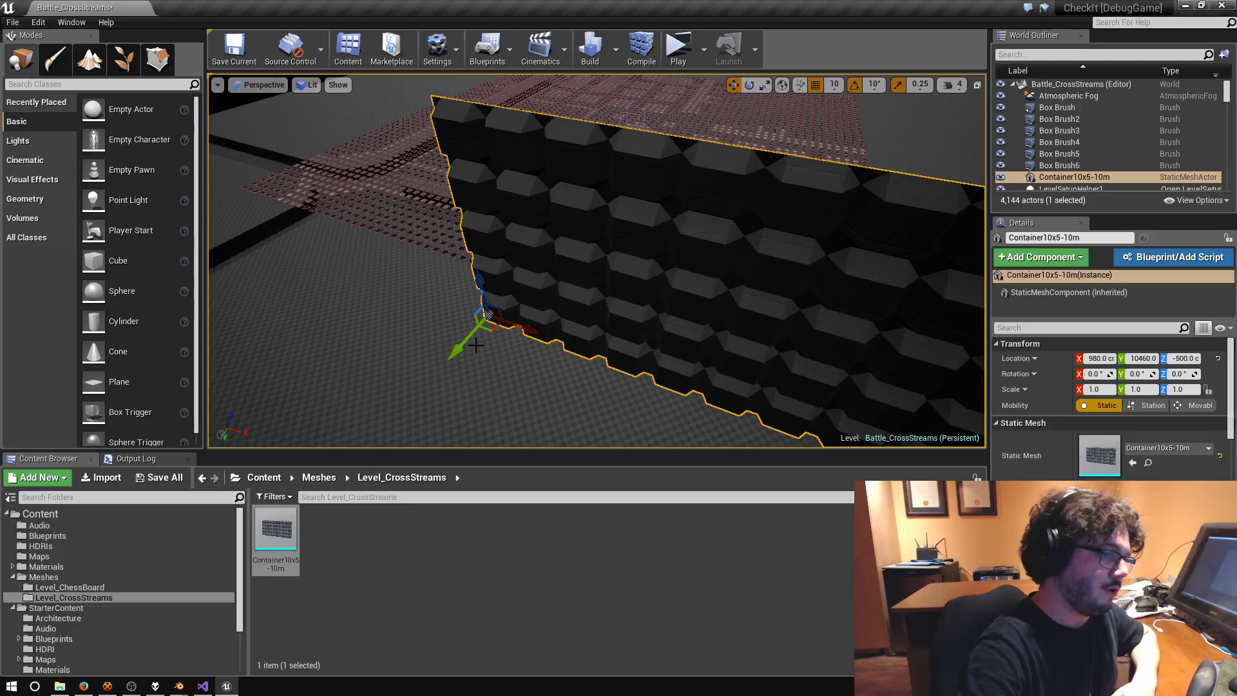
- Position the wall at Y -150 m with Z 0 and frame it in view
{"action": "left_click", "coordinate": [1101, 358]}
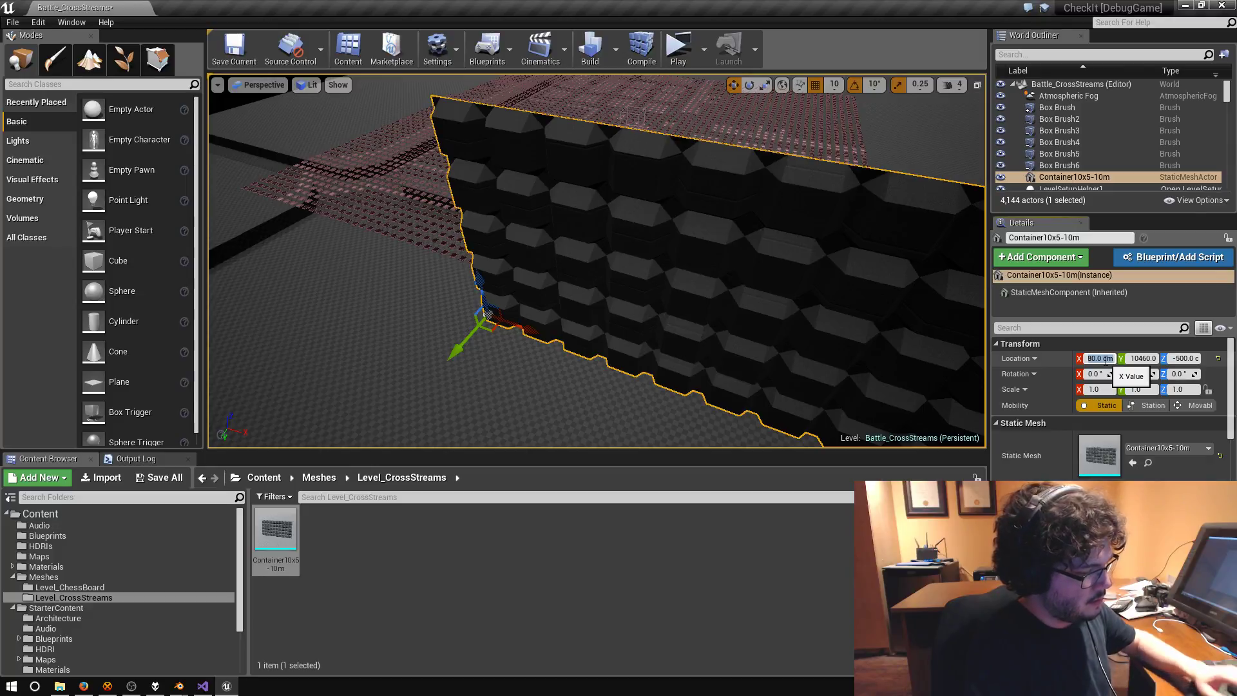
{"action": "type", "text": "-1500"}
{"action": "key", "text": "BackSpace"}
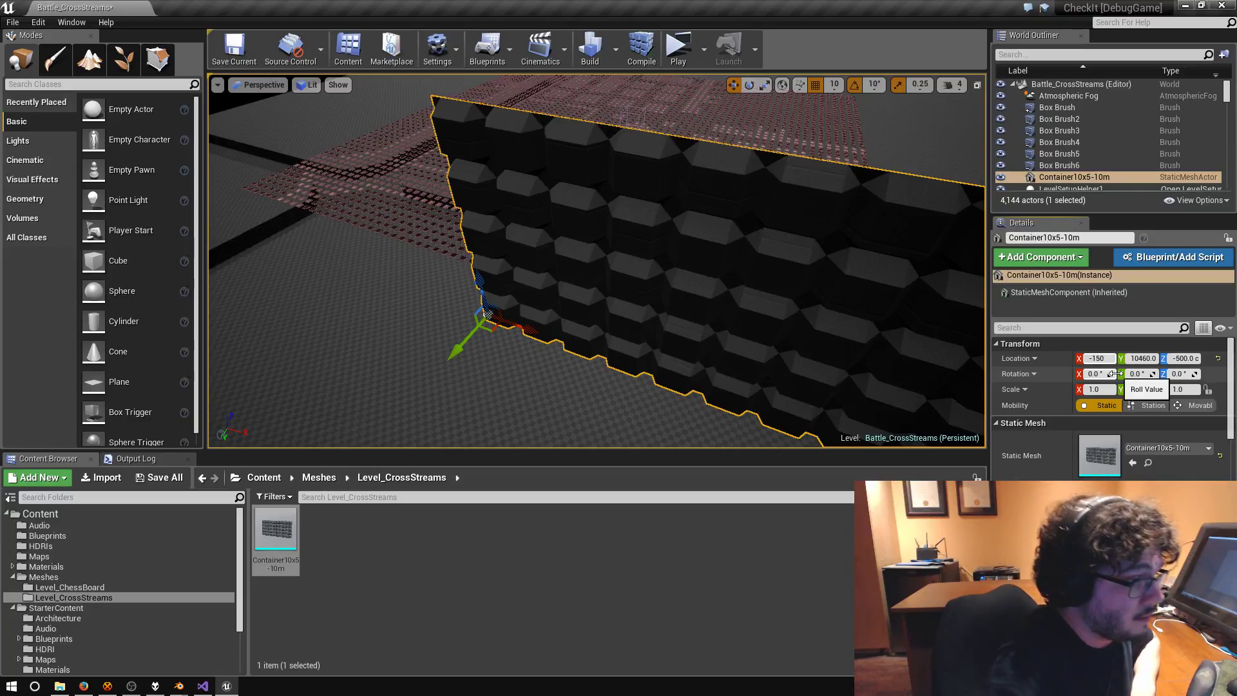
{"action": "key", "text": "Return"}
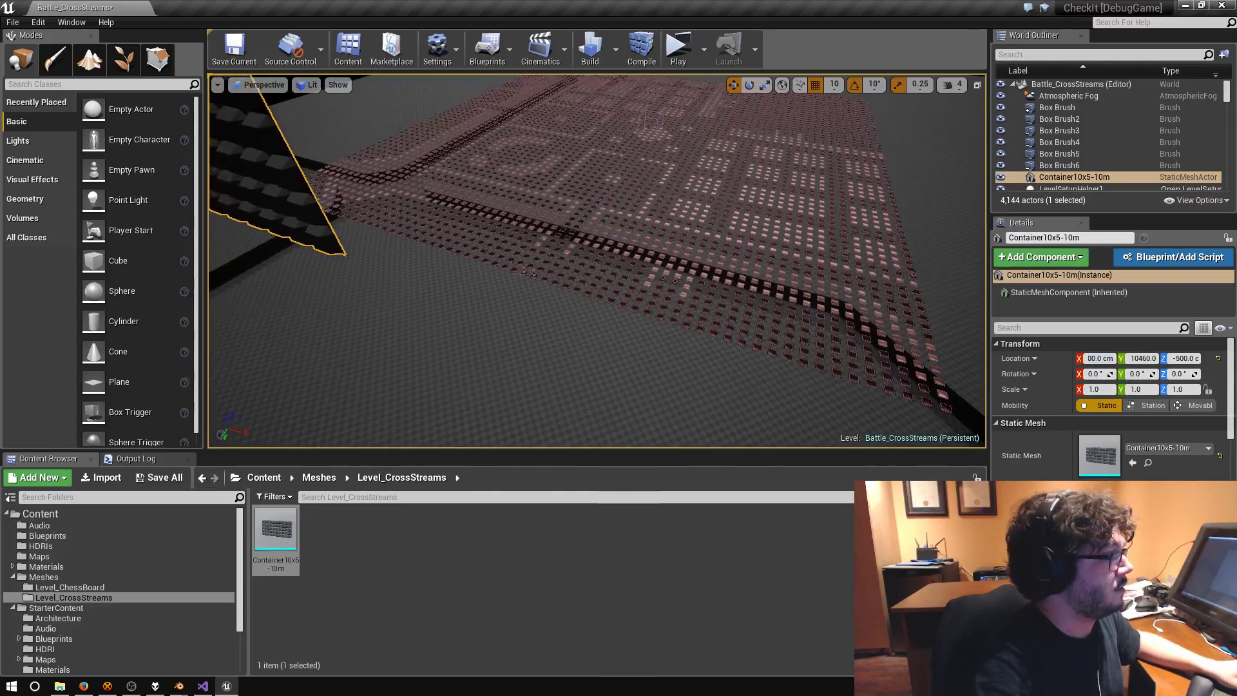
{"action": "key", "text": "f"}
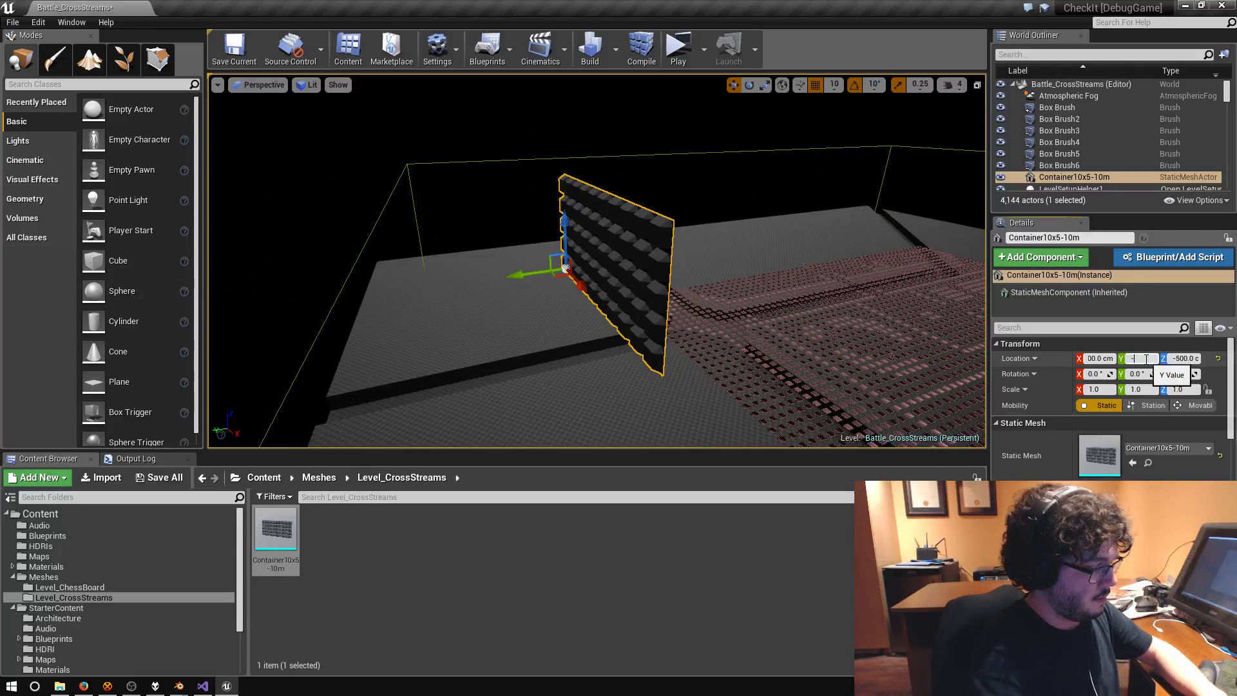
{"action": "key", "text": "Return"}
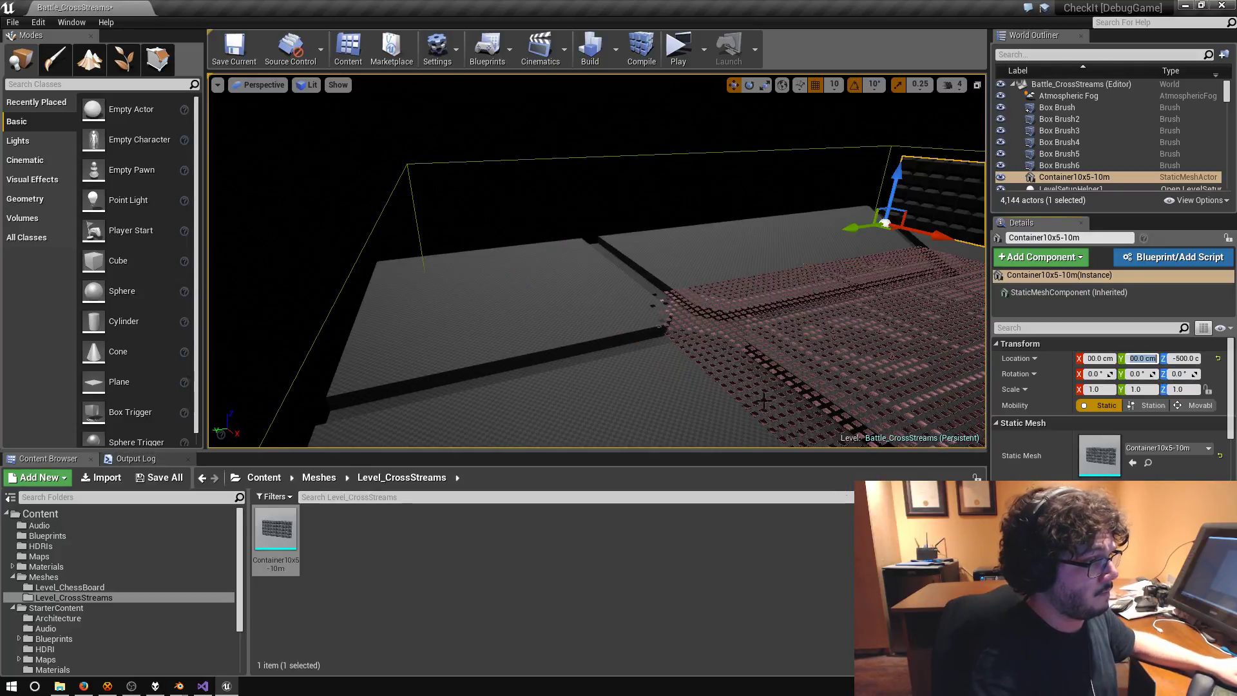
{"action": "type", "text": "0"}
{"action": "key", "text": "Return"}
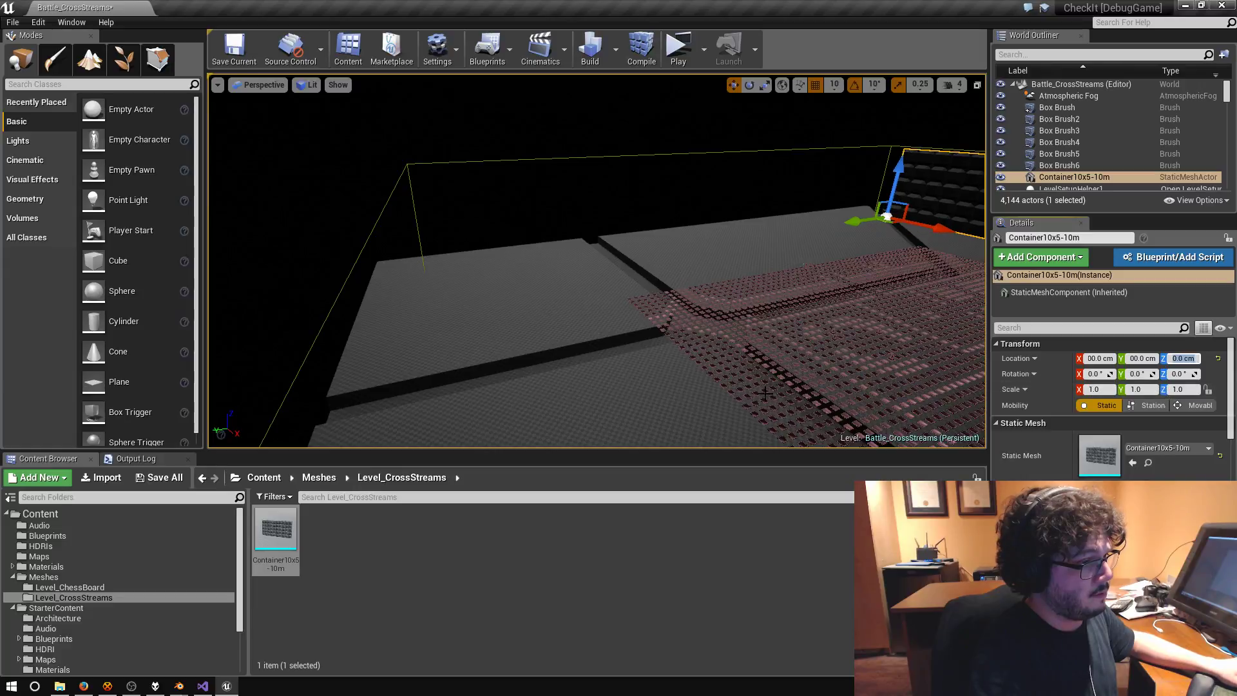
- Alt-drag a duplicate of the wall along X beside the first one
{"action": "right_click_drag", "start_coordinate": [709, 366], "coordinate": [709, 366]}
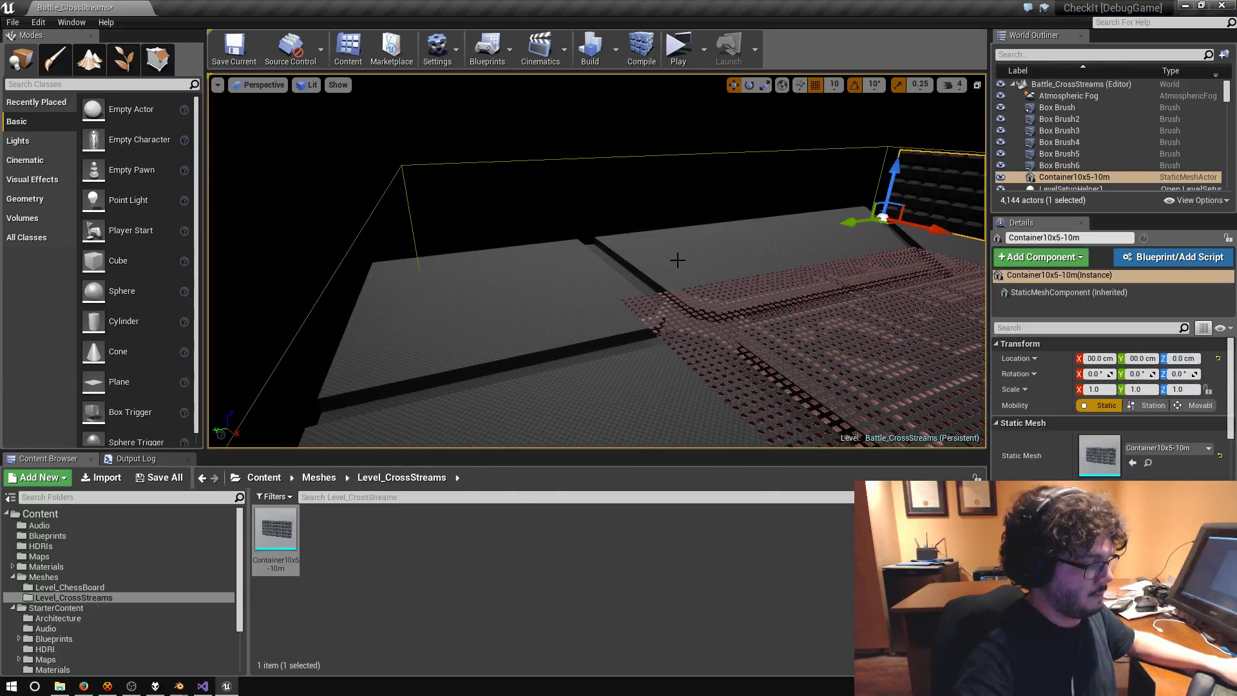
{"action": "right_click_drag", "start_coordinate": [677, 259], "coordinate": [677, 259]}
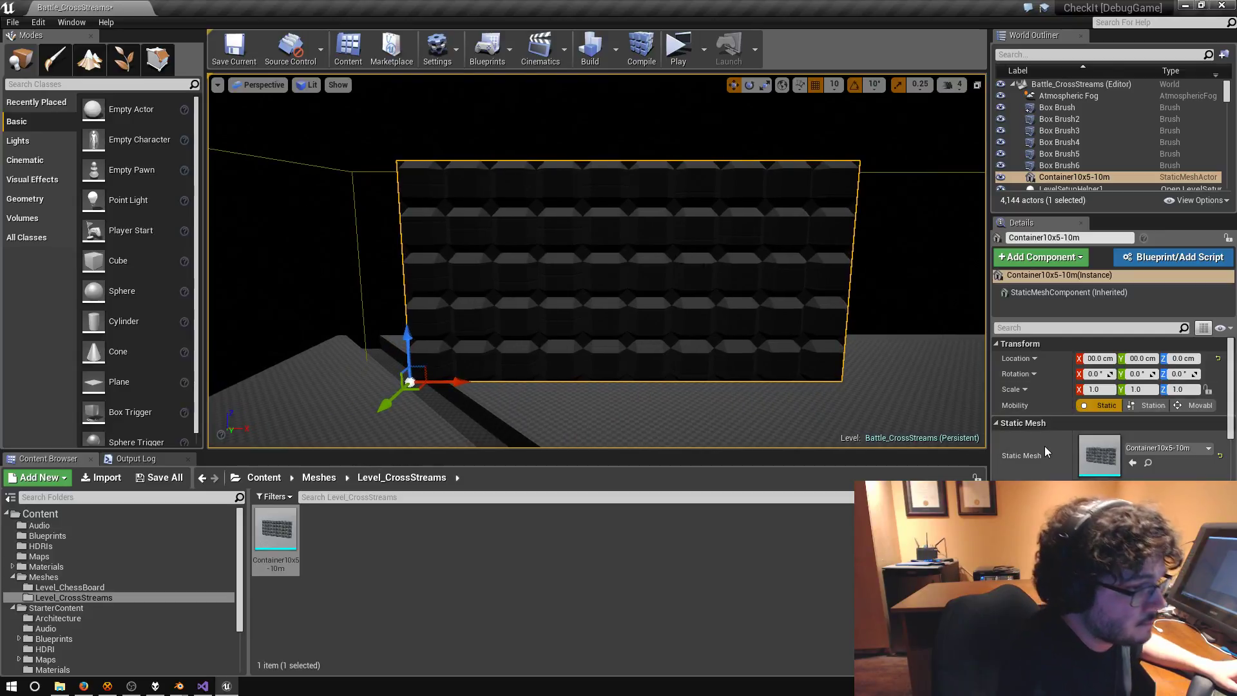
{"action": "scroll", "coordinate": [1045, 445], "scroll_direction": "down", "scroll_amount": 5}
{"action": "scroll", "coordinate": [1045, 450], "scroll_direction": "down", "scroll_amount": 2}
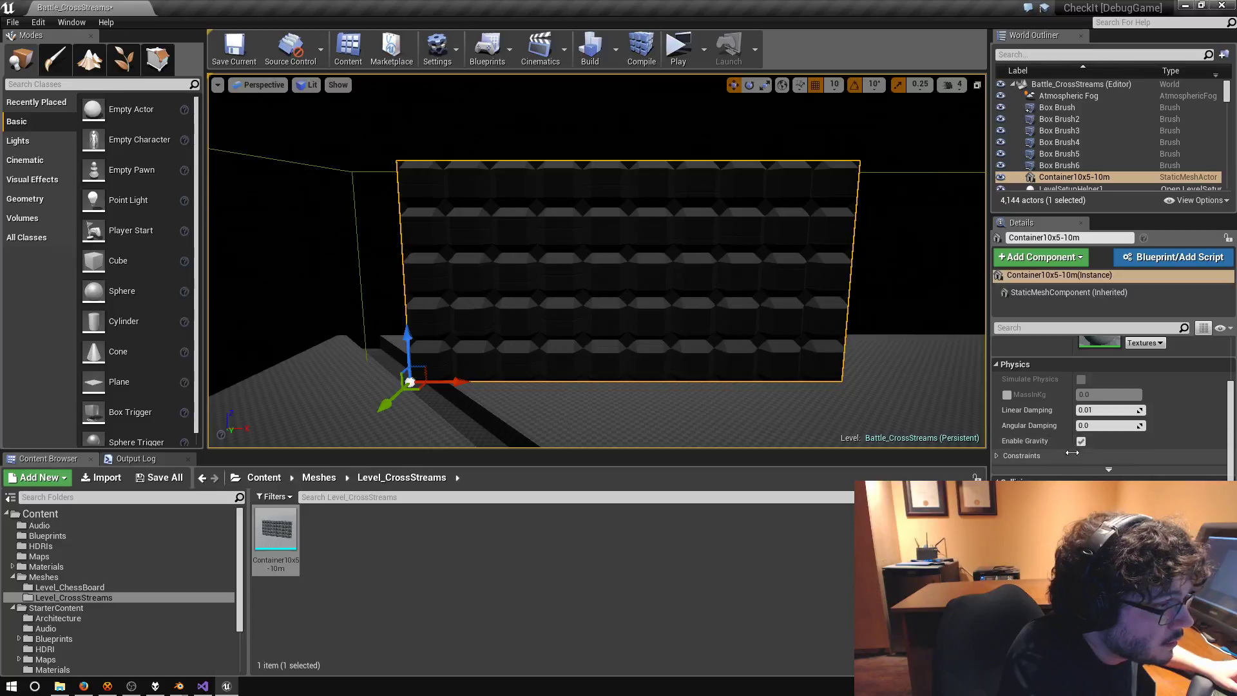
{"action": "scroll", "coordinate": [1046, 438], "scroll_direction": "down", "scroll_amount": 5}
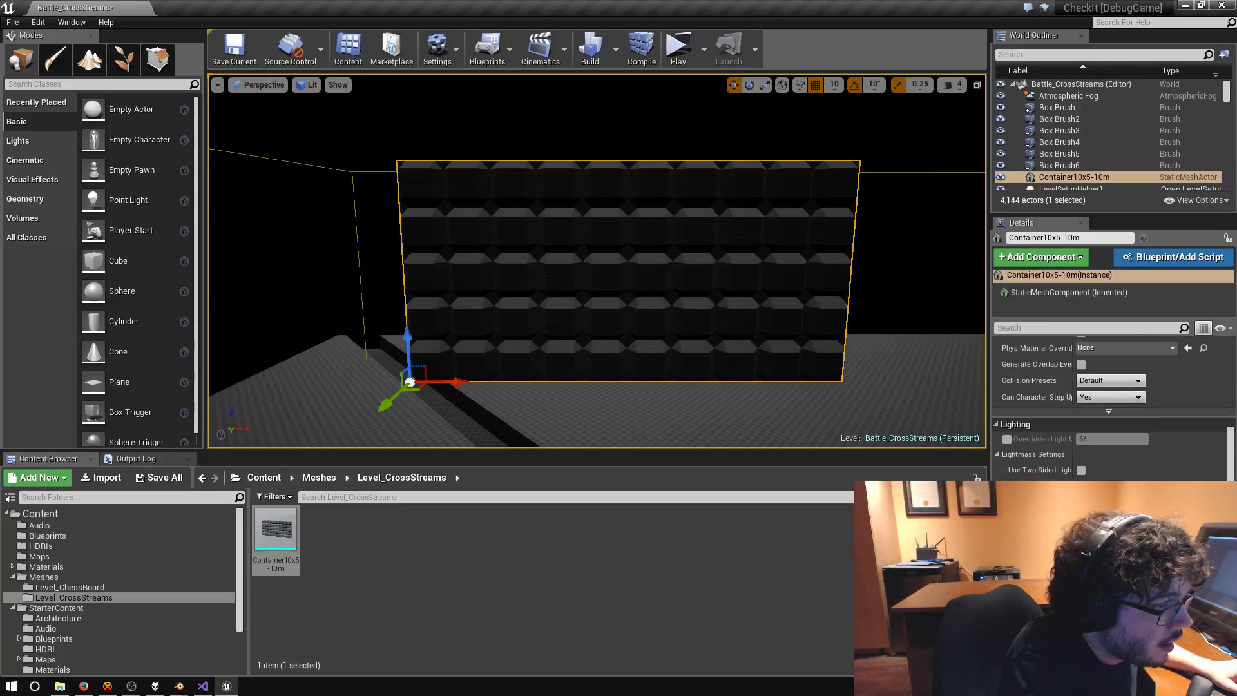
{"action": "scroll", "coordinate": [1047, 413], "scroll_direction": "down", "scroll_amount": 2}
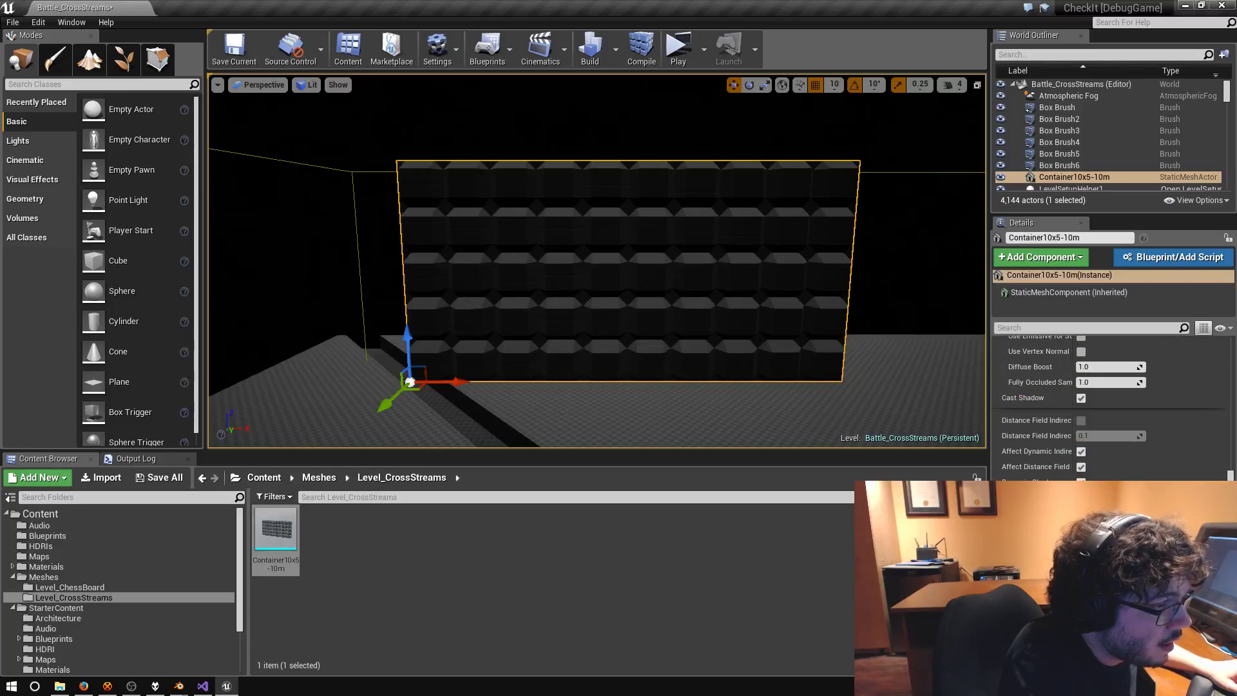
{"action": "right_click_drag", "start_coordinate": [785, 441], "coordinate": [742, 398]}
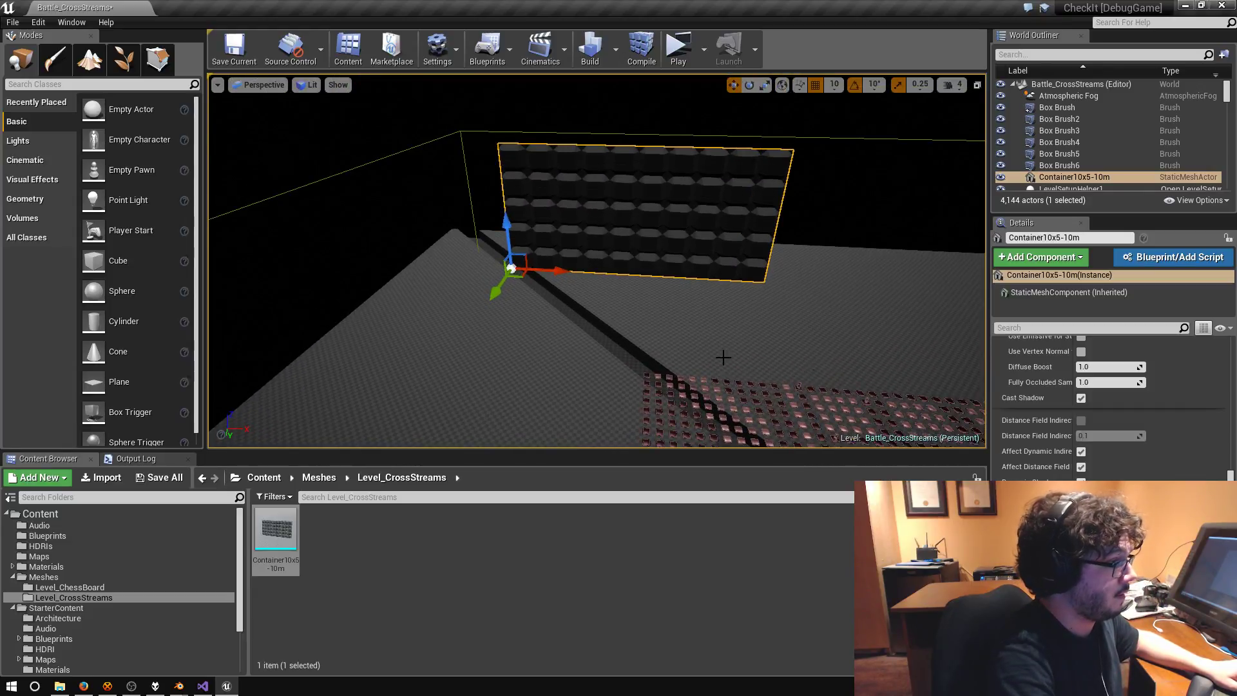
{"action": "right_click_drag", "start_coordinate": [519, 285], "coordinate": [523, 285]}
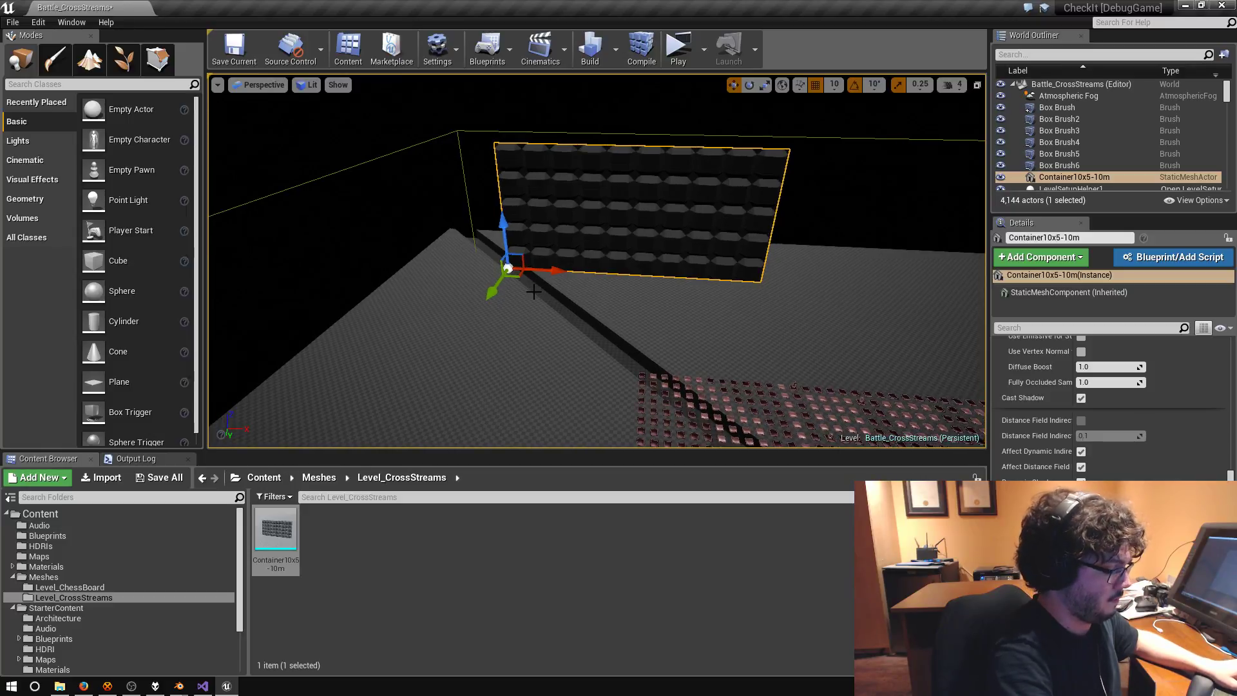
{"action": "left_click_drag", "start_coordinate": [553, 271], "coordinate": [817, 292], "text": "alt"}
- Set the second wall copy's Location X to -5000 so it butts against the first
{"action": "scroll", "coordinate": [1060, 400], "scroll_direction": "up", "scroll_amount": 10}
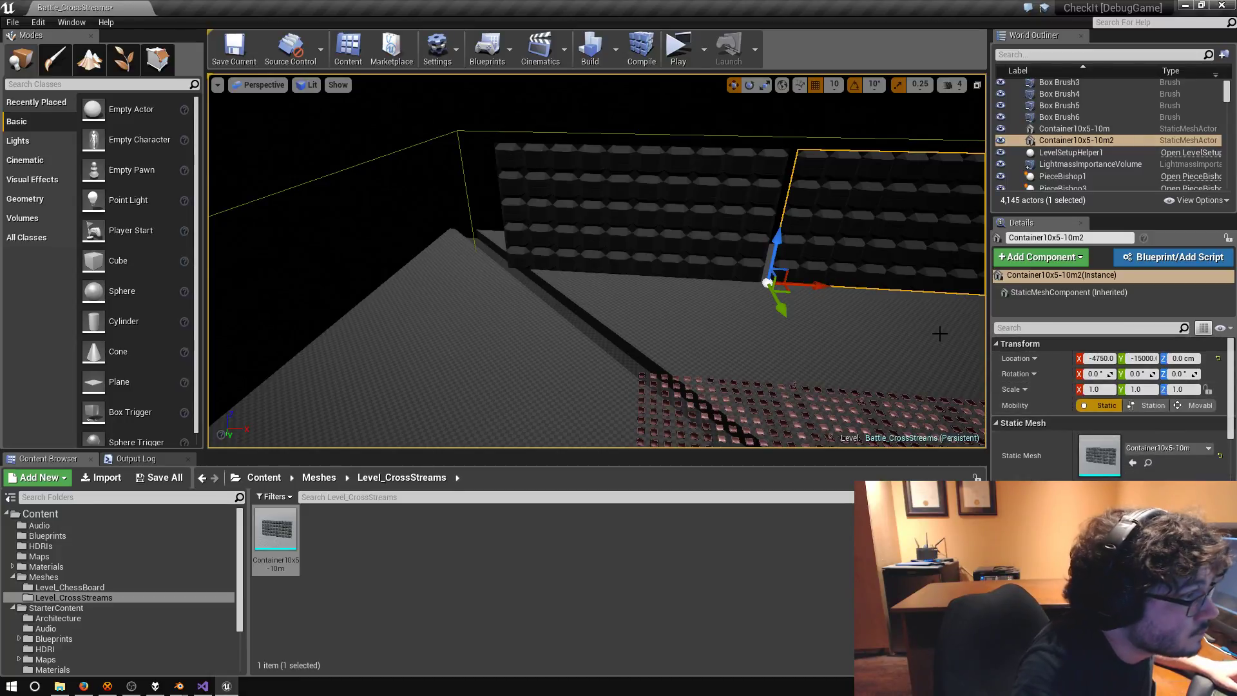
{"action": "key", "text": "f"}
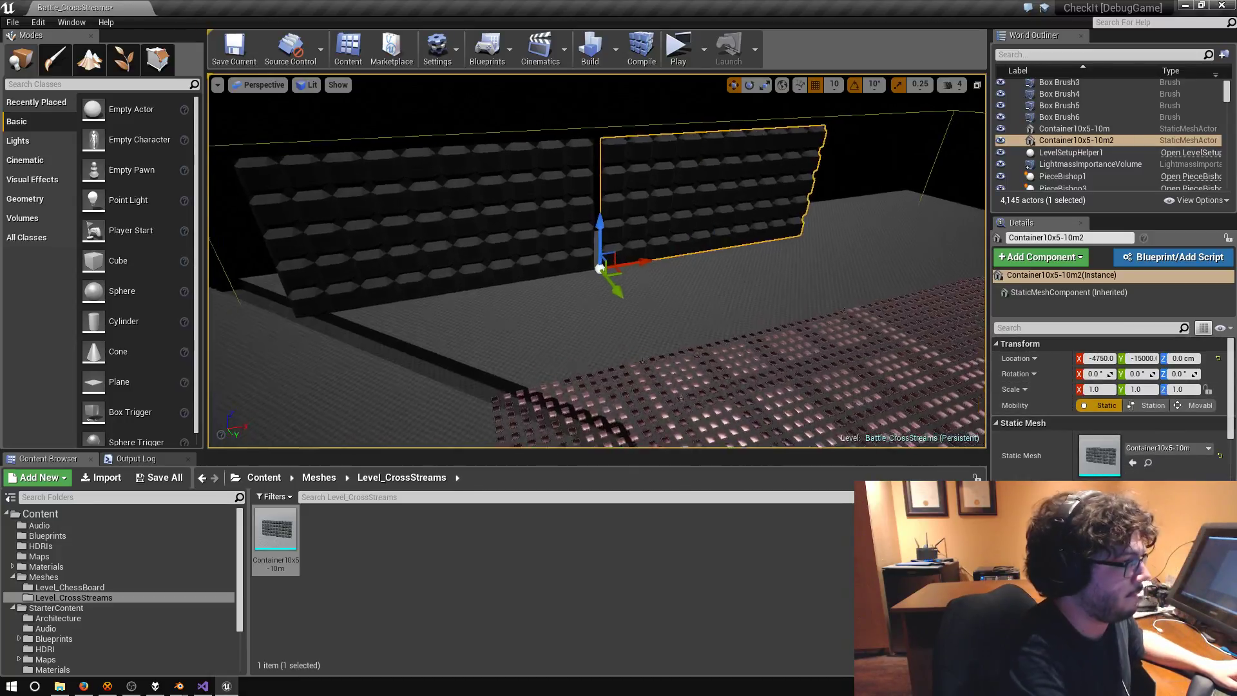
{"action": "scroll", "coordinate": [694, 365], "scroll_direction": "up", "scroll_amount": 6}
{"action": "scroll", "coordinate": [705, 336], "scroll_direction": "up", "scroll_amount": 1}
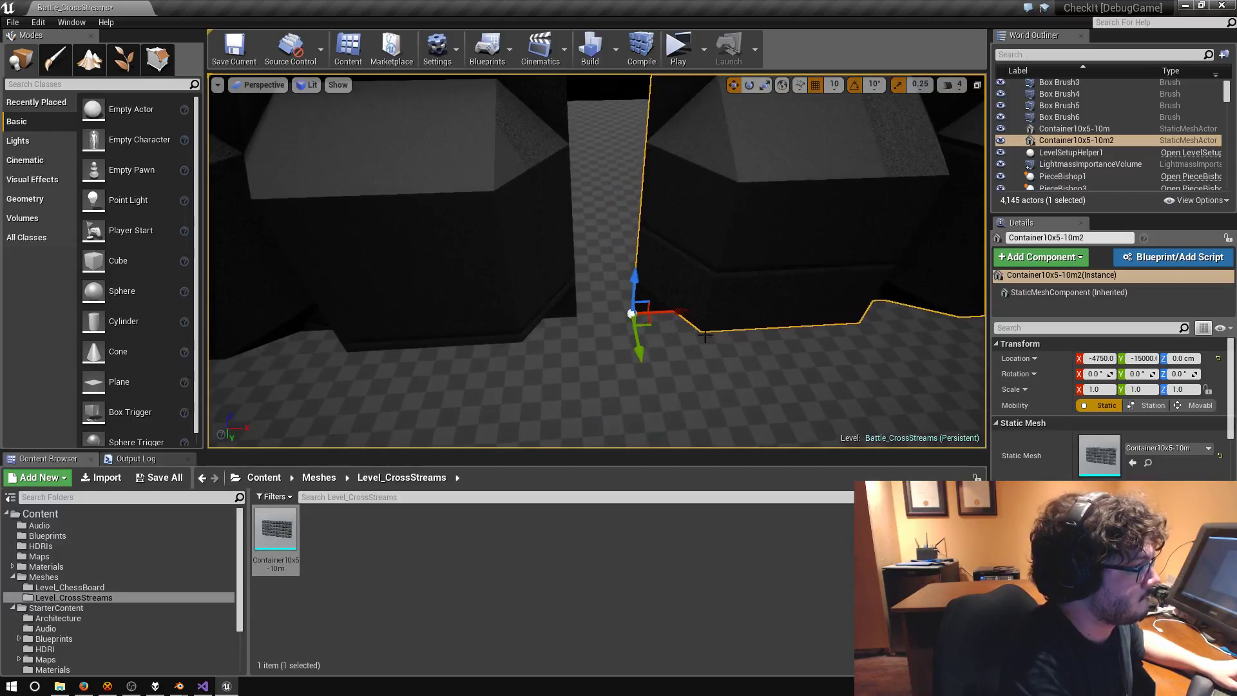
{"action": "left_click_drag", "start_coordinate": [680, 312], "coordinate": [626, 317]}
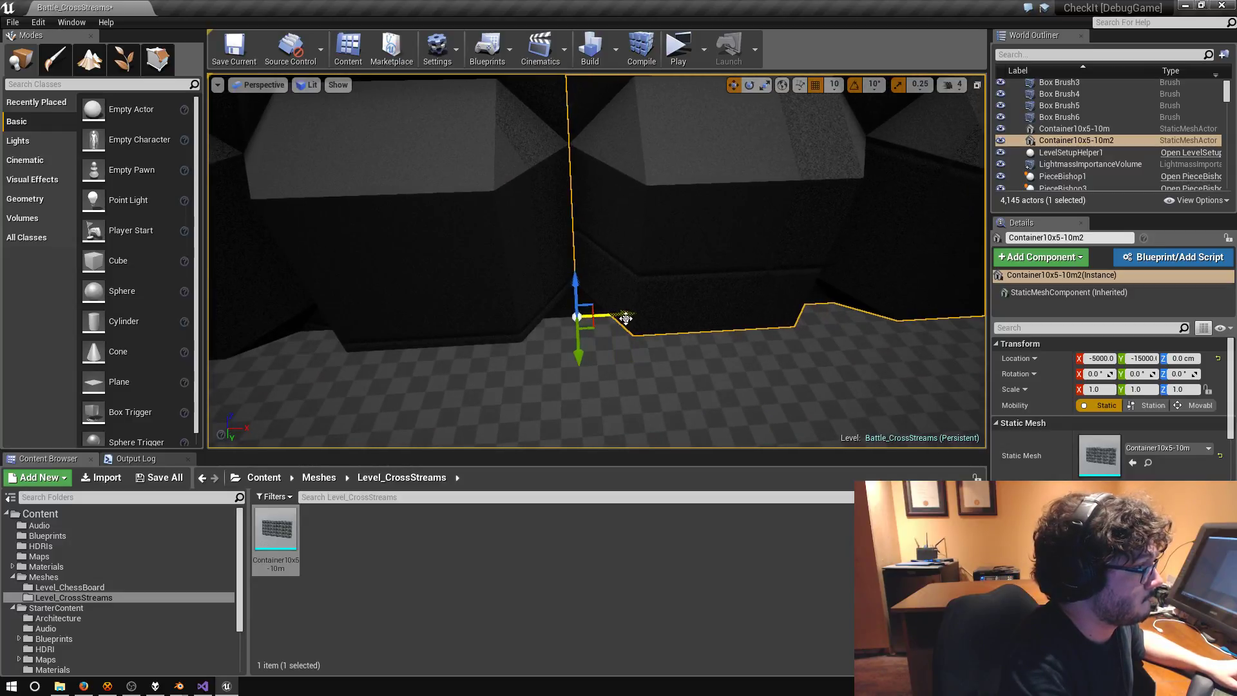
{"action": "right_click_drag", "start_coordinate": [626, 318], "coordinate": [626, 317]}
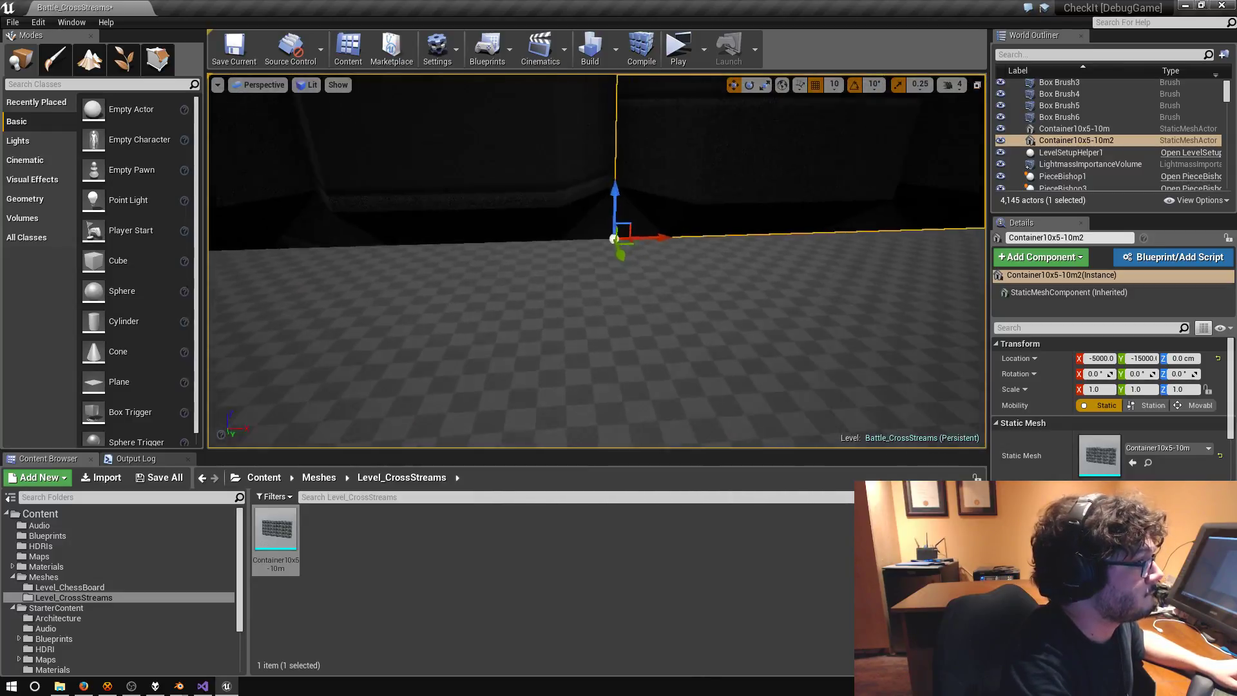
{"action": "right_click_drag", "start_coordinate": [902, 378], "coordinate": [902, 378]}
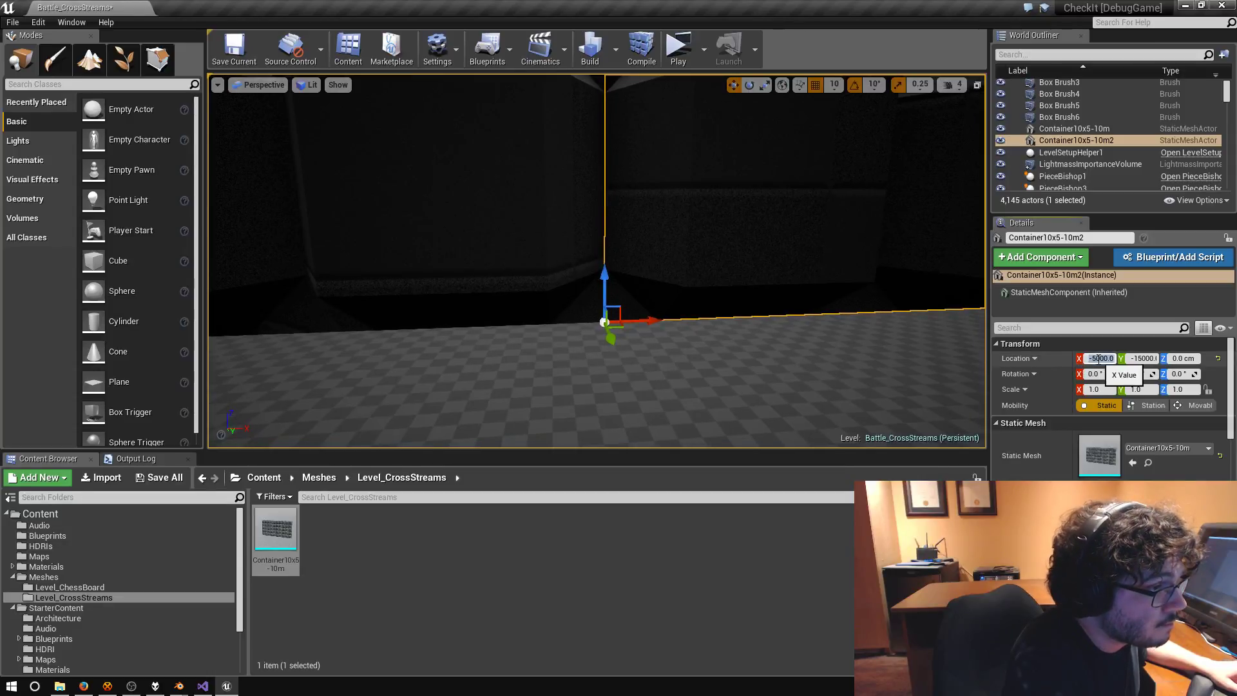
{"action": "key", "text": "Return"}
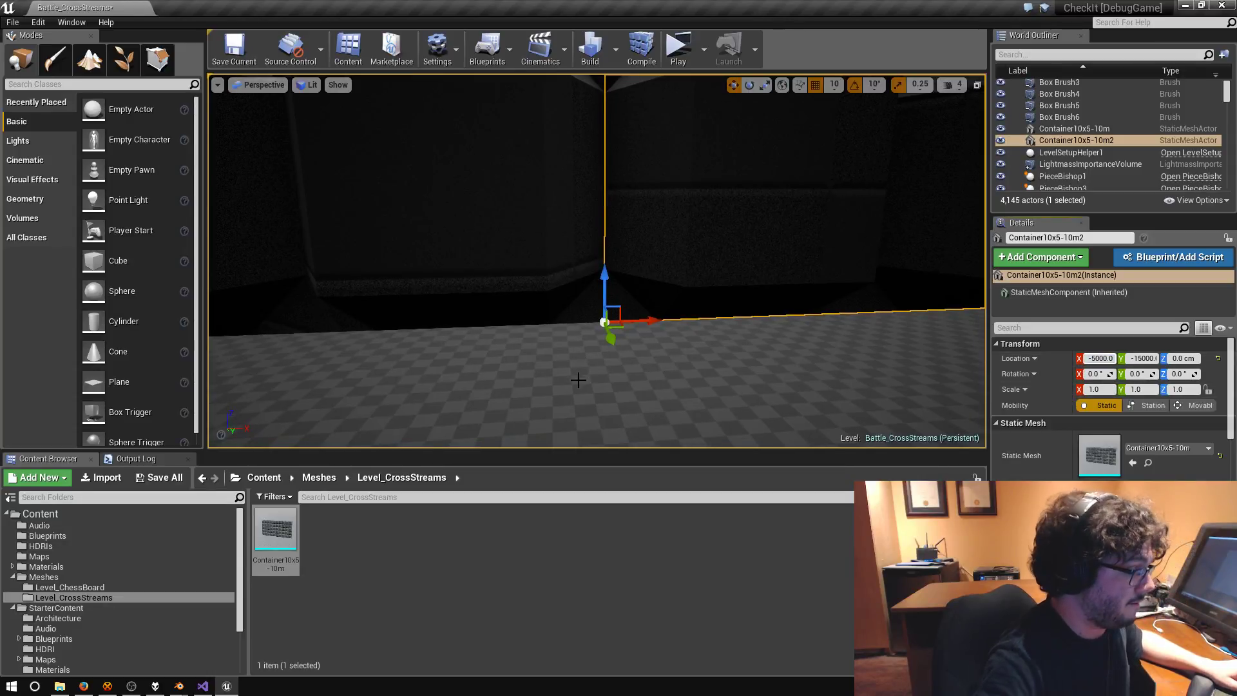
- Alt-drag a third wall copy along X and set its X to 5000
{"action": "right_click_drag", "start_coordinate": [644, 258], "coordinate": [644, 257]}
{"action": "right_click_drag", "start_coordinate": [540, 306], "coordinate": [539, 306]}
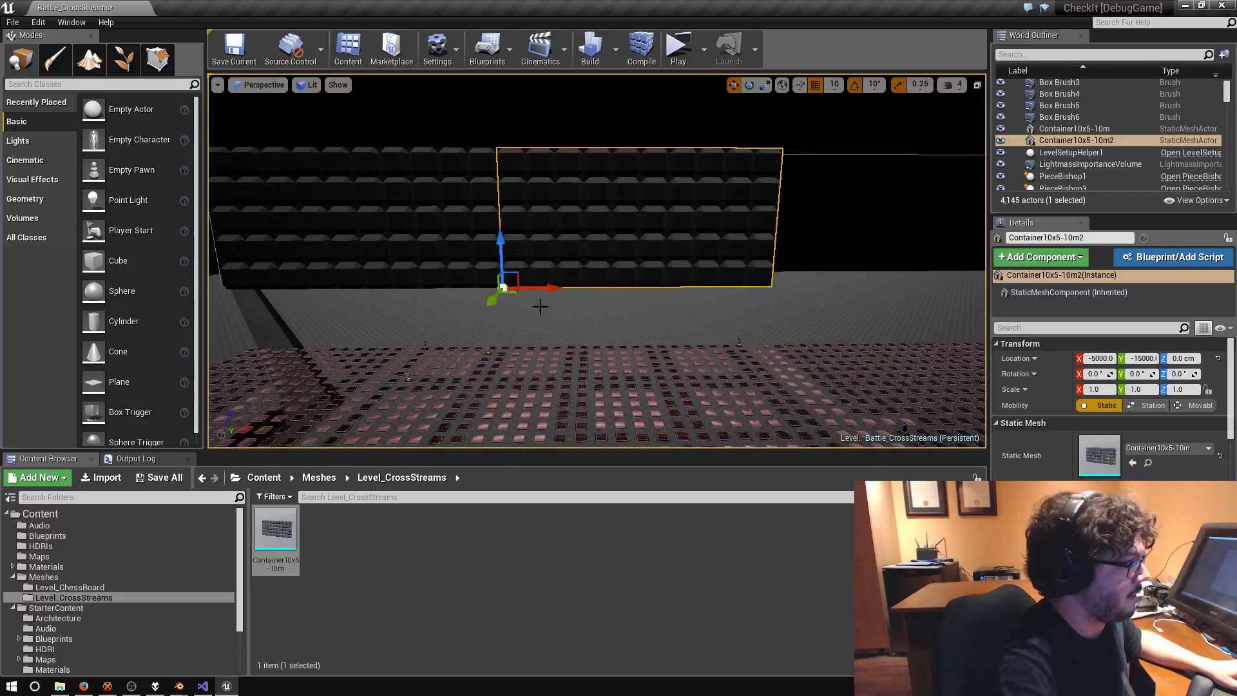
{"action": "left_click_drag", "start_coordinate": [554, 287], "coordinate": [769, 298], "text": "alt"}
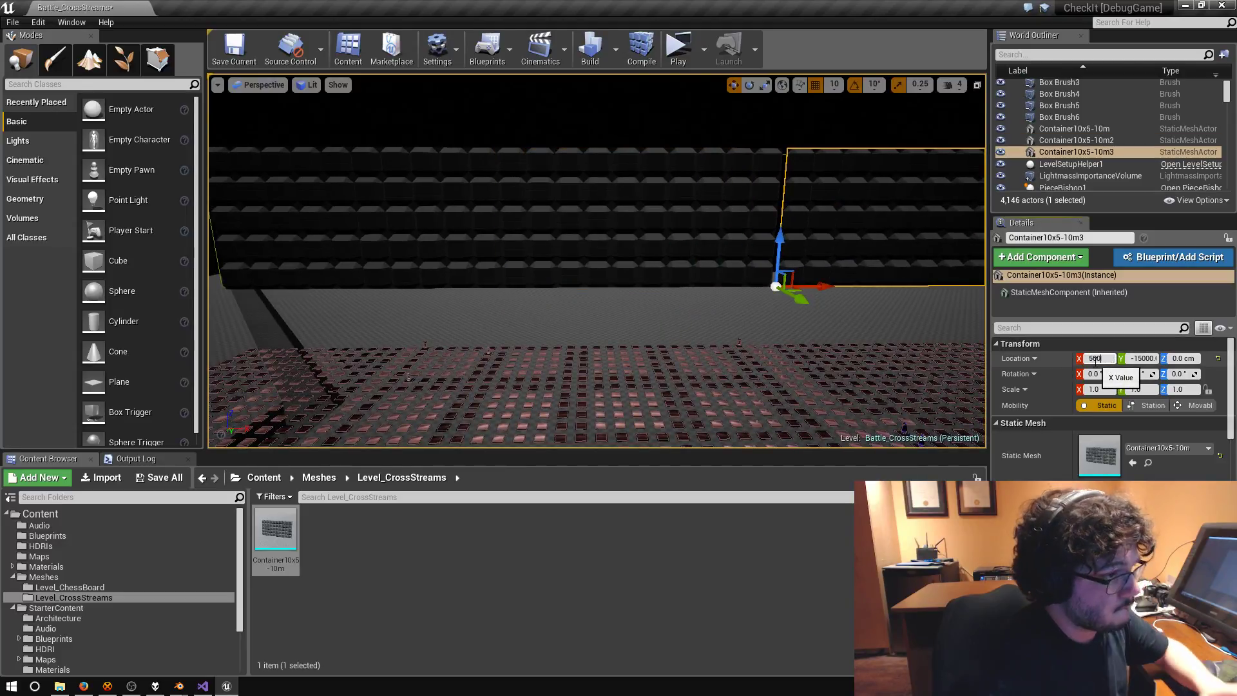
{"action": "type", "text": "0"}
{"action": "right_click_drag", "start_coordinate": [846, 341], "coordinate": [846, 342]}
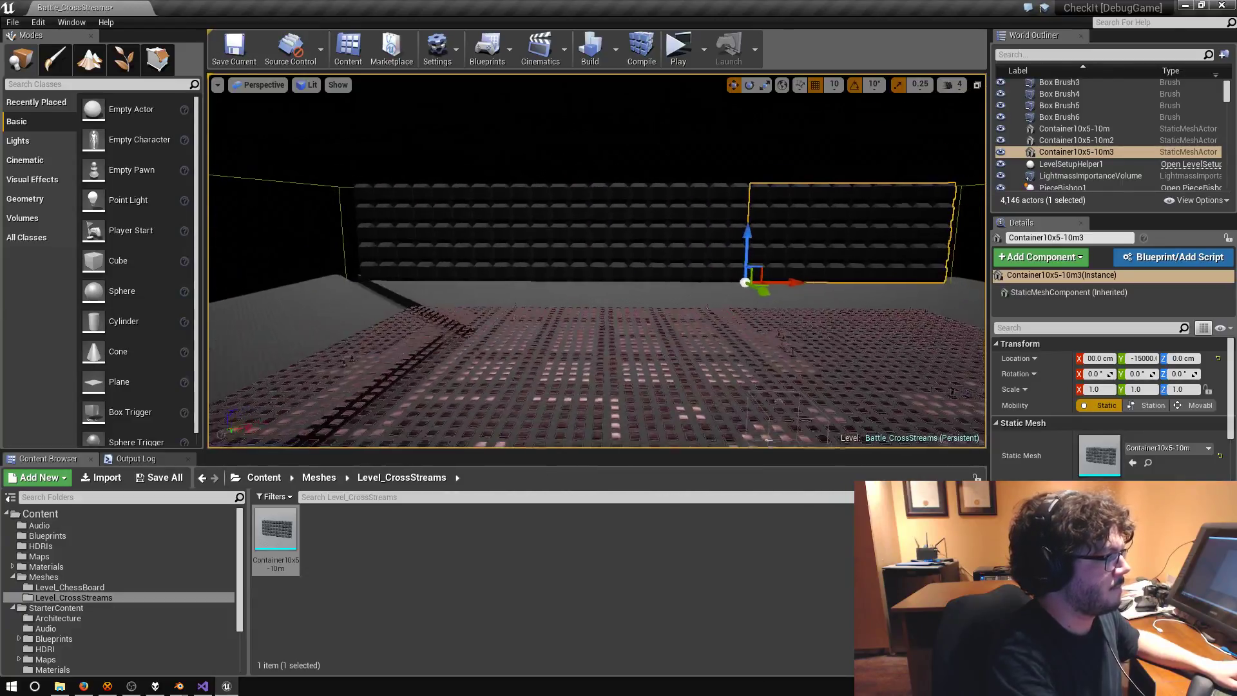
- Duplicate the three-panel row upward and set the new row's Z location to 5000
{"action": "right_click", "coordinate": [492, 232]}
{"action": "left_click", "coordinate": [663, 229]}
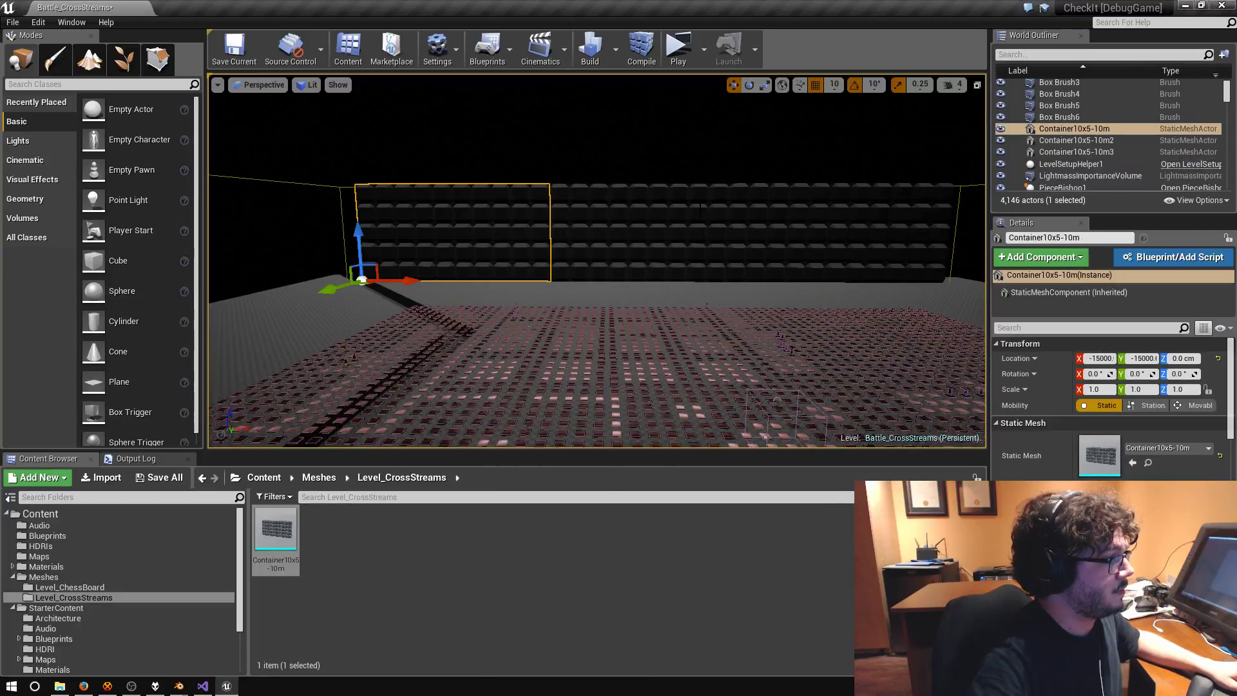
{"action": "left_click", "coordinate": [653, 223], "text": "ctrl"}
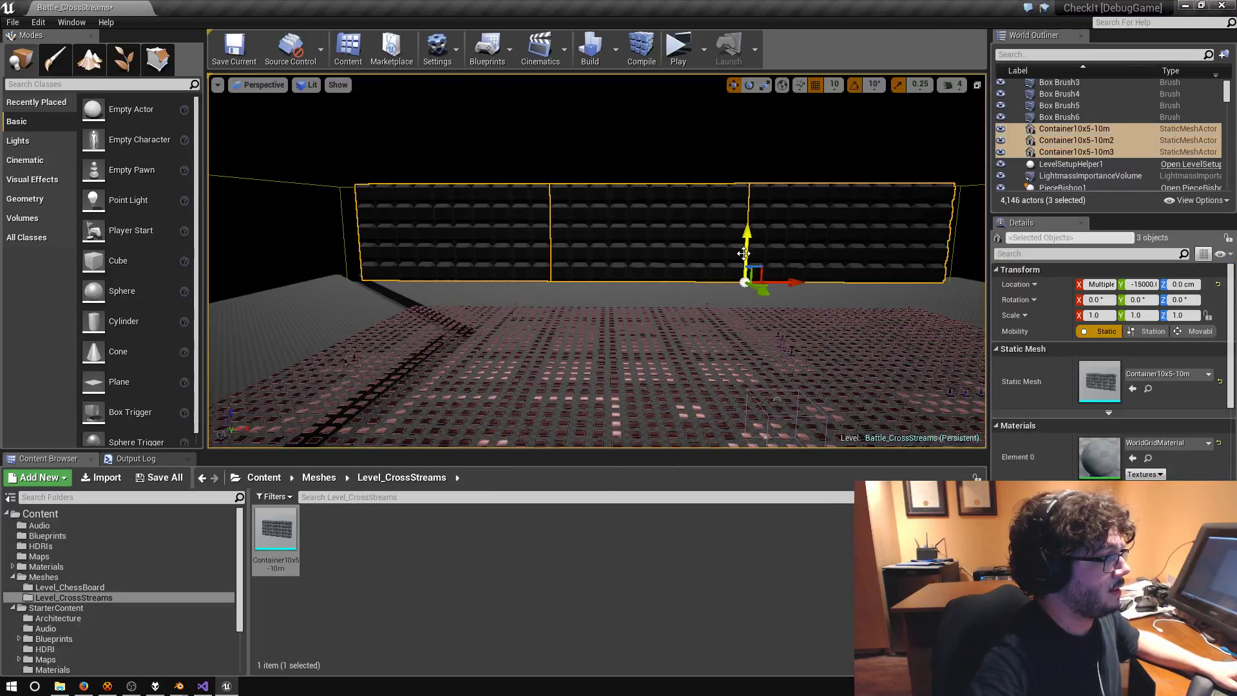
{"action": "left_click_drag", "start_coordinate": [744, 243], "coordinate": [726, 131], "text": "alt"}
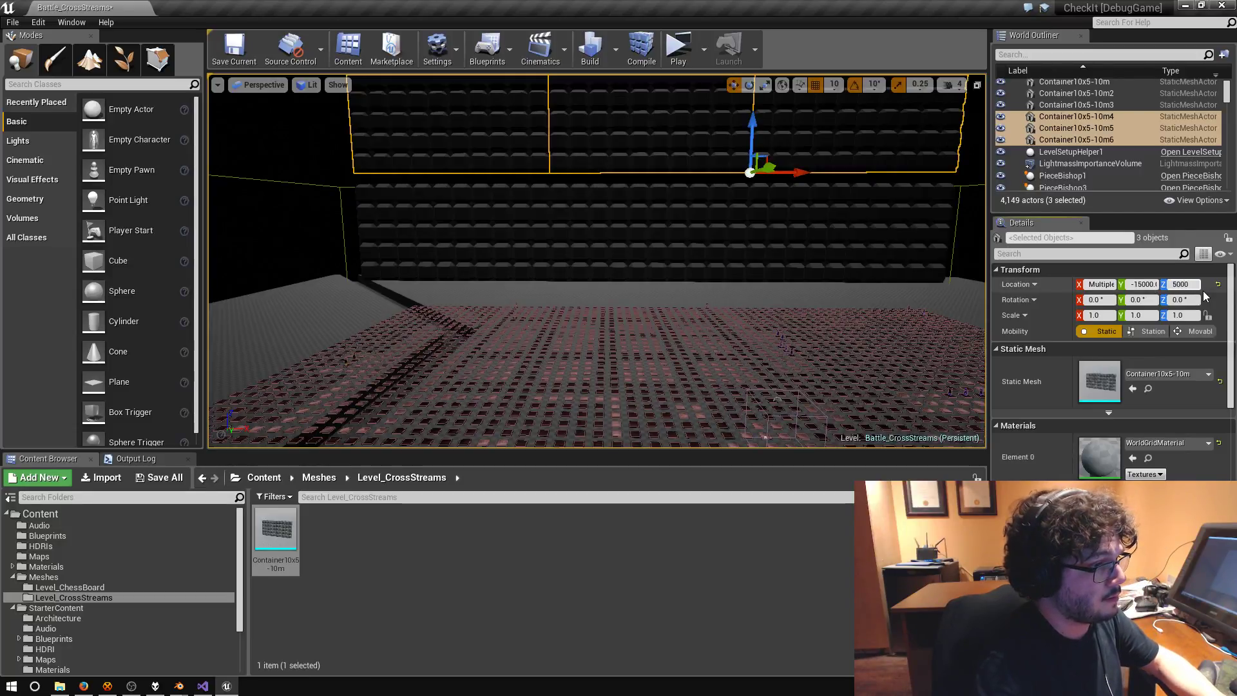
{"action": "key", "text": "Return"}
- Duplicate the six panels upward as another tier and set the top row's Z to 10000
{"action": "right_click_drag", "start_coordinate": [623, 433], "coordinate": [537, 443]}
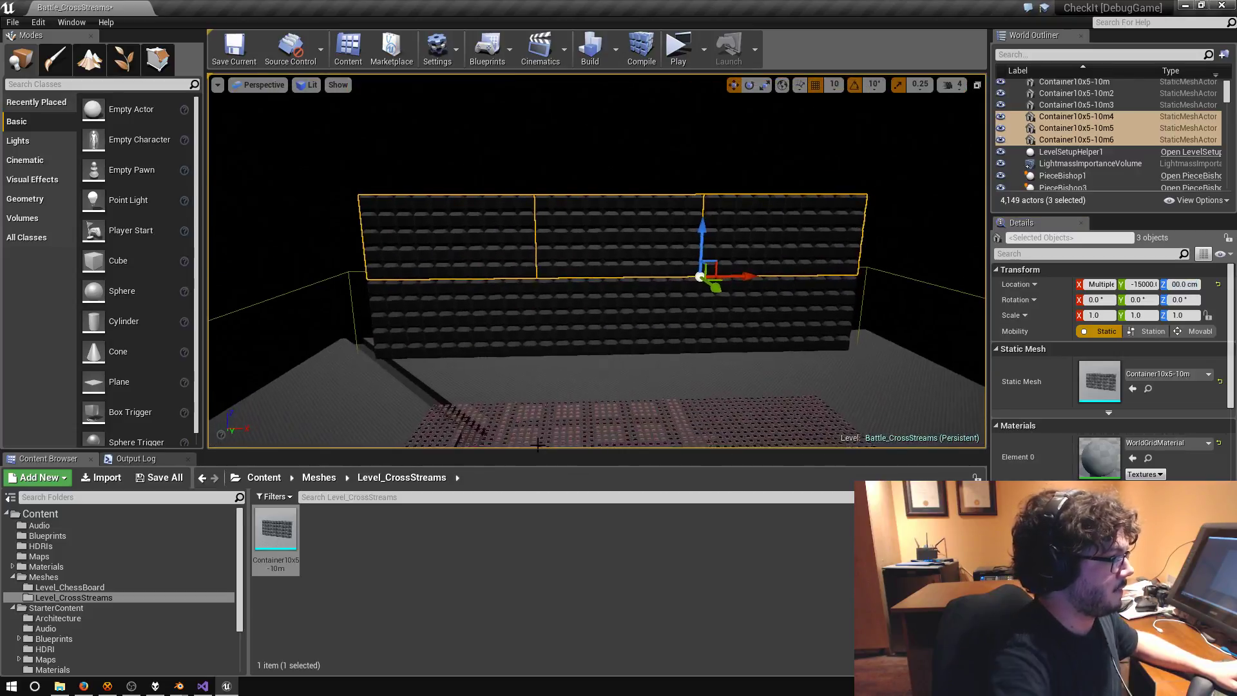
{"action": "left_click", "coordinate": [451, 319]}
{"action": "left_click", "coordinate": [618, 316], "text": "ctrl"}
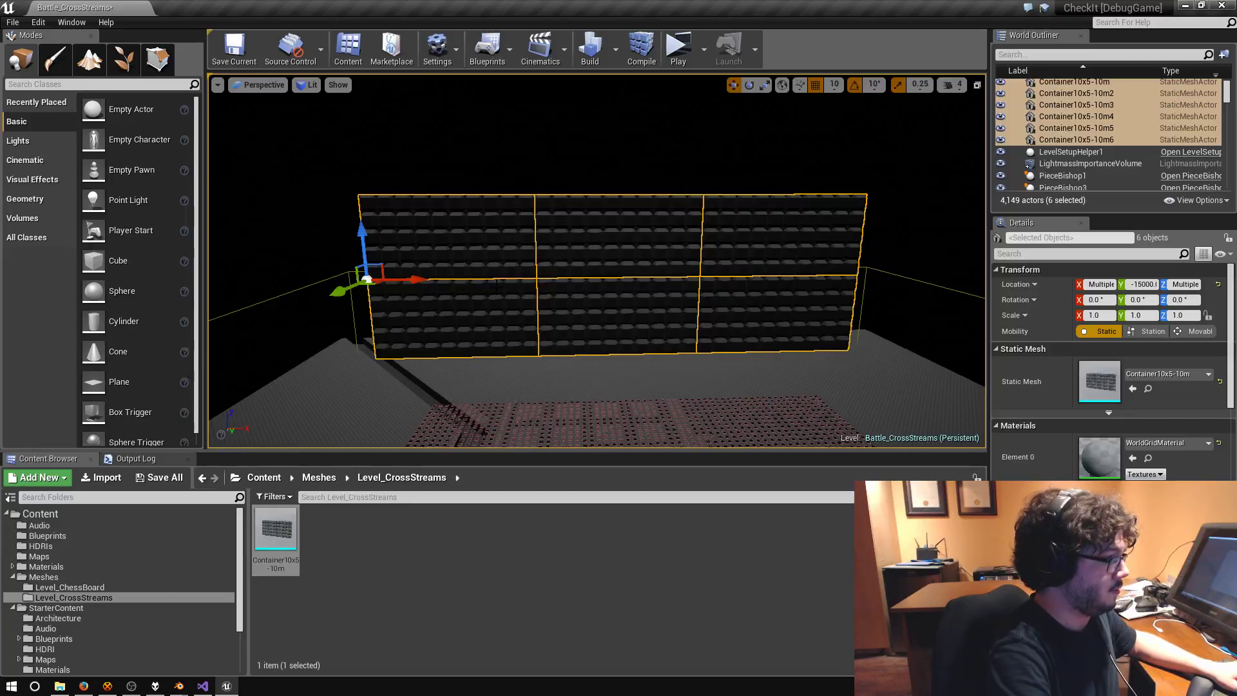
{"action": "left_click_drag", "start_coordinate": [368, 232], "coordinate": [368, 112], "text": "alt"}
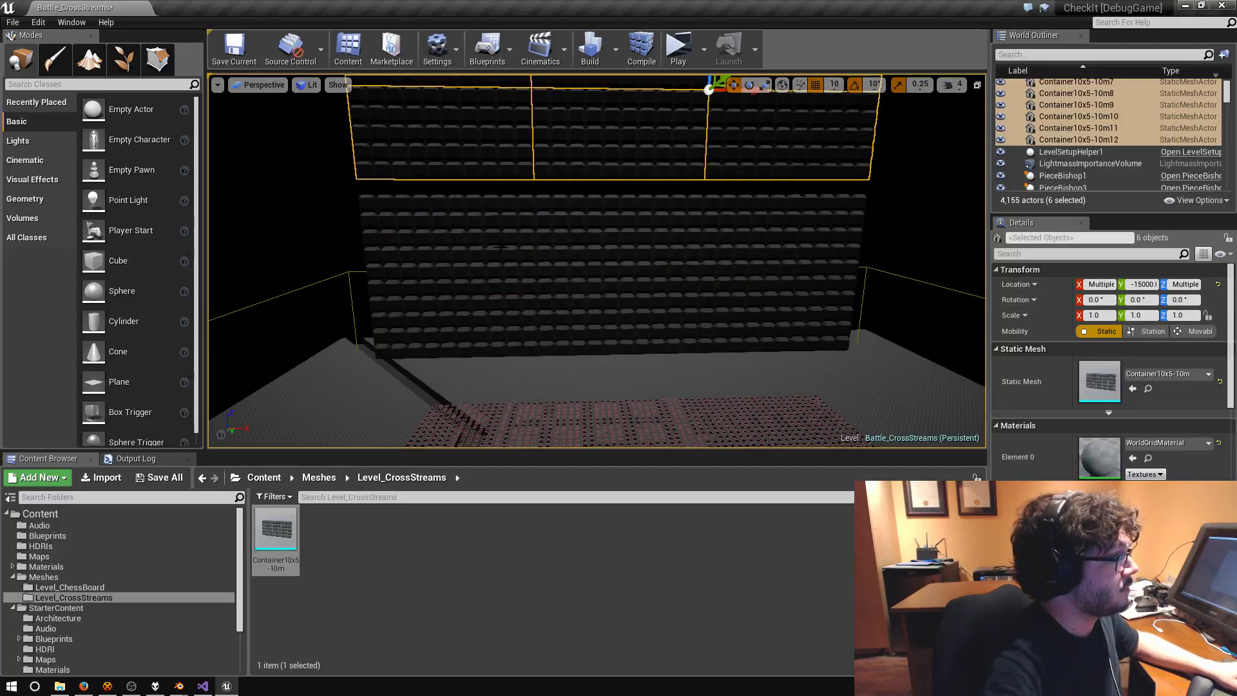
{"action": "right_click", "coordinate": [455, 164]}
{"action": "left_click", "coordinate": [455, 164]}
{"action": "left_click", "coordinate": [644, 148]}
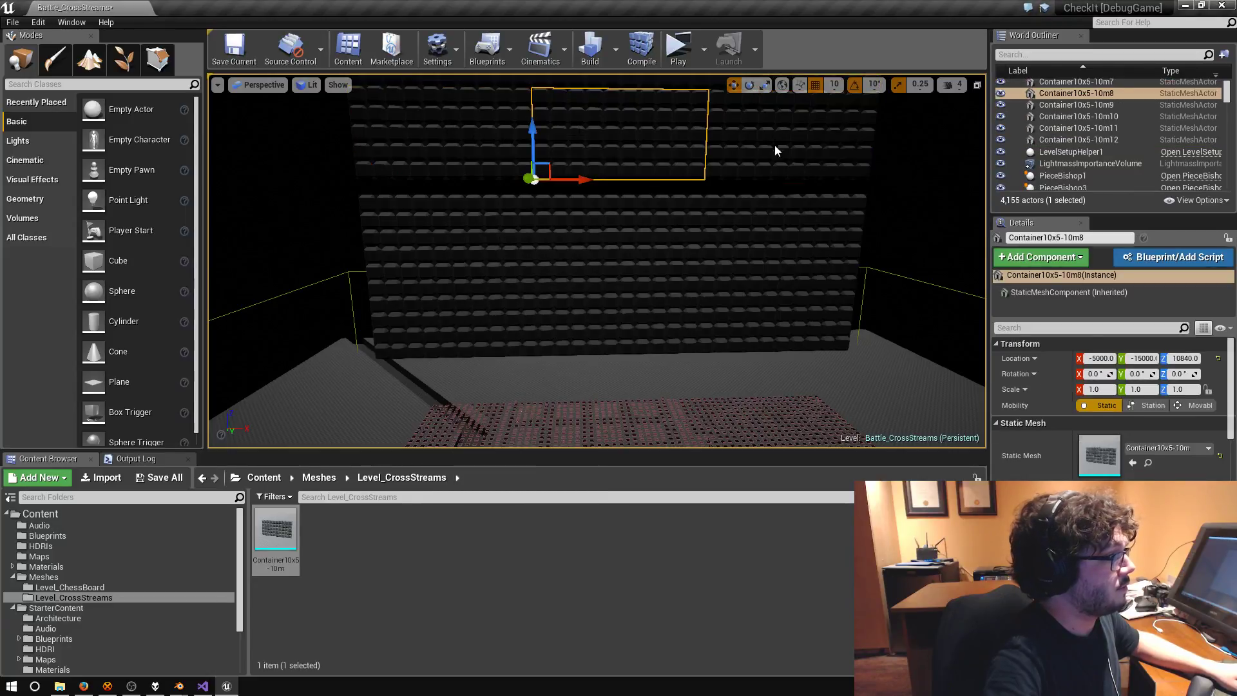
{"action": "left_click", "coordinate": [779, 152], "text": "ctrl"}
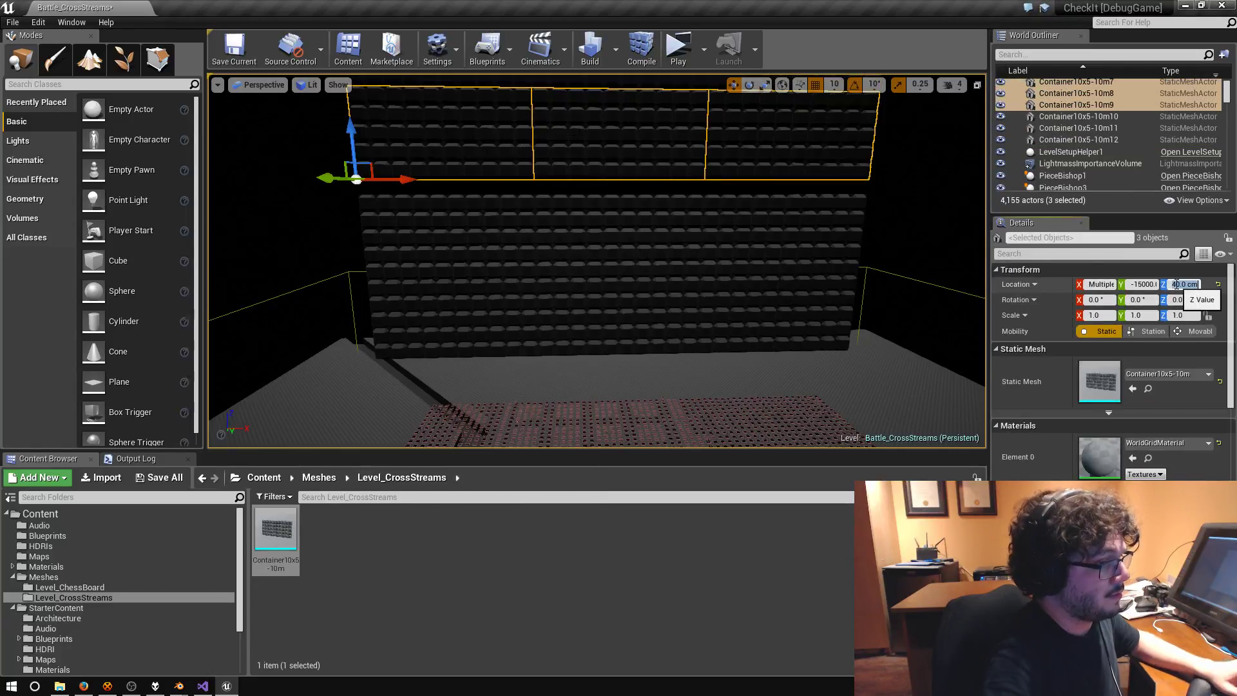
{"action": "key", "text": "Return"}
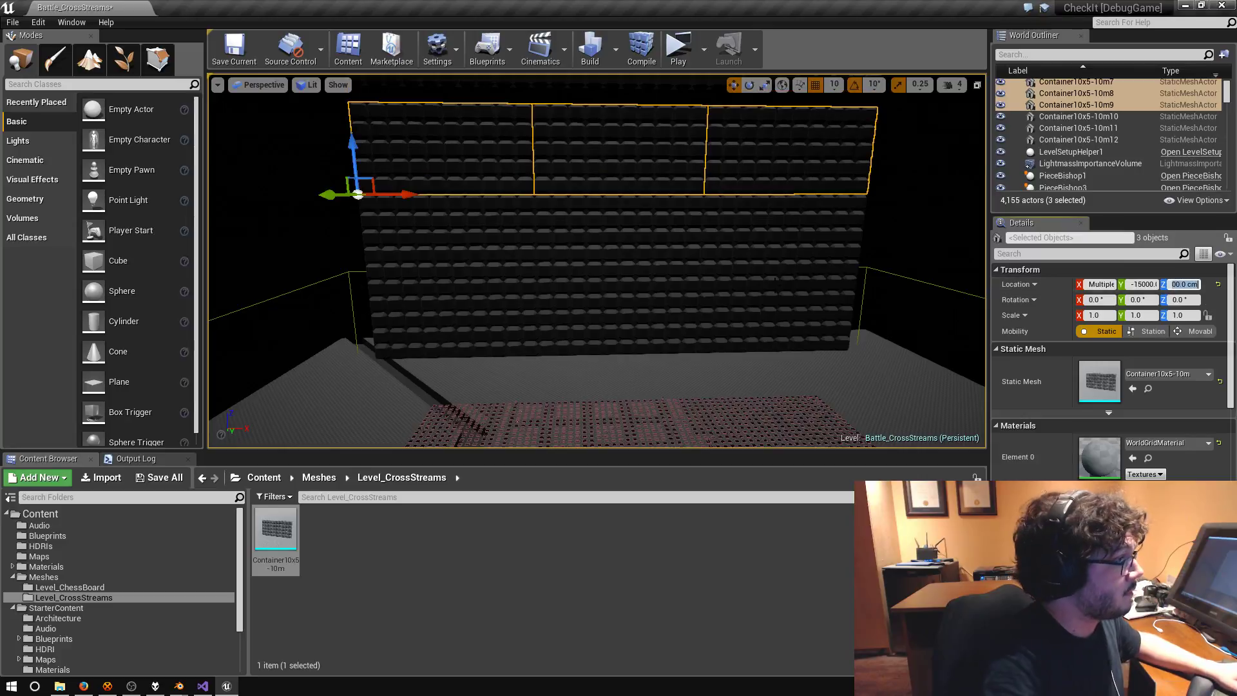
- Select Container10x5-10m10 through 10m12 and raise them to Z 15000
{"action": "left_click", "coordinate": [1078, 116]}
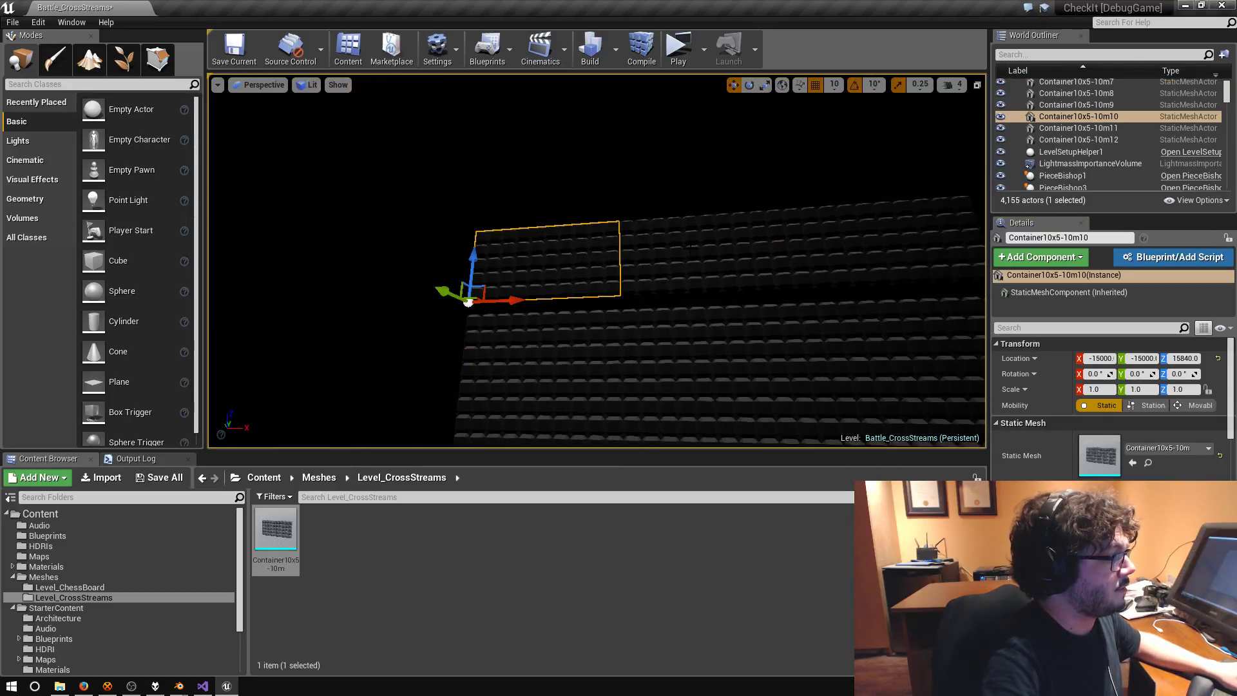
{"action": "left_click", "coordinate": [1078, 139], "text": "shift"}
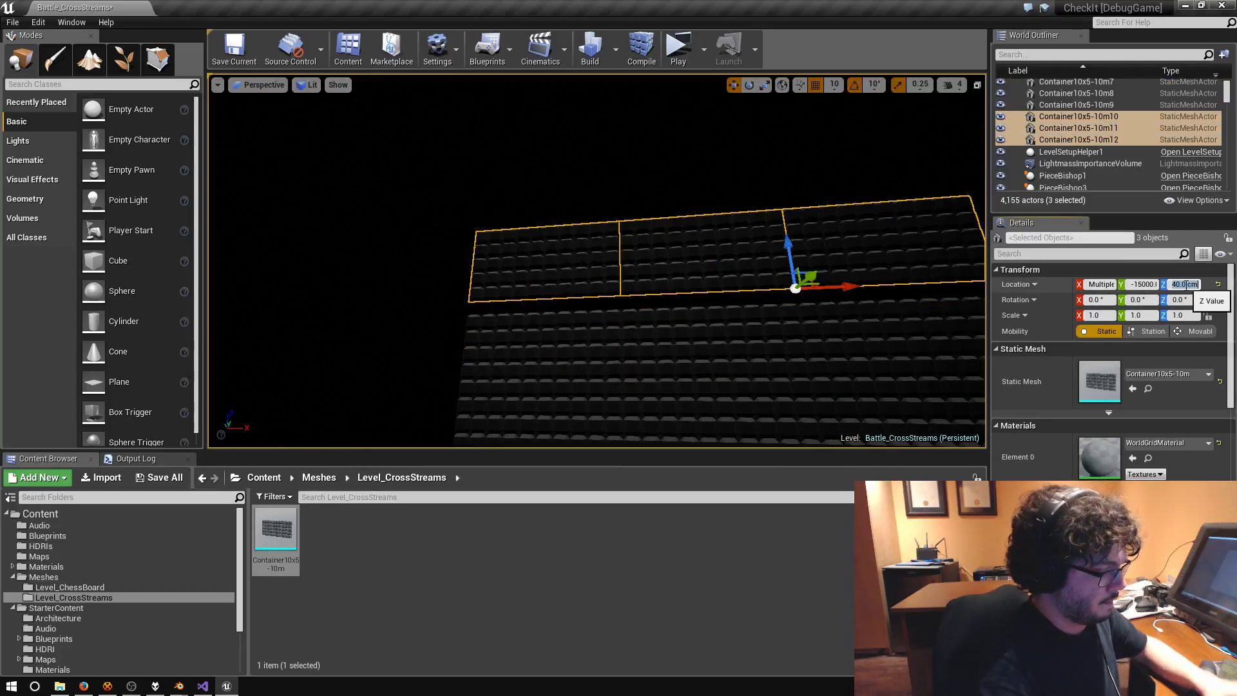
{"action": "key", "text": "Return"}
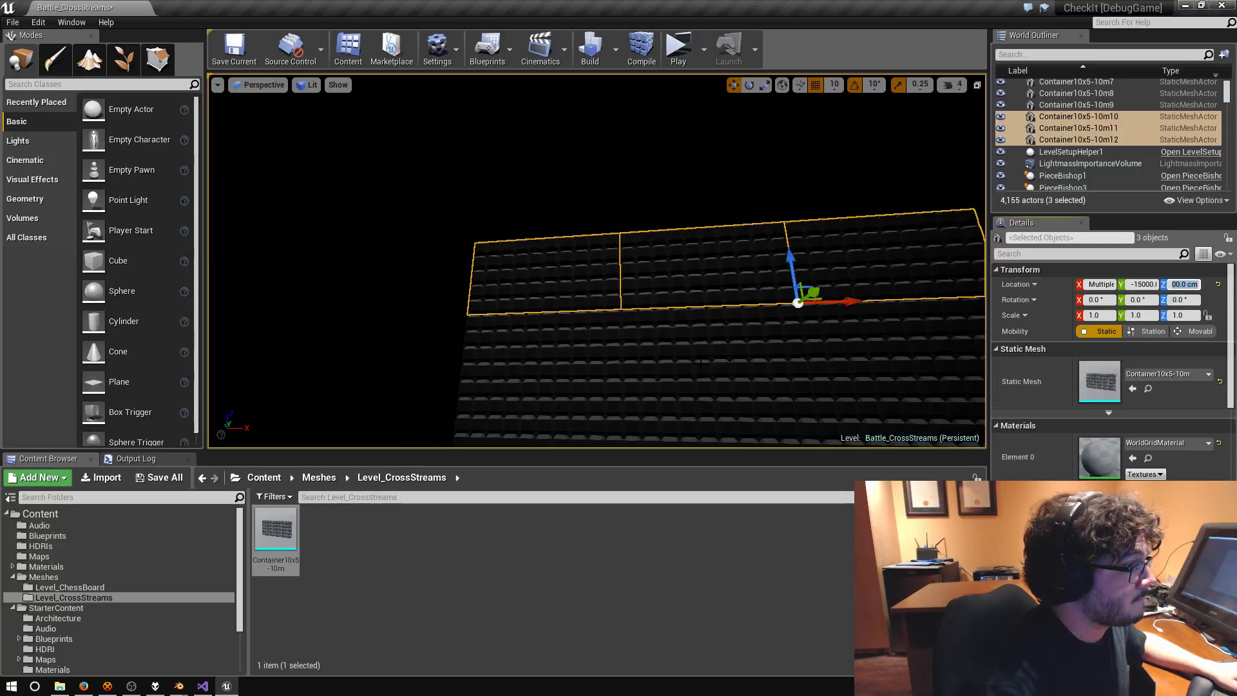
{"action": "right_click_drag", "start_coordinate": [597, 261], "coordinate": [711, 224]}
{"action": "mouse_move", "coordinate": [645, 193]}
{"action": "right_mouse_down"}
{"action": "mouse_move", "coordinate": [670, 197]}
{"action": "mouse_move", "coordinate": [641, 197]}
{"action": "right_mouse_up"}
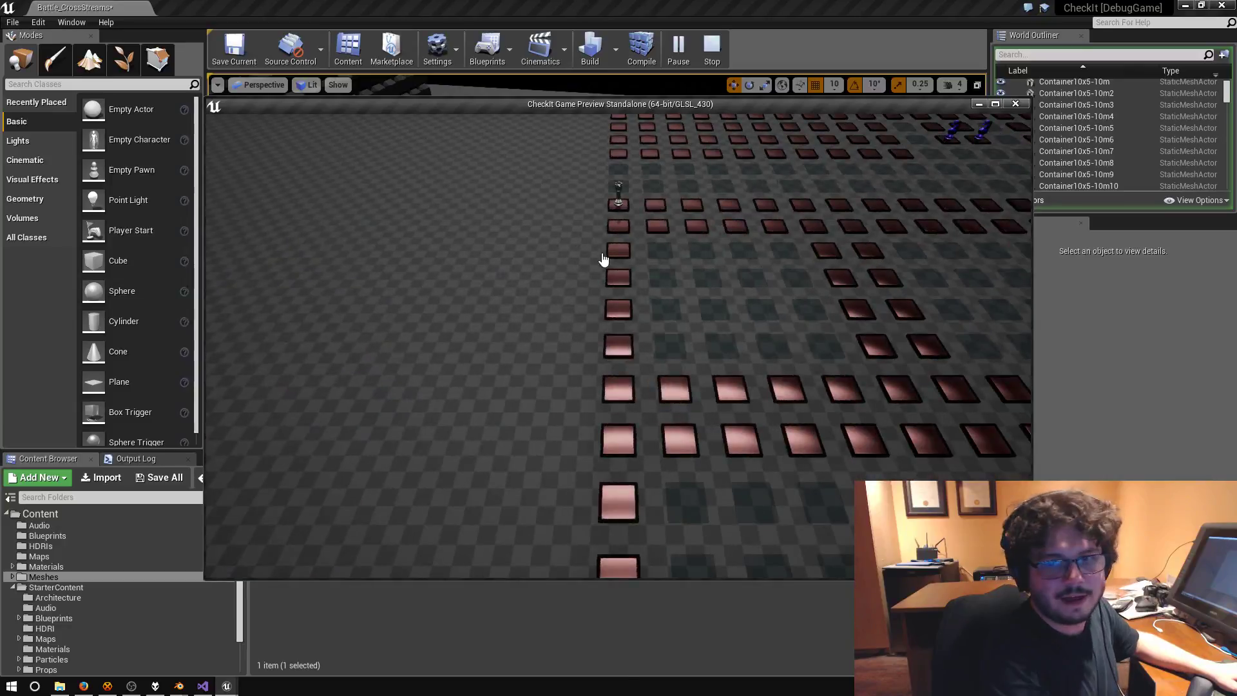
{"action": "key", "text": "Escape"}
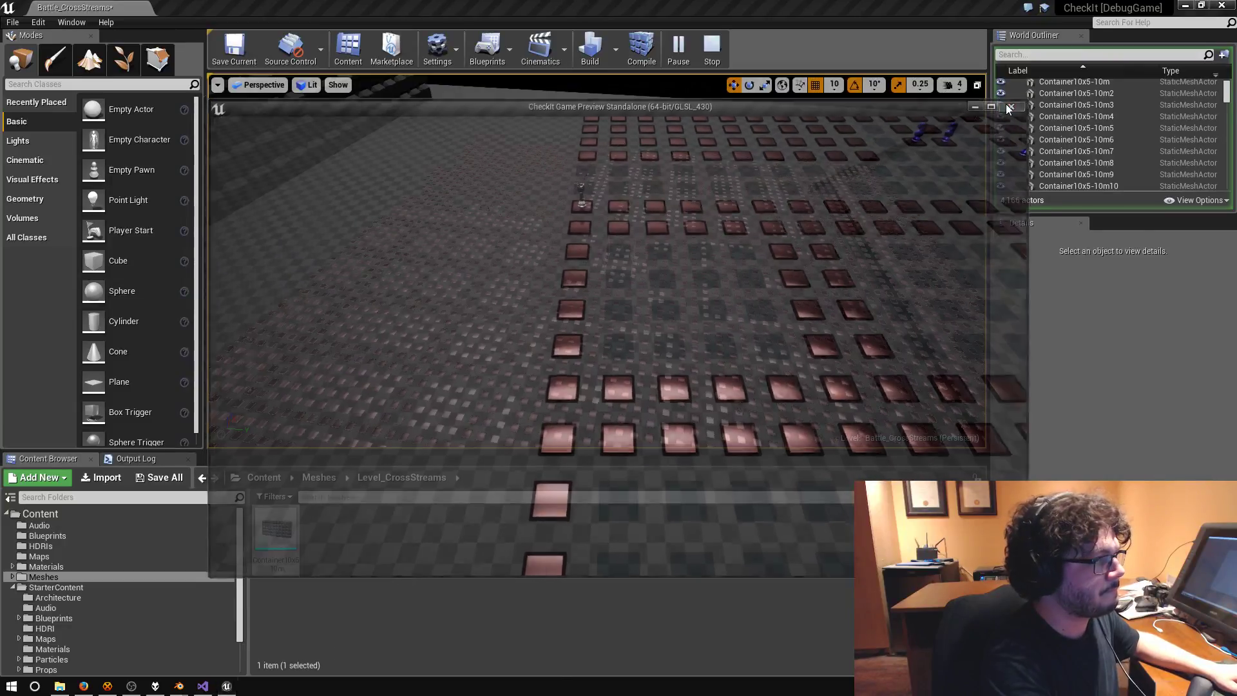
{"action": "right_click_drag", "start_coordinate": [655, 263], "coordinate": [523, 250]}
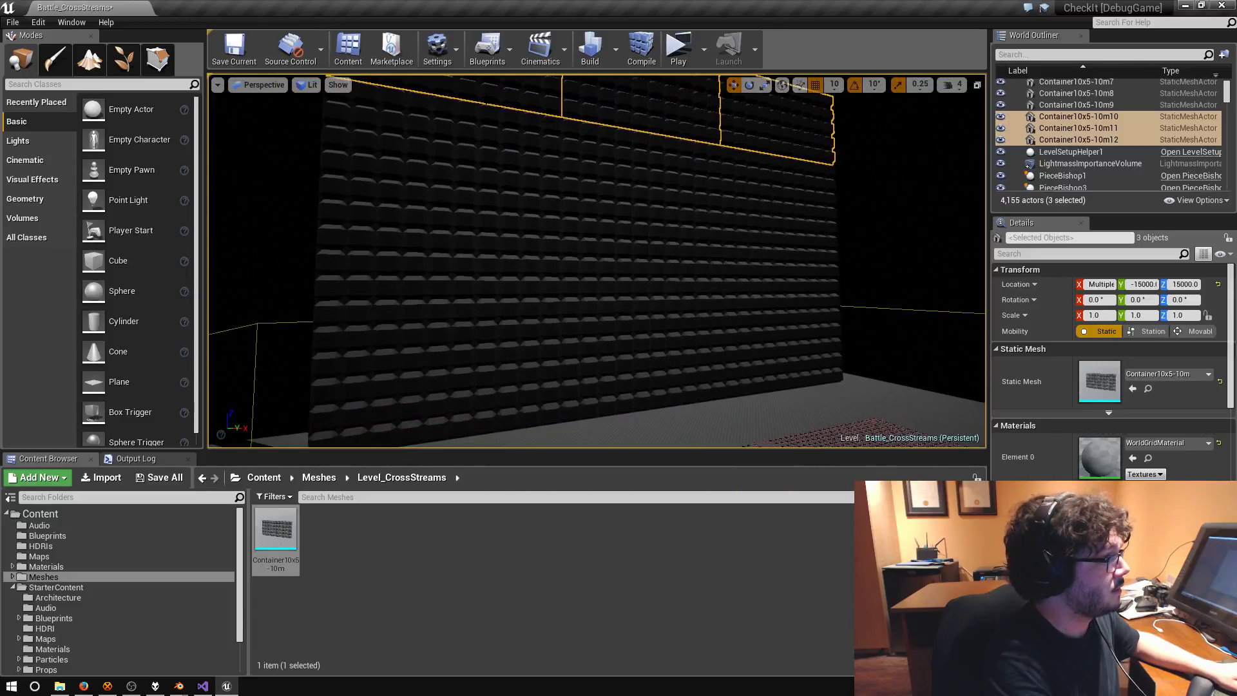
- Enable Stat > Engine > Unit in the viewport options to overlay frame, game, draw and GPU timings
{"action": "left_click", "coordinate": [337, 84]}
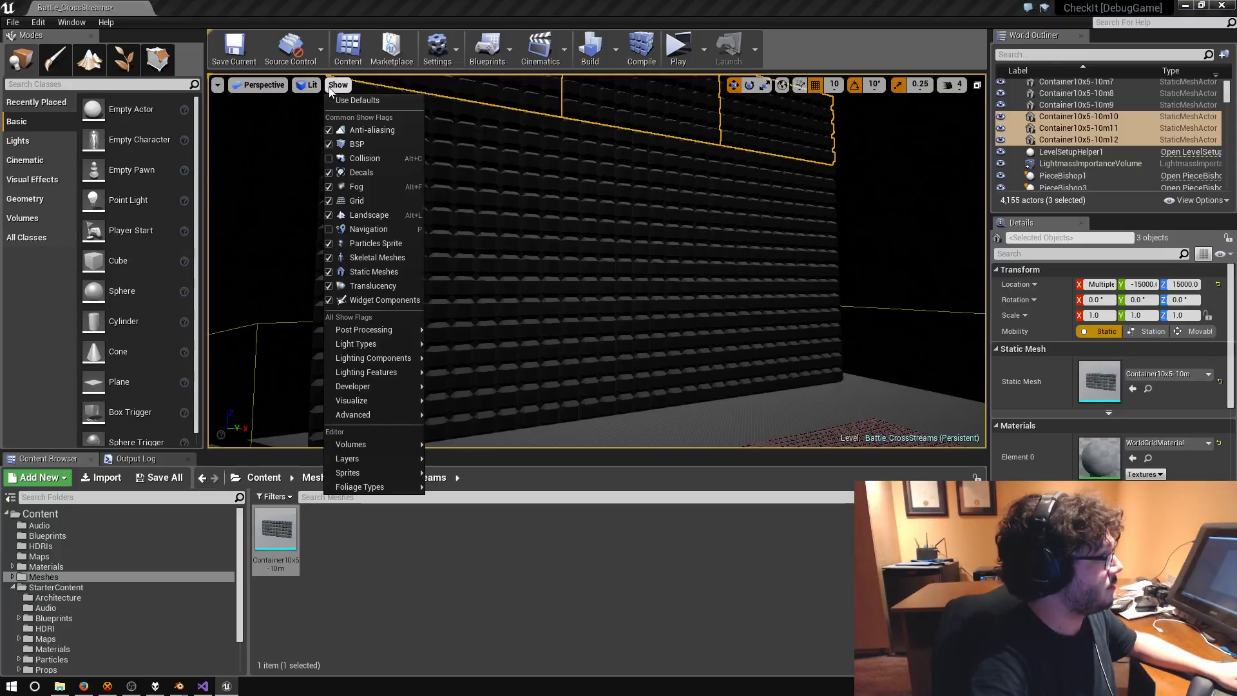
{"action": "mouse_move", "coordinate": [372, 486]}
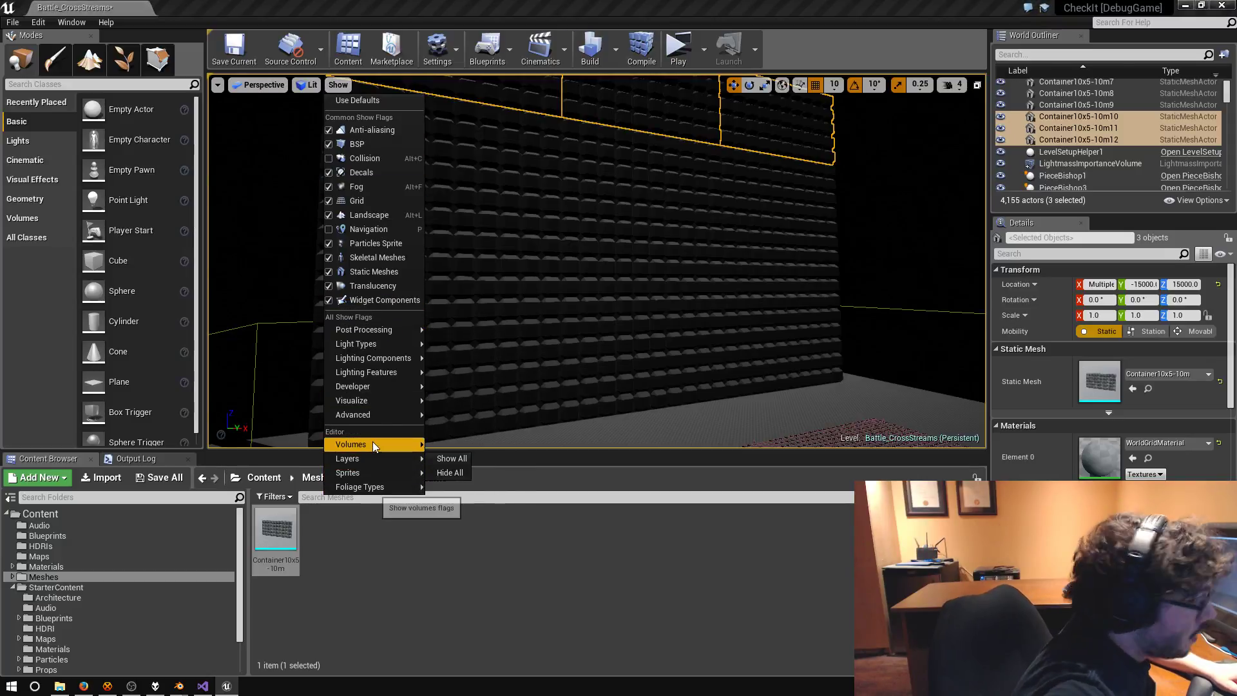
{"action": "mouse_move", "coordinate": [368, 416]}
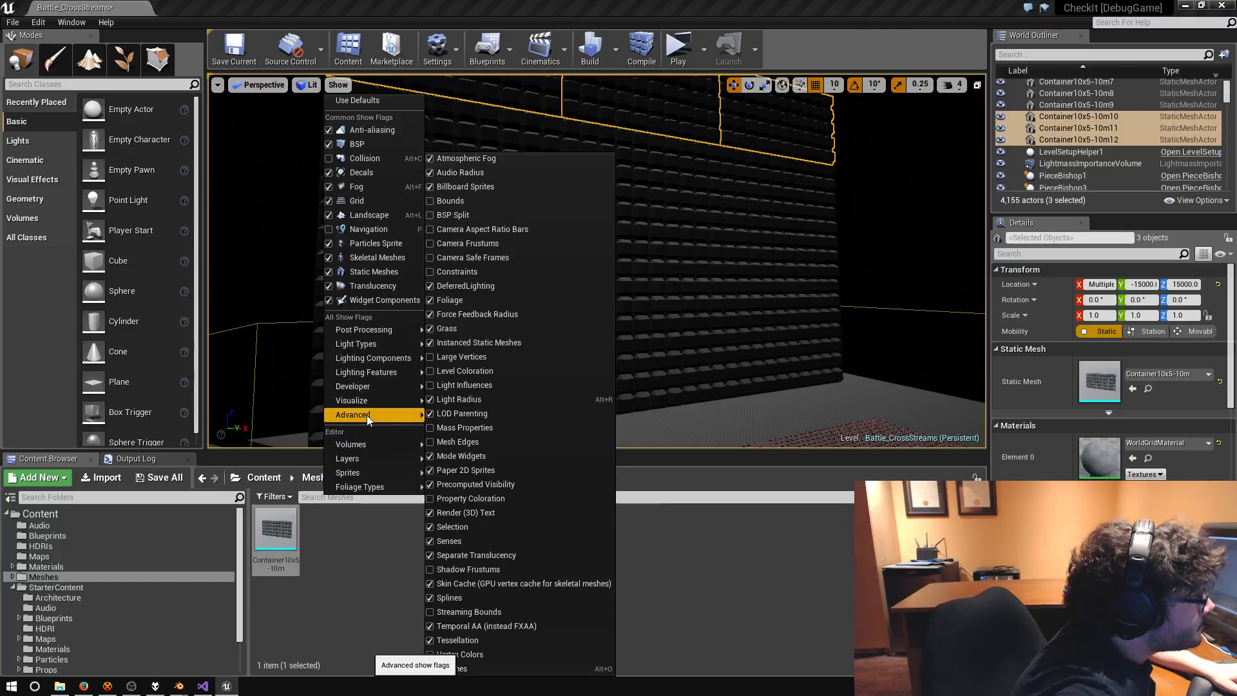
{"action": "mouse_move", "coordinate": [375, 331]}
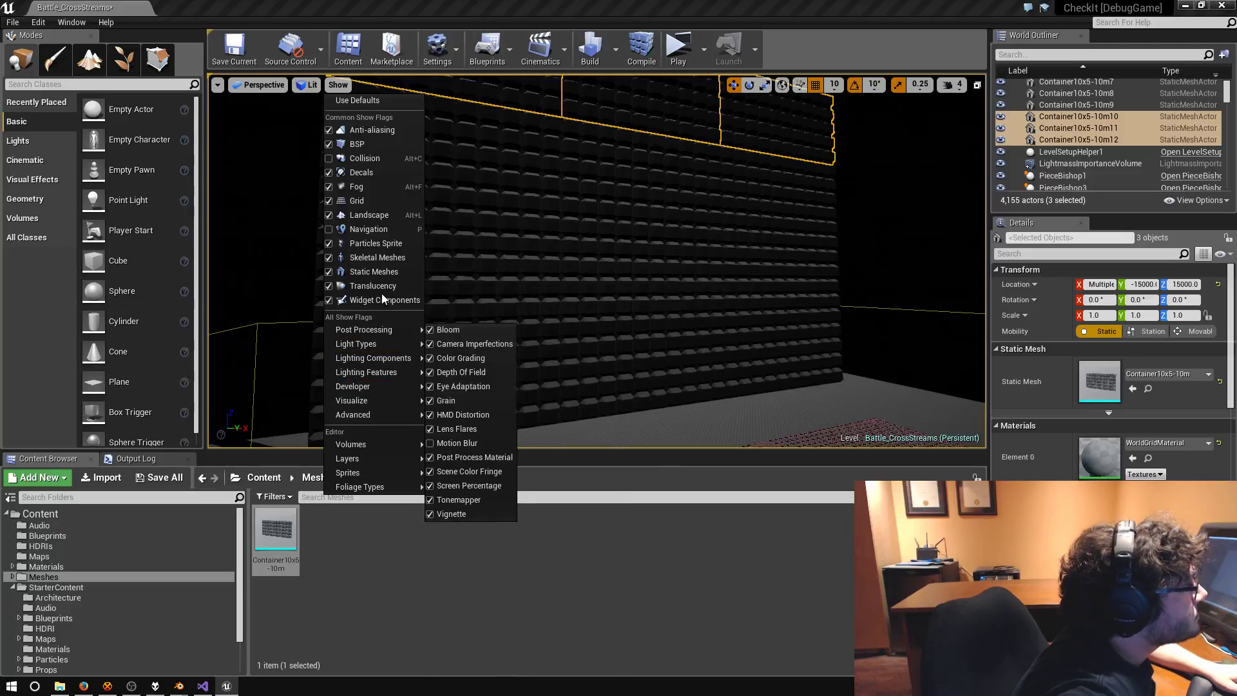
{"action": "left_click", "coordinate": [217, 84]}
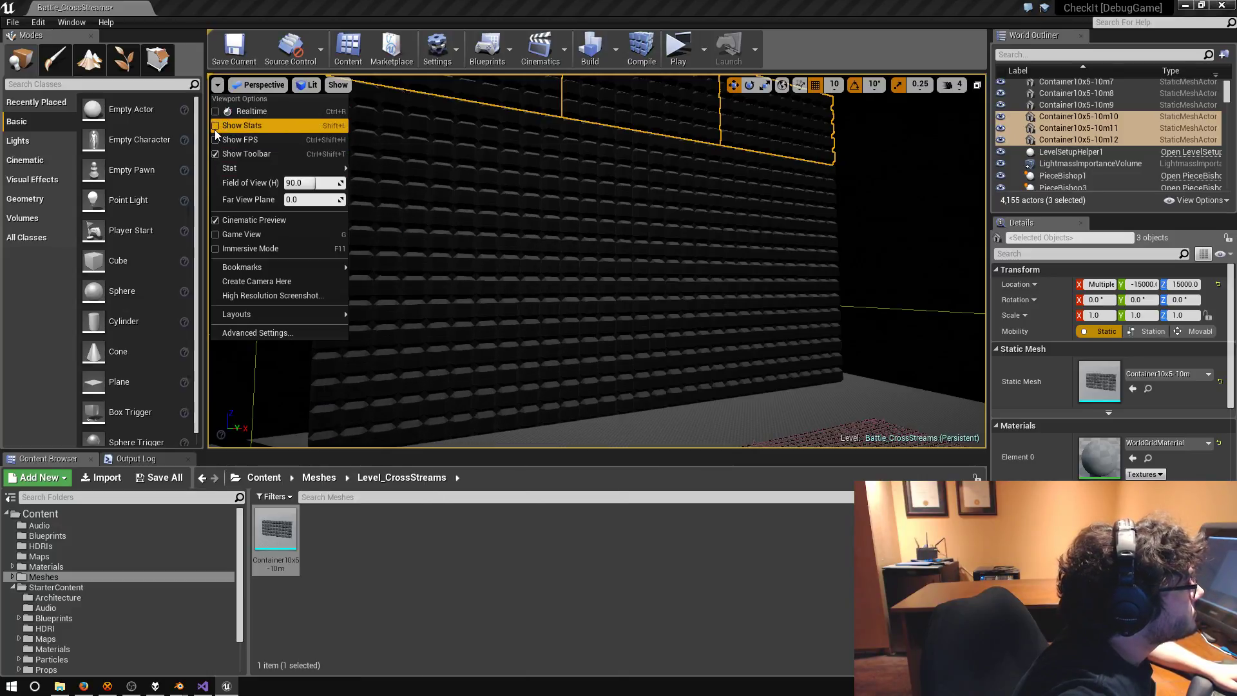
{"action": "left_click", "coordinate": [214, 125]}
{"action": "left_click", "coordinate": [214, 127]}
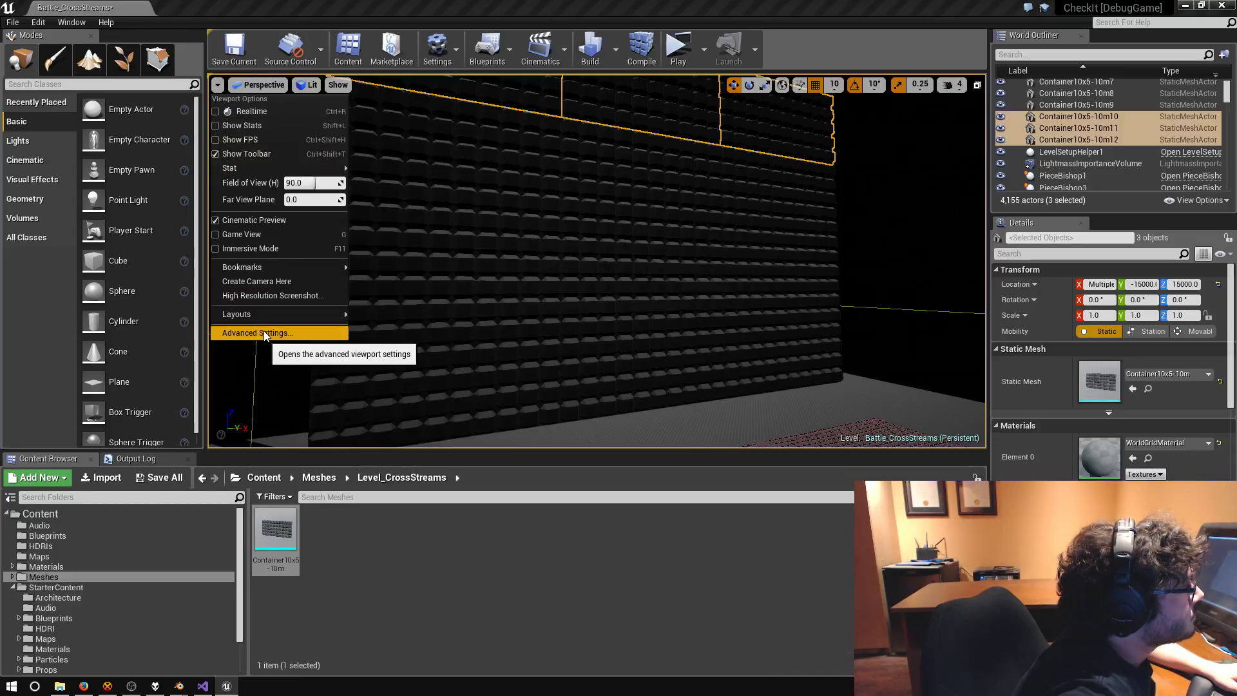
{"action": "mouse_move", "coordinate": [215, 169]}
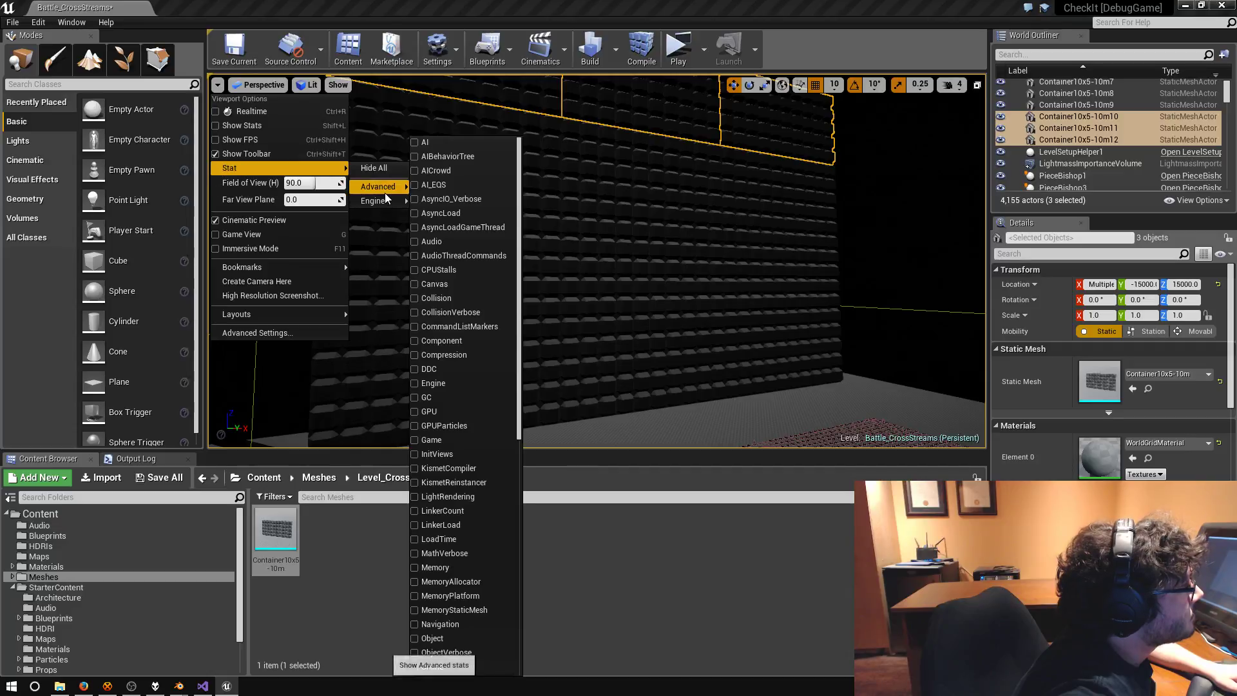
{"action": "mouse_move", "coordinate": [384, 202]}
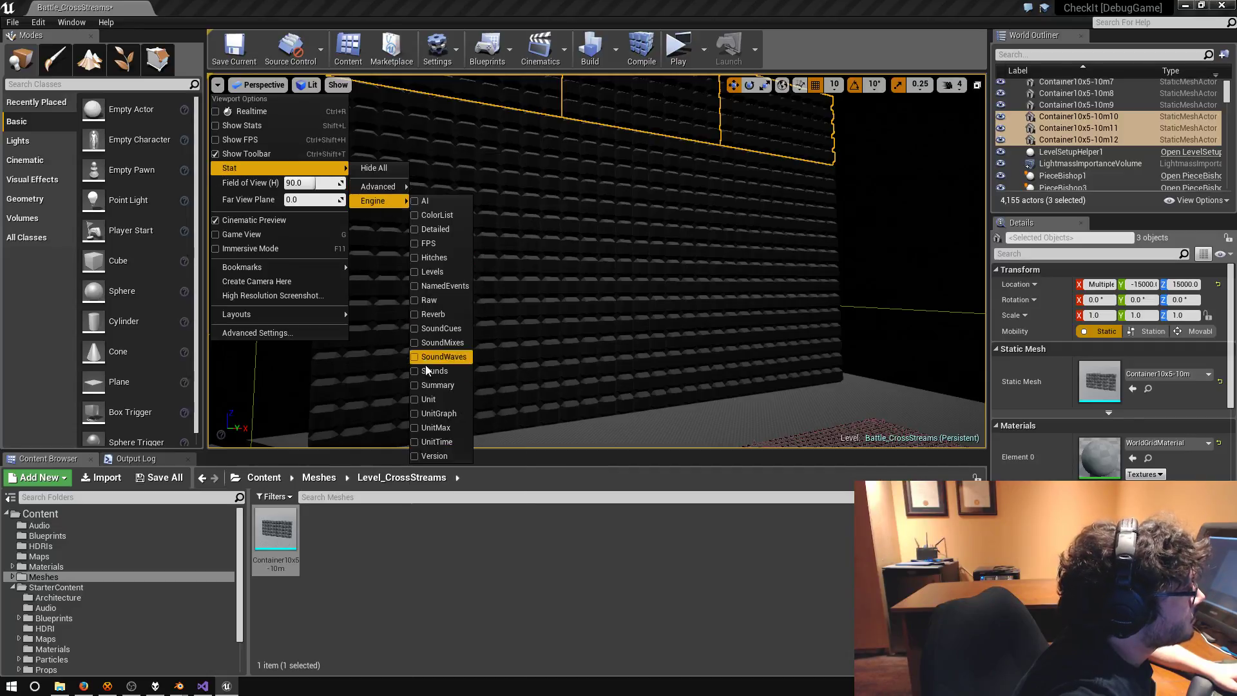
{"action": "left_click", "coordinate": [428, 398]}
{"action": "mouse_move", "coordinate": [619, 315]}
{"action": "right_mouse_down"}
{"action": "mouse_move", "coordinate": [638, 438]}
{"action": "mouse_move", "coordinate": [612, 324]}
{"action": "right_mouse_up"}
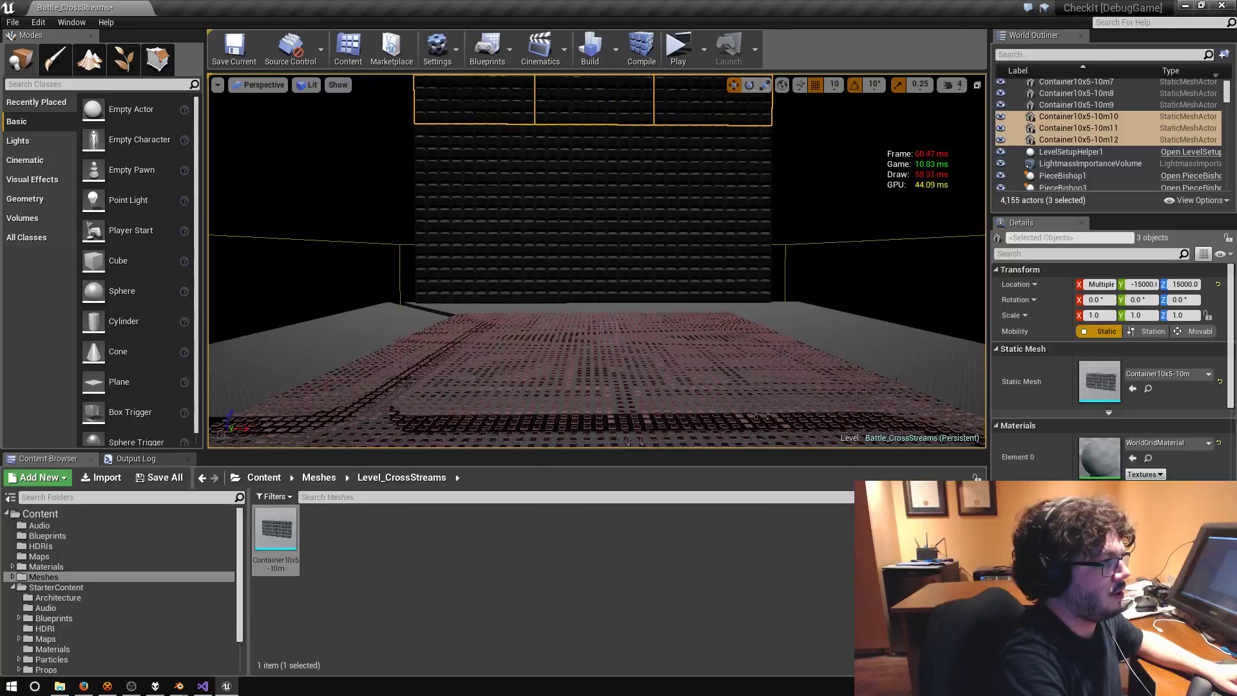
{"action": "right_click_drag", "start_coordinate": [692, 313], "coordinate": [694, 335]}
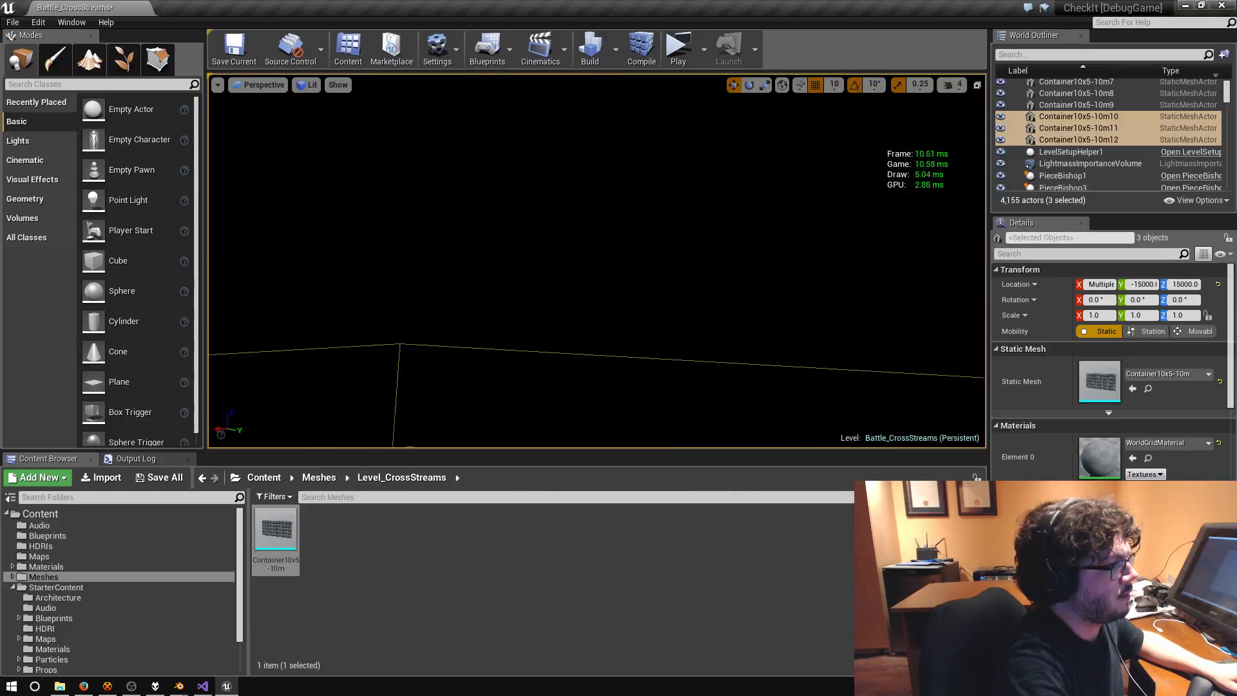
{"action": "key", "text": "f"}
{"action": "right_click_drag", "start_coordinate": [677, 317], "coordinate": [713, 247]}
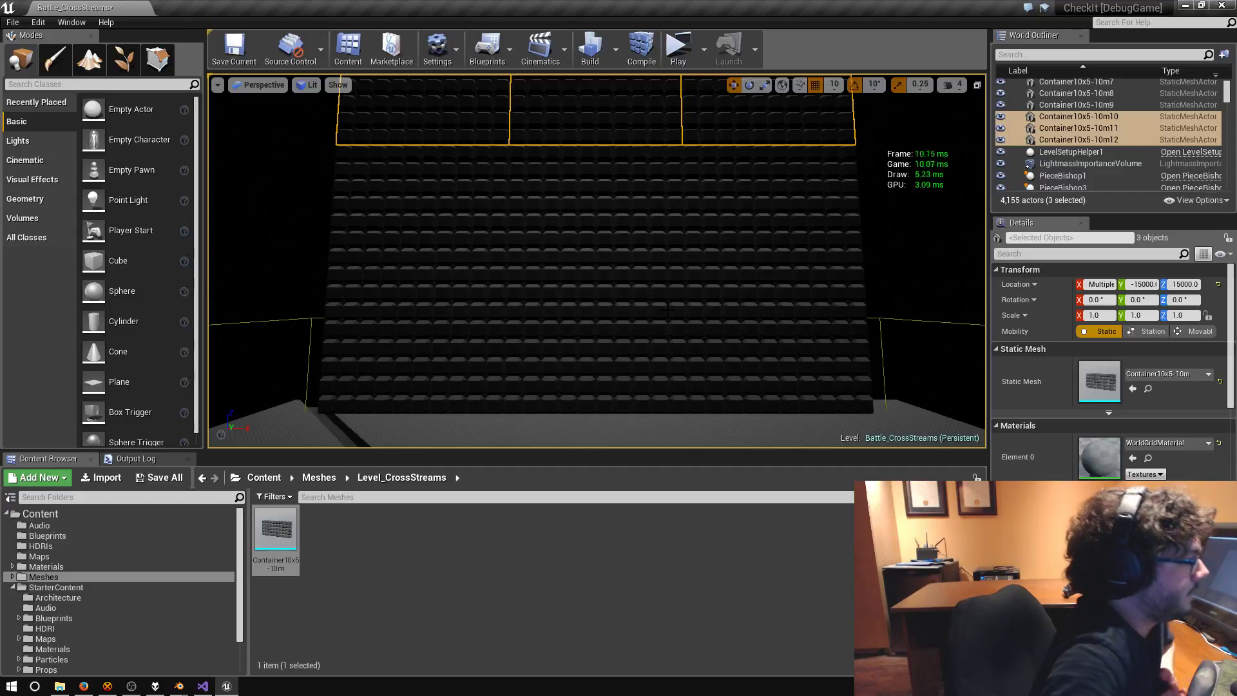
{"action": "right_click_drag", "start_coordinate": [491, 291], "coordinate": [464, 277]}
- Ctrl-select all twelve container wall panels, then switch back to the Blender wall file
{"action": "left_click", "coordinate": [439, 136]}
{"action": "left_click", "coordinate": [605, 147], "text": "ctrl"}
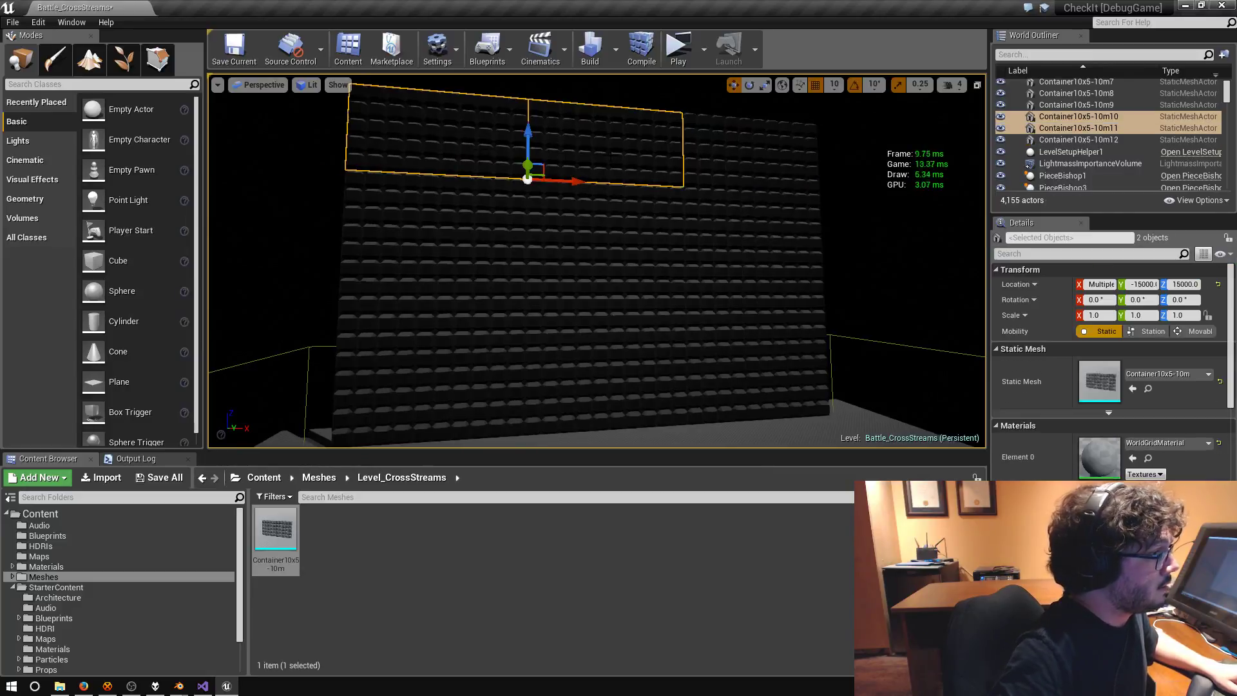
{"action": "left_click", "coordinate": [750, 158], "text": "ctrl"}
{"action": "left_click", "coordinate": [751, 227], "text": "ctrl"}
{"action": "left_click", "coordinate": [604, 236], "text": "ctrl"}
{"action": "left_click", "coordinate": [438, 219], "text": "ctrl"}
{"action": "left_click", "coordinate": [438, 306], "text": "ctrl"}
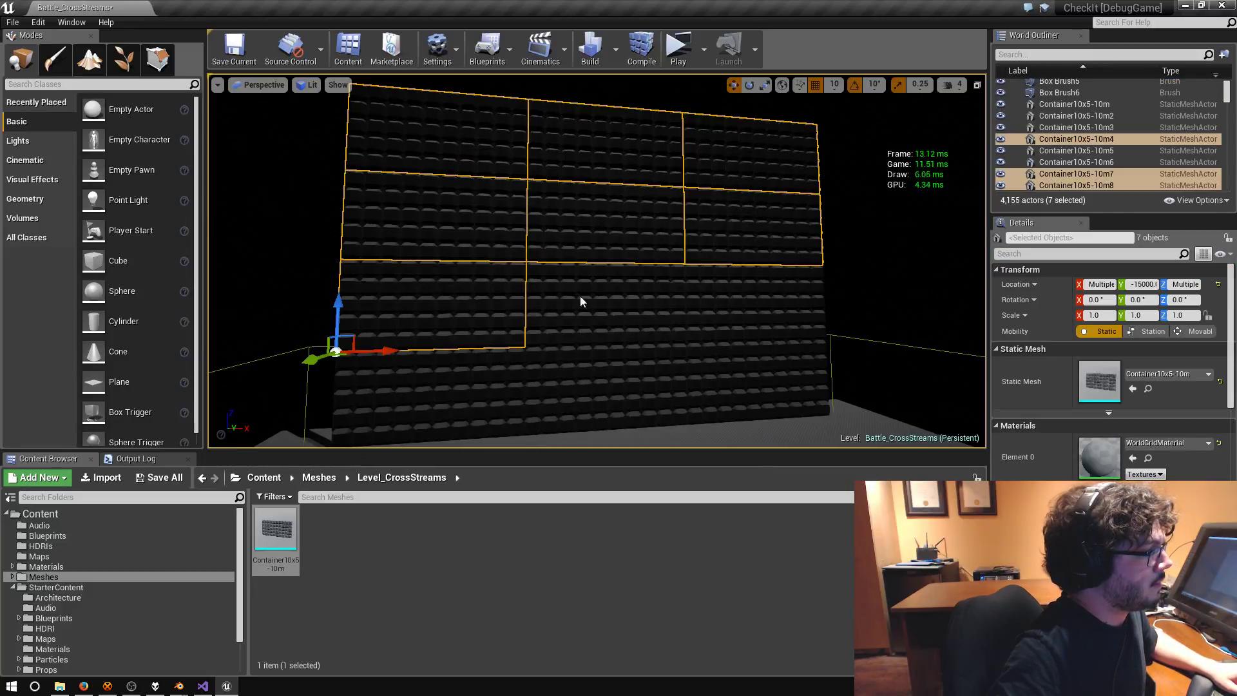
{"action": "left_click", "coordinate": [580, 295], "text": "ctrl"}
{"action": "left_click", "coordinate": [757, 303], "text": "ctrl"}
{"action": "left_click", "coordinate": [760, 380], "text": "ctrl"}
{"action": "left_click", "coordinate": [599, 380], "text": "ctrl"}
{"action": "left_click", "coordinate": [480, 385], "text": "ctrl"}
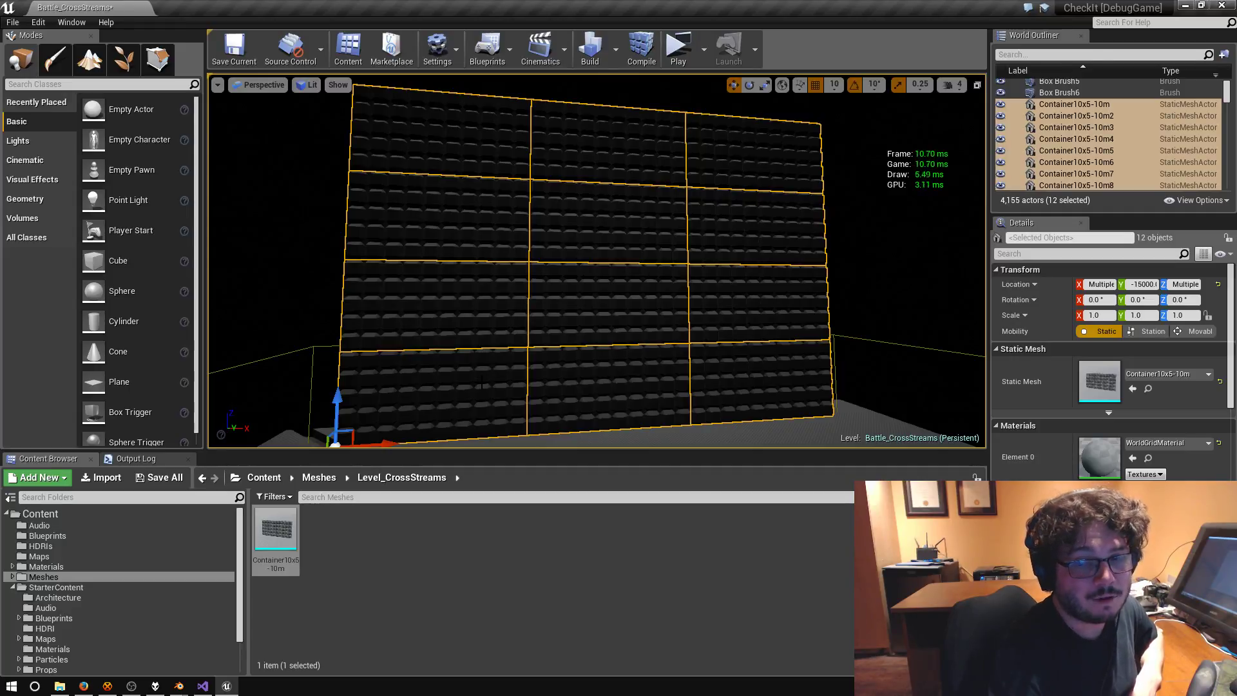
{"action": "left_click", "coordinate": [179, 685]}
{"action": "left_click", "coordinate": [114, 632]}
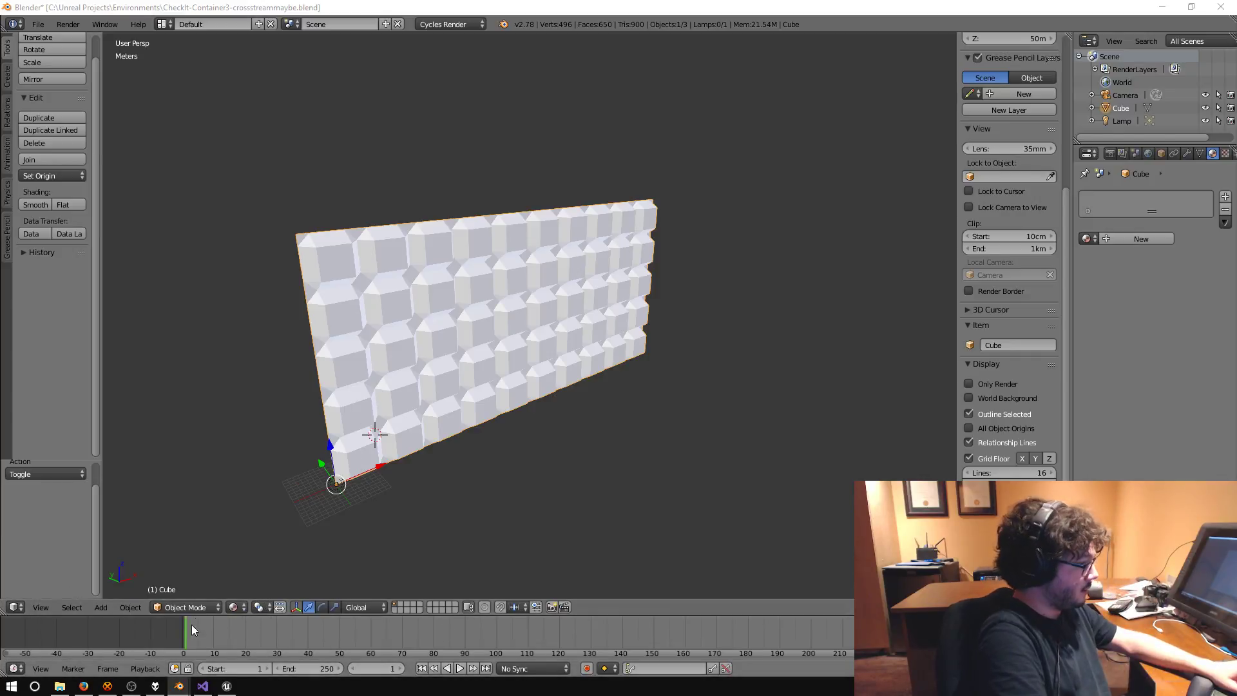
- Switch the wall mesh into Edit Mode and inspect its existing UVs
{"action": "left_click", "coordinate": [212, 607]}
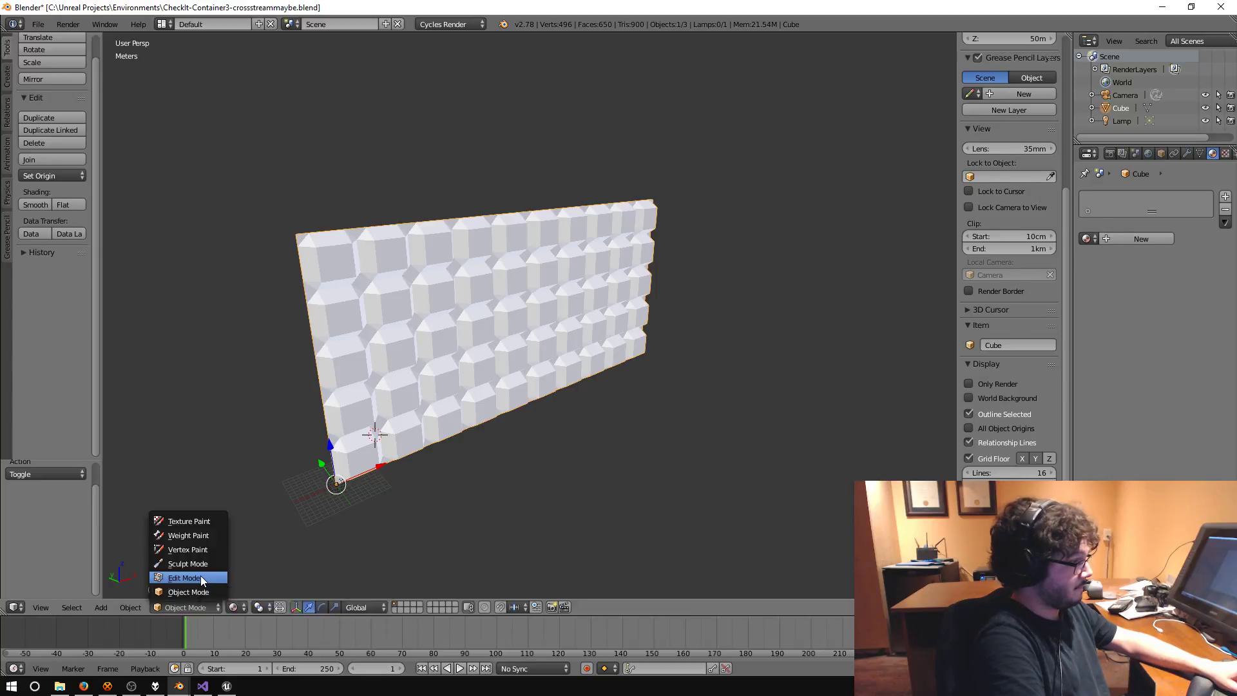
{"action": "left_click", "coordinate": [199, 574]}
{"action": "key", "text": "a"}
{"action": "key", "text": "a"}
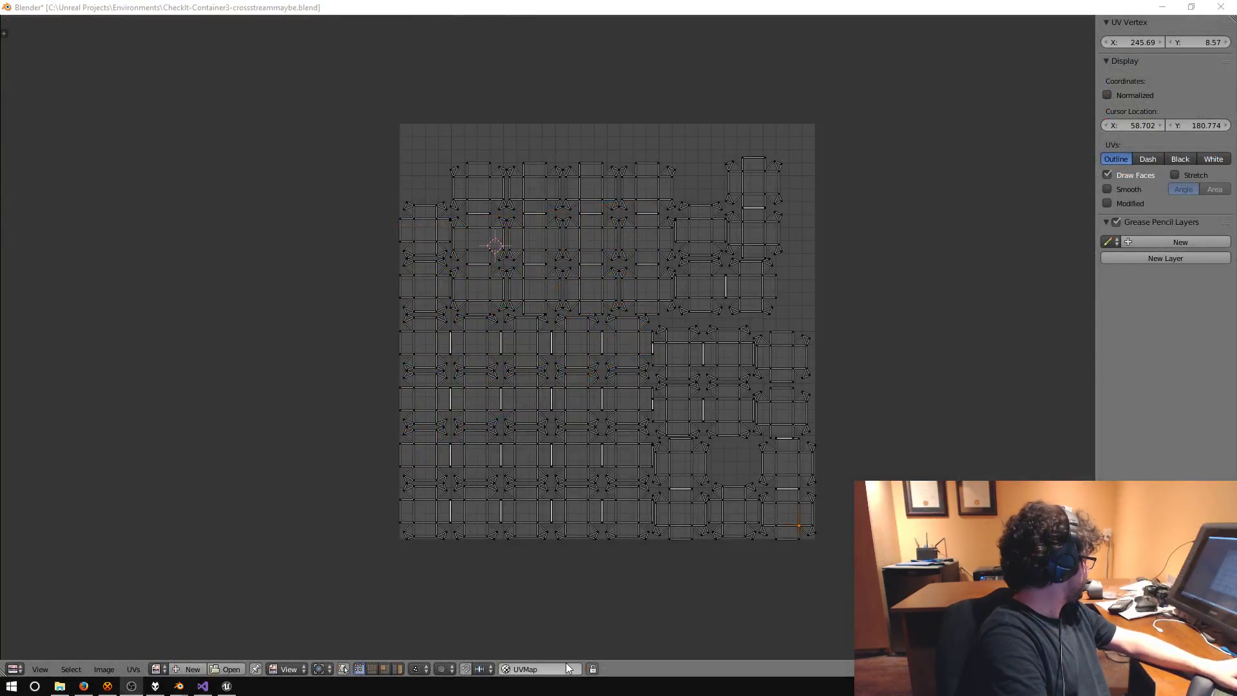
{"action": "left_click", "coordinate": [567, 668]}
{"action": "key", "text": "a"}
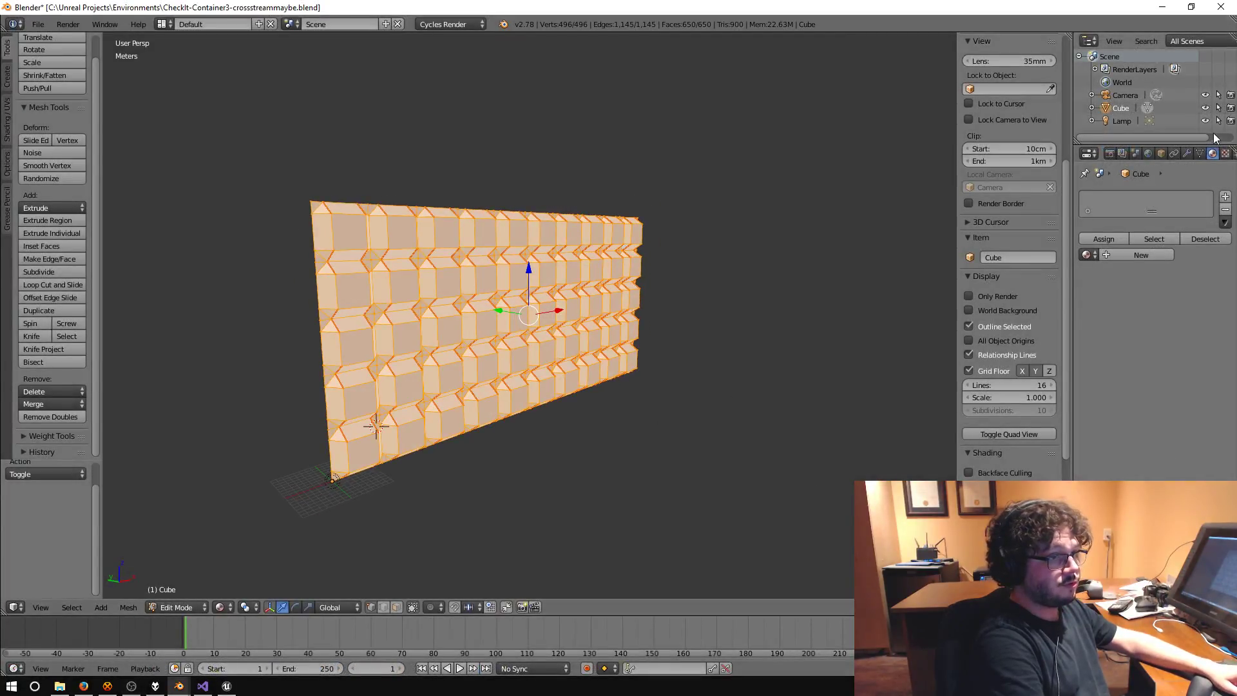
- Add UVMap.001 in the Object Data UV Maps panel and toggle back to the original UVMap
{"action": "left_click", "coordinate": [1199, 154]}
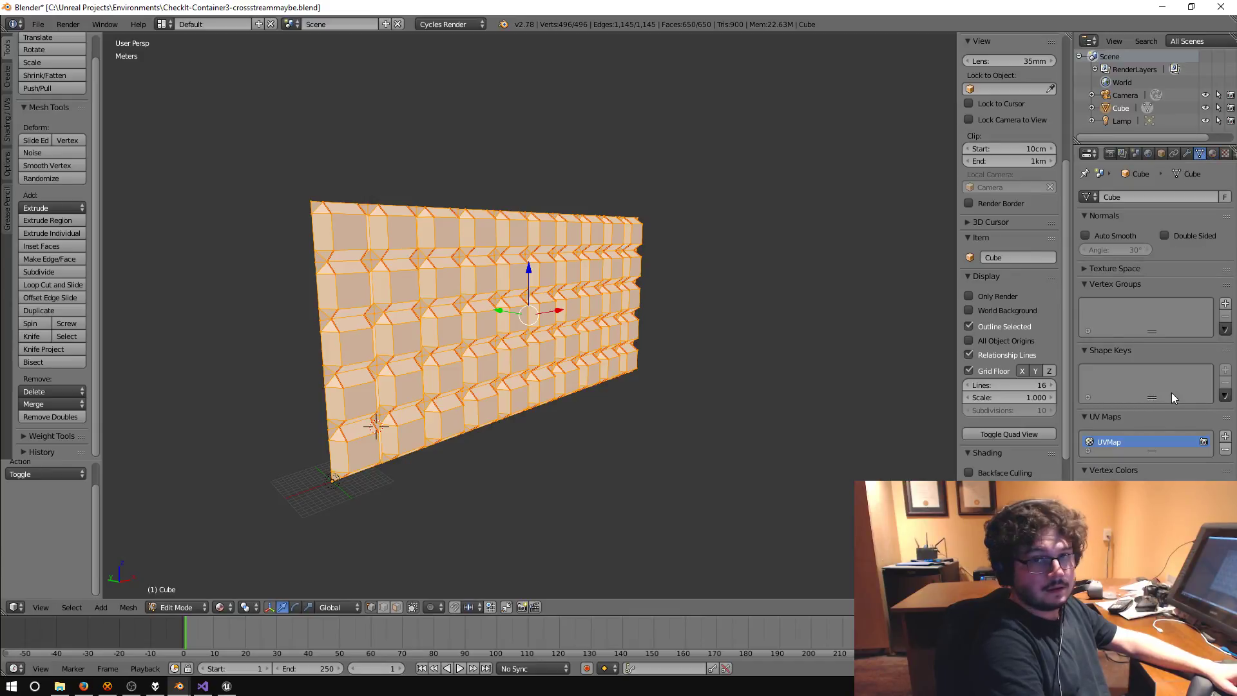
{"action": "left_click", "coordinate": [1225, 436]}
{"action": "middle_click_drag", "start_coordinate": [740, 462], "coordinate": [689, 458]}
{"action": "left_click", "coordinate": [1112, 443]}
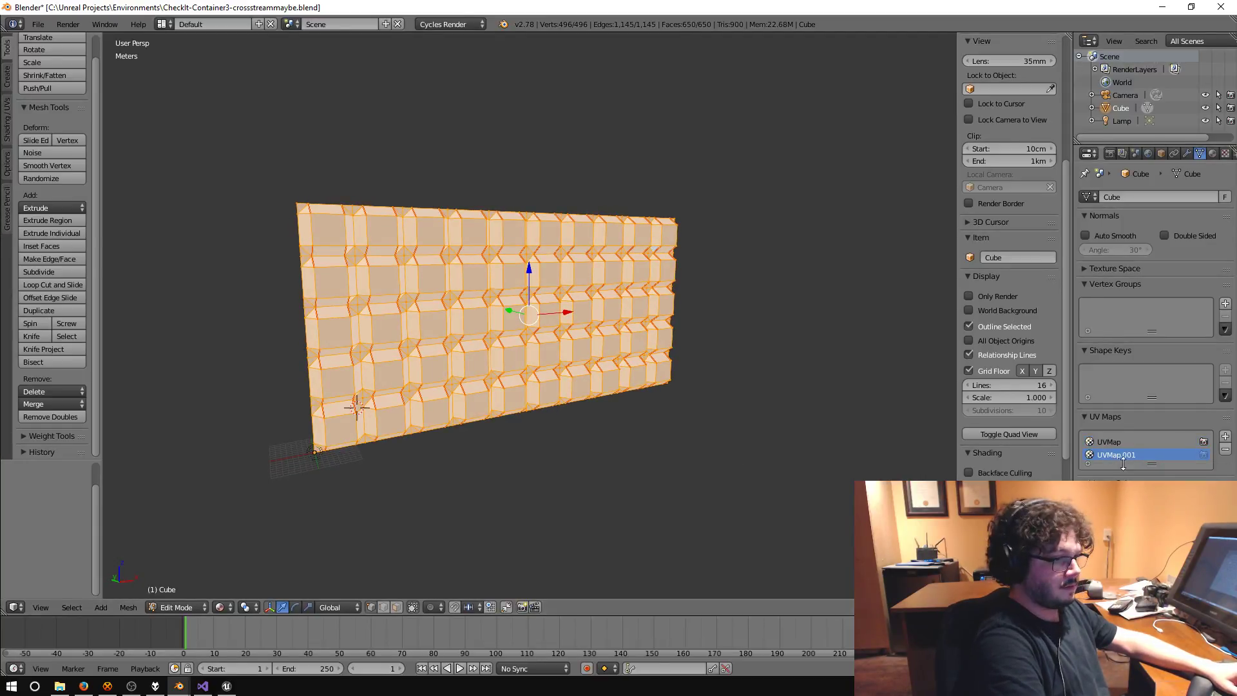
{"action": "left_click", "coordinate": [1112, 444]}
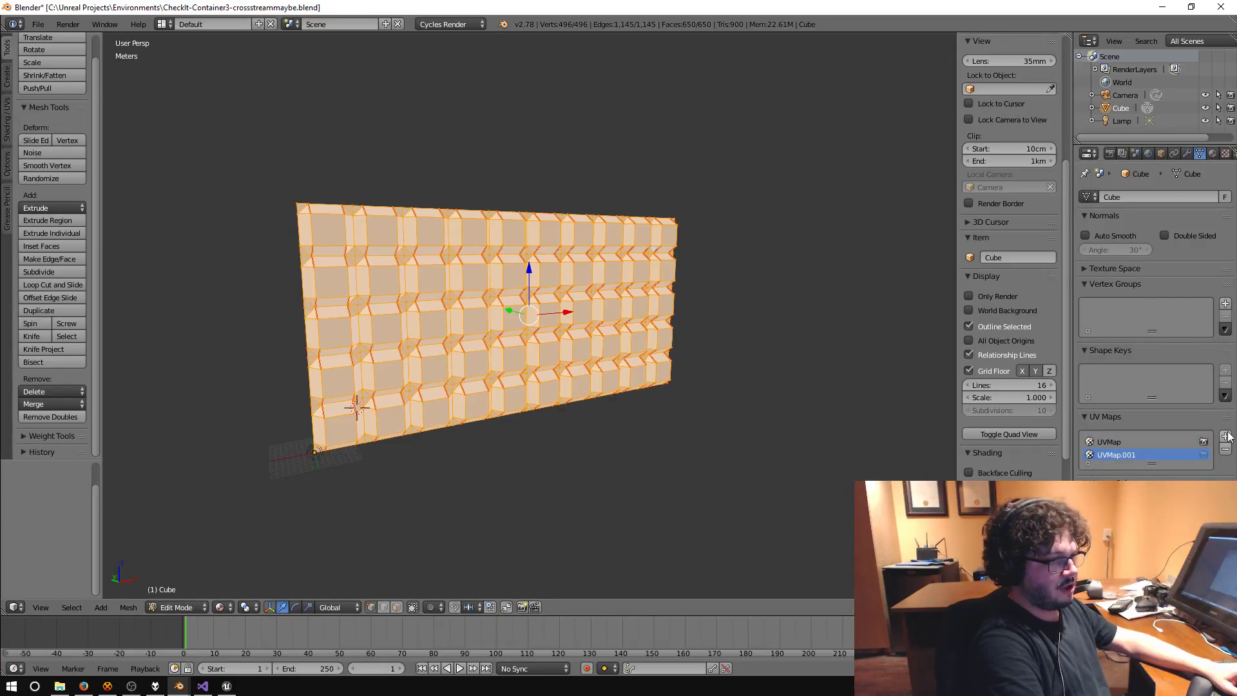
{"action": "left_click", "coordinate": [1114, 444]}
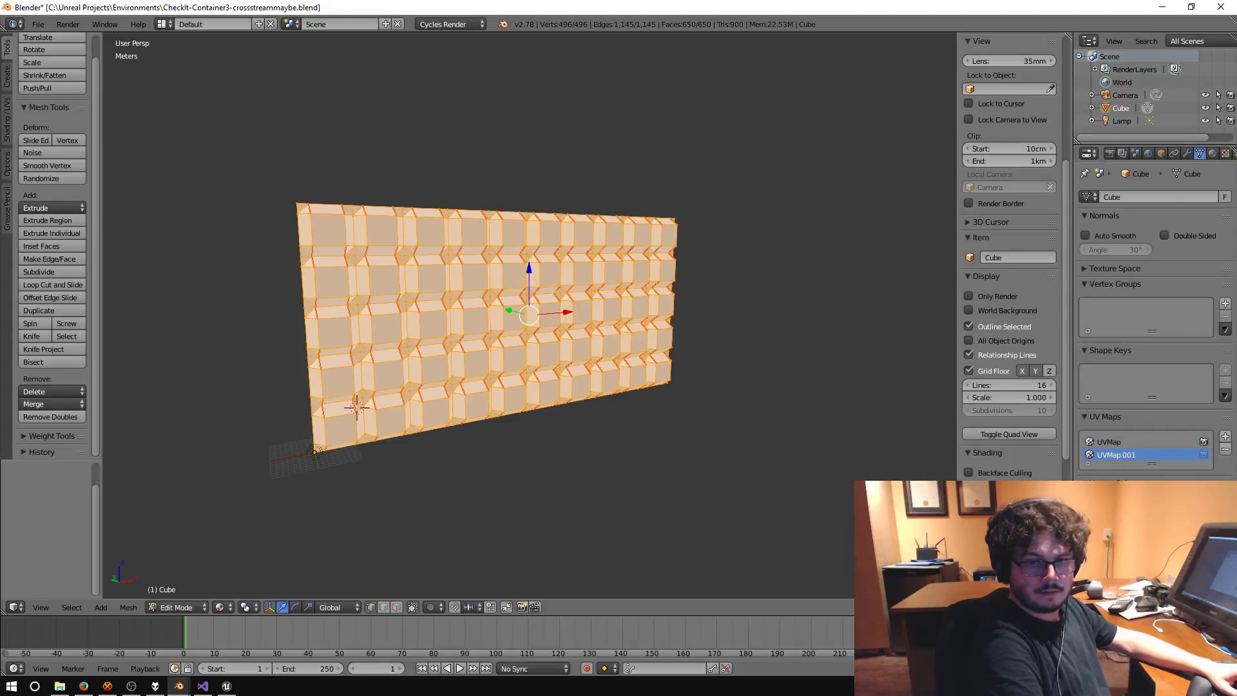
{"action": "key", "text": "a"}
{"action": "key", "text": "a"}
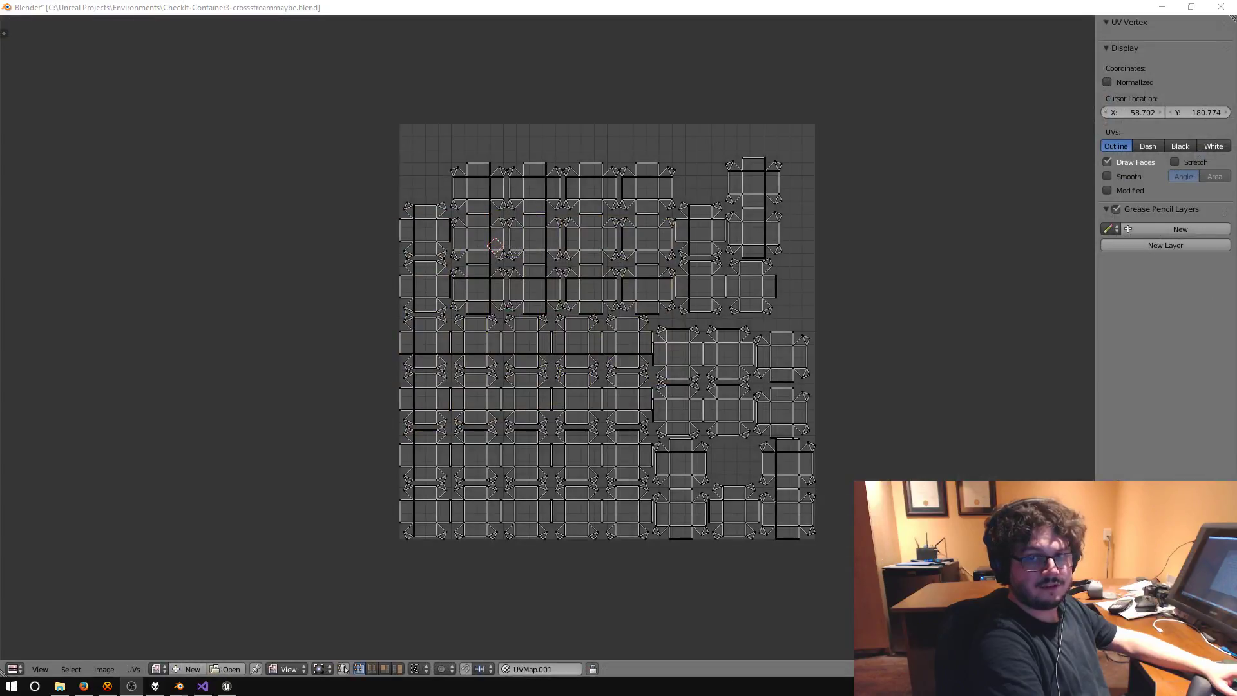
- Select all UVs and save the blend file, confirming the overwrite
{"action": "middle_click_drag", "start_coordinate": [741, 387], "coordinate": [781, 376]}
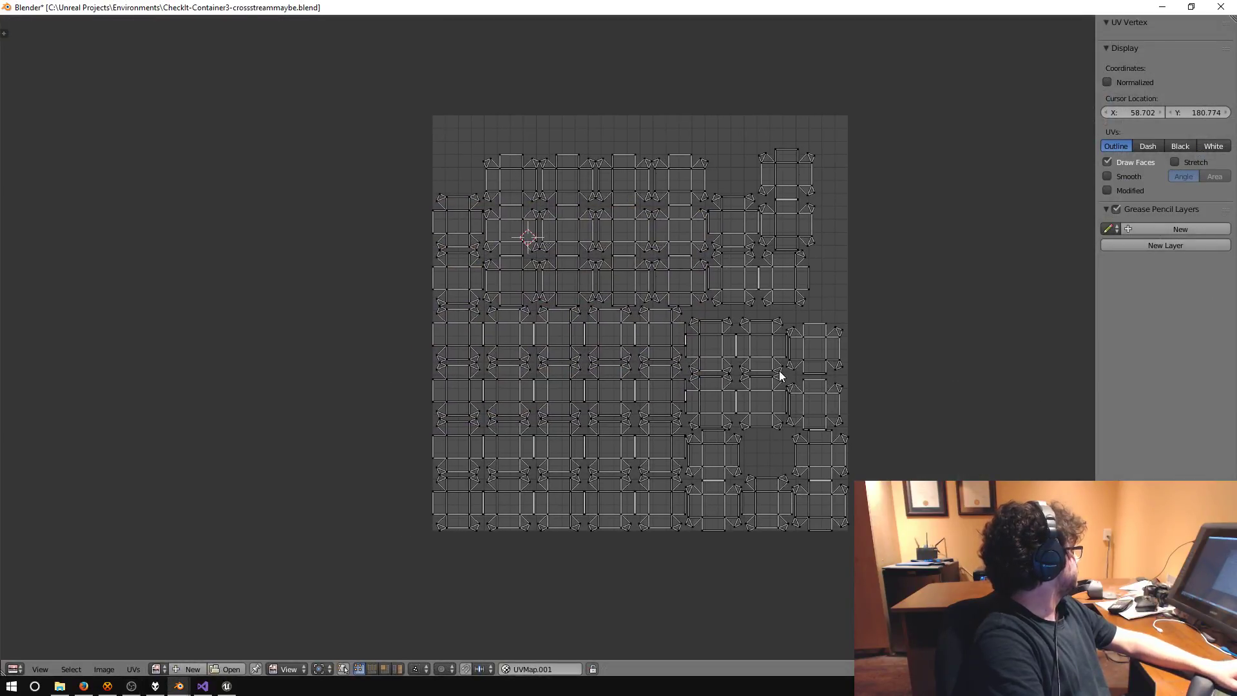
{"action": "key", "text": "a"}
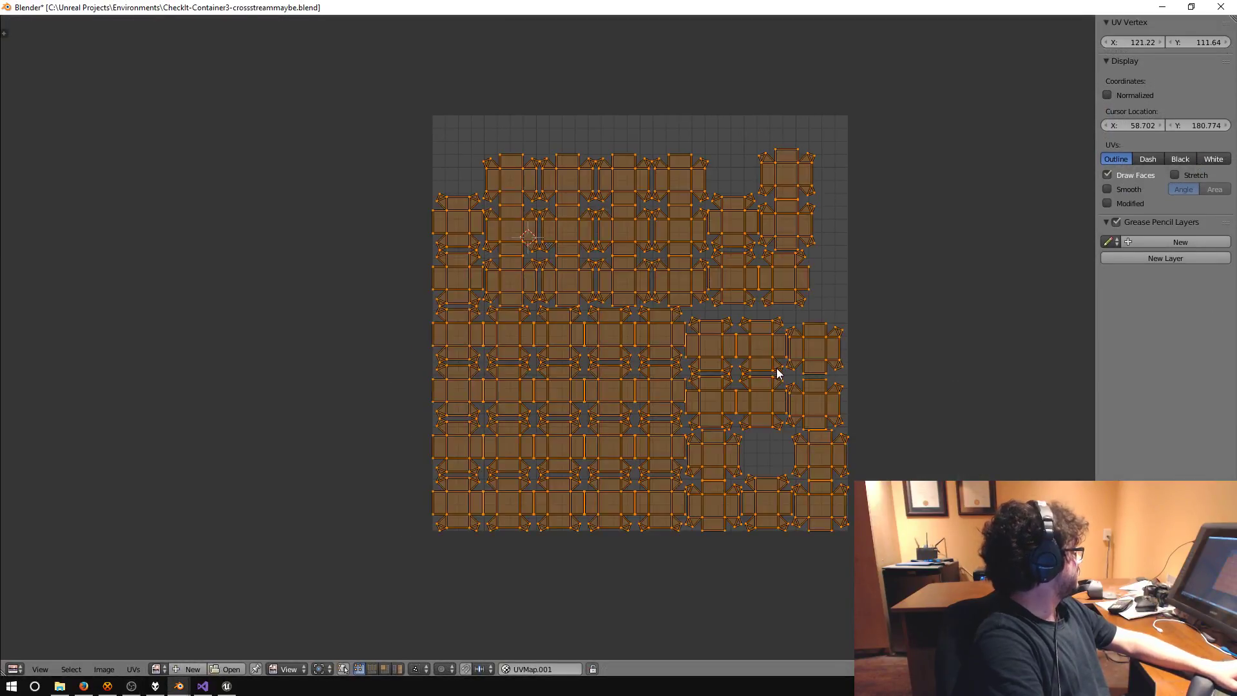
{"action": "key", "text": "ctrl+s"}
{"action": "left_click", "coordinate": [928, 380]}
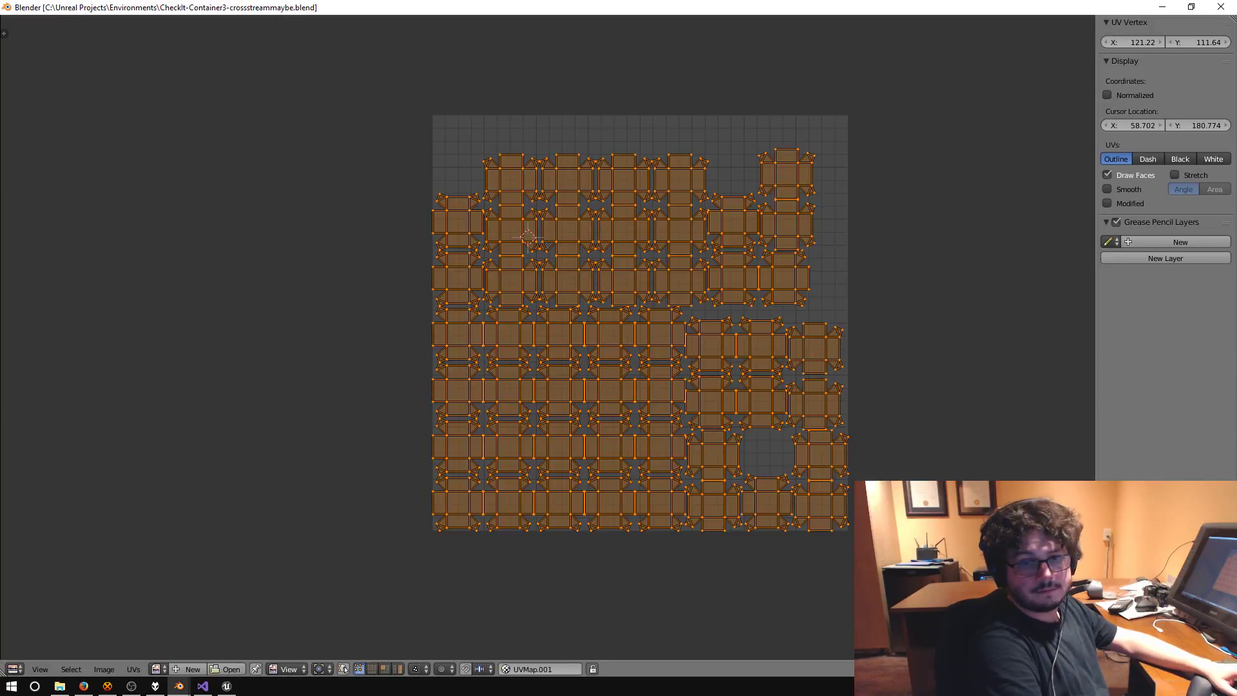
{"action": "key", "text": "ctrl+Left"}
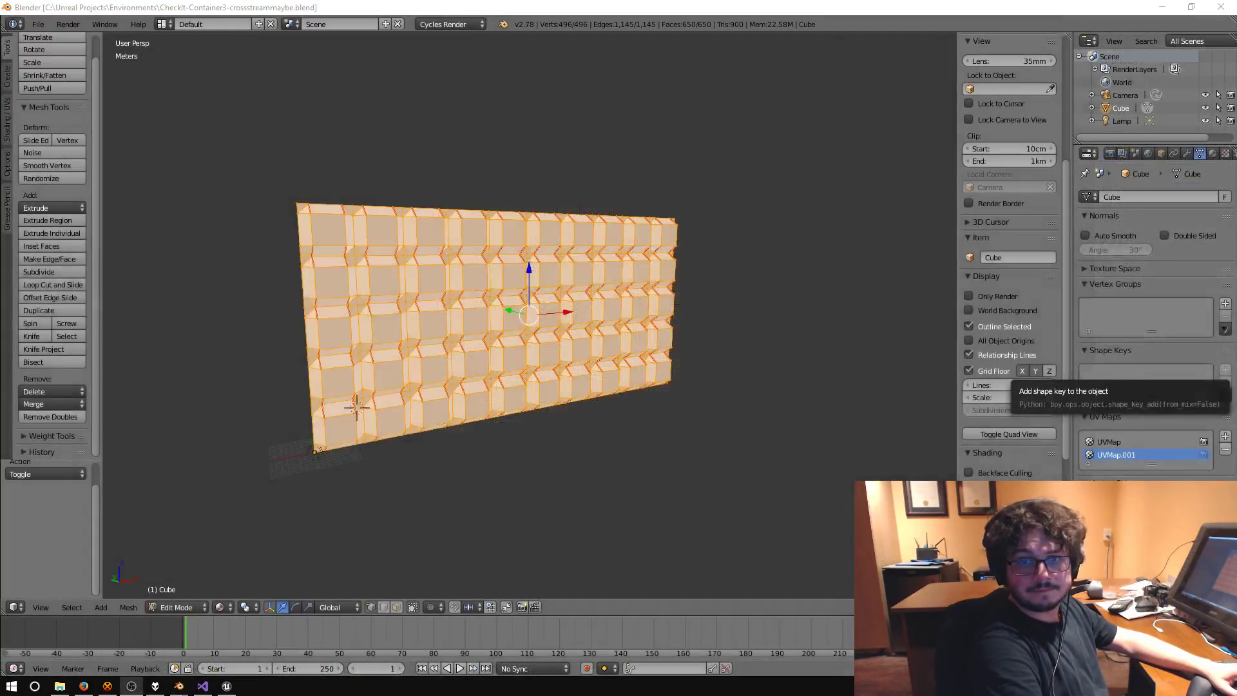
- Bring the Blender wall window forward, switch to Object Mode and select the wall mesh
{"action": "left_click", "coordinate": [227, 686]}
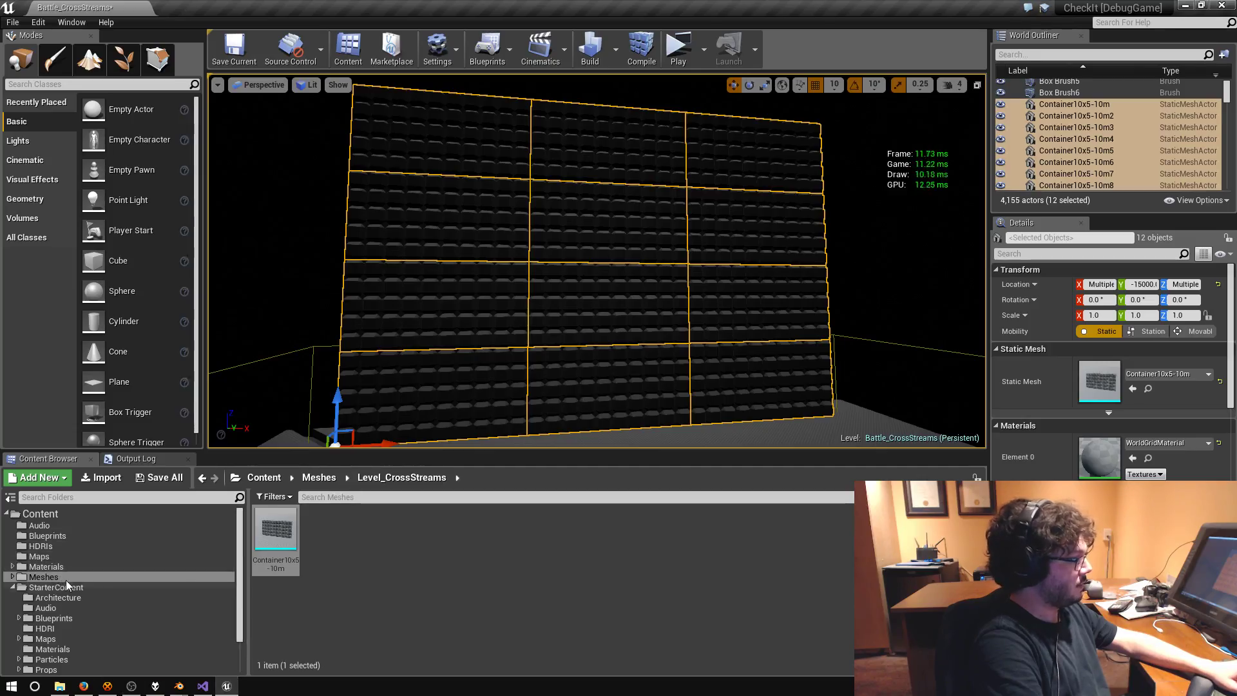
{"action": "left_click", "coordinate": [225, 686]}
{"action": "mouse_move", "coordinate": [179, 685]}
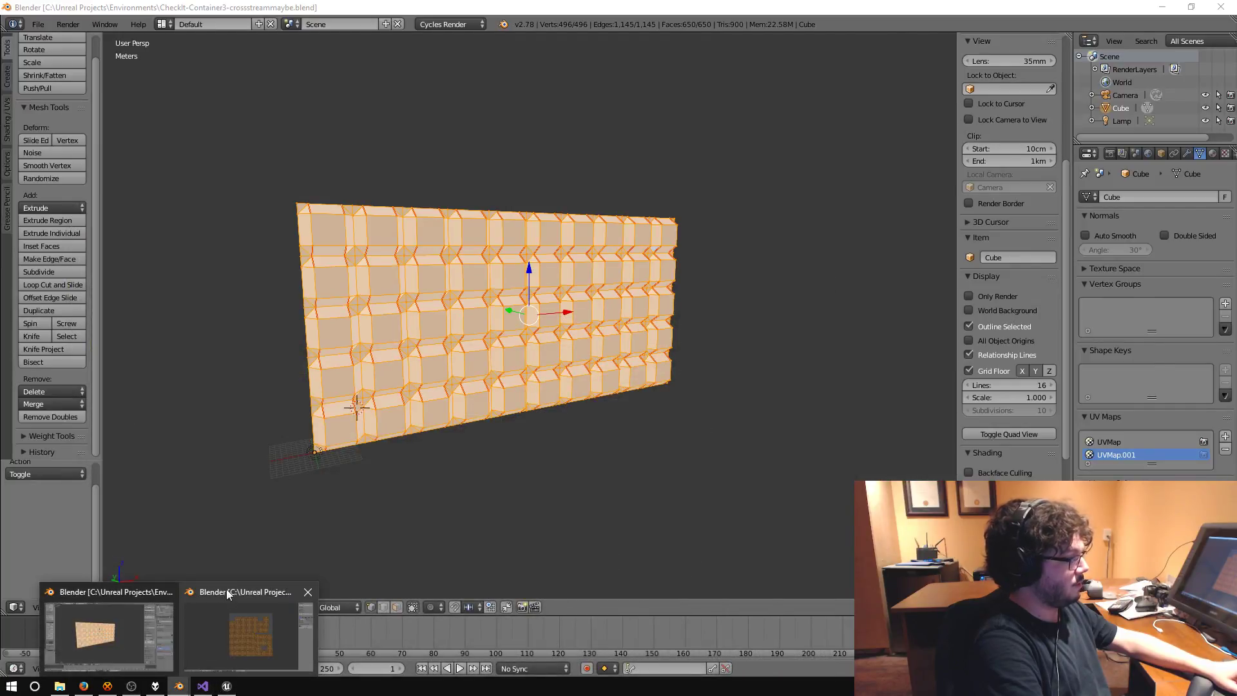
{"action": "left_click", "coordinate": [121, 633]}
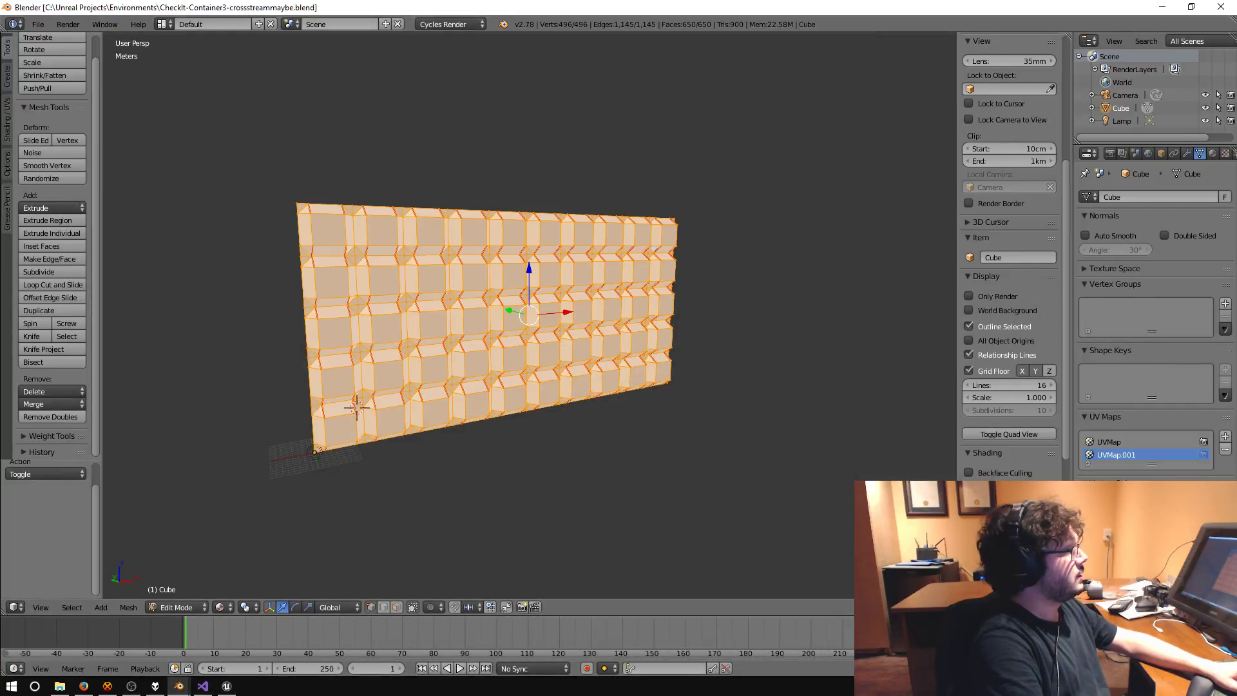
{"action": "left_click", "coordinate": [38, 23]}
{"action": "mouse_move", "coordinate": [84, 269]}
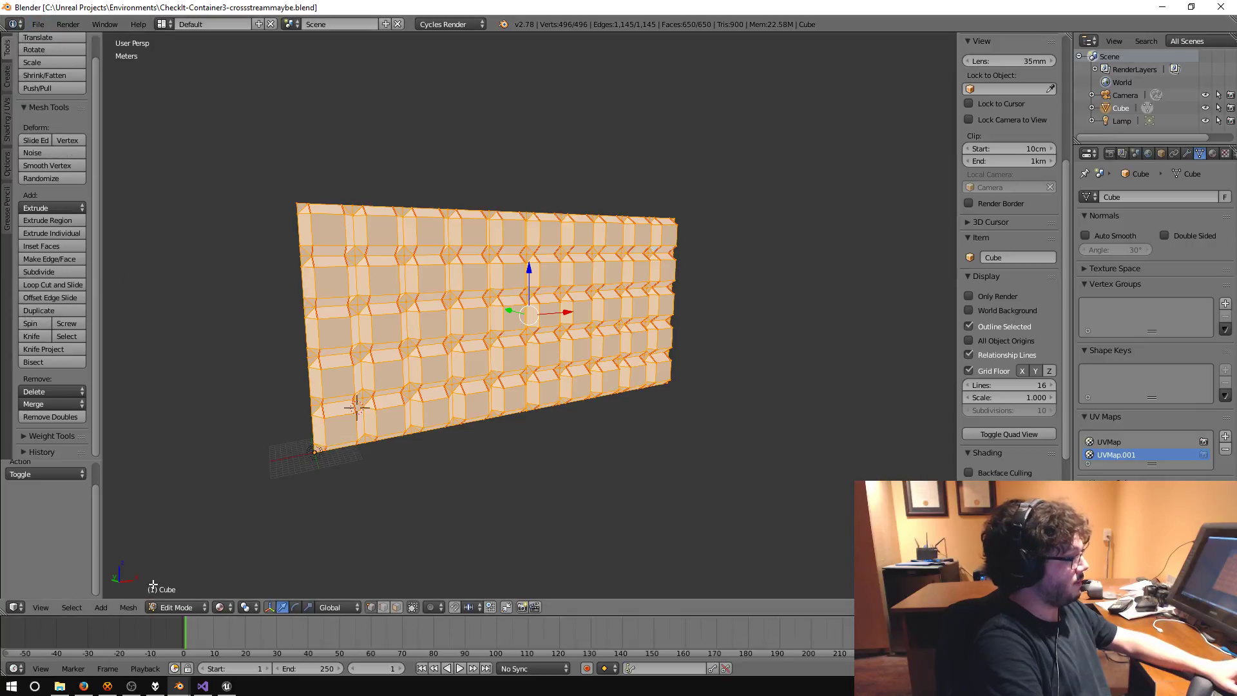
{"action": "left_click", "coordinate": [181, 607]}
{"action": "left_click", "coordinate": [188, 580]}
{"action": "key", "text": "a"}
{"action": "key", "text": "a"}
{"action": "key", "text": "a"}
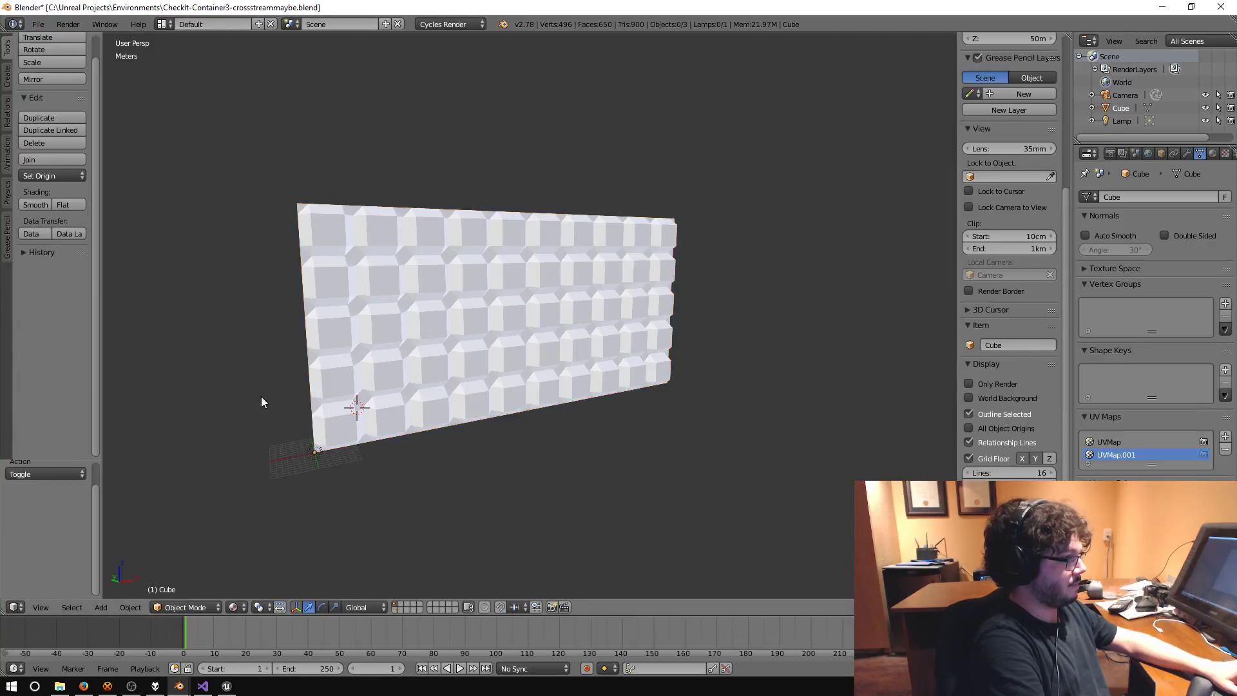
{"action": "right_click", "coordinate": [393, 299]}
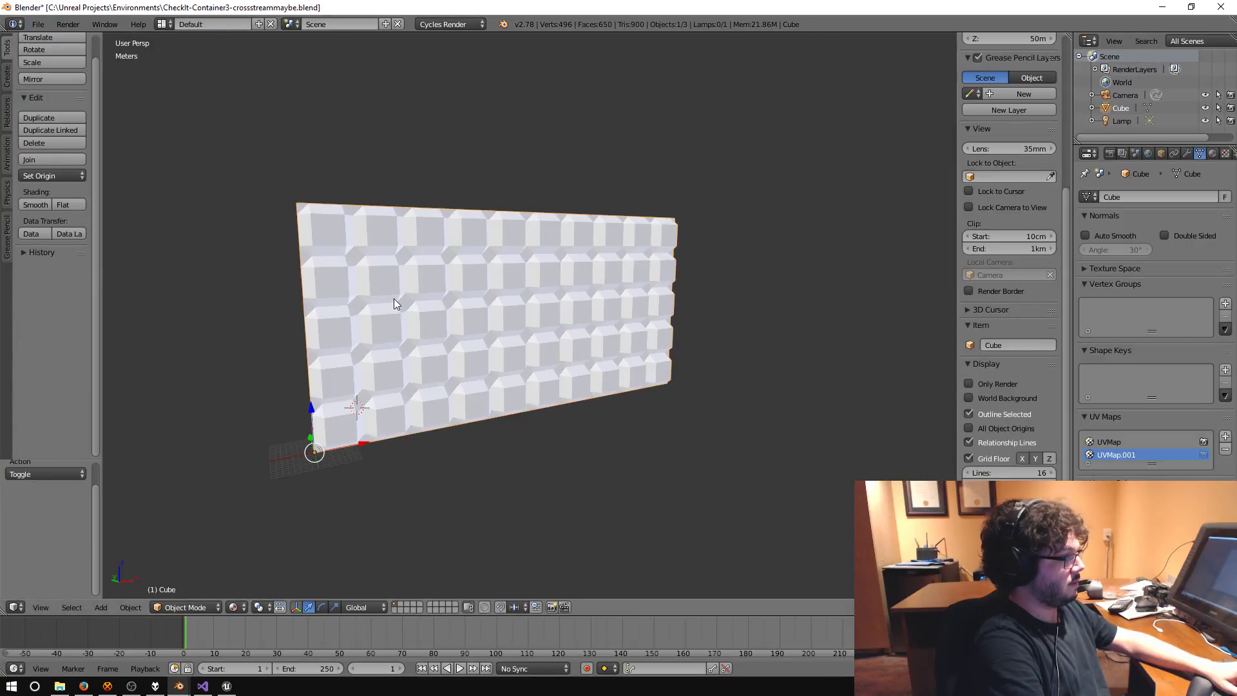
- Export the wall as FBX, overwriting Container10x5-10m.fbx
{"action": "left_click", "coordinate": [38, 24]}
{"action": "mouse_move", "coordinate": [90, 266]}
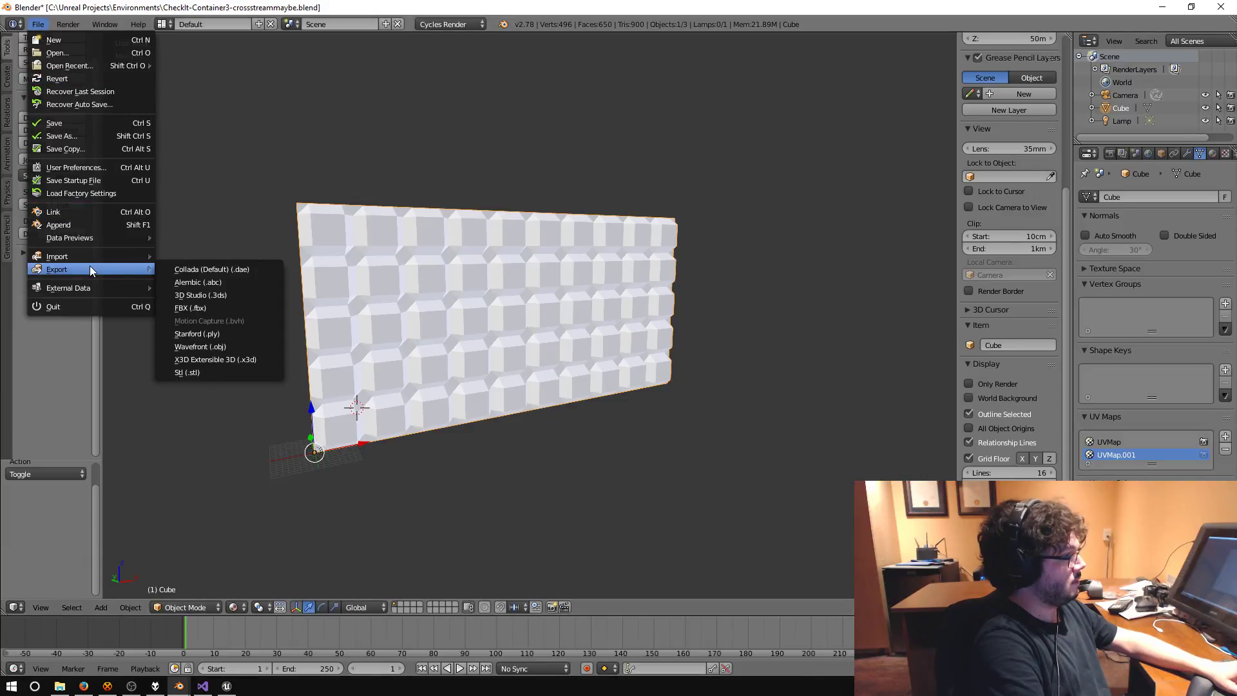
{"action": "left_click", "coordinate": [198, 308]}
{"action": "double_click", "coordinate": [209, 102]}
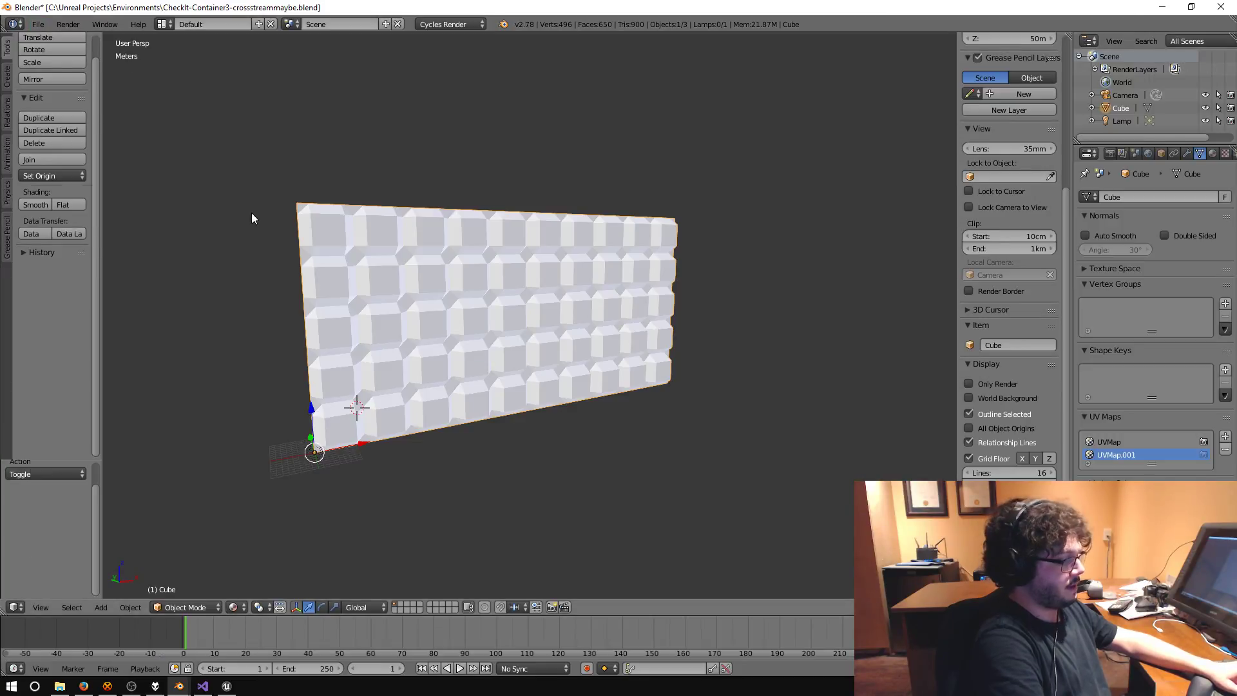
- Leave Visual Studio and return to the Unreal Editor level with the tiled container wall
{"action": "left_click", "coordinate": [1162, 7]}
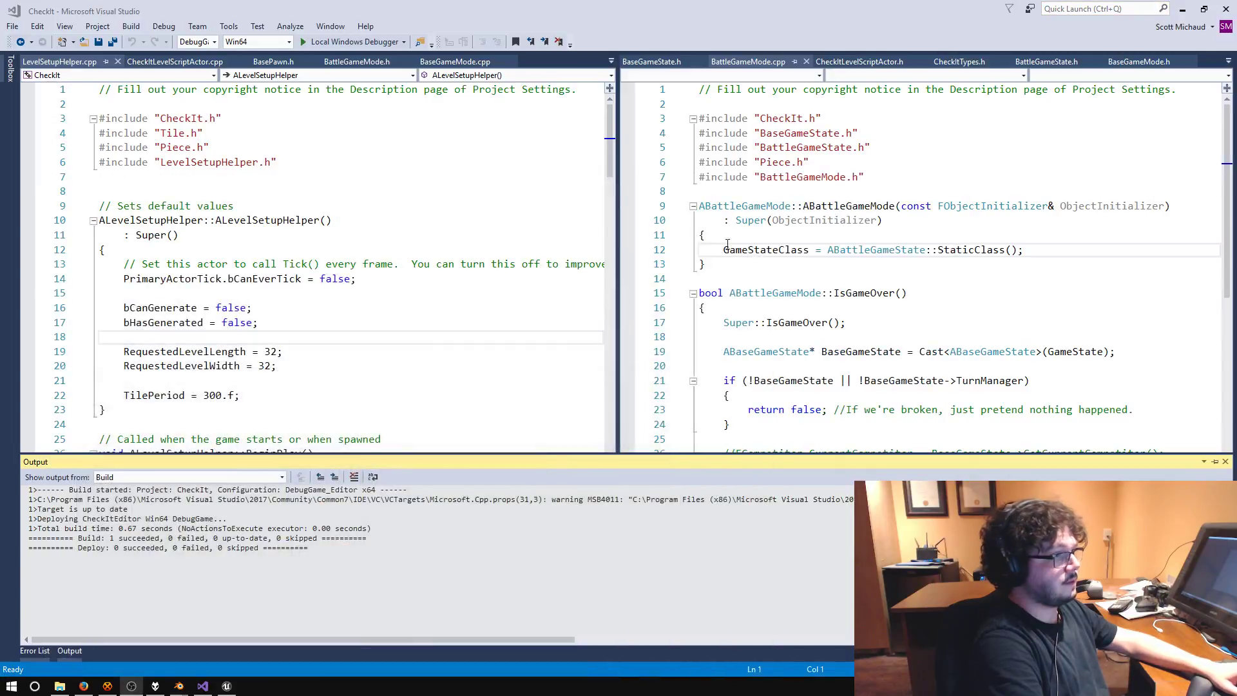
{"action": "left_click", "coordinate": [227, 687]}
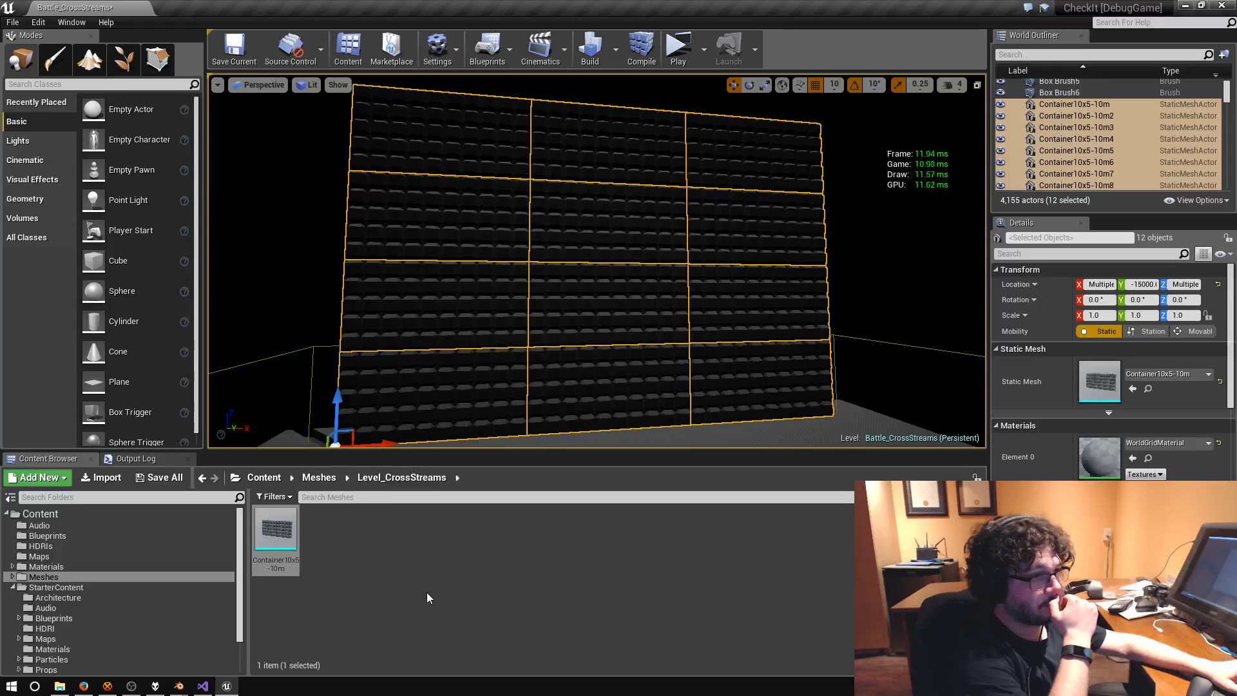
- Open the Container10x5-10m mesh in the Static Mesh Editor and uncheck Generate Lightmap UVs
{"action": "left_click", "coordinate": [268, 539]}
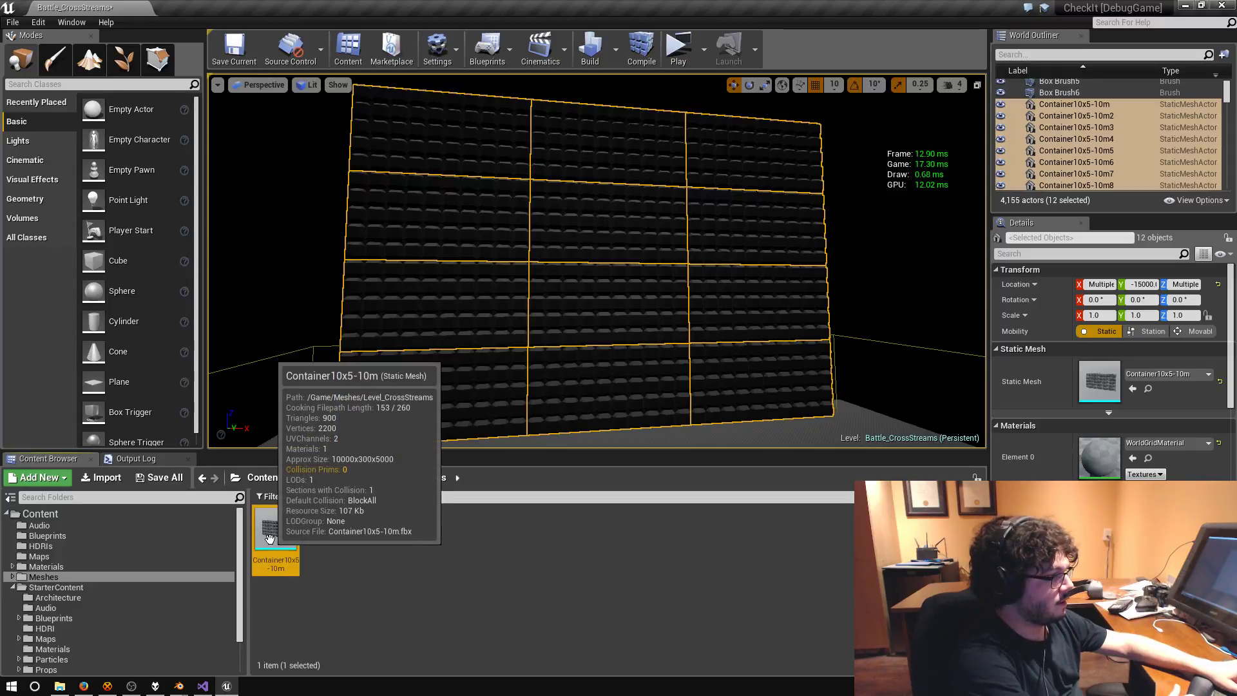
{"action": "double_click", "coordinate": [268, 538]}
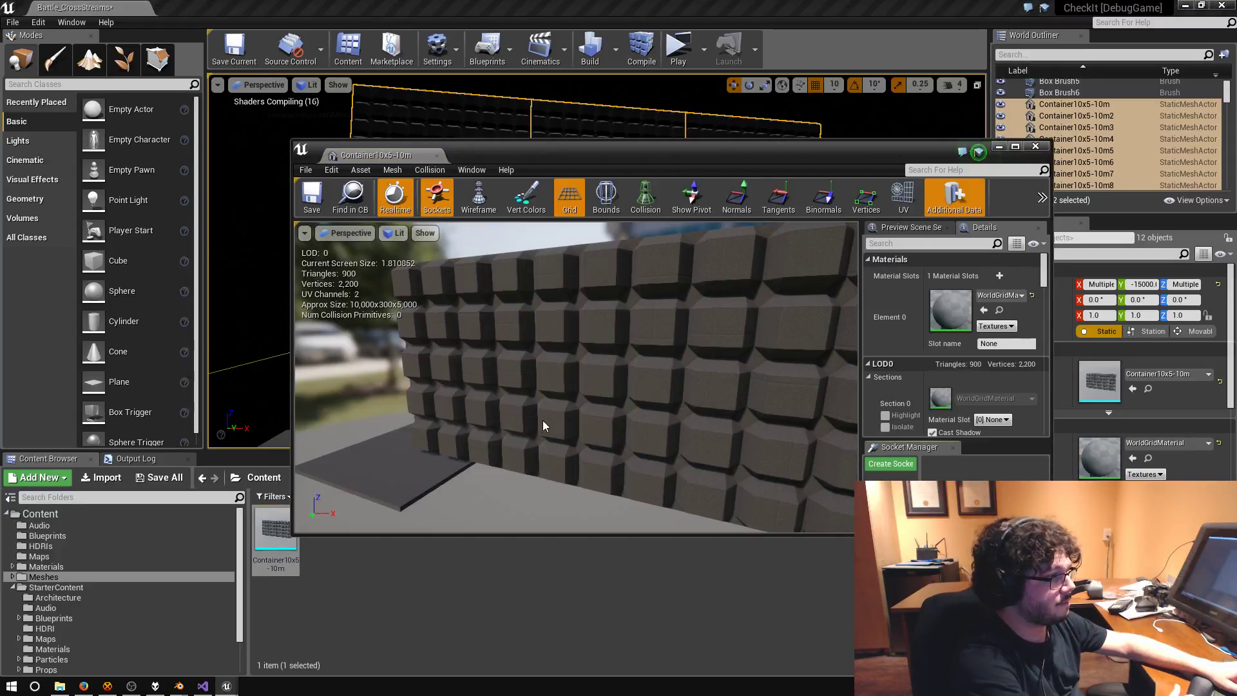
{"action": "left_click_drag", "start_coordinate": [543, 420], "coordinate": [650, 386]}
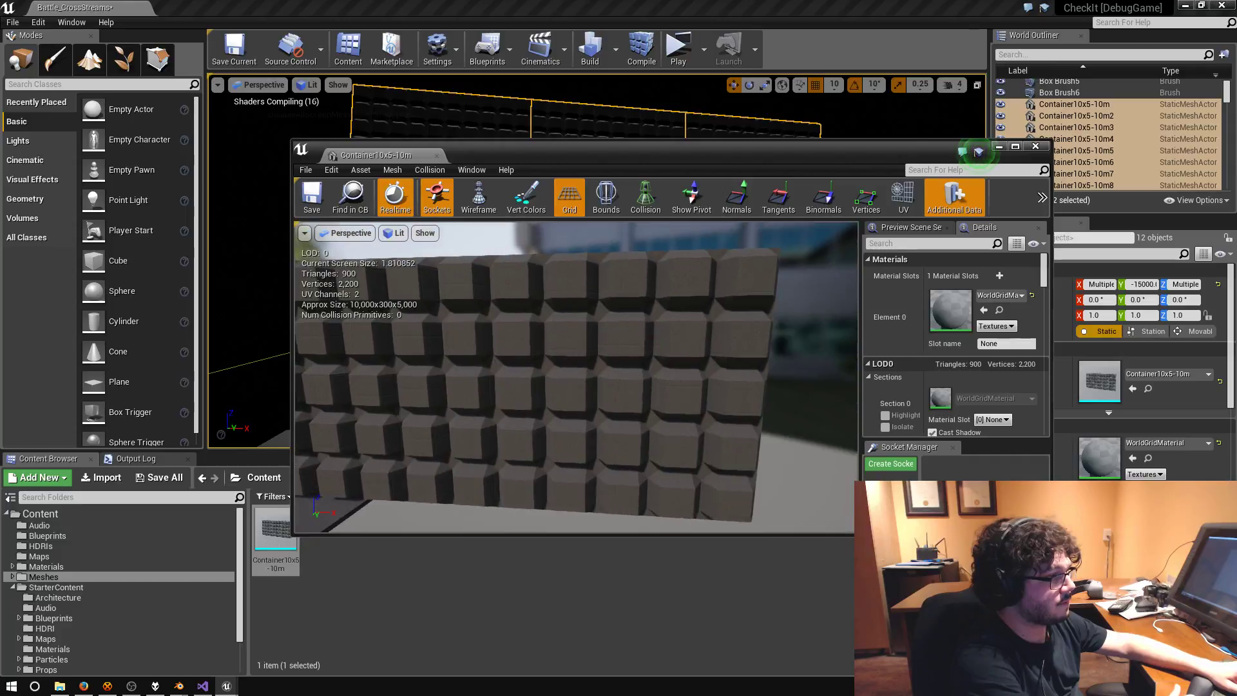
{"action": "double_click", "coordinate": [919, 157]}
{"action": "scroll", "coordinate": [1069, 369], "scroll_direction": "down", "scroll_amount": 2}
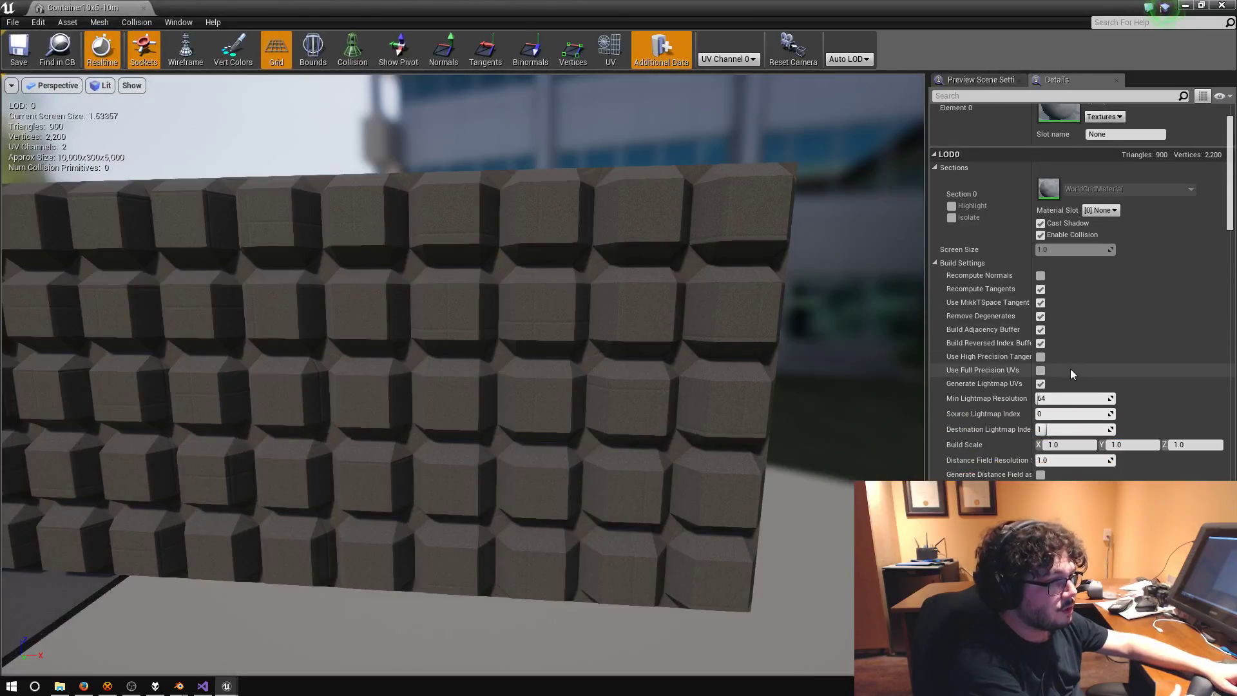
{"action": "left_click", "coordinate": [1040, 383]}
- Keep Source Lightmap Index at 0 and set Light Map Resolution to 512
{"action": "scroll", "coordinate": [1192, 390], "scroll_direction": "down", "scroll_amount": 1}
{"action": "scroll", "coordinate": [1191, 389], "scroll_direction": "down", "scroll_amount": 1}
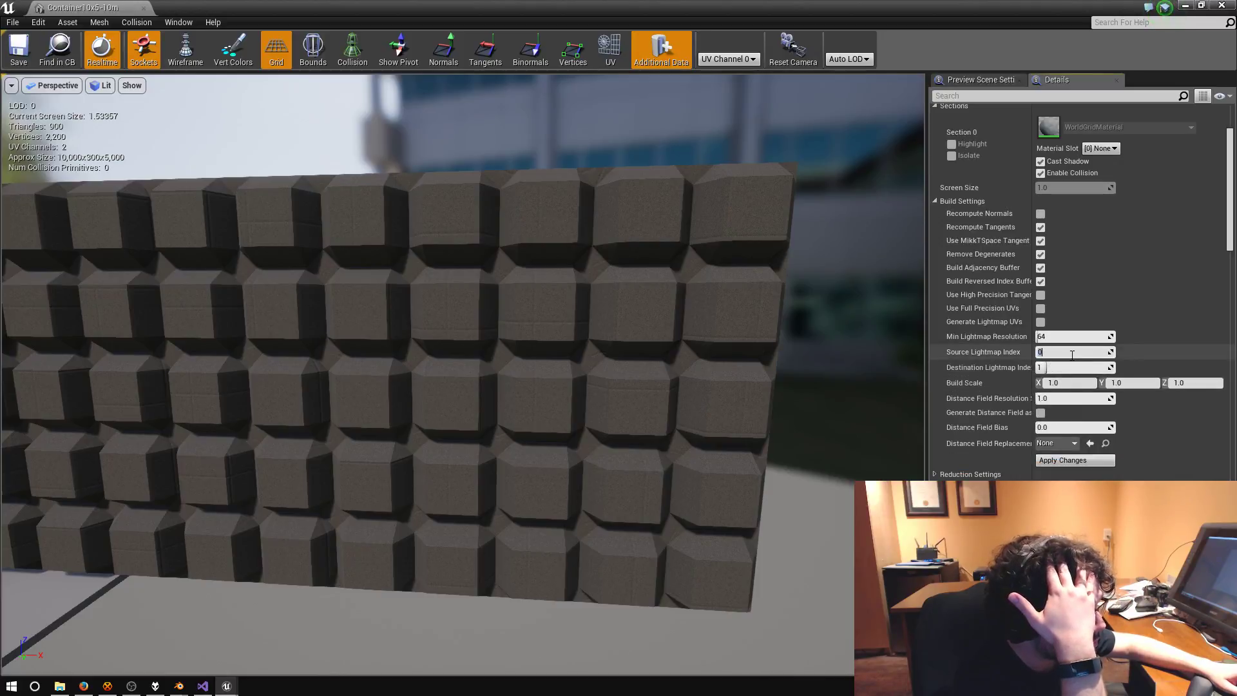
{"action": "key", "text": "Return"}
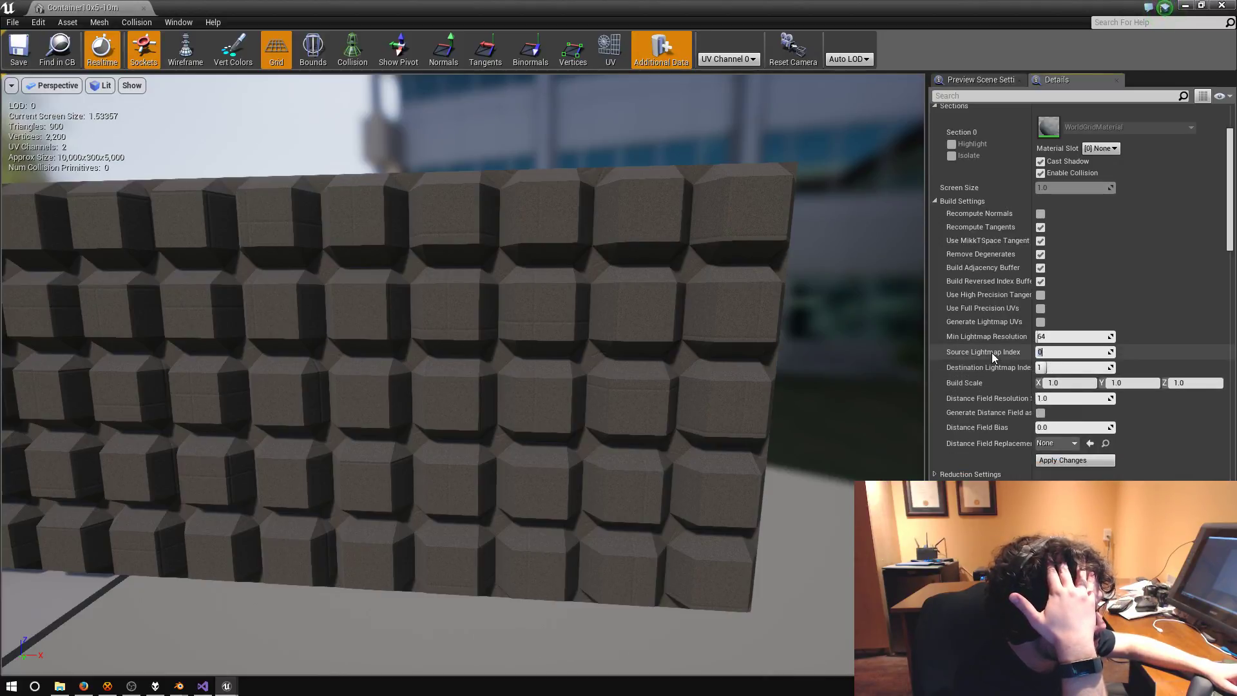
{"action": "left_click", "coordinate": [1076, 357]}
{"action": "scroll", "coordinate": [1192, 331], "scroll_direction": "down", "scroll_amount": 3}
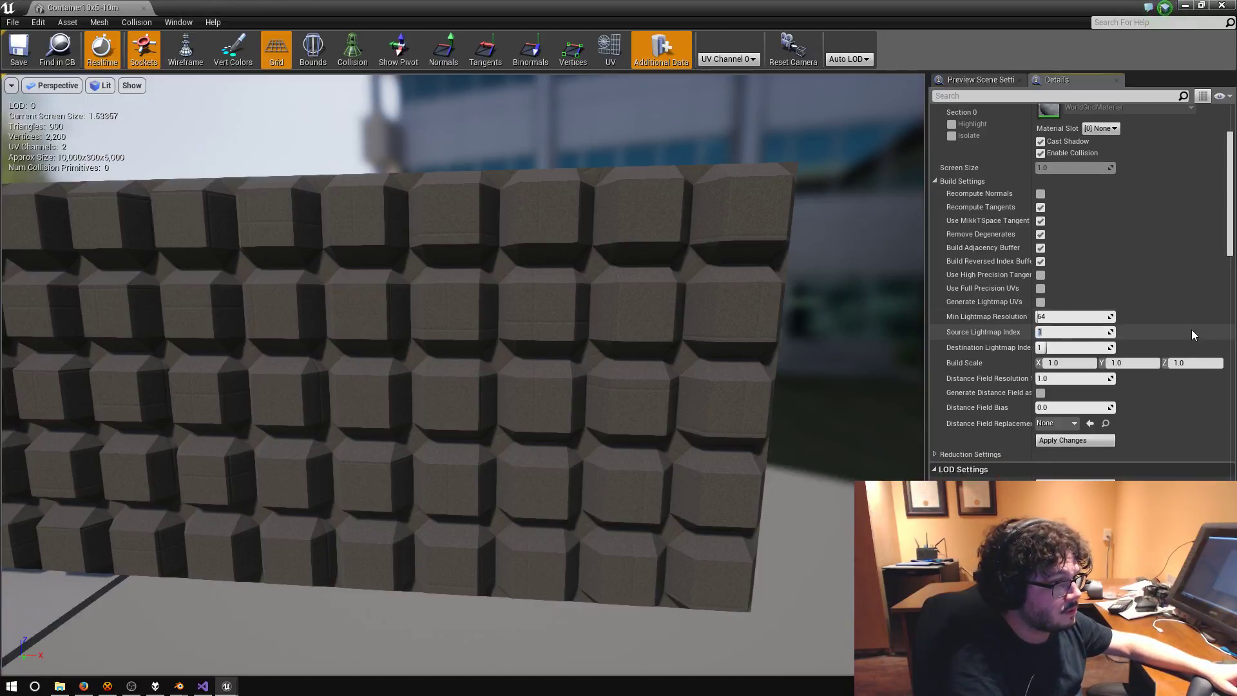
{"action": "scroll", "coordinate": [1200, 331], "scroll_direction": "down", "scroll_amount": 10}
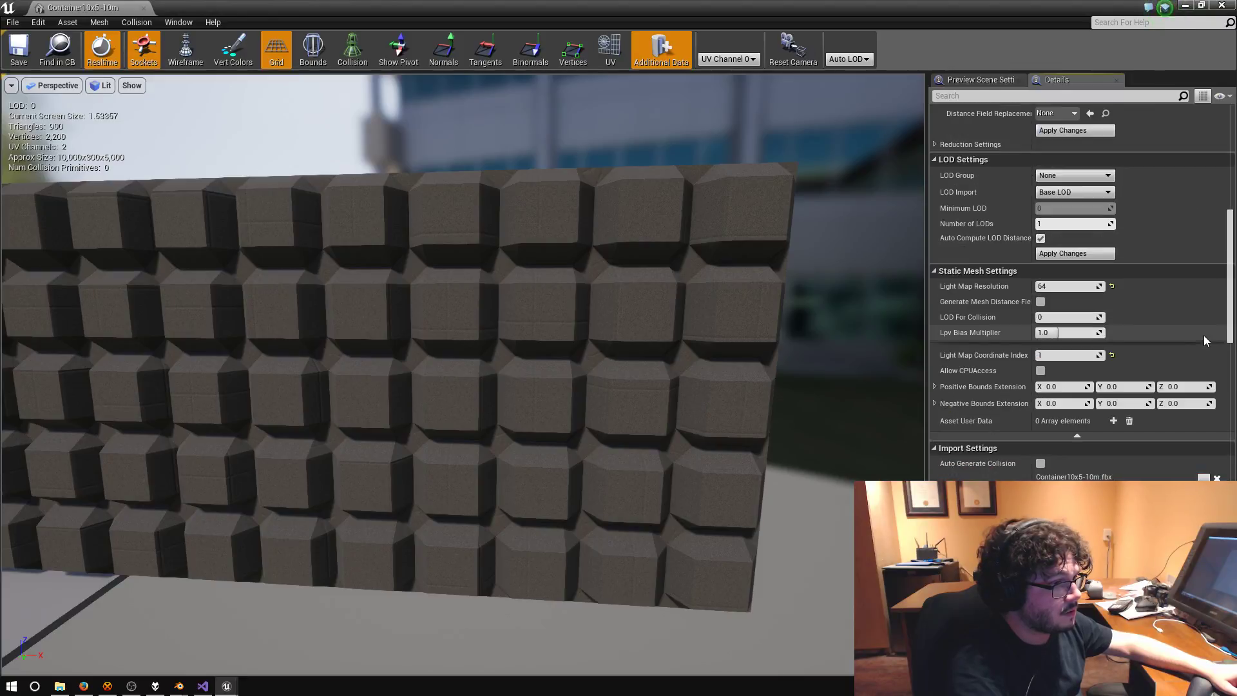
{"action": "left_click", "coordinate": [1078, 286]}
{"action": "type", "text": "512"}
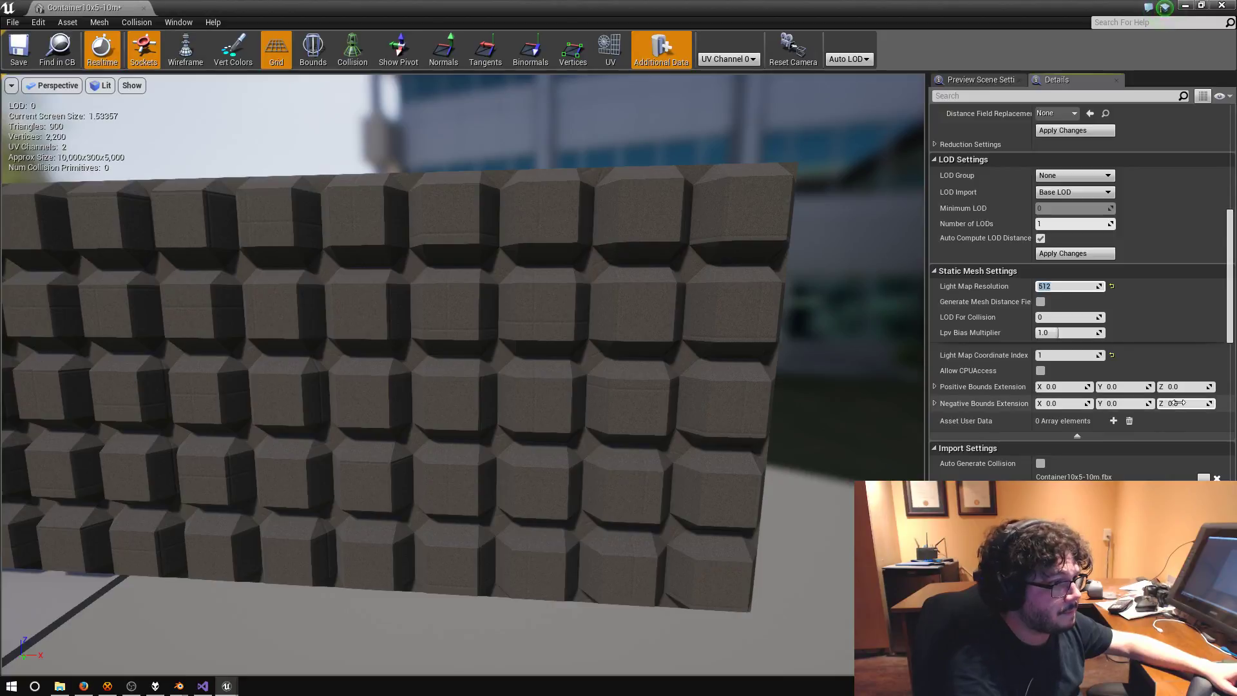
- Save the mesh asset and reimport it from its FBX file
{"action": "left_click", "coordinate": [19, 51]}
{"action": "left_click", "coordinate": [68, 23]}
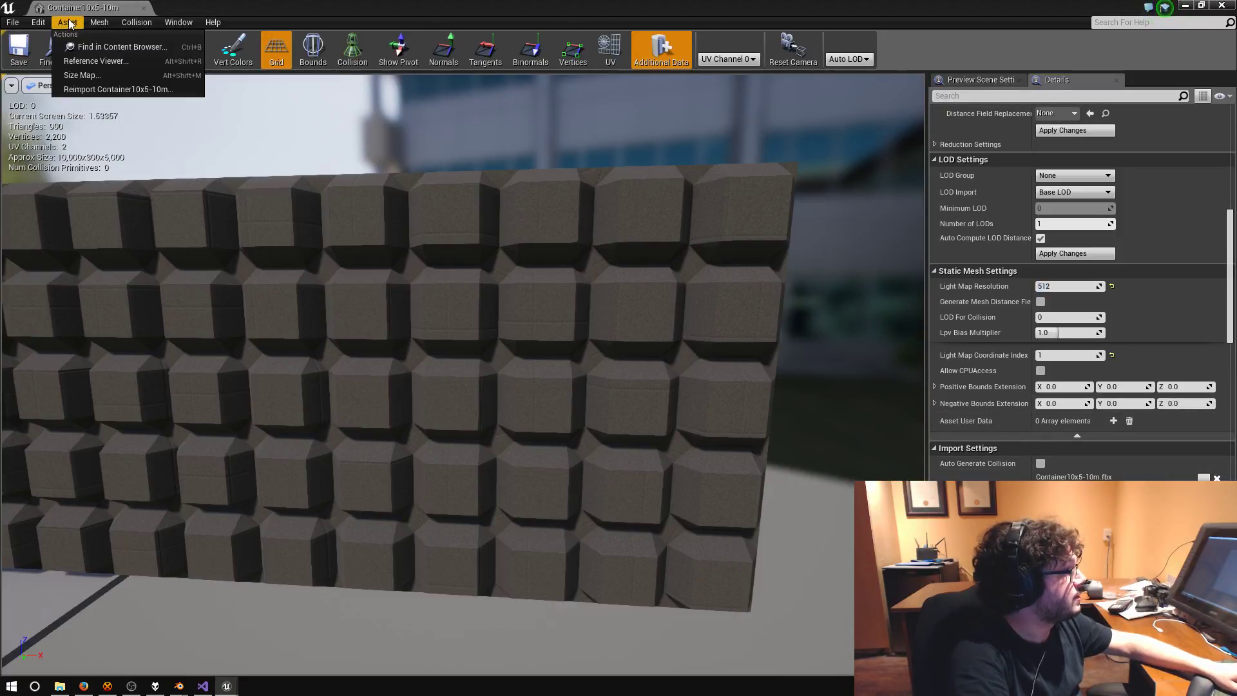
{"action": "left_click", "coordinate": [103, 89]}
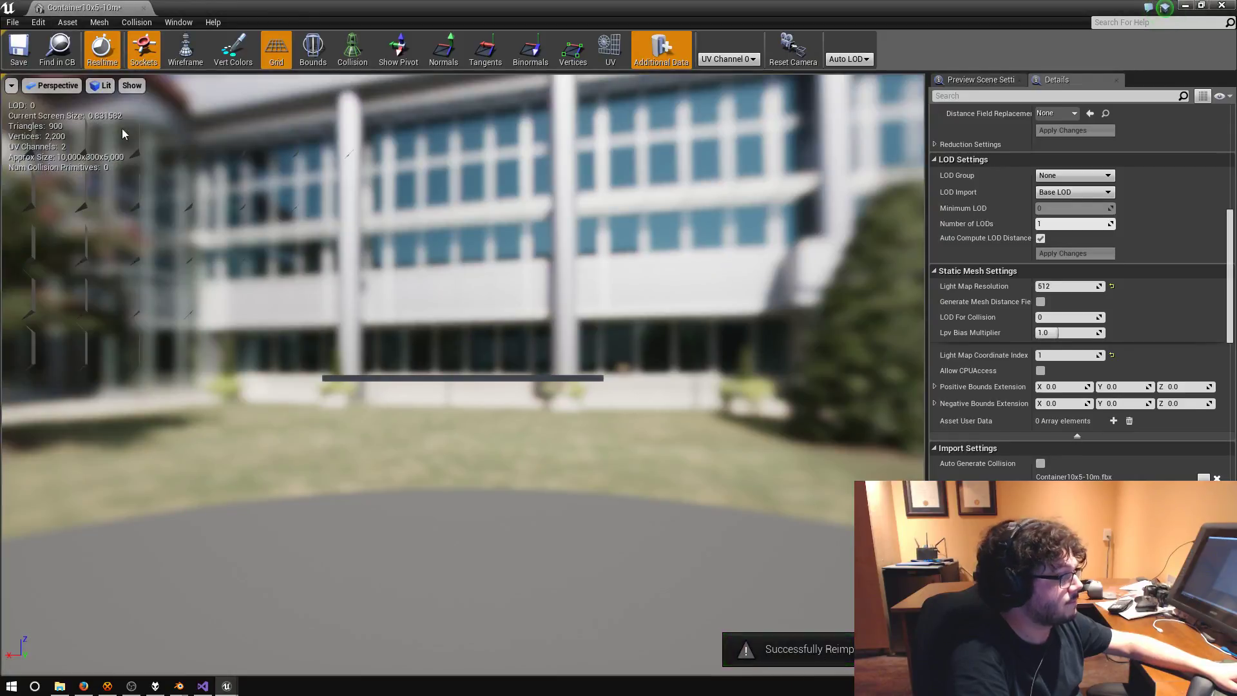
{"action": "left_click", "coordinate": [18, 50]}
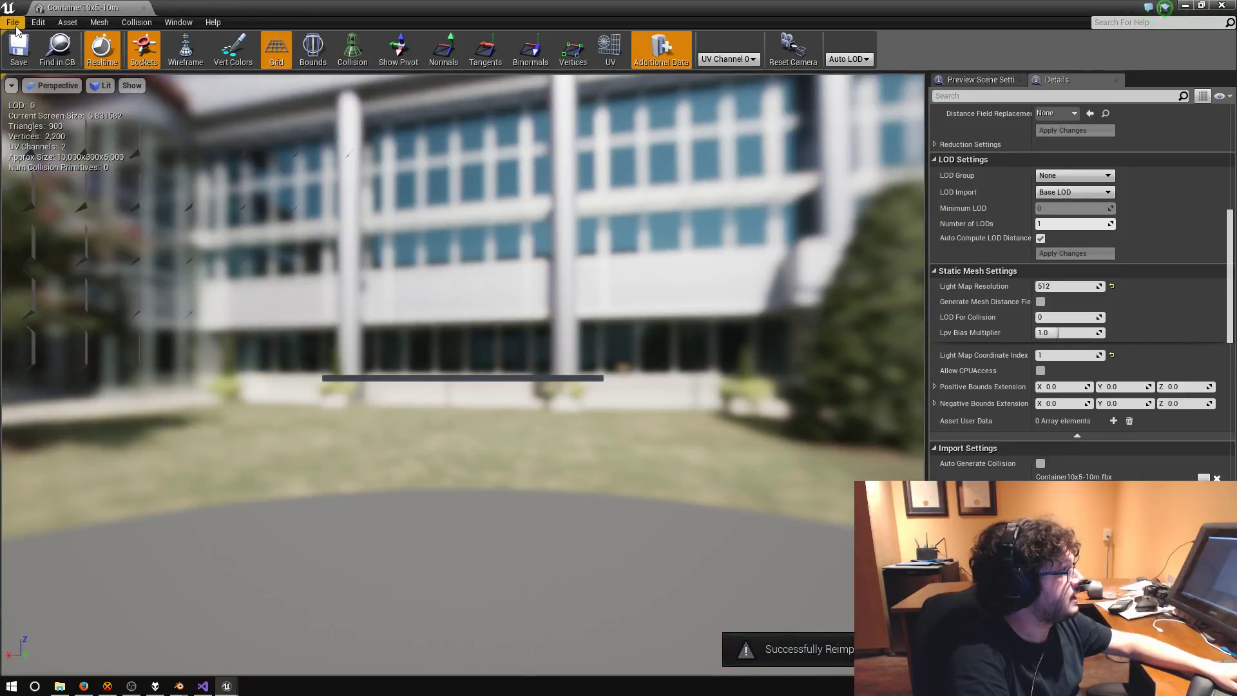
{"action": "left_click", "coordinate": [1184, 5]}
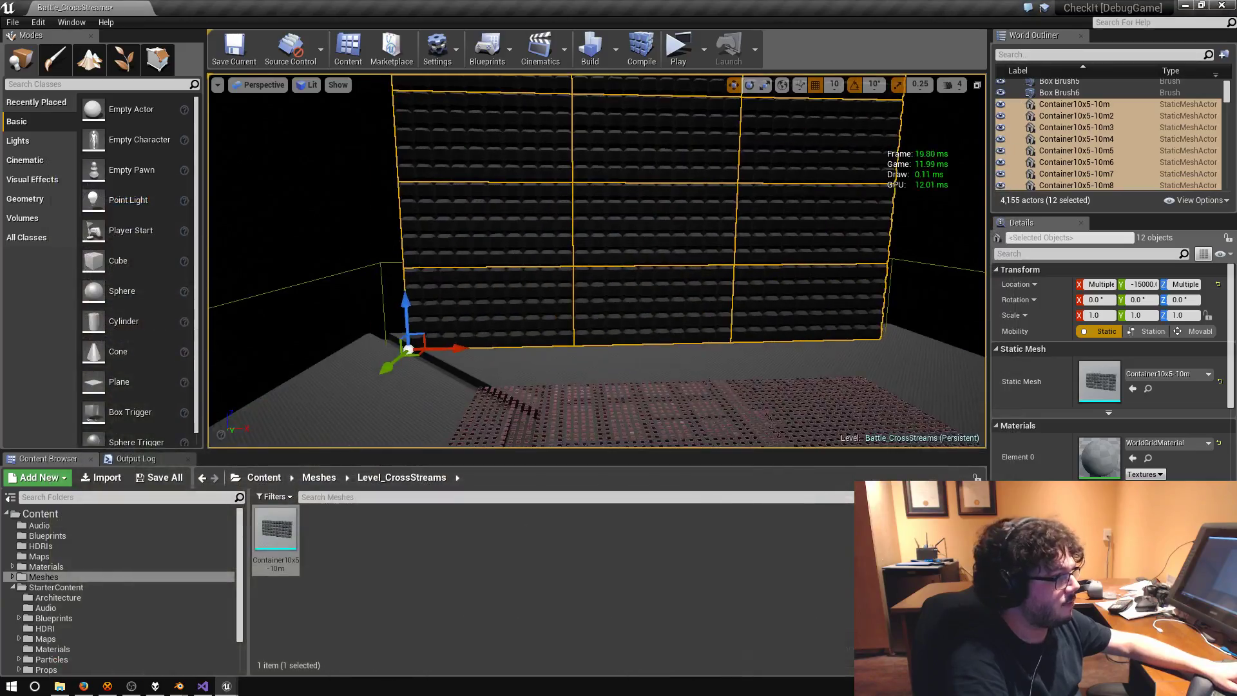
{"action": "mouse_move", "coordinate": [316, 95]}
{"action": "right_mouse_down"}
{"action": "mouse_move", "coordinate": [303, 103]}
{"action": "mouse_move", "coordinate": [316, 95]}
{"action": "right_mouse_up"}
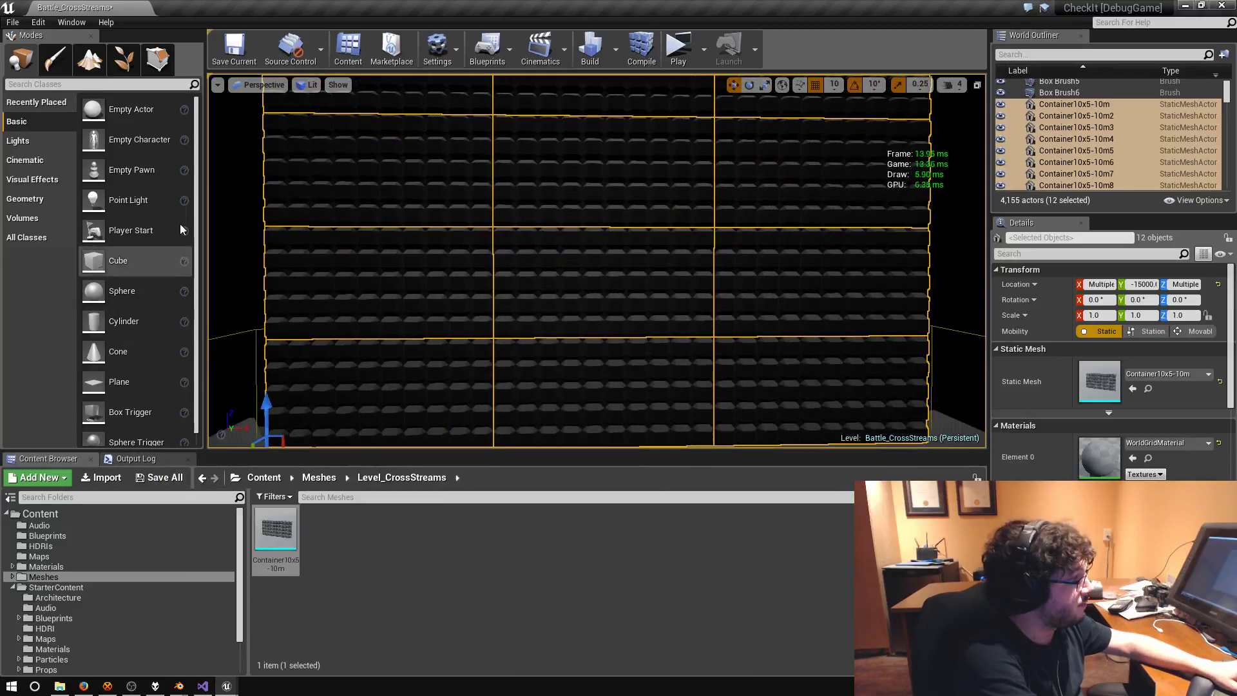
{"action": "left_click", "coordinate": [337, 84]}
{"action": "left_click", "coordinate": [308, 85]}
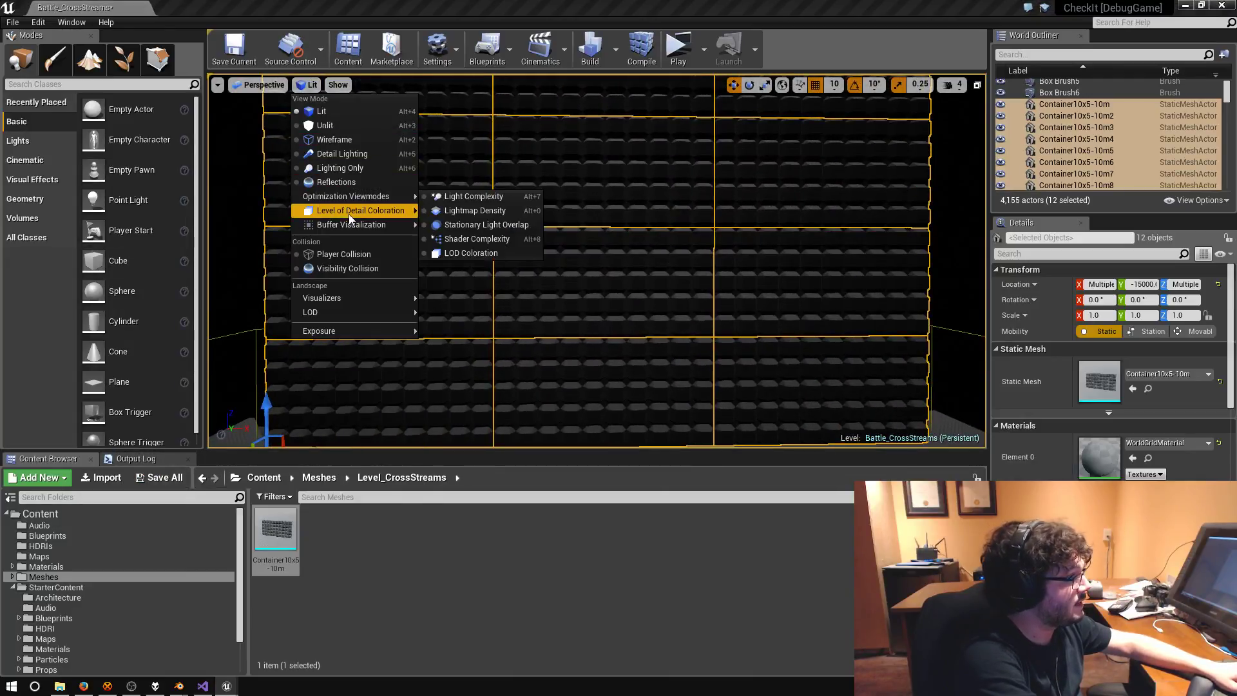
{"action": "mouse_move", "coordinate": [343, 196]}
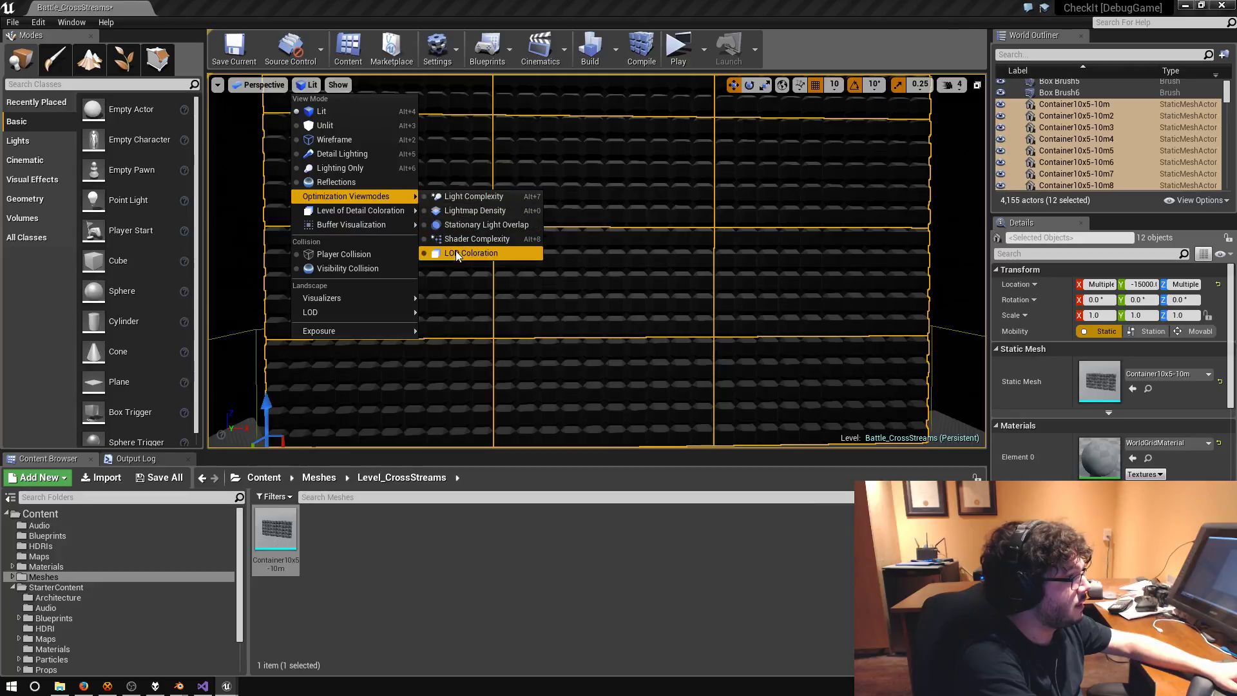
{"action": "left_click", "coordinate": [474, 210]}
{"action": "right_click_drag", "start_coordinate": [456, 207], "coordinate": [455, 207]}
{"action": "key", "text": "w"}
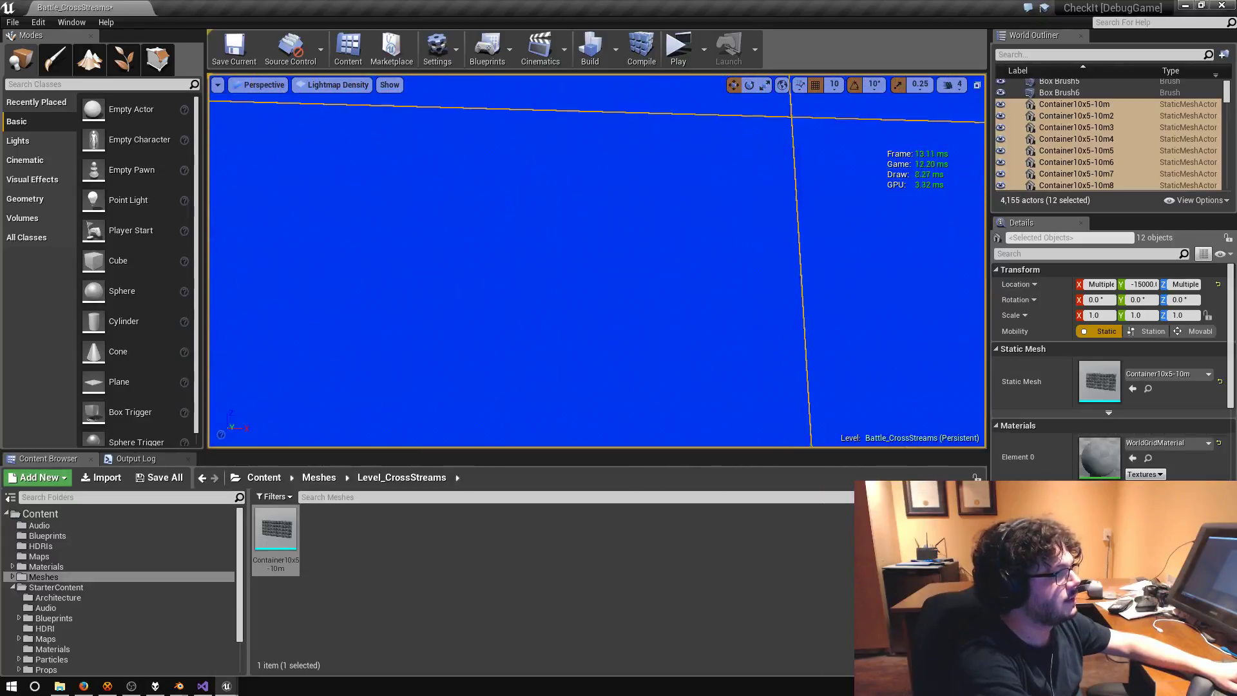
{"action": "key", "text": "s"}
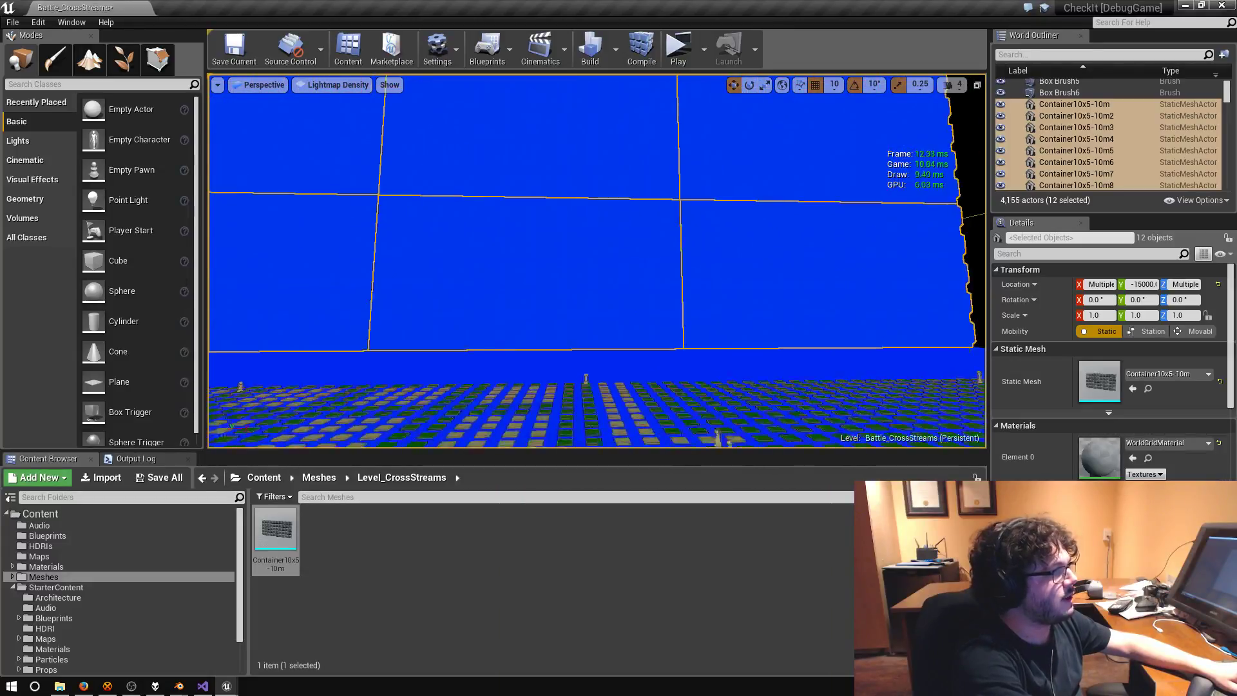
{"action": "key", "text": "w"}
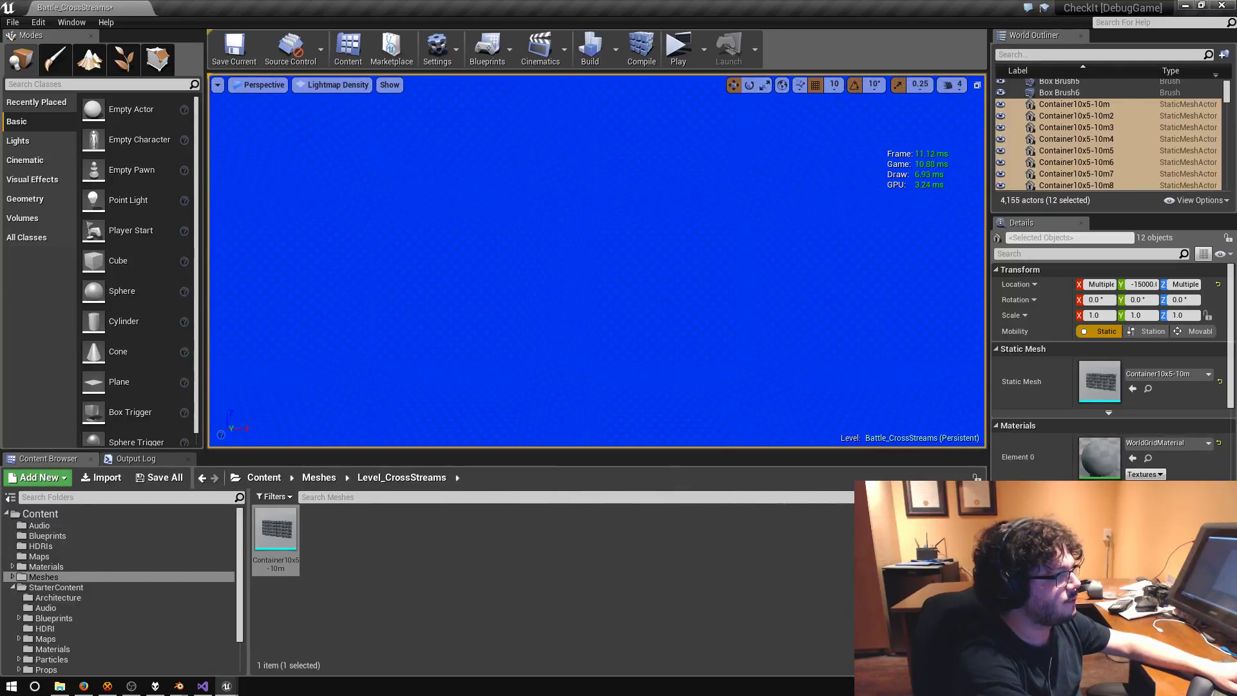
{"action": "key", "text": "s"}
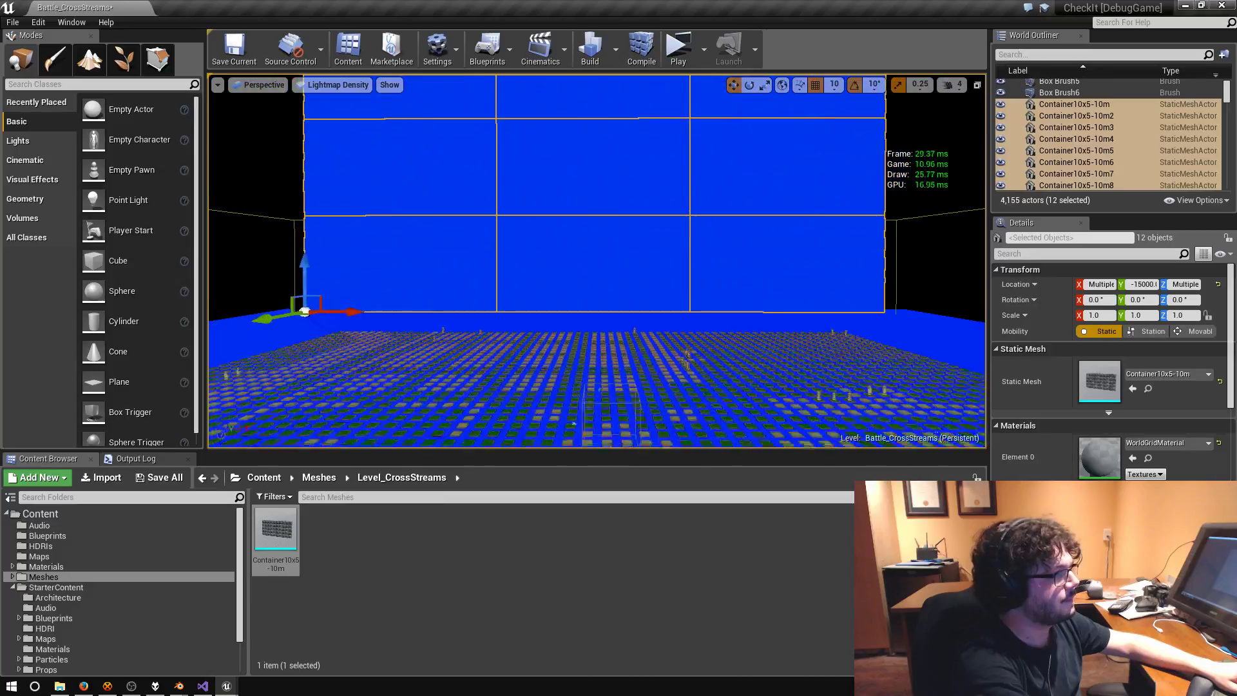
{"action": "key", "text": "w"}
{"action": "key", "text": "w"}
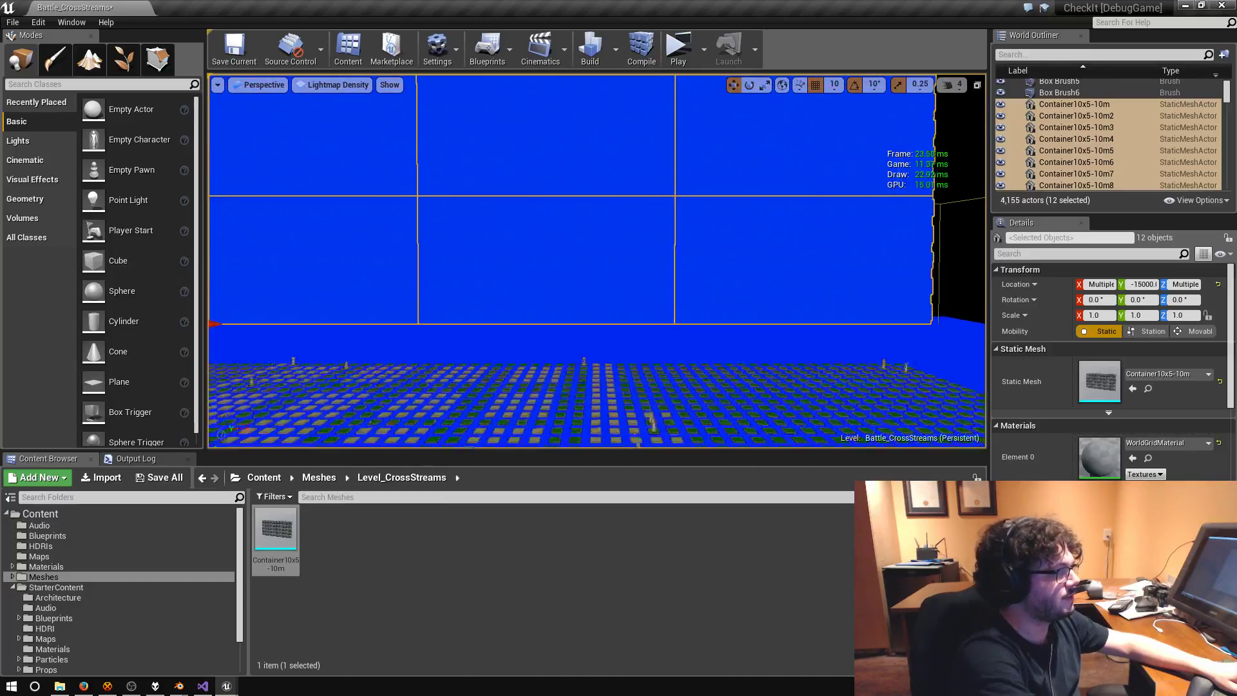
{"action": "key", "text": "w"}
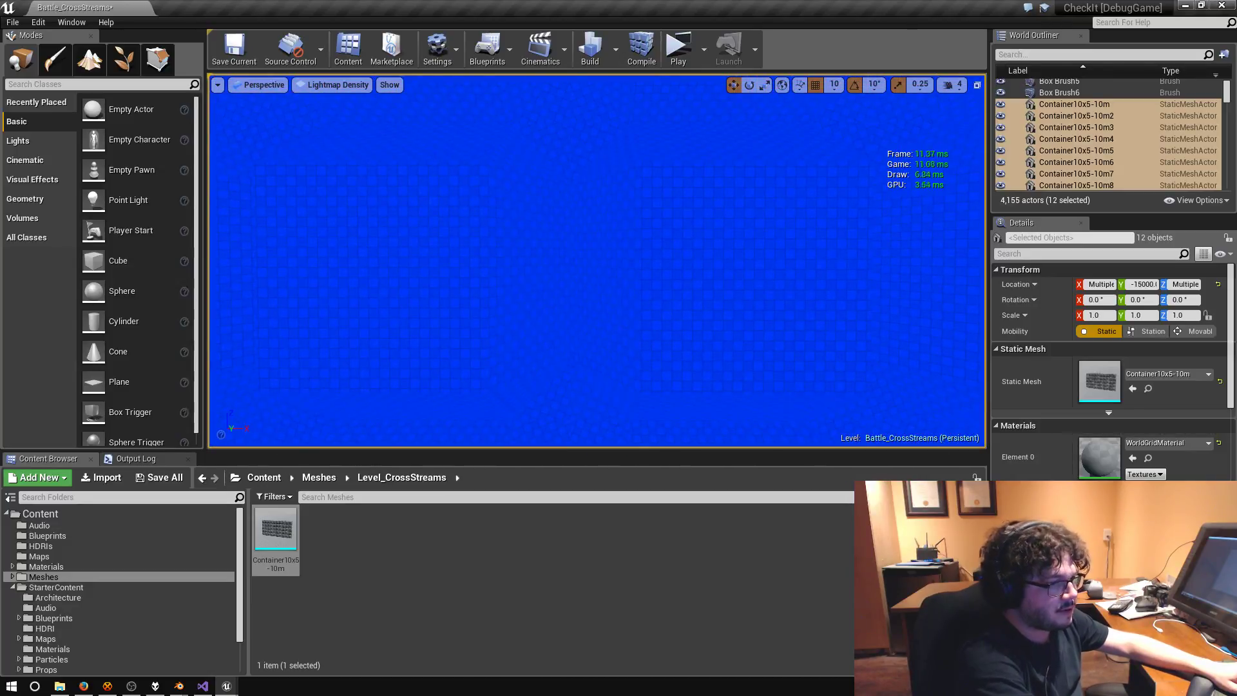
- Change the Container10x5-10m Light Map Resolution from 512 to 256, save, and close the mesh editor
{"action": "double_click", "coordinate": [264, 535]}
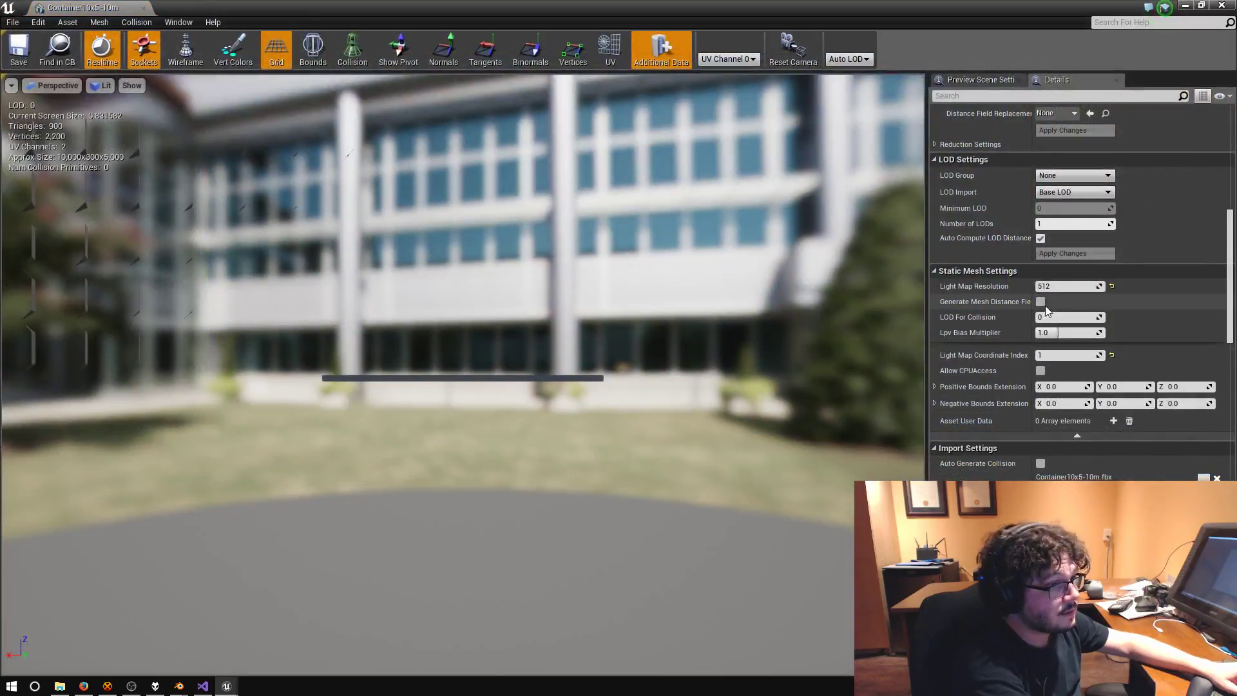
{"action": "left_click", "coordinate": [1056, 286]}
{"action": "type", "text": "256"}
{"action": "key", "text": "Return"}
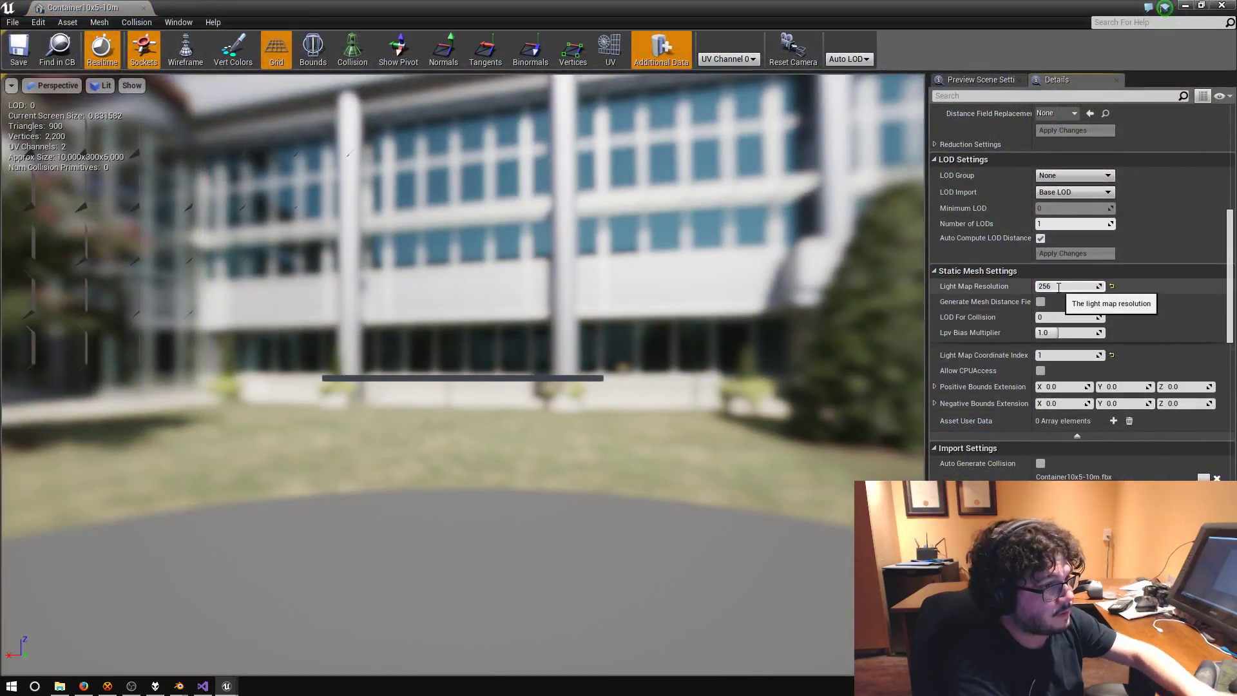
{"action": "left_click", "coordinate": [65, 23]}
{"action": "left_click", "coordinate": [31, 51]}
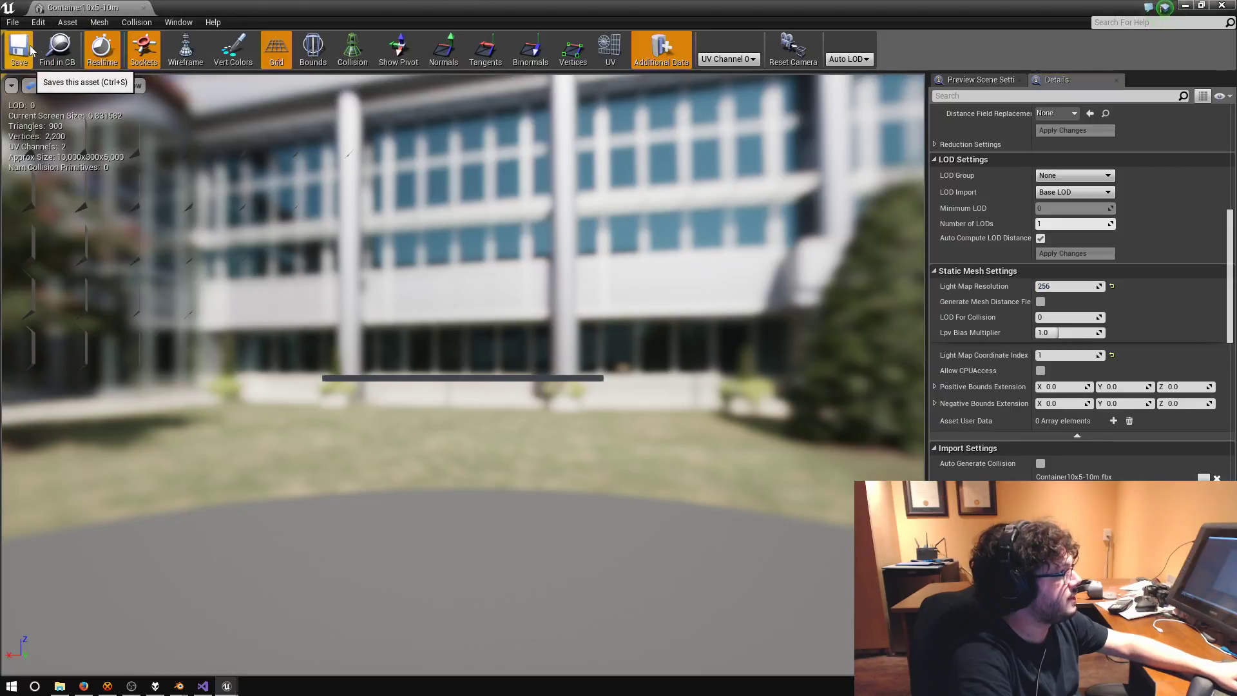
{"action": "left_click", "coordinate": [1185, 5]}
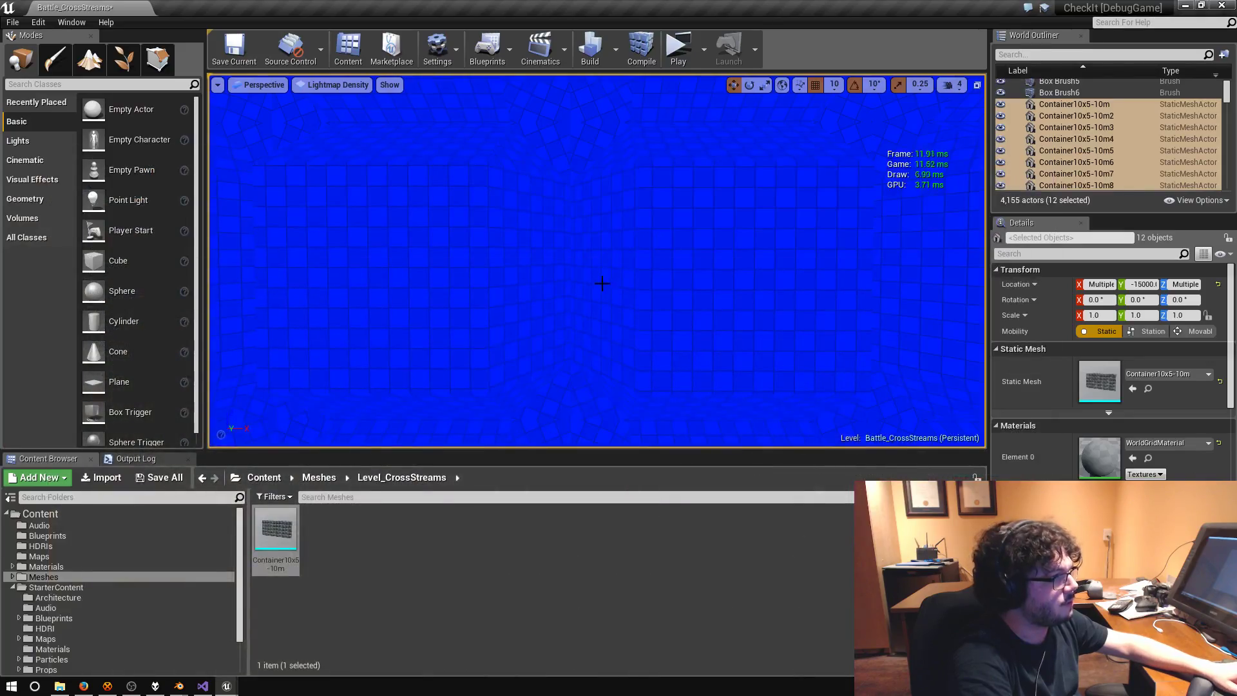
- Fly up close to inspect the wall's lightmap density tiles, then save the Battle_CrossStreams level
{"action": "key", "text": "f"}
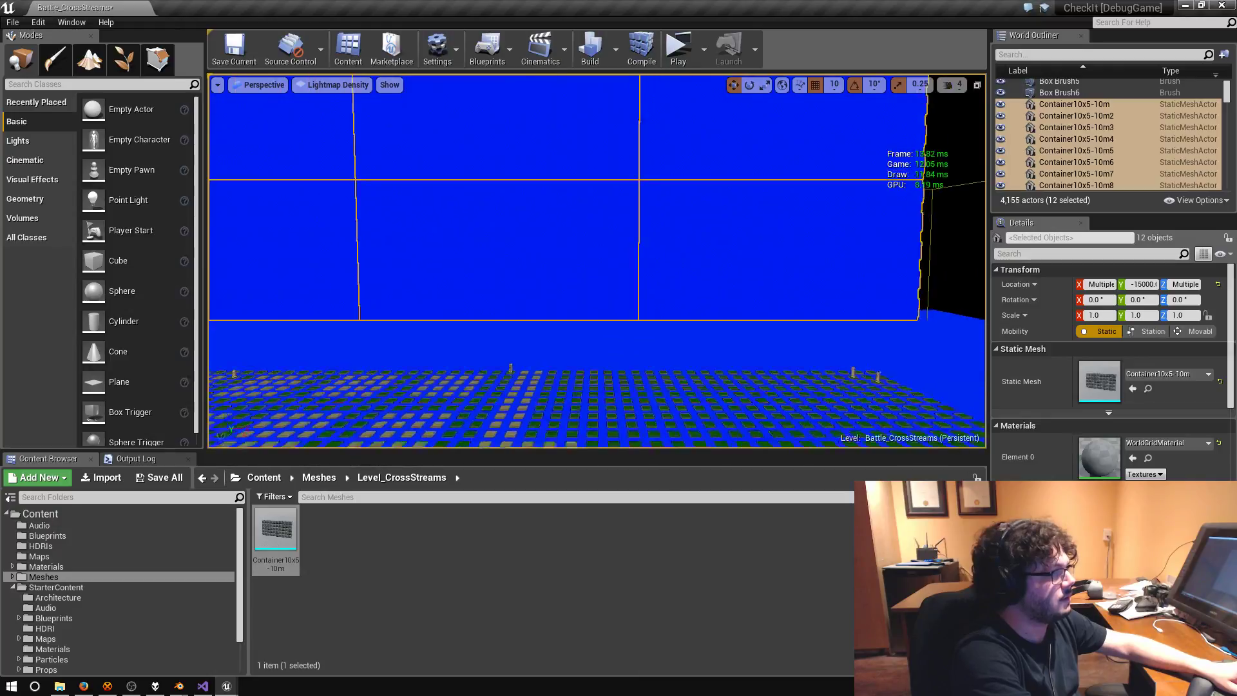
{"action": "key", "text": "Up"}
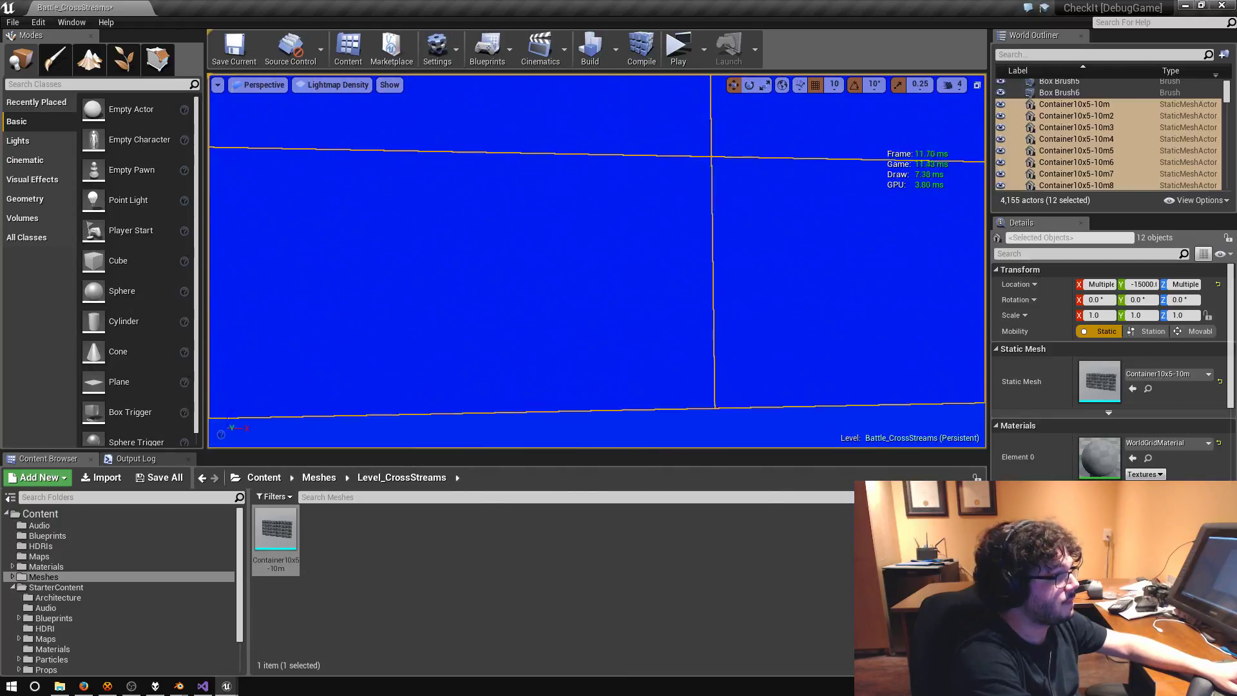
{"action": "key", "text": "Up"}
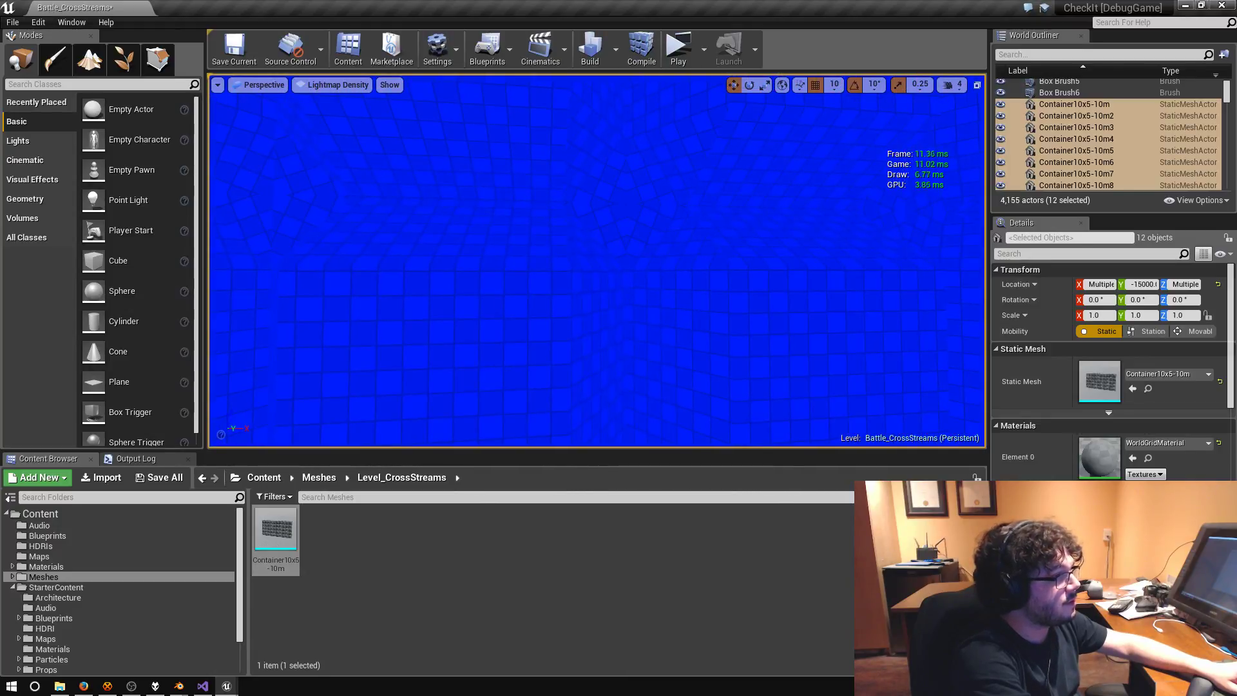
{"action": "key", "text": "Up"}
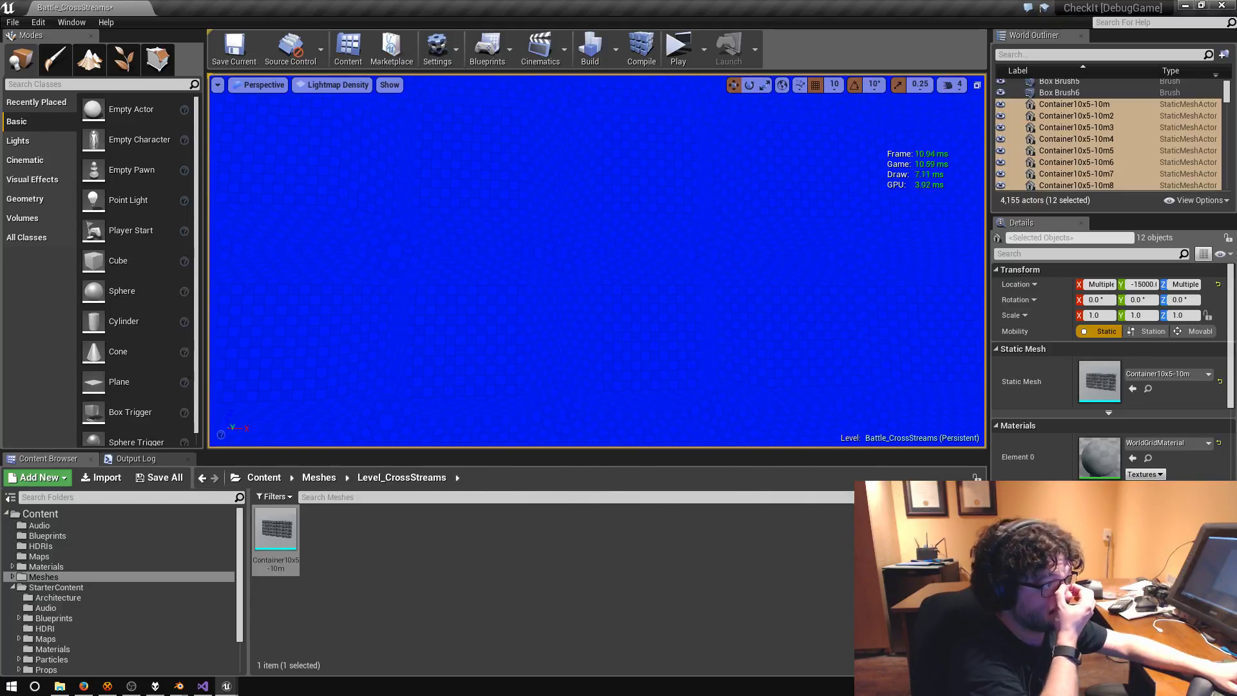
{"action": "key", "text": "Up"}
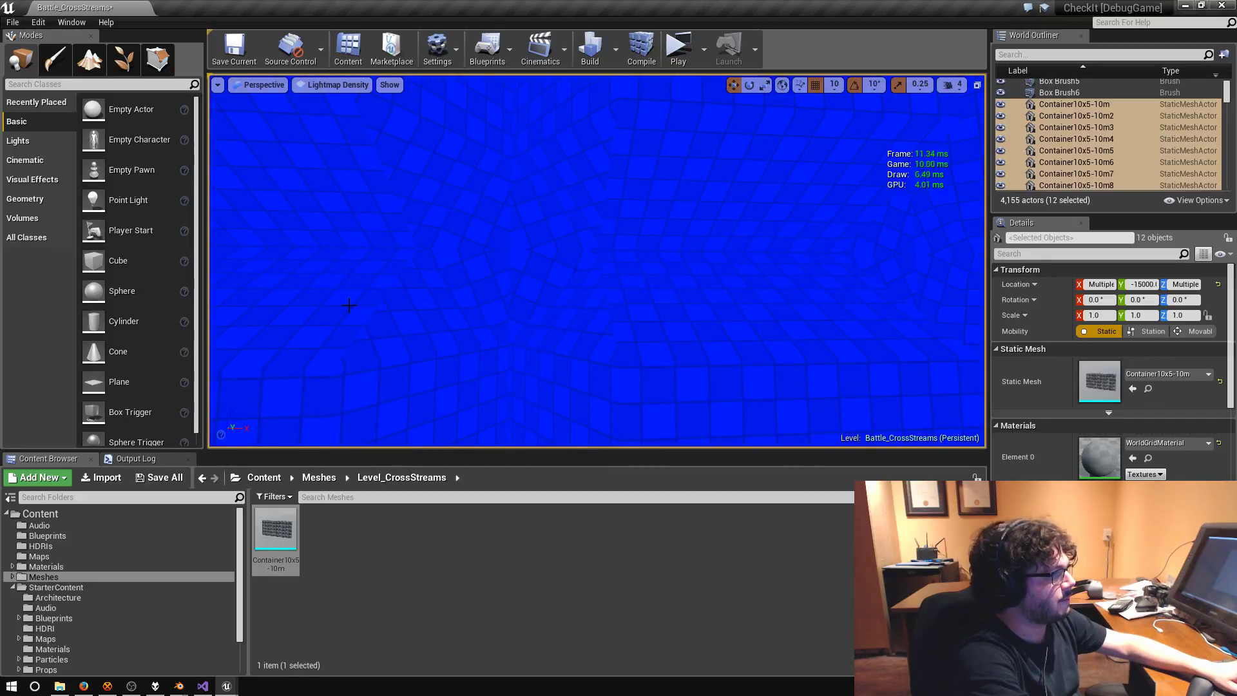
{"action": "right_click_drag", "start_coordinate": [492, 329], "coordinate": [491, 330]}
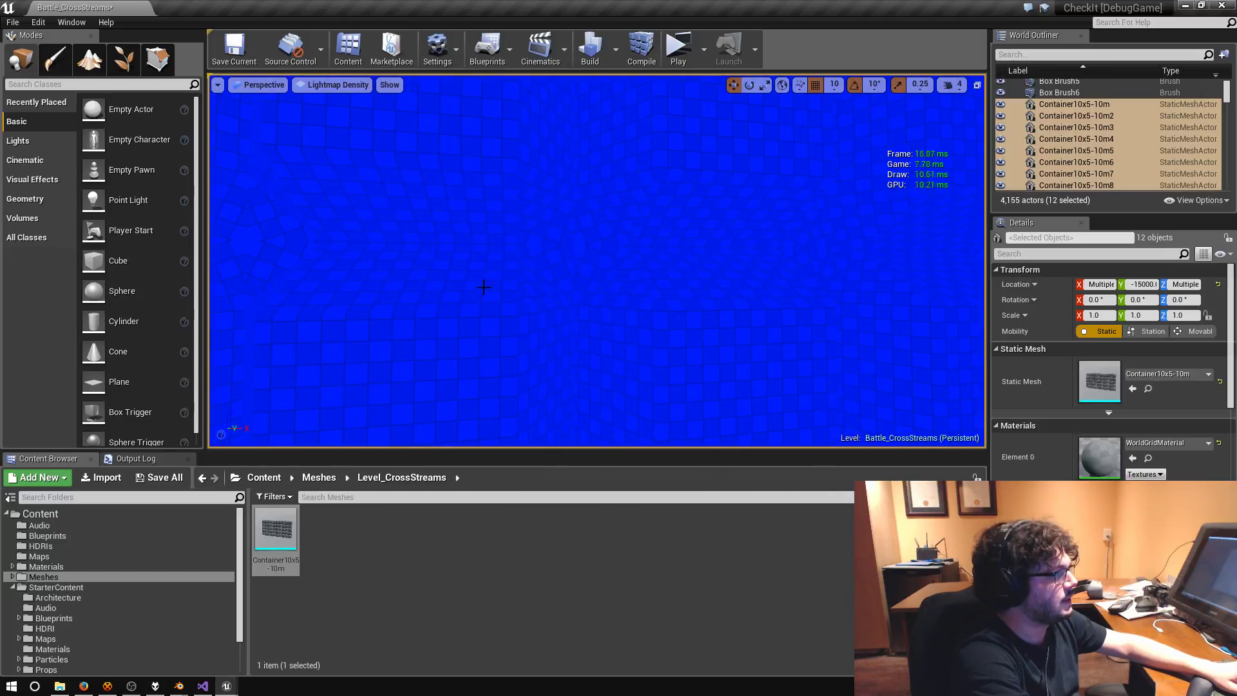
{"action": "right_click_drag", "start_coordinate": [491, 330], "coordinate": [492, 330]}
{"action": "right_click_drag", "start_coordinate": [532, 240], "coordinate": [533, 240]}
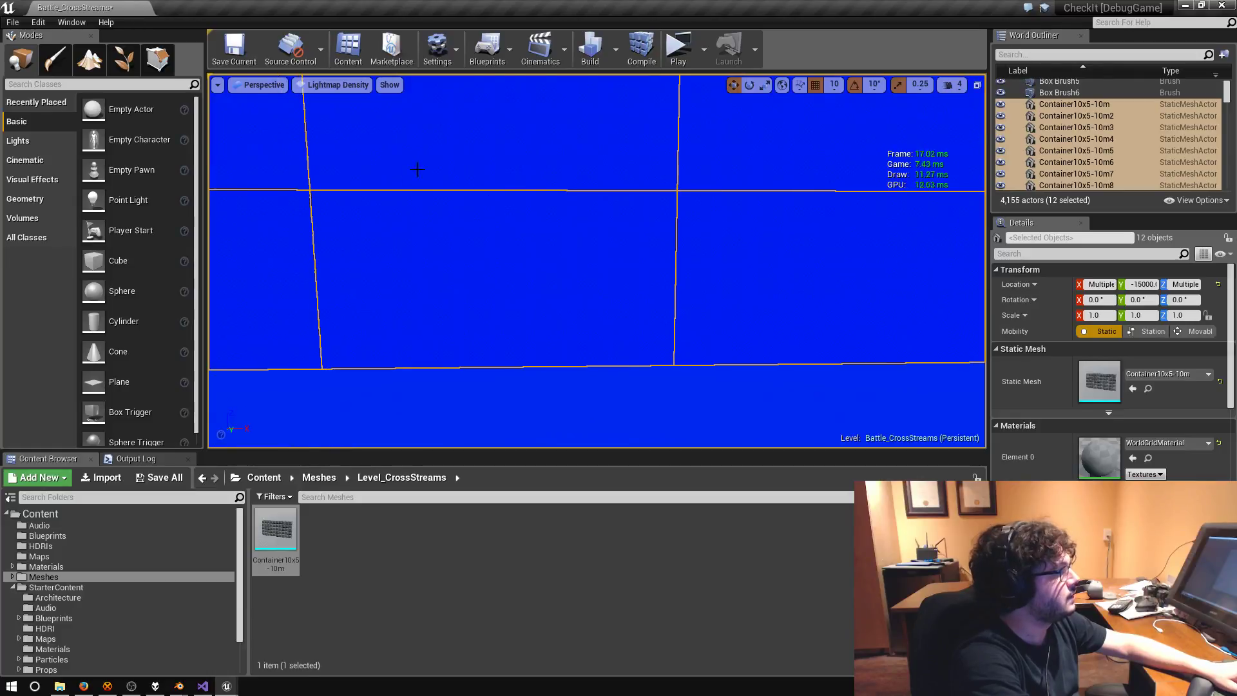
{"action": "left_click", "coordinate": [234, 49]}
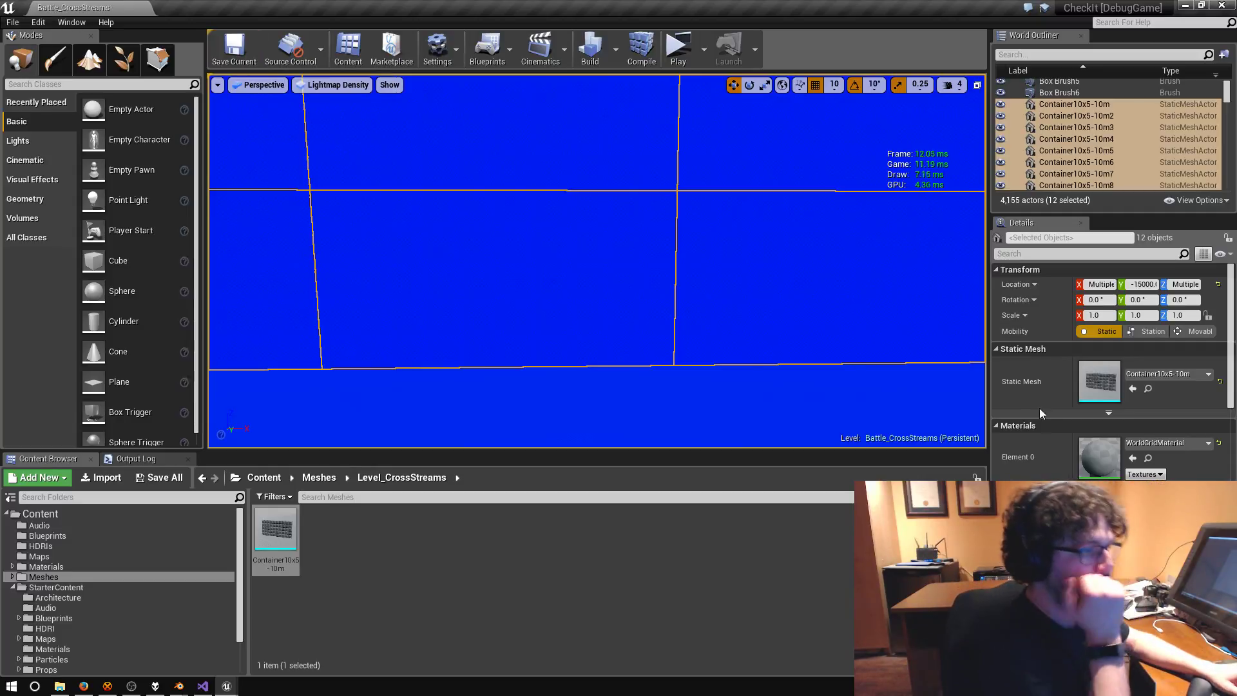
- Tick Use Two Sided Lighting and Shadow Two Sided under the panels' Lighting details
{"action": "scroll", "coordinate": [1022, 413], "scroll_direction": "down", "scroll_amount": 5}
{"action": "scroll", "coordinate": [1024, 415], "scroll_direction": "down", "scroll_amount": 10}
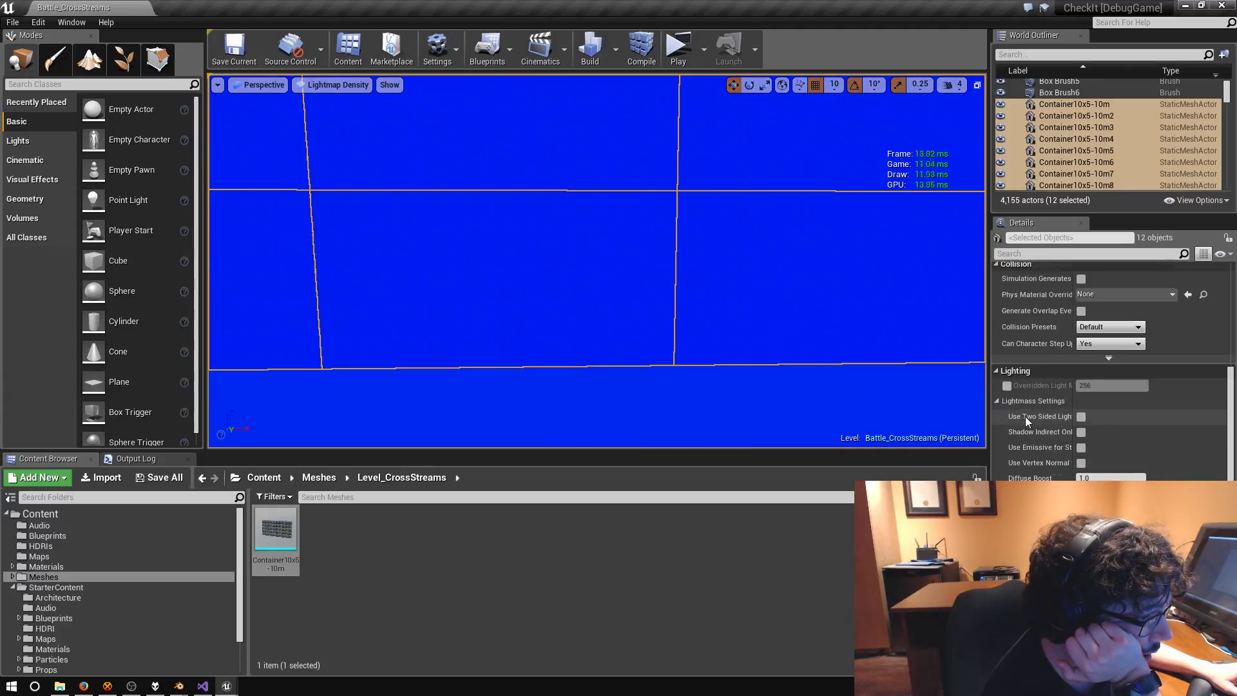
{"action": "scroll", "coordinate": [1042, 424], "scroll_direction": "down", "scroll_amount": 1}
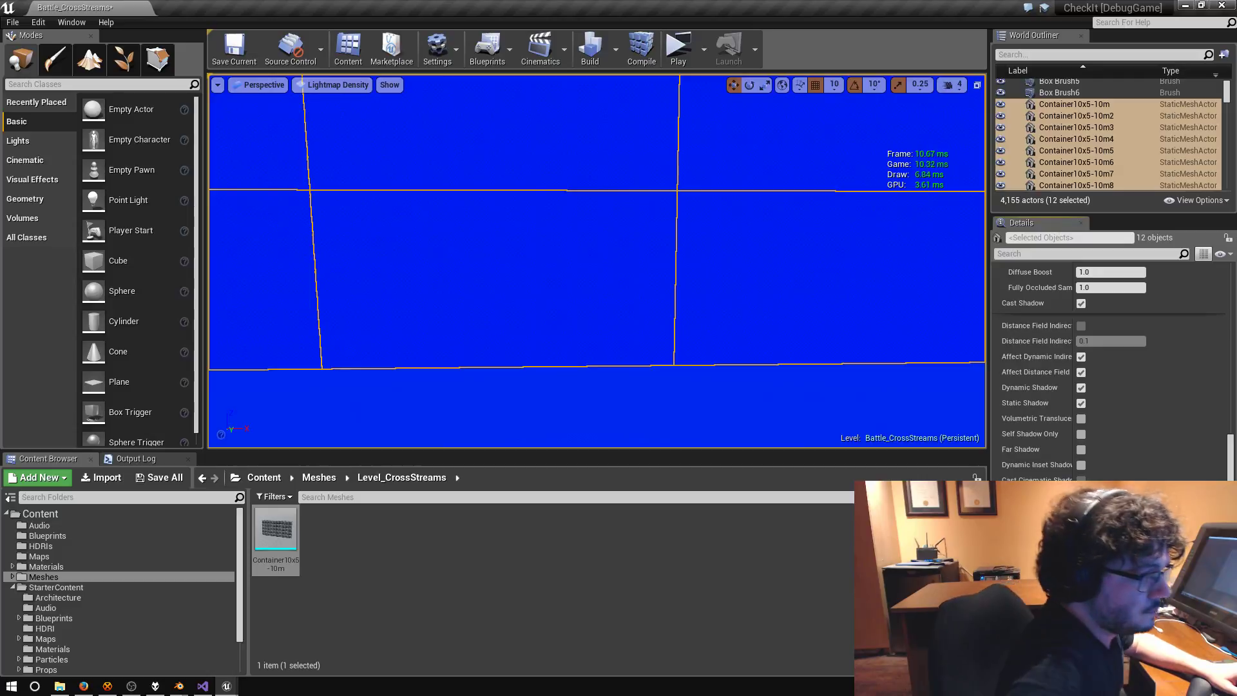
{"action": "scroll", "coordinate": [1111, 370], "scroll_direction": "down", "scroll_amount": 1}
{"action": "scroll", "coordinate": [1111, 371], "scroll_direction": "down", "scroll_amount": 10}
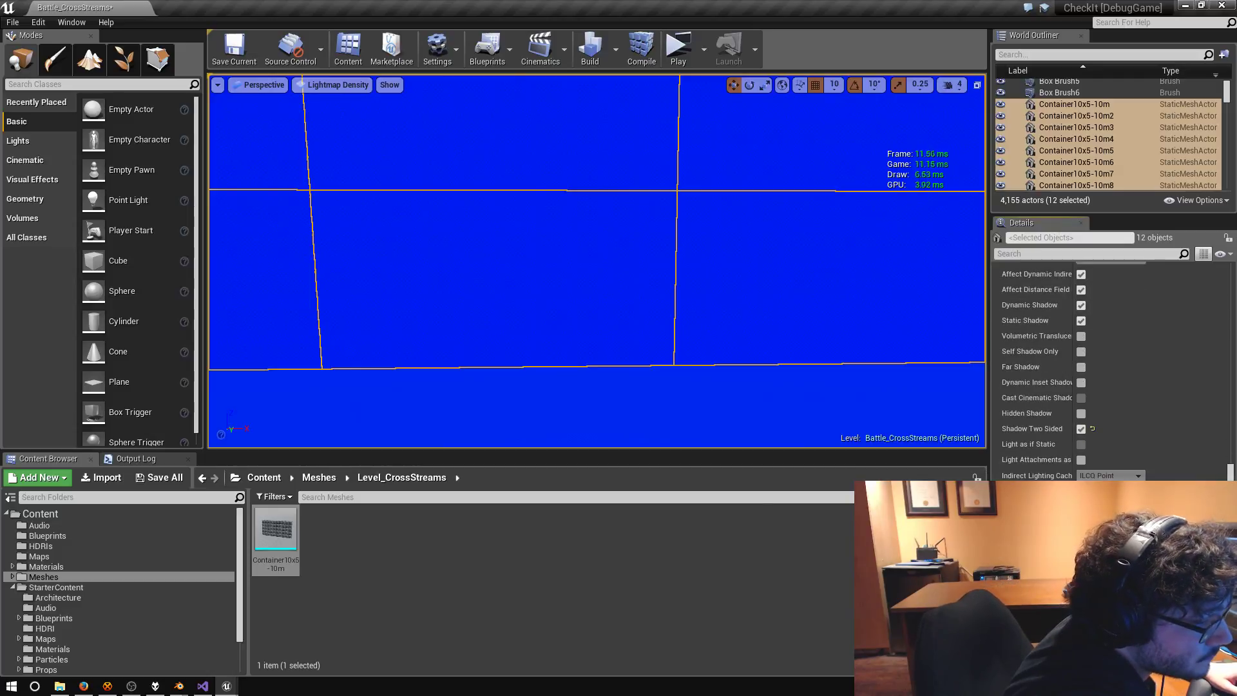
{"action": "scroll", "coordinate": [1044, 451], "scroll_direction": "up", "scroll_amount": 10}
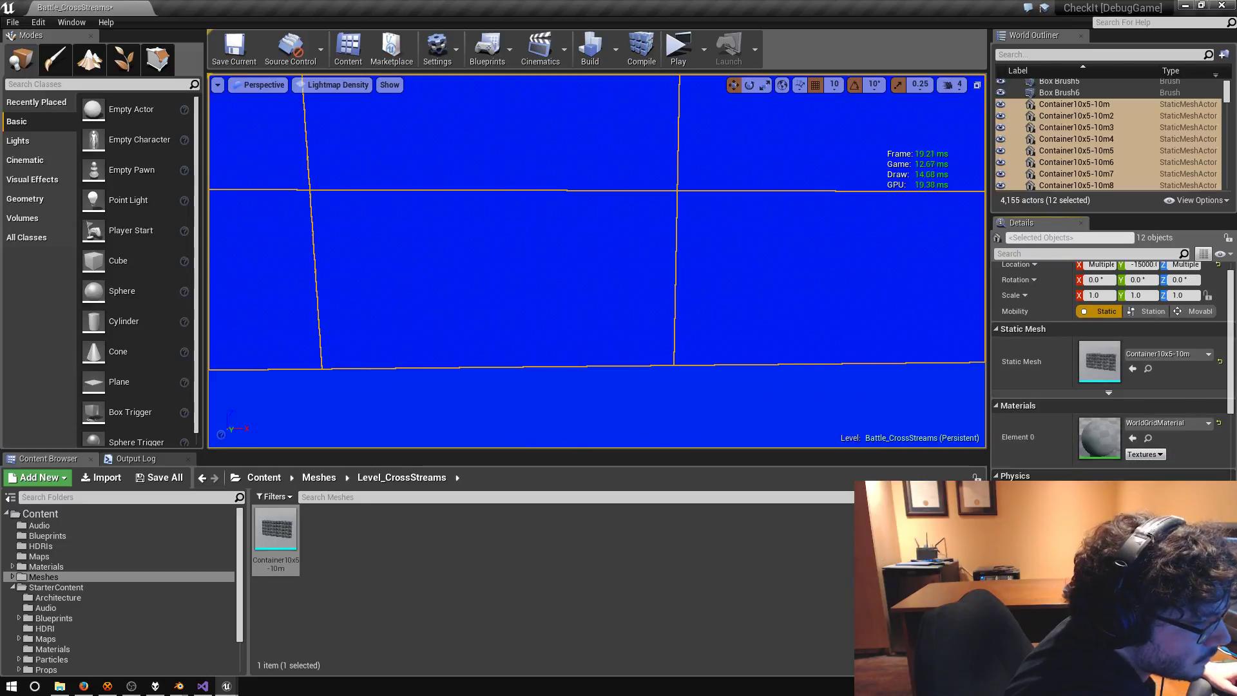
{"action": "scroll", "coordinate": [1038, 477], "scroll_direction": "down", "scroll_amount": 10}
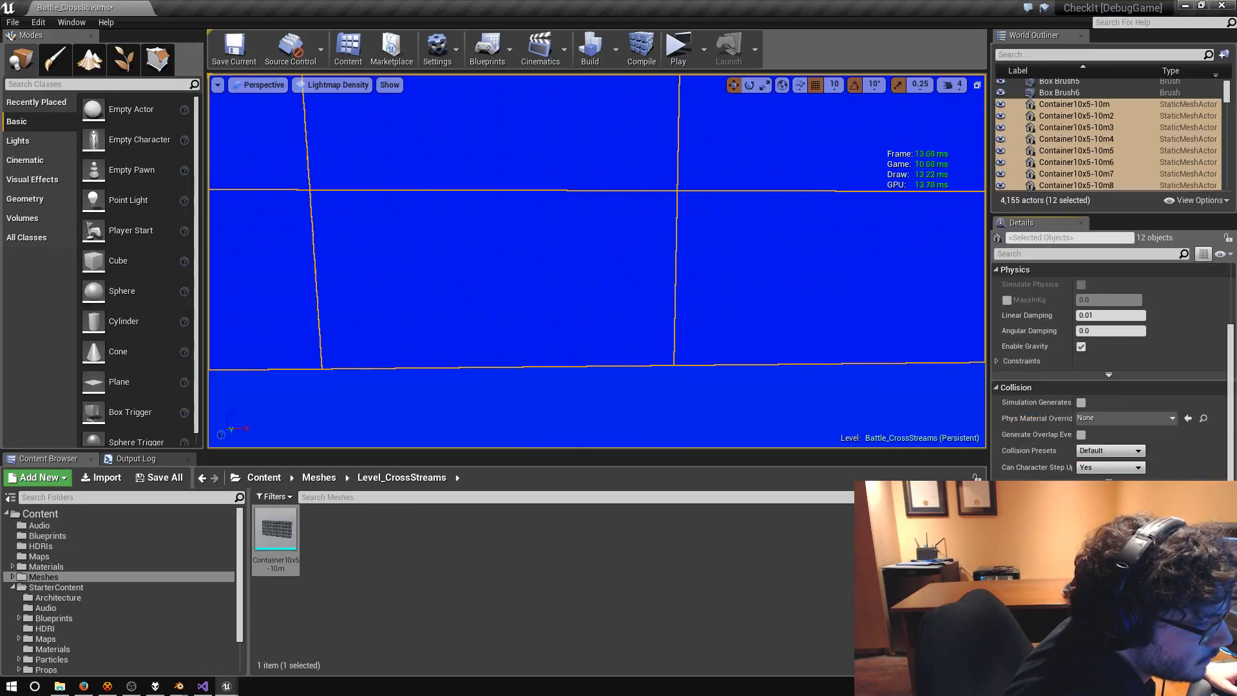
{"action": "scroll", "coordinate": [1108, 370], "scroll_direction": "down", "scroll_amount": 1}
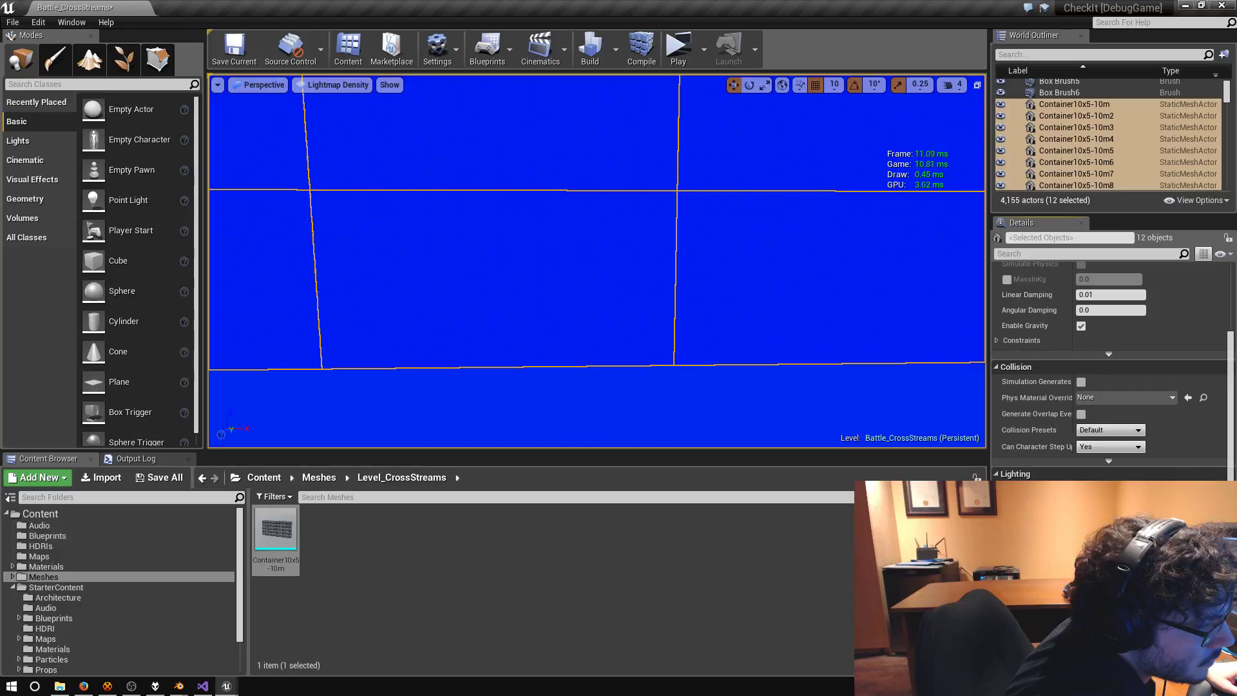
{"action": "scroll", "coordinate": [1110, 371], "scroll_direction": "down", "scroll_amount": 4}
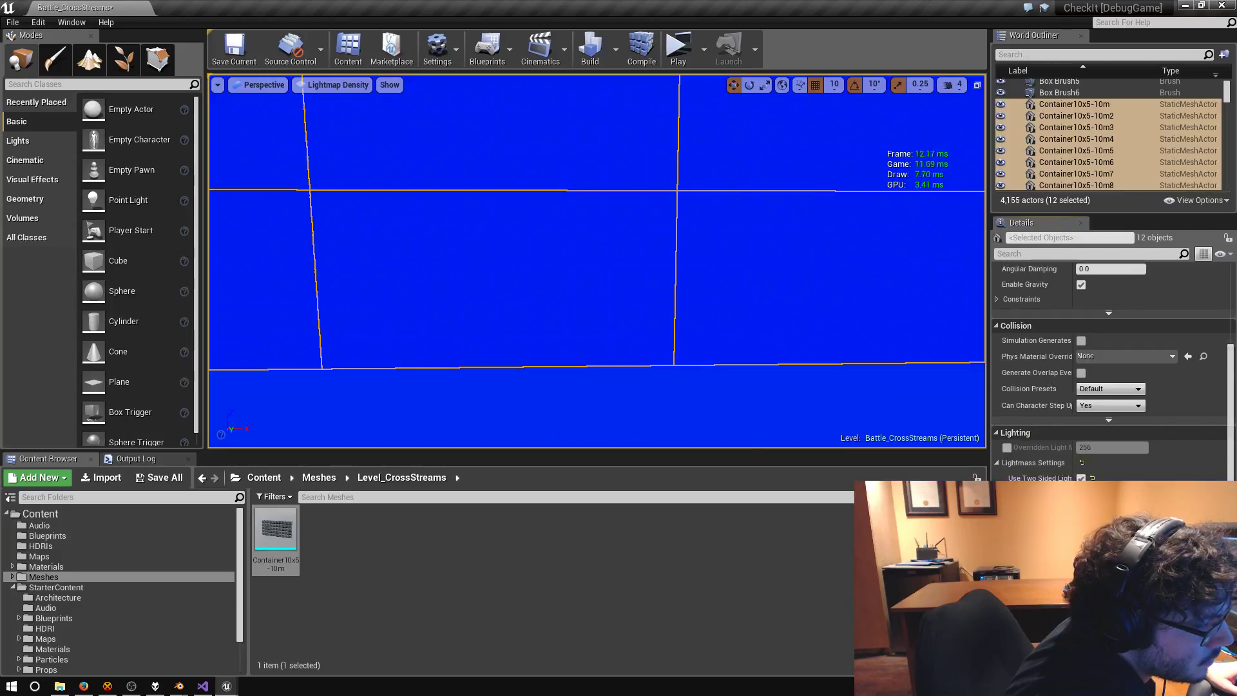
{"action": "scroll", "coordinate": [1110, 370], "scroll_direction": "down", "scroll_amount": 4}
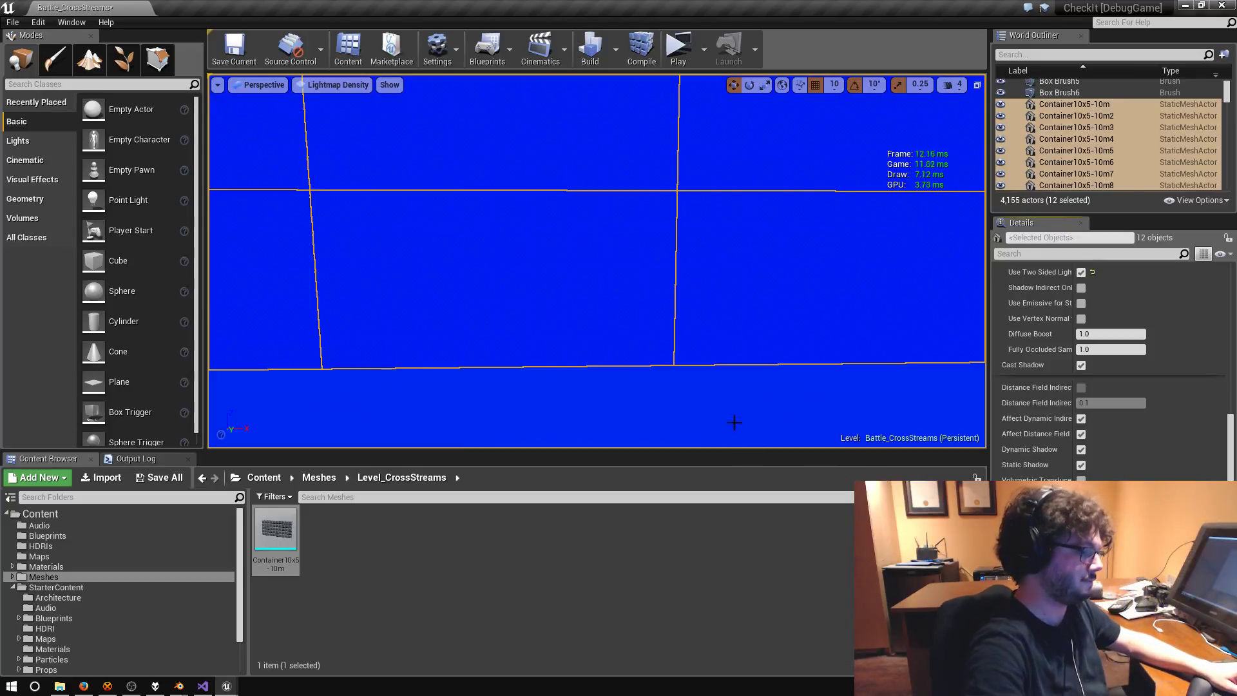
{"action": "left_click_drag", "start_coordinate": [732, 419], "coordinate": [721, 490]}
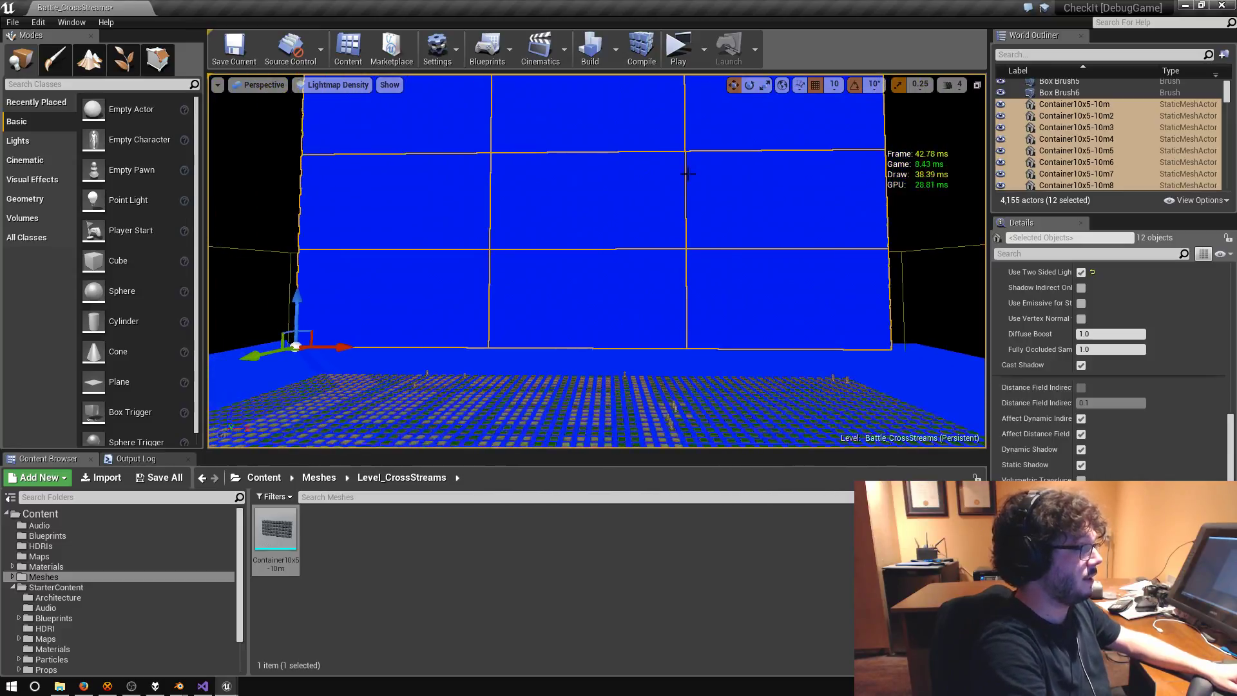
- Run Build Lighting Only from the Build dropdown to bake the level's lighting
{"action": "left_click", "coordinate": [616, 49]}
{"action": "mouse_move", "coordinate": [664, 101]}
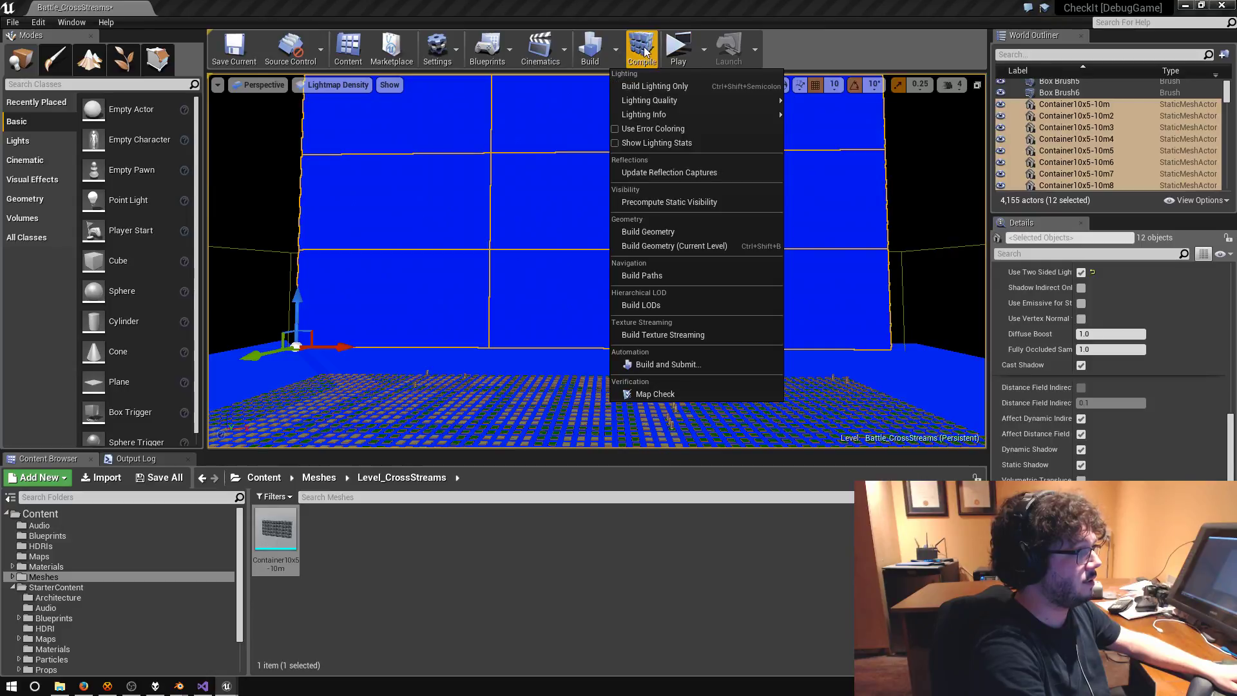
{"action": "left_click", "coordinate": [589, 50]}
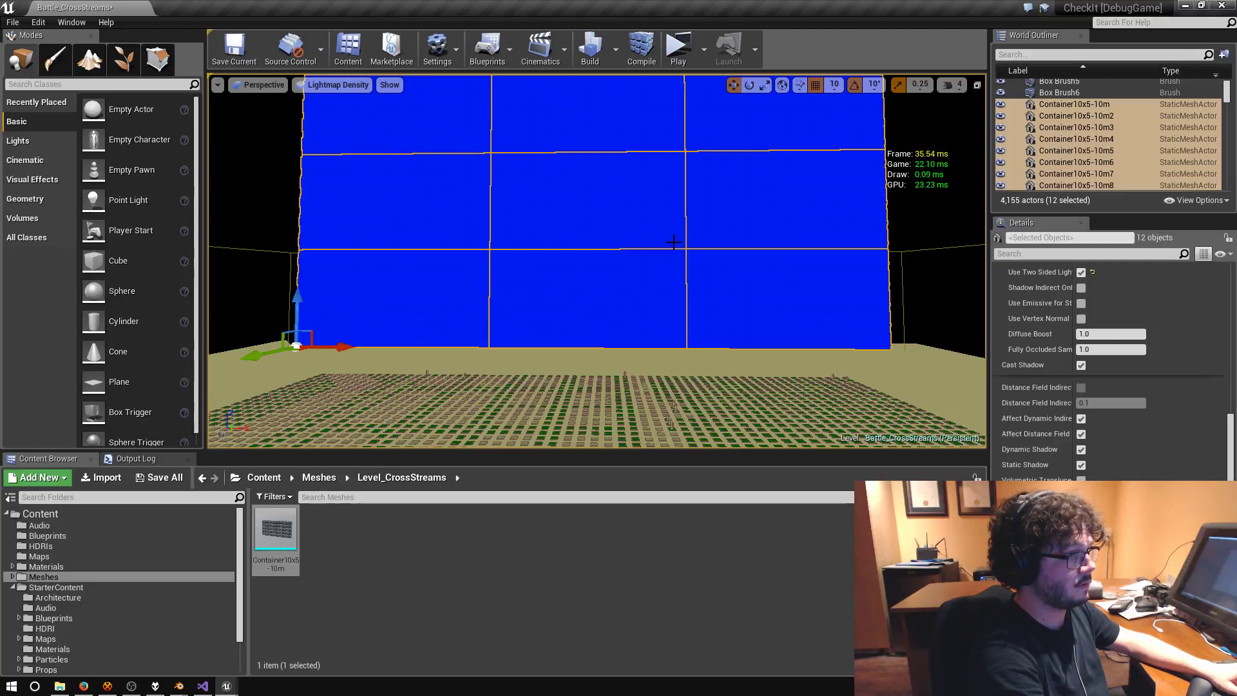
{"action": "right_click_drag", "start_coordinate": [580, 257], "coordinate": [731, 257]}
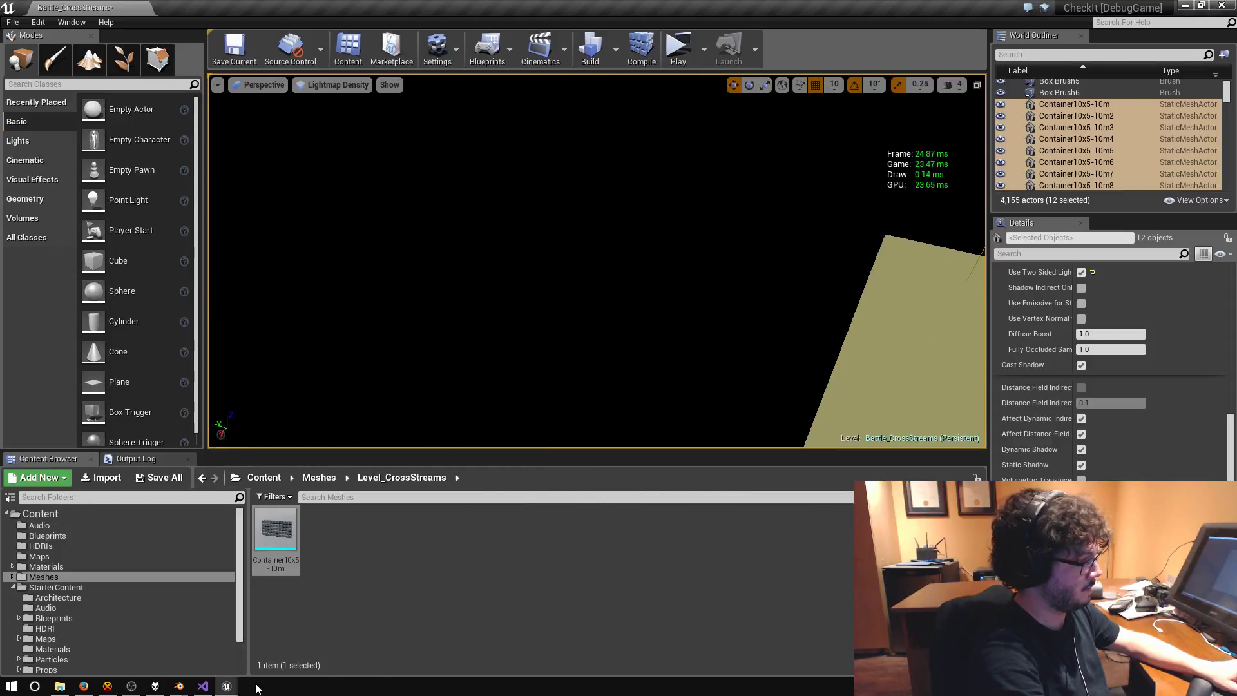
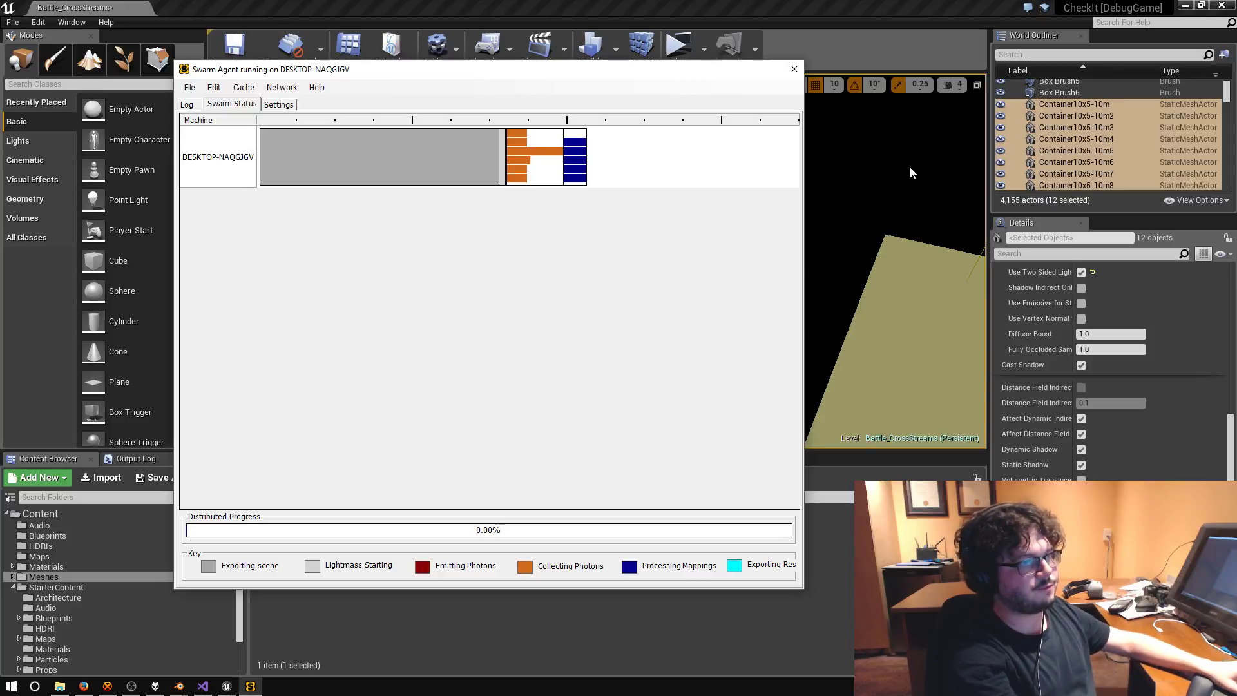
- Fly the camera over the container grid and select the green tile Tile2362
{"action": "scroll", "coordinate": [1108, 116], "scroll_direction": "down", "scroll_amount": 3}
{"action": "scroll", "coordinate": [1108, 129], "scroll_direction": "up", "scroll_amount": 2}
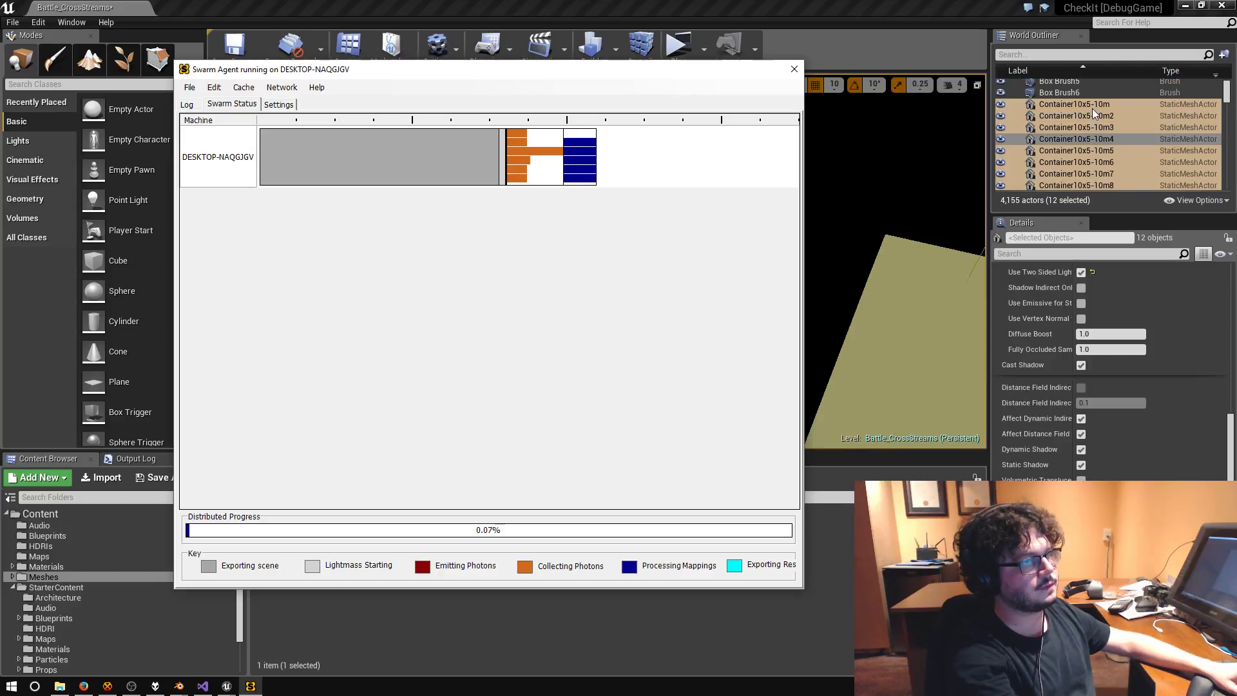
{"action": "scroll", "coordinate": [1092, 110], "scroll_direction": "down", "scroll_amount": 1}
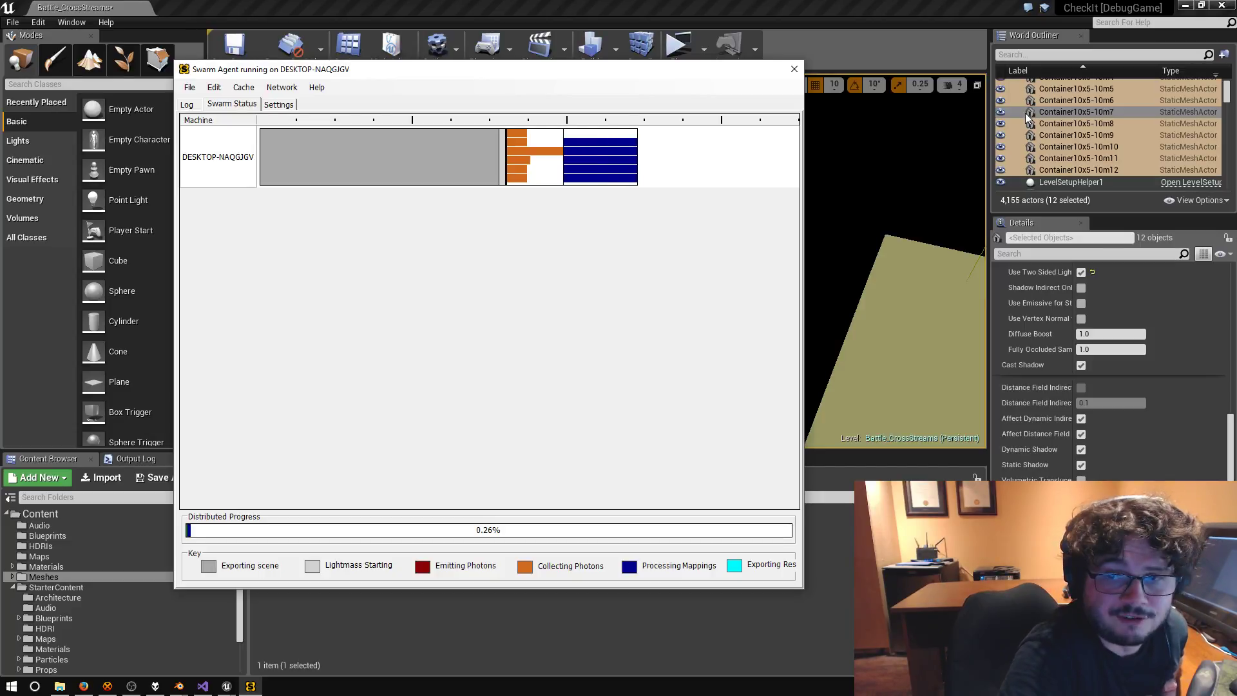
{"action": "left_click", "coordinate": [918, 6]}
{"action": "right_click_drag", "start_coordinate": [825, 216], "coordinate": [773, 233]}
{"action": "key", "text": "w"}
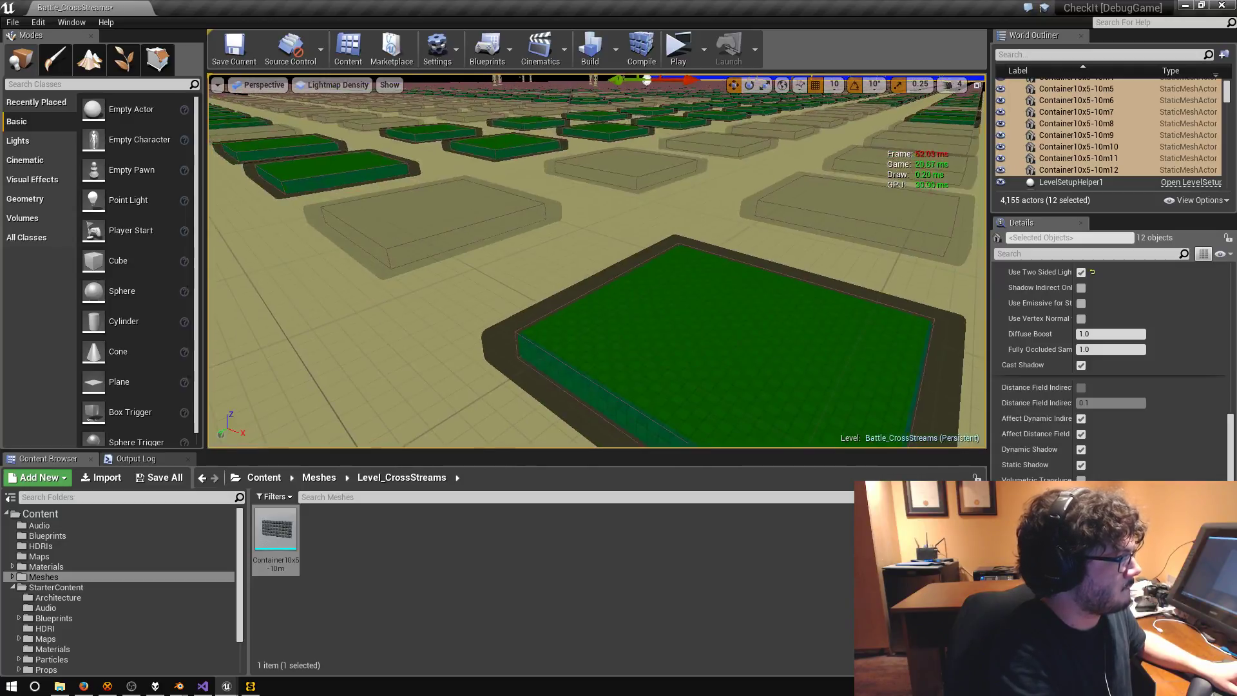
{"action": "left_click", "coordinate": [659, 354]}
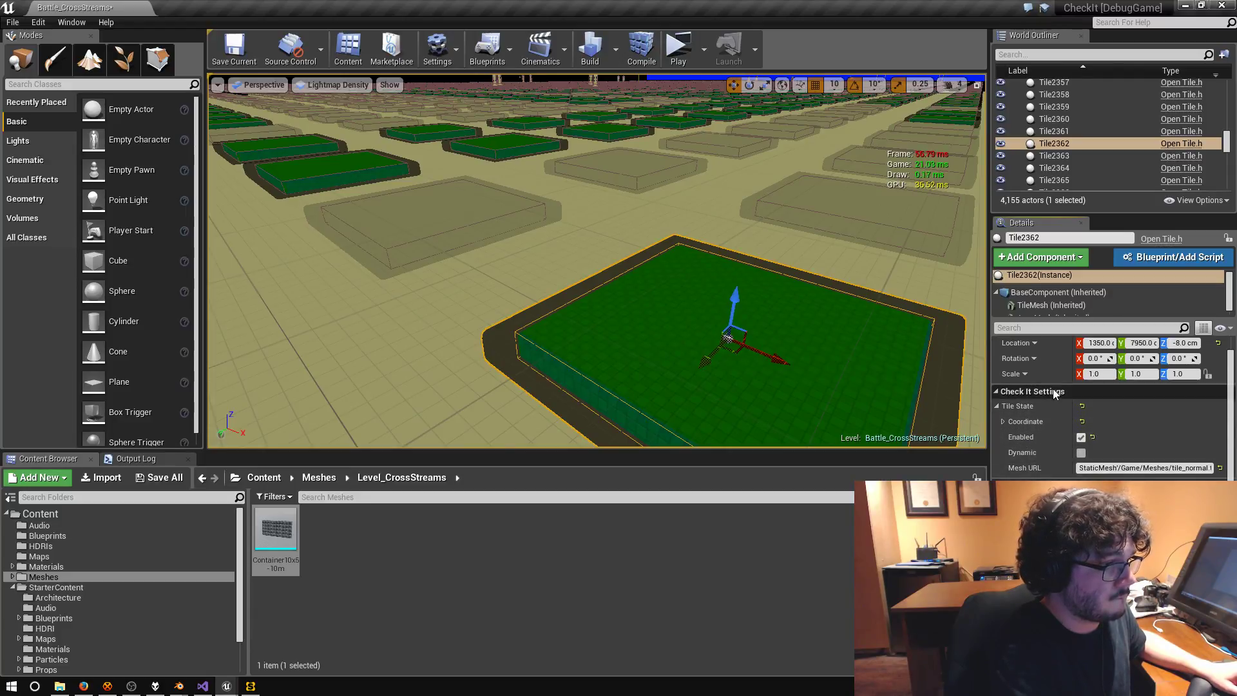
- Show the TileMesh (Inherited) component's Collision and Lighting settings in Details
{"action": "left_click", "coordinate": [1053, 296]}
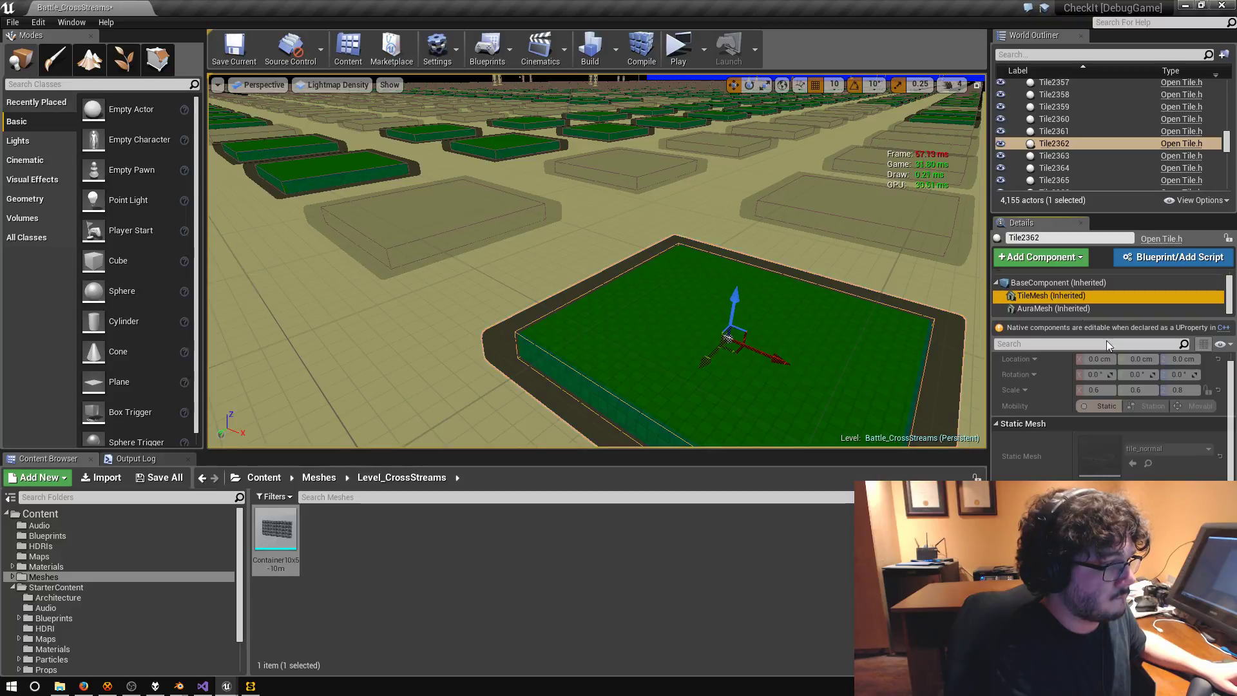
{"action": "scroll", "coordinate": [1179, 450], "scroll_direction": "down", "scroll_amount": 5}
{"action": "scroll", "coordinate": [1179, 451], "scroll_direction": "down", "scroll_amount": 5}
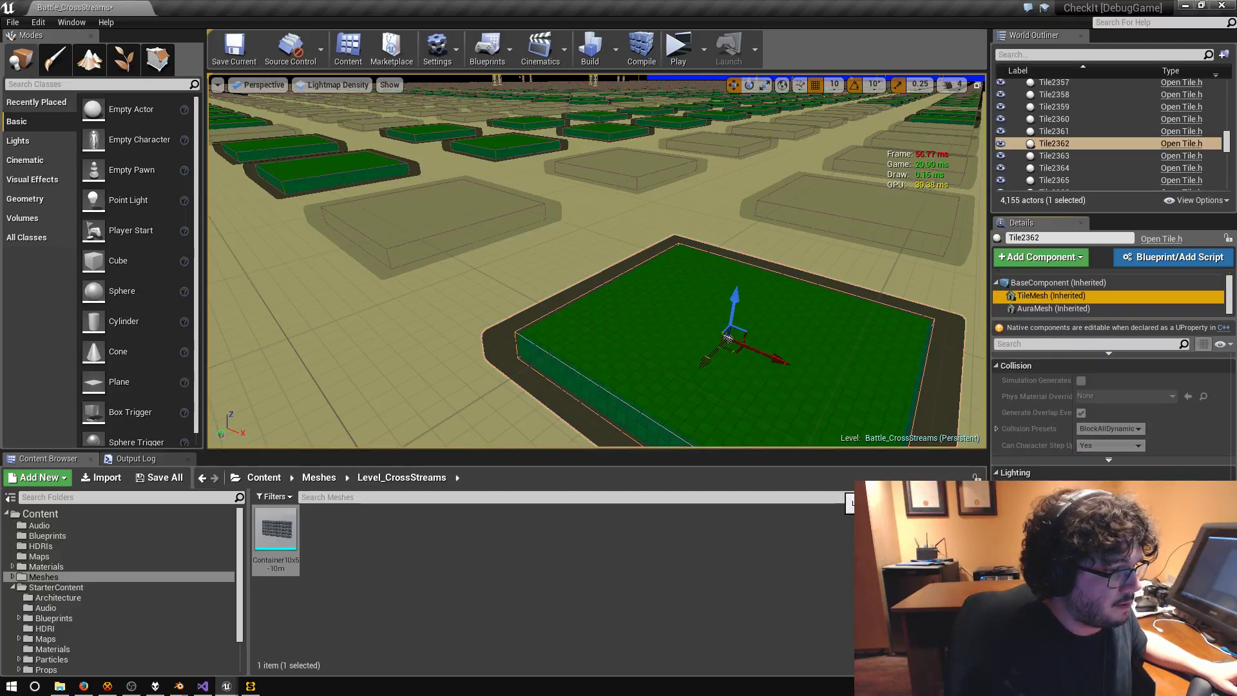
{"action": "right_click_drag", "start_coordinate": [726, 338], "coordinate": [726, 338]}
{"action": "right_click_drag", "start_coordinate": [619, 351], "coordinate": [619, 351]}
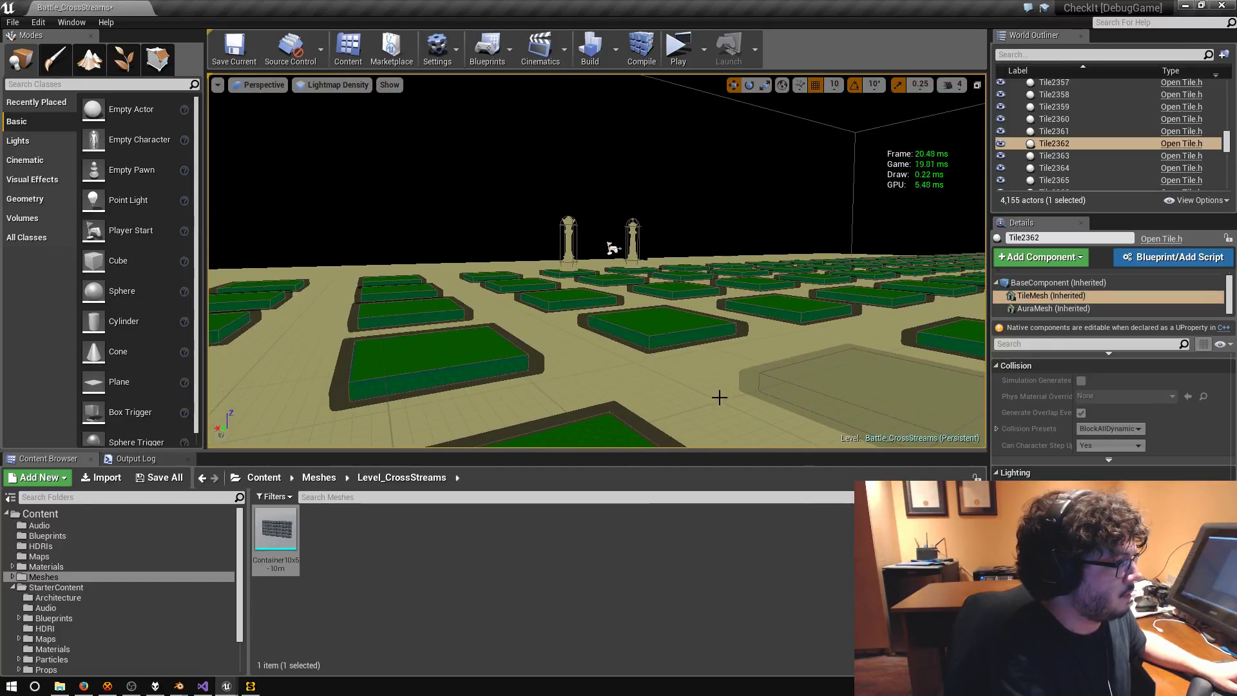
- Bring the Swarm Agent window forward to confirm the lighting build reached 100%
{"action": "left_click", "coordinate": [253, 686]}
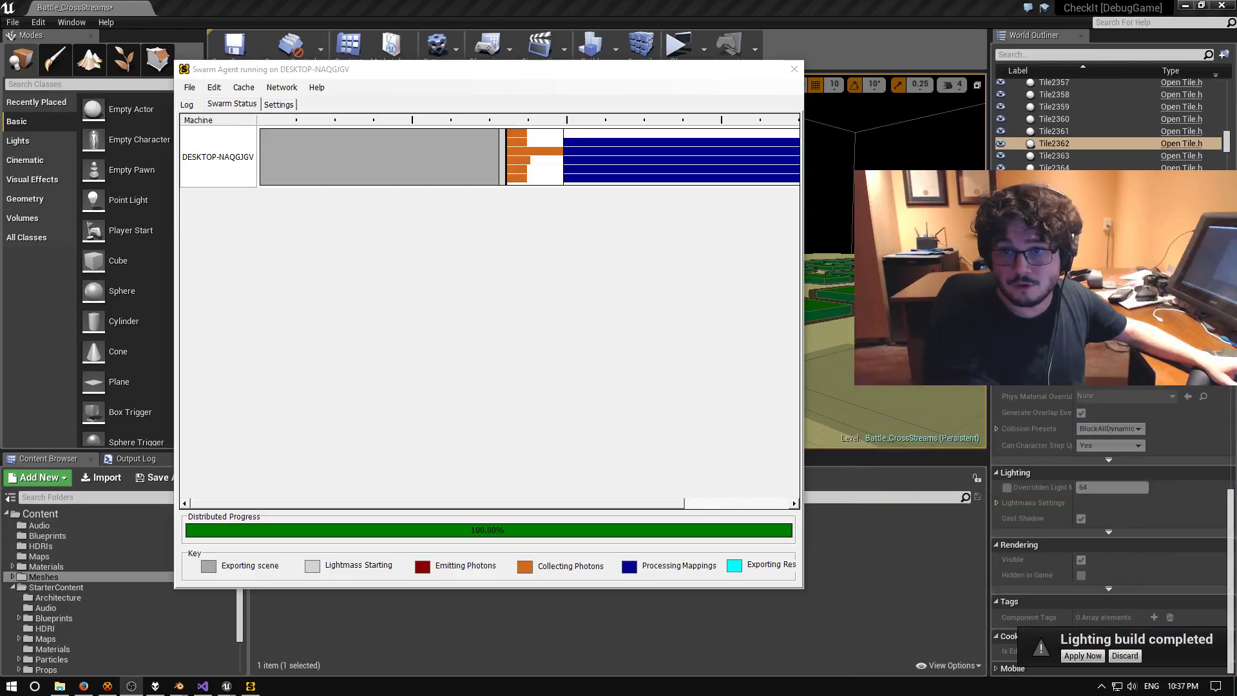
- Back in the level editor, apply the newly built lighting with Apply Now
{"action": "left_click", "coordinate": [1084, 656]}
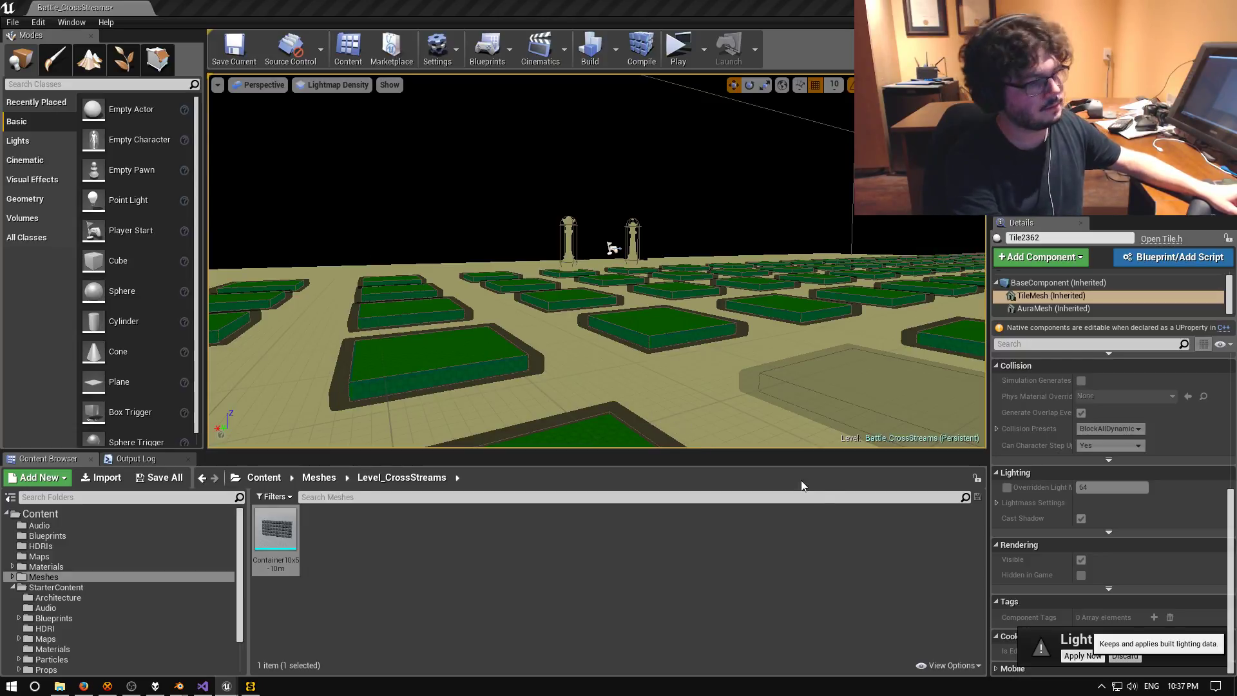
{"action": "left_click", "coordinate": [1092, 658]}
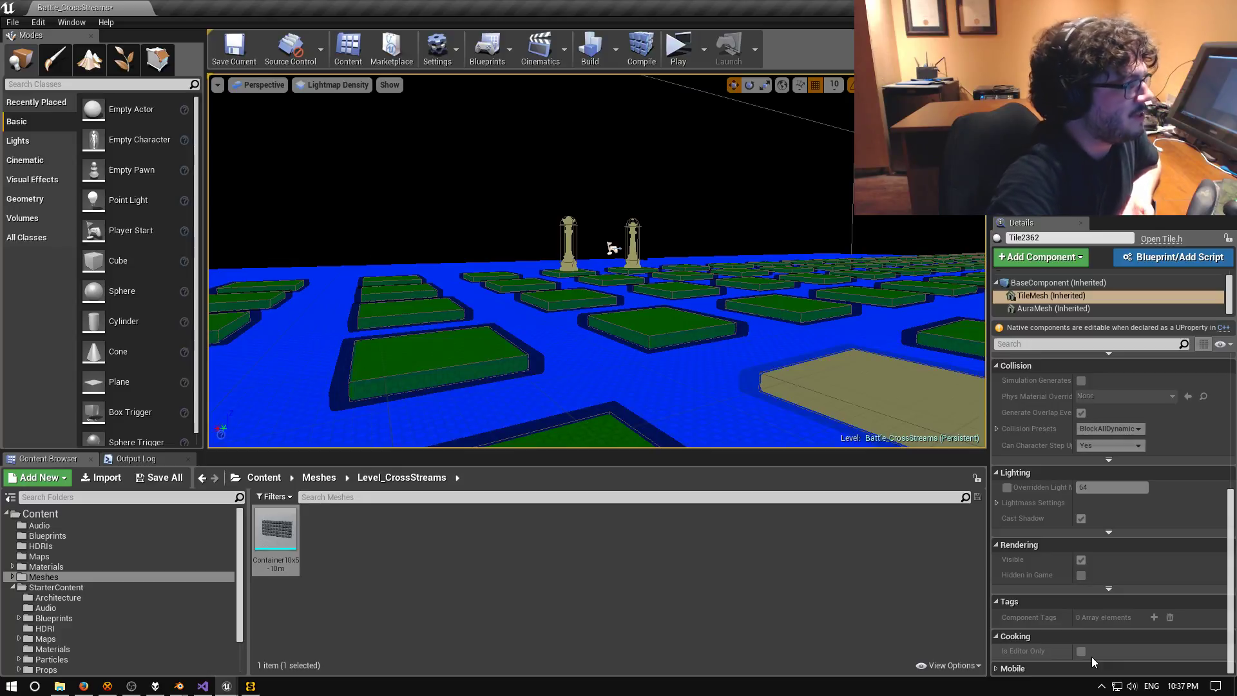
- Switch the viewport to Lit shading and fly over the tile grid
{"action": "right_click_drag", "start_coordinate": [271, 339], "coordinate": [735, 258]}
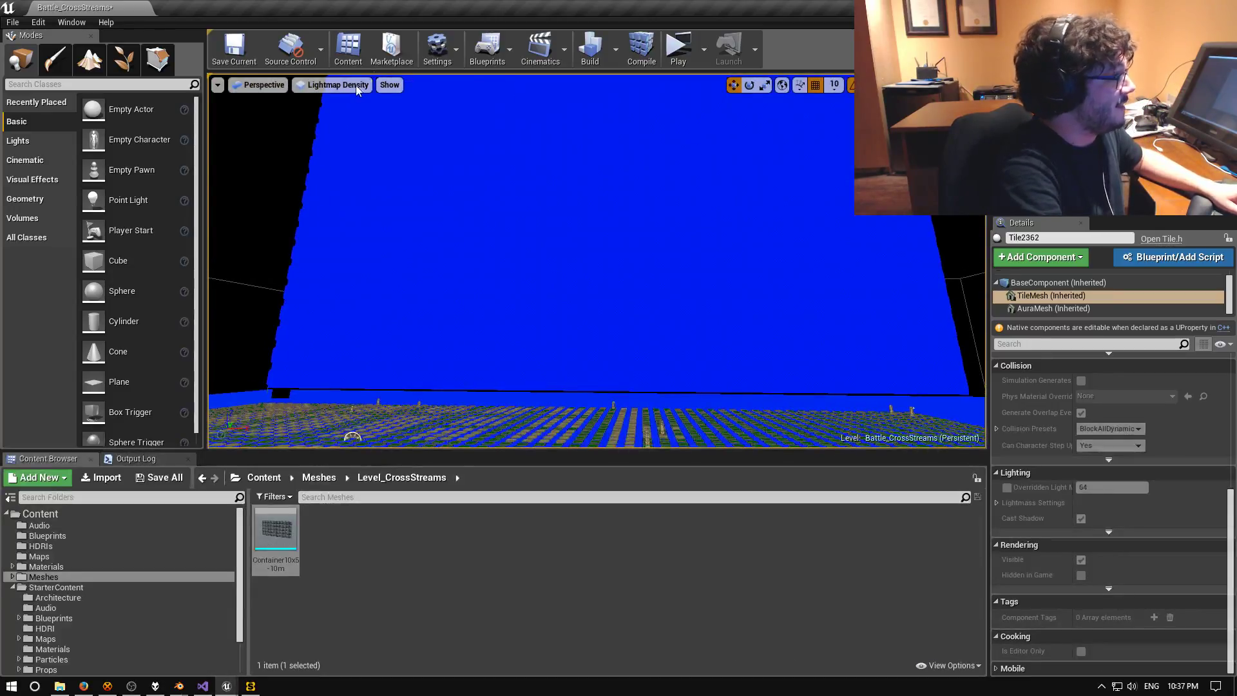
{"action": "left_click", "coordinate": [333, 85]}
{"action": "left_click", "coordinate": [331, 117]}
{"action": "right_click_drag", "start_coordinate": [331, 117], "coordinate": [331, 193]}
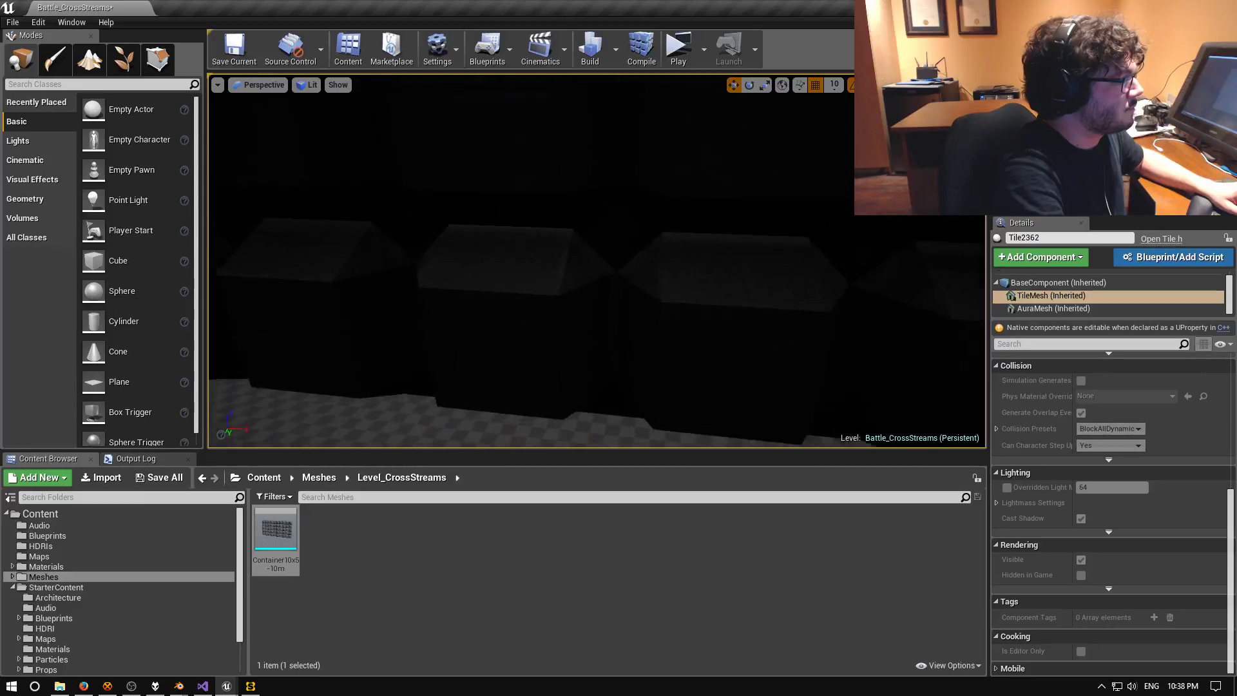
{"action": "right_click_drag", "start_coordinate": [331, 193], "coordinate": [377, 200]}
- Select the floor box brush and fly along its edge to inspect the floor gap
{"action": "left_click", "coordinate": [466, 303]}
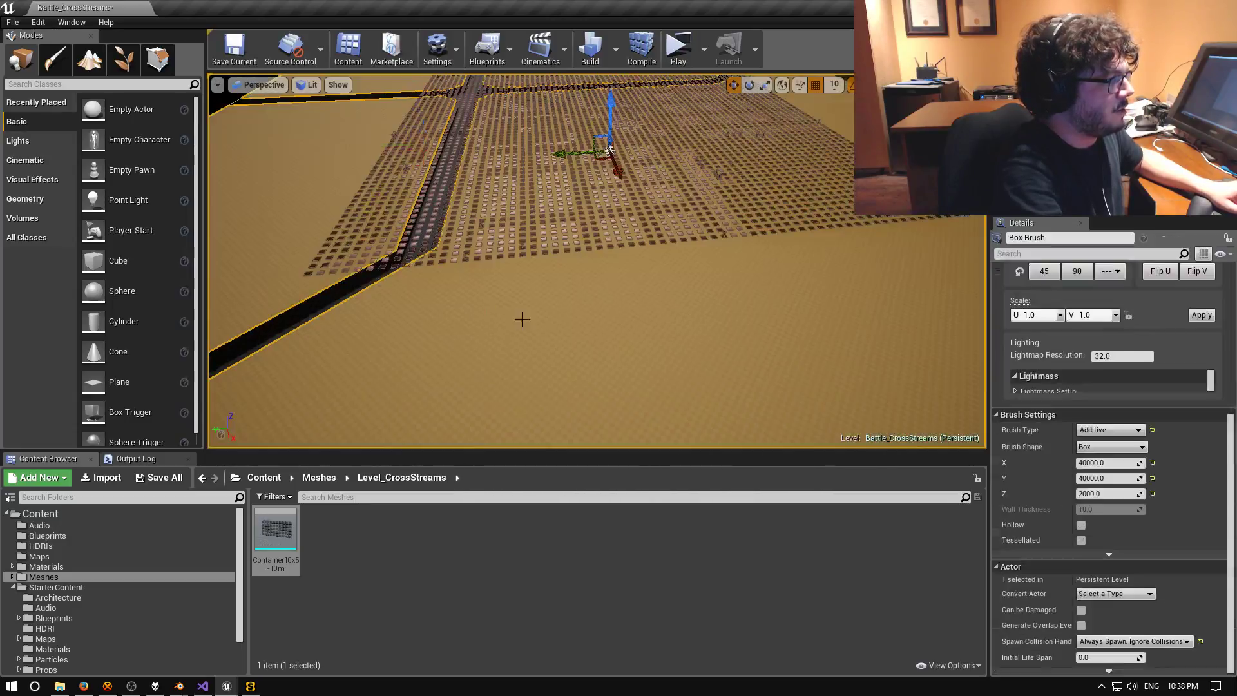
{"action": "mouse_move", "coordinate": [522, 321]}
{"action": "right_mouse_down"}
{"action": "mouse_move", "coordinate": [525, 303]}
{"action": "mouse_move", "coordinate": [519, 322]}
{"action": "mouse_move", "coordinate": [527, 314]}
{"action": "right_mouse_up"}
{"action": "right_click_drag", "start_coordinate": [411, 260], "coordinate": [411, 260]}
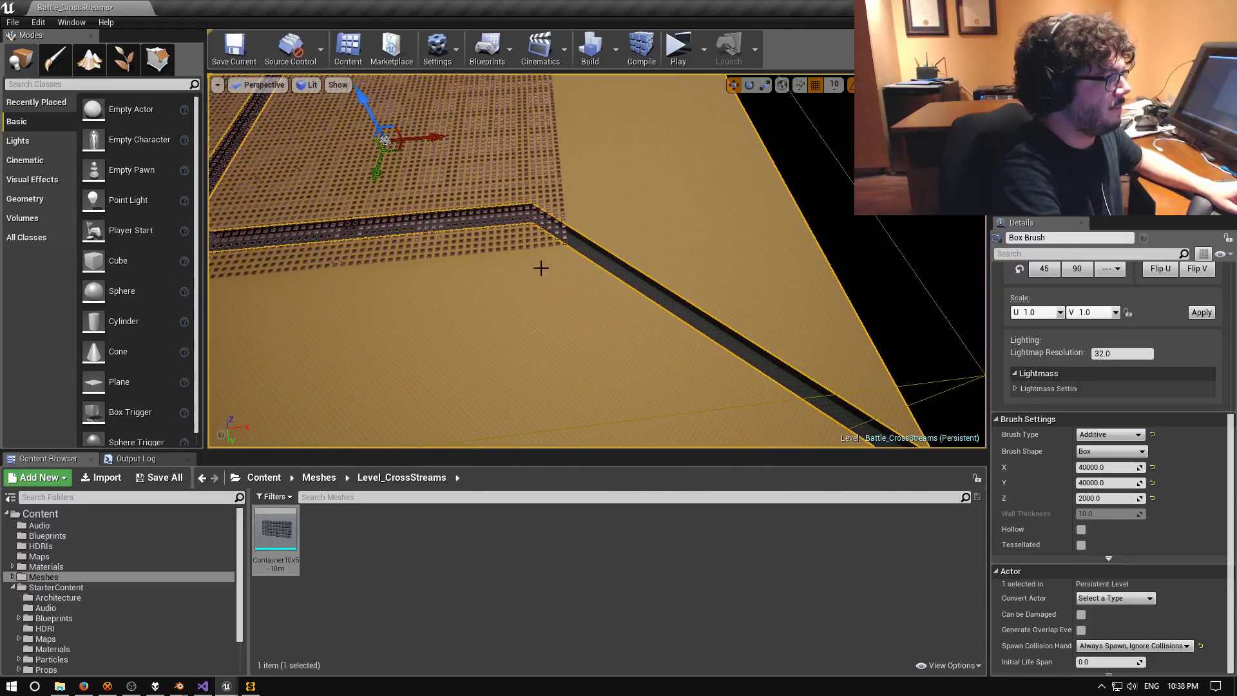
{"action": "right_click_drag", "start_coordinate": [563, 139], "coordinate": [563, 134]}
{"action": "right_click_drag", "start_coordinate": [624, 237], "coordinate": [625, 237]}
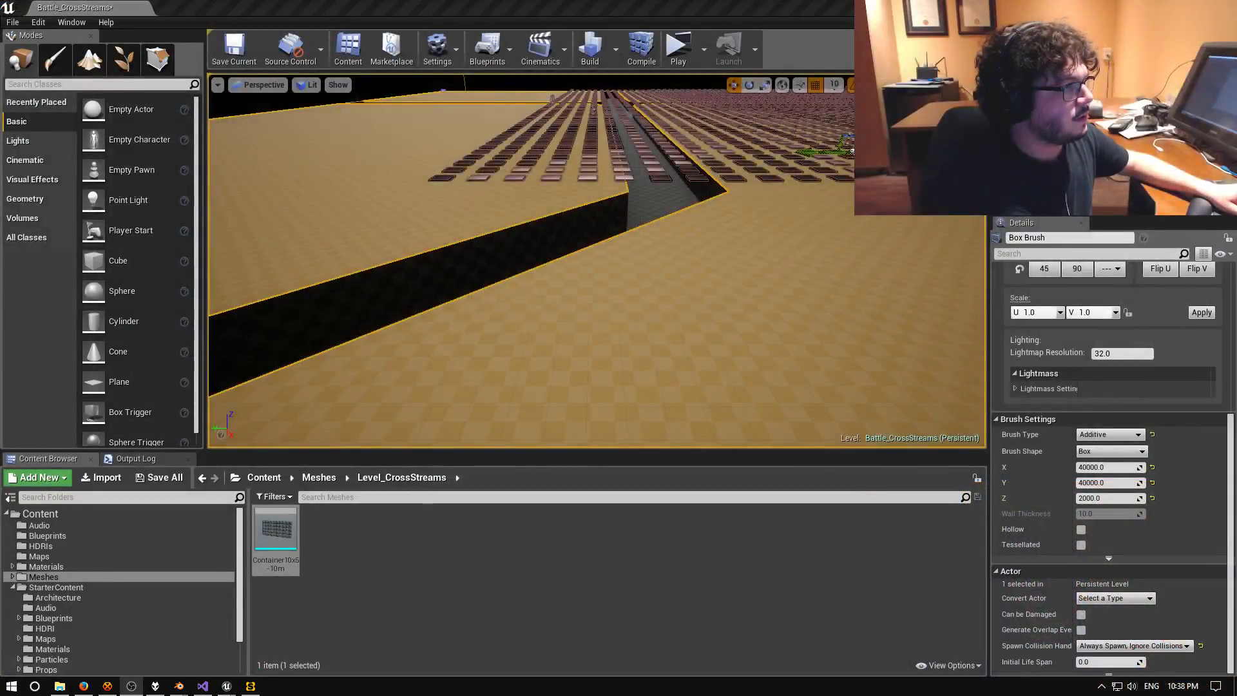
- View the container grid from below the floor, then show Stark00.jpg in Firefox
{"action": "right_click_drag", "start_coordinate": [496, 335], "coordinate": [497, 362]}
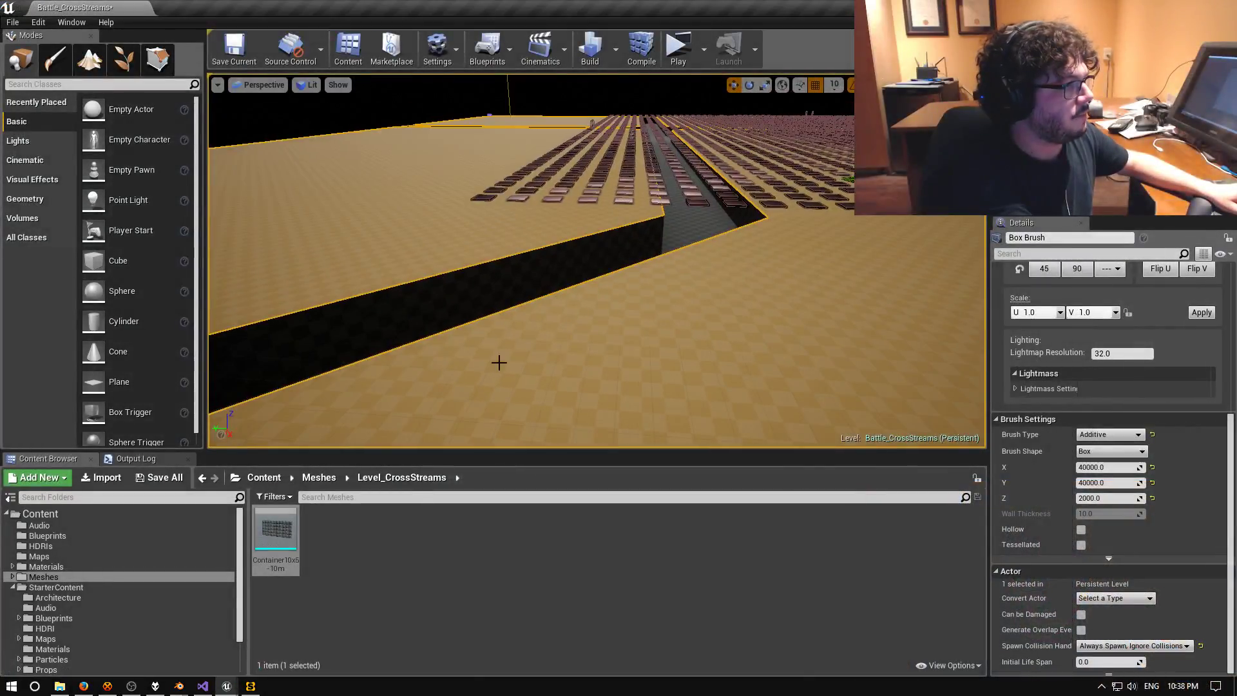
{"action": "mouse_move", "coordinate": [295, 245]}
{"action": "right_mouse_down"}
{"action": "mouse_move", "coordinate": [297, 180]}
{"action": "mouse_move", "coordinate": [305, 207]}
{"action": "mouse_move", "coordinate": [361, 199]}
{"action": "right_mouse_up"}
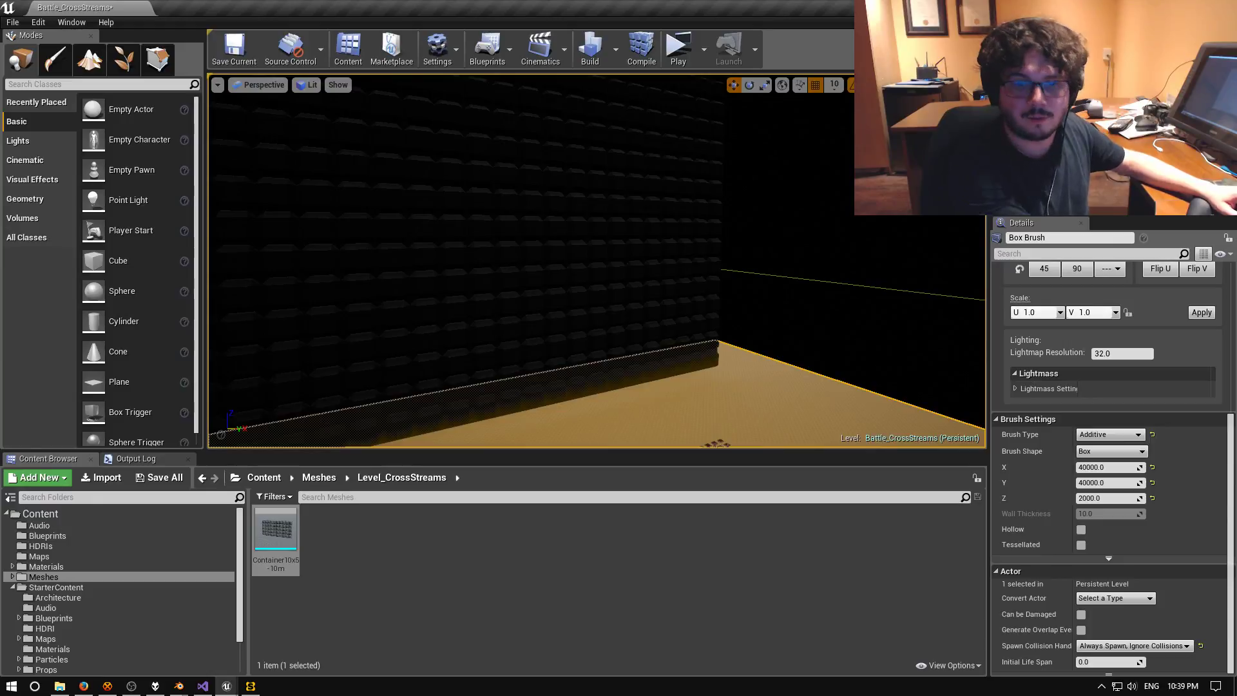
{"action": "key", "text": "alt+Tab"}
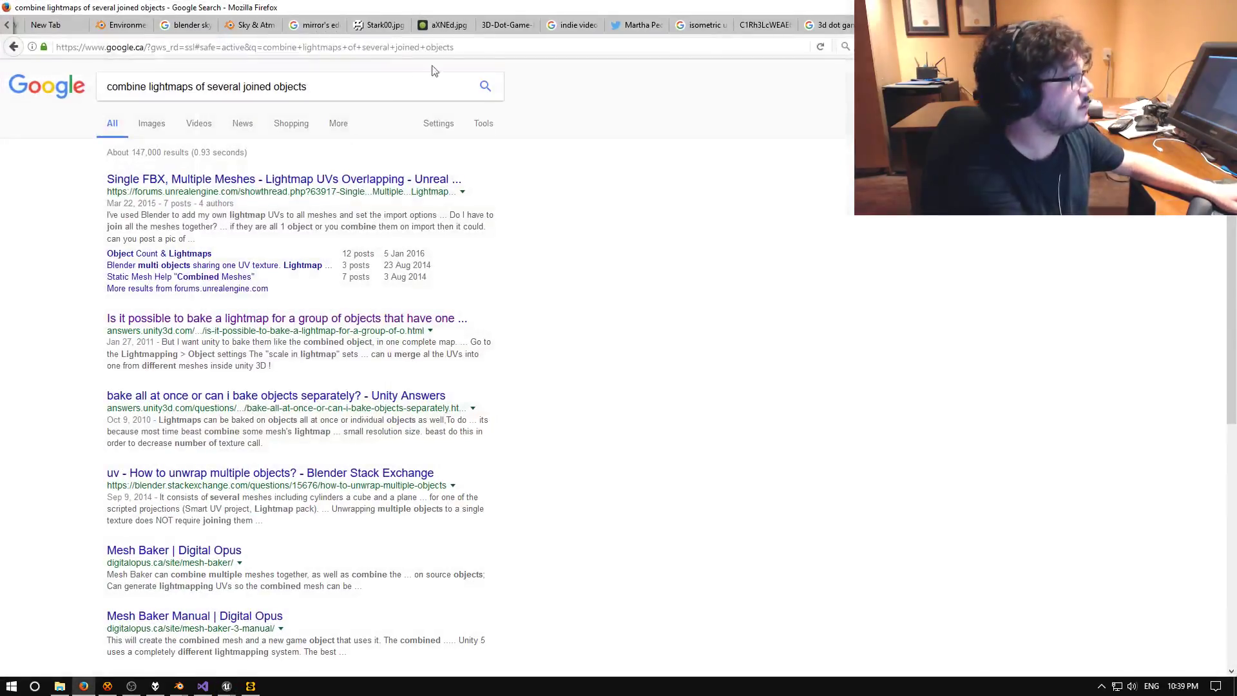
{"action": "left_click", "coordinate": [393, 25]}
{"action": "left_click", "coordinate": [445, 25]}
{"action": "left_click", "coordinate": [379, 25]}
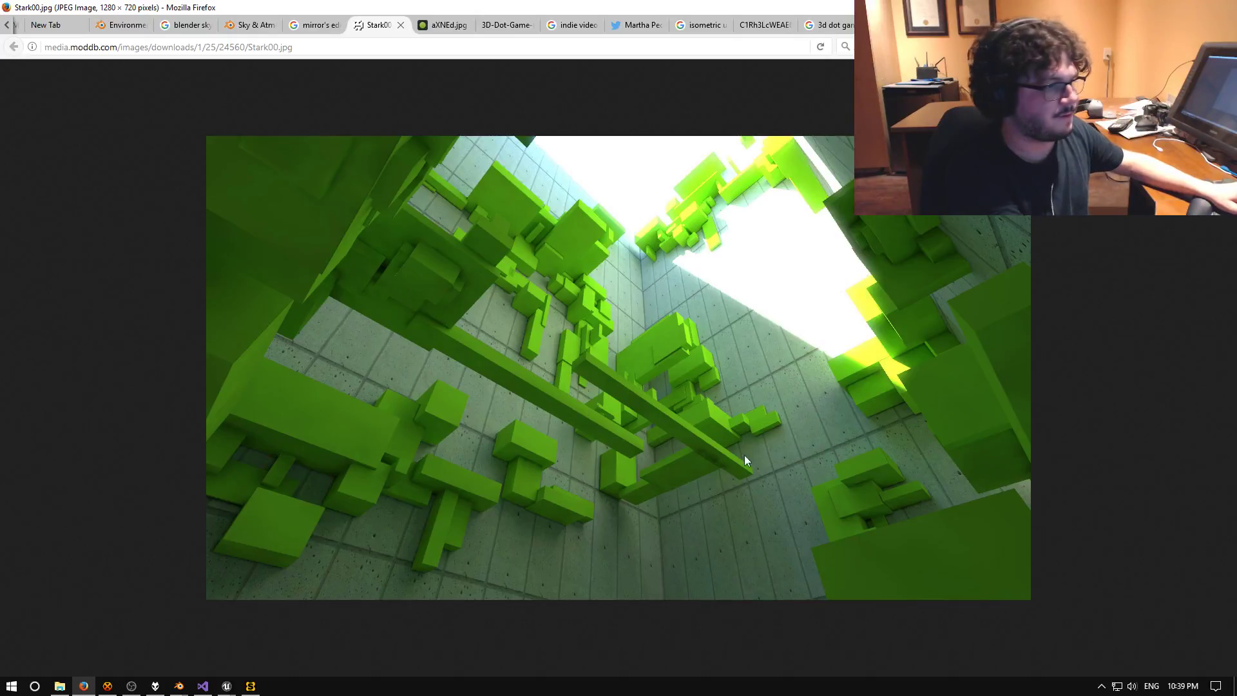
- Show the 3D-Dot-Game-Heroes-PS3.jpg village reference image
{"action": "left_click", "coordinate": [506, 24]}
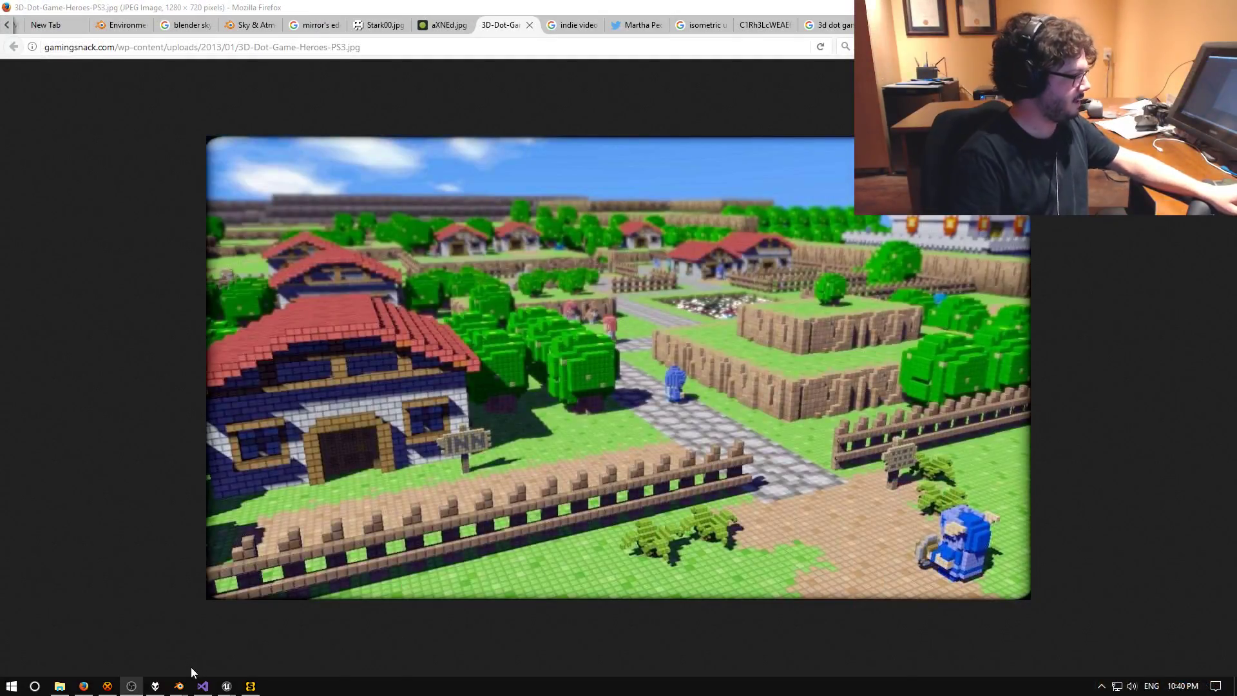
- Orbit the Container10x5-10m mesh preview, then return to the Battle_CrossStreams level
{"action": "mouse_move", "coordinate": [226, 686]}
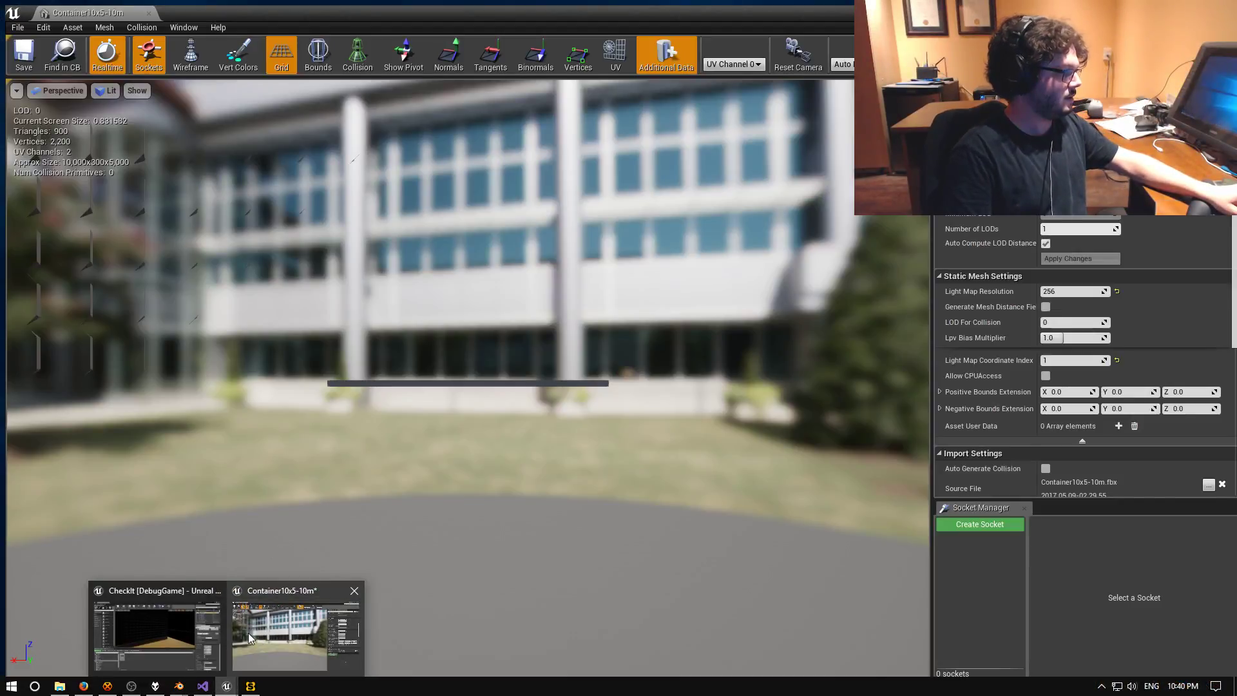
{"action": "left_click", "coordinate": [248, 633]}
{"action": "left_click_drag", "start_coordinate": [373, 593], "coordinate": [129, 580]}
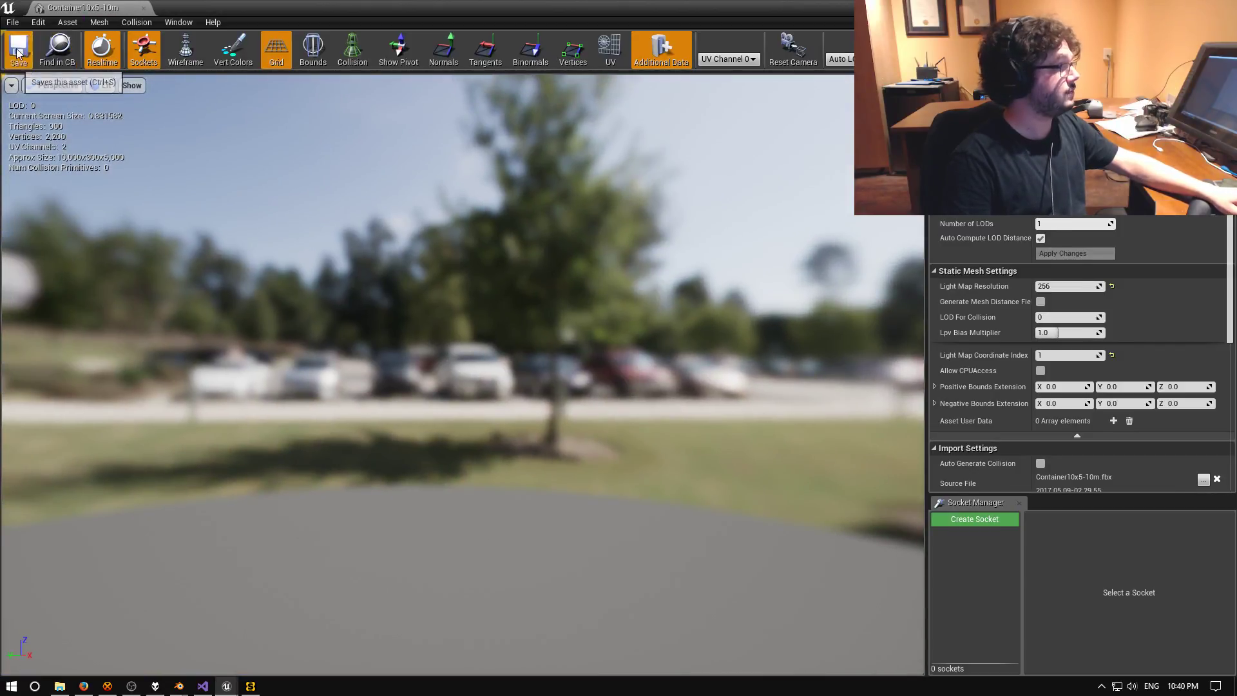
{"action": "key", "text": "alt+Tab"}
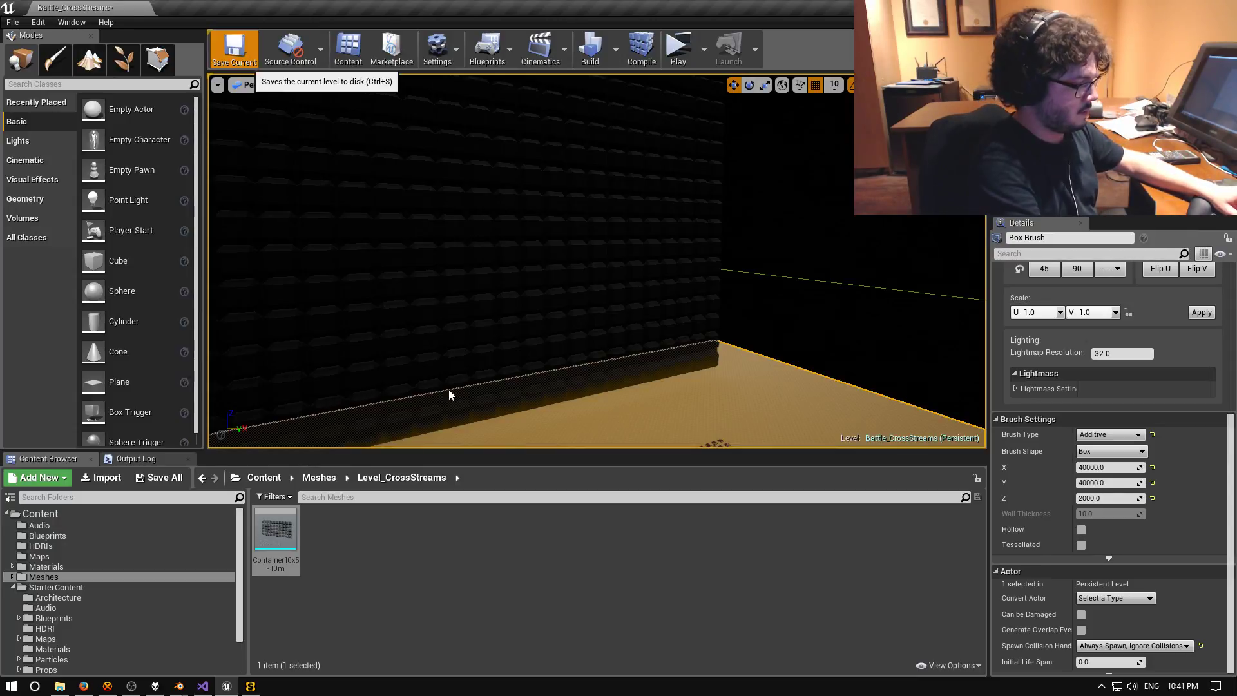
- Save Battle_CrossStreams and fly down to floor level over the lit tiles and box brush
{"action": "key", "text": "ctrl+s"}
{"action": "mouse_move", "coordinate": [455, 311]}
{"action": "right_mouse_down"}
{"action": "mouse_move", "coordinate": [461, 361]}
{"action": "mouse_move", "coordinate": [438, 371]}
{"action": "mouse_move", "coordinate": [438, 278]}
{"action": "mouse_move", "coordinate": [438, 328]}
{"action": "right_mouse_up"}
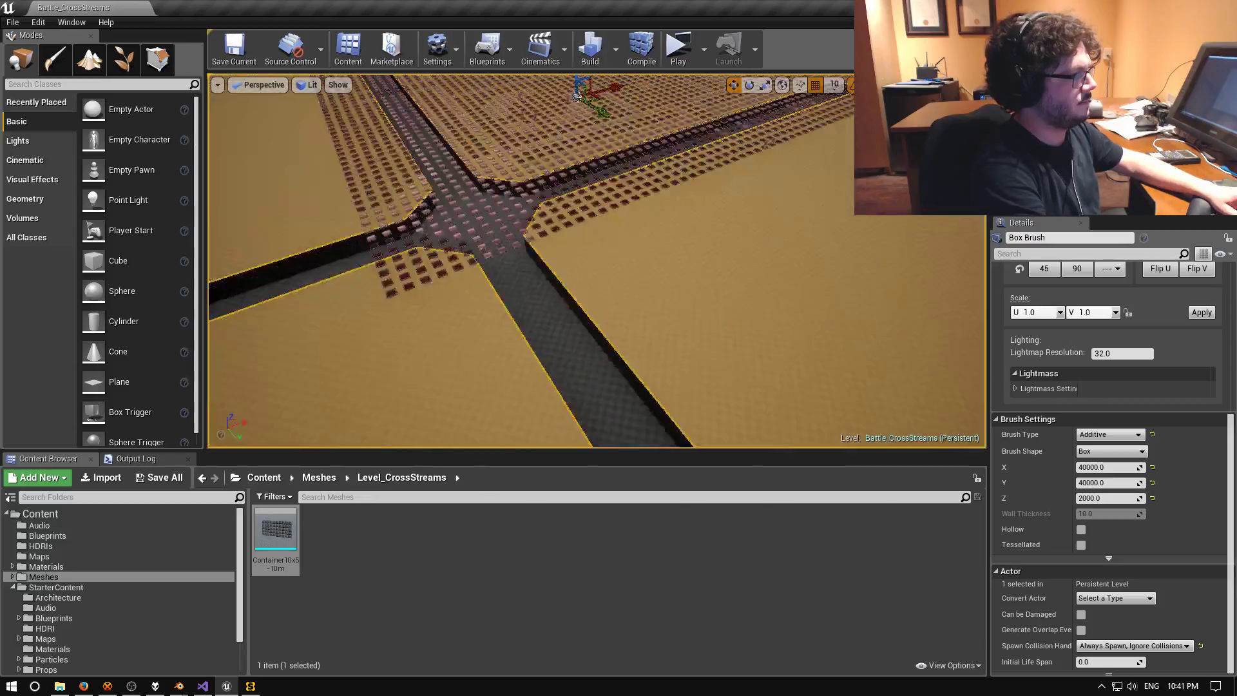
{"action": "right_click_drag", "start_coordinate": [851, 150], "coordinate": [851, 150]}
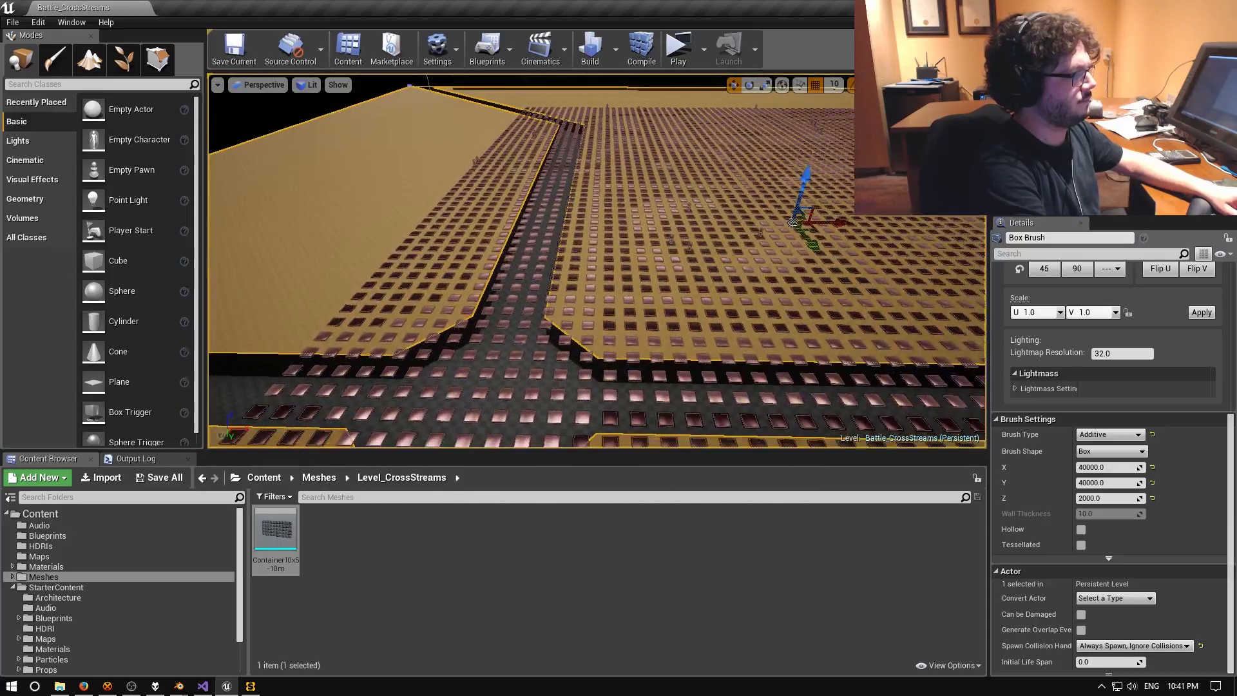
{"action": "right_click_drag", "start_coordinate": [256, 433], "coordinate": [256, 433]}
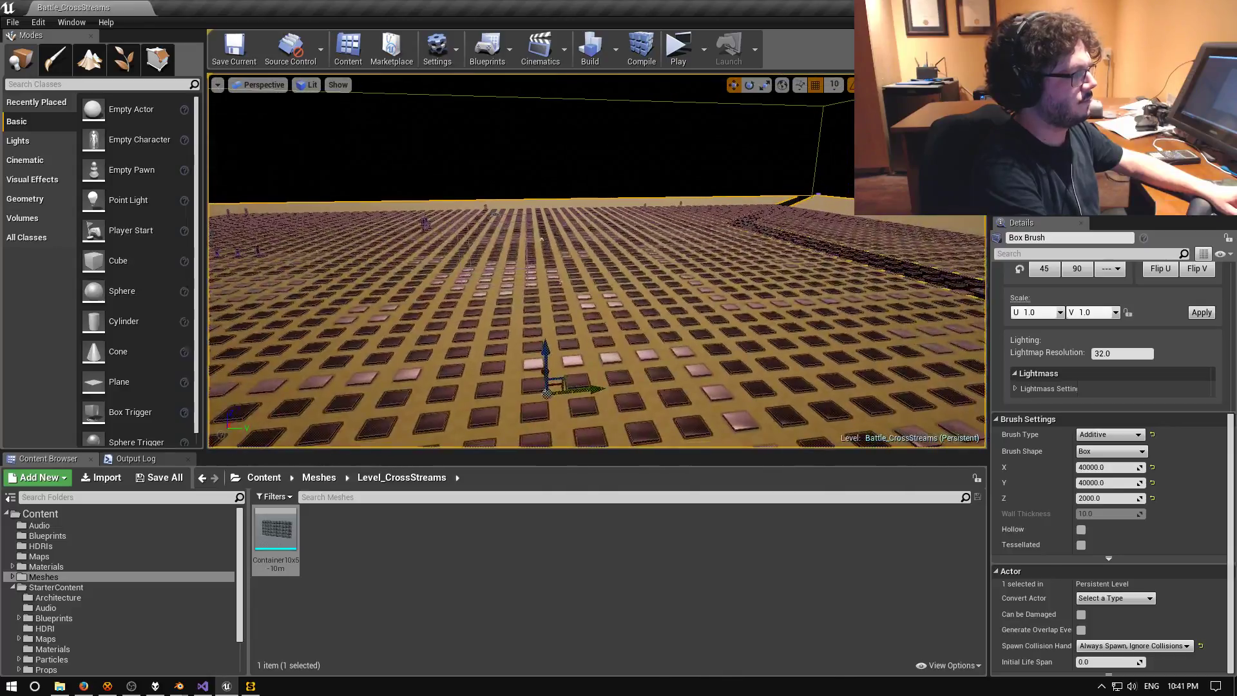